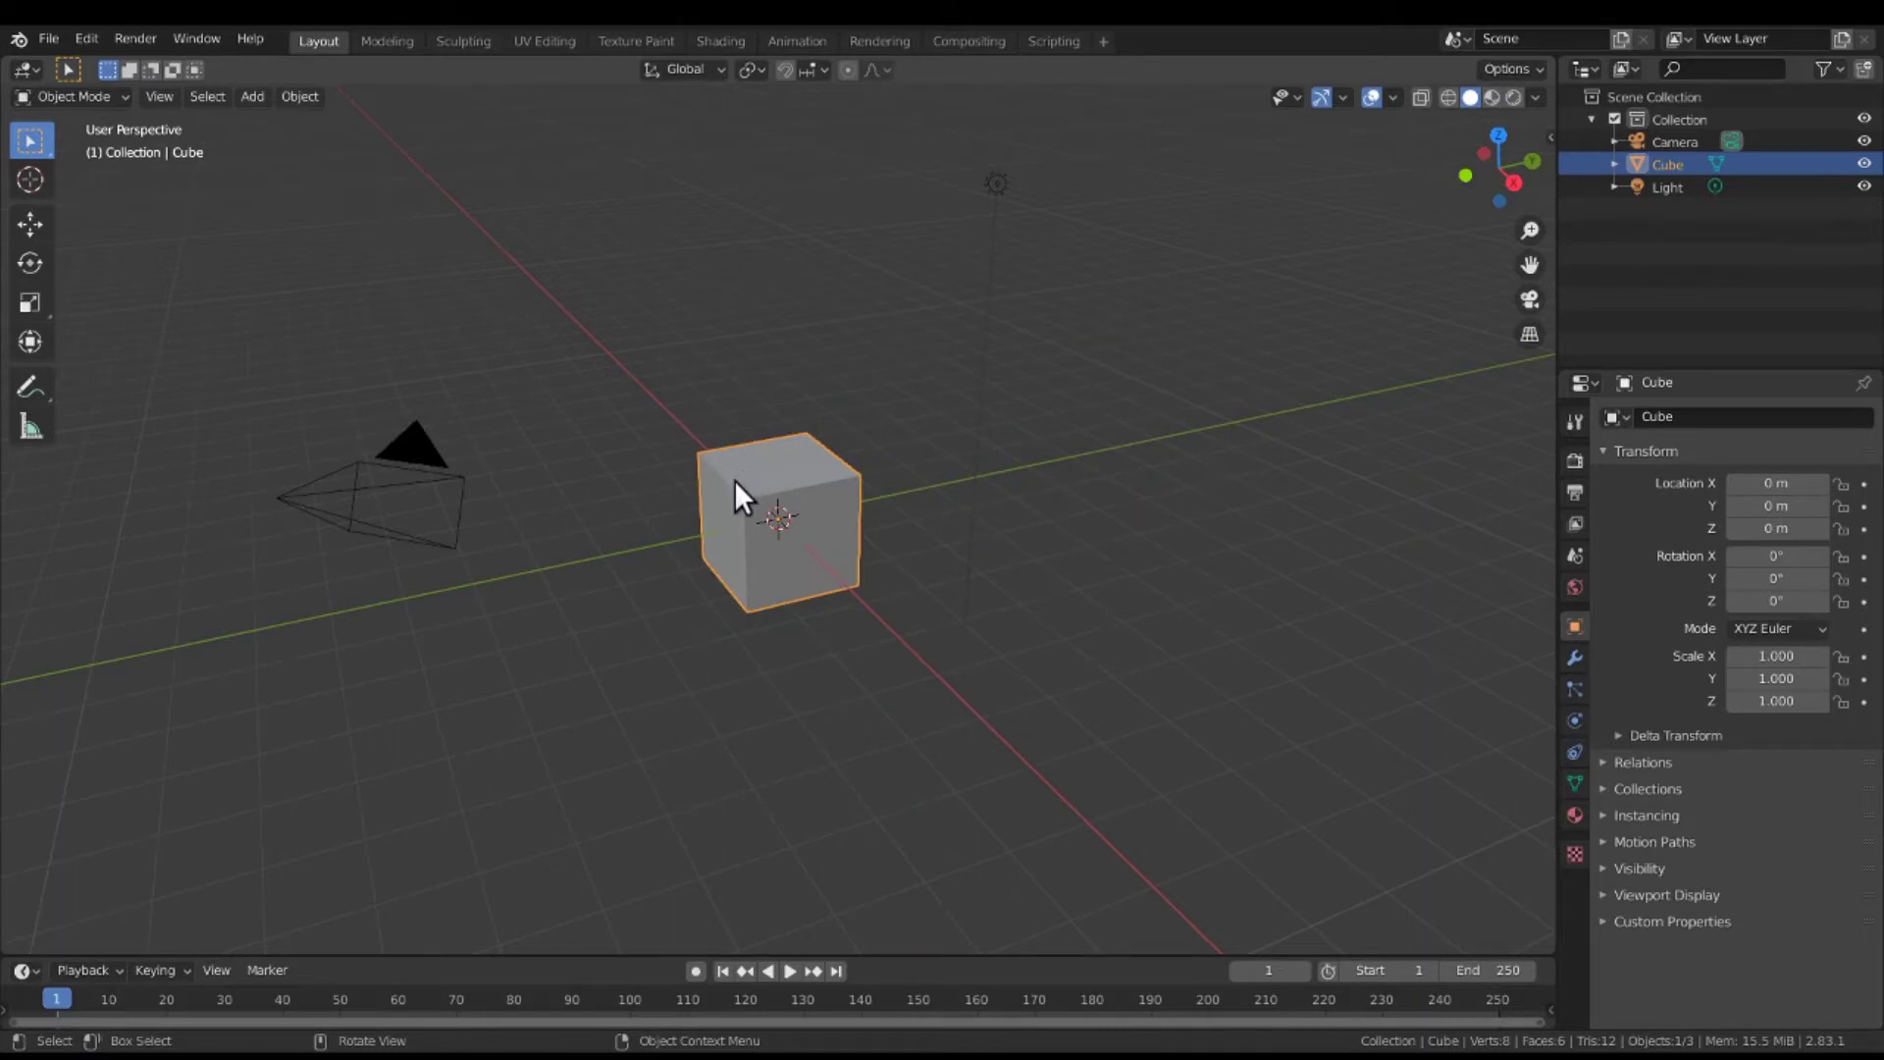
Add a plane mesh to the scene.
{"action": "mouse_move", "coordinate": [520, 512]}
{"action": "middle_mouse_down"}
{"action": "mouse_move", "coordinate": [500, 491]}
{"action": "mouse_move", "coordinate": [518, 498]}
{"action": "middle_mouse_up"}
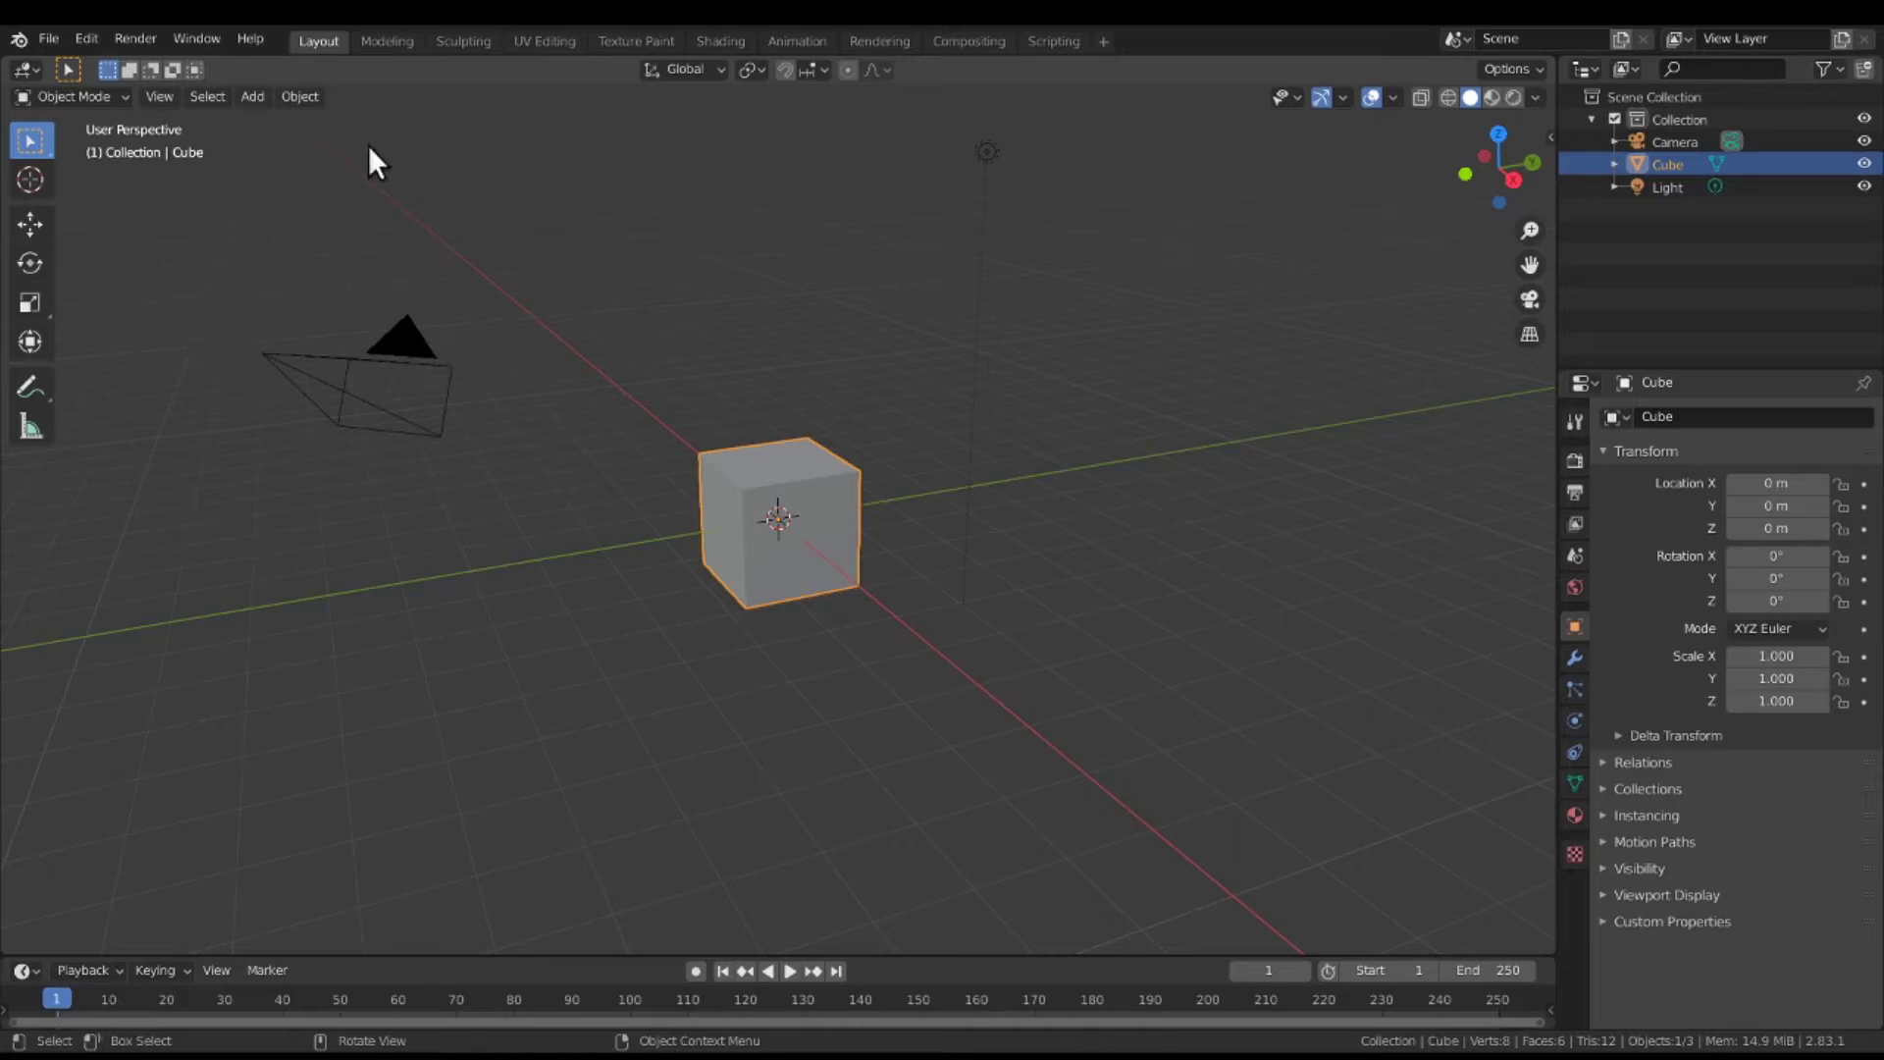
{"action": "left_click", "coordinate": [257, 96]}
{"action": "mouse_move", "coordinate": [273, 123]}
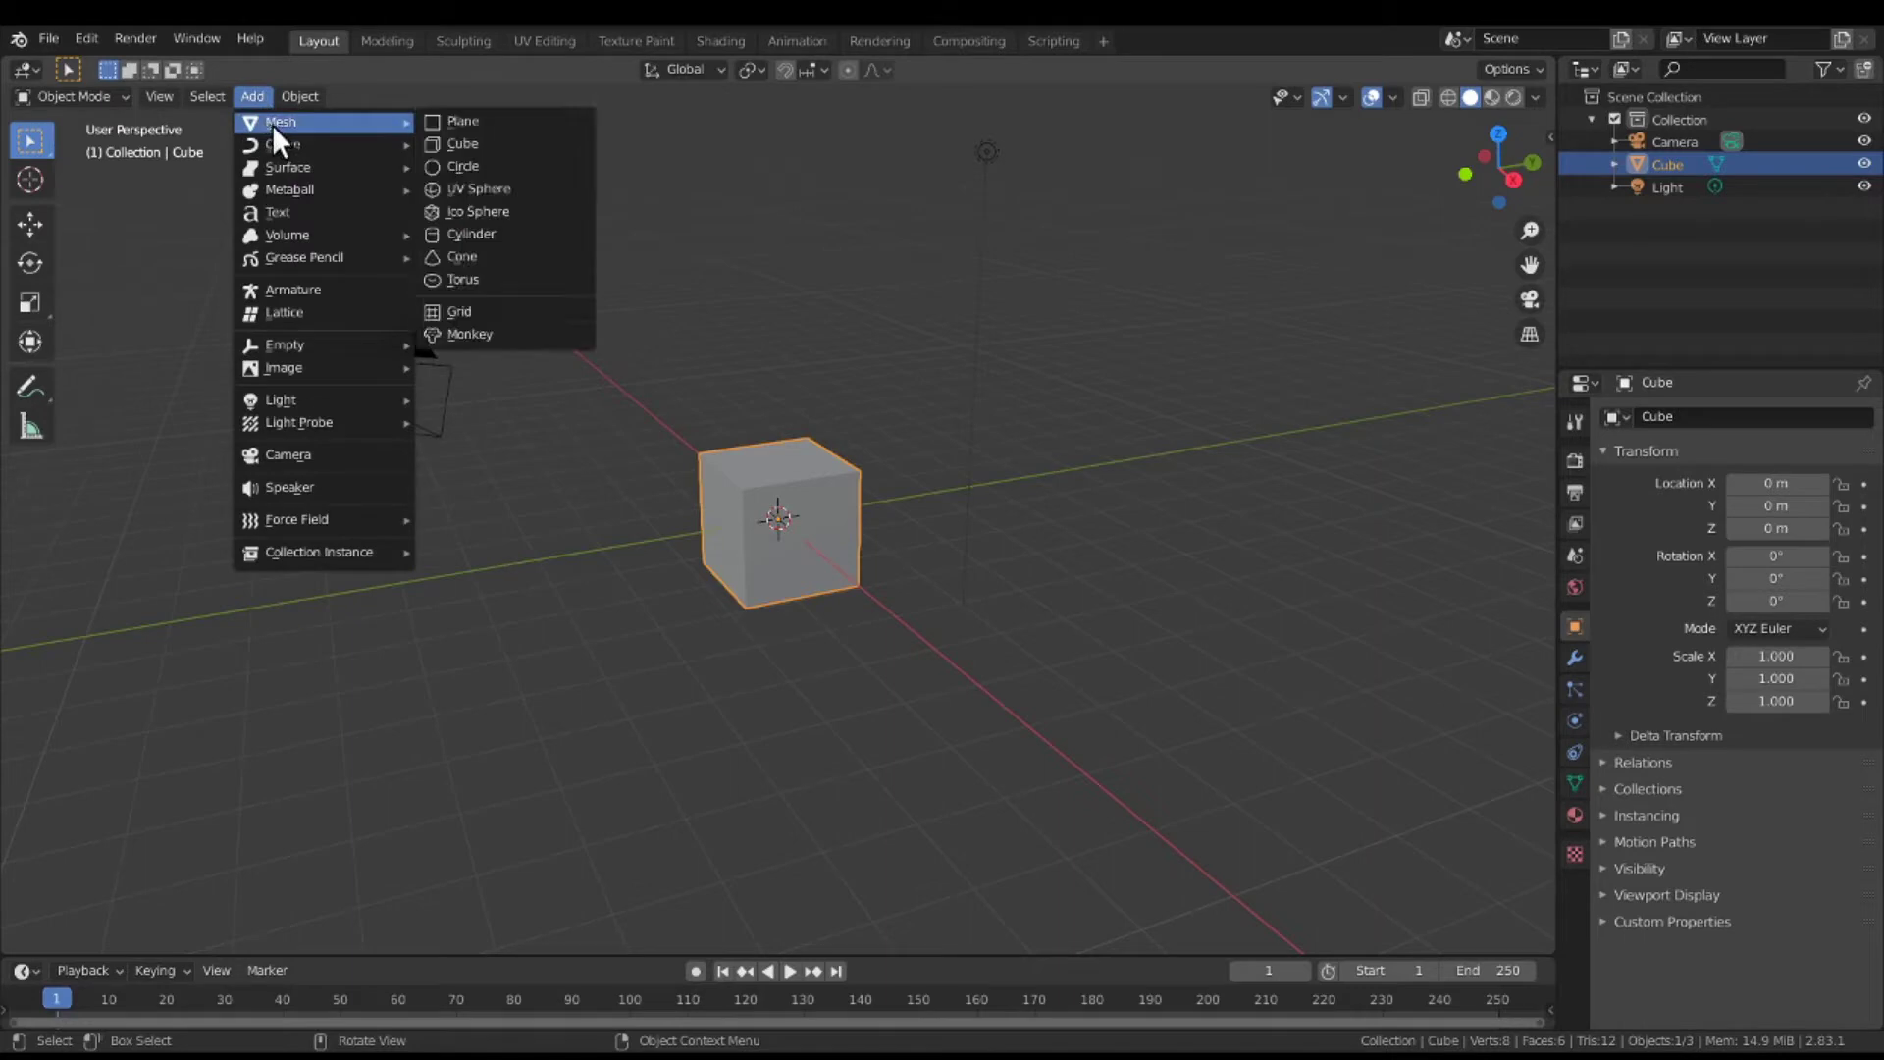
{"action": "left_click", "coordinate": [481, 122]}
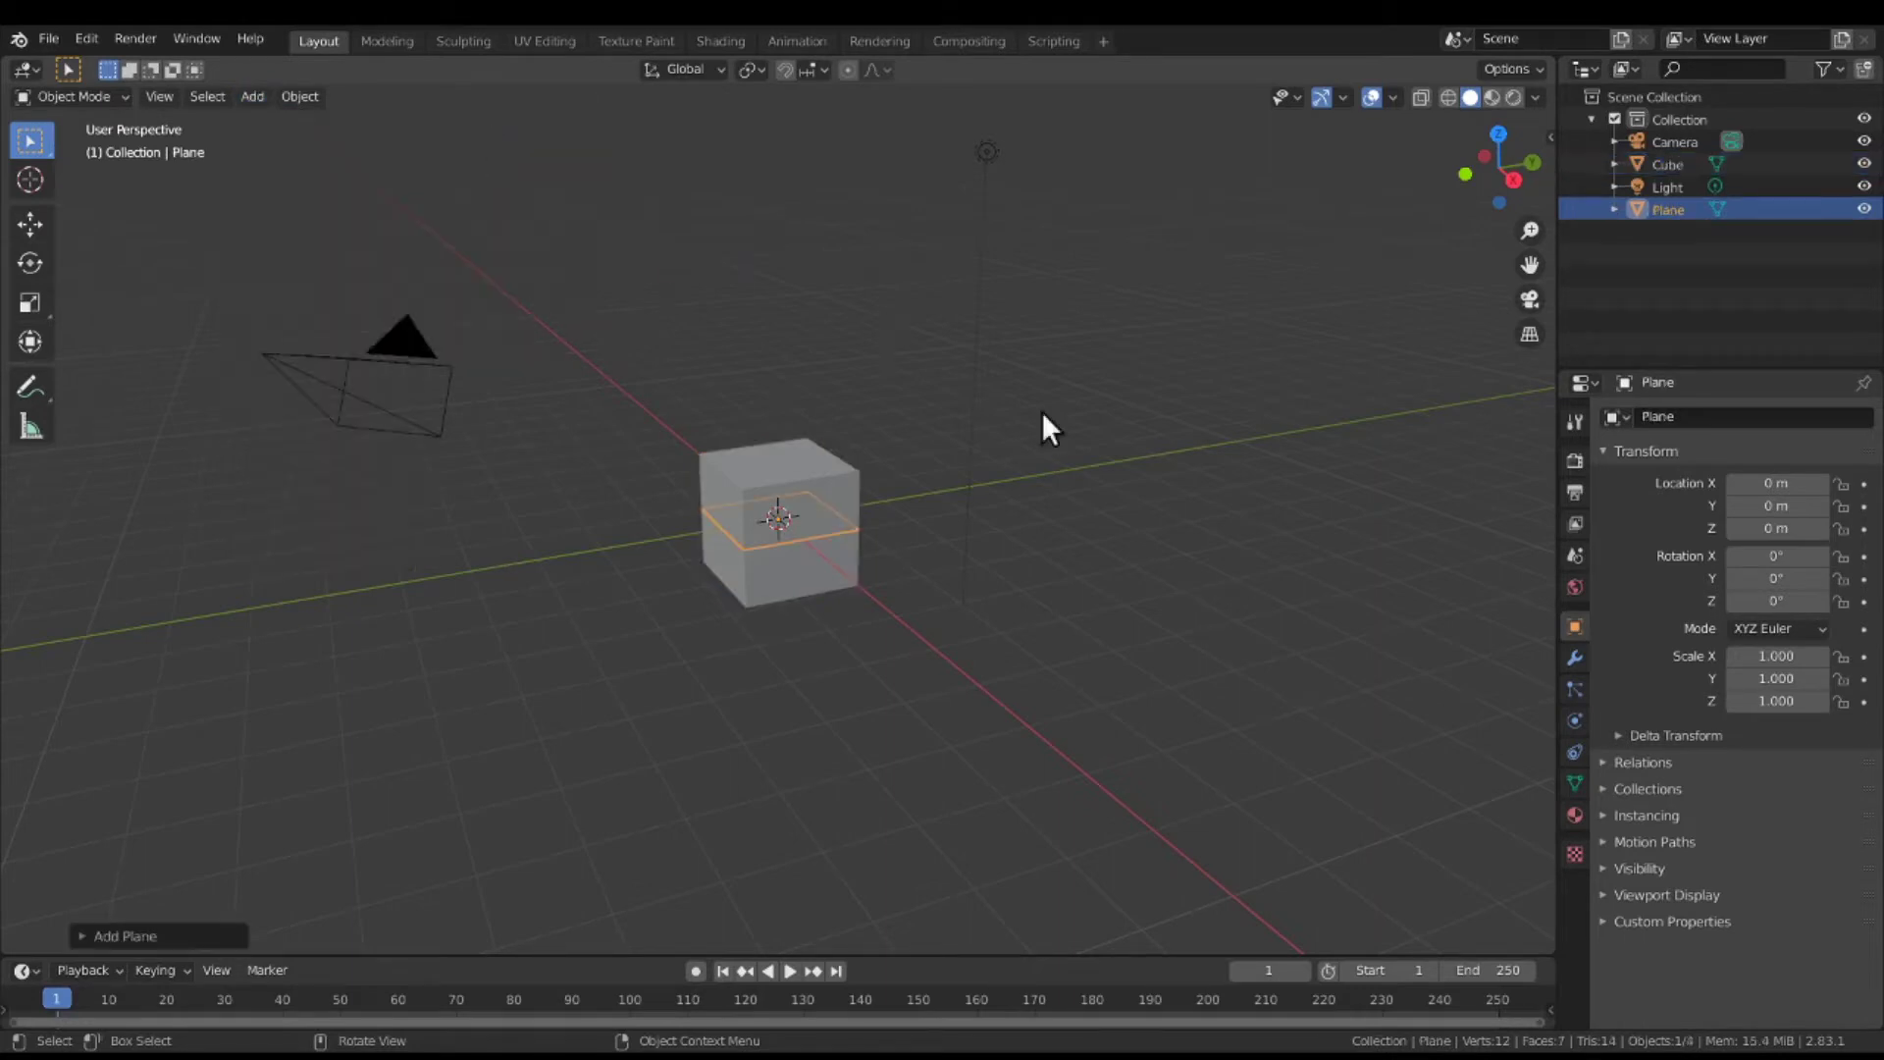
Move the plane along the Y axis to about -5.48 m and rotate it 90° about the Y axis.
{"action": "key", "text": "g"}
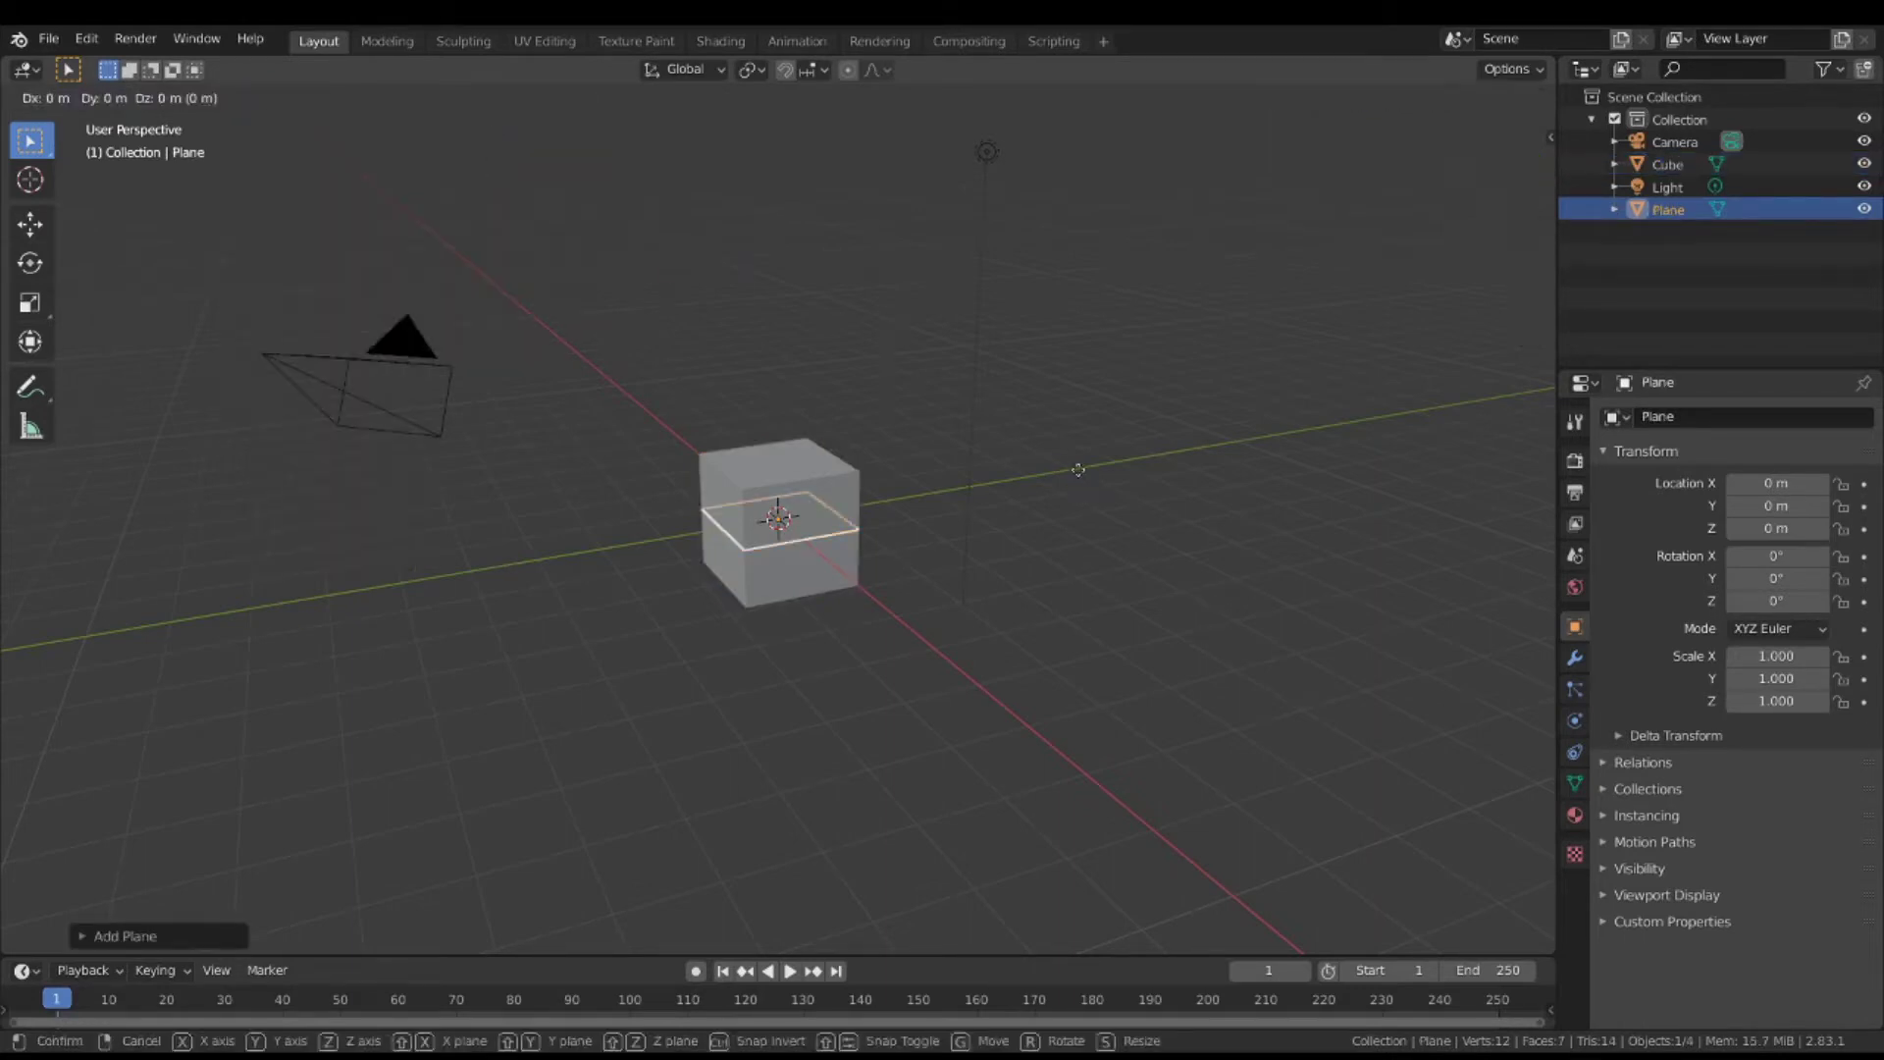
{"action": "key", "text": "y"}
{"action": "left_click", "coordinate": [738, 540]}
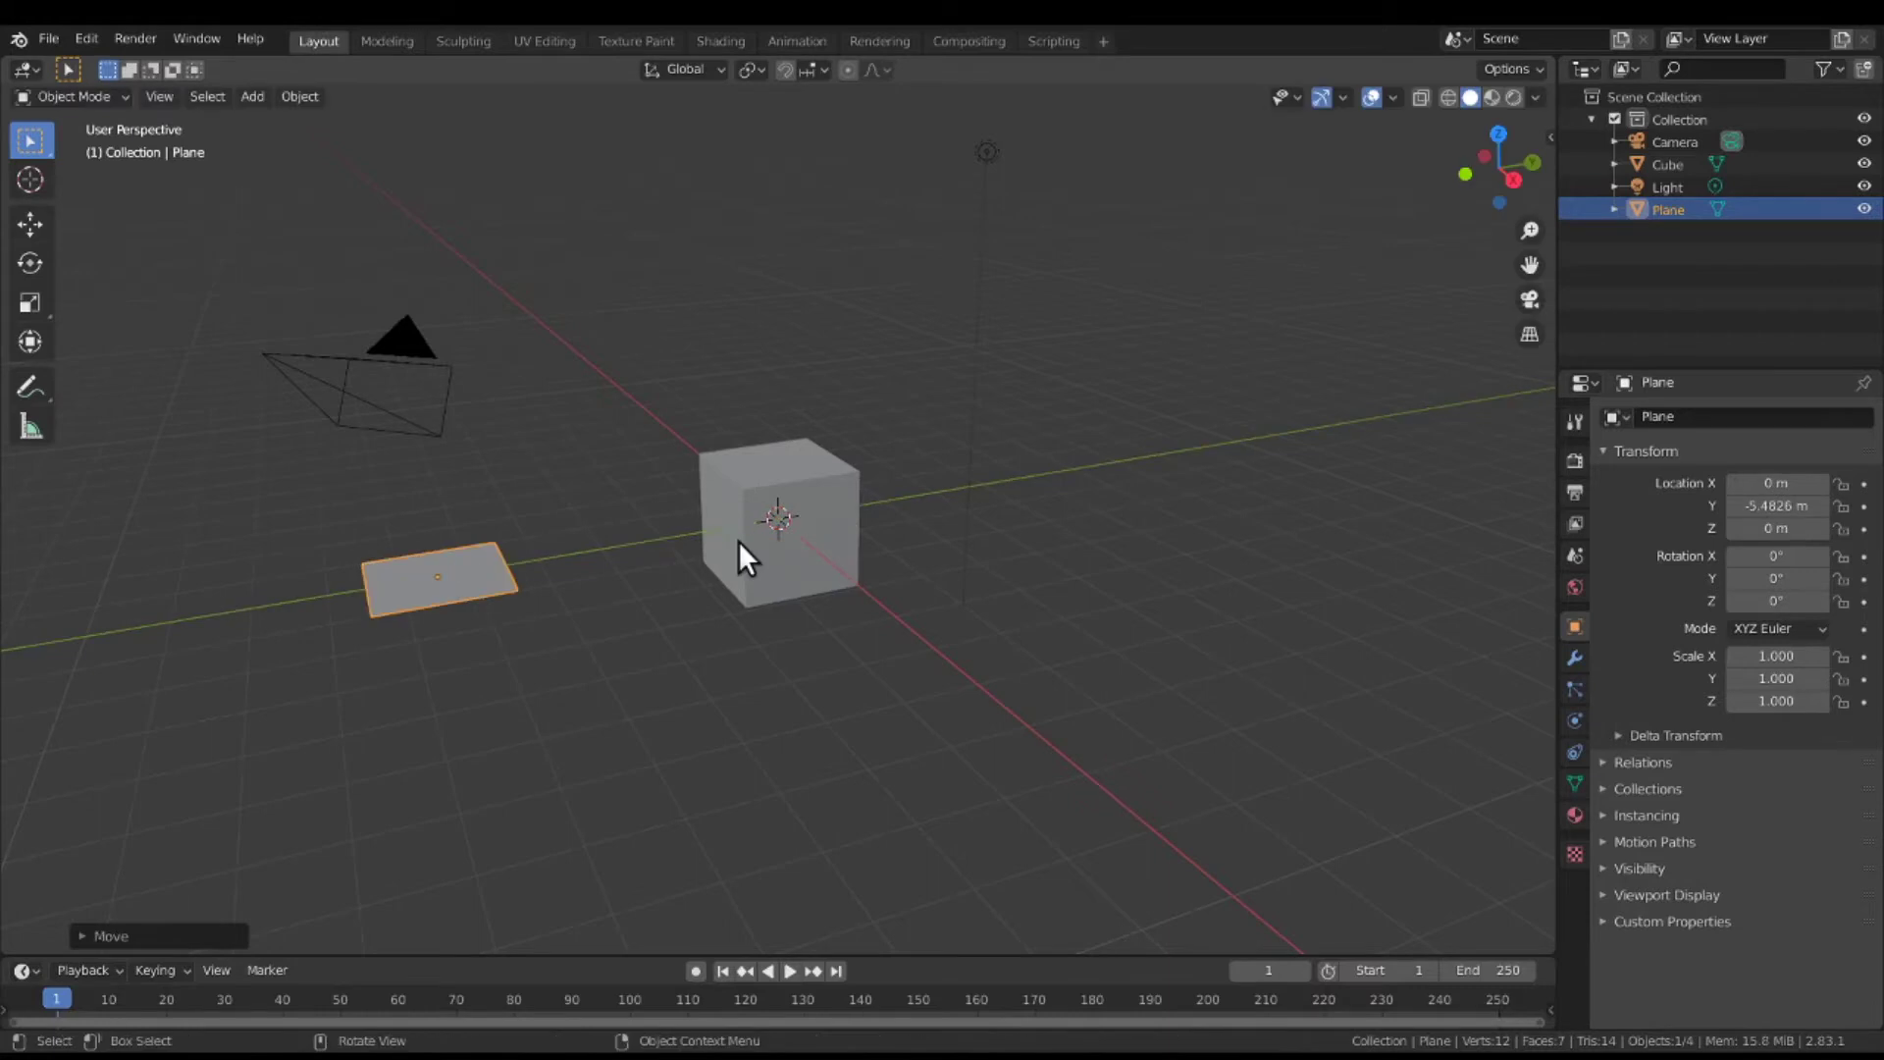
{"action": "type", "text": "ry90"}
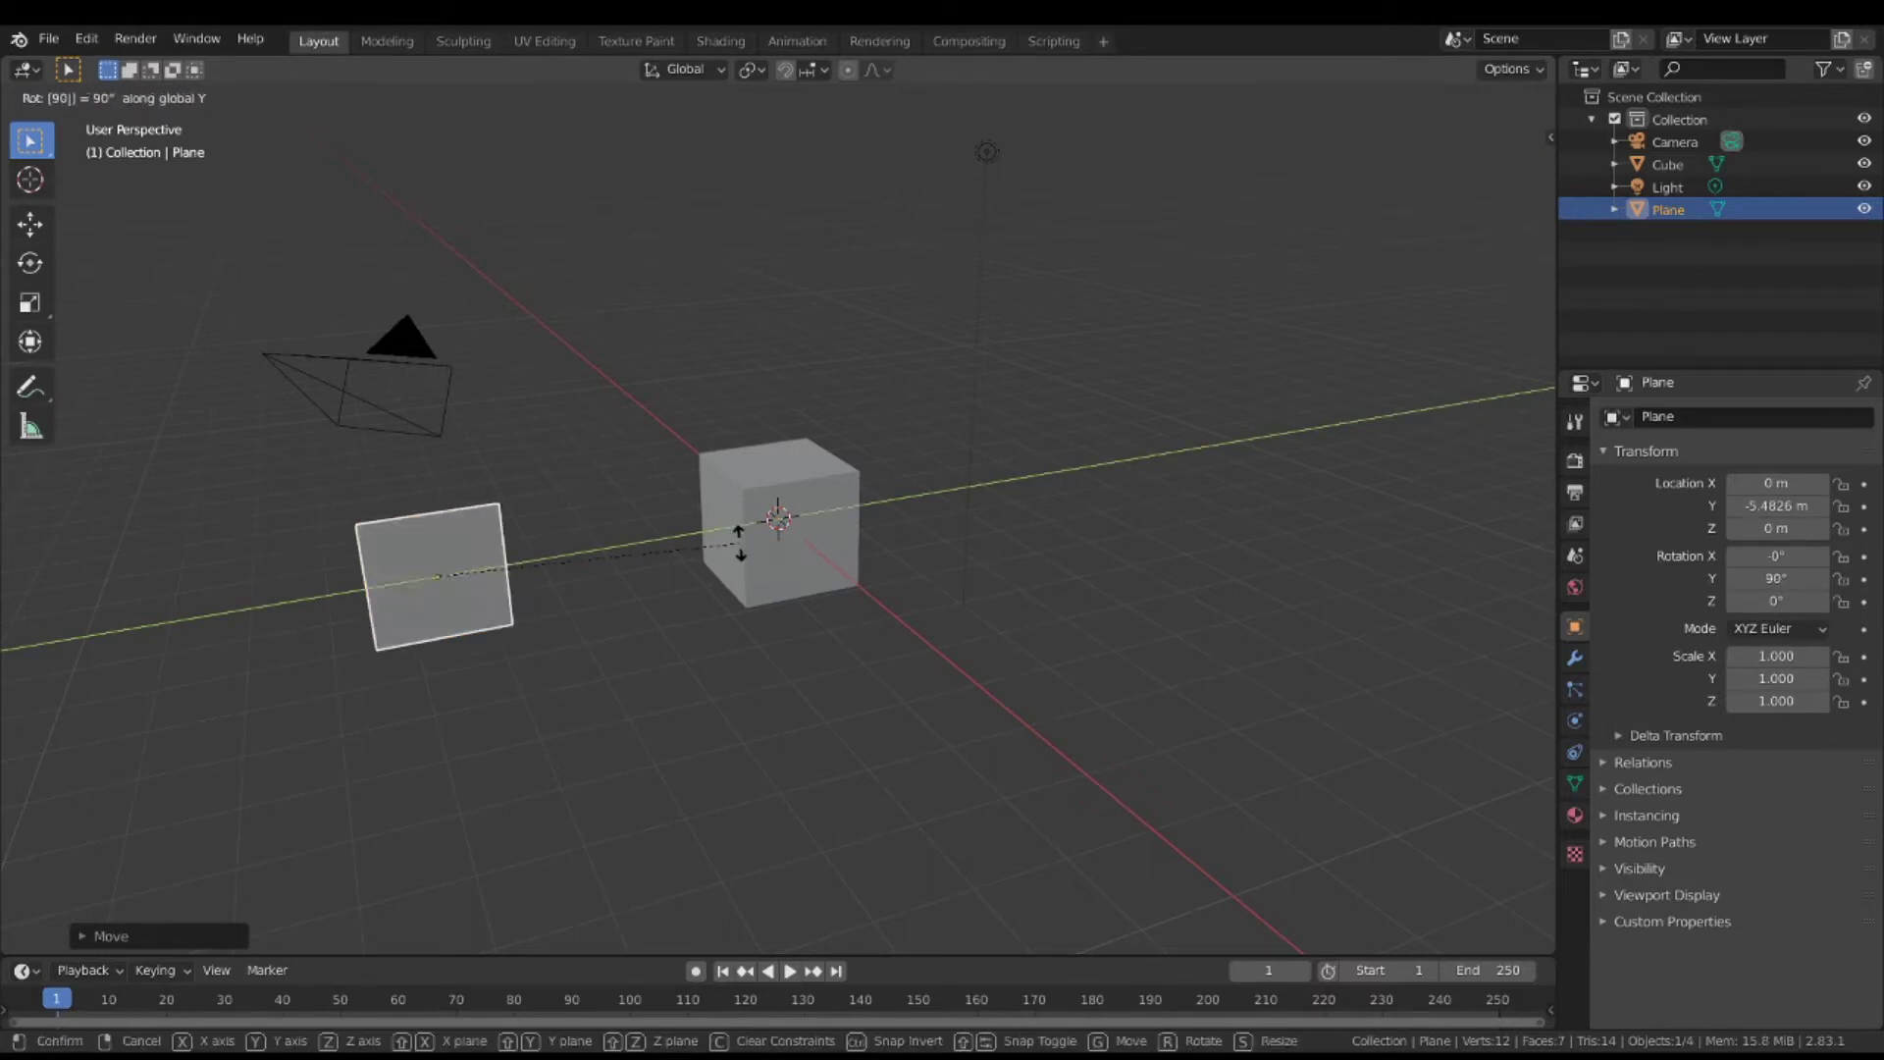
{"action": "key", "text": "Return"}
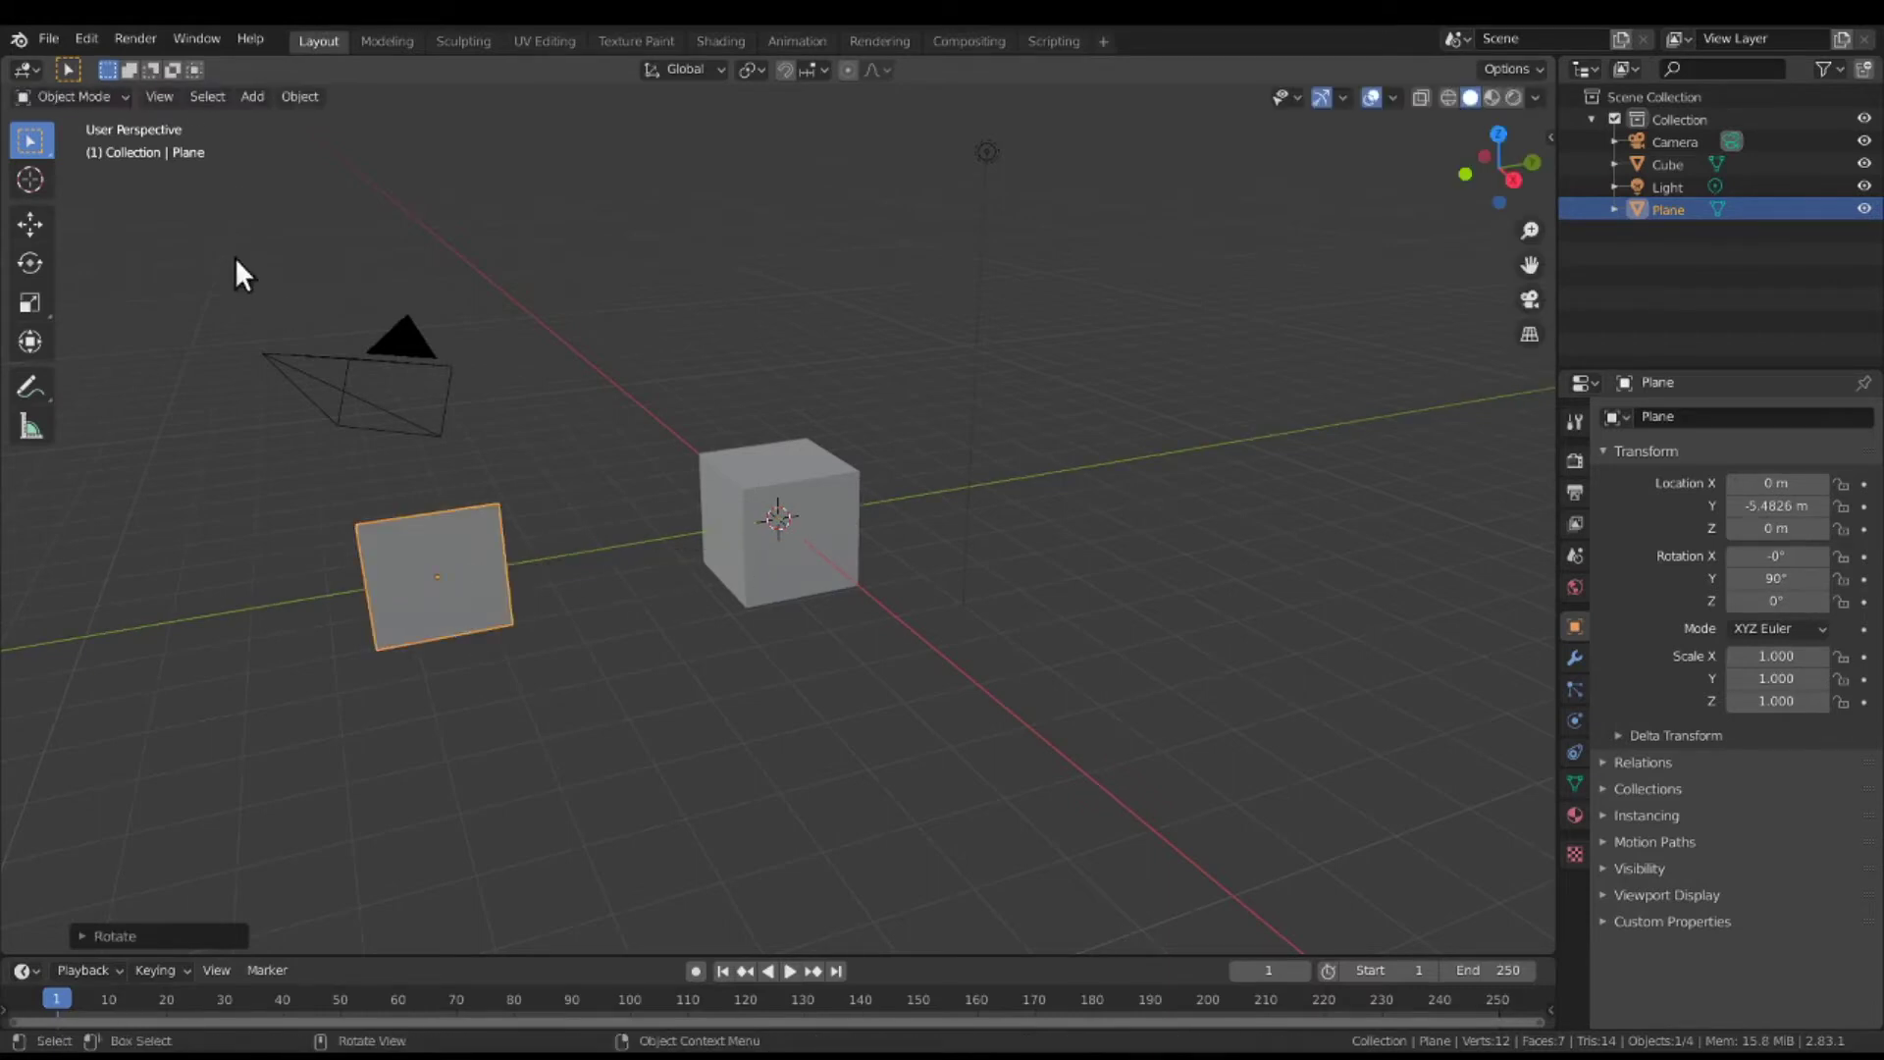
Rename the plane object as "paper".
{"action": "left_click", "coordinate": [844, 491]}
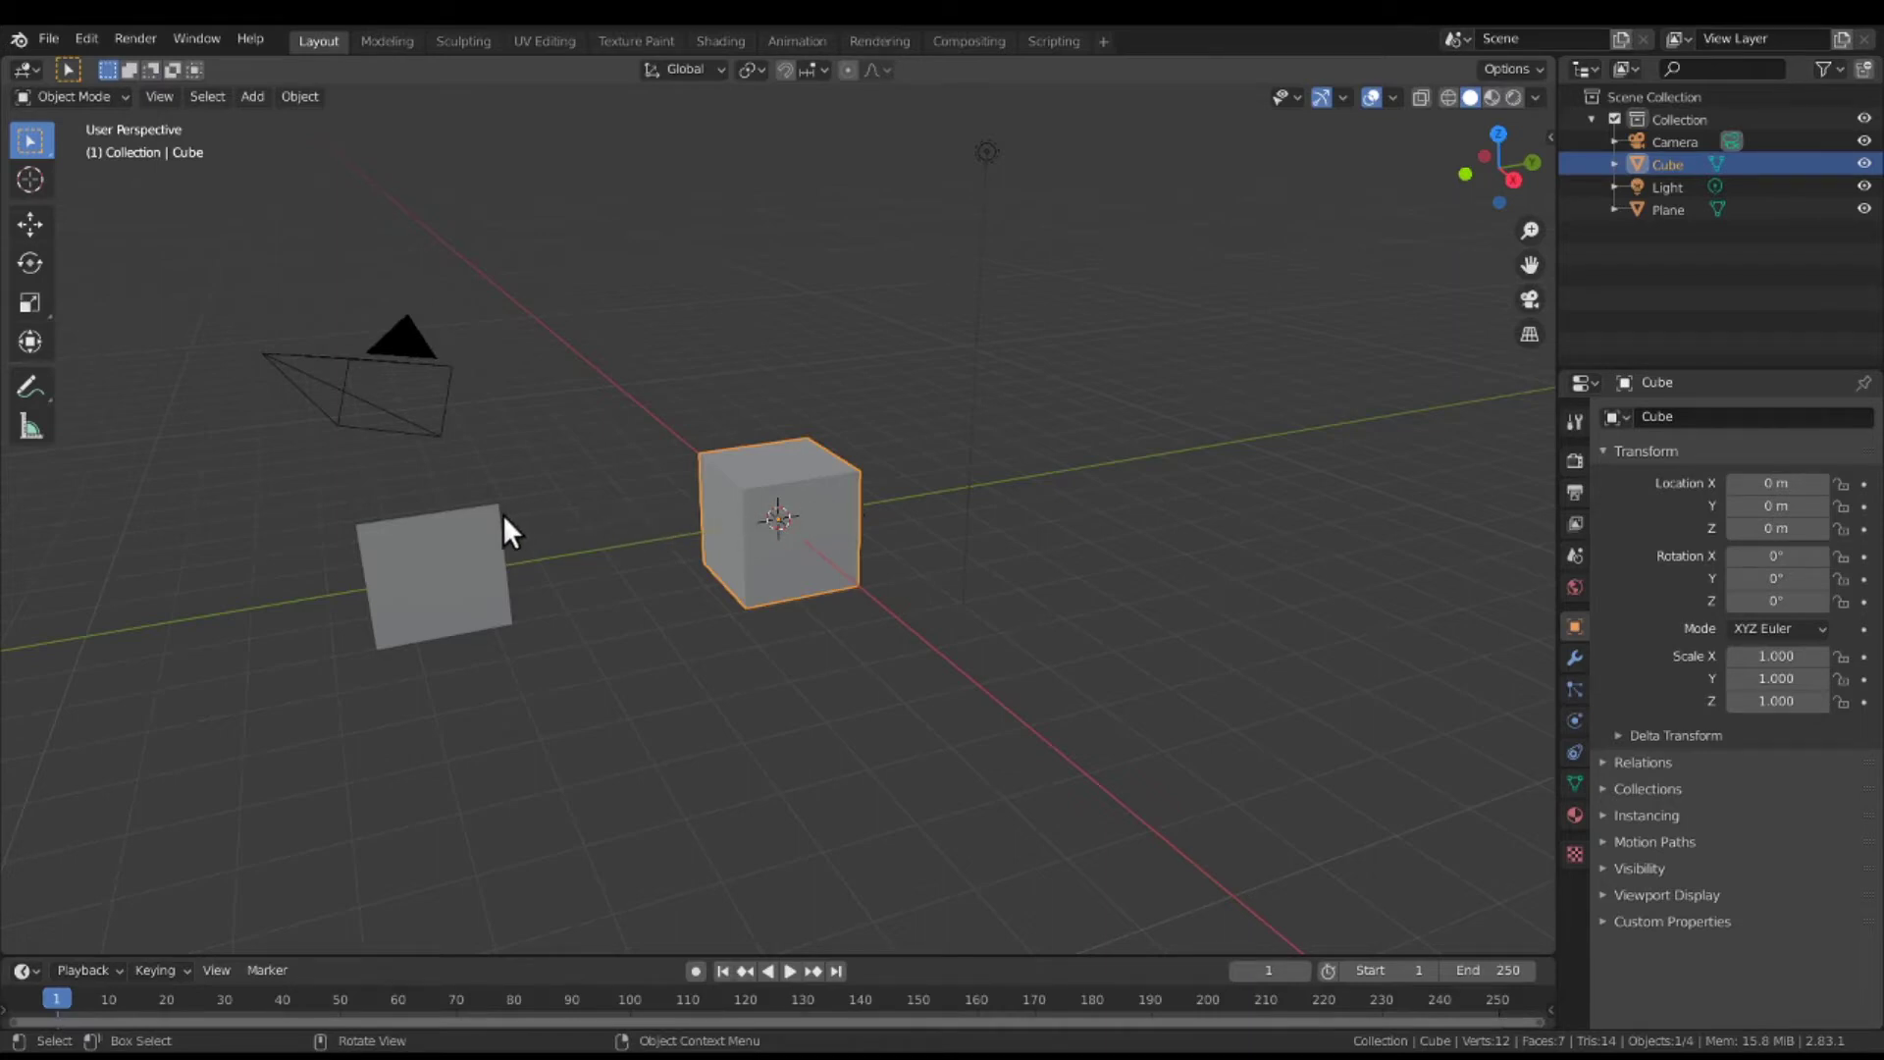
{"action": "left_click", "coordinate": [447, 542]}
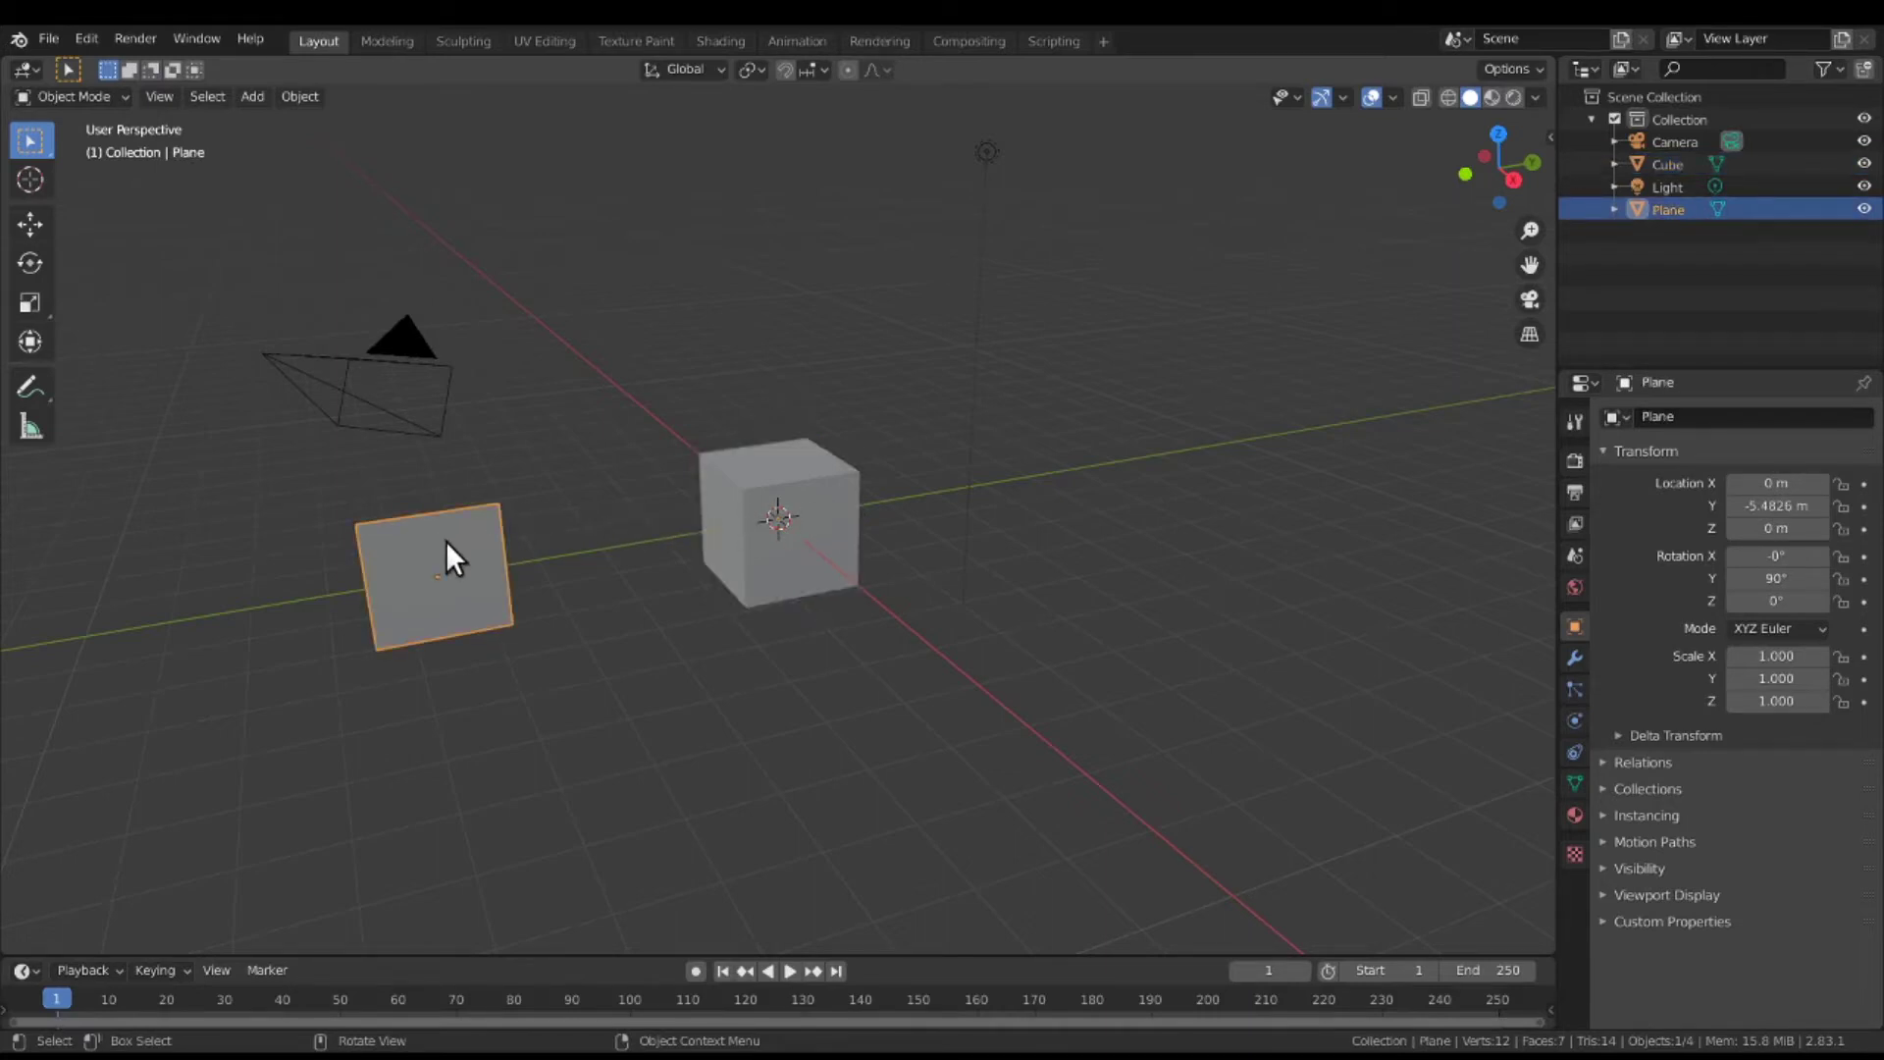
{"action": "double_click", "coordinate": [1672, 208]}
{"action": "type", "text": "paper"}
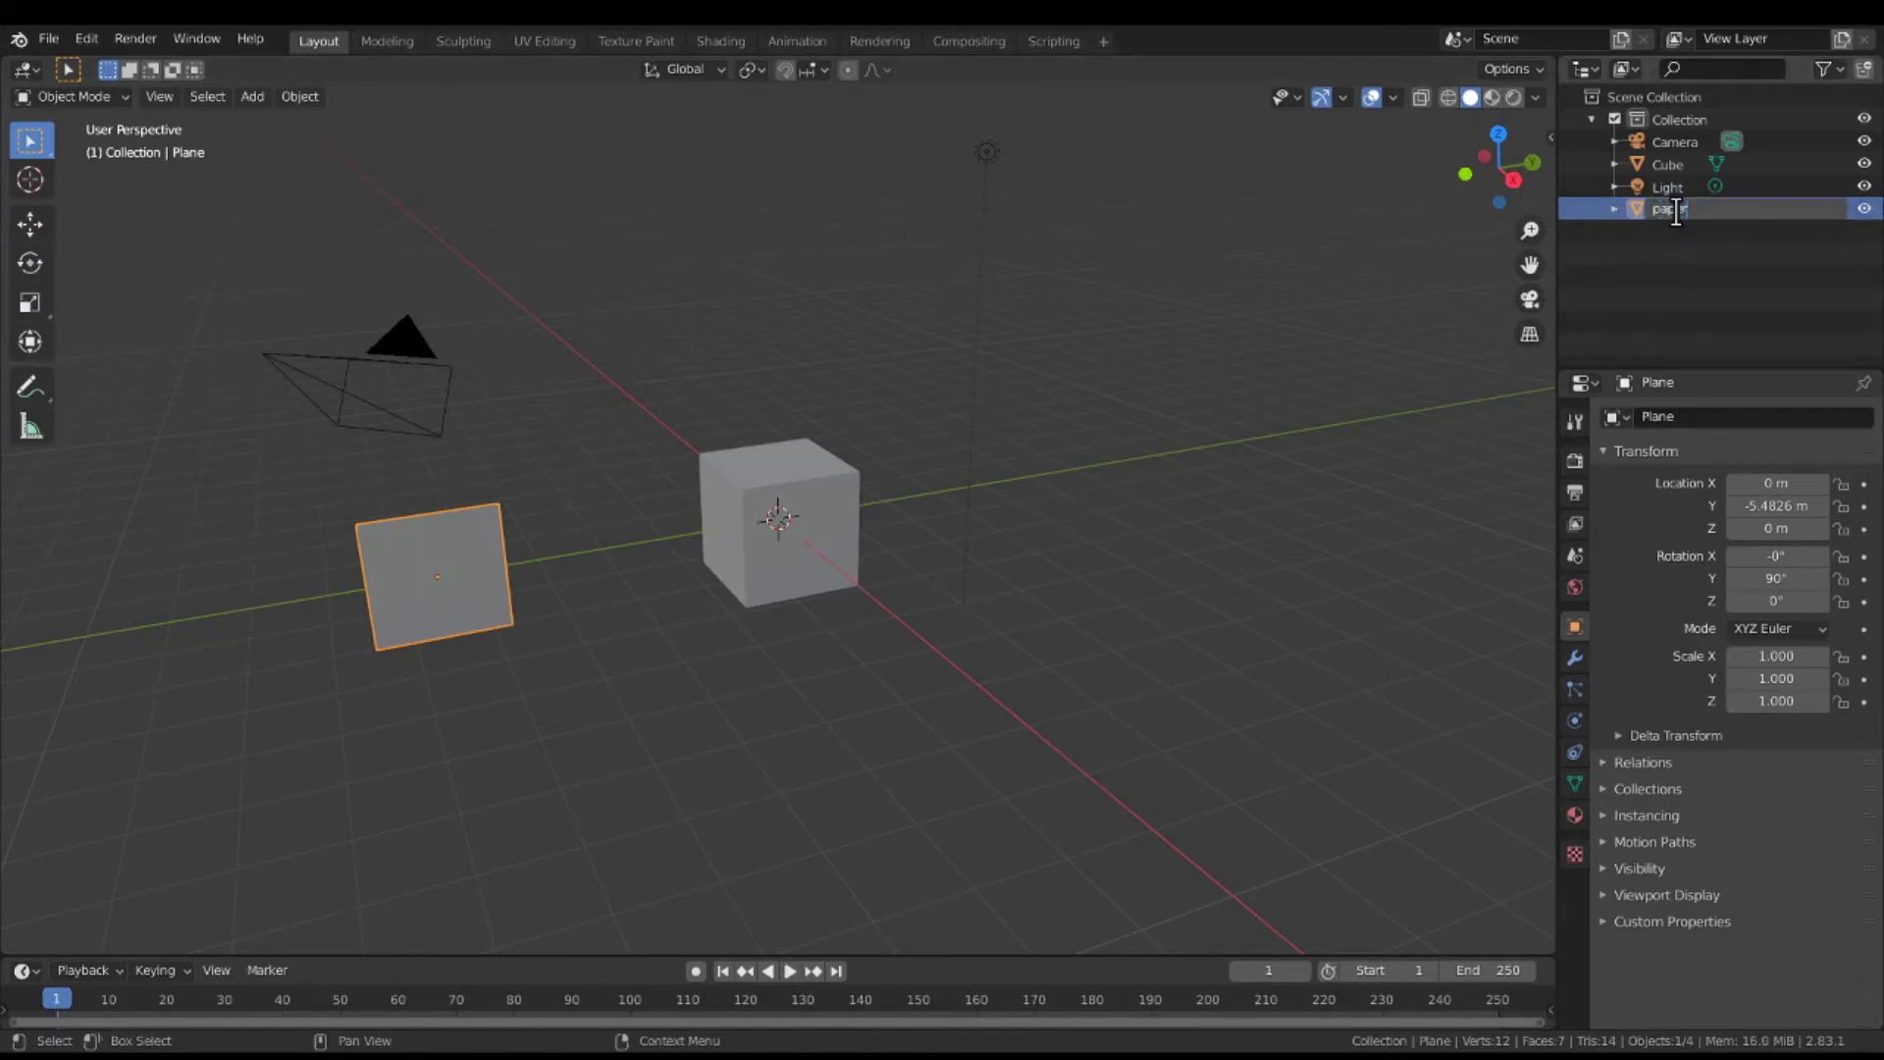
{"action": "key", "text": "Return"}
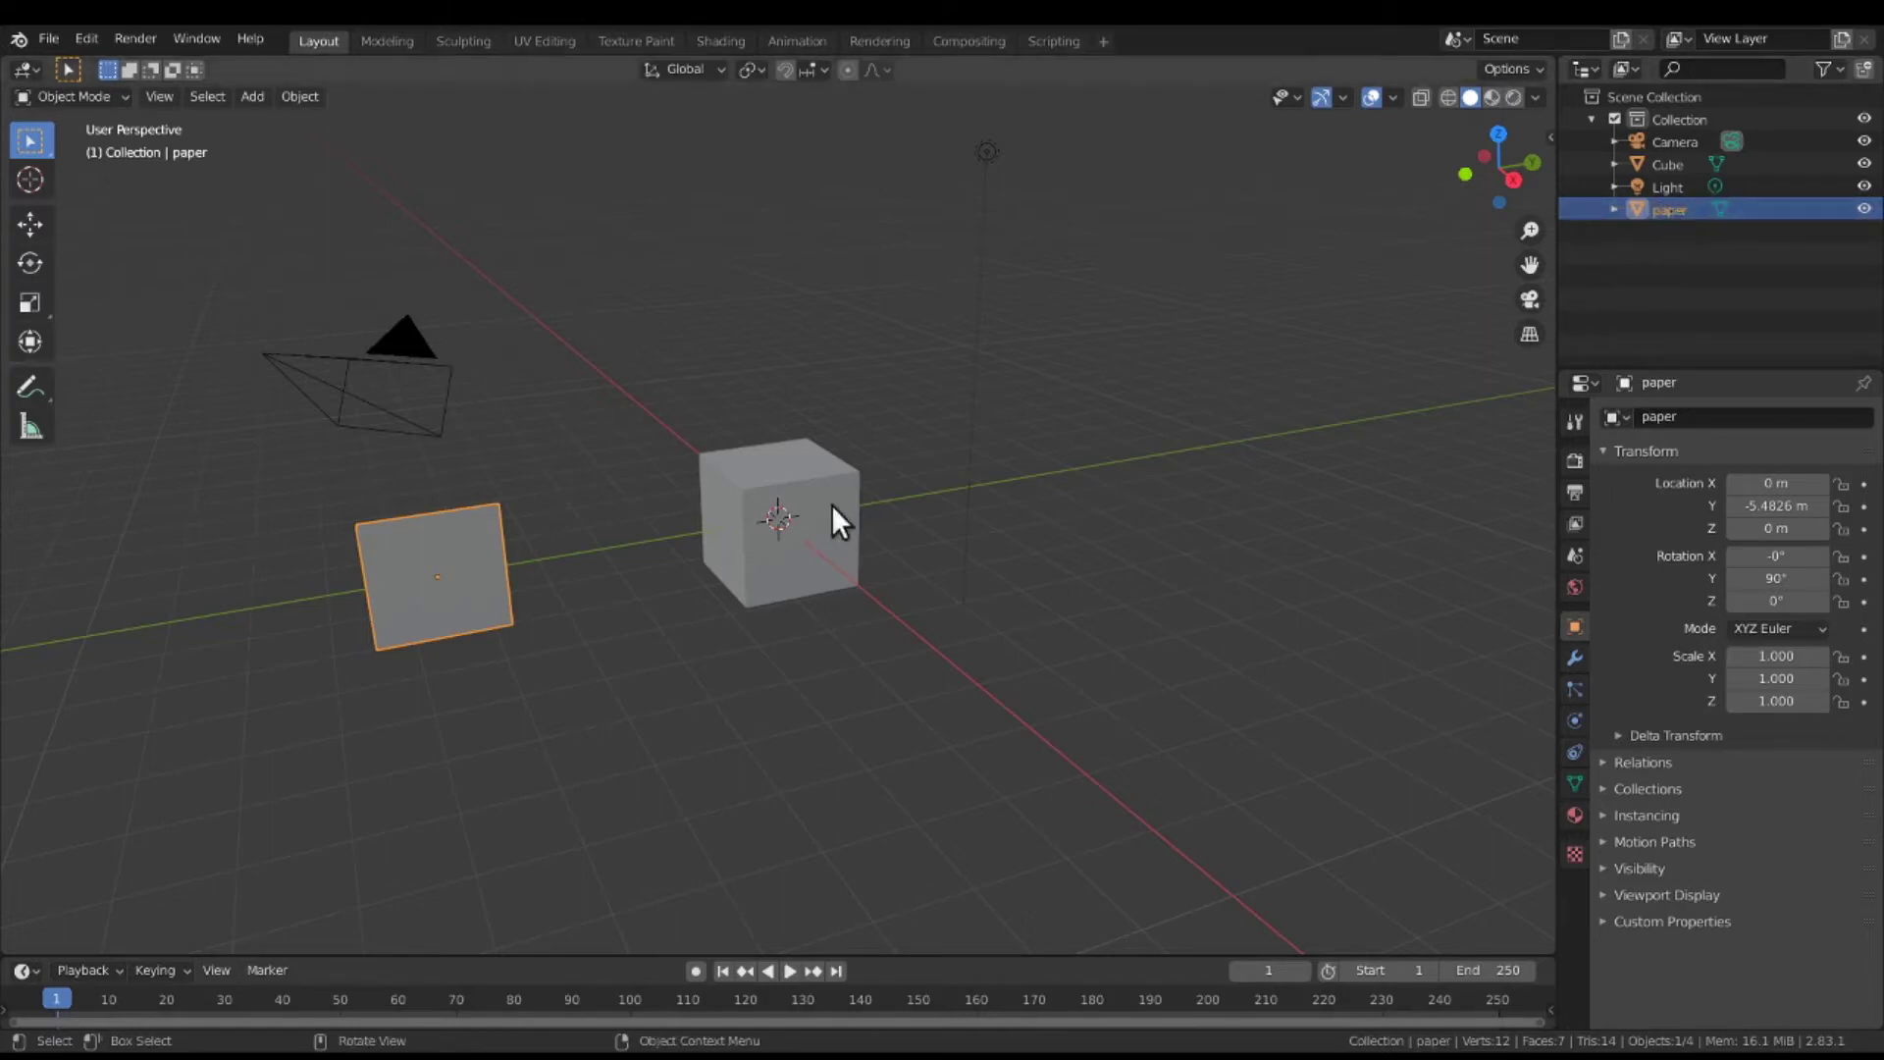
Rename the cube object as "surface".
{"action": "left_click", "coordinate": [754, 505]}
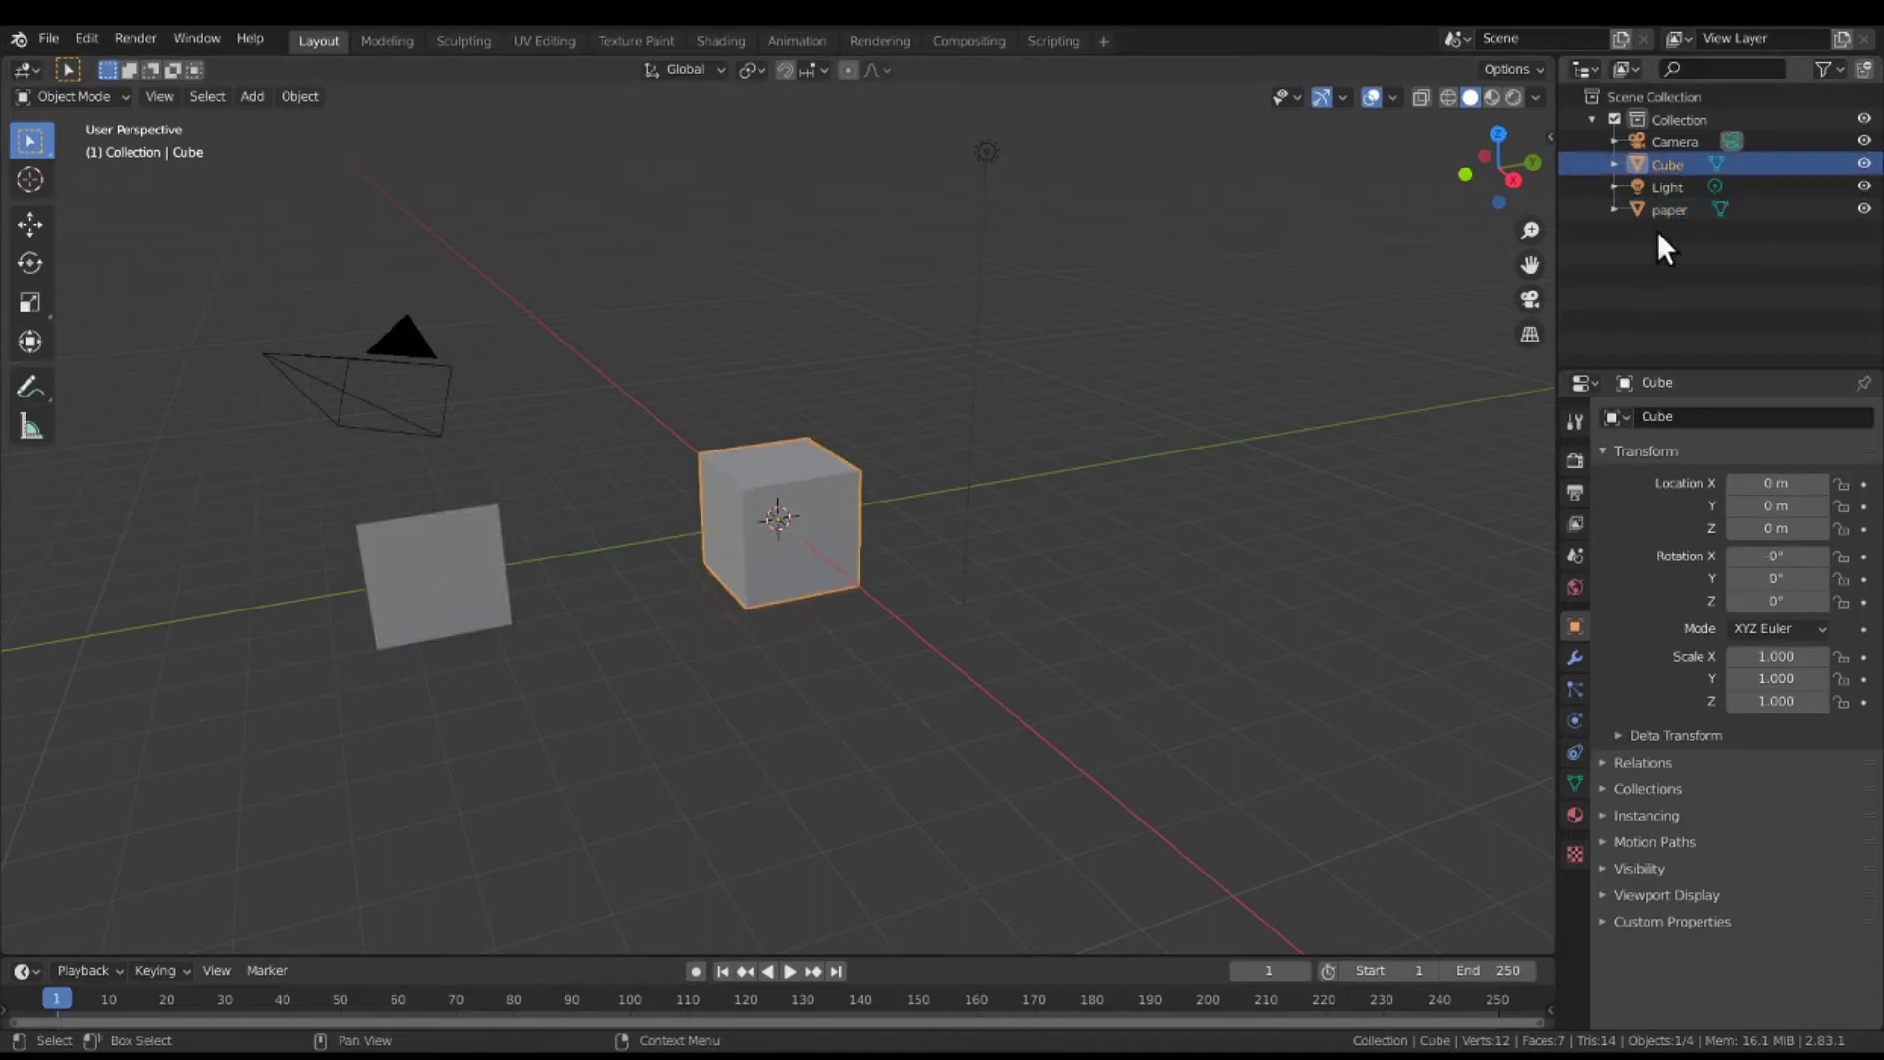
{"action": "double_click", "coordinate": [1669, 164]}
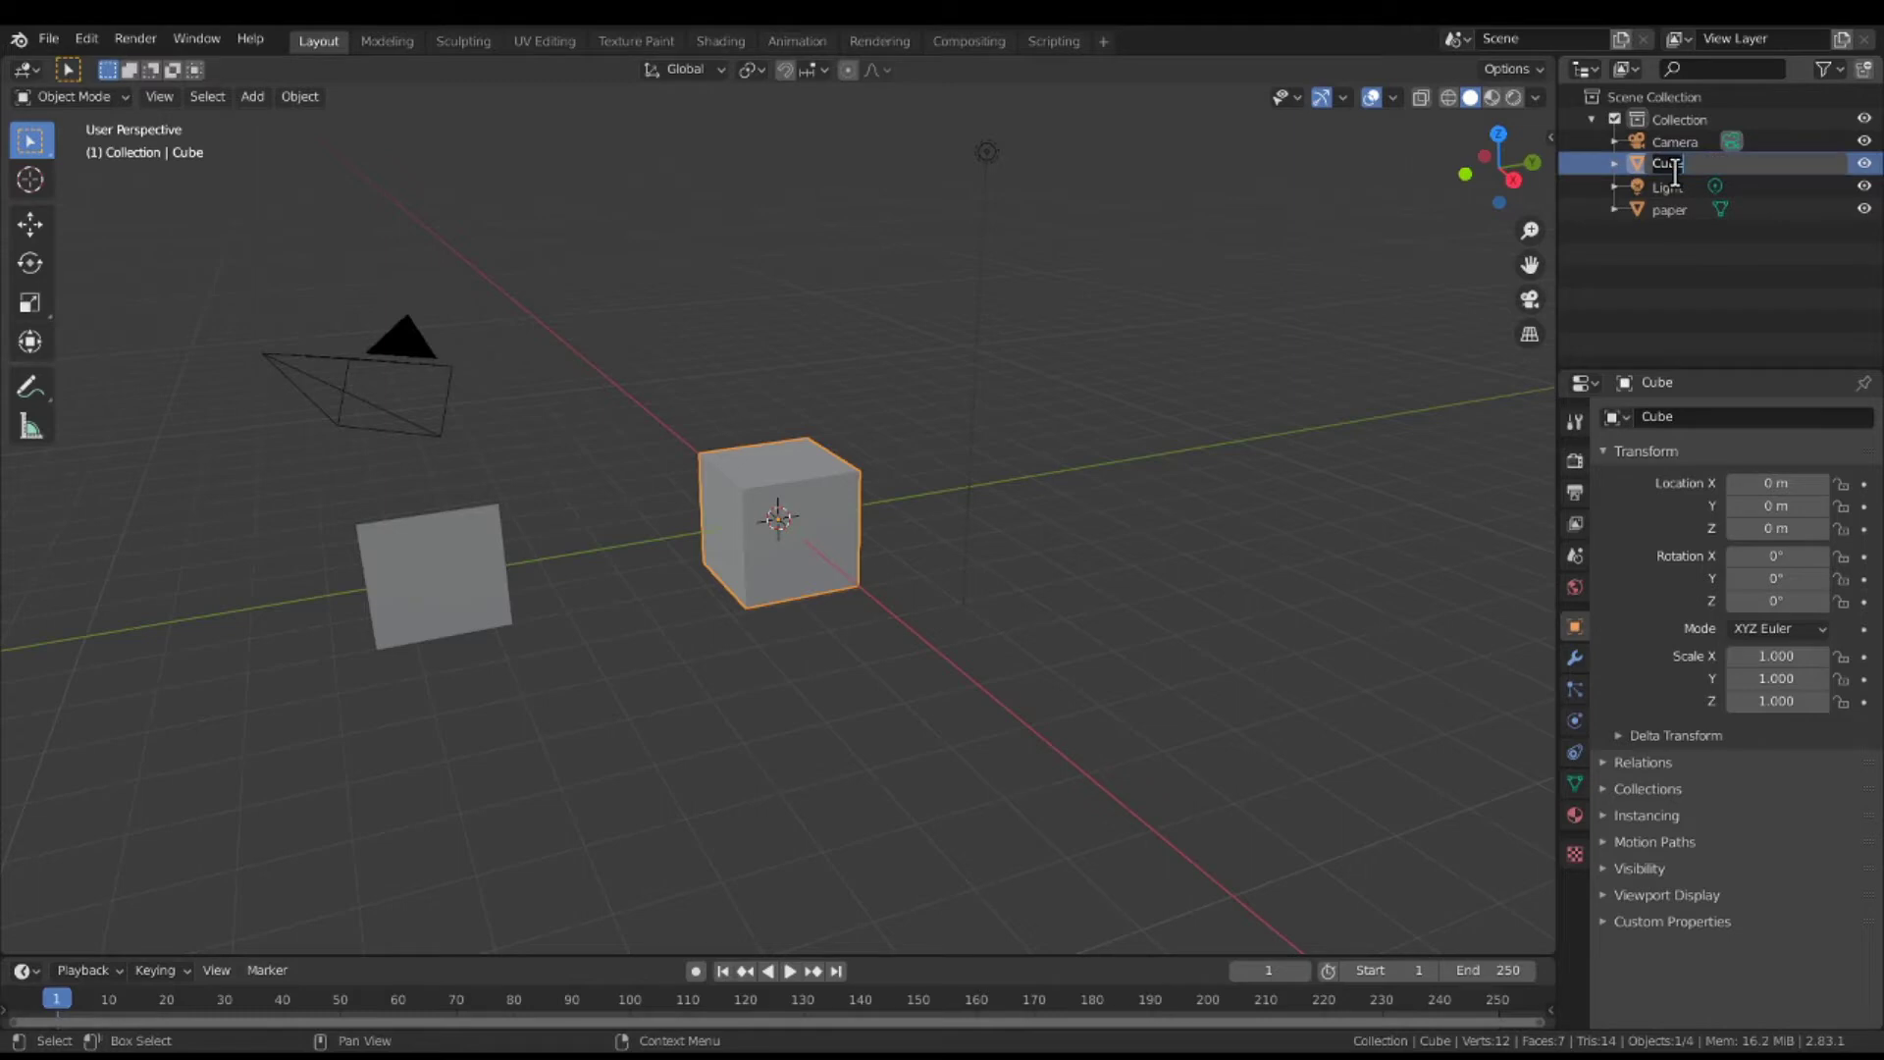
{"action": "type", "text": "p"}
{"action": "key", "text": "BackSpace"}
{"action": "type", "text": "surface"}
{"action": "key", "text": "Return"}
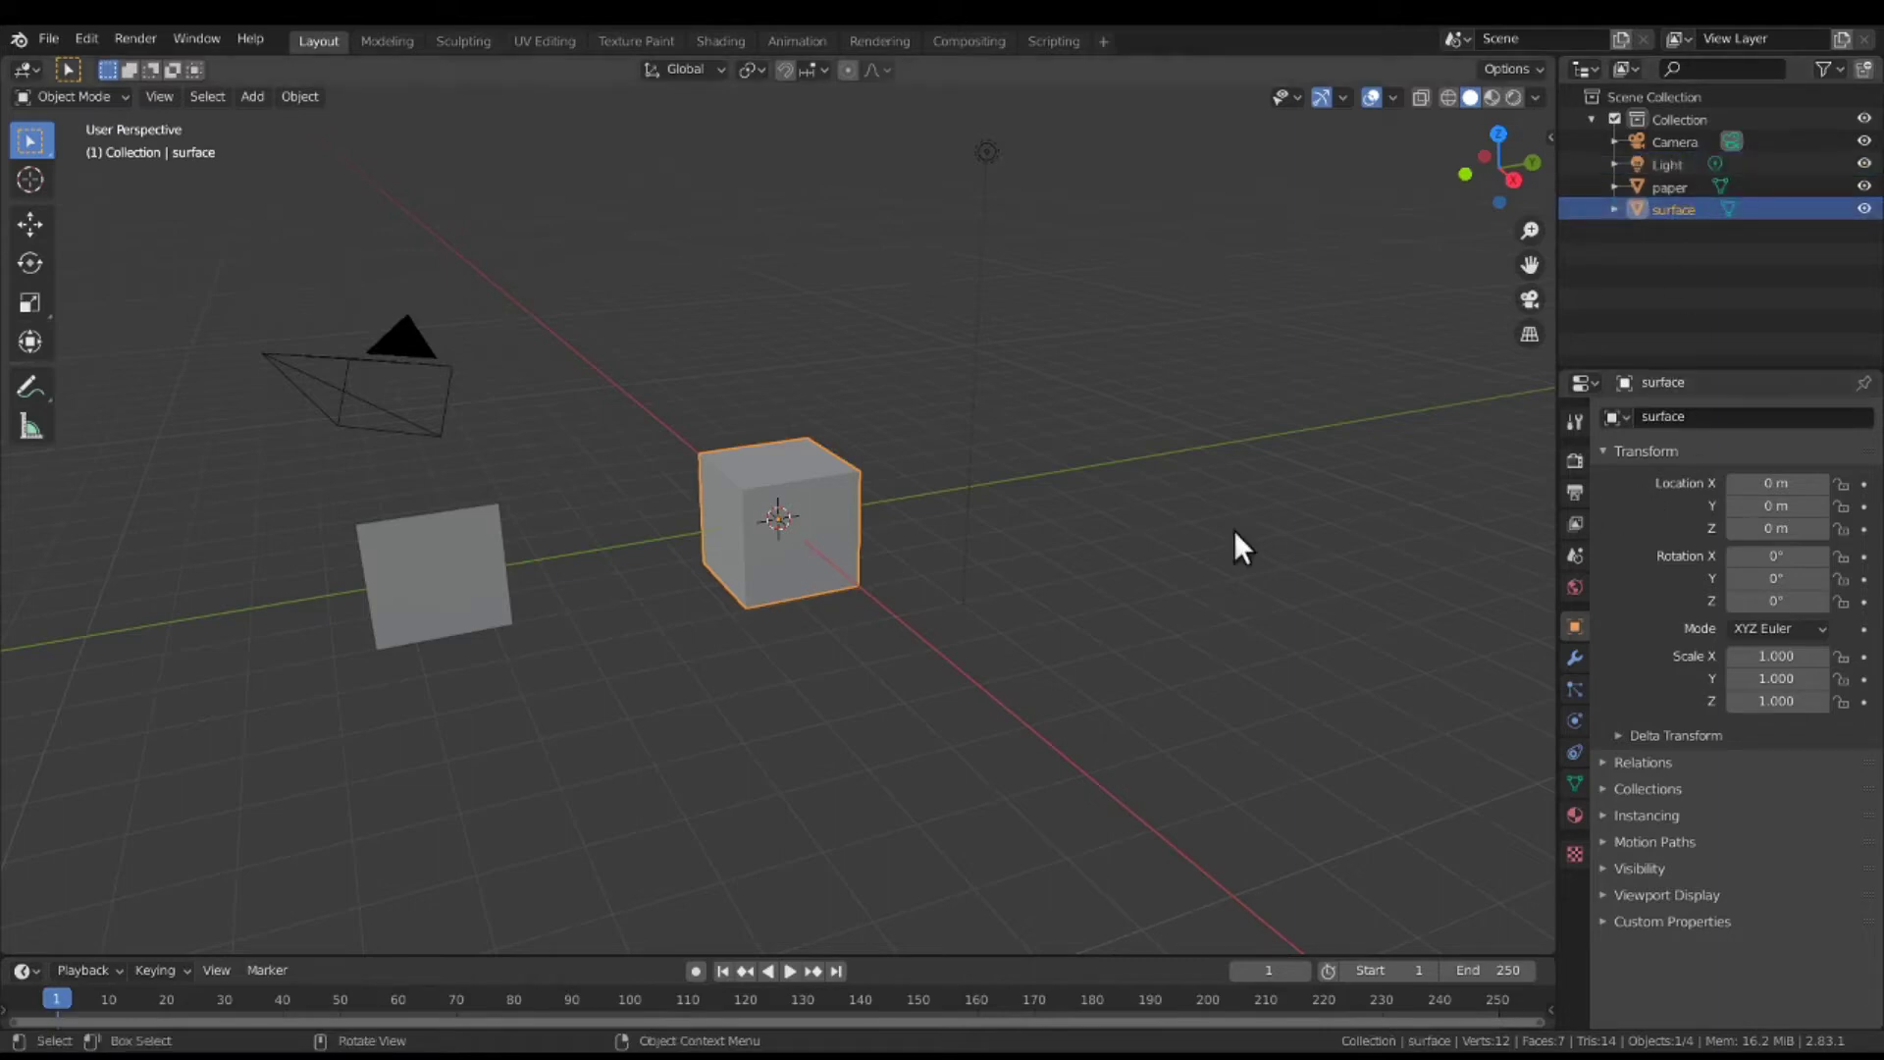
Enter Edit Mode on the paper object and subdivide its whole mesh four times.
{"action": "left_click", "coordinate": [473, 601]}
{"action": "key", "text": "Tab"}
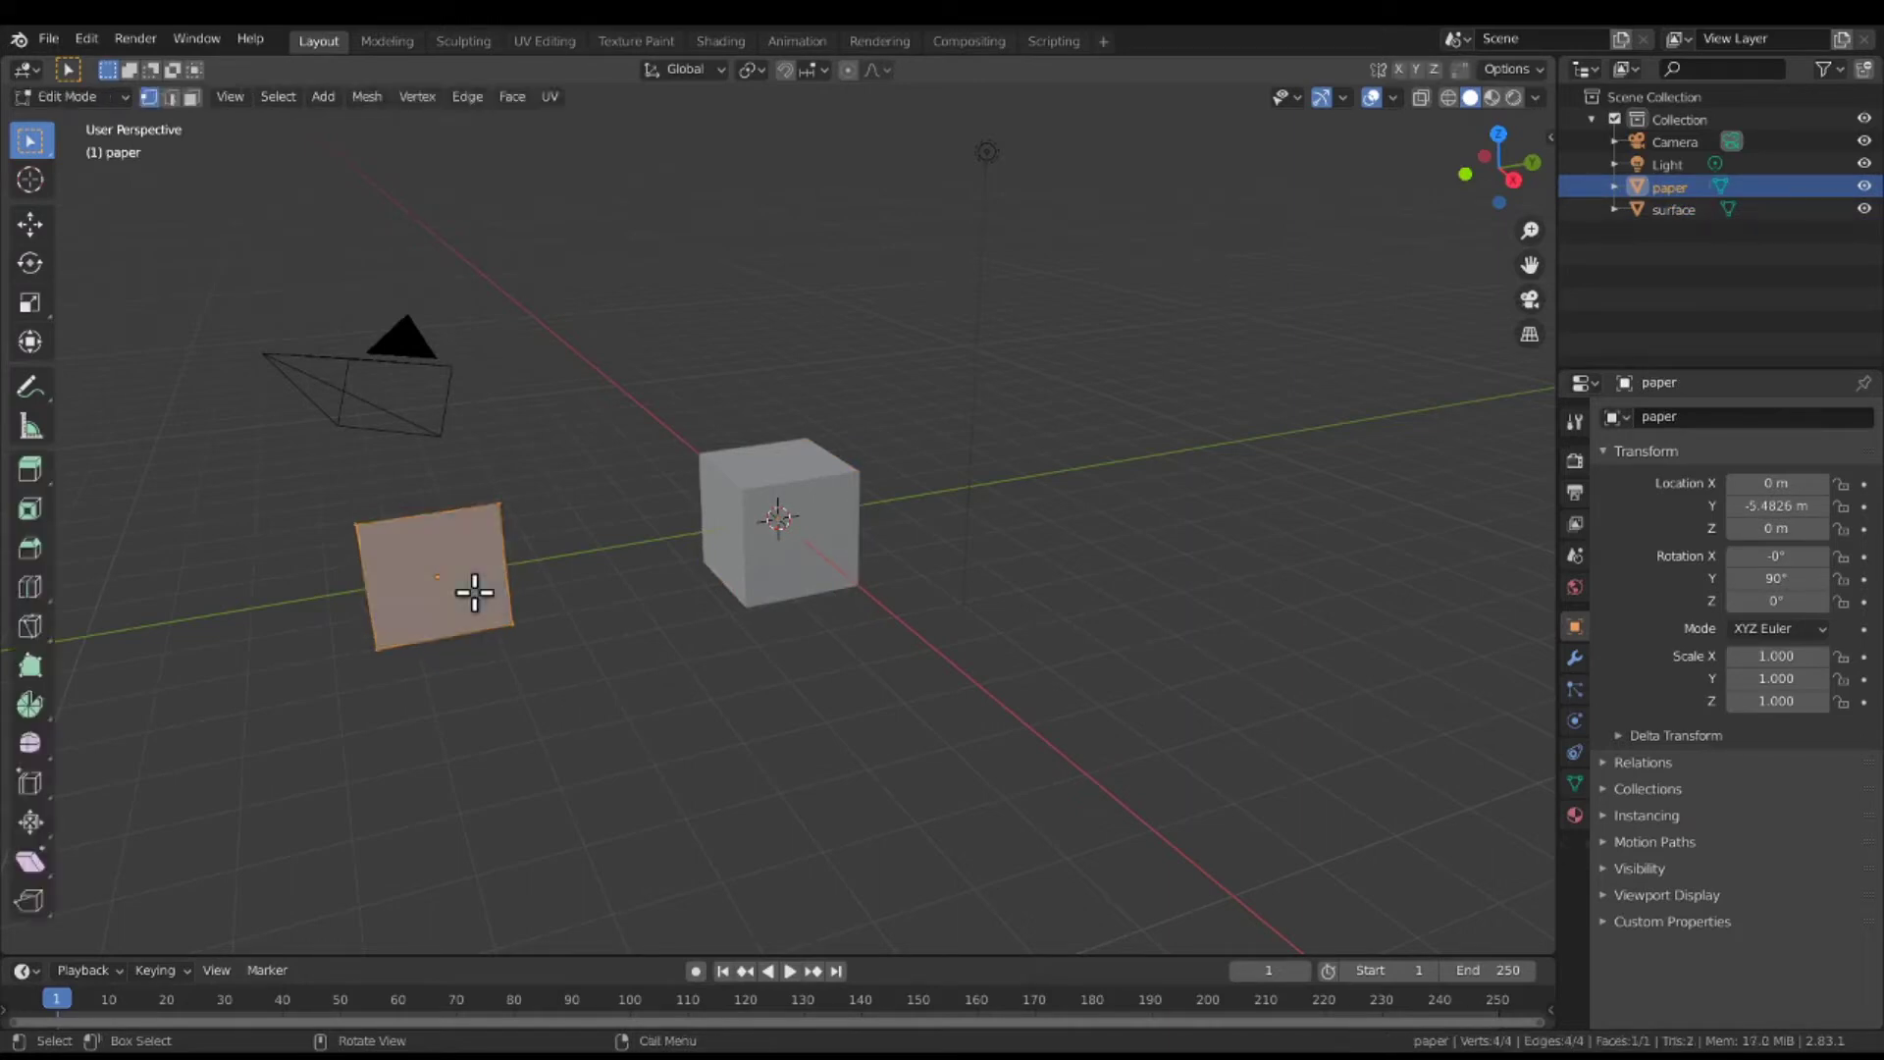
{"action": "right_click", "coordinate": [475, 592]}
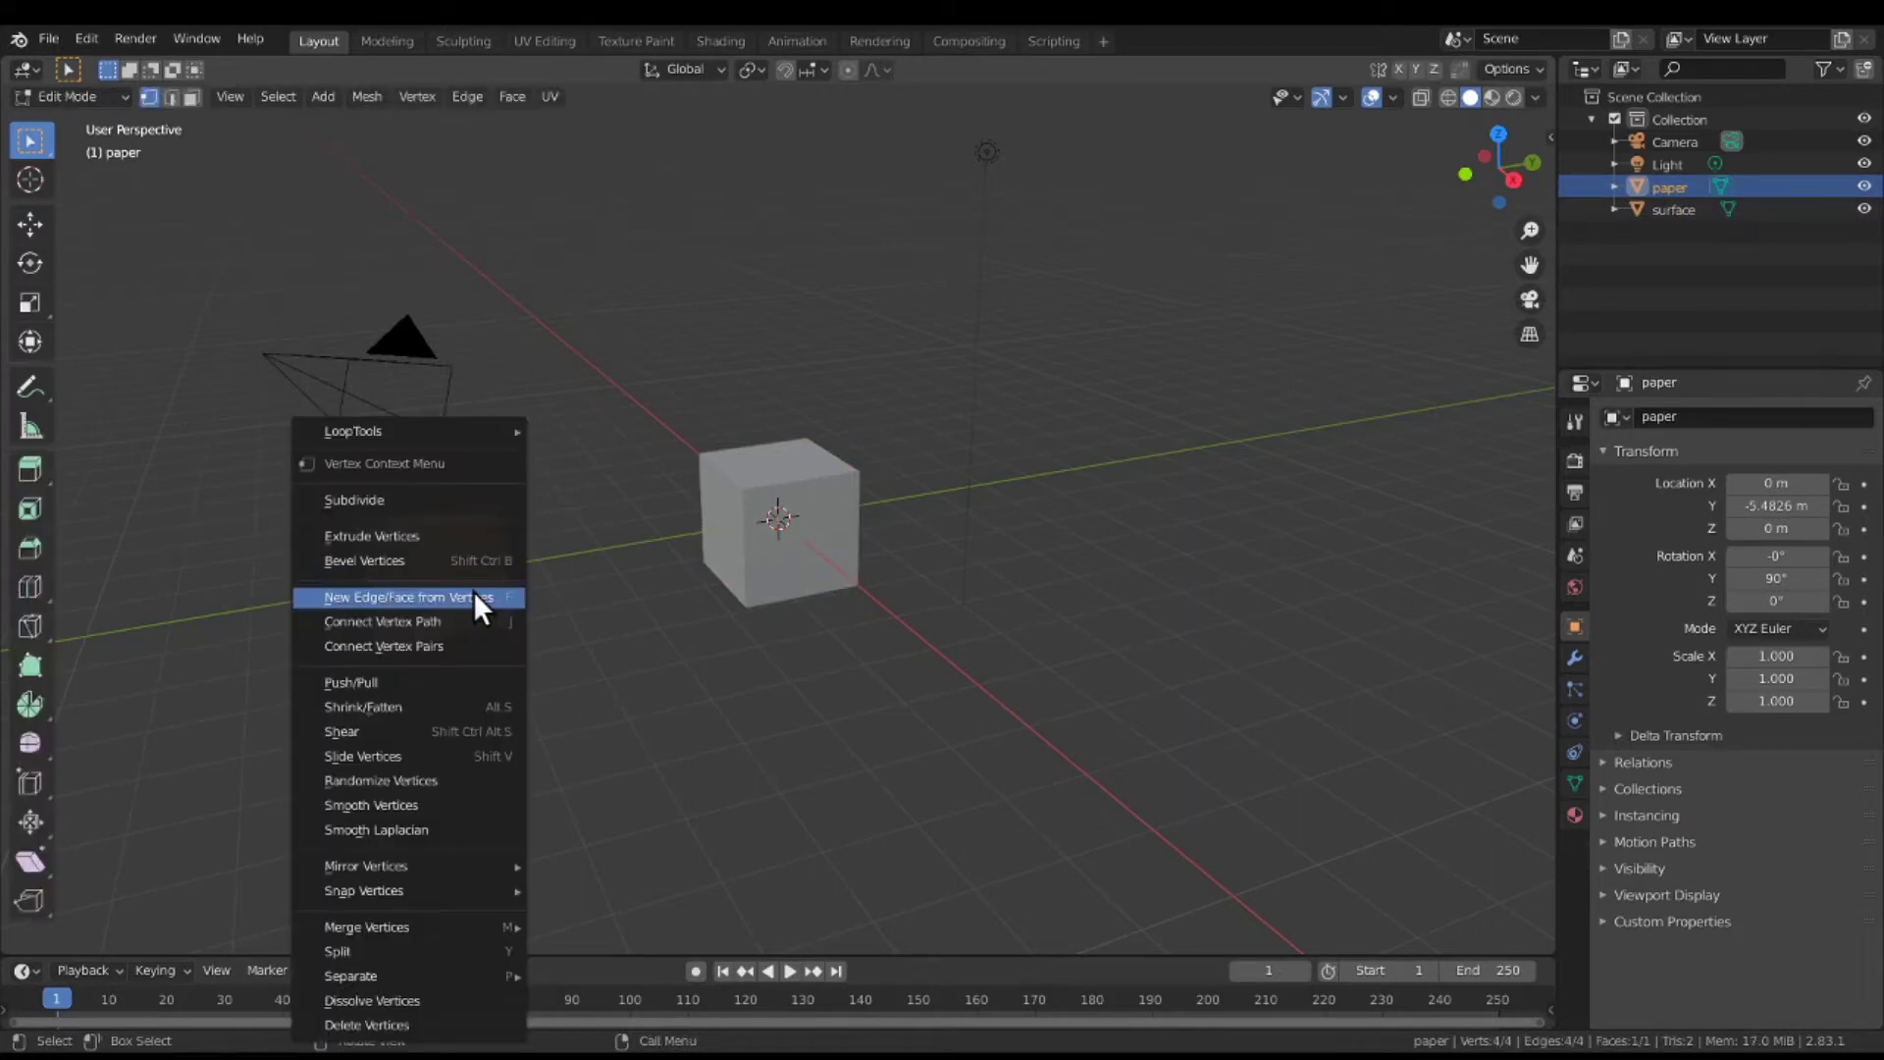
{"action": "left_click", "coordinate": [477, 499]}
{"action": "right_click", "coordinate": [477, 499]}
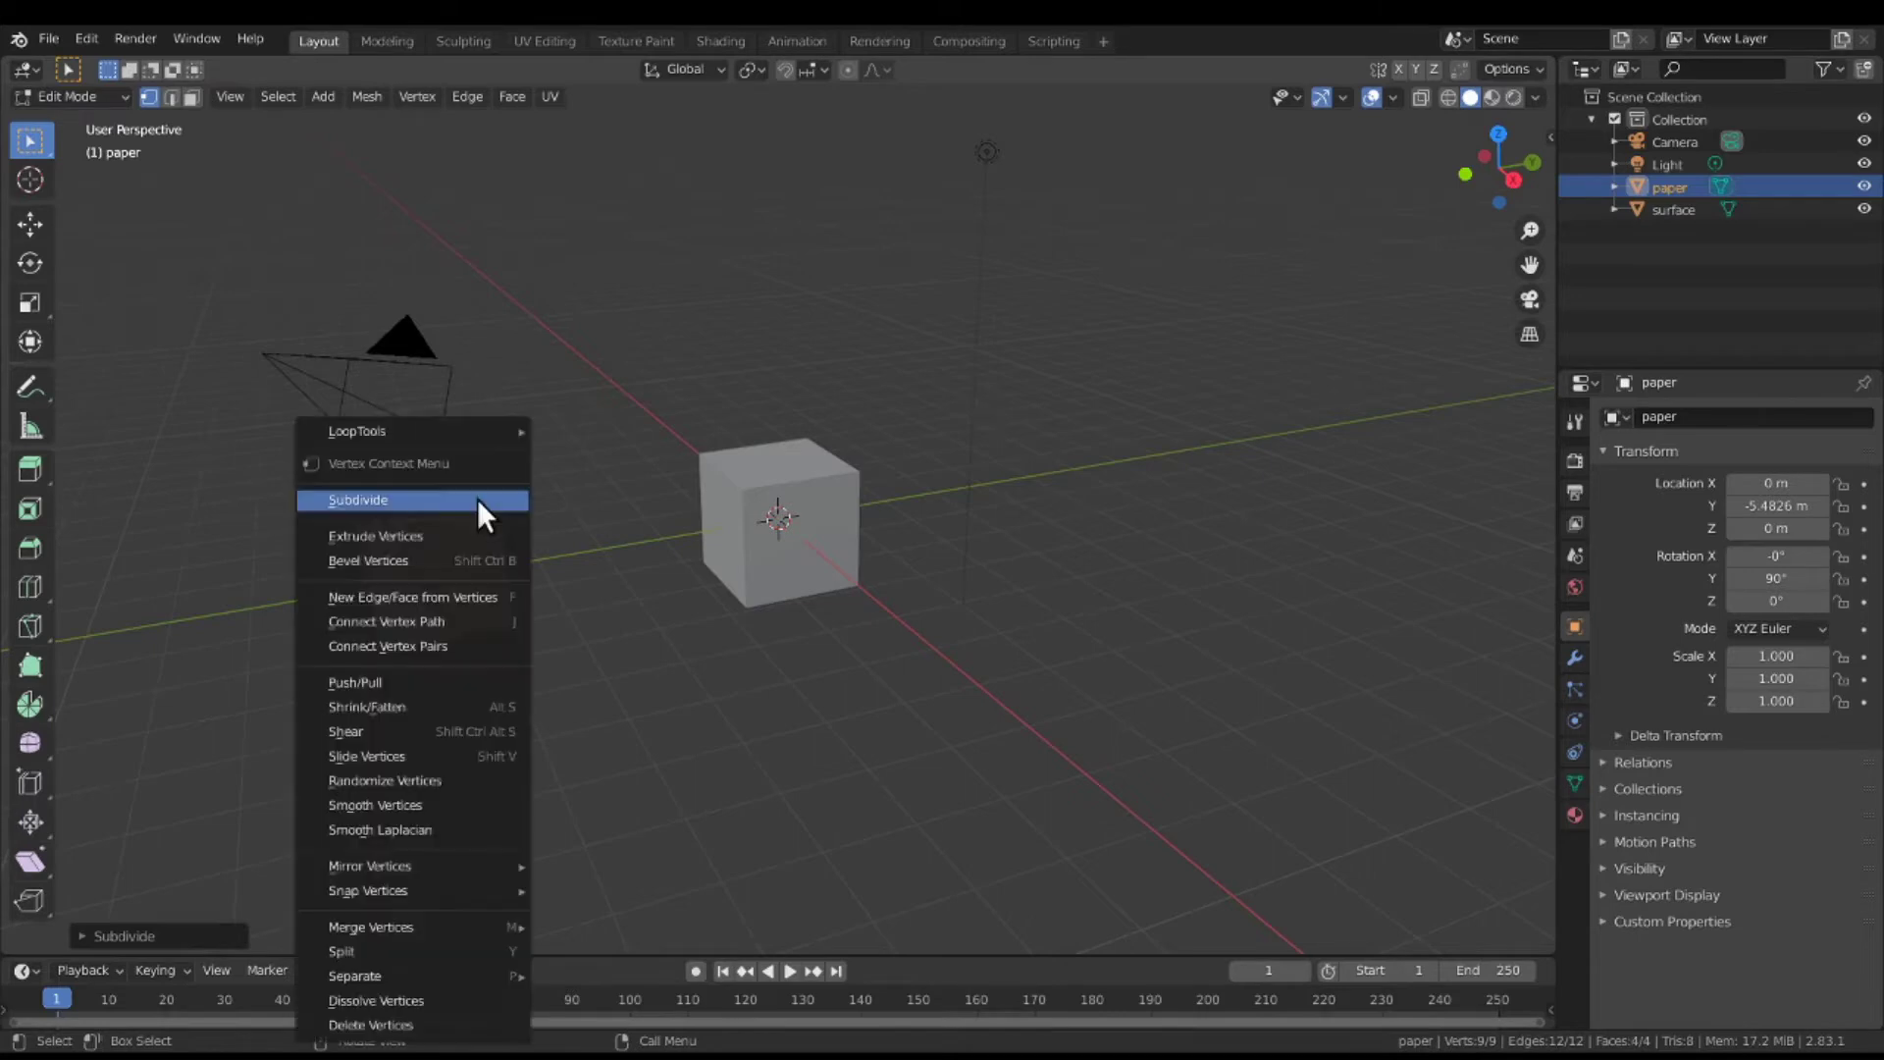
{"action": "left_click", "coordinate": [477, 498]}
{"action": "right_click", "coordinate": [477, 499]}
{"action": "left_click", "coordinate": [477, 499]}
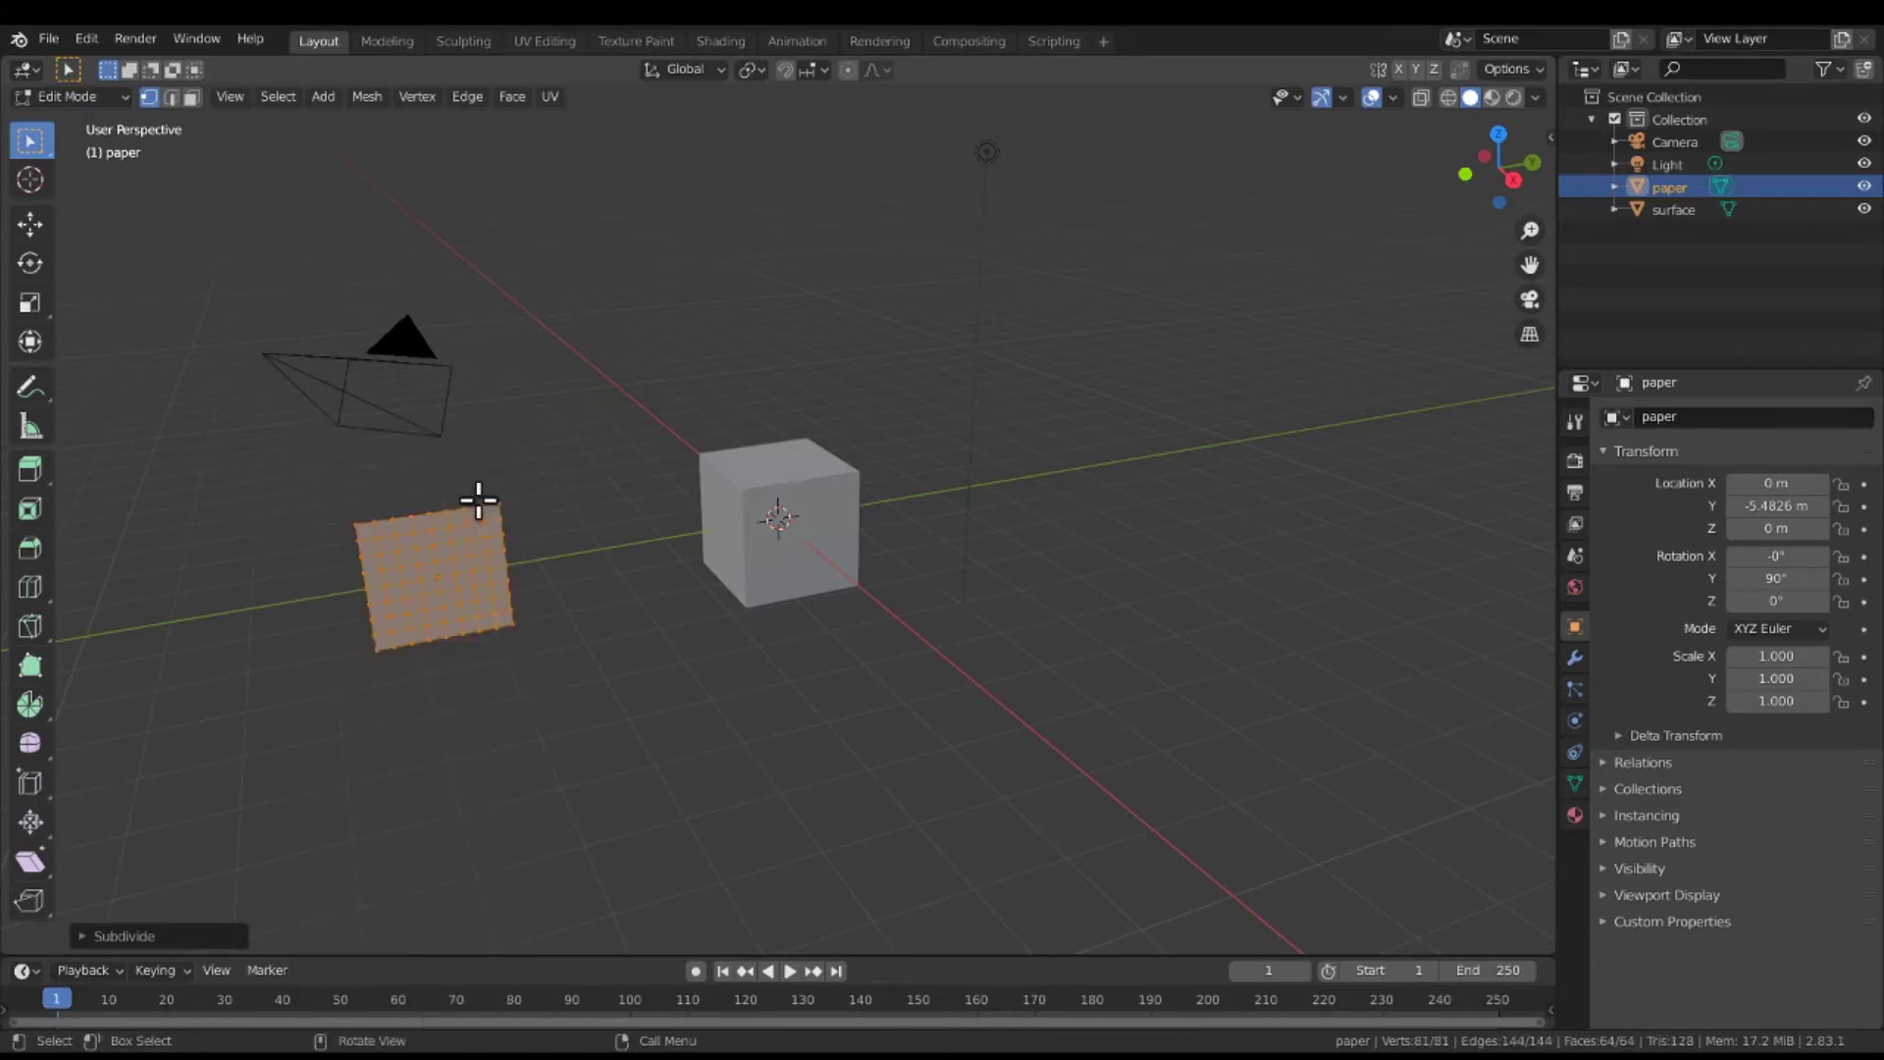
{"action": "right_click", "coordinate": [478, 499]}
{"action": "left_click", "coordinate": [478, 499]}
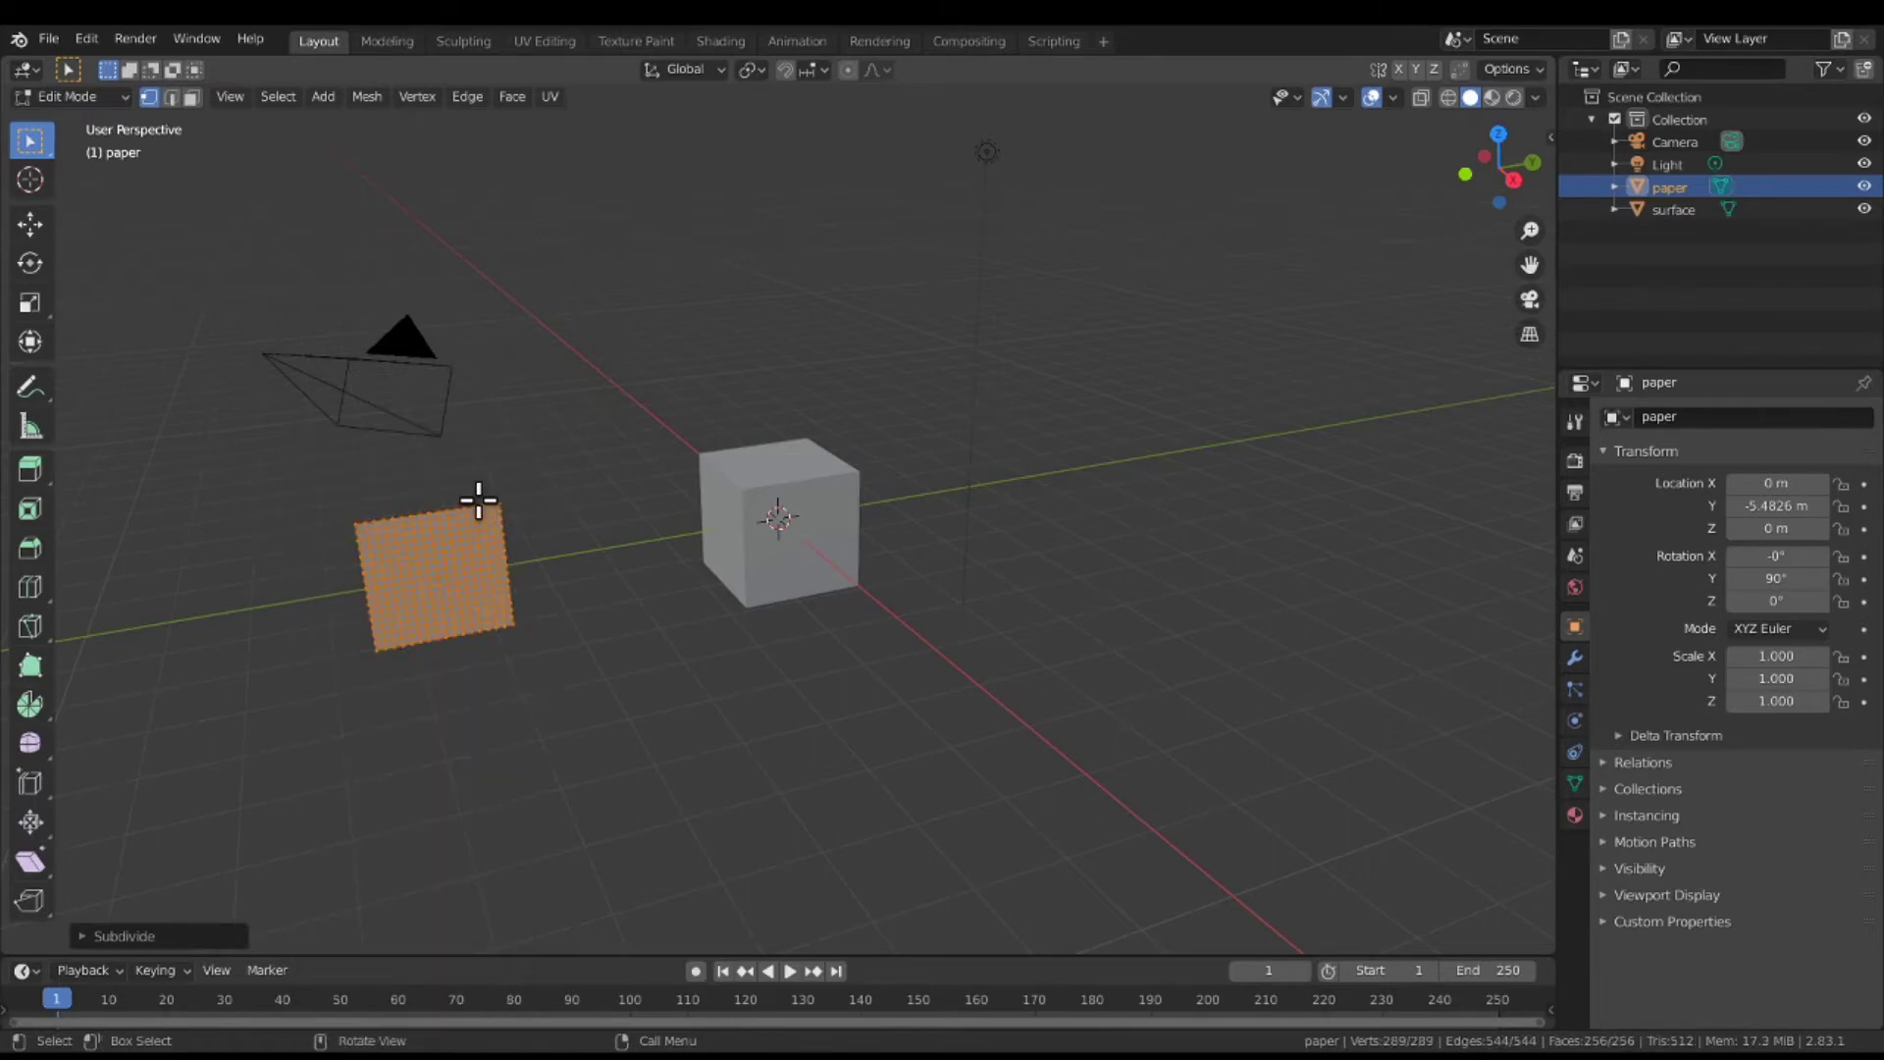
Enable proportional editing and raise two top-edge vertices beside the paper's upper-left corner so that corner bulges upward.
{"action": "key", "text": "KP_Decimal"}
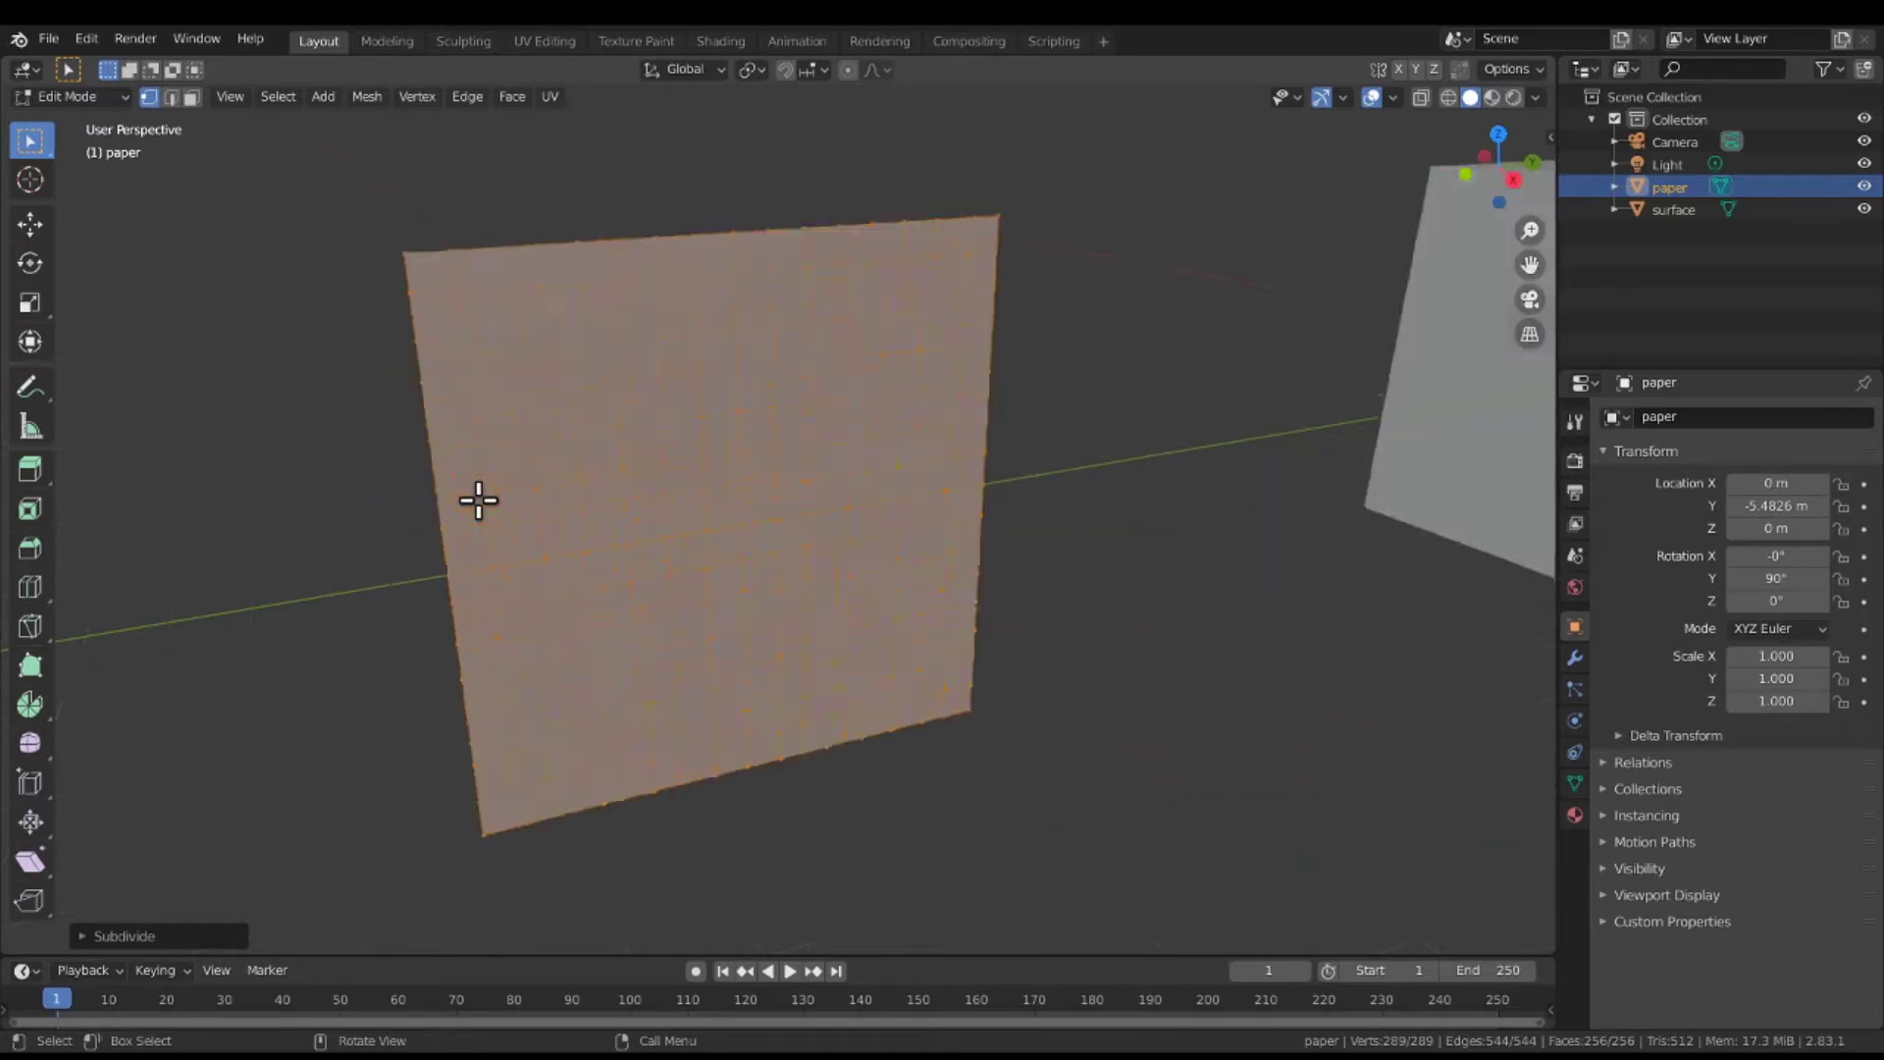
{"action": "scroll", "coordinate": [358, 515], "scroll_direction": "down", "scroll_amount": 2}
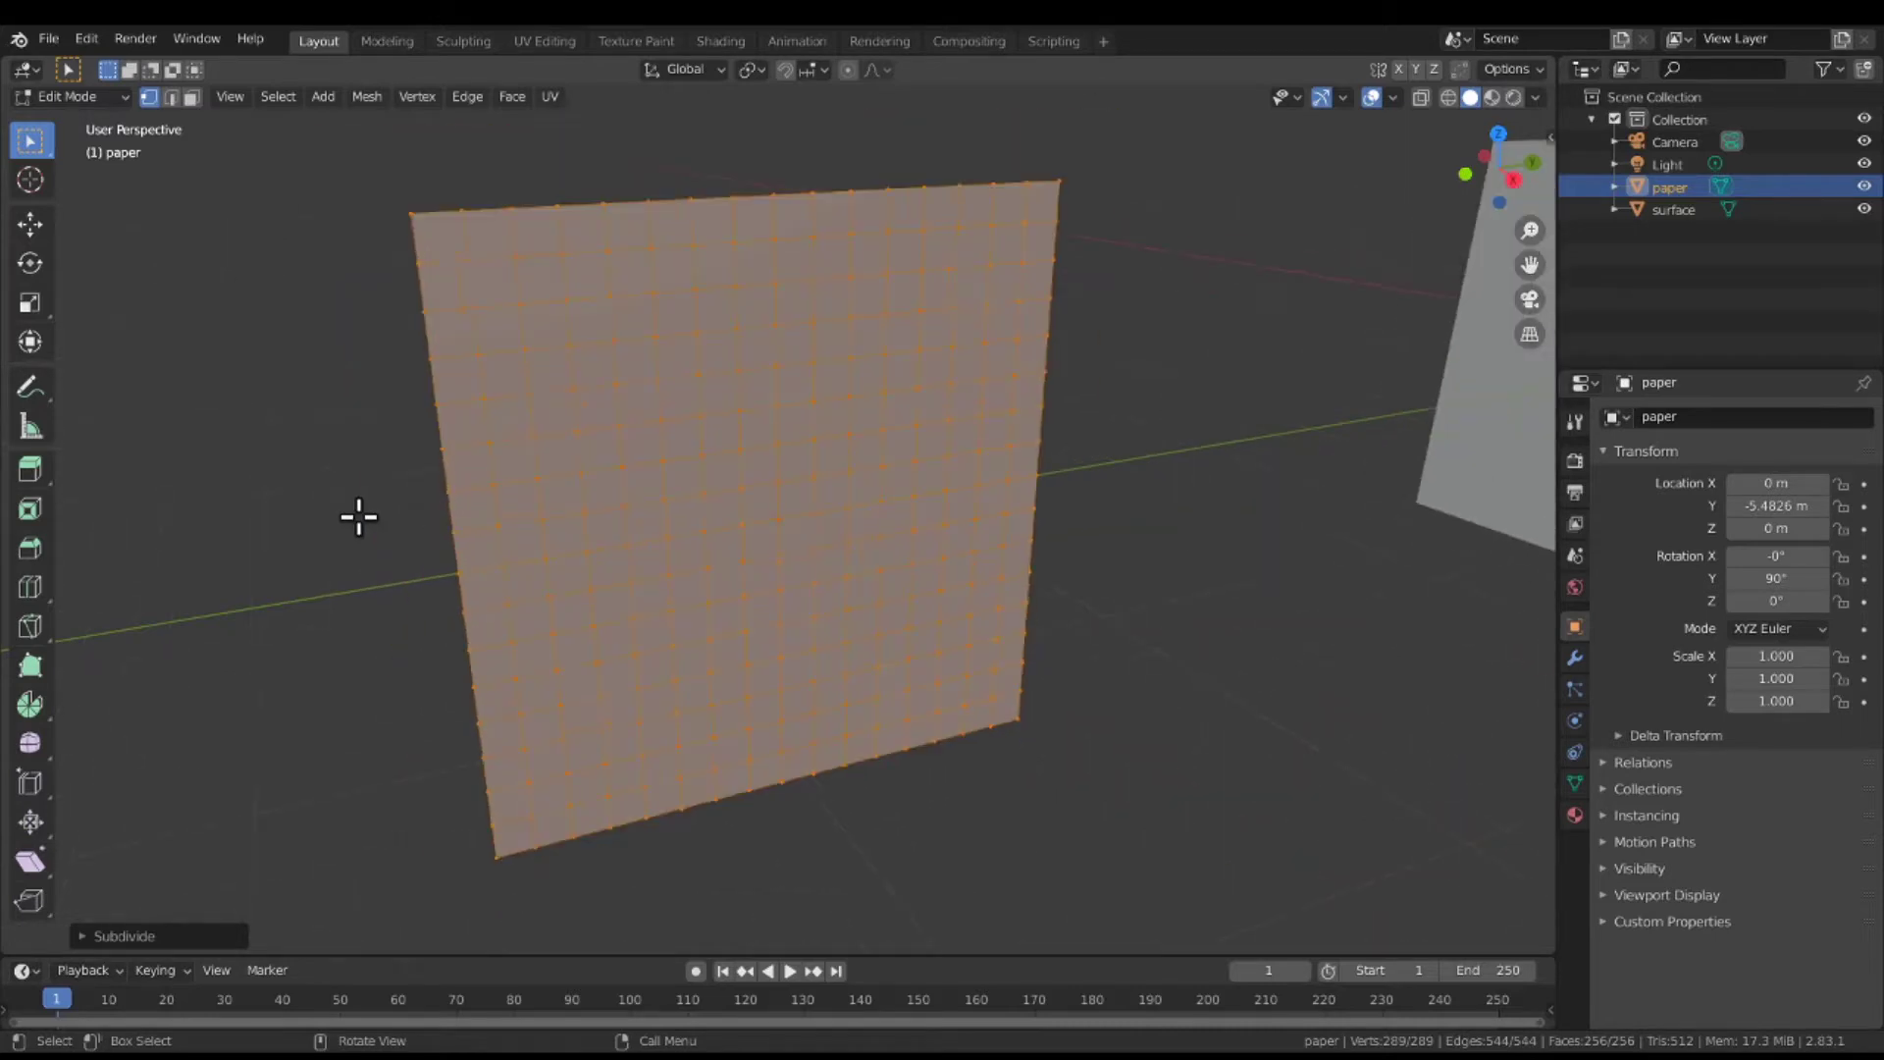
{"action": "middle_click_drag", "start_coordinate": [358, 515], "coordinate": [317, 515]}
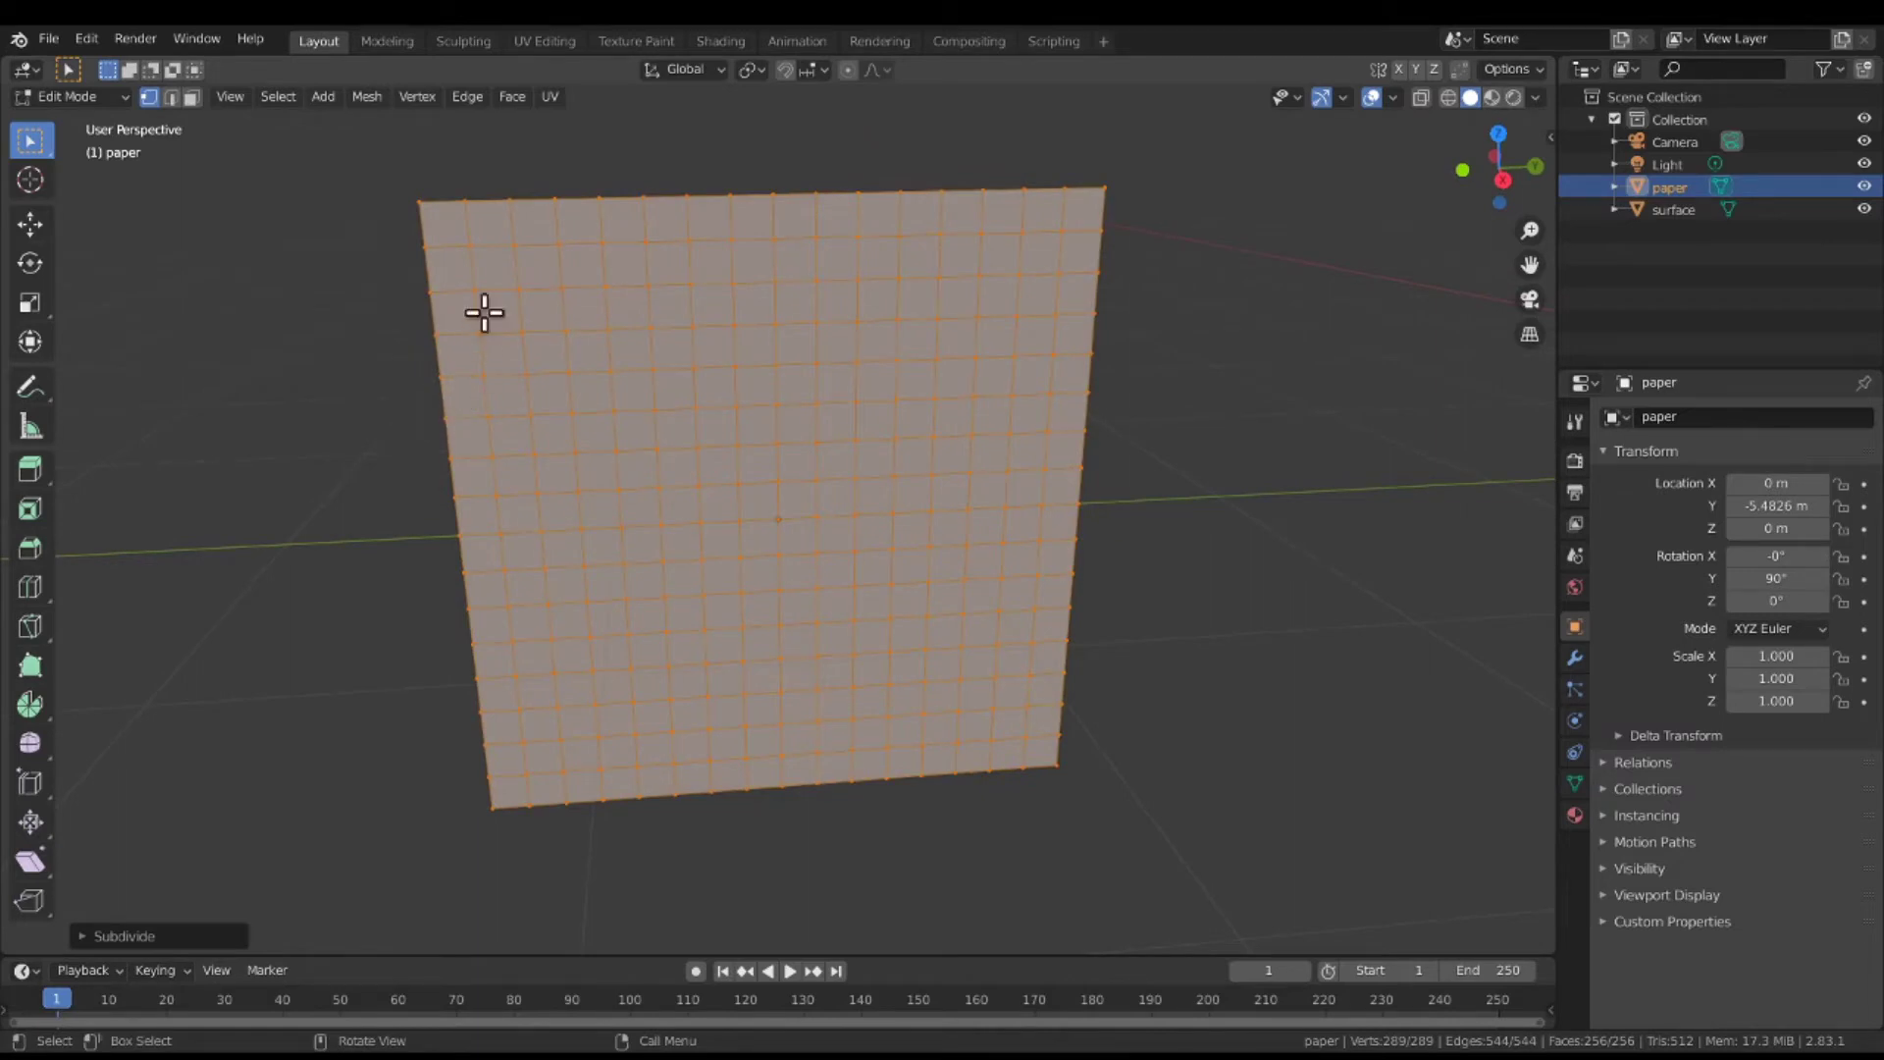
{"action": "left_click", "coordinate": [463, 161]}
{"action": "left_click_drag", "start_coordinate": [457, 161], "coordinate": [531, 232]}
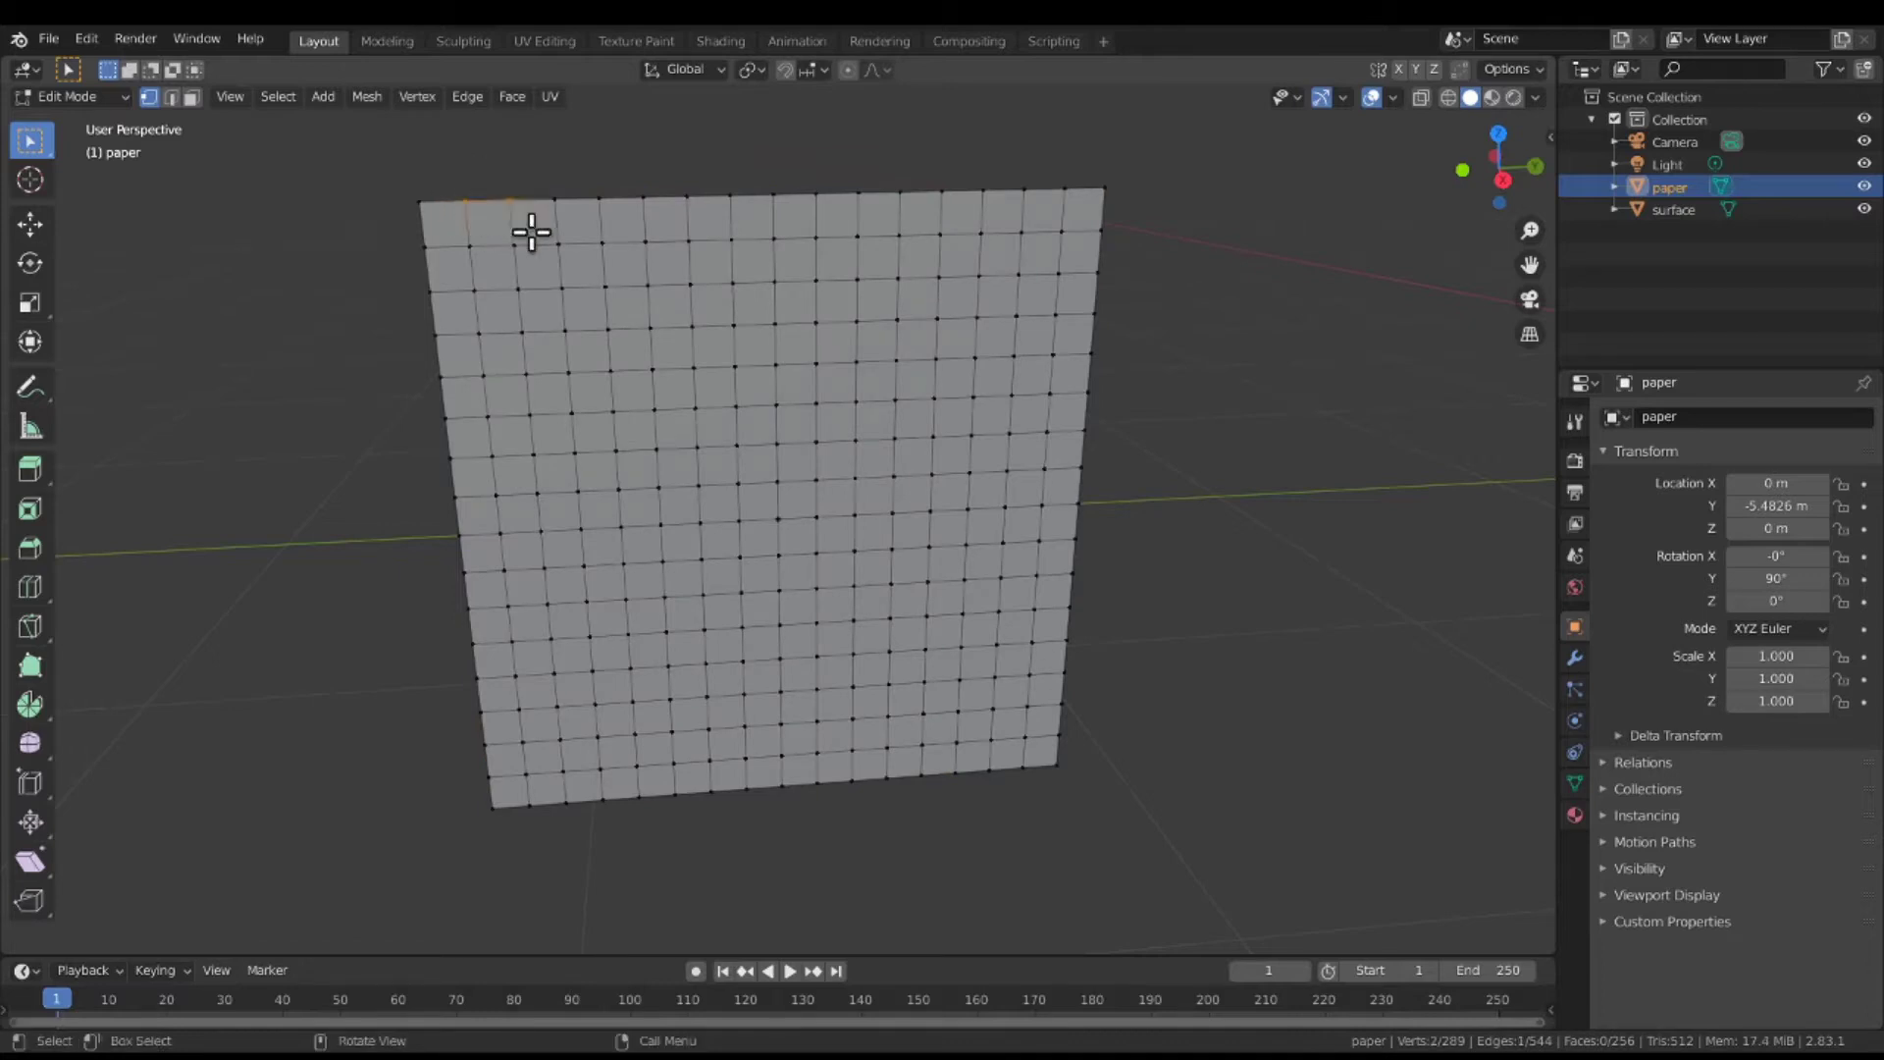
{"action": "left_click", "coordinate": [848, 71]}
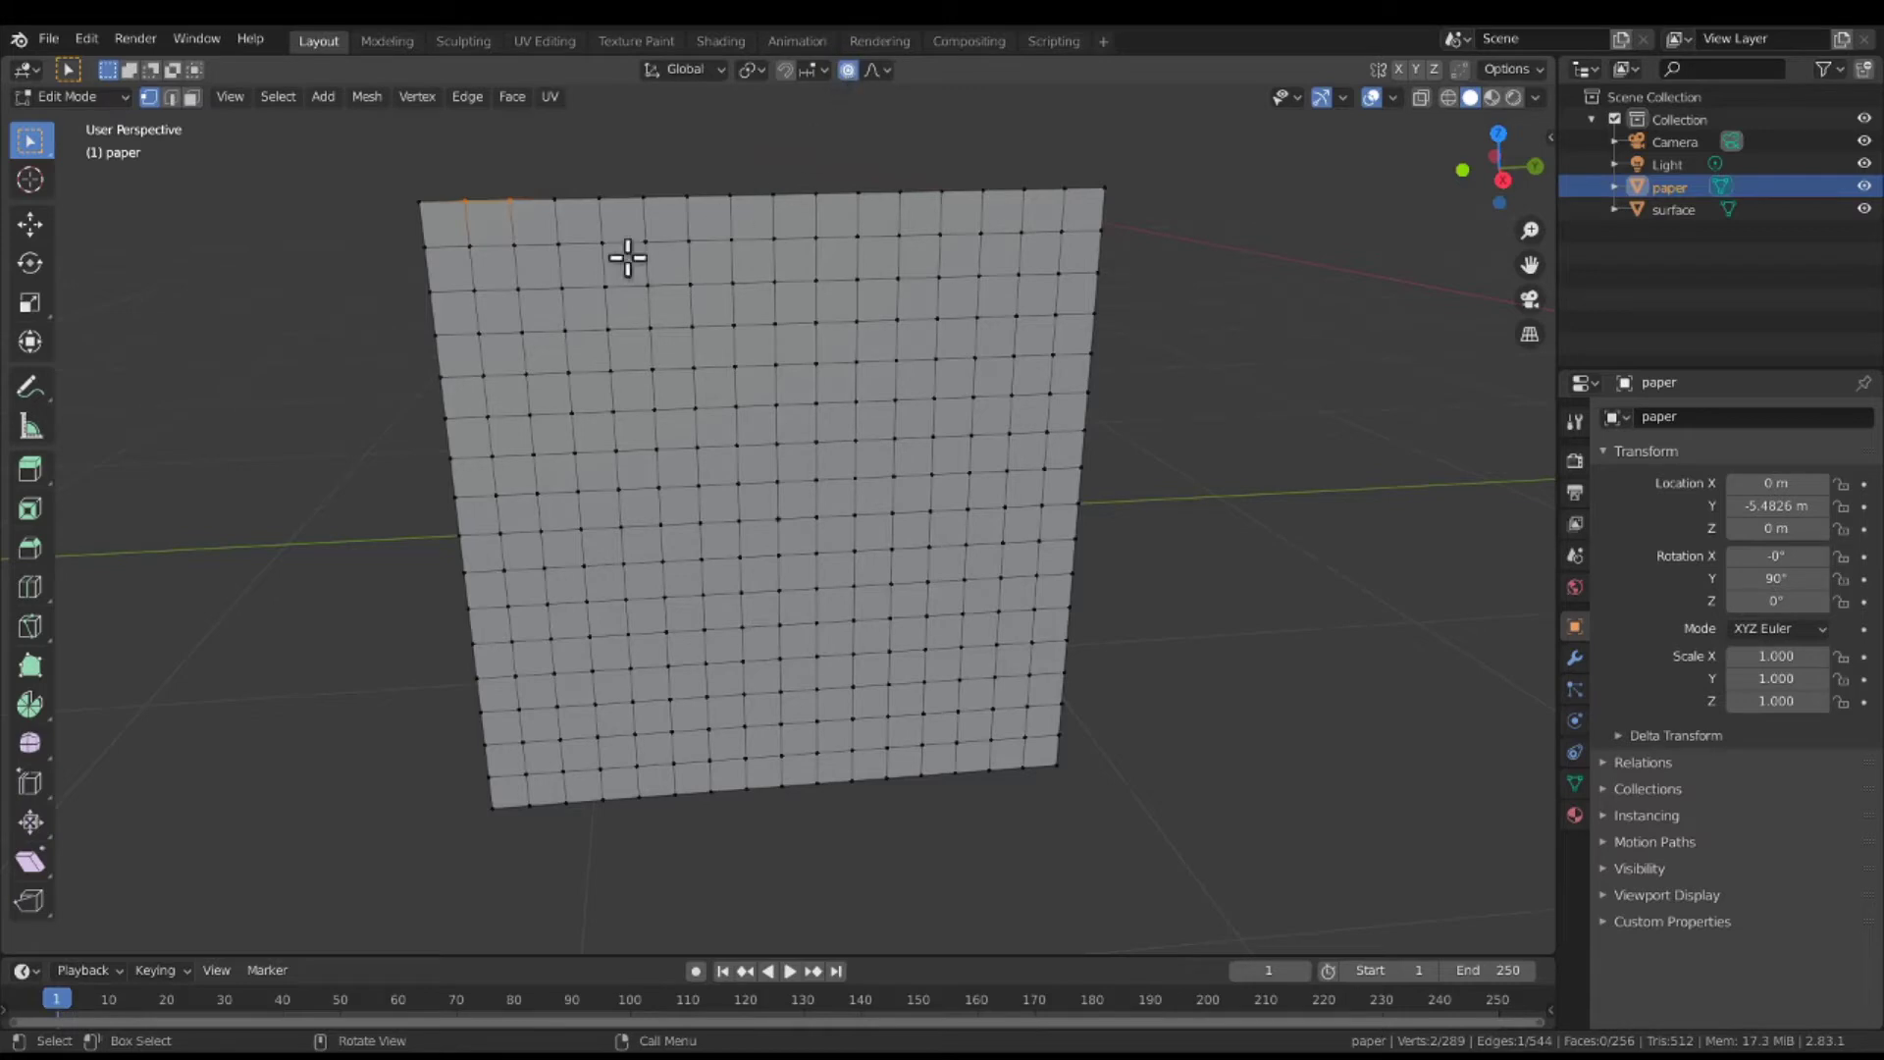
{"action": "key", "text": "g"}
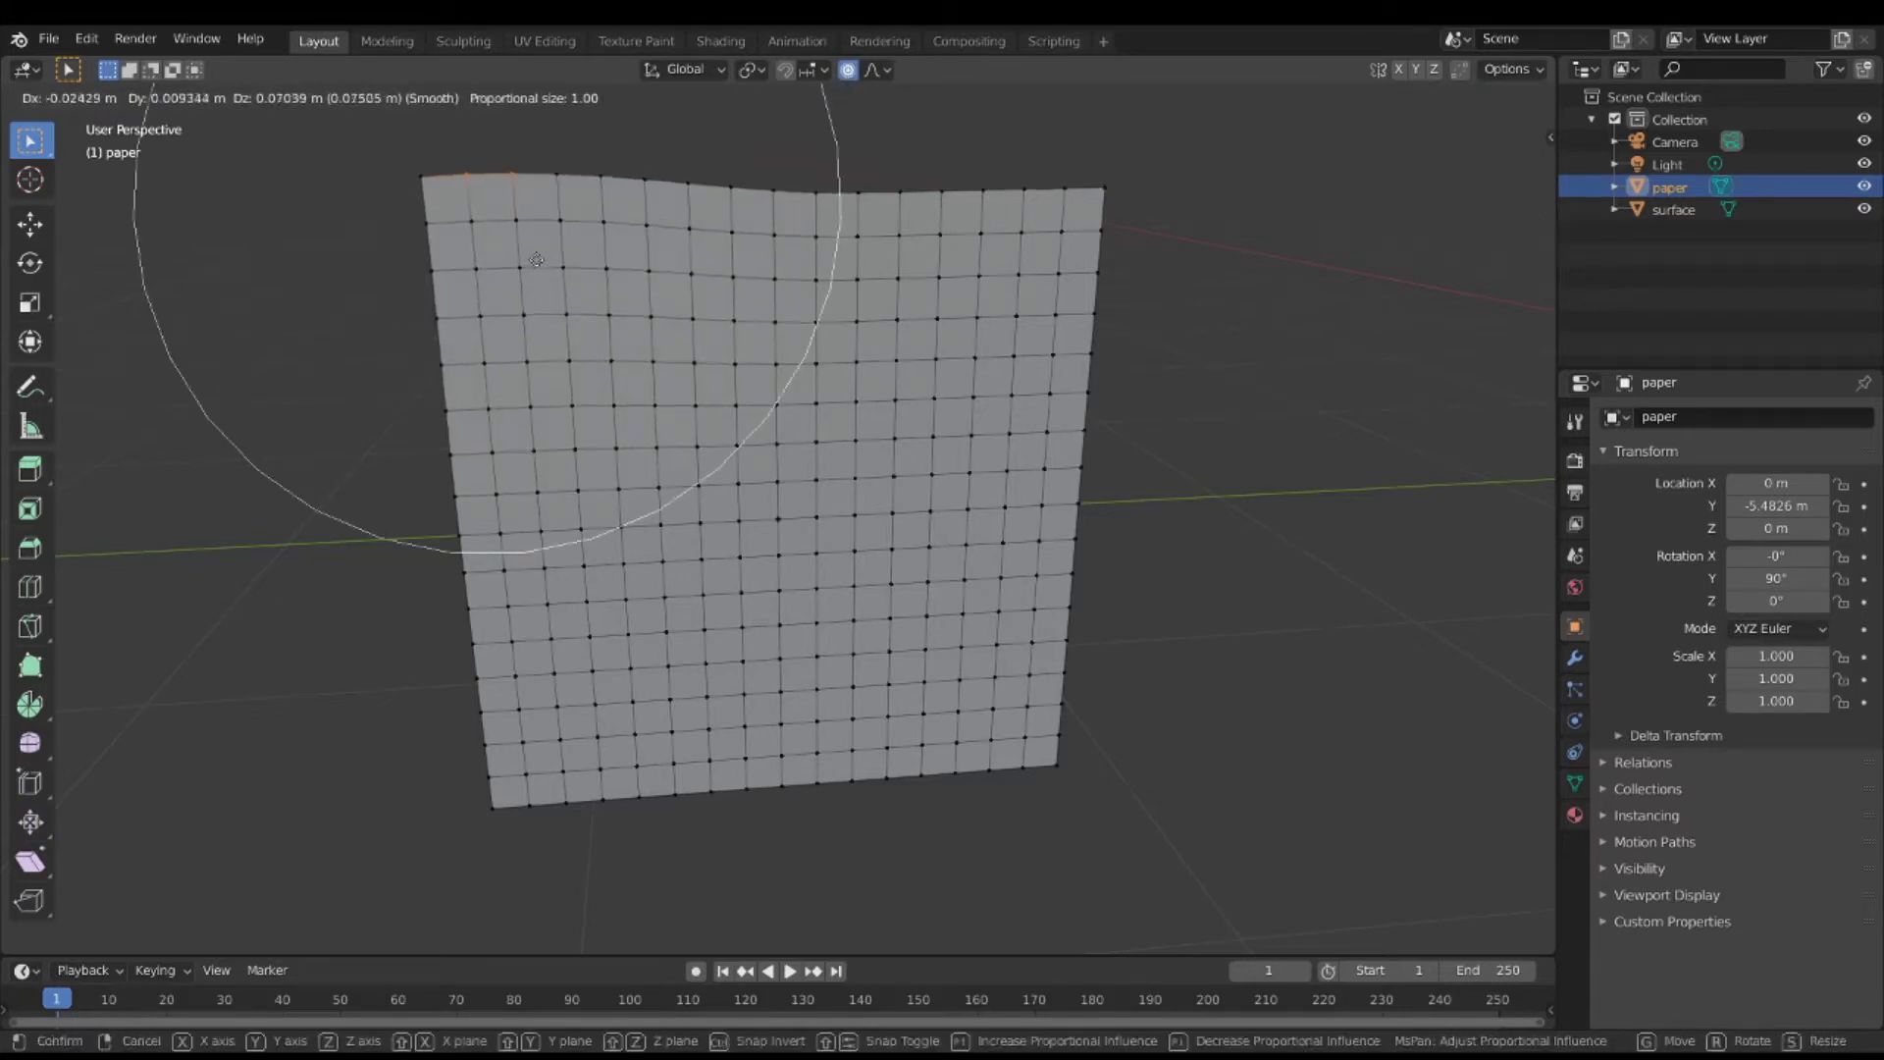
{"action": "left_click", "coordinate": [538, 247]}
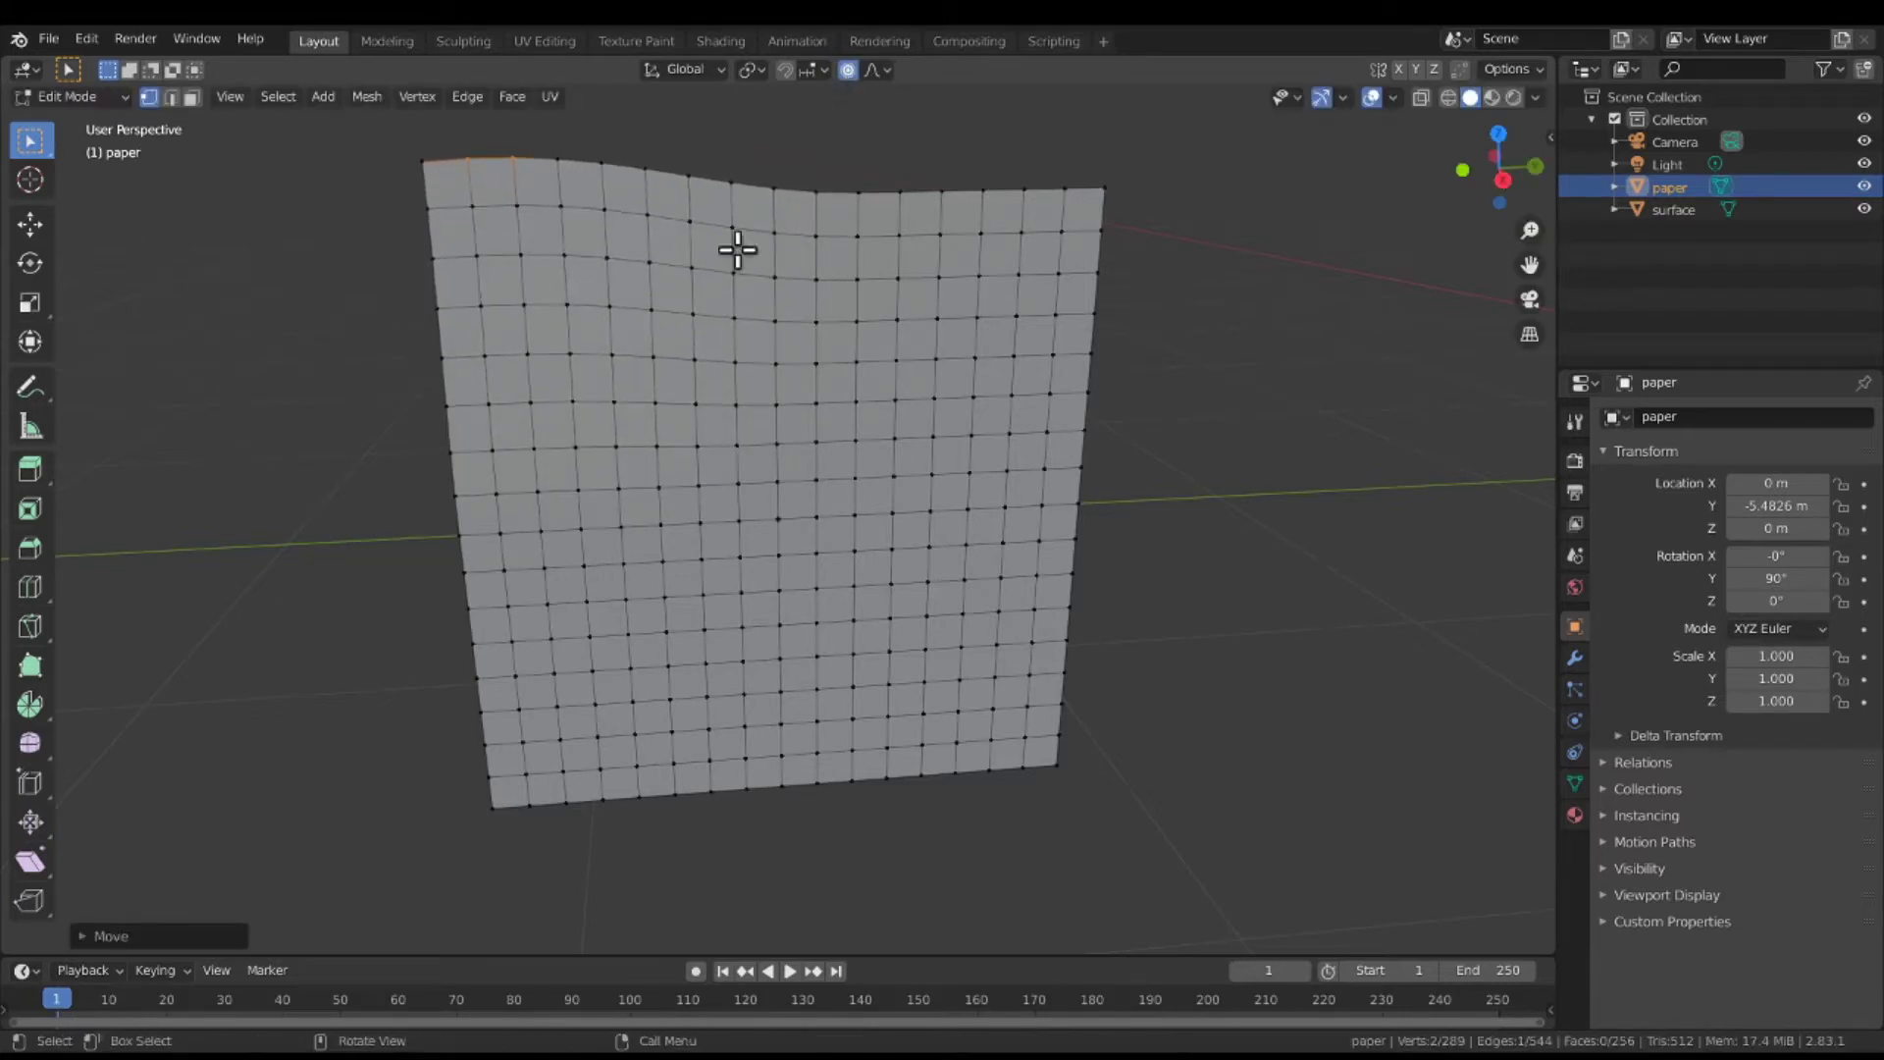
Lower two adjacent top-edge vertices right of the paper's centre, and the upper-right corner vertex, using proportional editing.
{"action": "left_click", "coordinate": [889, 183]}
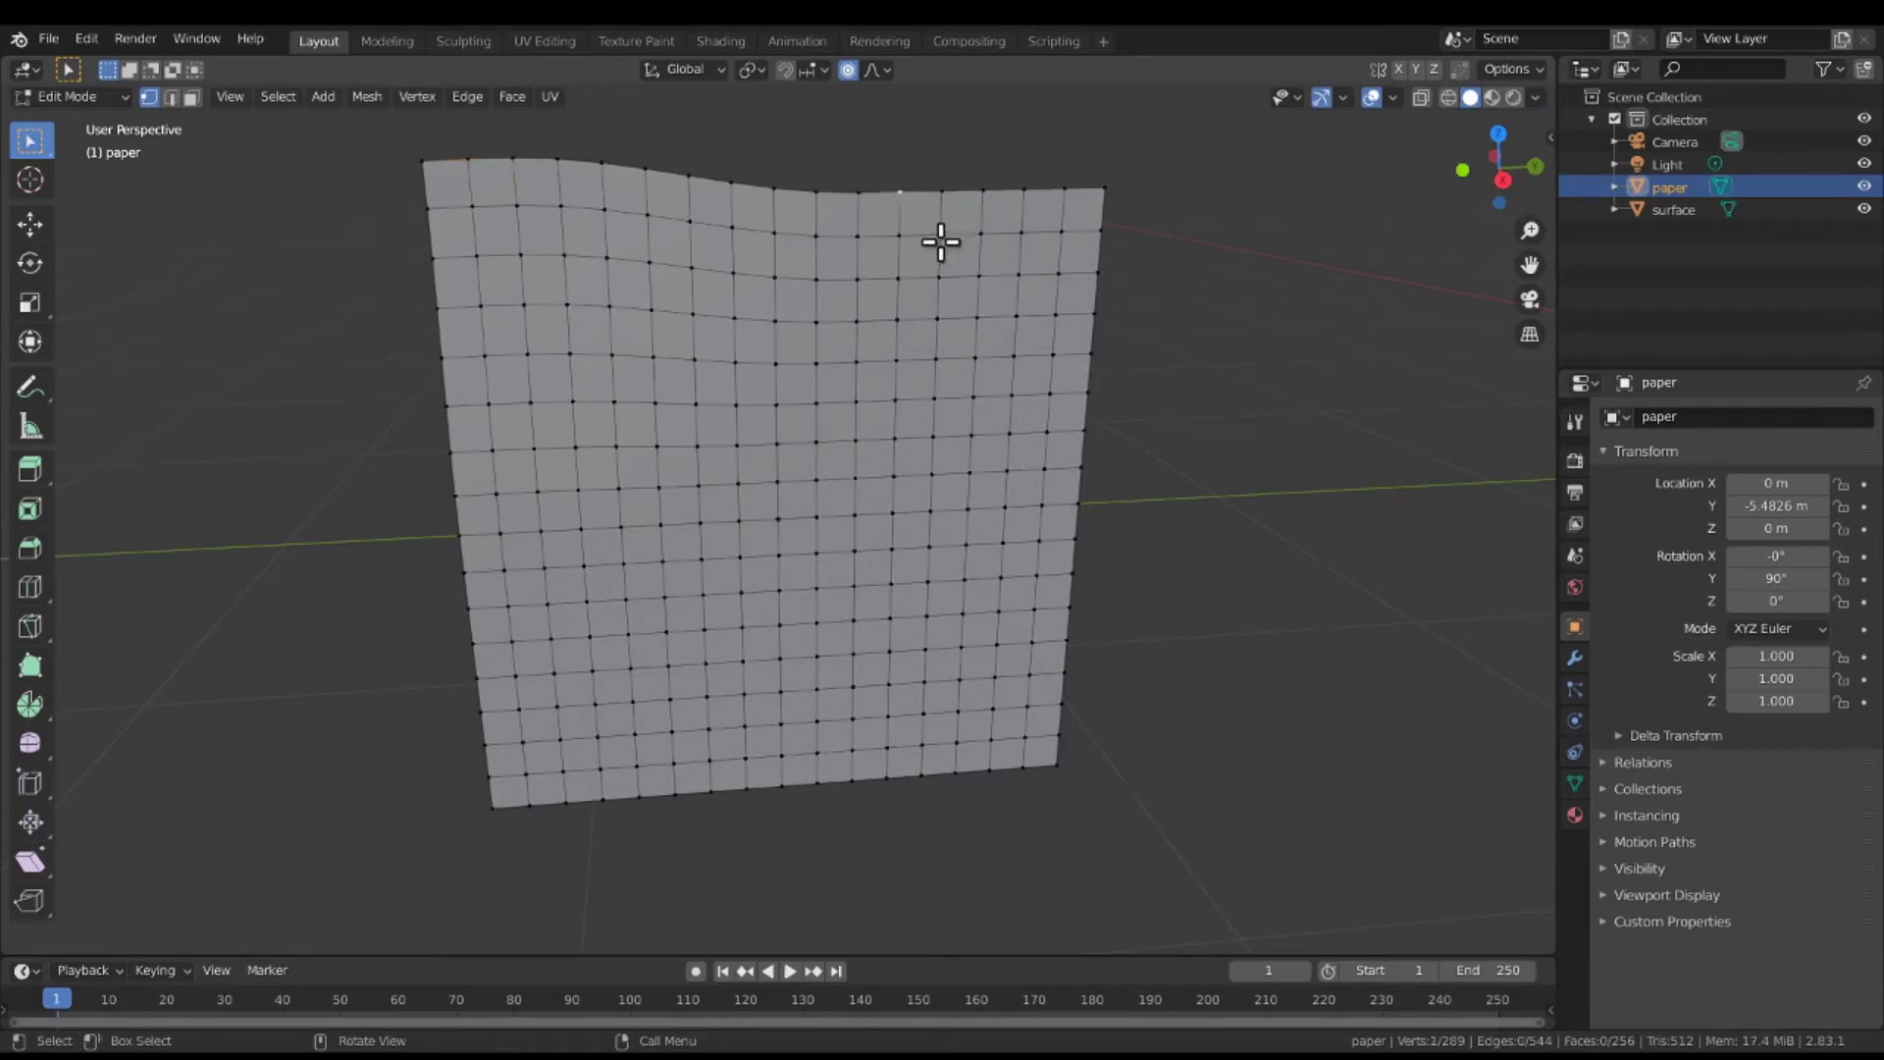
{"action": "left_click", "coordinate": [943, 190]}
{"action": "key", "text": "g"}
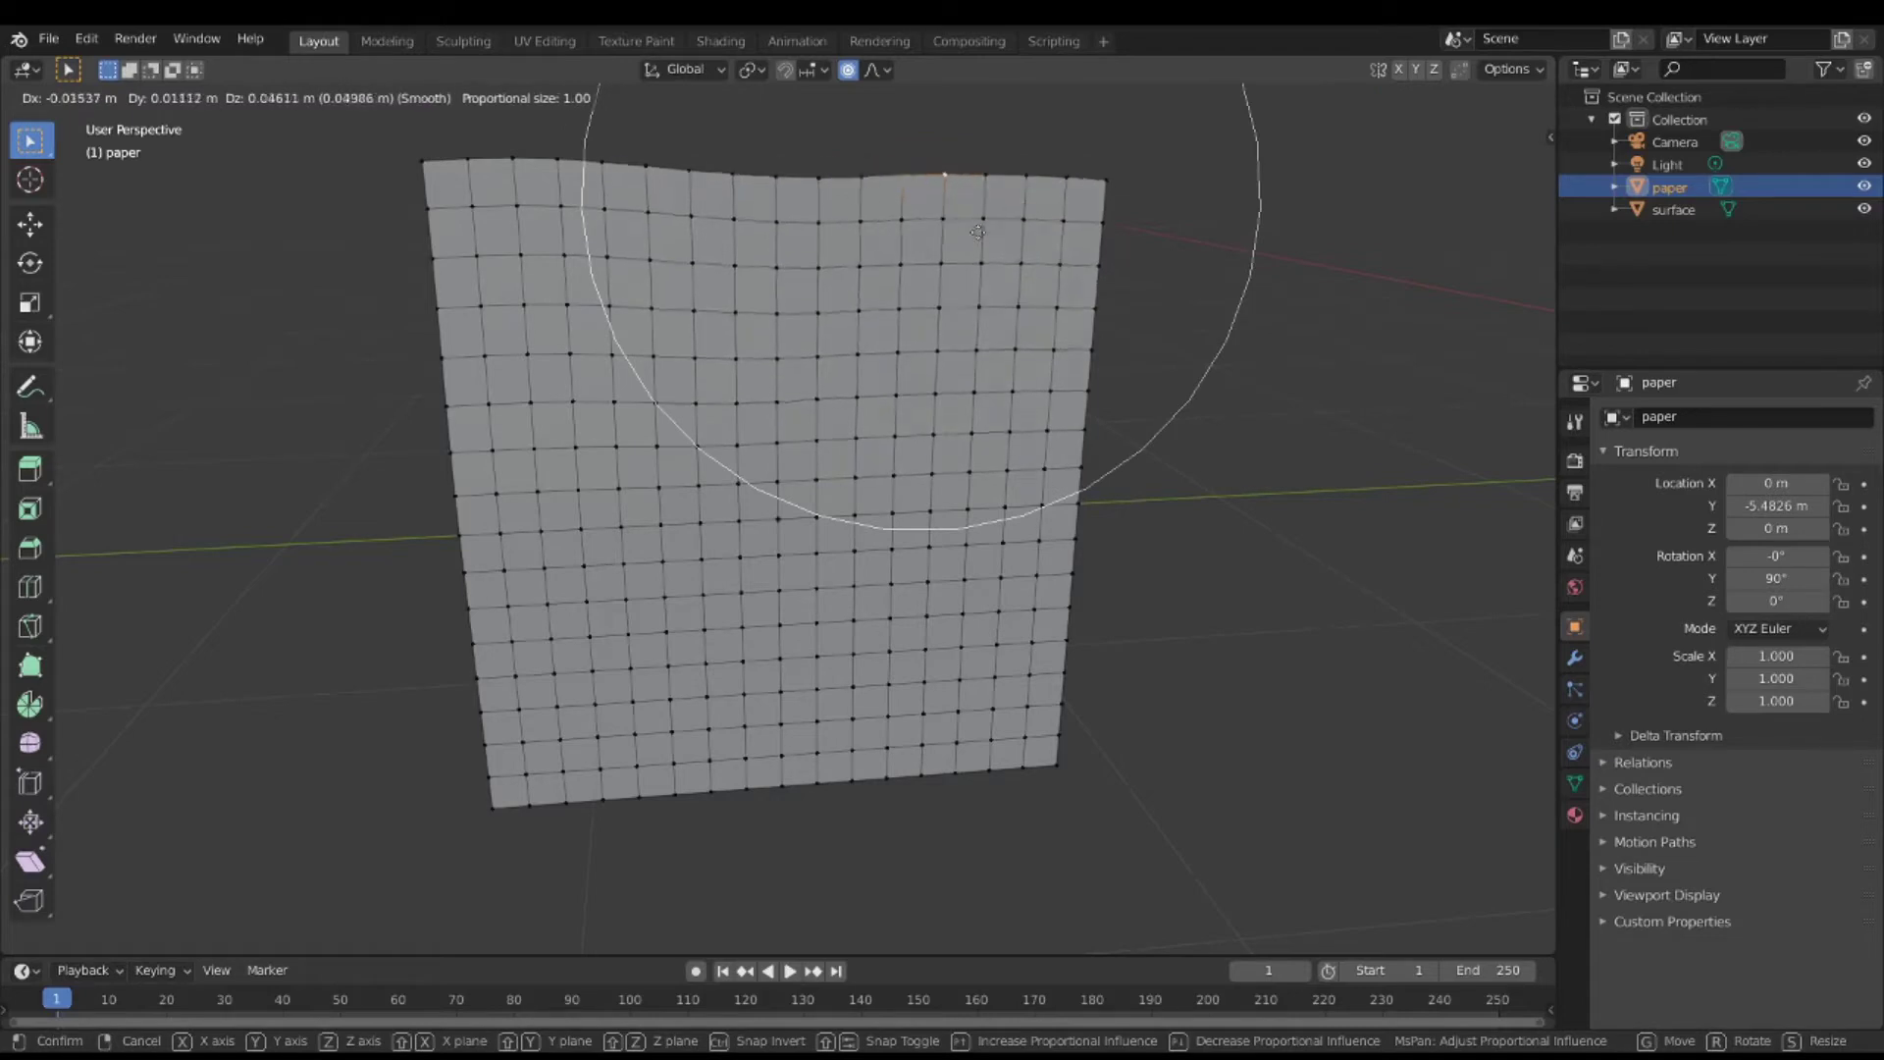
{"action": "left_click", "coordinate": [975, 268]}
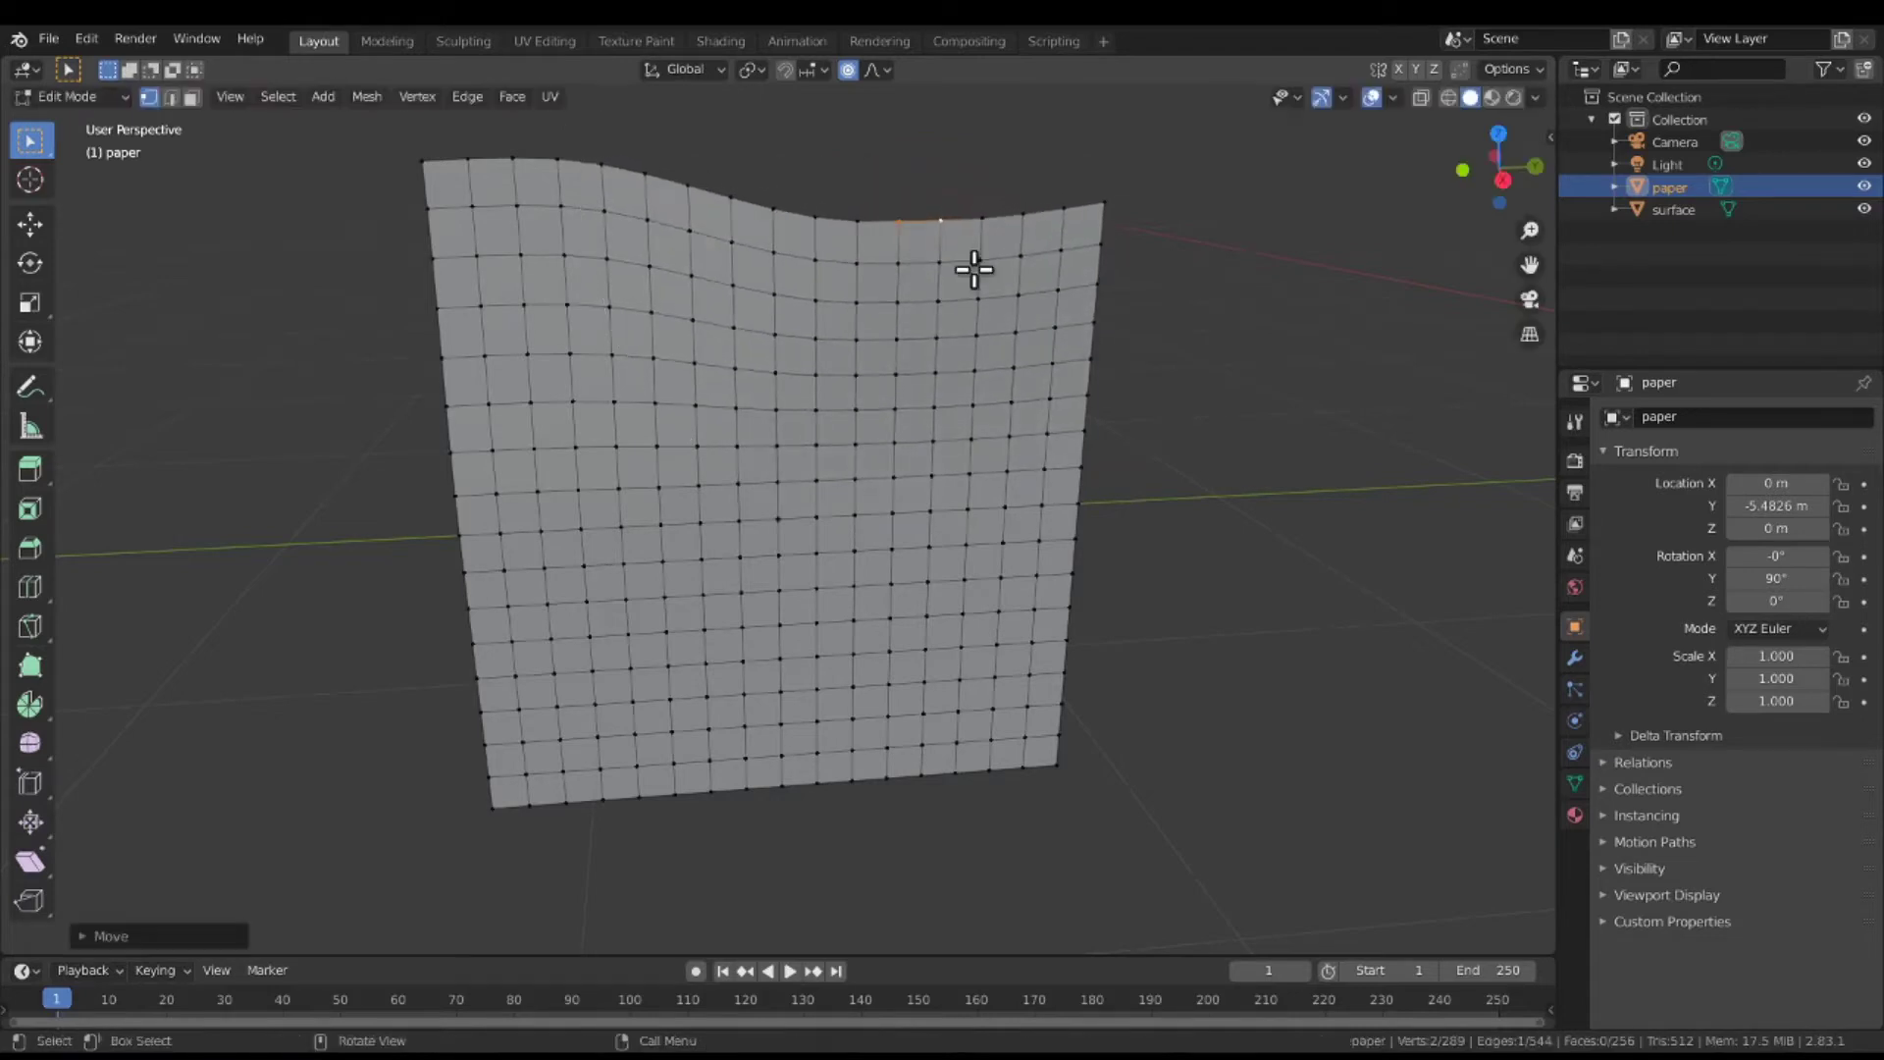
{"action": "left_click", "coordinate": [1122, 194]}
{"action": "key", "text": "g"}
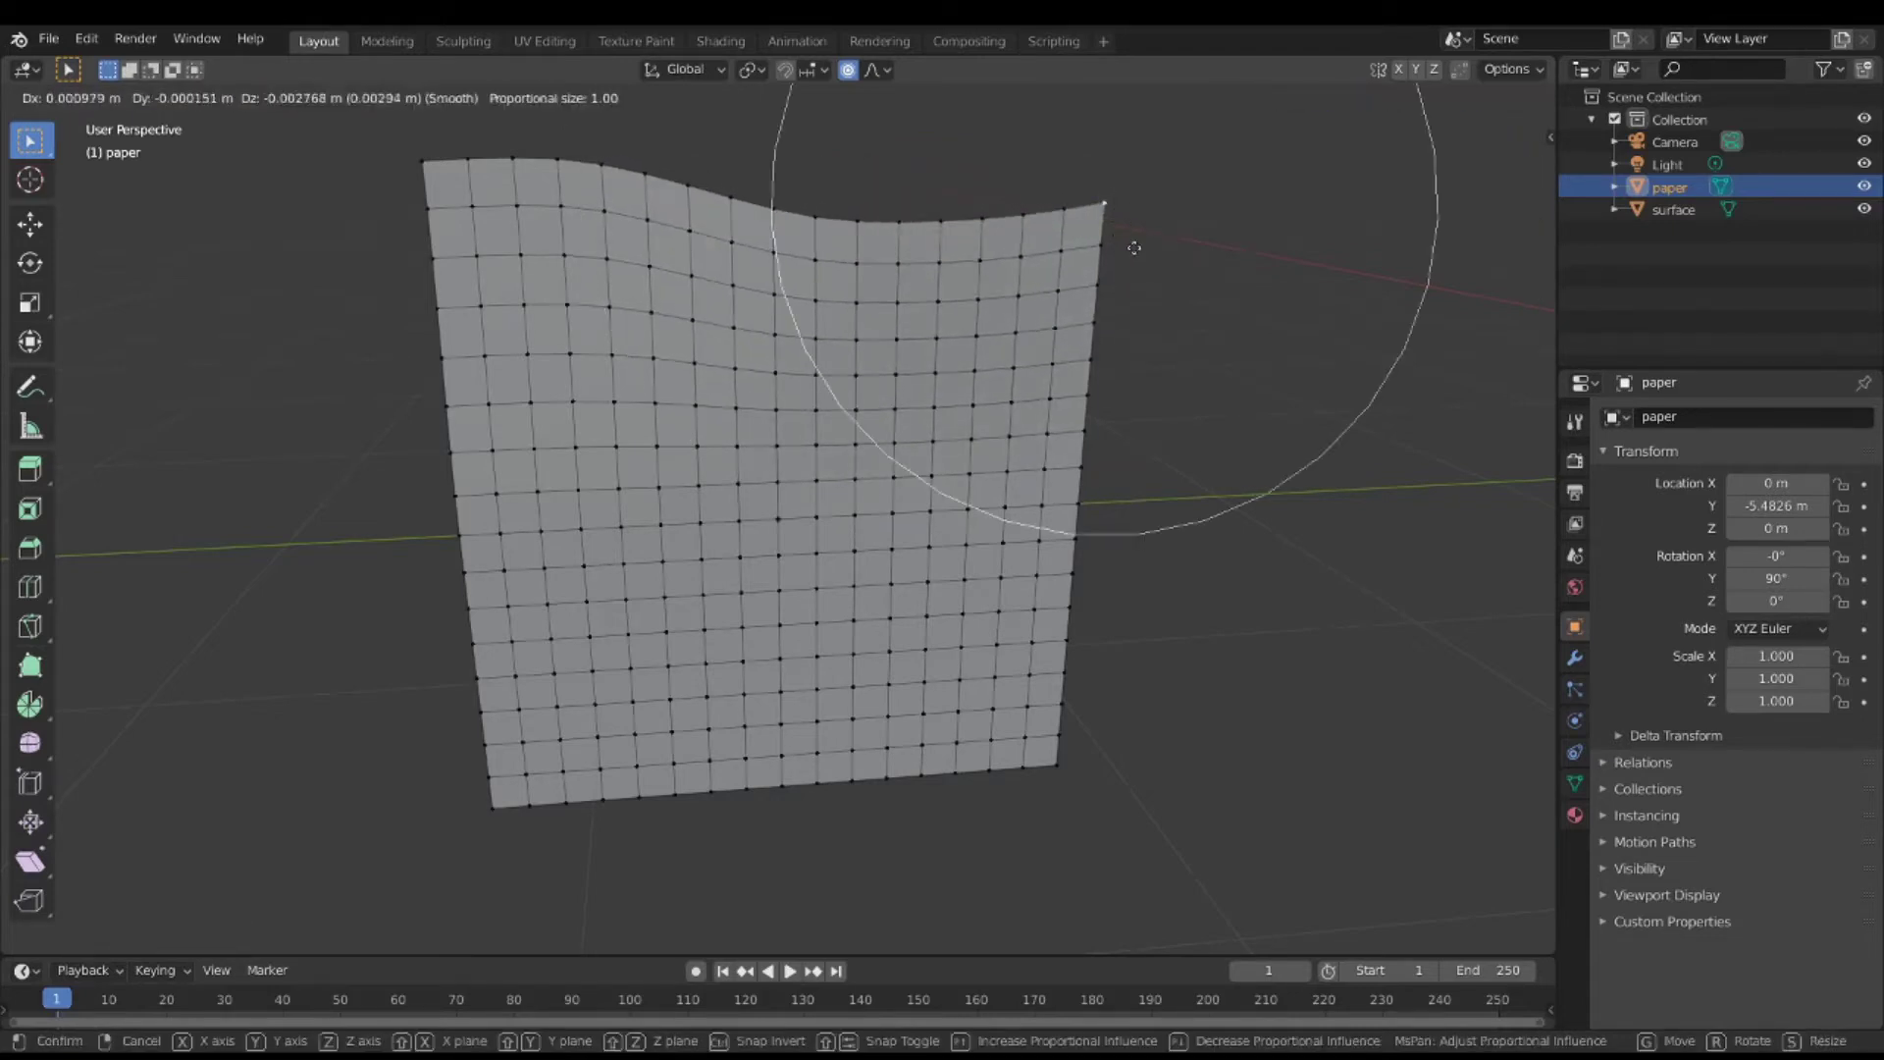
{"action": "left_click", "coordinate": [1131, 287]}
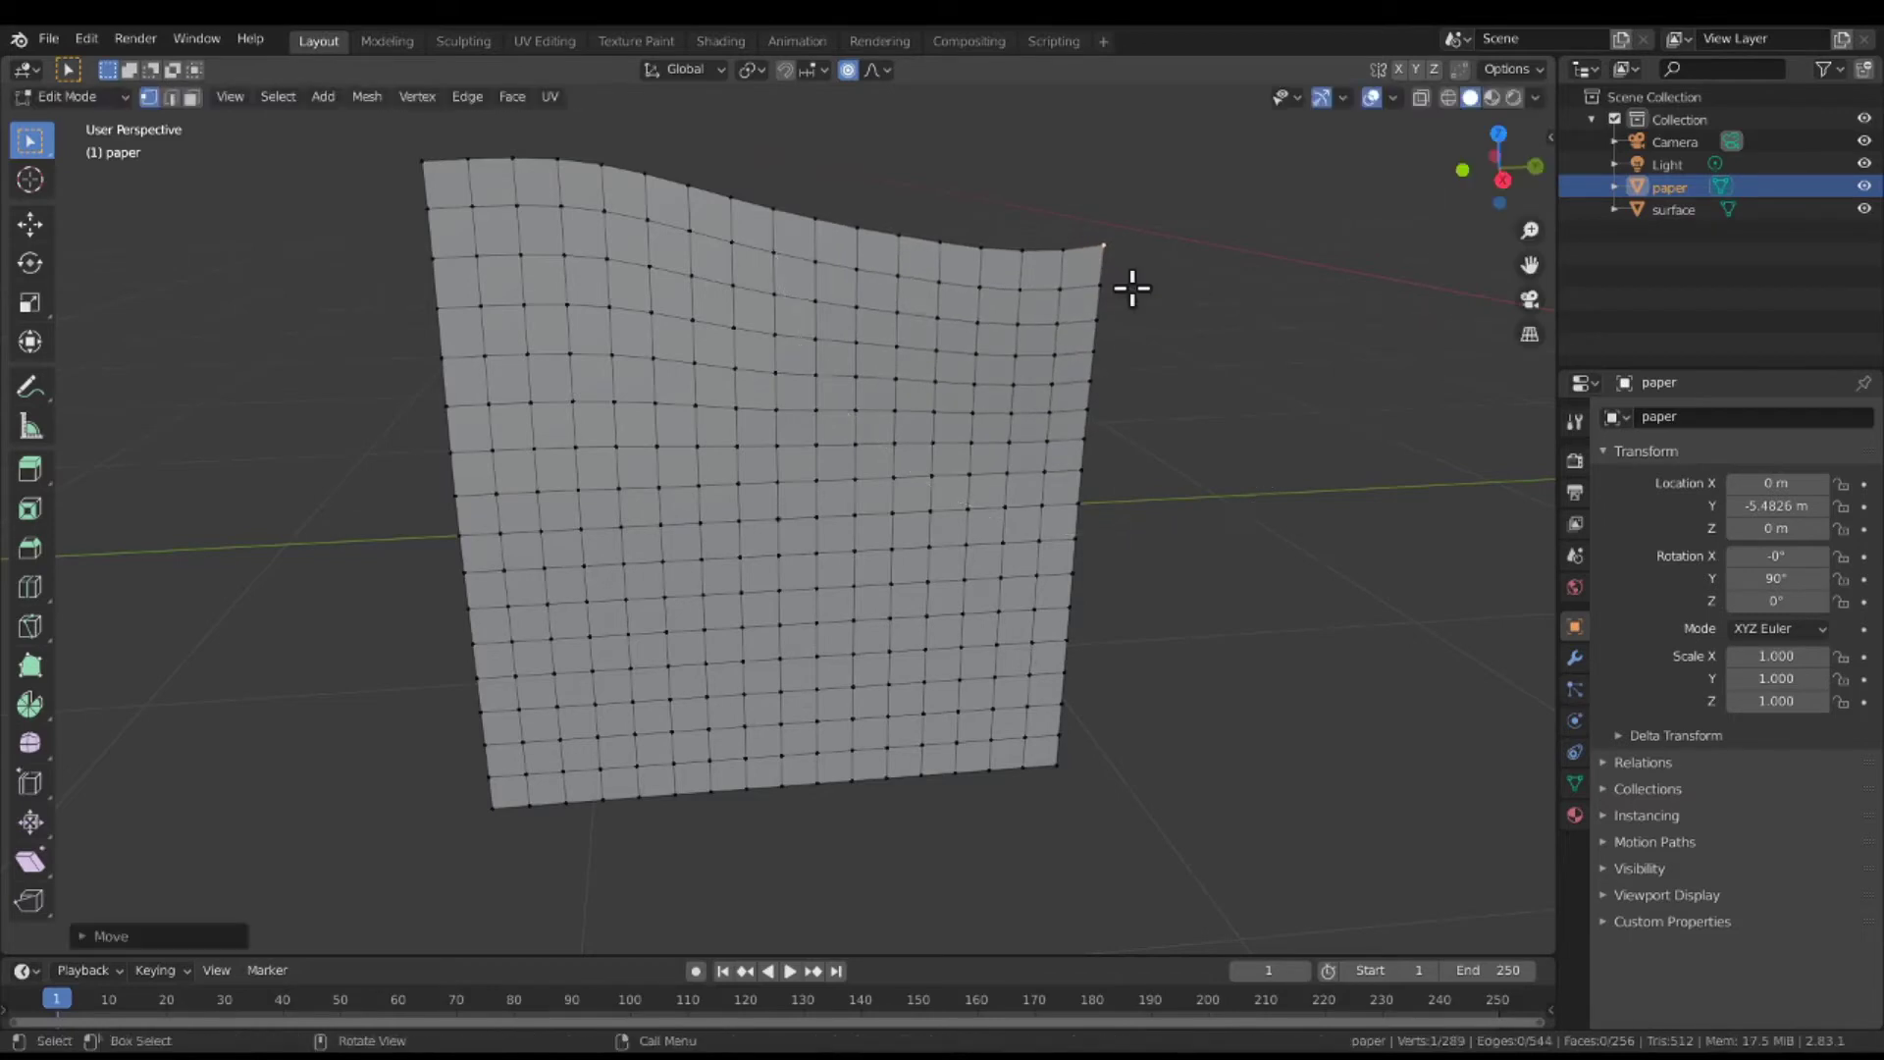
Pull the vertex near the middle of the paper's right edge inward with proportional editing to curve that side.
{"action": "left_click", "coordinate": [1119, 484]}
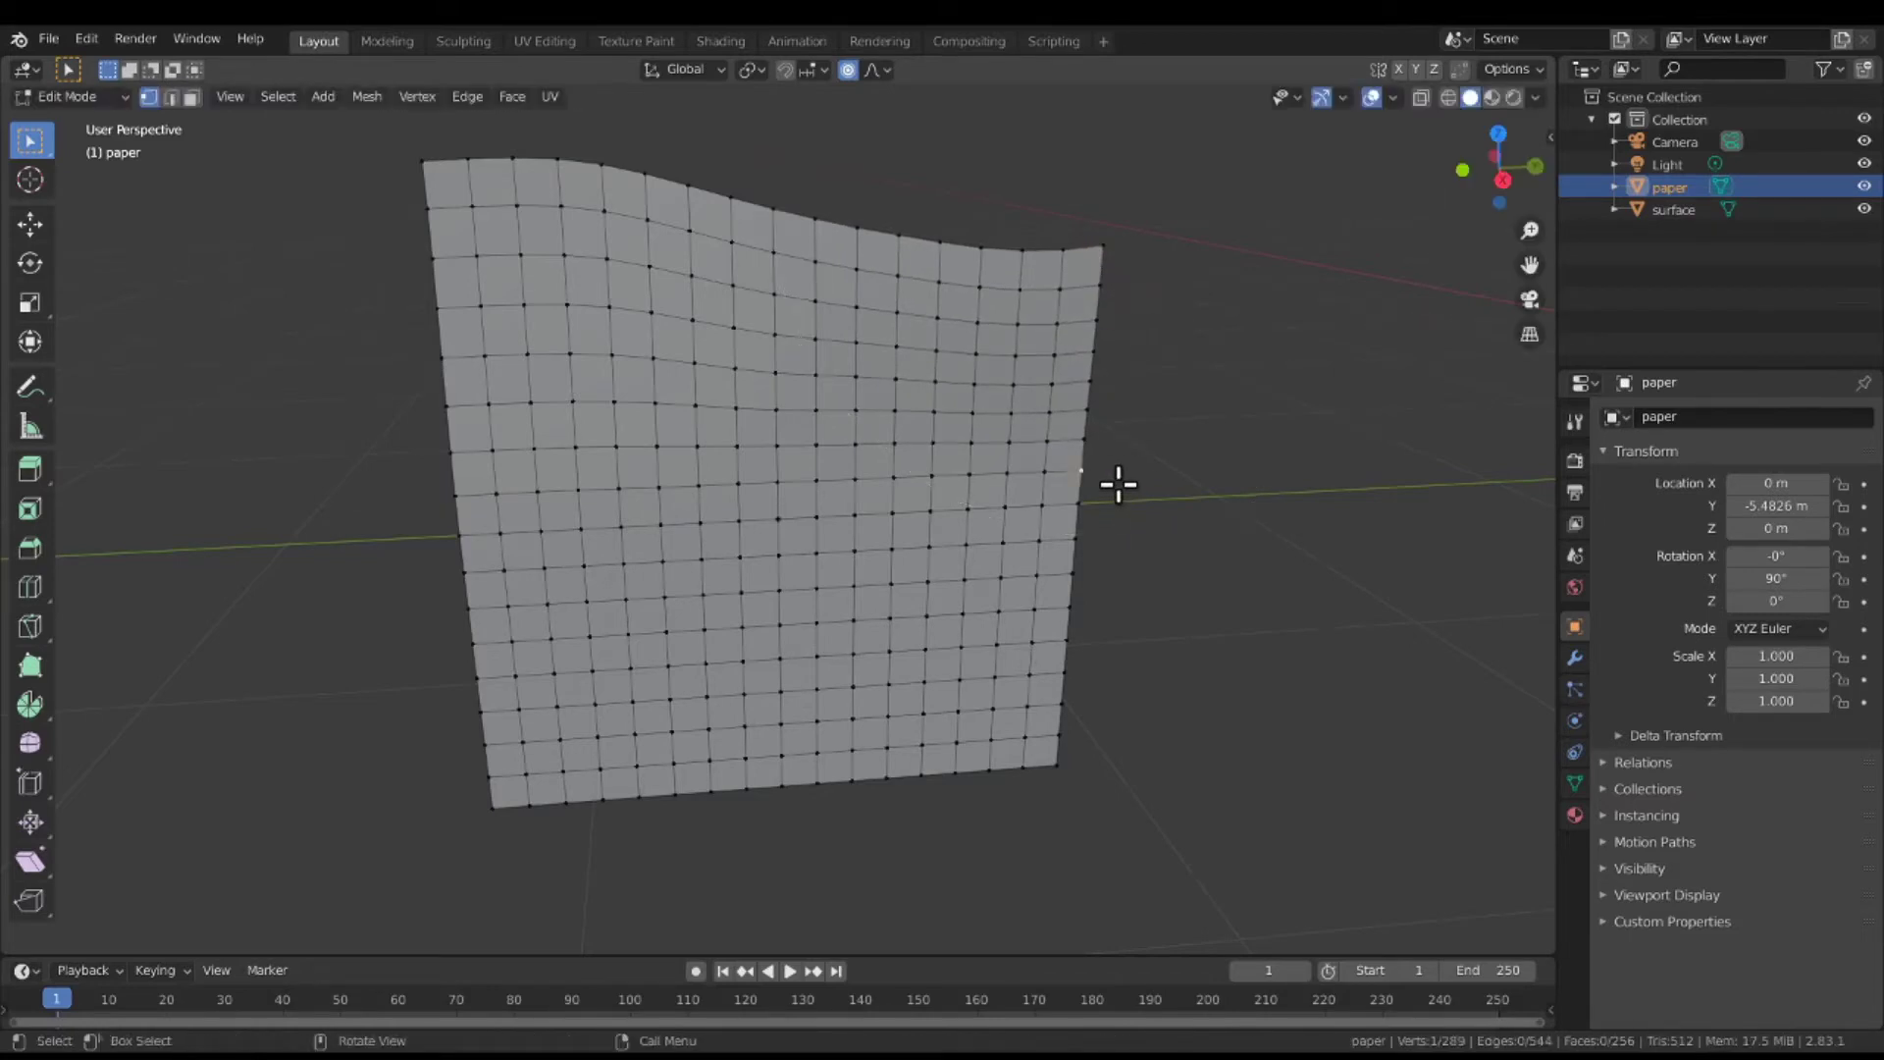
{"action": "key", "text": "g"}
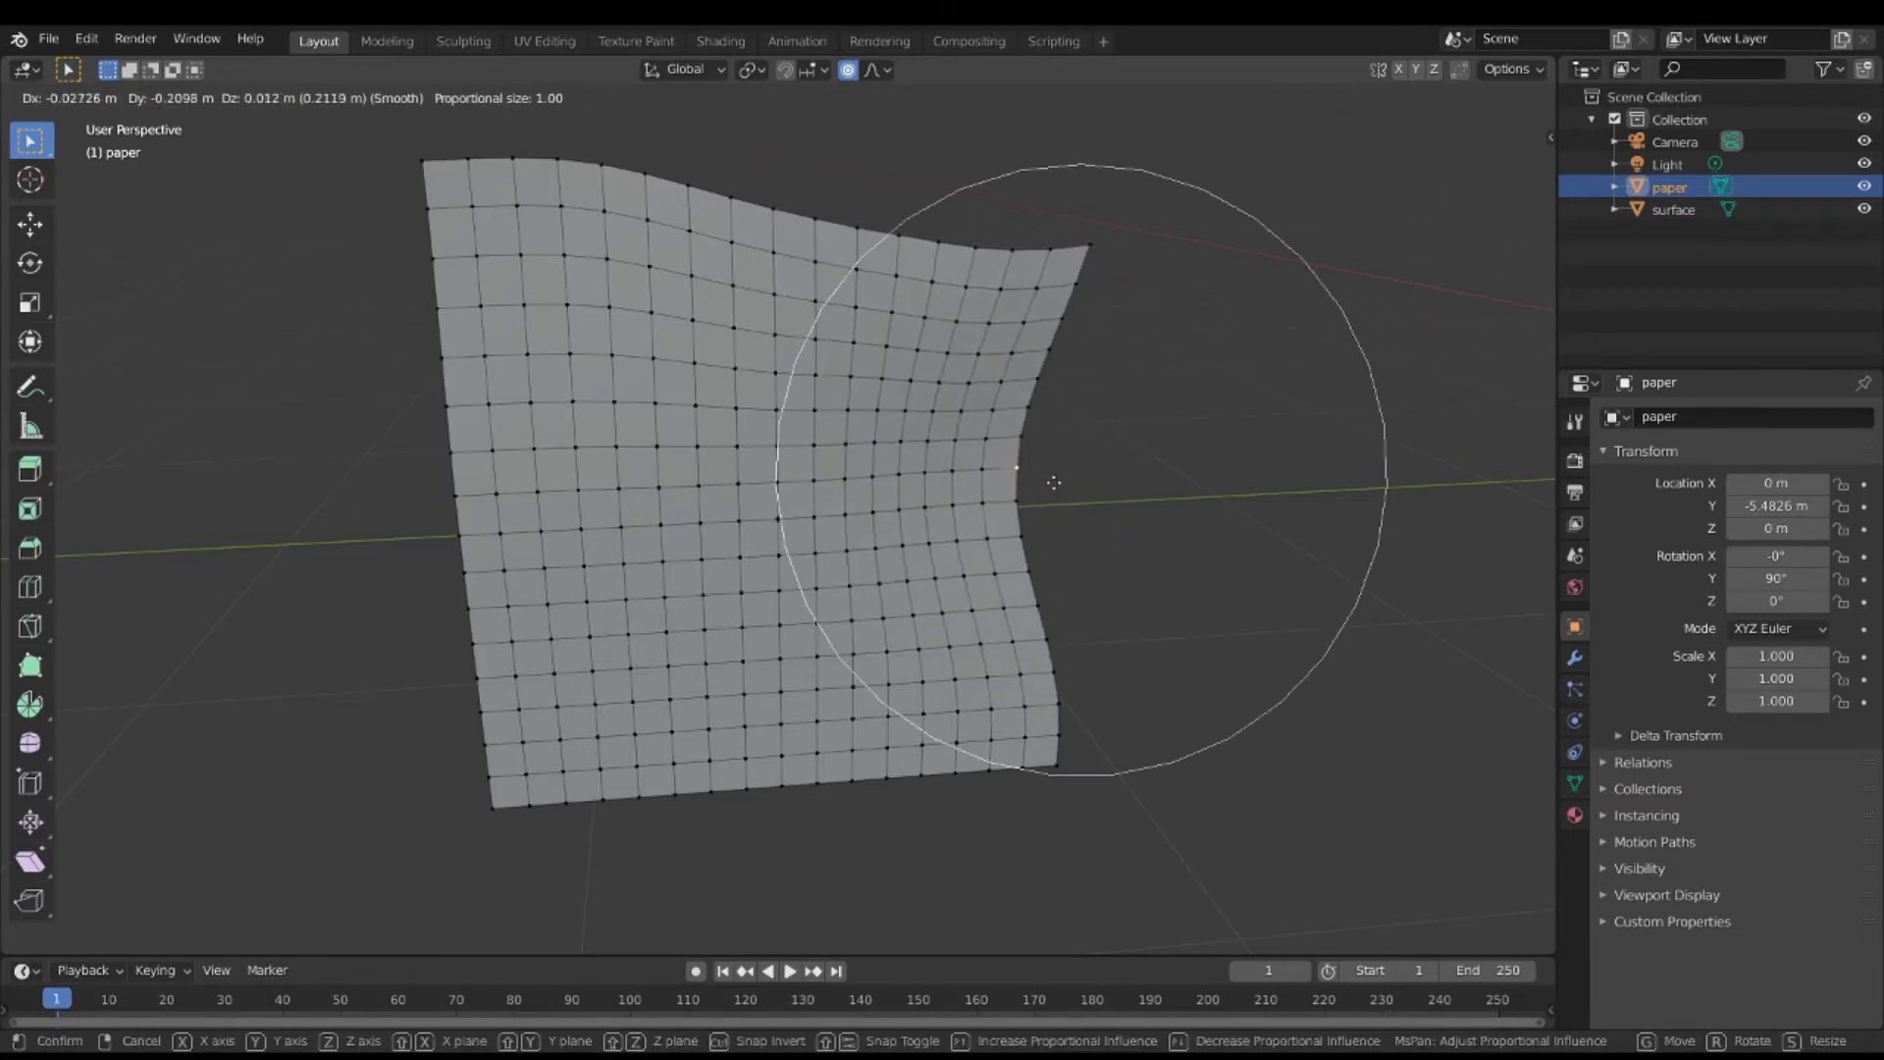
{"action": "left_click", "coordinate": [1027, 482]}
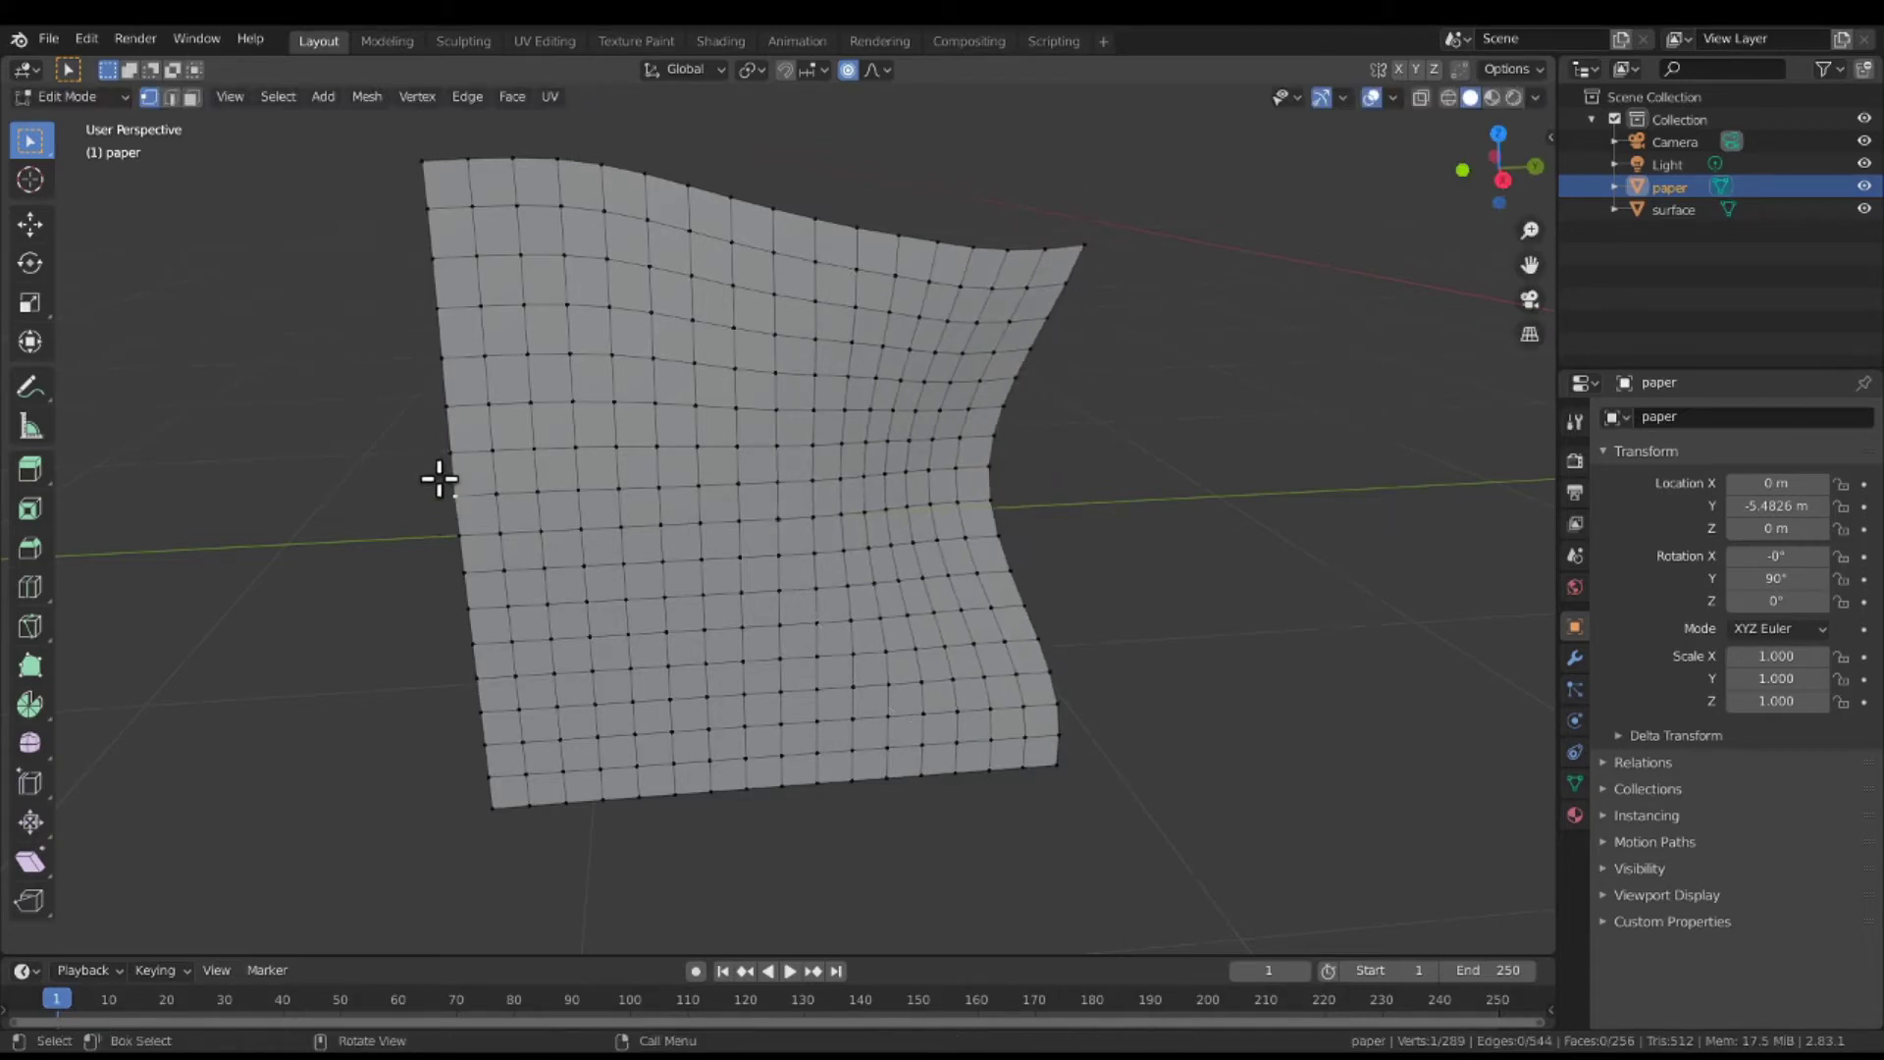
Bulge the middle of the paper's left edge outward and raise three vertices near its bottom edge's centre with proportional editing.
{"action": "key", "text": "g"}
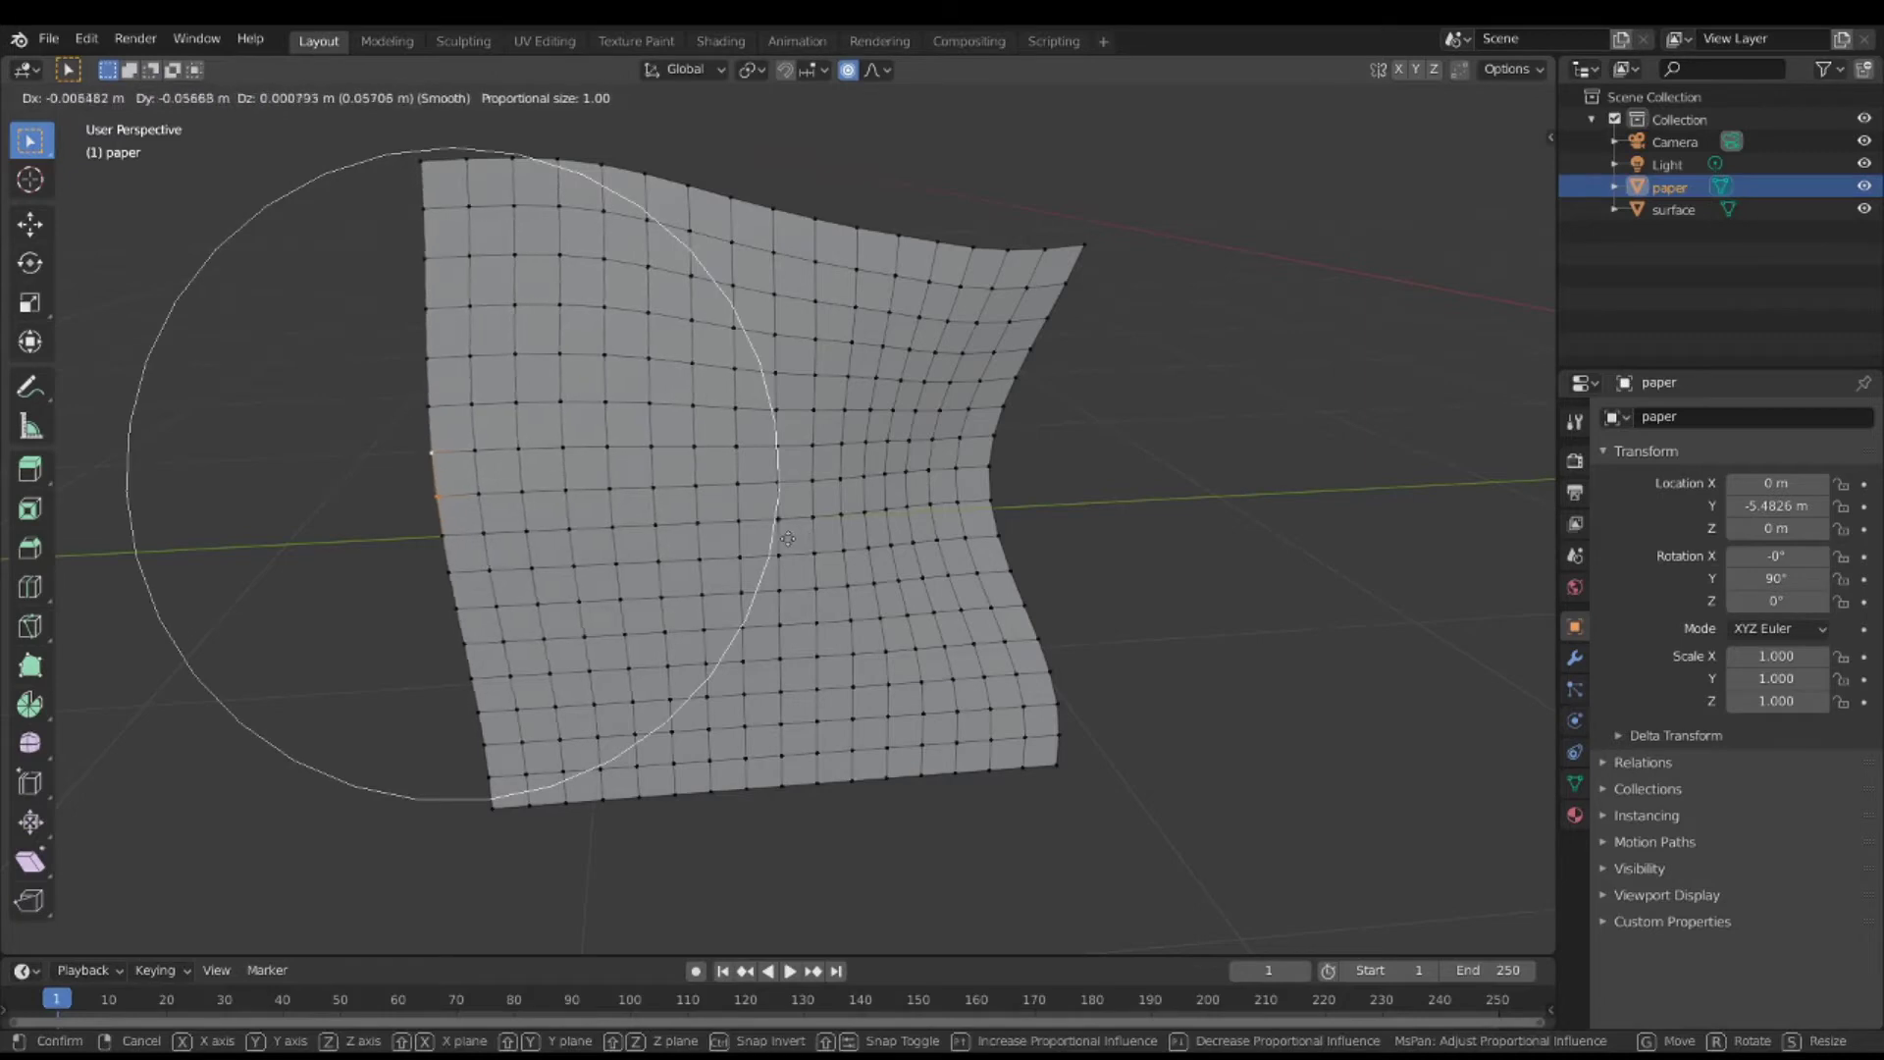
{"action": "left_click", "coordinate": [685, 530]}
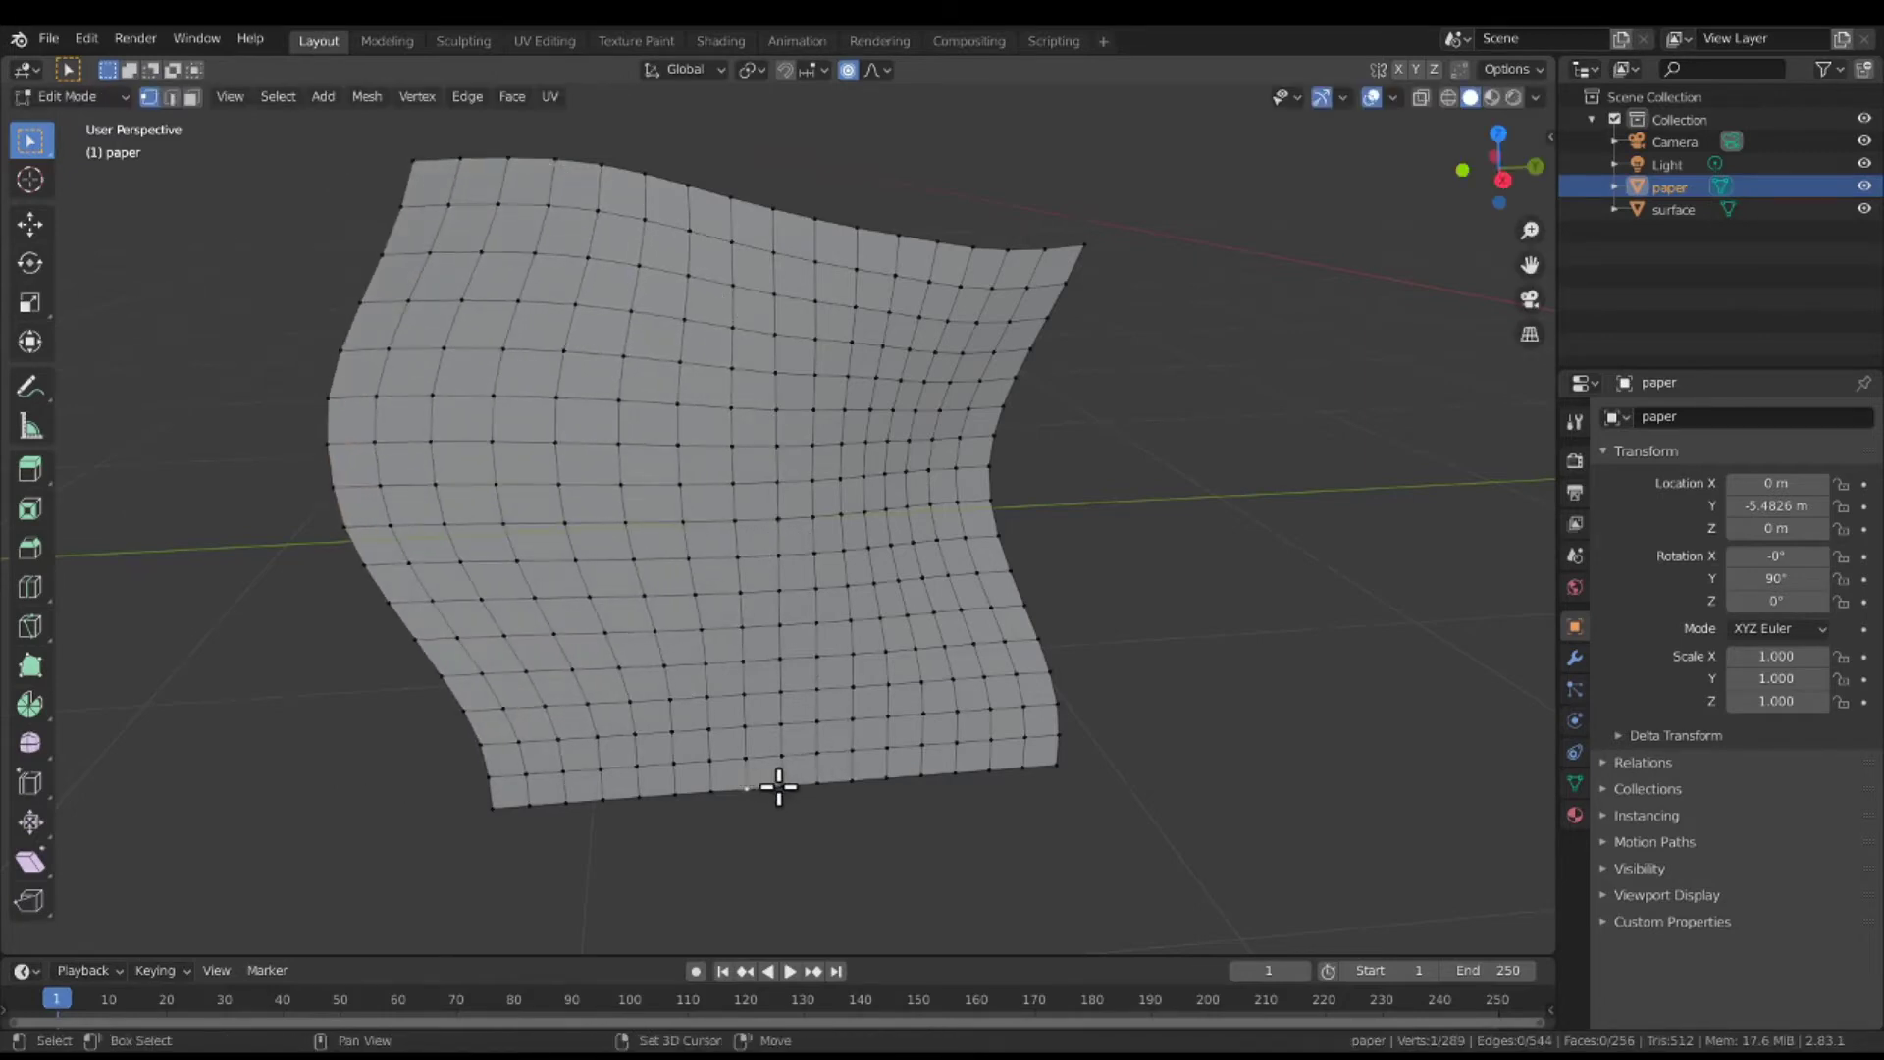
{"action": "left_click", "coordinate": [828, 795]}
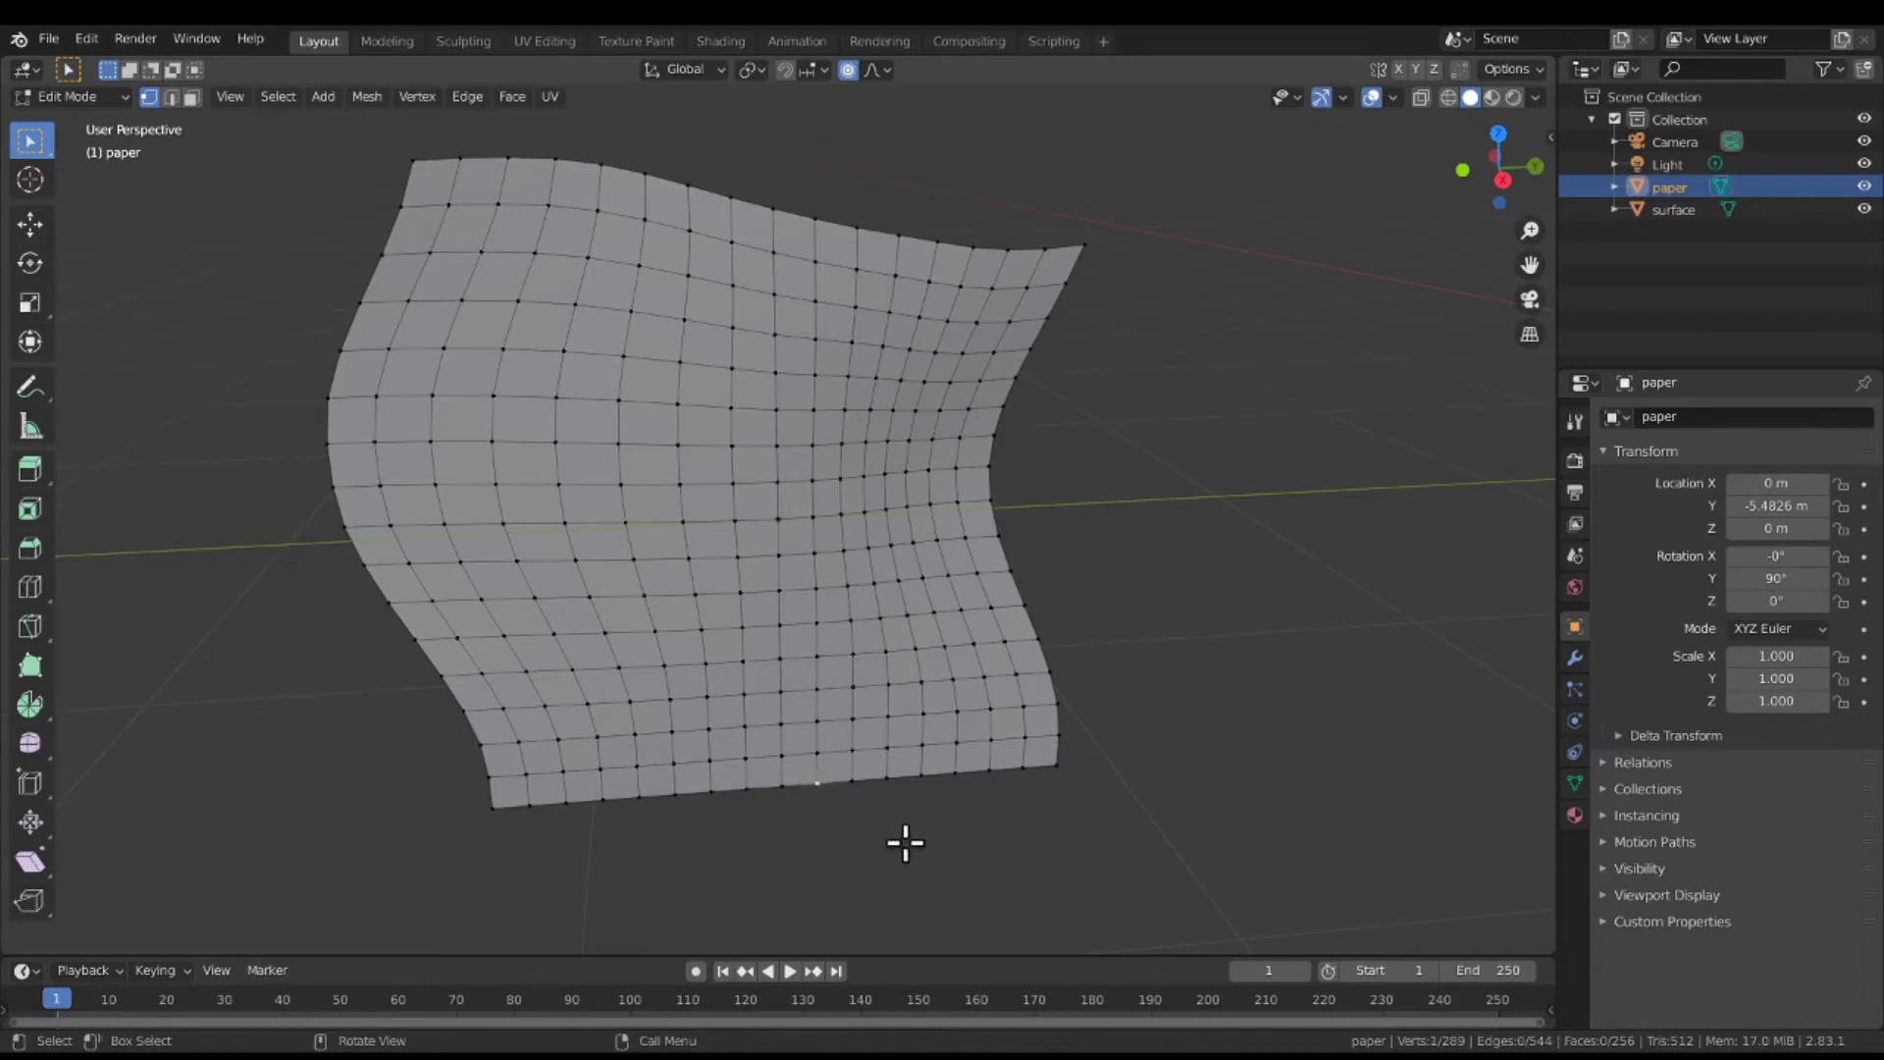
{"action": "left_click", "coordinate": [783, 790], "text": "shift"}
{"action": "left_click", "coordinate": [747, 788], "text": "shift"}
{"action": "key", "text": "g"}
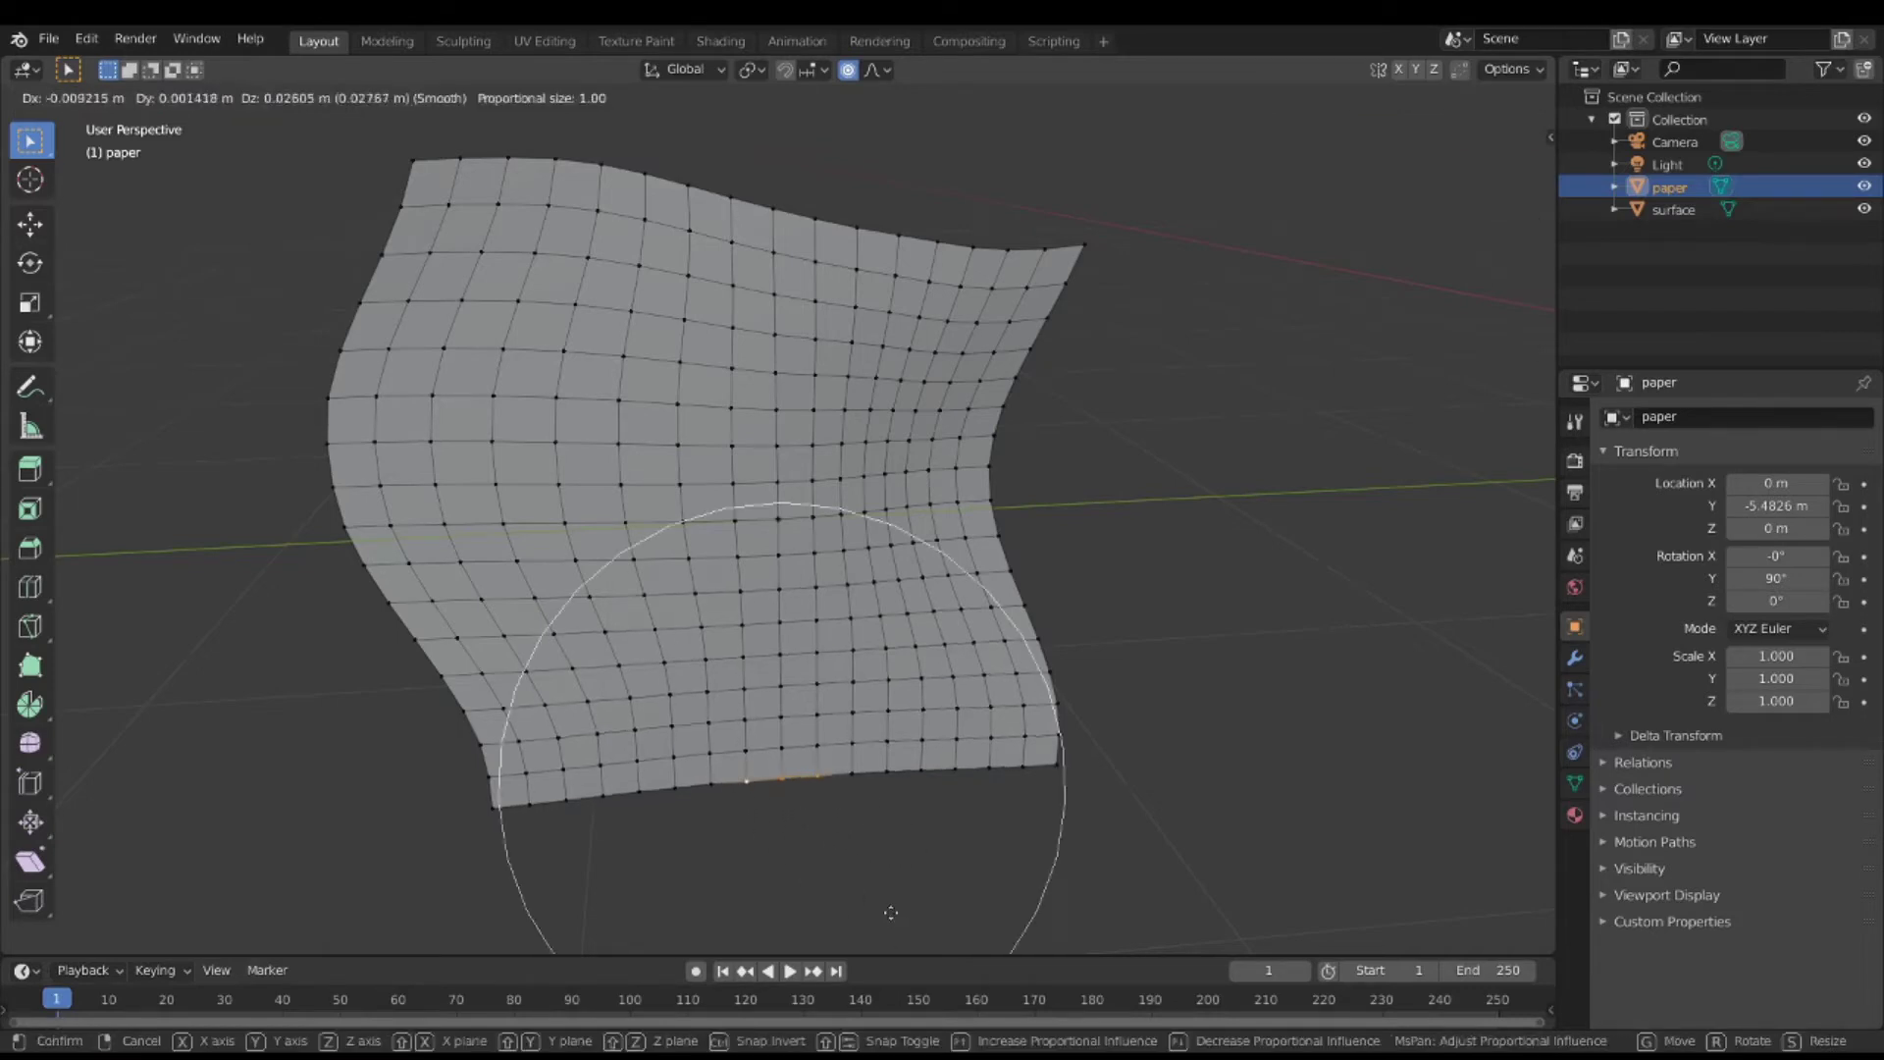
{"action": "left_click", "coordinate": [887, 861]}
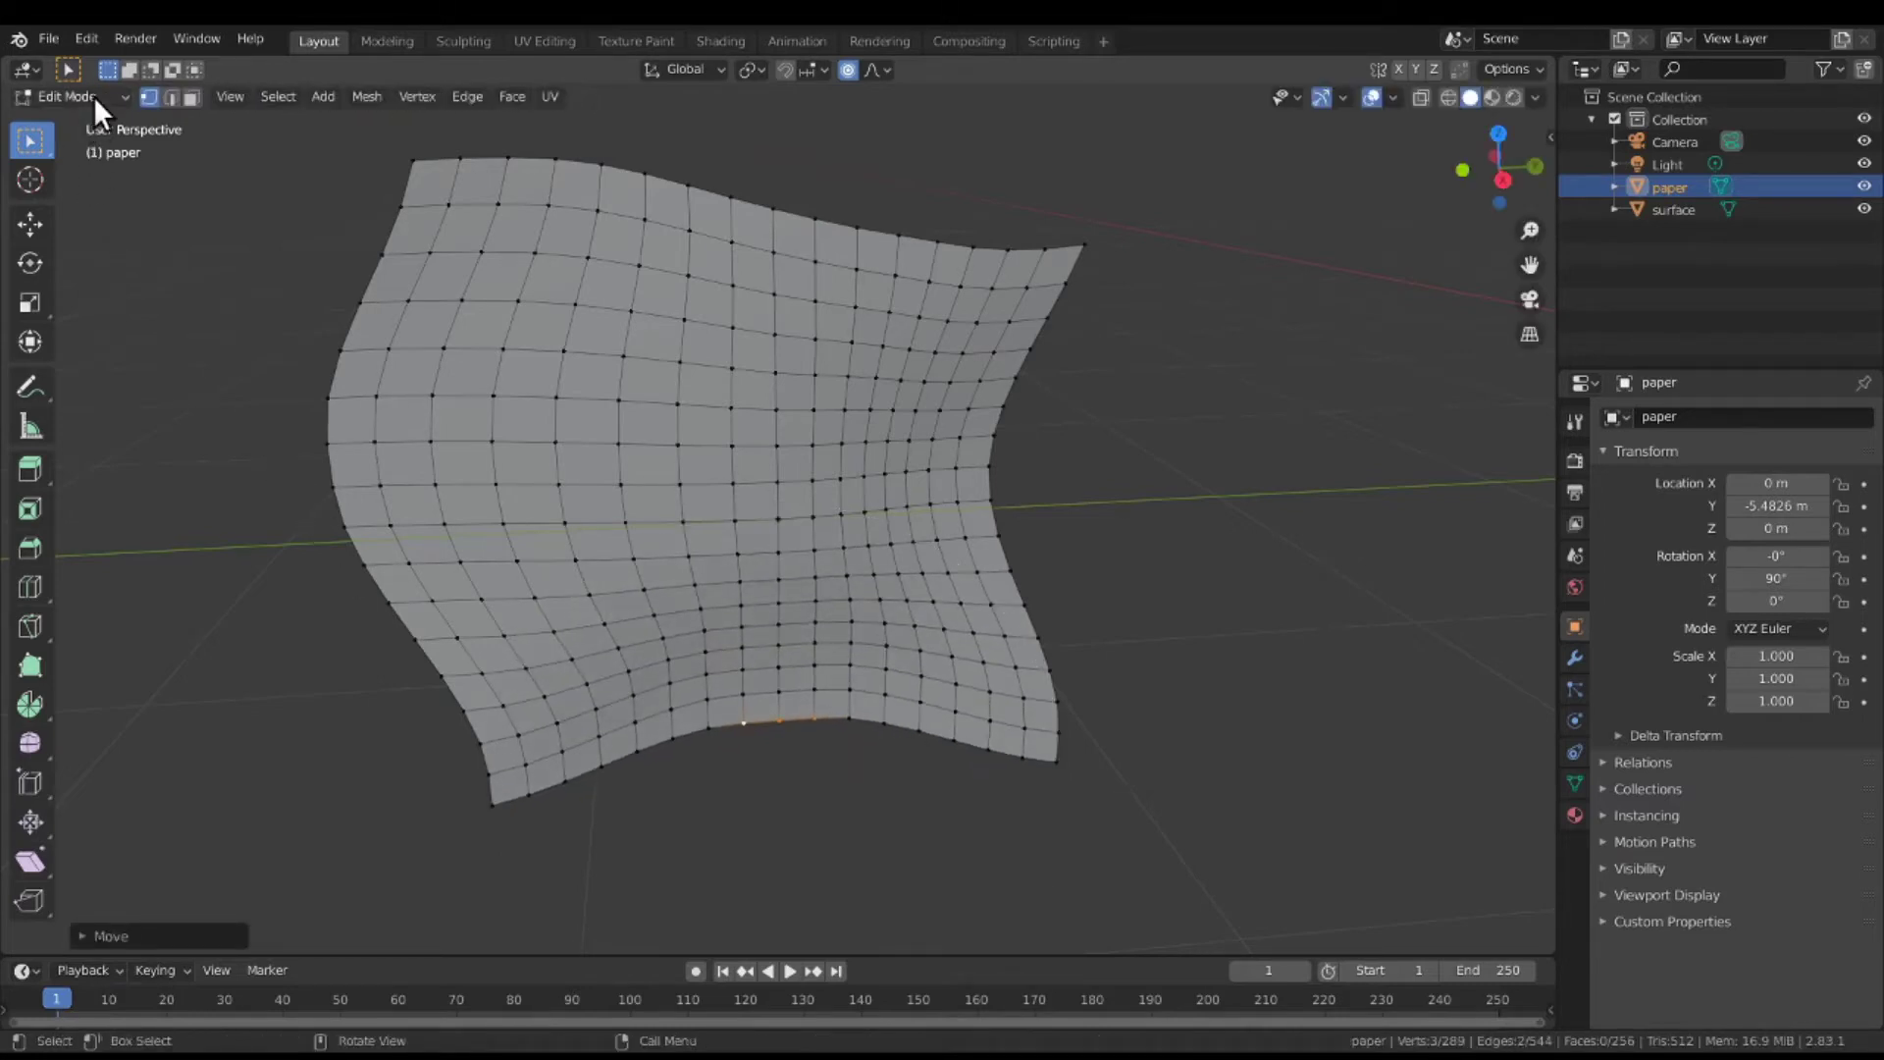
Return the reshaped paper from Edit Mode to Object Mode.
{"action": "left_click", "coordinate": [93, 96]}
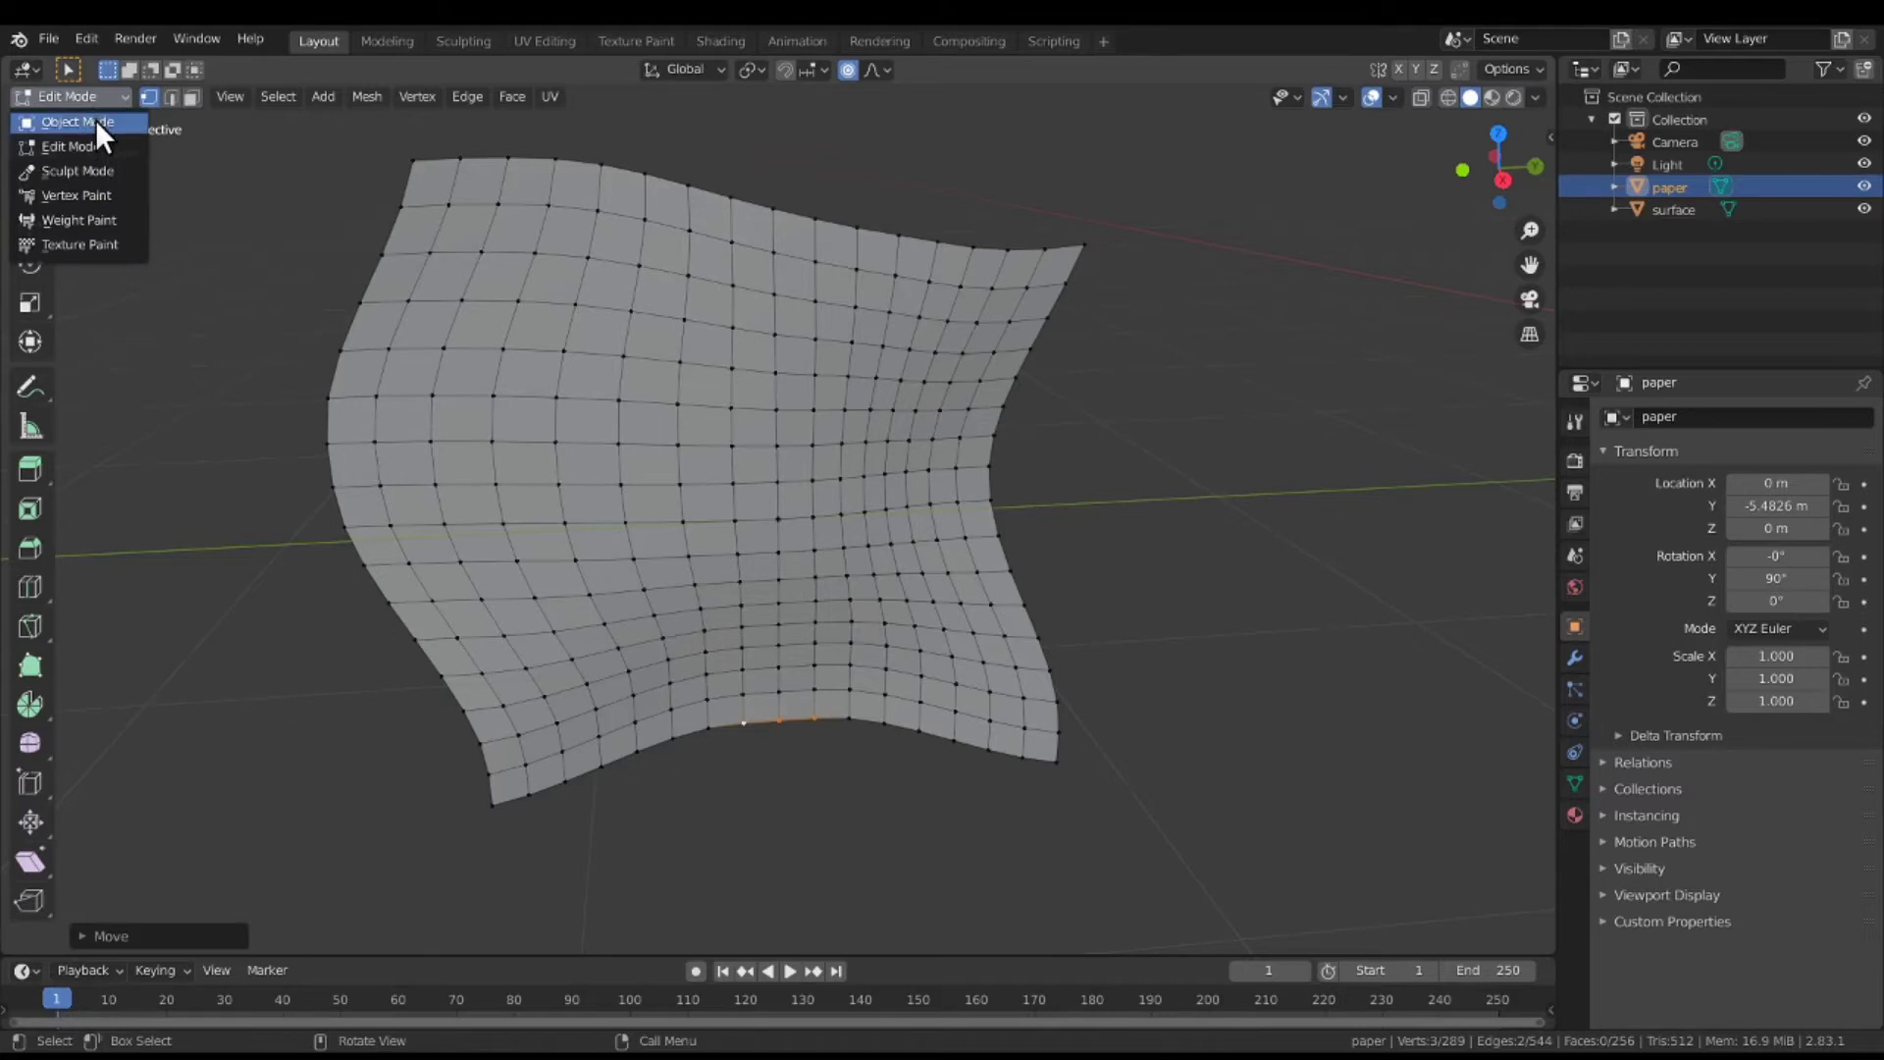
{"action": "left_click", "coordinate": [96, 120]}
{"action": "scroll", "coordinate": [815, 321], "scroll_direction": "down", "scroll_amount": 5}
{"action": "mouse_move", "coordinate": [832, 316]}
{"action": "middle_mouse_down"}
{"action": "mouse_move", "coordinate": [805, 327]}
{"action": "mouse_move", "coordinate": [762, 297]}
{"action": "mouse_move", "coordinate": [679, 289]}
{"action": "mouse_move", "coordinate": [791, 426]}
{"action": "mouse_move", "coordinate": [874, 290]}
{"action": "mouse_move", "coordinate": [862, 350]}
{"action": "mouse_move", "coordinate": [811, 349]}
{"action": "mouse_move", "coordinate": [846, 326]}
{"action": "middle_mouse_up"}
{"action": "scroll", "coordinate": [850, 363], "scroll_direction": "up", "scroll_amount": 4}
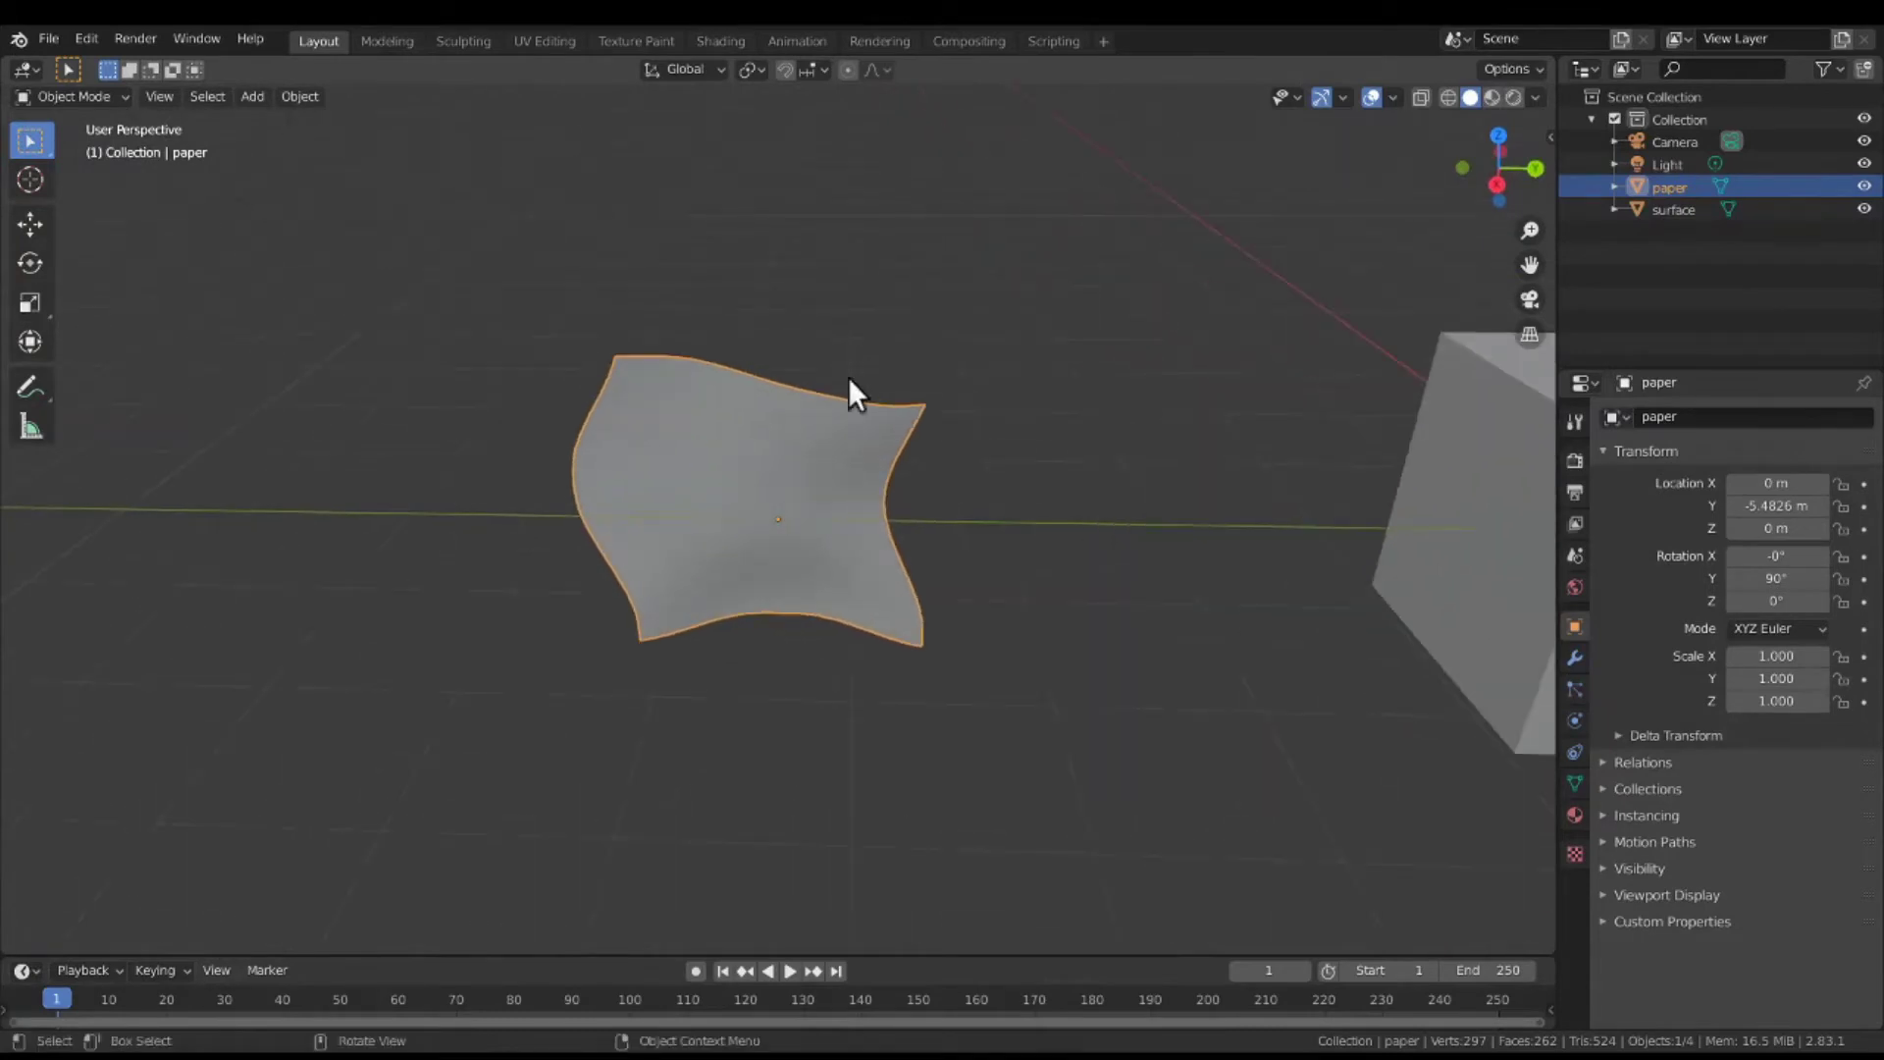
Add a new material to the paper and set its viewport display color to purple.
{"action": "left_click", "coordinate": [1574, 816]}
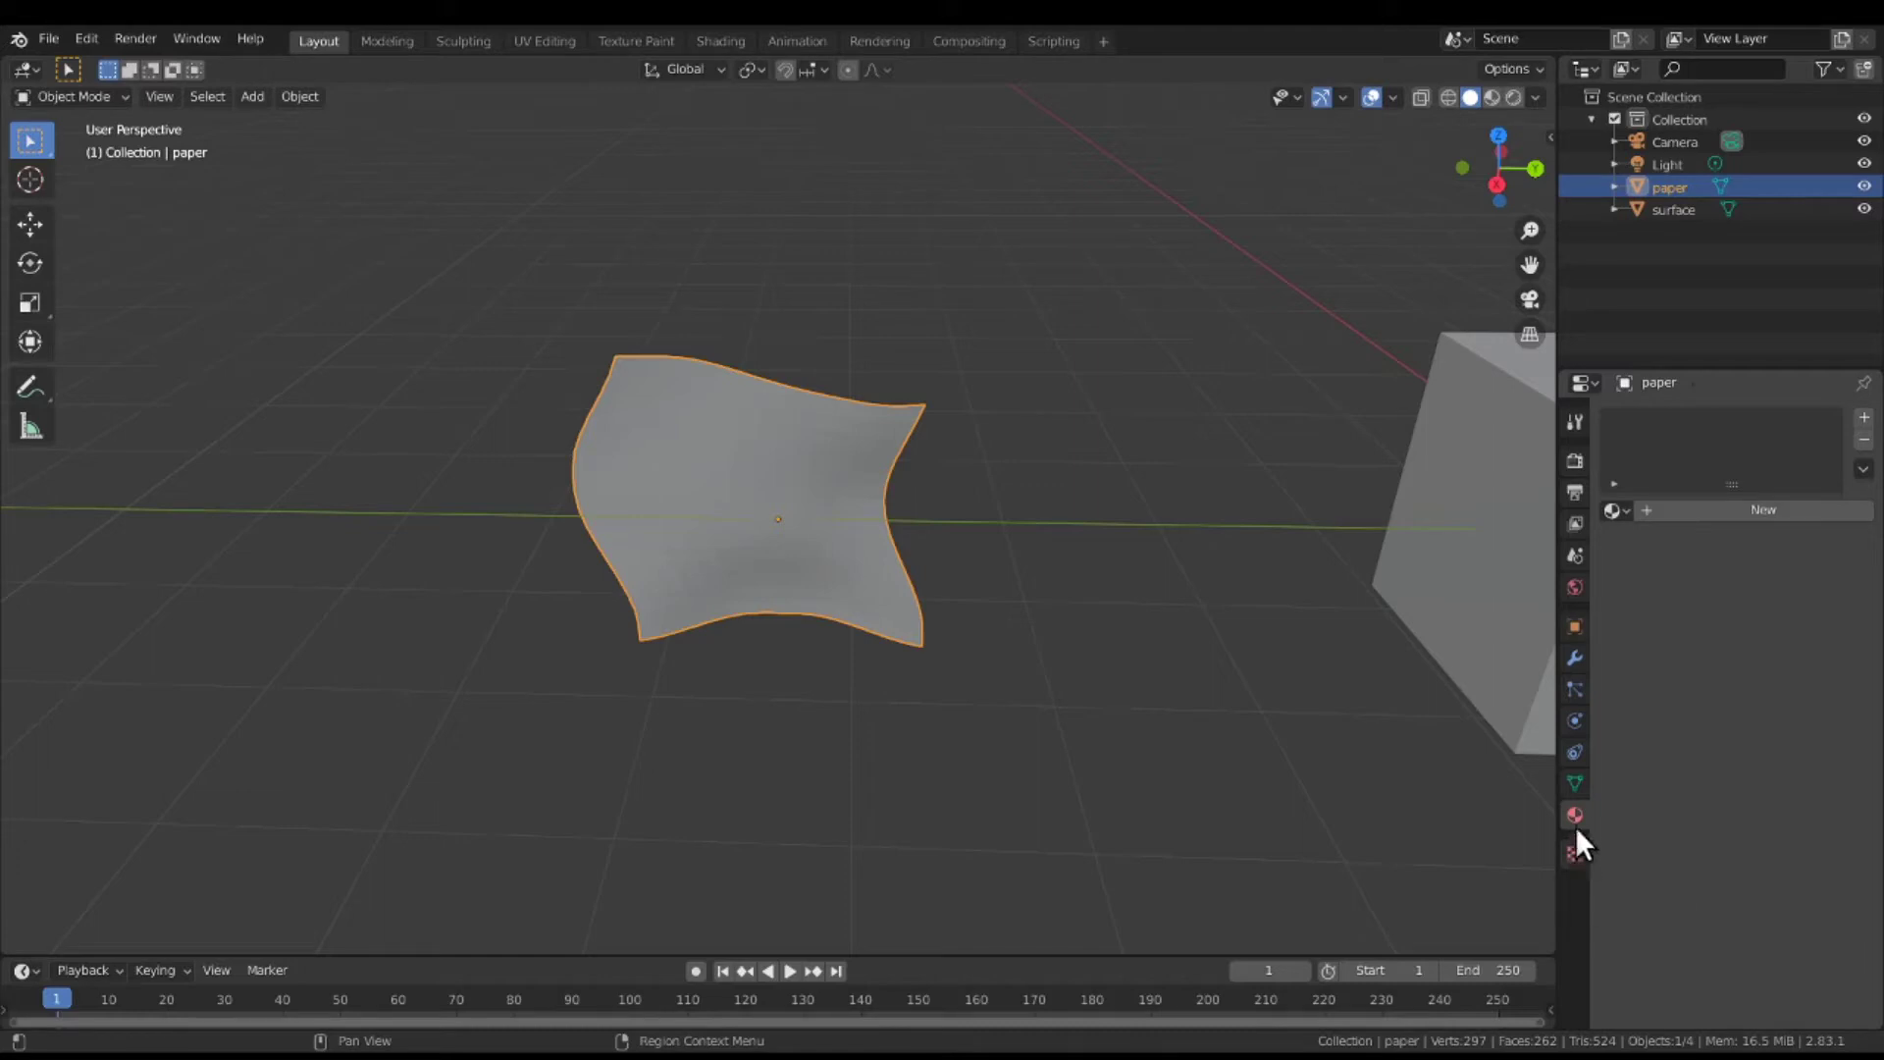
{"action": "left_click", "coordinate": [1694, 511]}
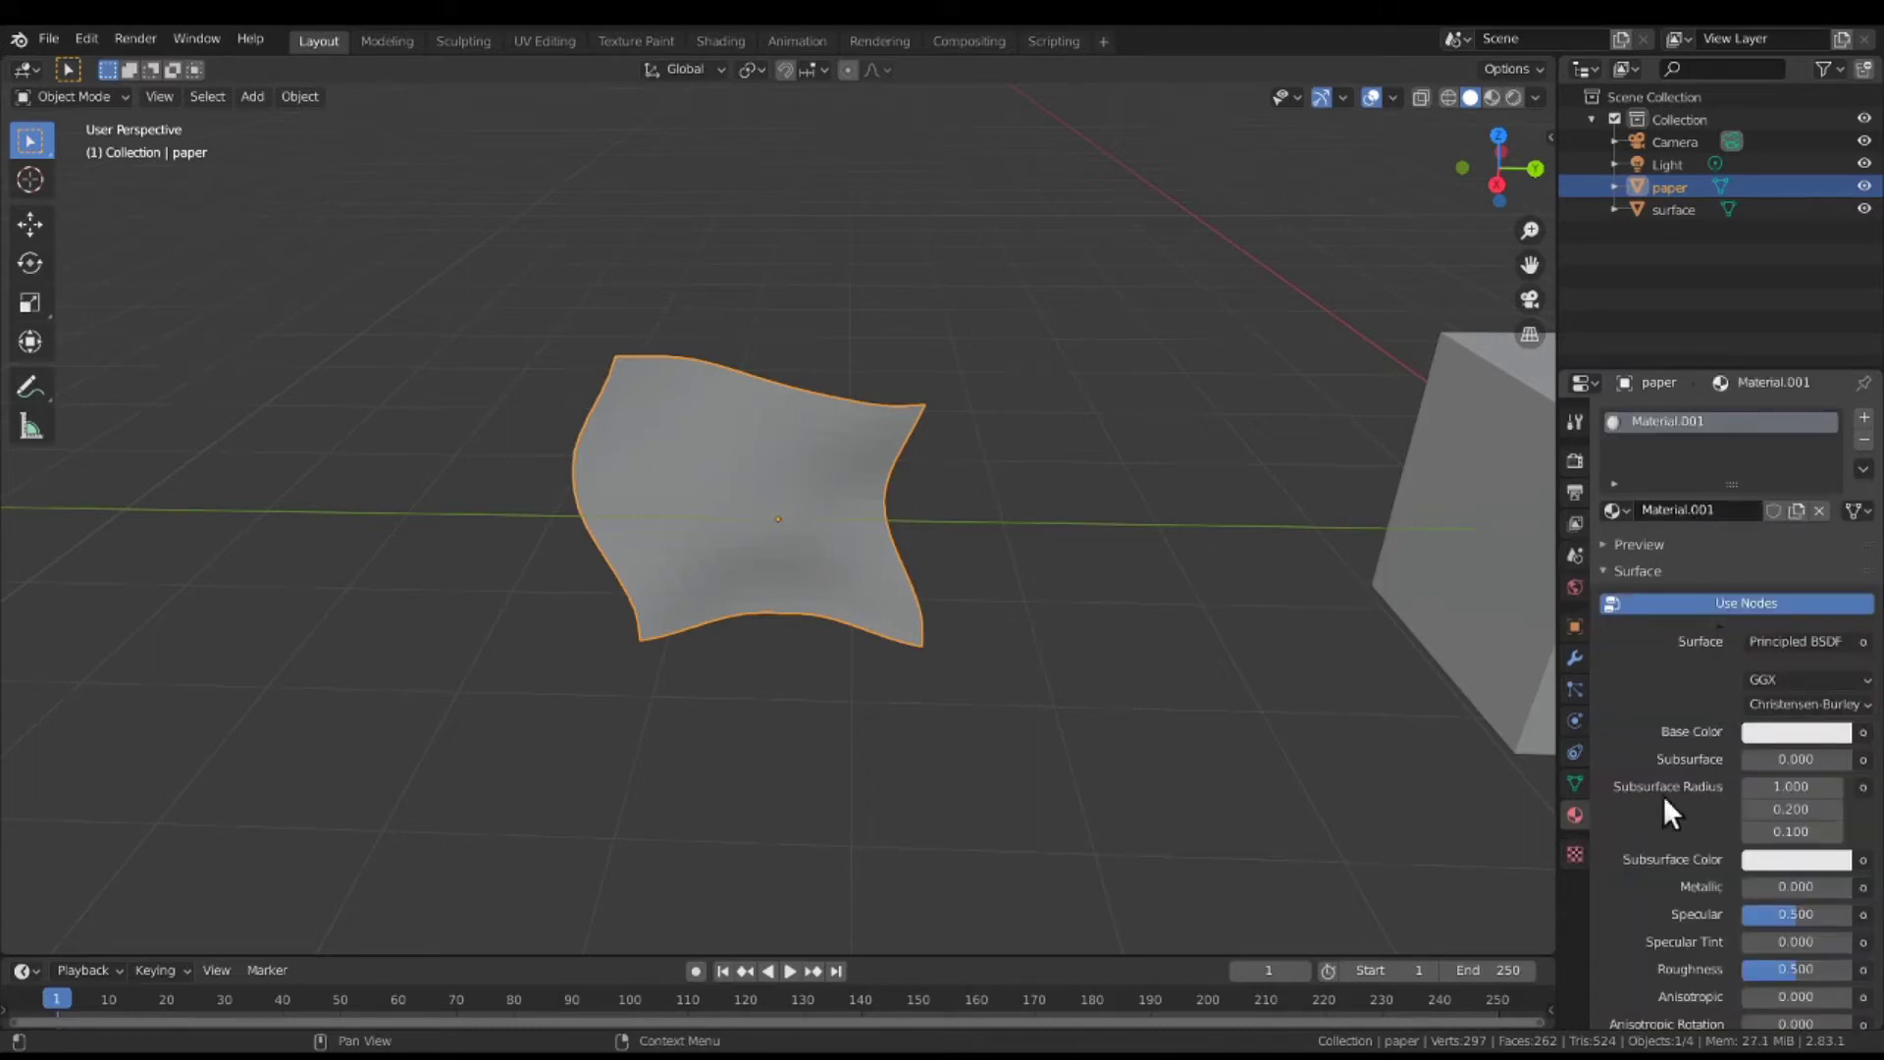
{"action": "left_click", "coordinate": [1649, 572]}
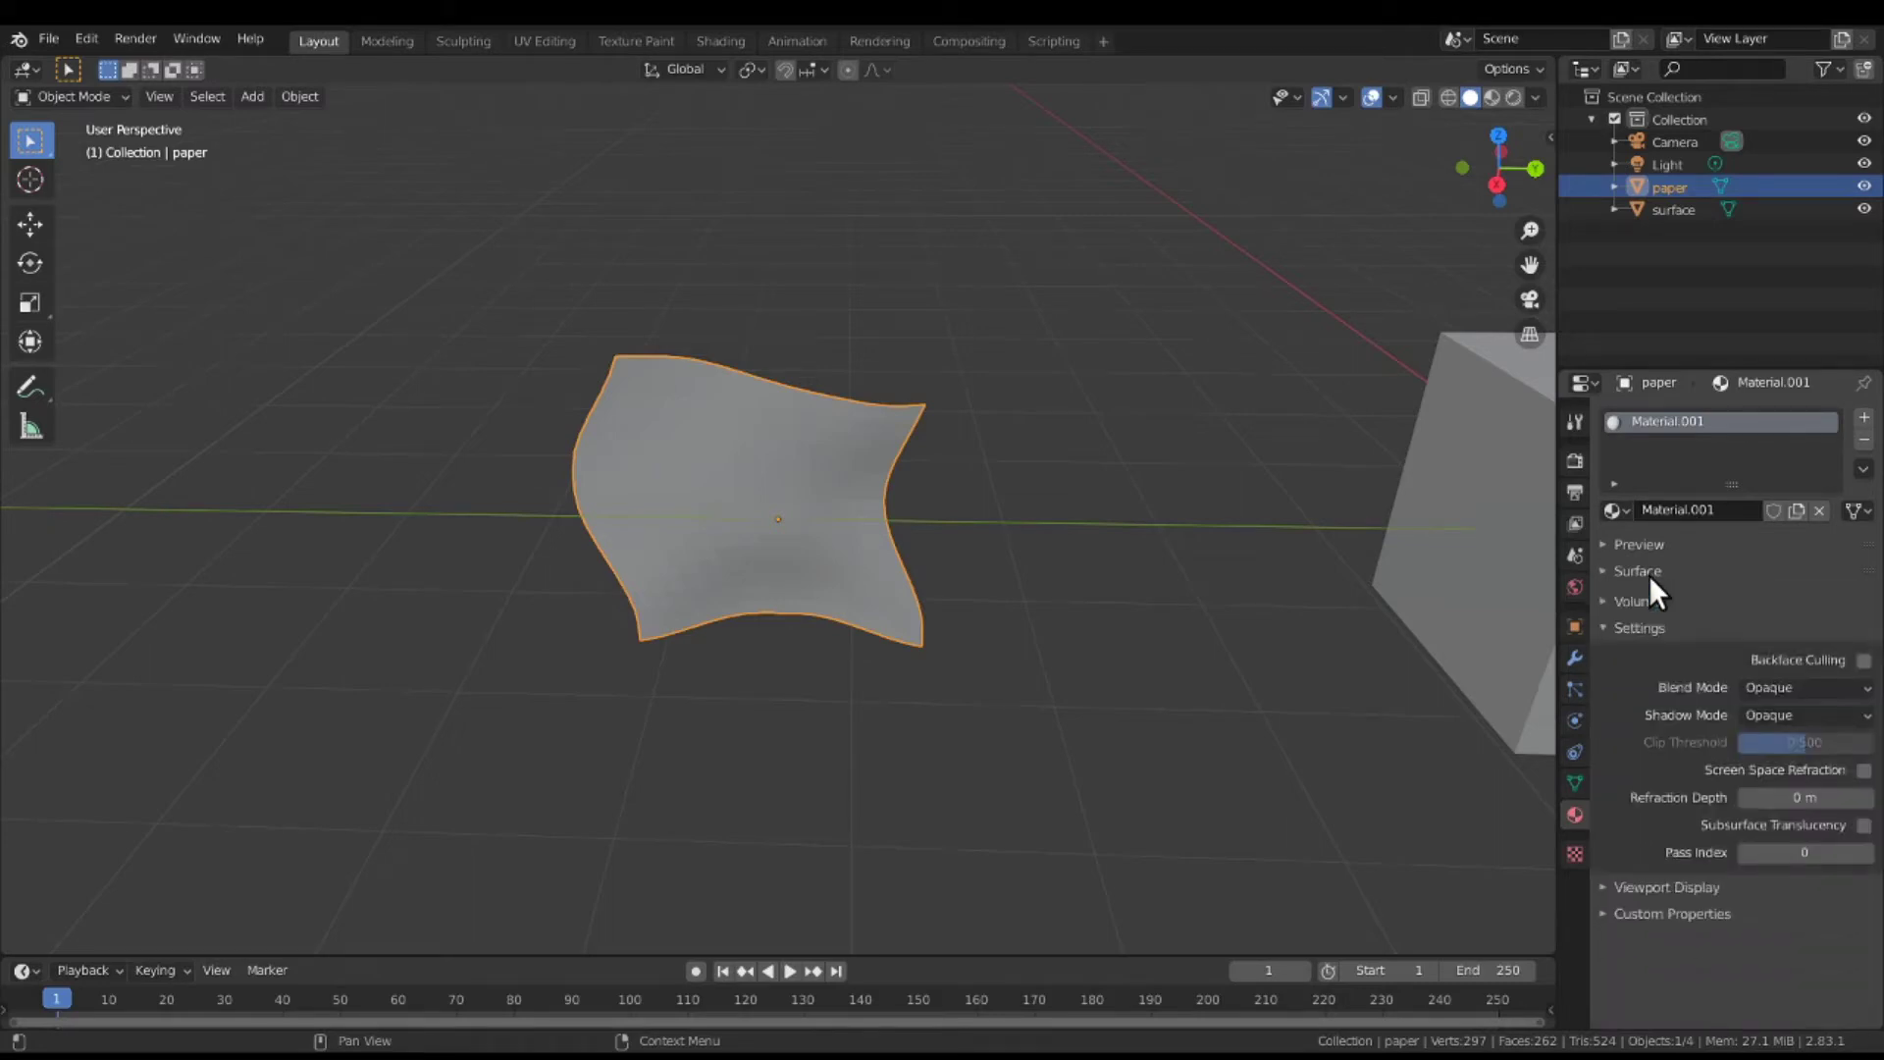
{"action": "left_click", "coordinate": [1651, 625]}
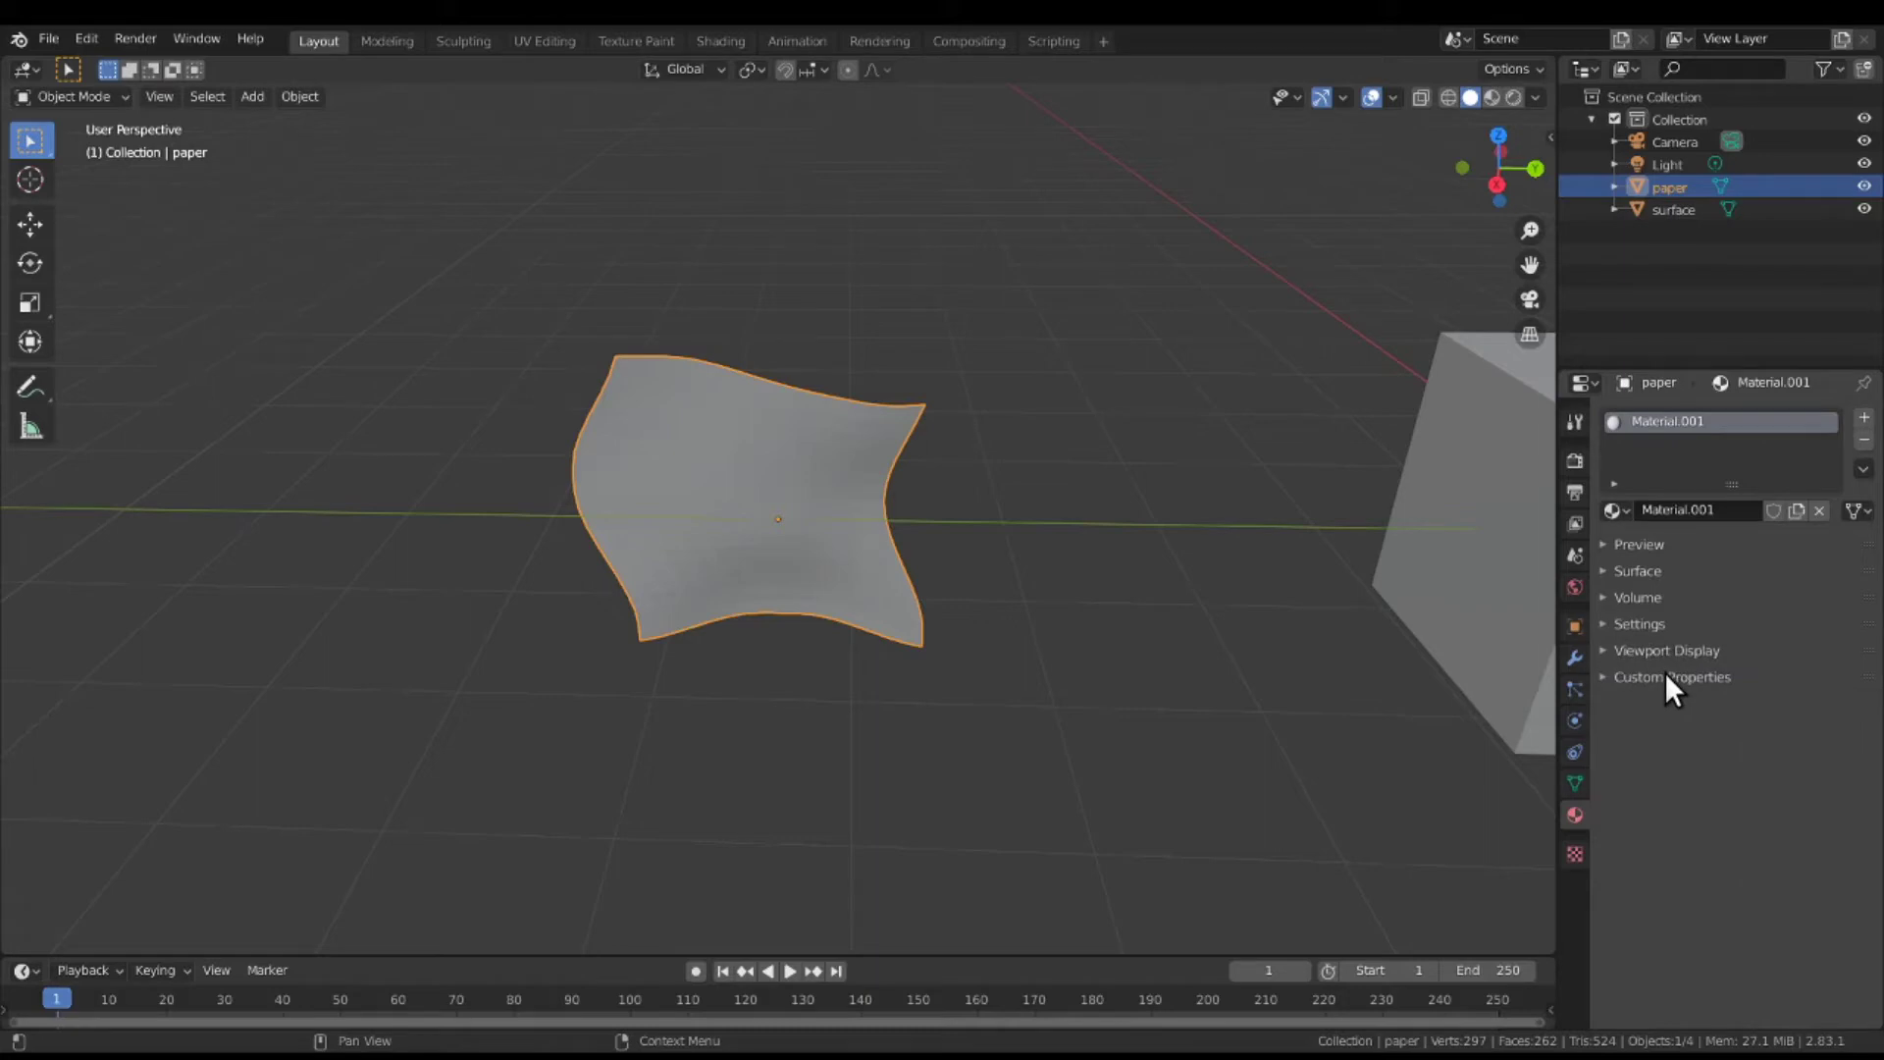
{"action": "left_click", "coordinate": [1668, 650]}
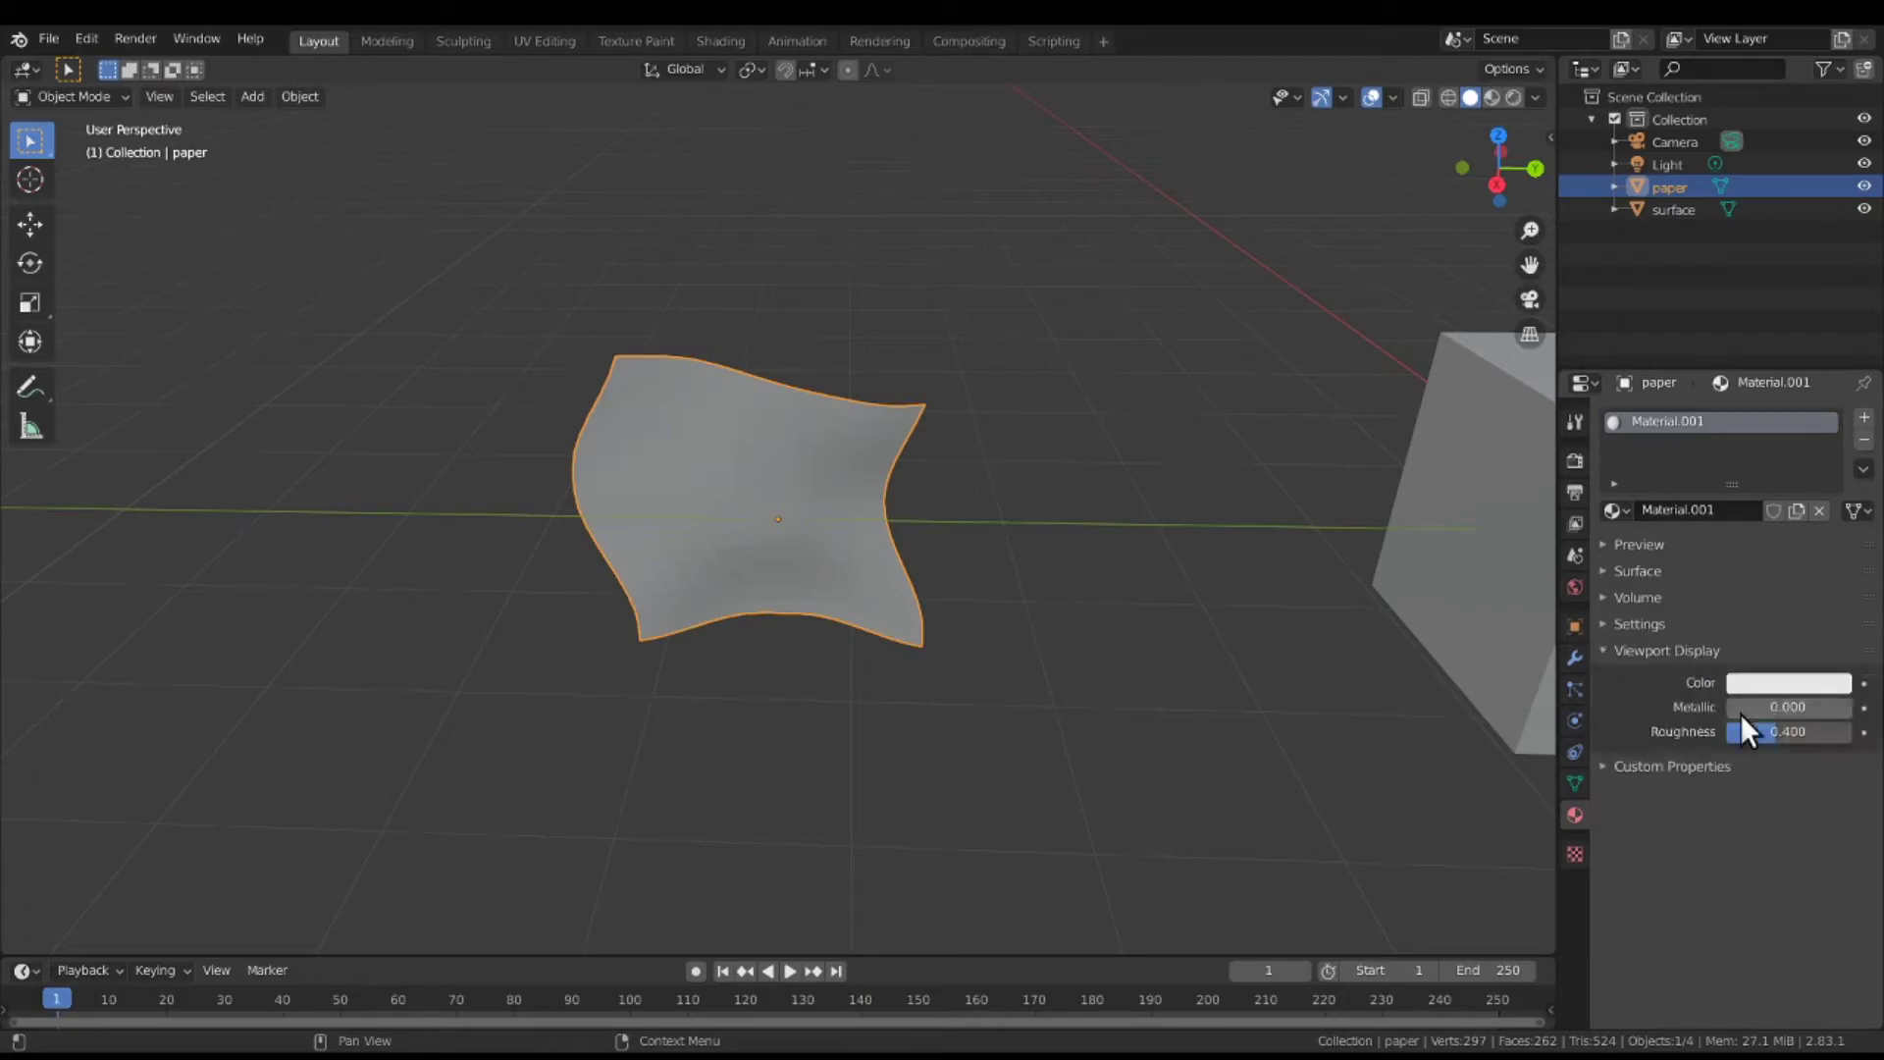
{"action": "left_click", "coordinate": [1788, 673]}
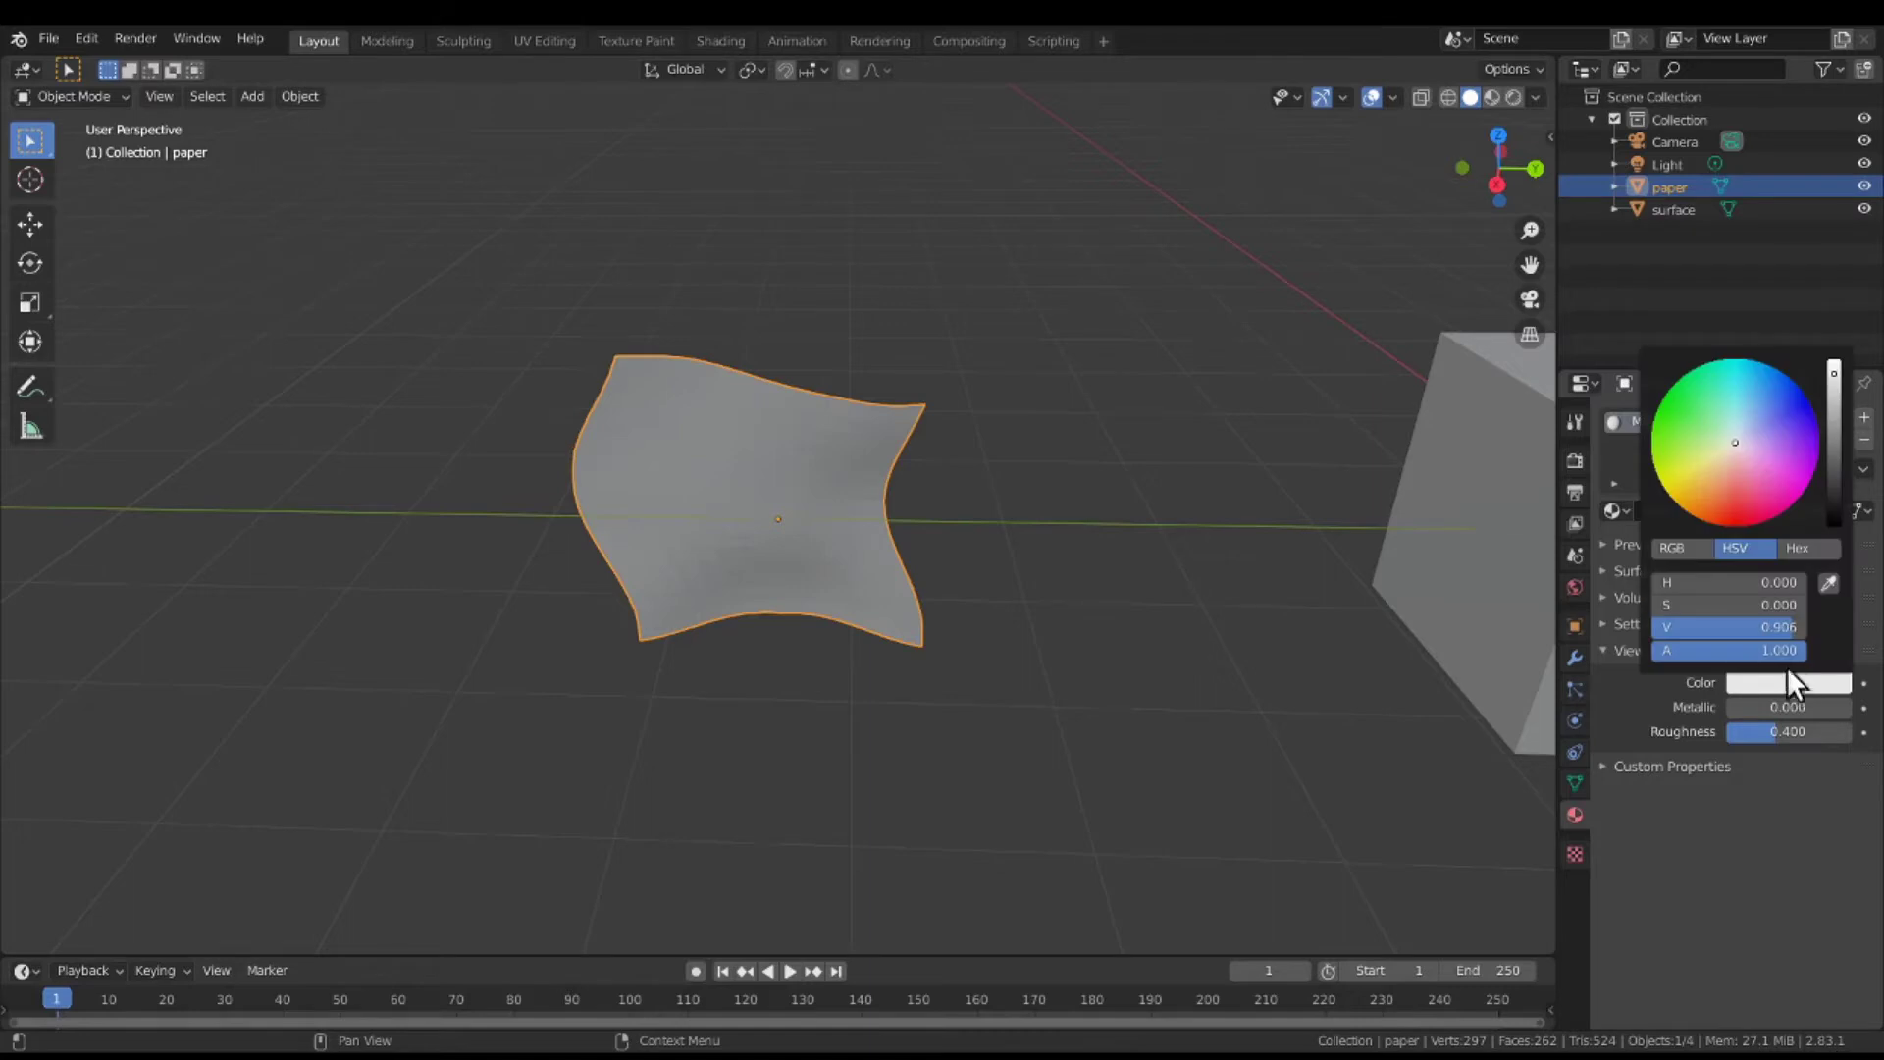
{"action": "left_click", "coordinate": [1784, 430]}
{"action": "left_click", "coordinate": [1302, 367]}
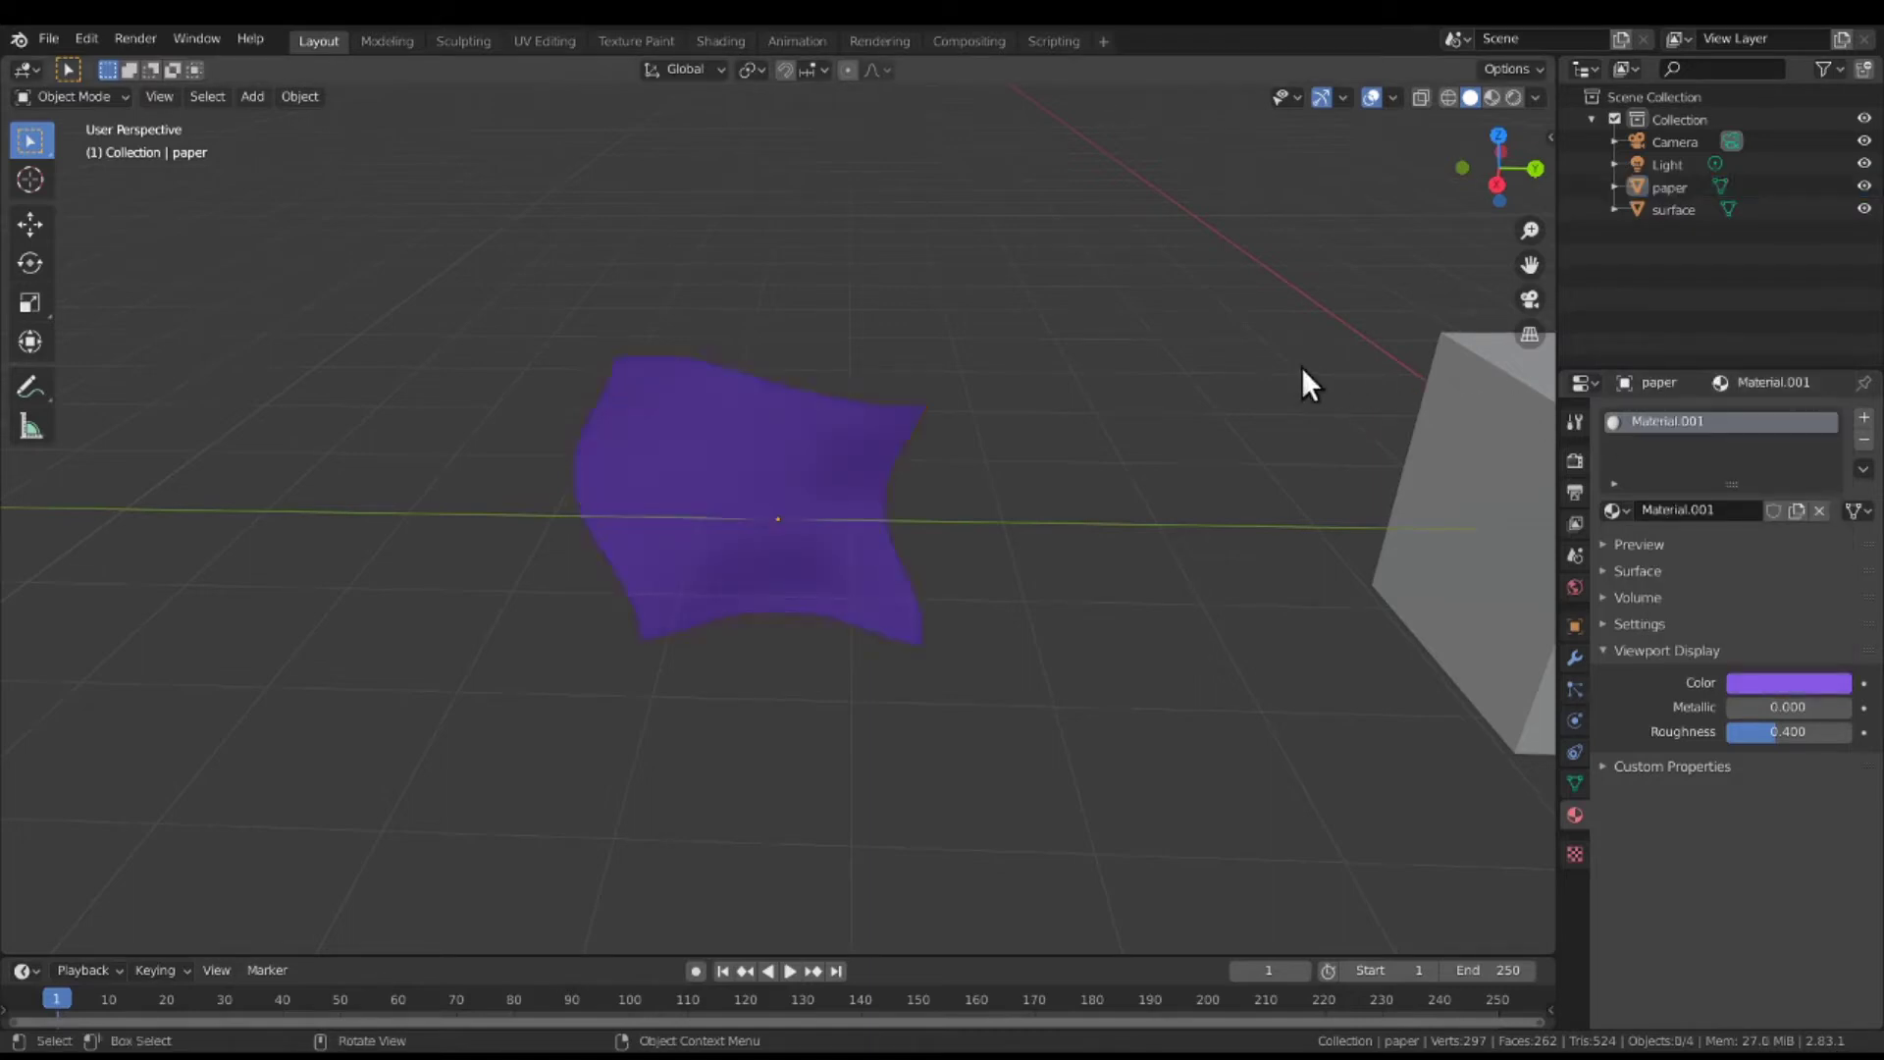
Select the surface cube and add an emitter particle system to it.
{"action": "scroll", "coordinate": [1301, 367], "scroll_direction": "down", "scroll_amount": 3}
{"action": "middle_click_drag", "start_coordinate": [1301, 368], "coordinate": [1247, 353]}
{"action": "left_click", "coordinate": [1381, 569]}
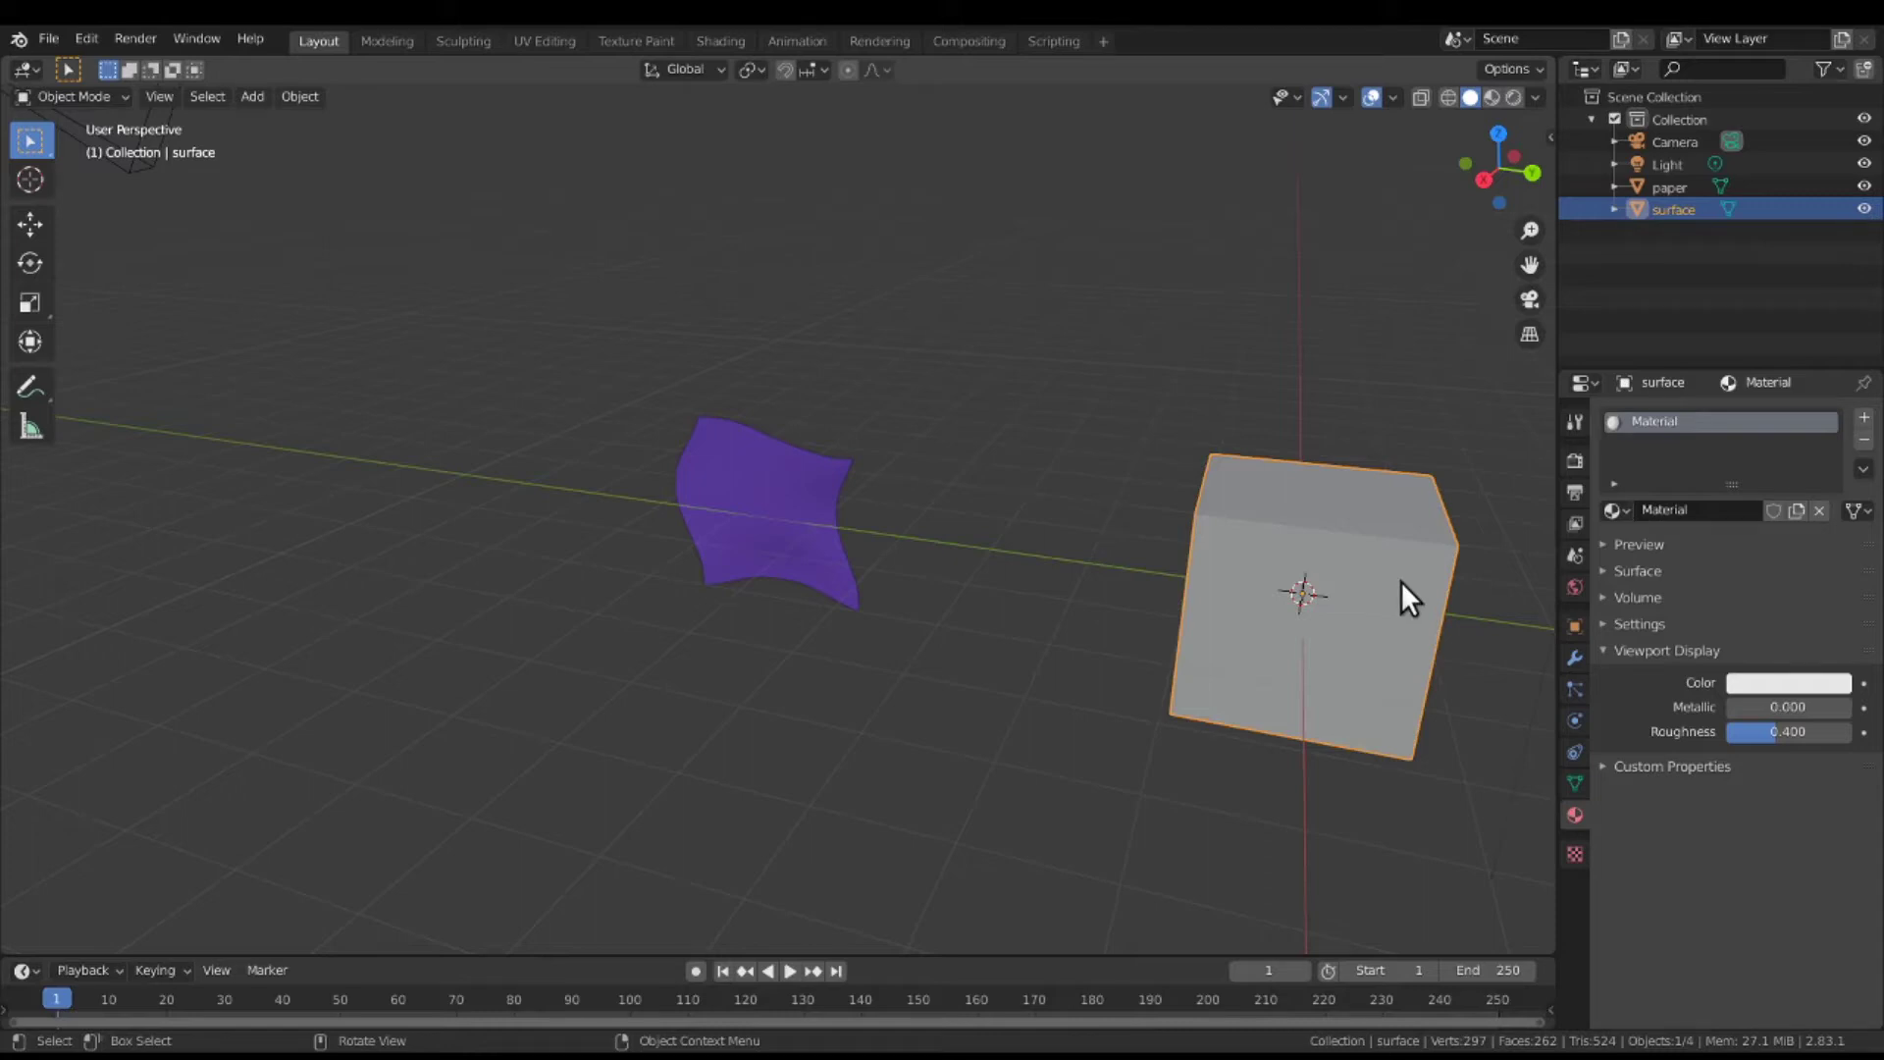
{"action": "middle_click_drag", "start_coordinate": [1399, 581], "coordinate": [1309, 536]}
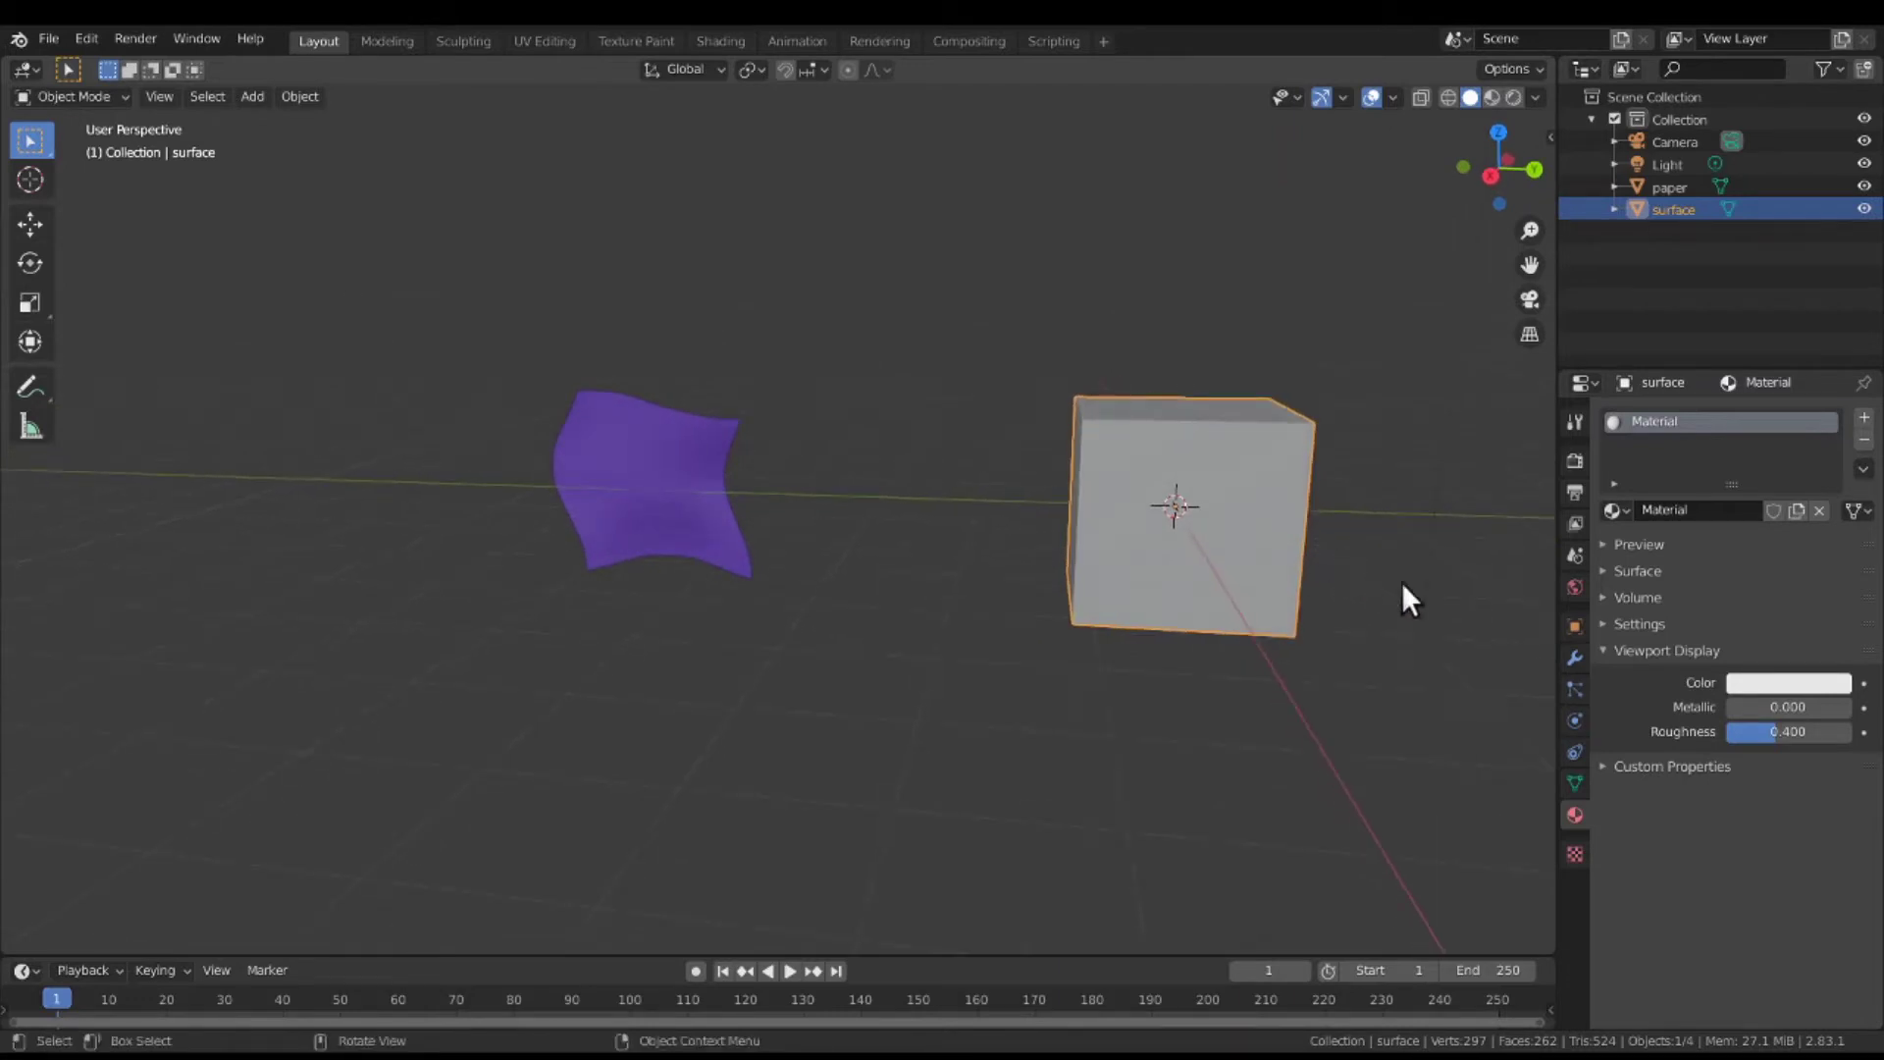
{"action": "left_click", "coordinate": [1576, 688]}
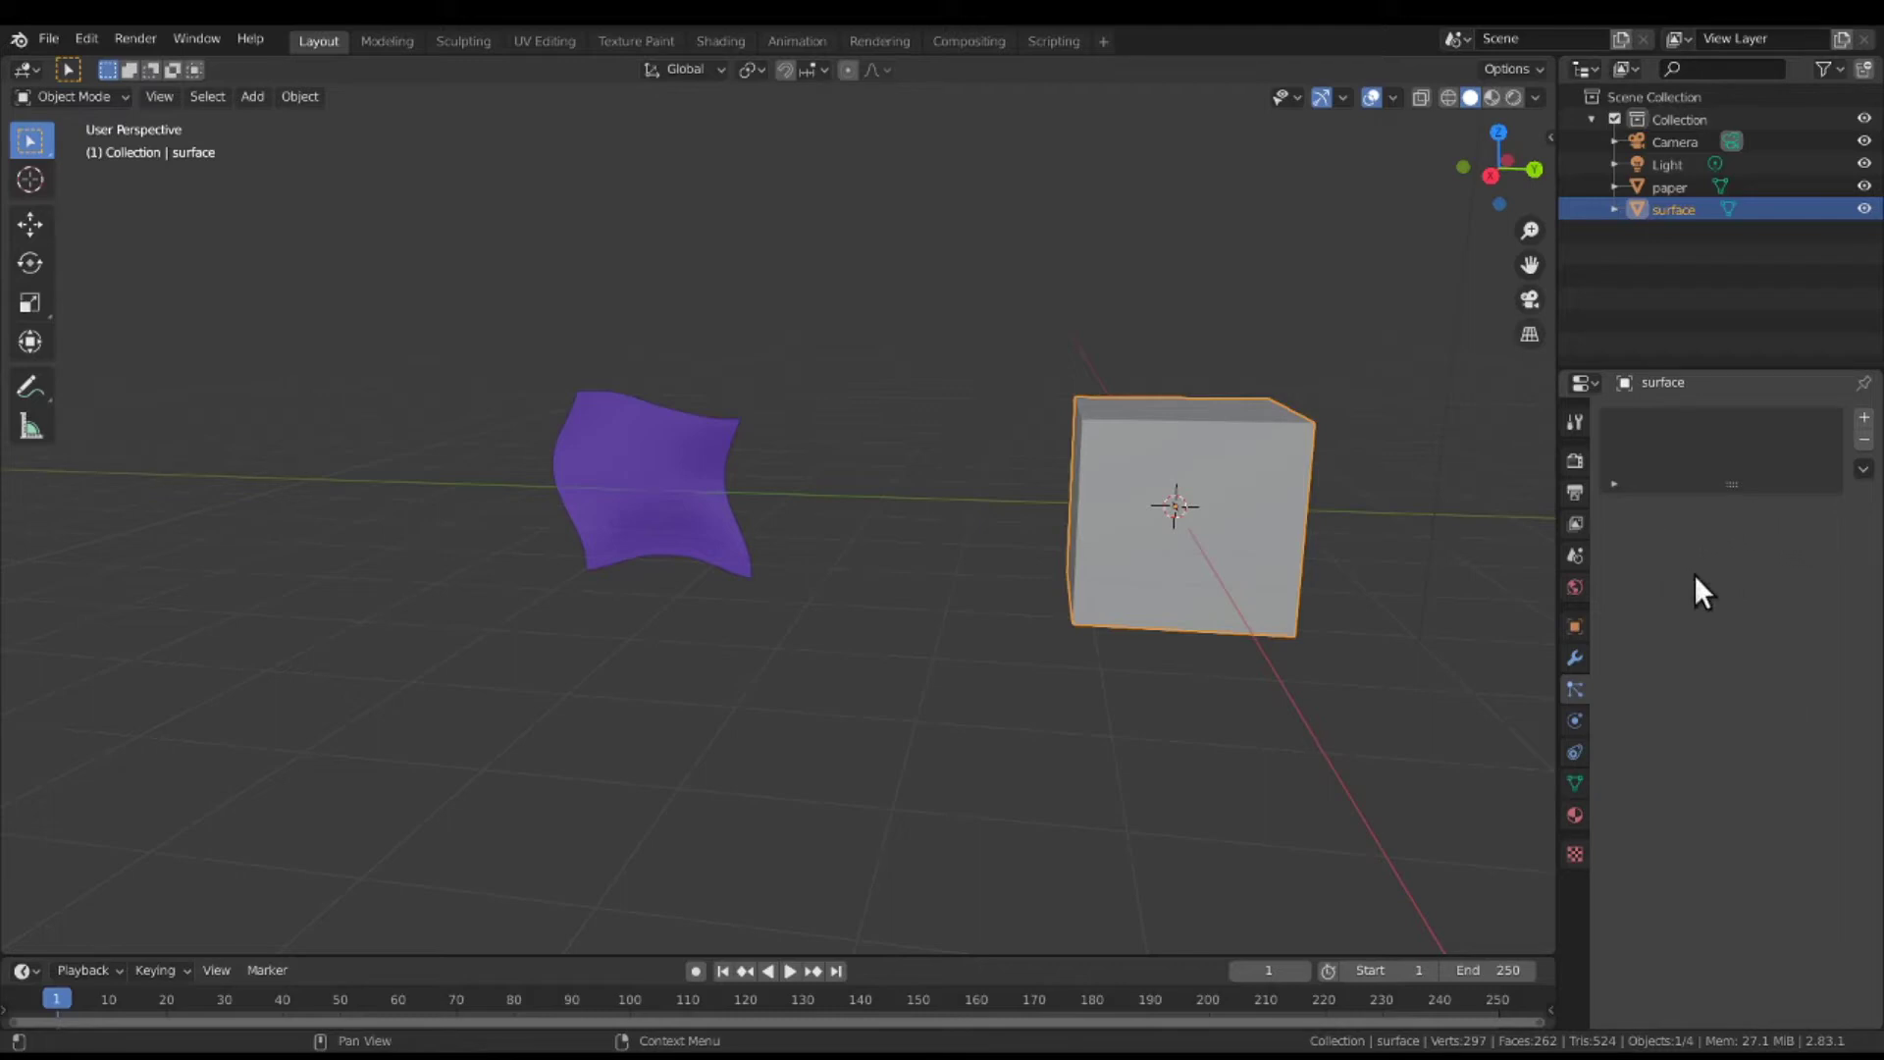
{"action": "left_click", "coordinate": [1866, 418]}
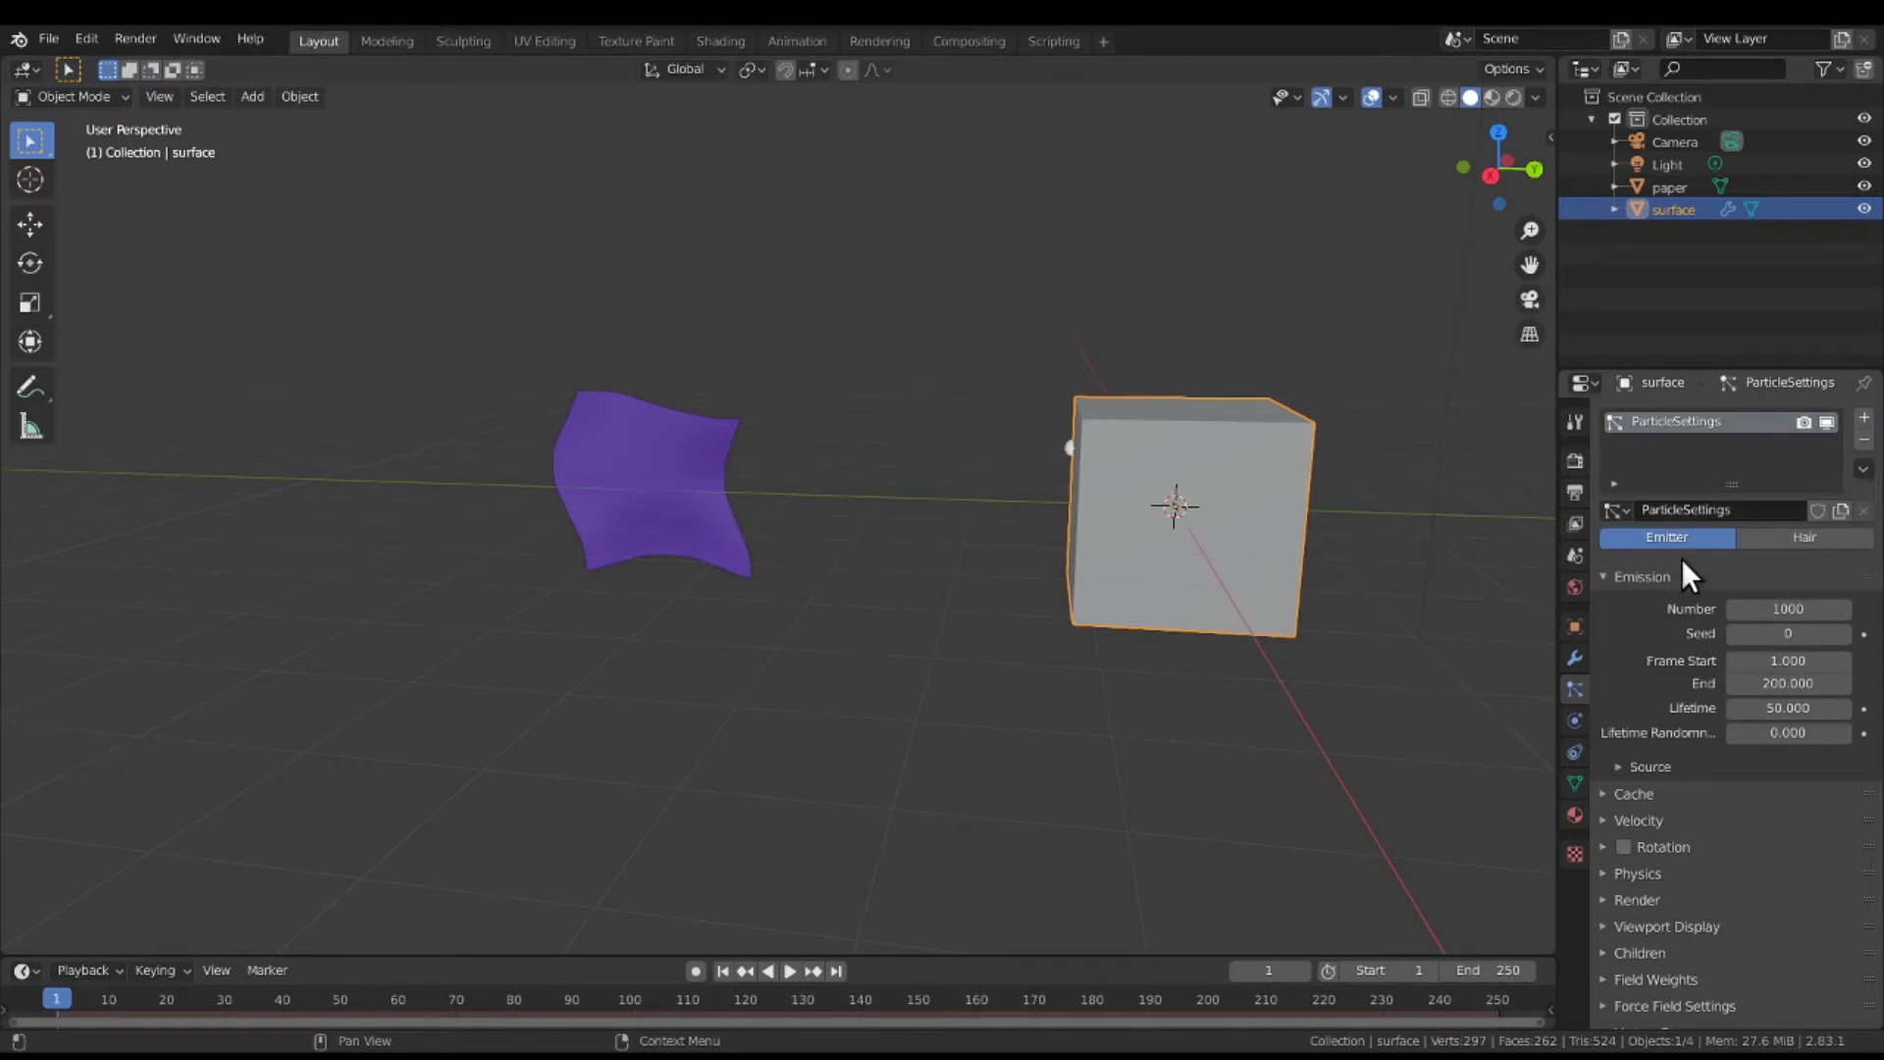
Expand the particle system's Render settings and play the animation to preview the emission.
{"action": "left_click", "coordinate": [1651, 577]}
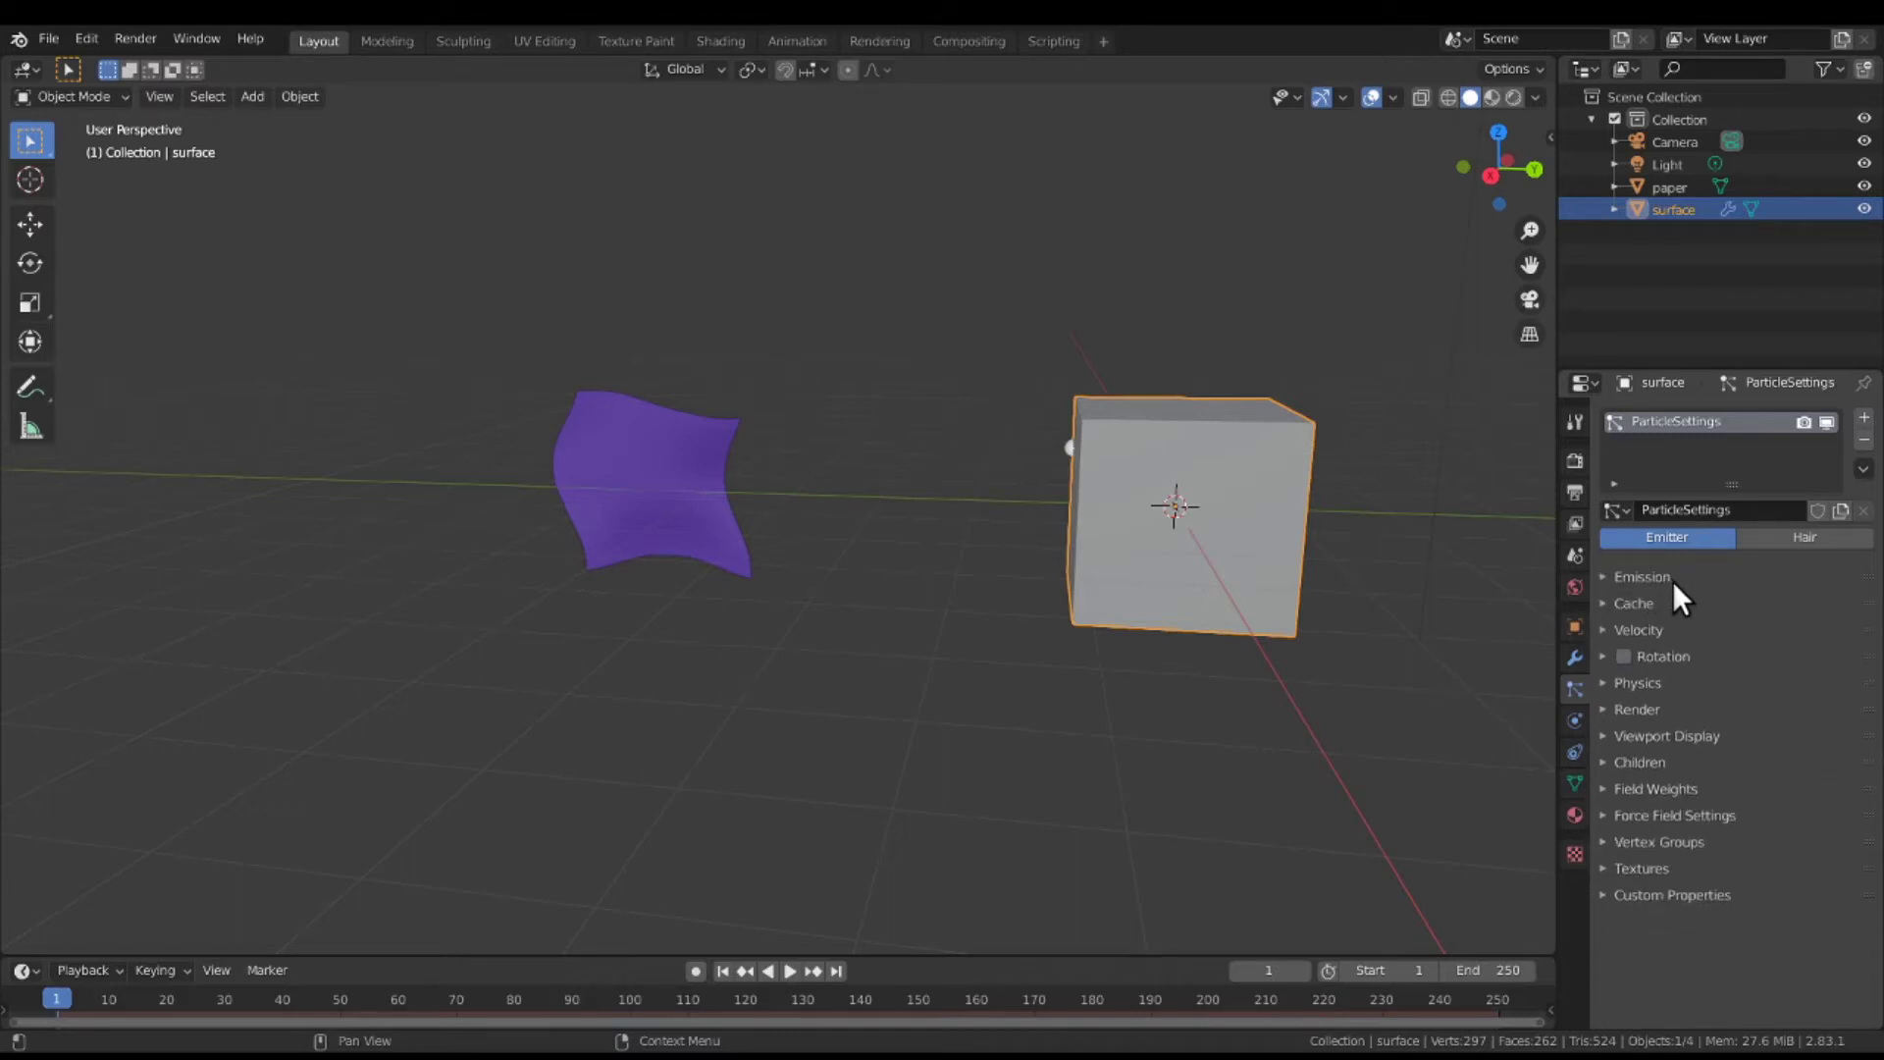
{"action": "left_click", "coordinate": [1669, 711]}
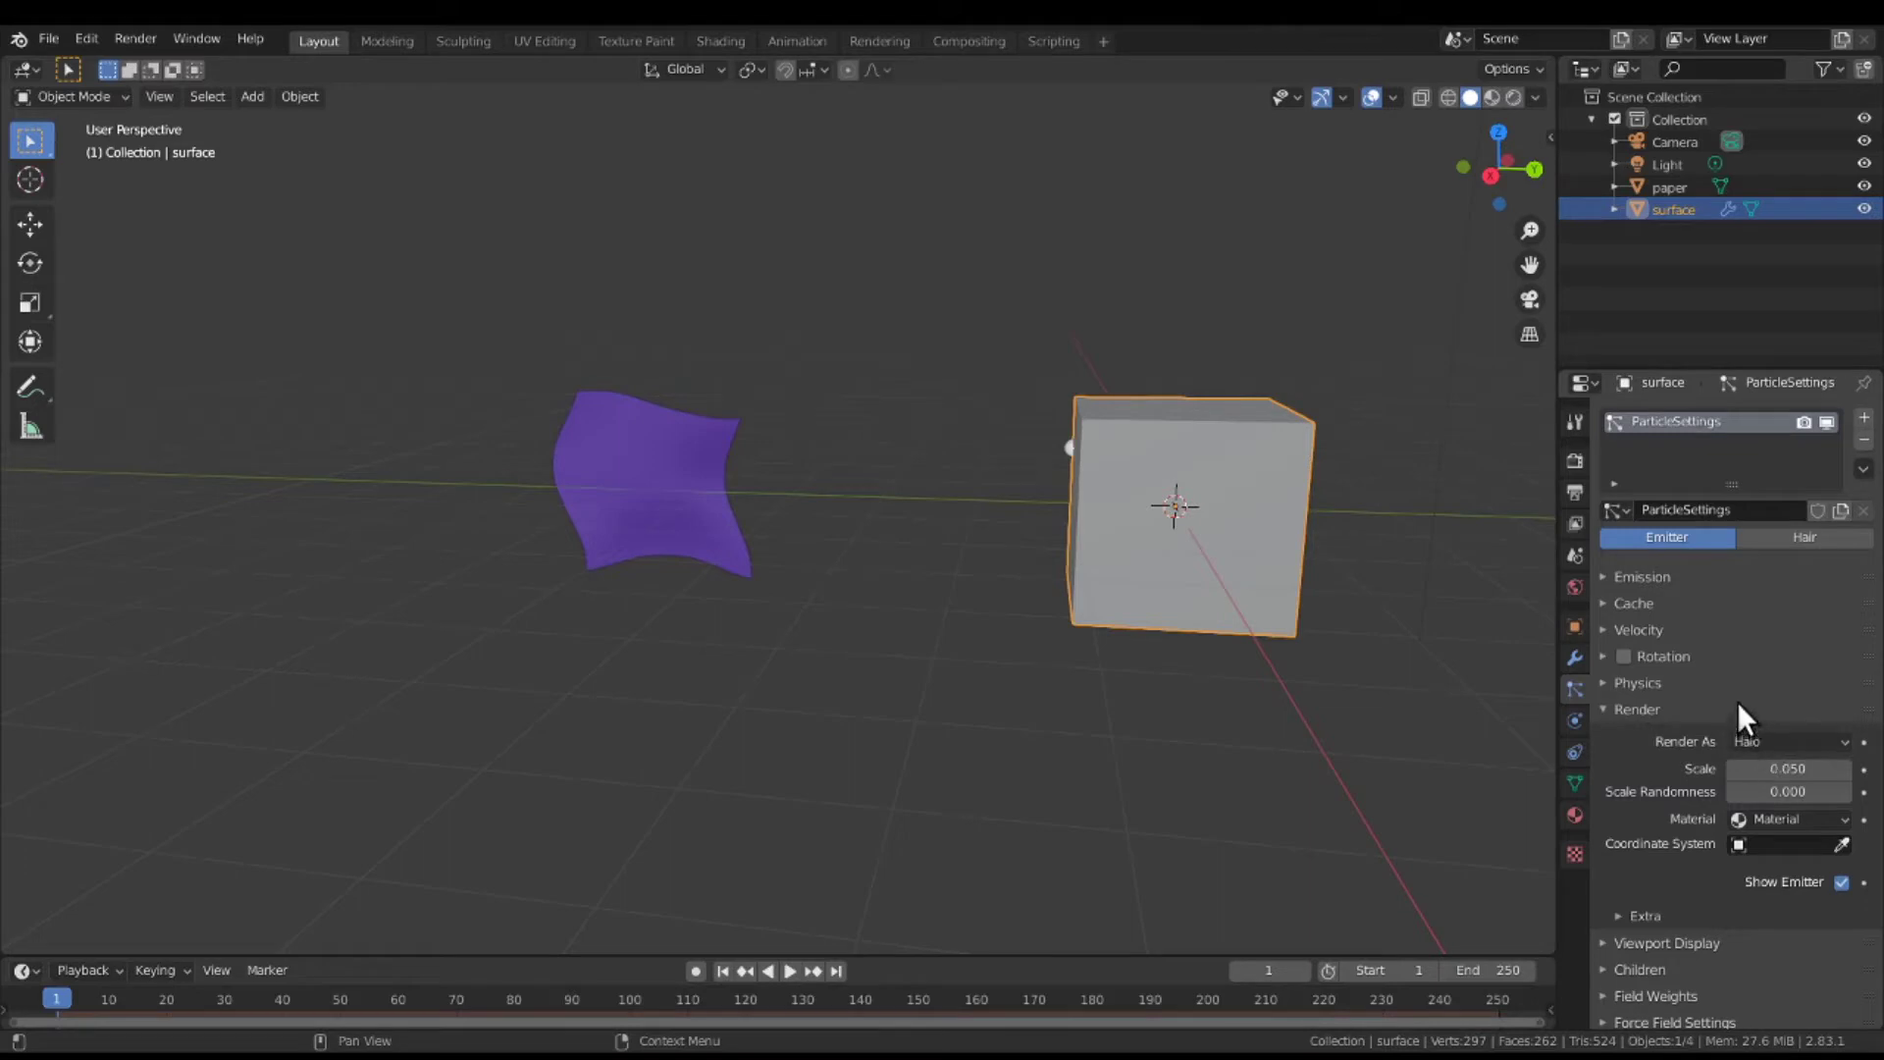
{"action": "left_click", "coordinate": [789, 971]}
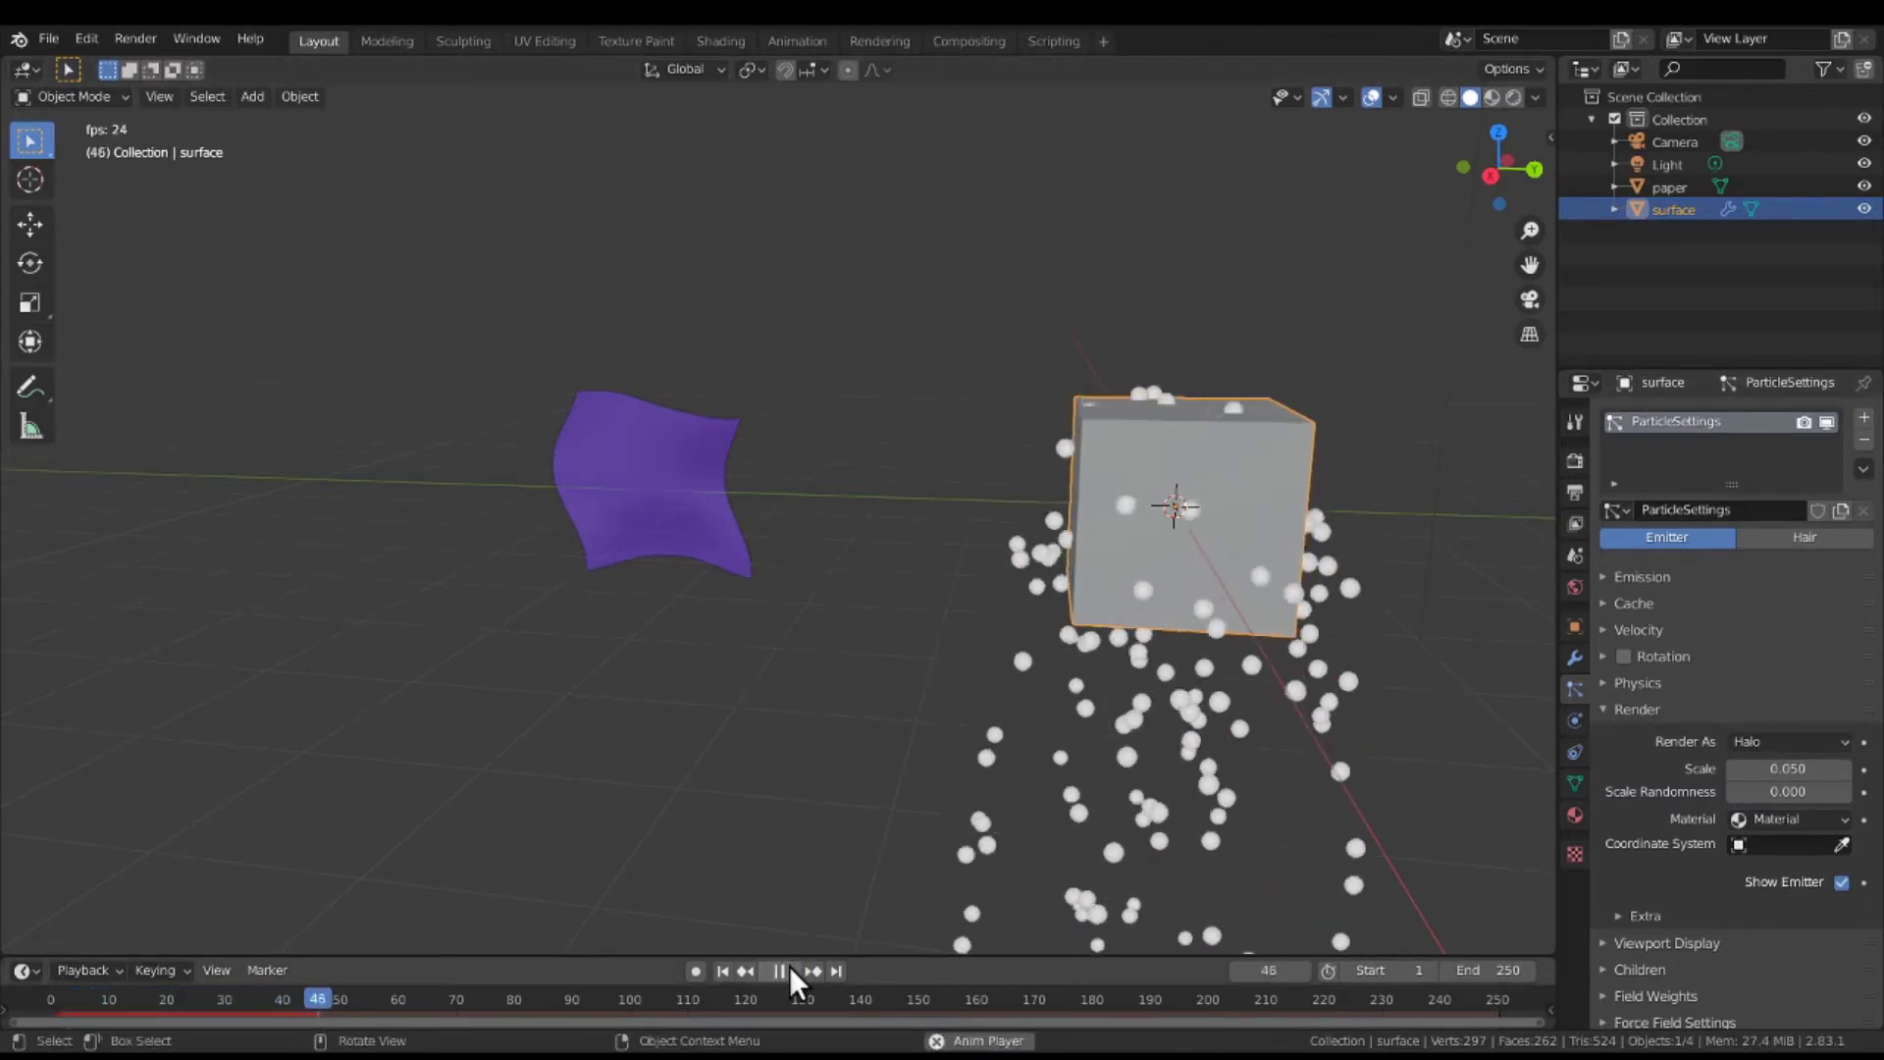
Set the particles' scale randomness to 0.415 and their scale to 0.001.
{"action": "left_click_drag", "start_coordinate": [1785, 770], "coordinate": [1863, 792]}
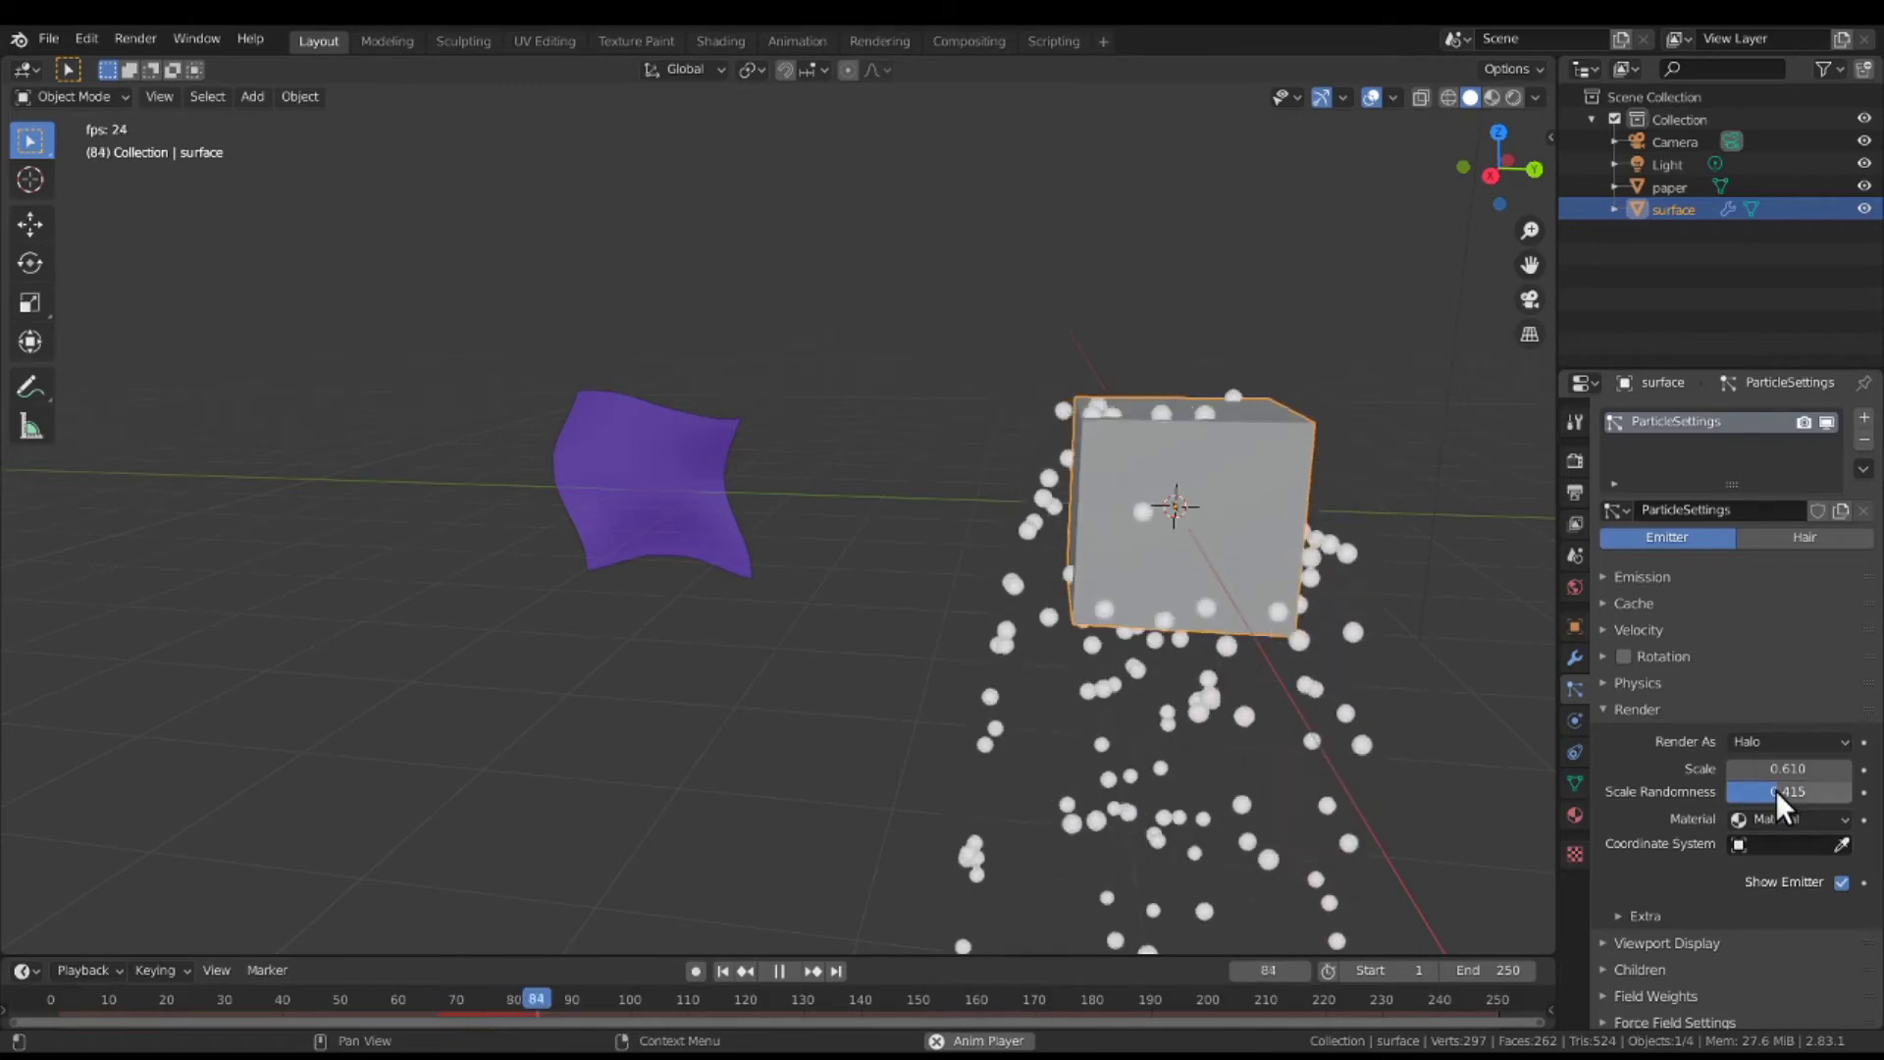
{"action": "scroll", "coordinate": [1776, 782], "scroll_direction": "down", "scroll_amount": 1}
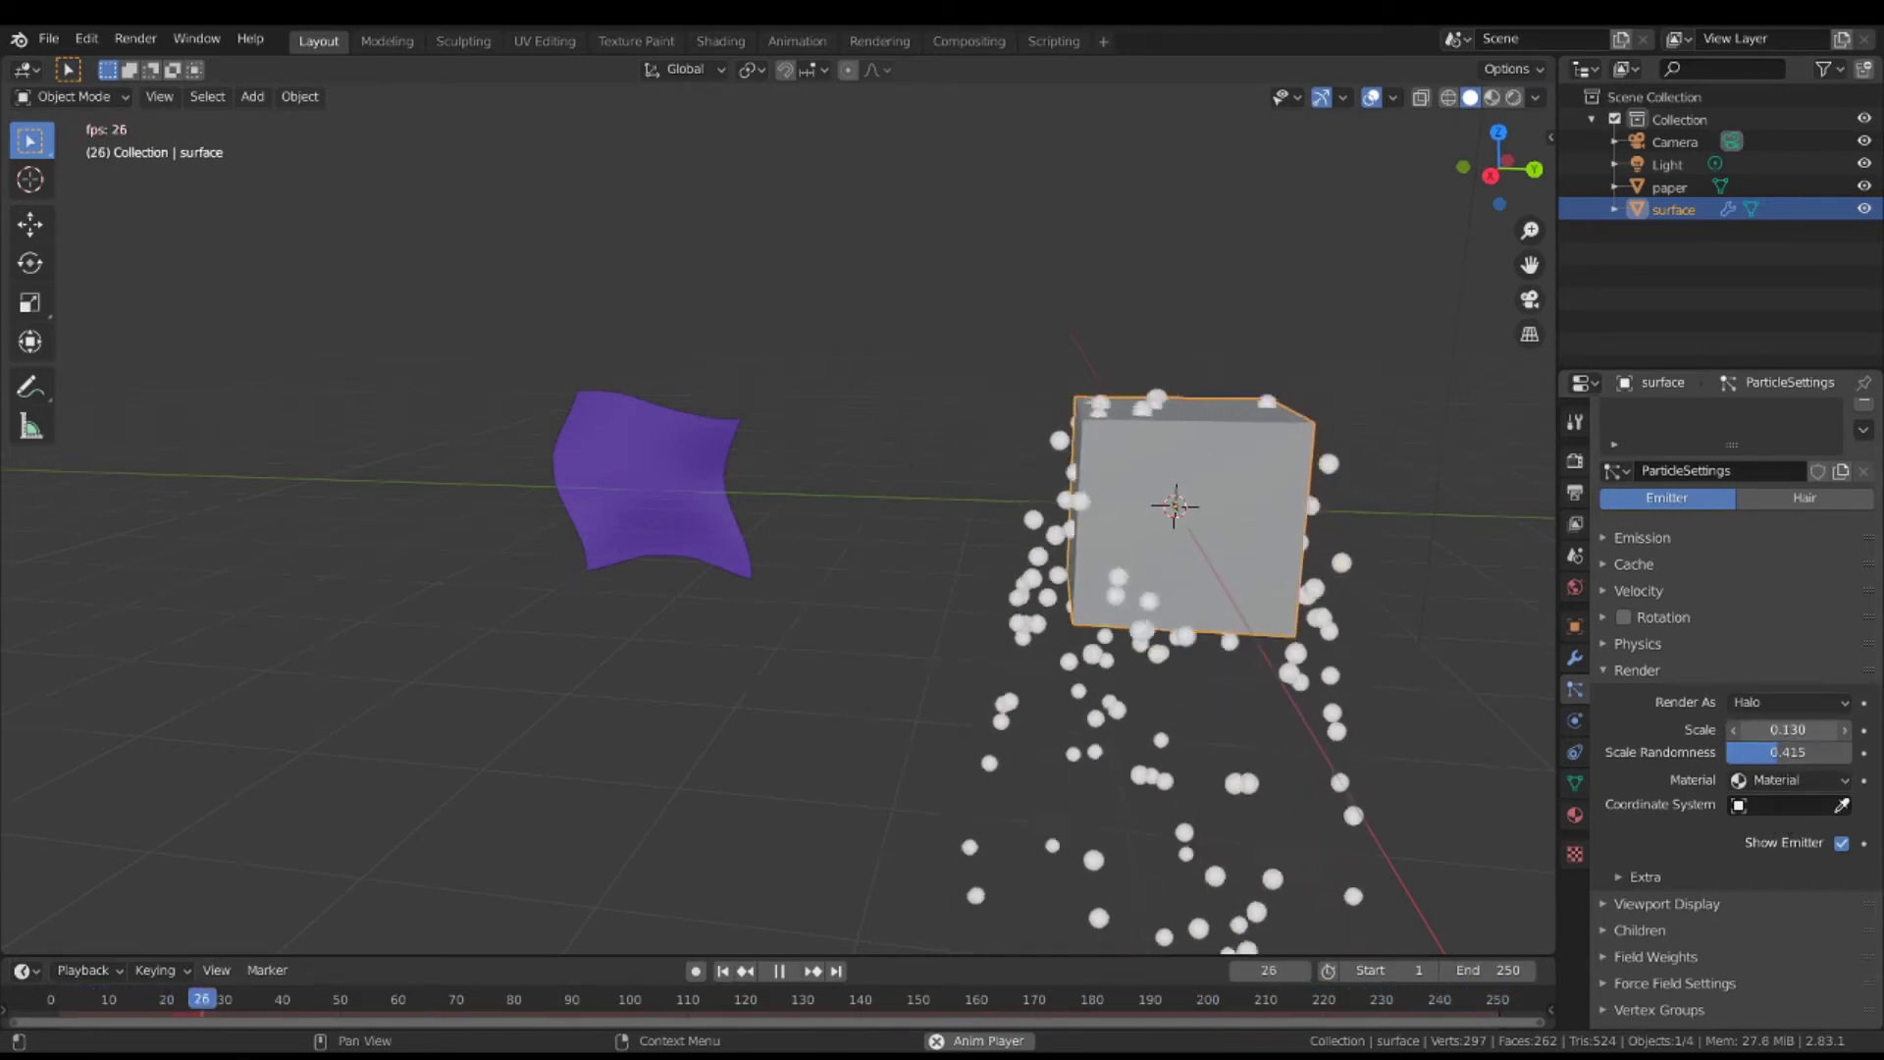
{"action": "left_click", "coordinate": [1845, 731]}
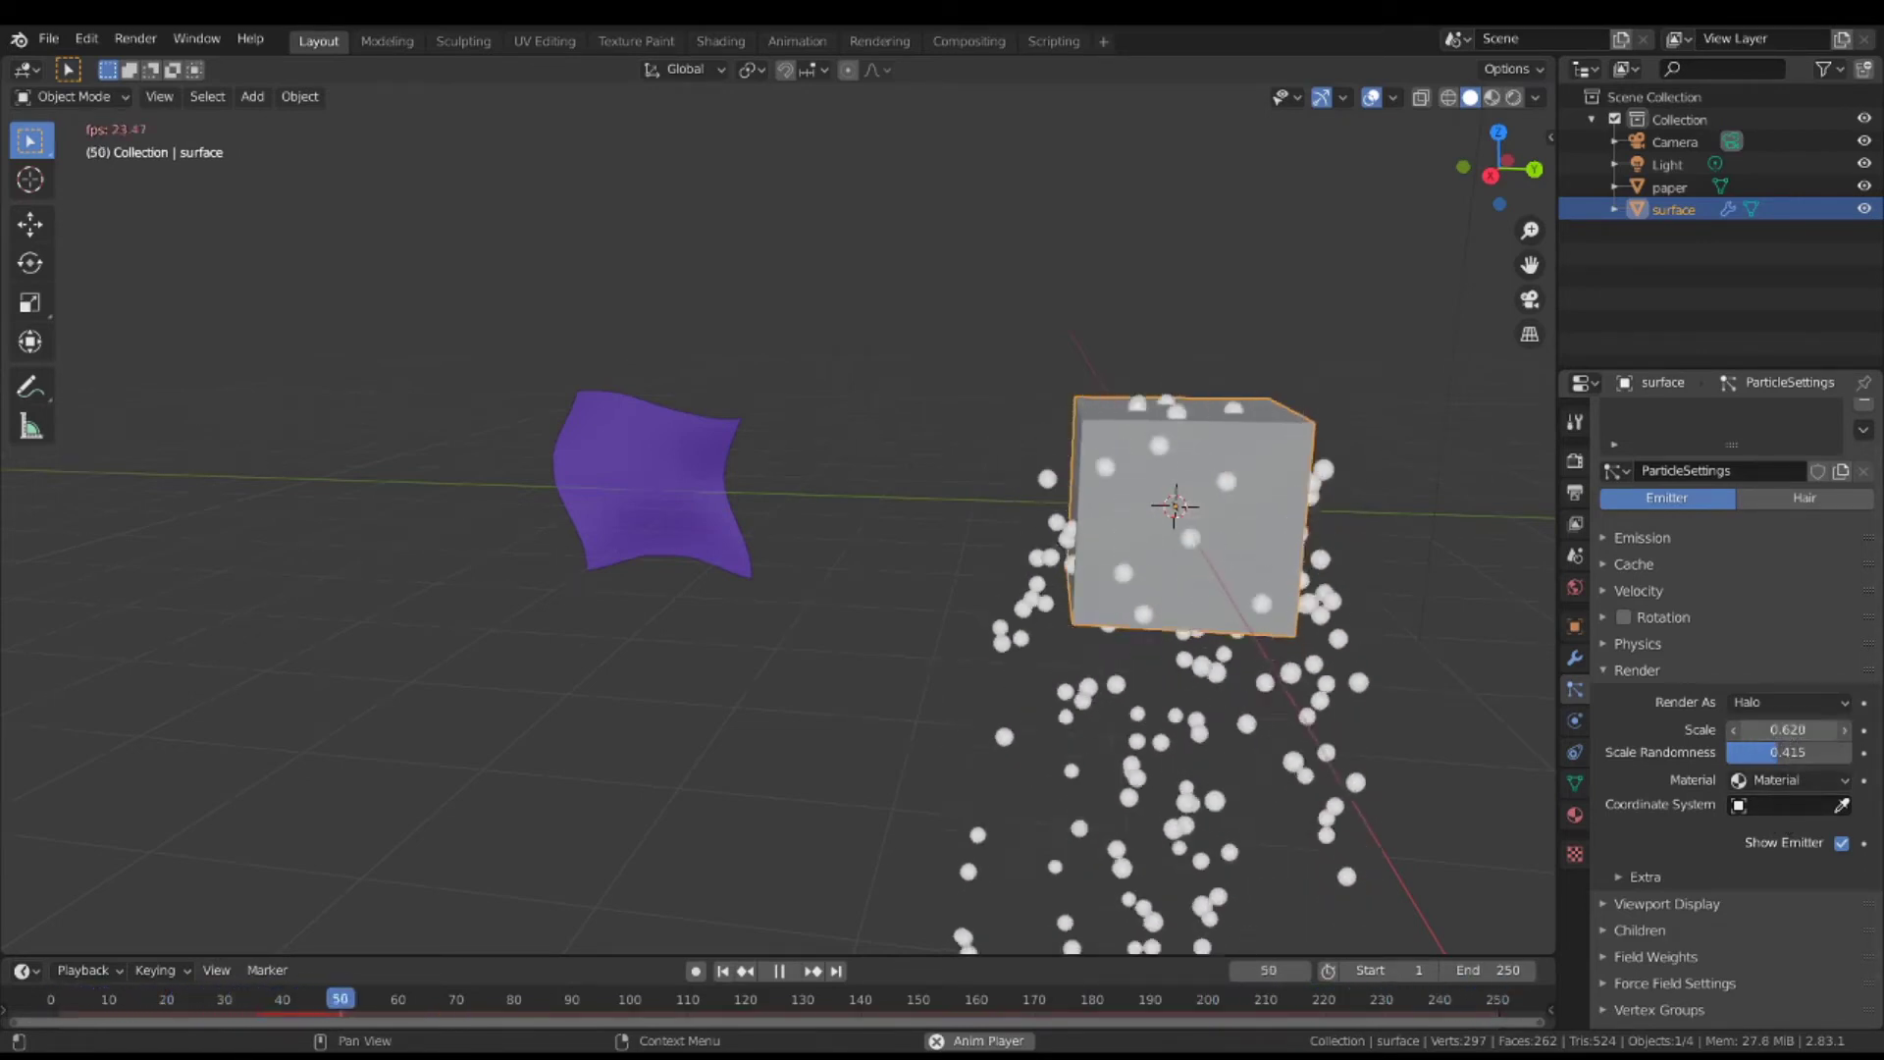
{"action": "left_click", "coordinate": [1787, 730]}
{"action": "type", "text": "0"}
{"action": "key", "text": "Return"}
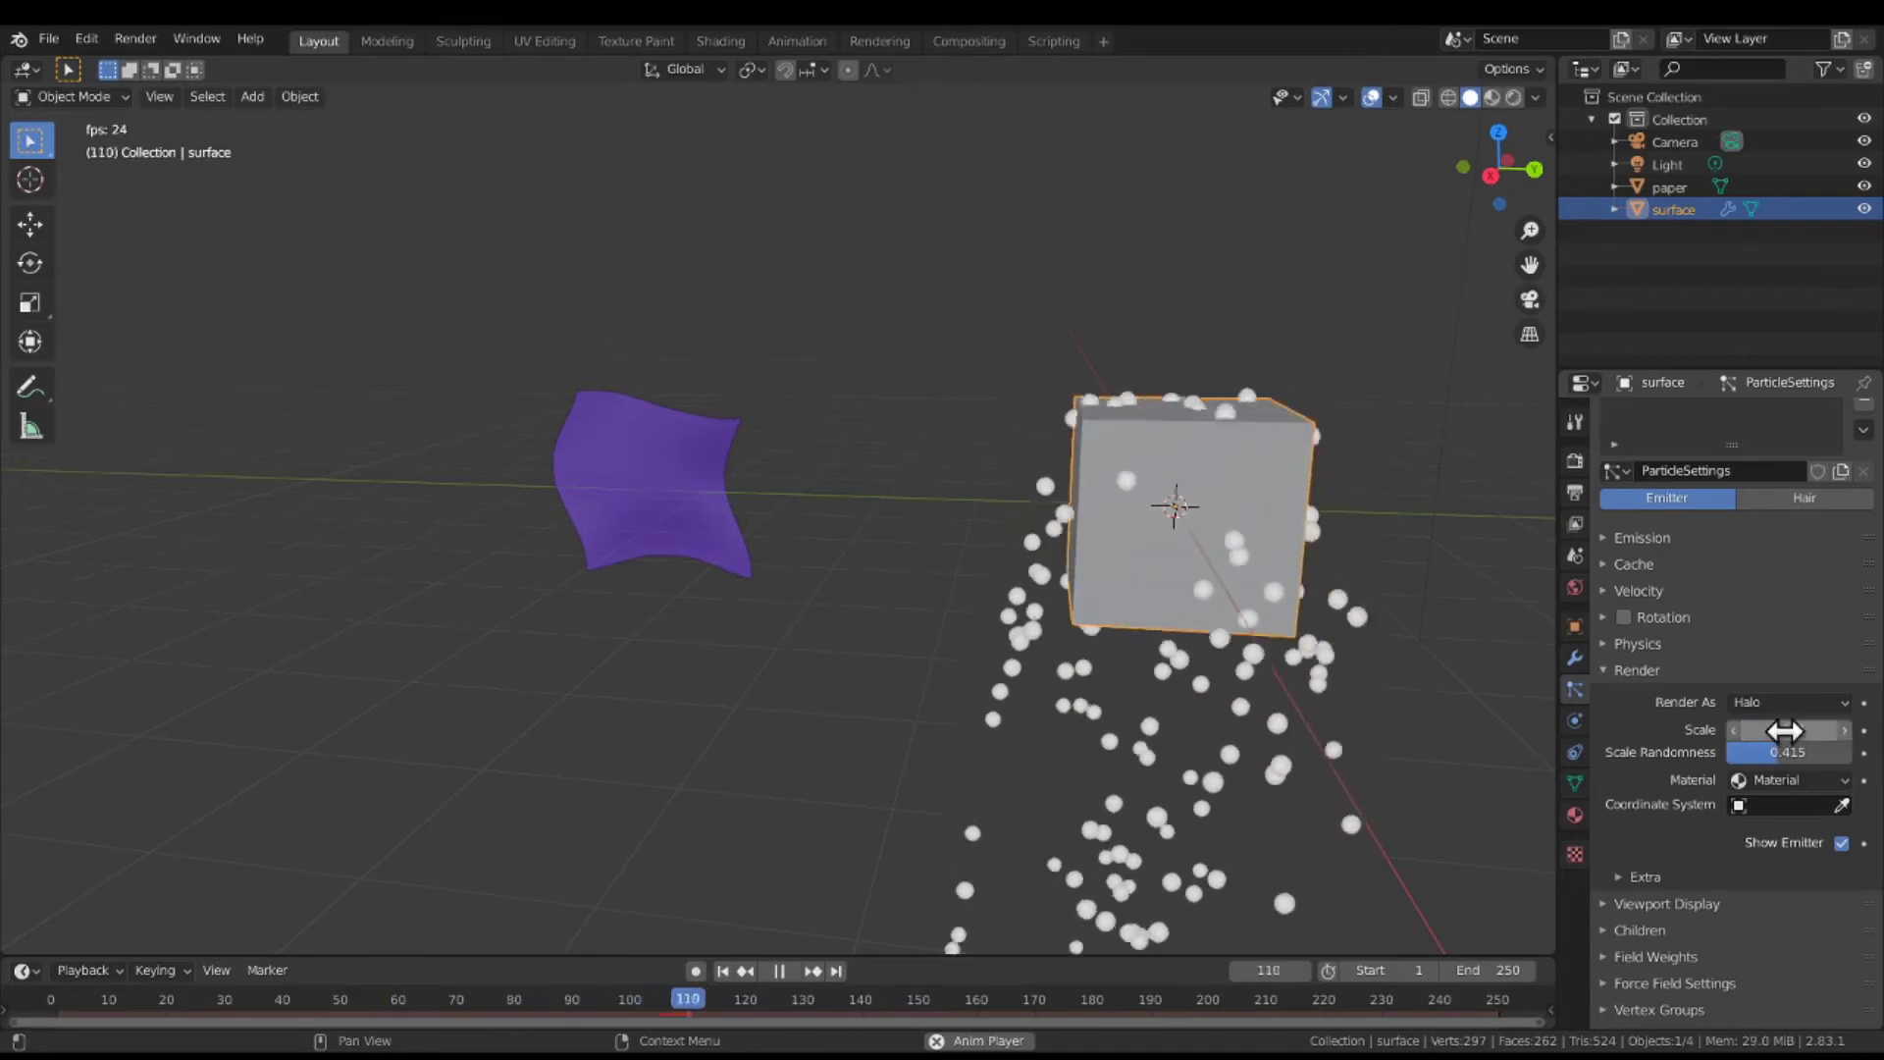
{"action": "left_click", "coordinate": [1790, 779]}
{"action": "left_click", "coordinate": [1770, 781]}
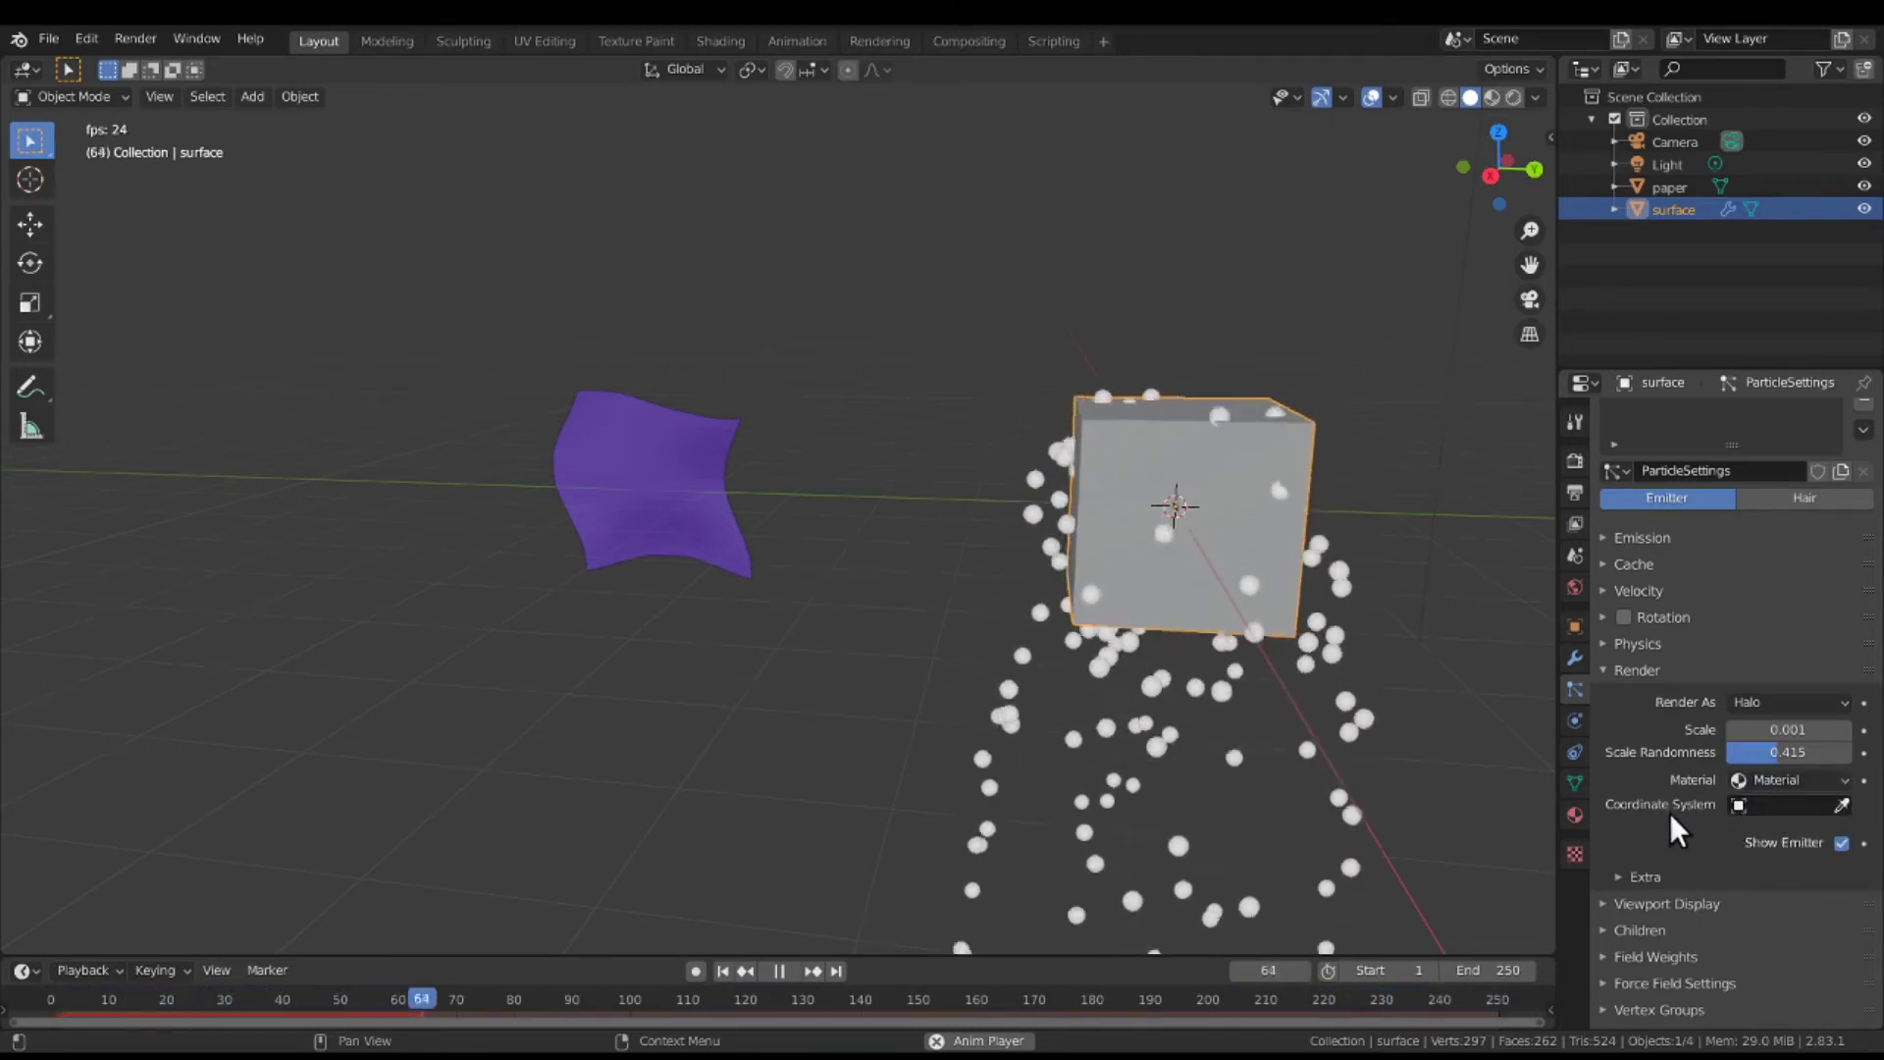
{"action": "scroll", "coordinate": [1671, 811], "scroll_direction": "down", "scroll_amount": 2}
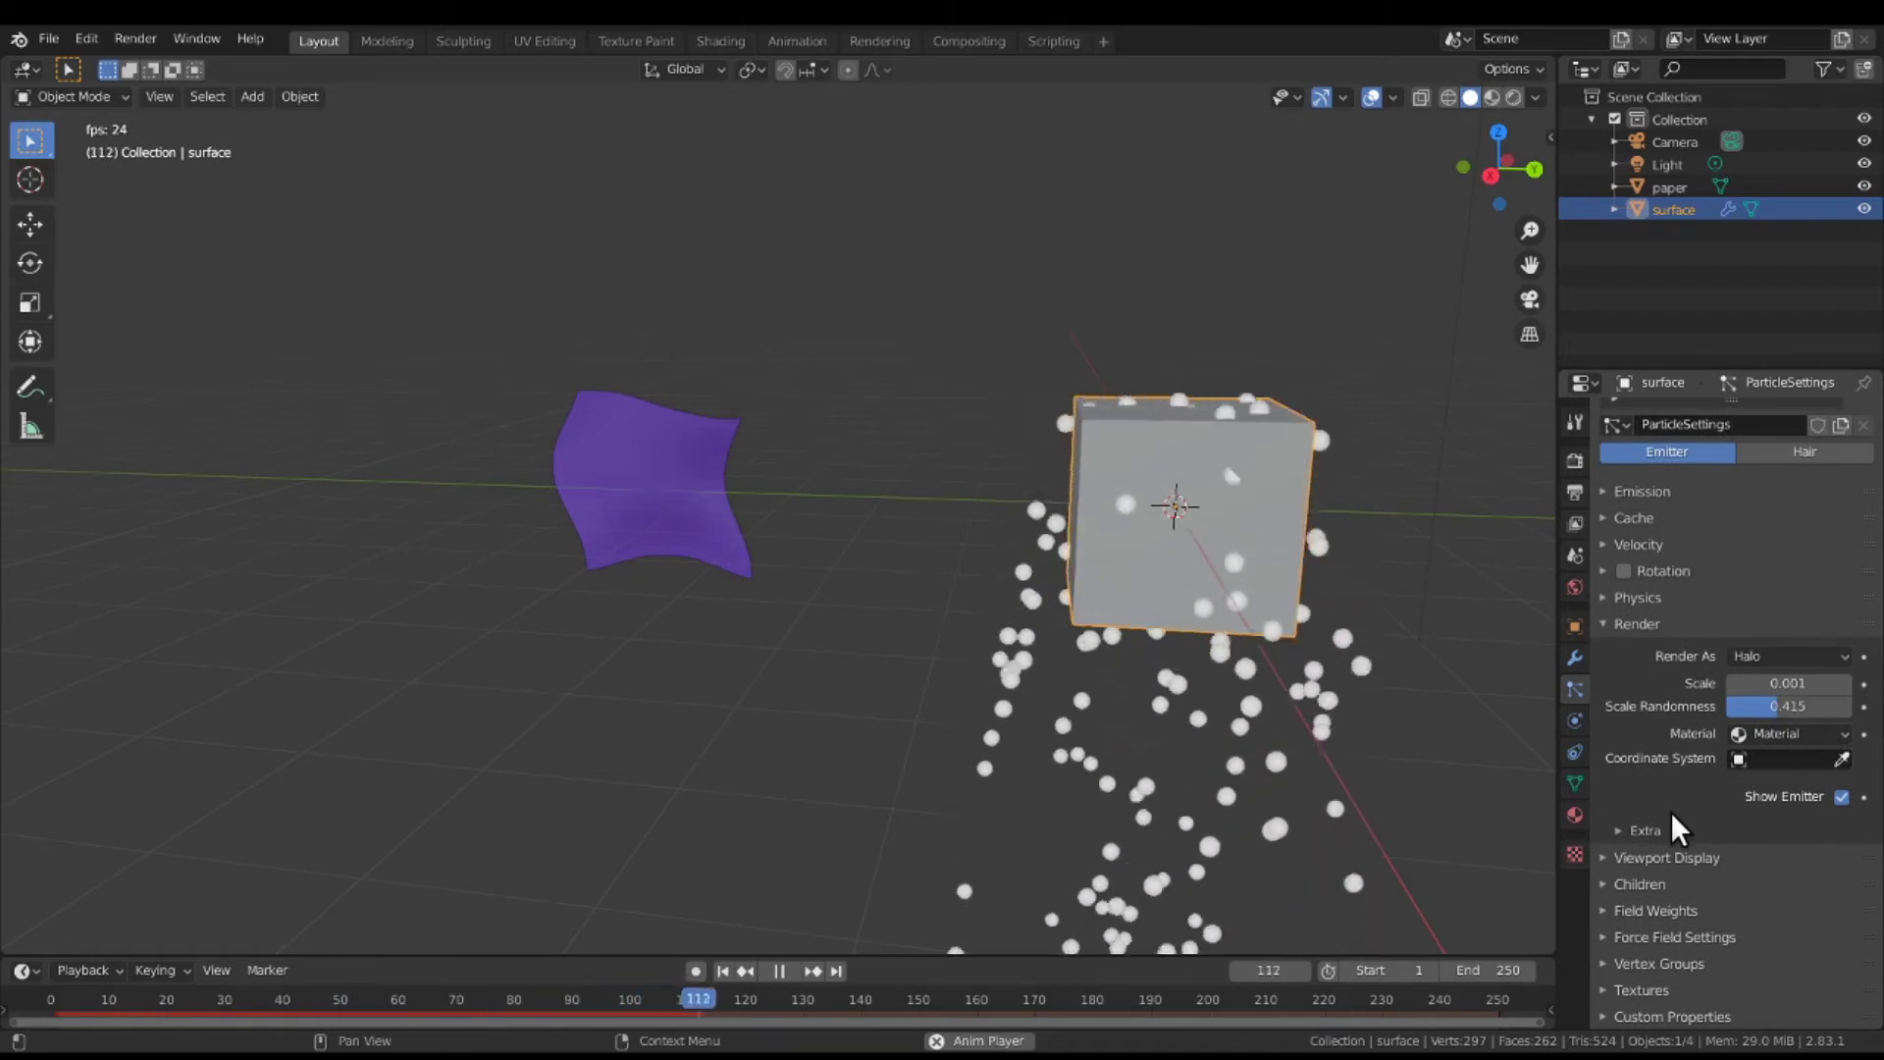
{"action": "scroll", "coordinate": [1670, 811], "scroll_direction": "up", "scroll_amount": 4}
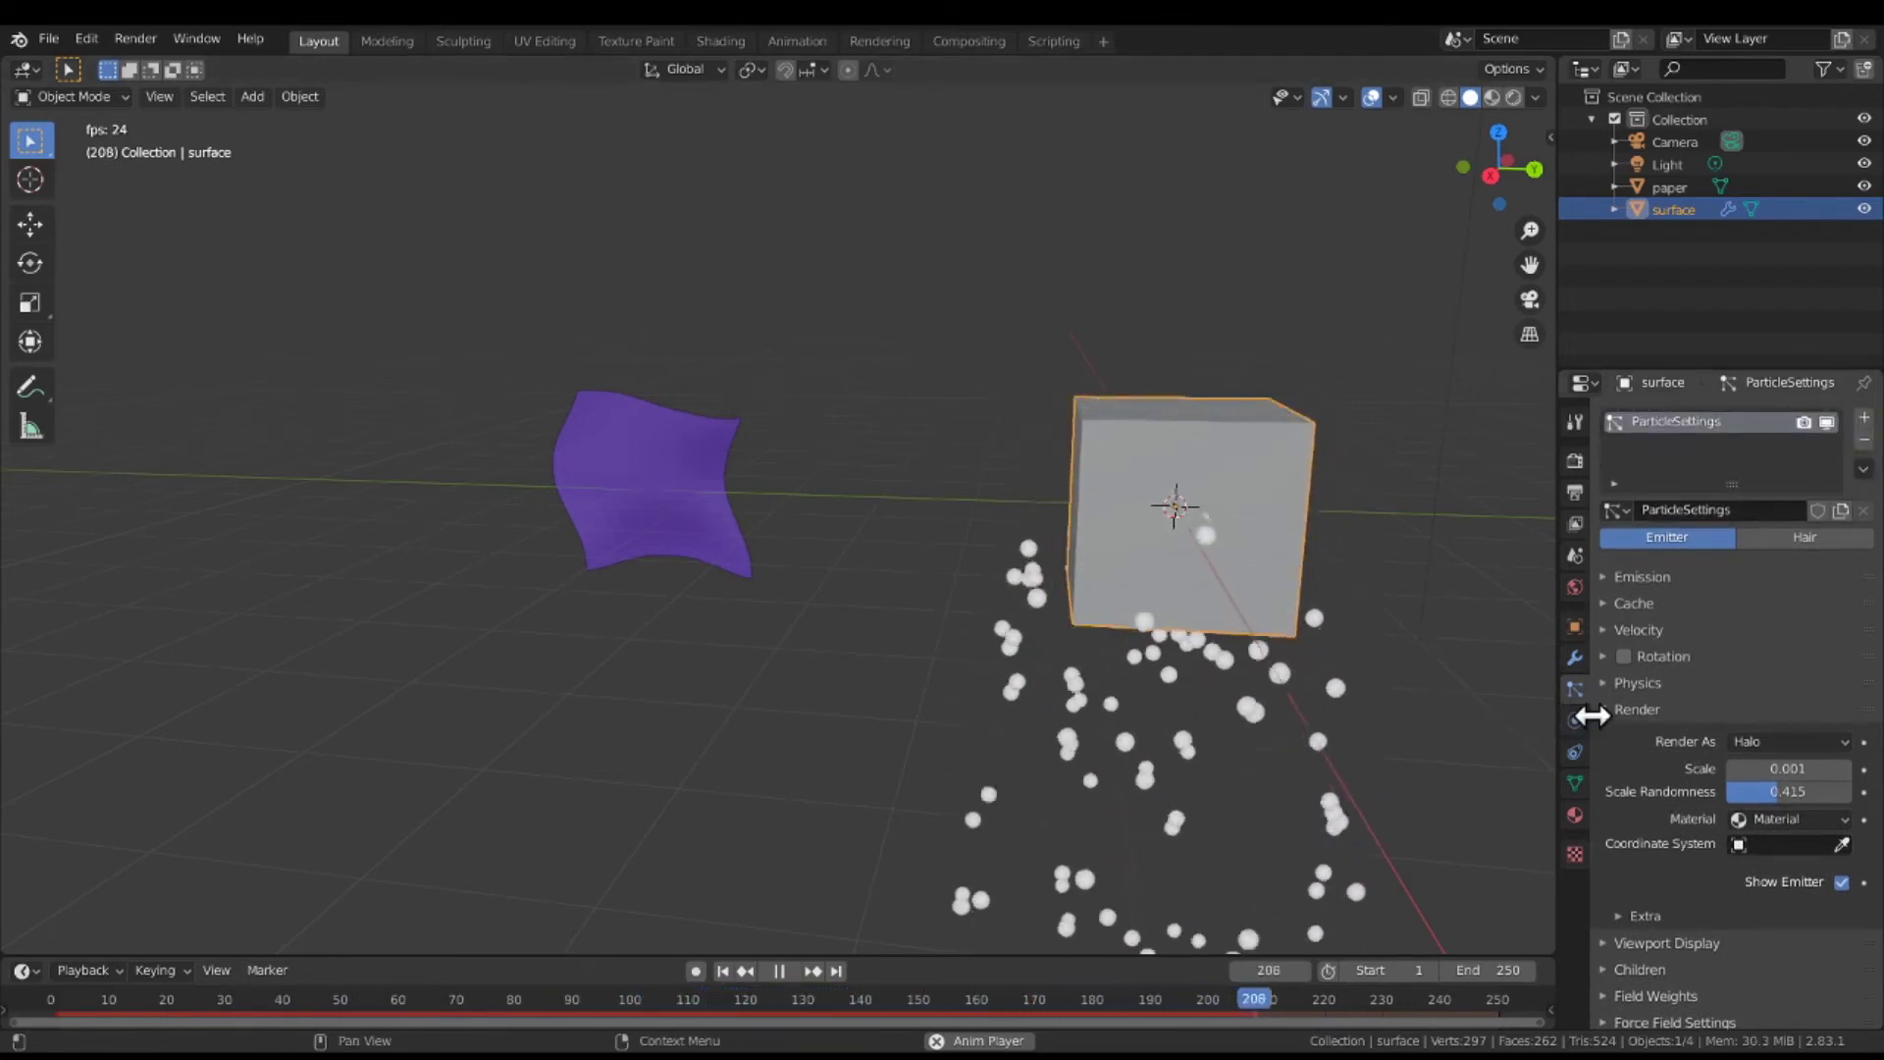
Render the particles as Object, using the paper as the instance object.
{"action": "left_click", "coordinate": [1770, 744]}
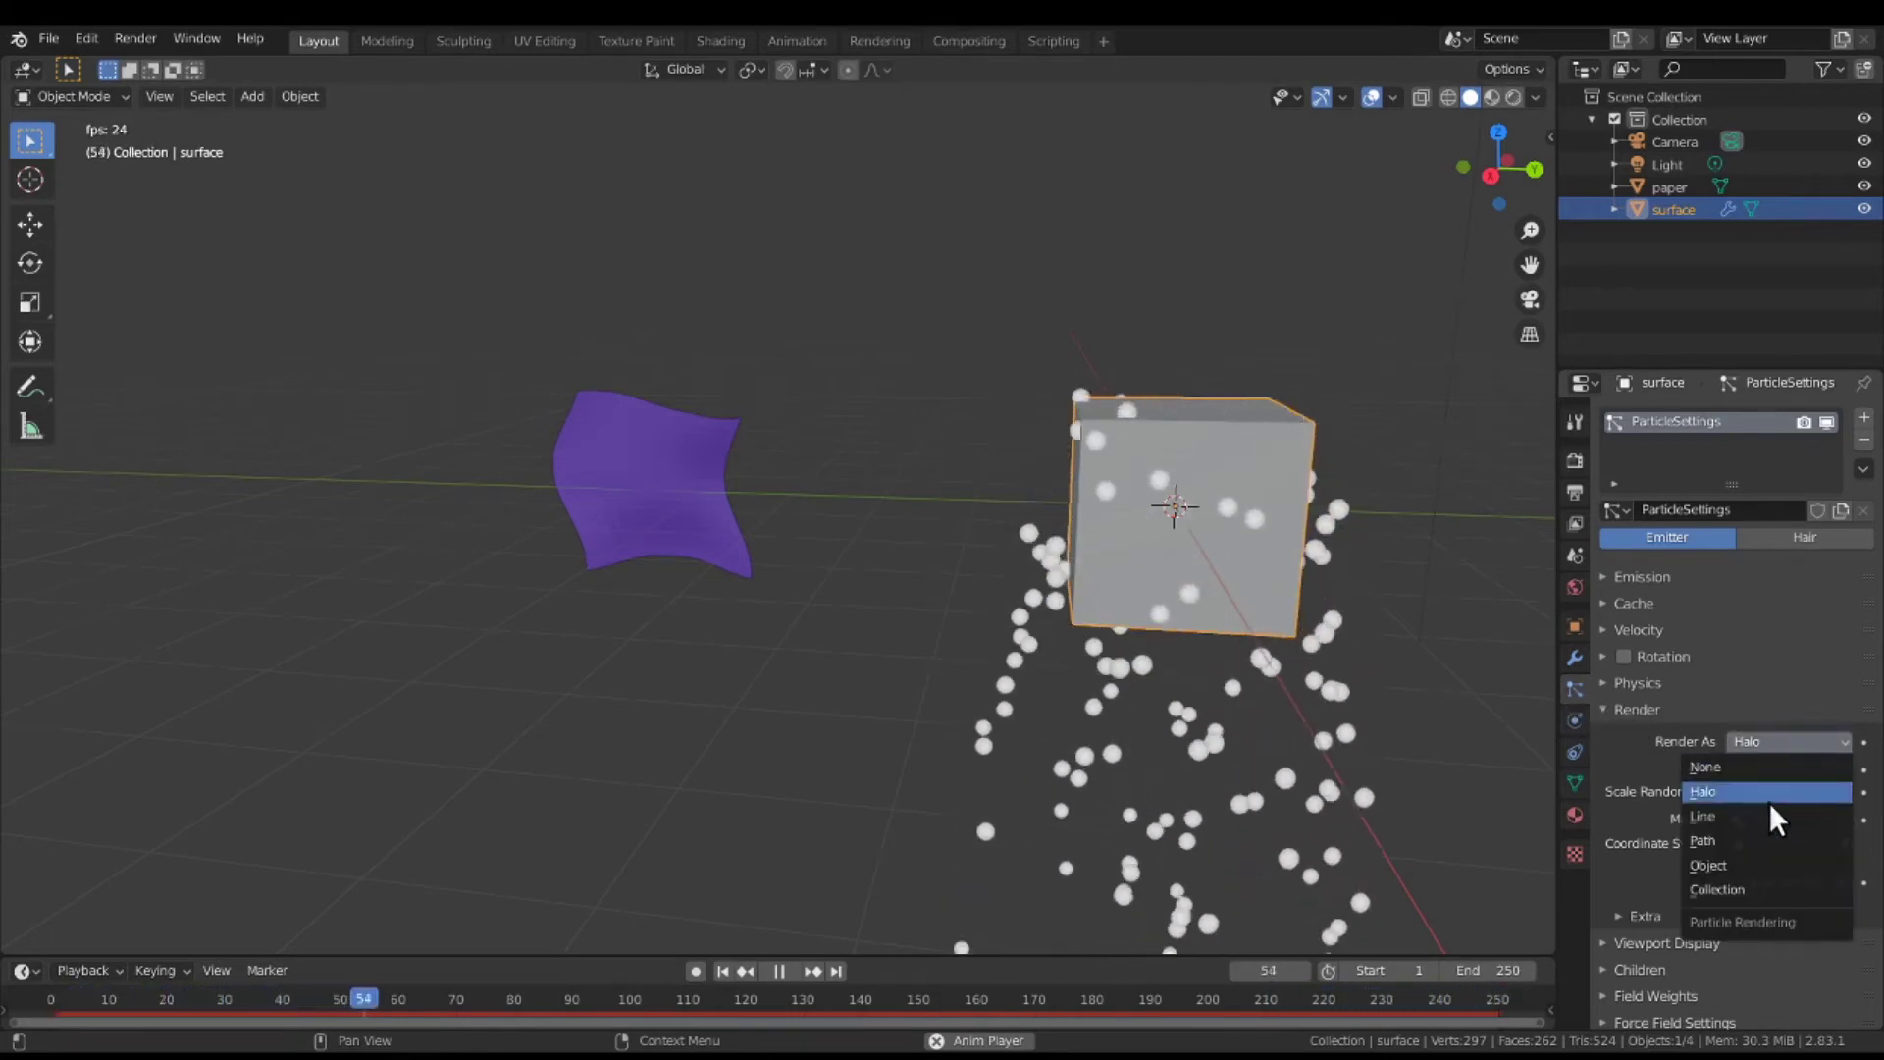
{"action": "left_click", "coordinate": [1774, 860]}
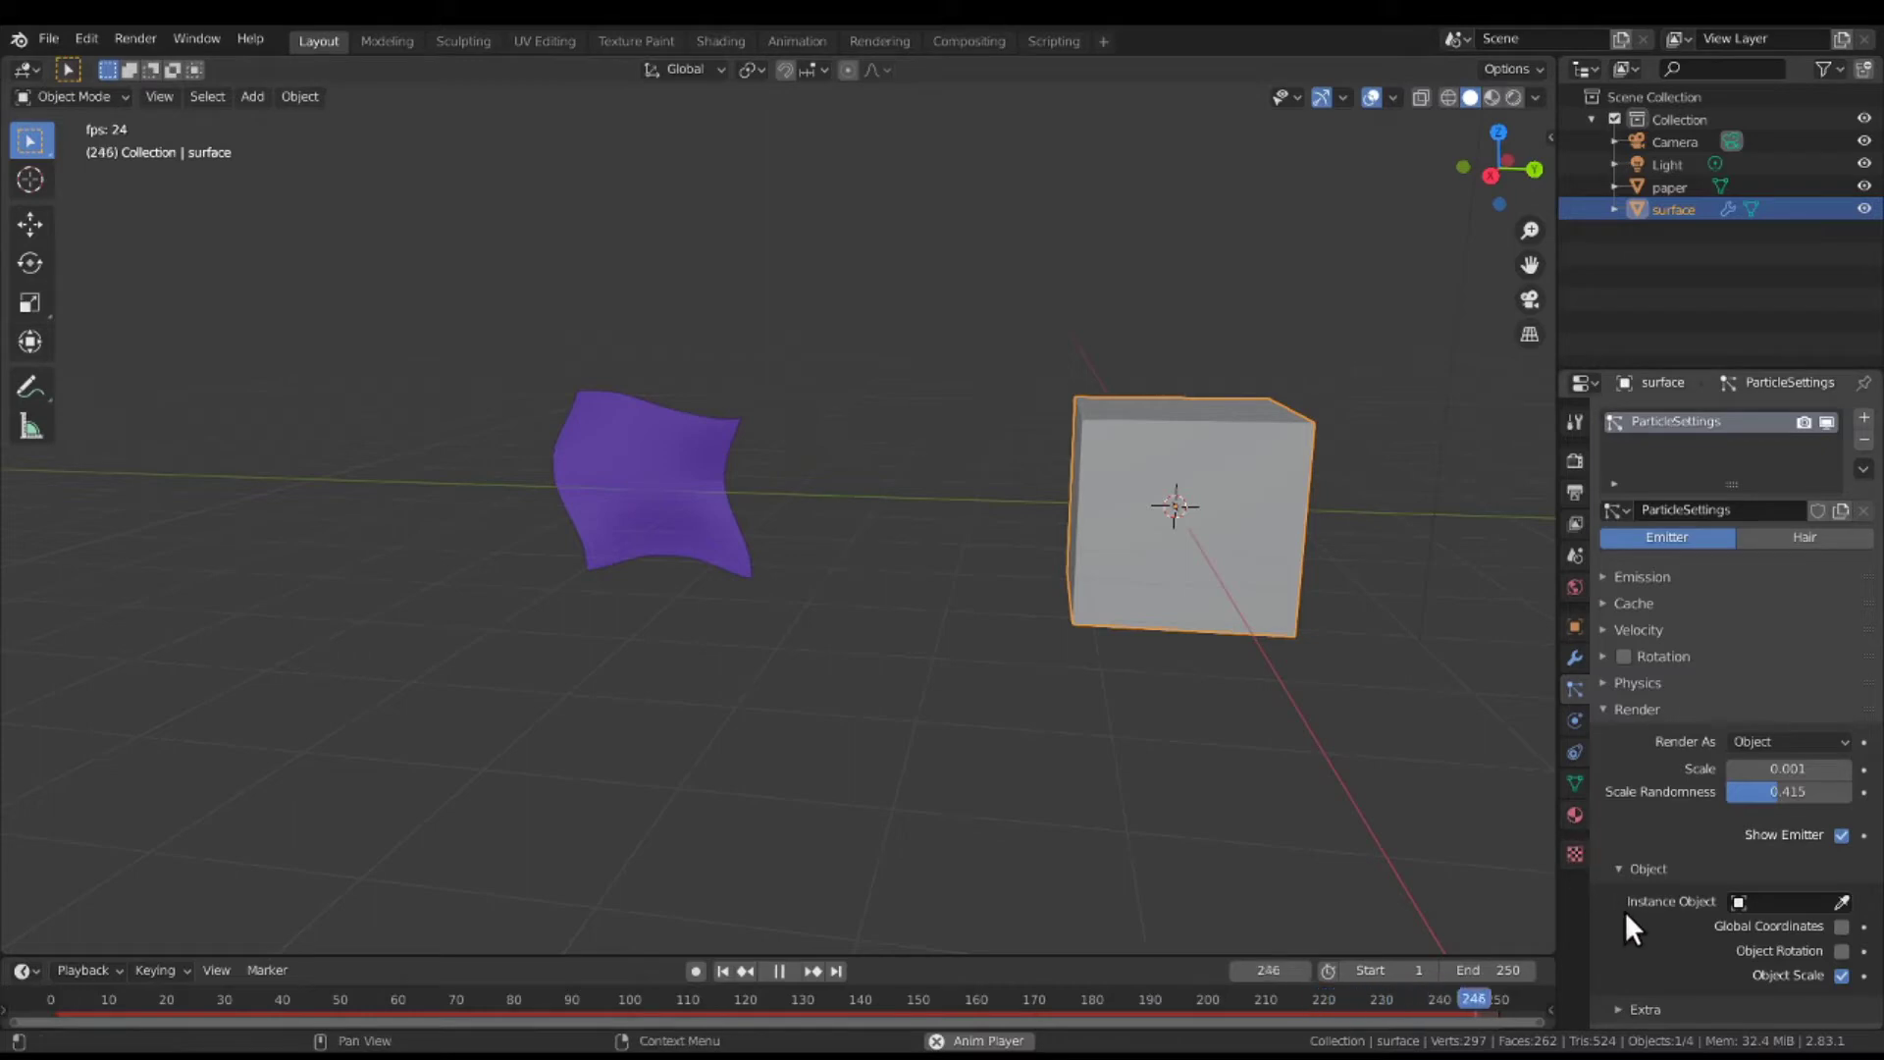
{"action": "left_click", "coordinate": [1772, 901]}
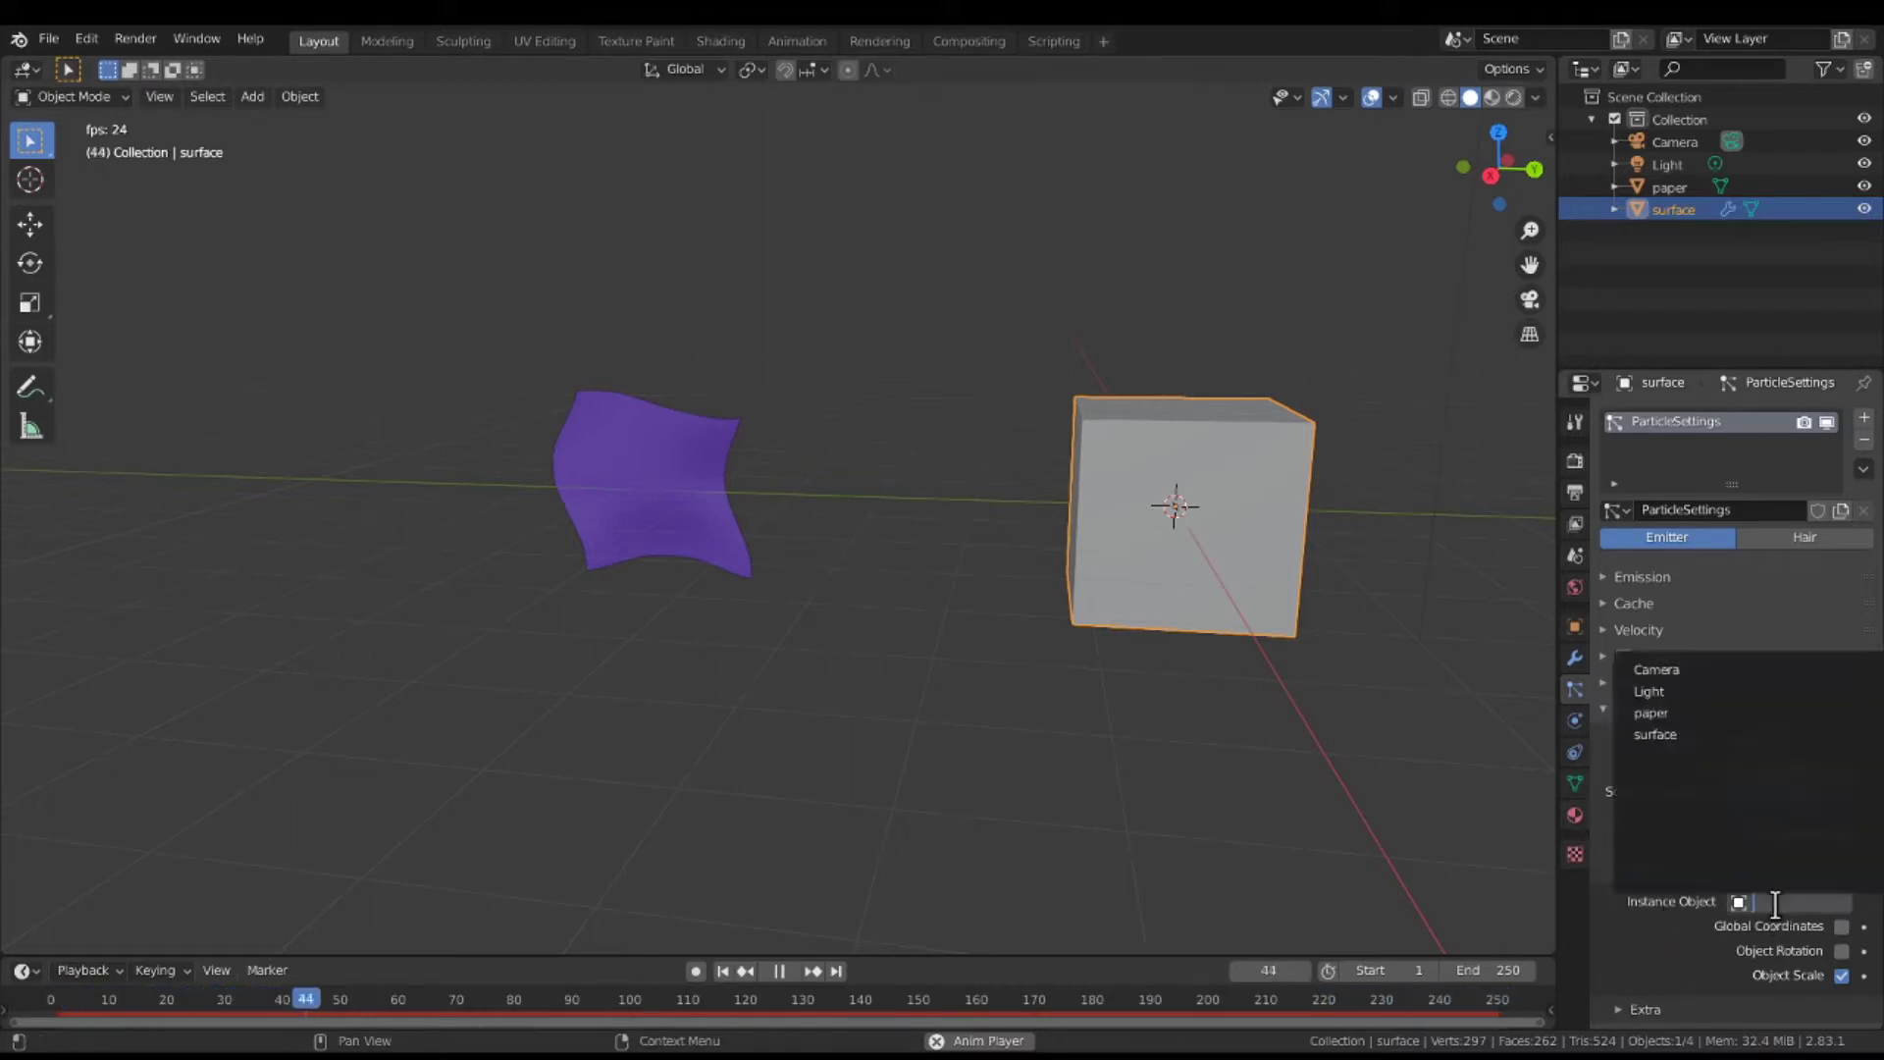
{"action": "left_click", "coordinate": [1684, 716]}
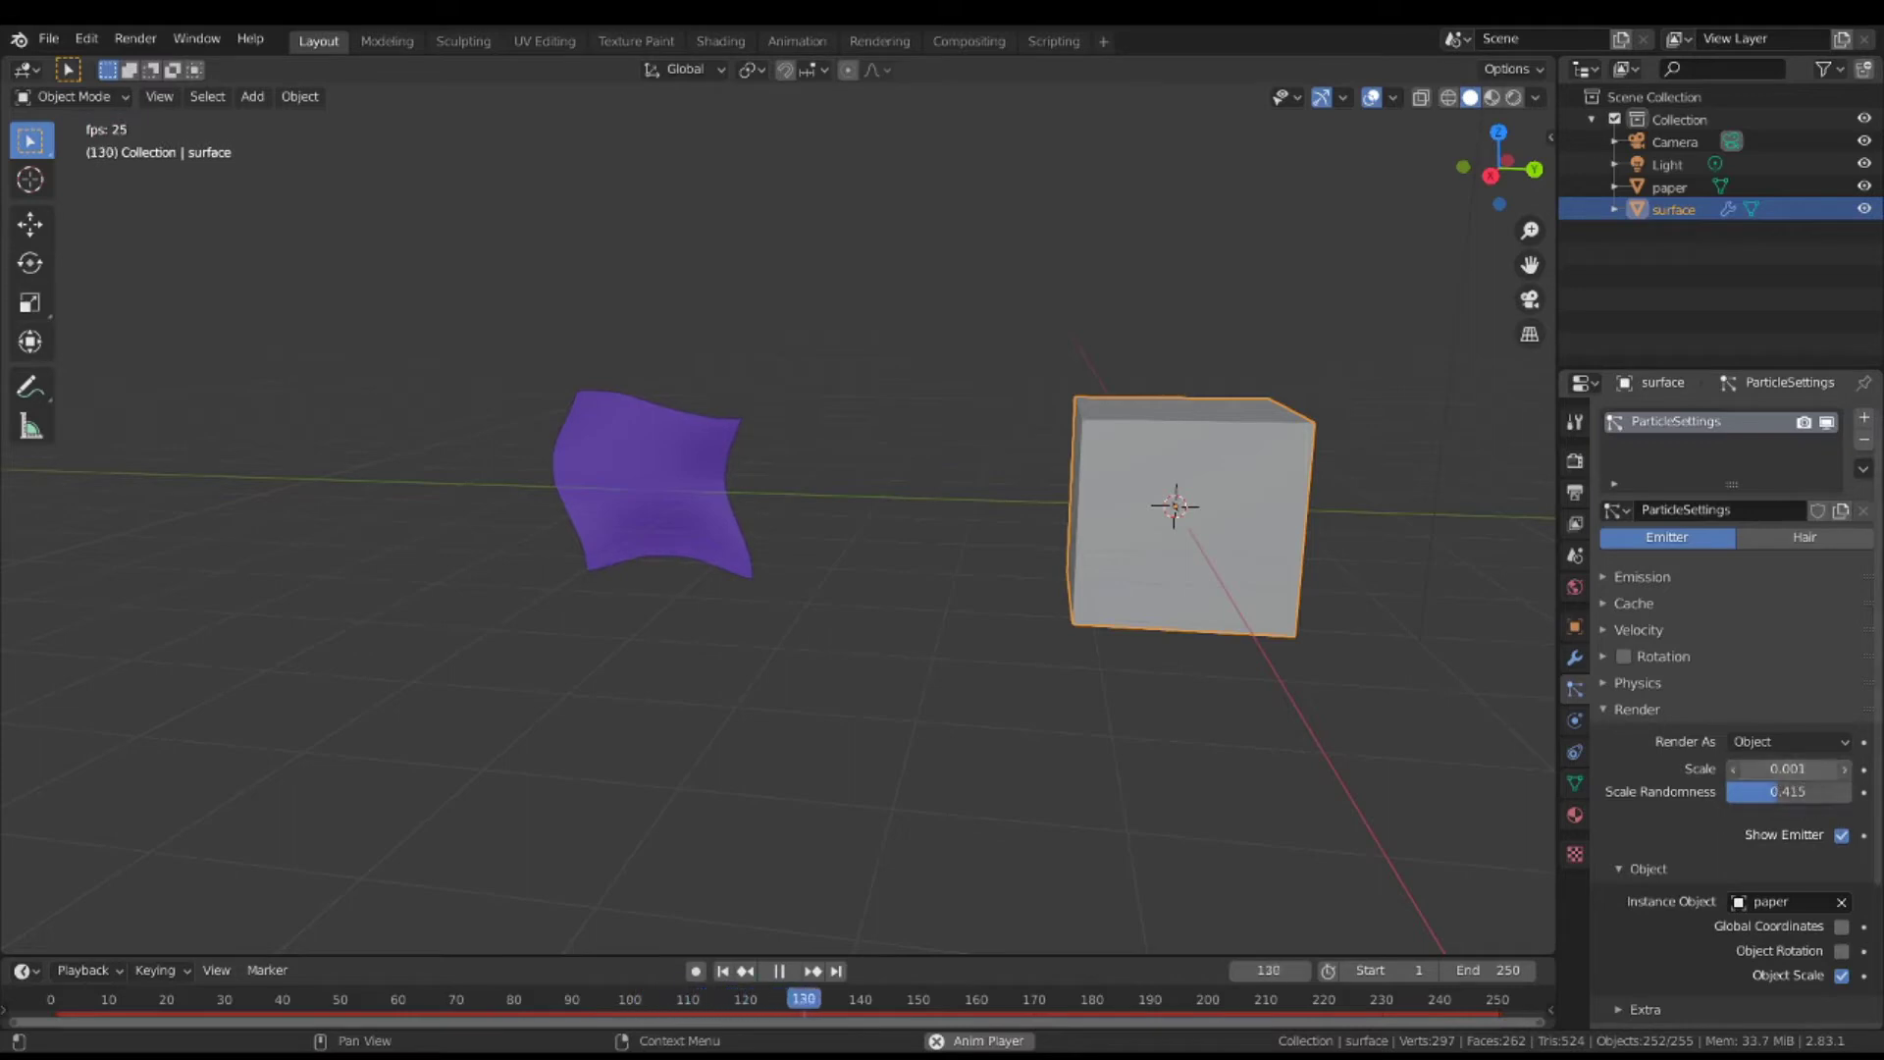
Set the particle scale to 0.161 and check the emitted paper pieces from around the cube.
{"action": "left_click_drag", "start_coordinate": [1786, 769], "coordinate": [1815, 775]}
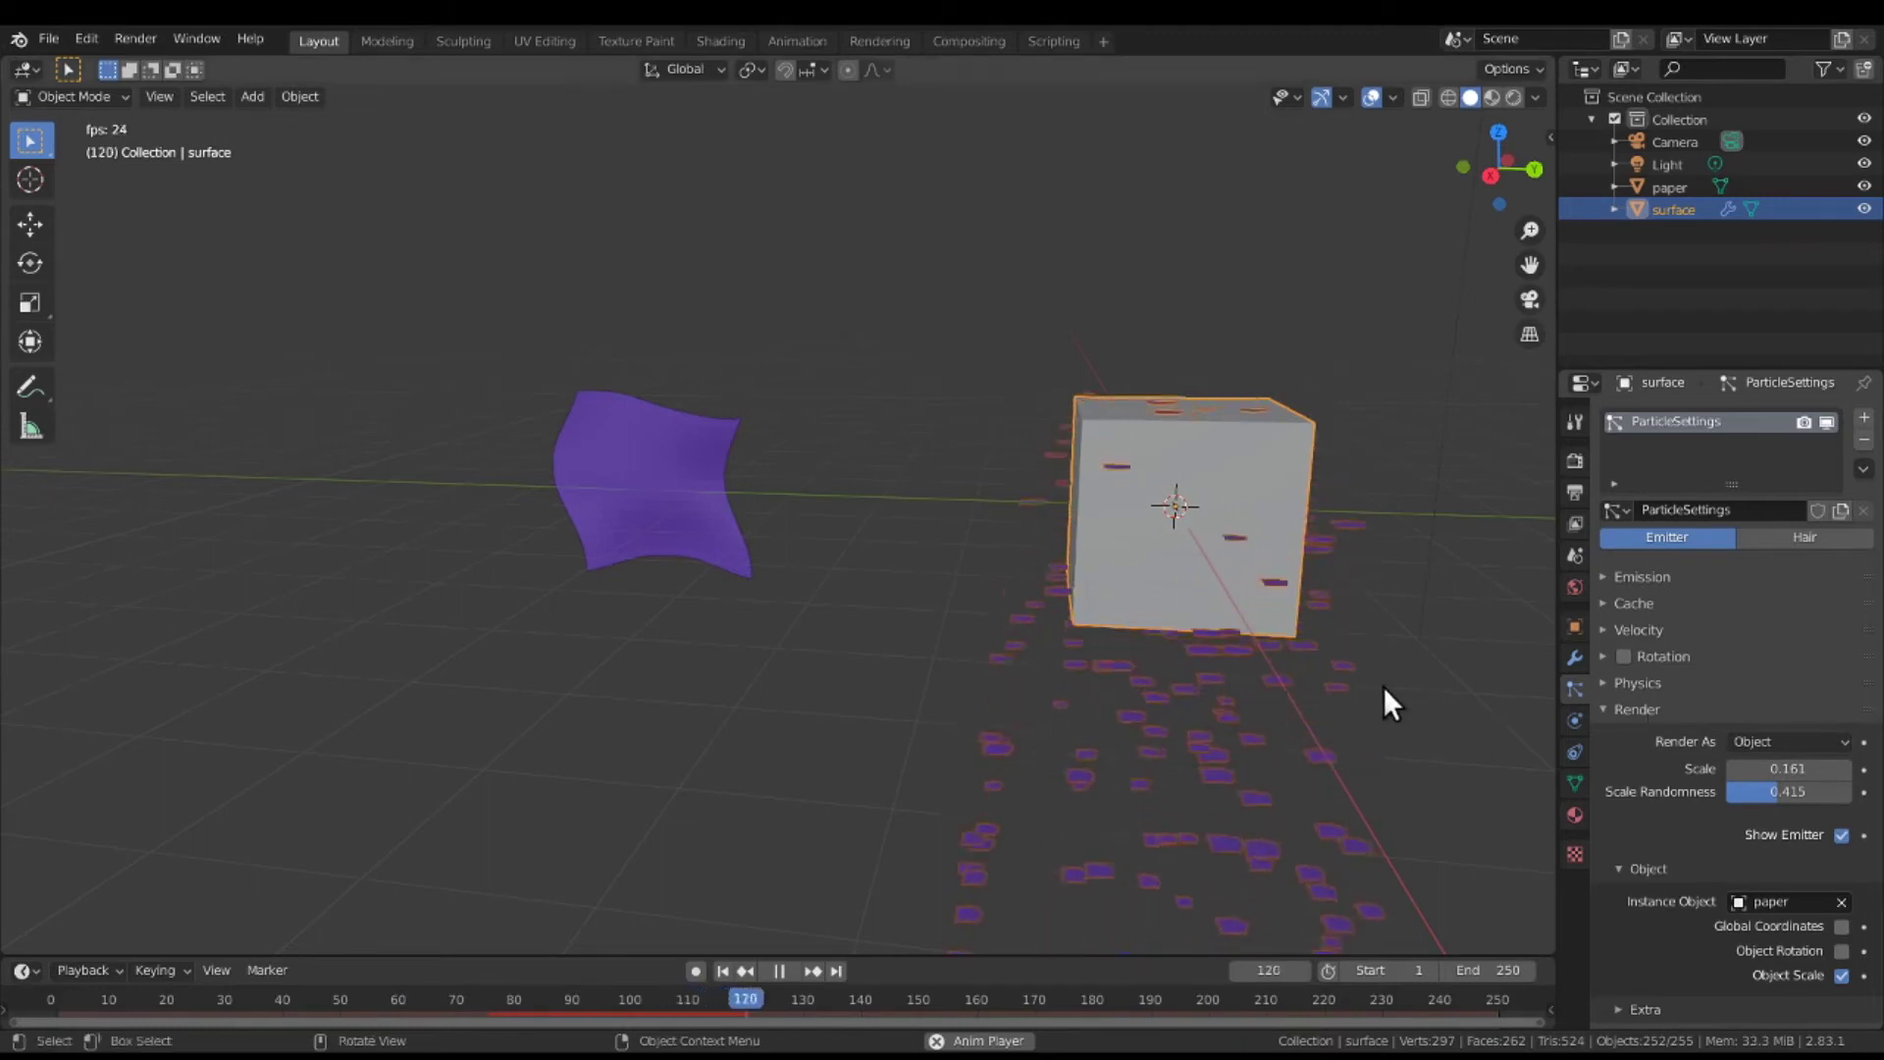
{"action": "middle_click_drag", "start_coordinate": [1382, 686], "coordinate": [1075, 694]}
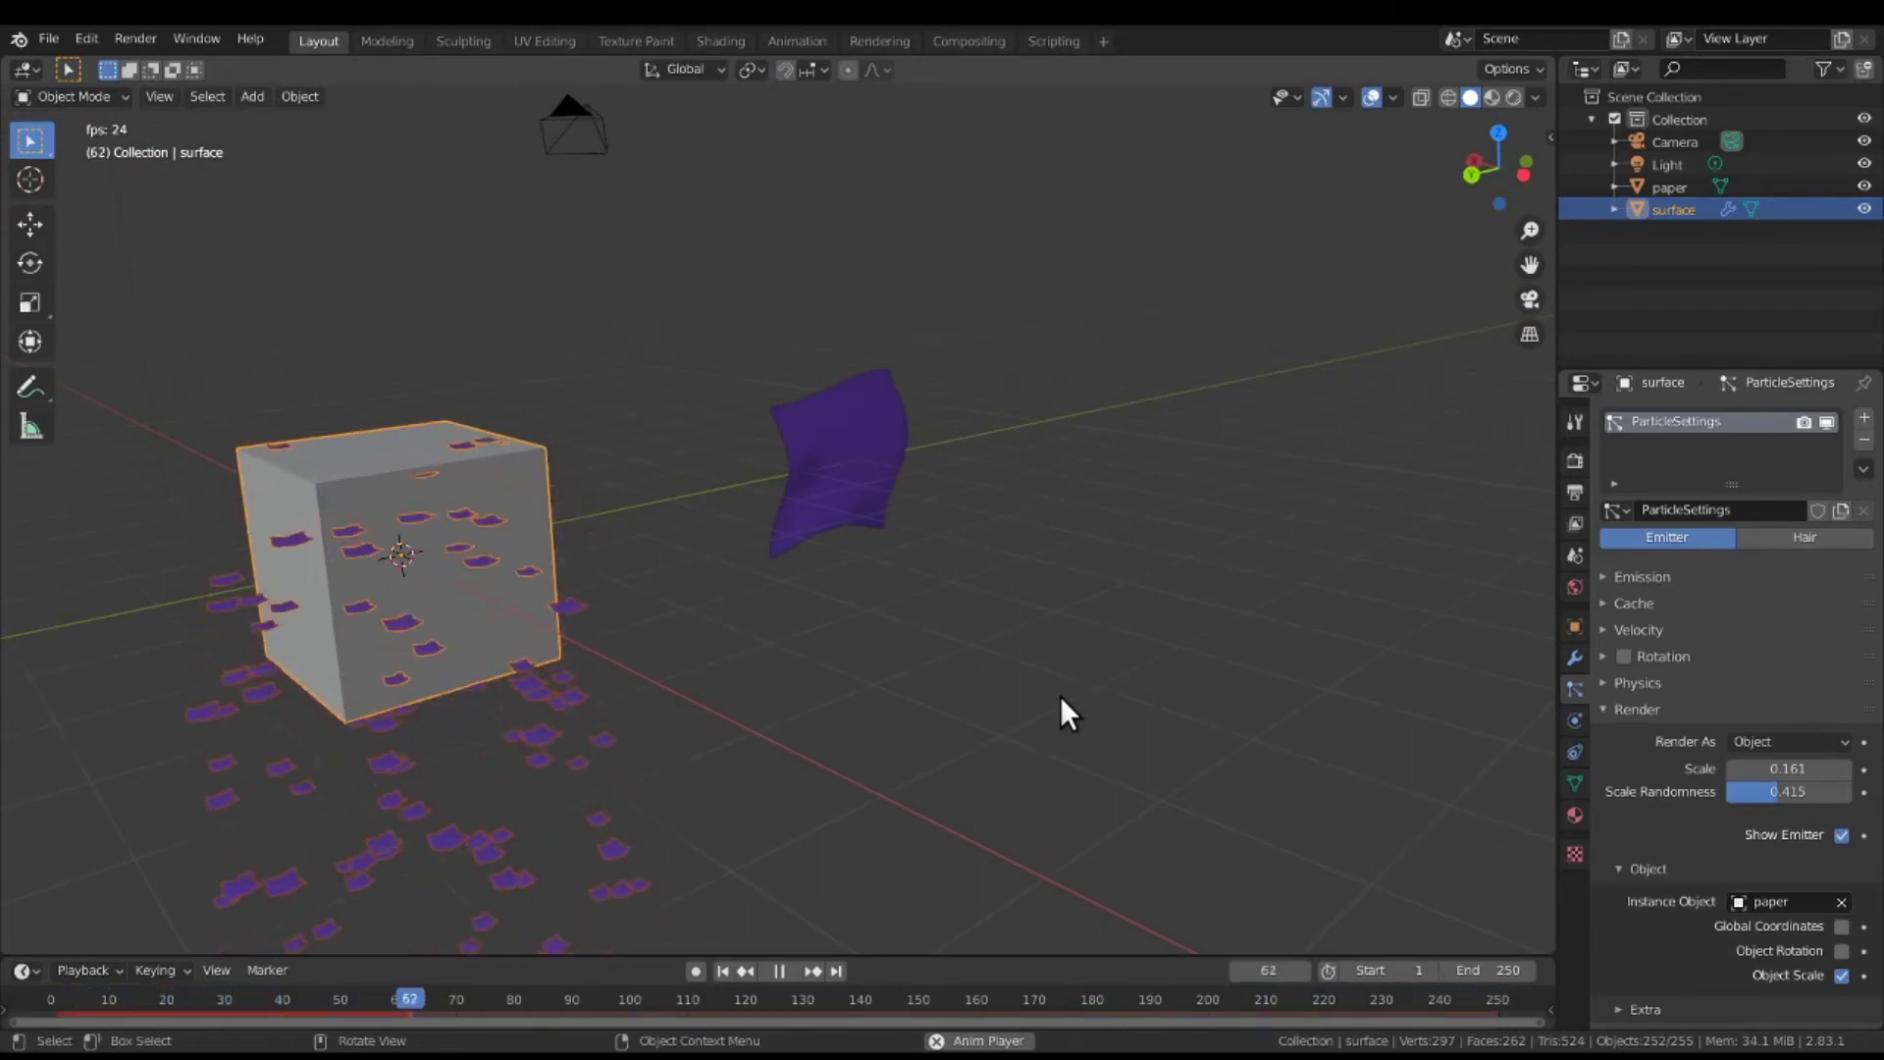
{"action": "middle_click_drag", "start_coordinate": [1058, 699], "coordinate": [1363, 666]}
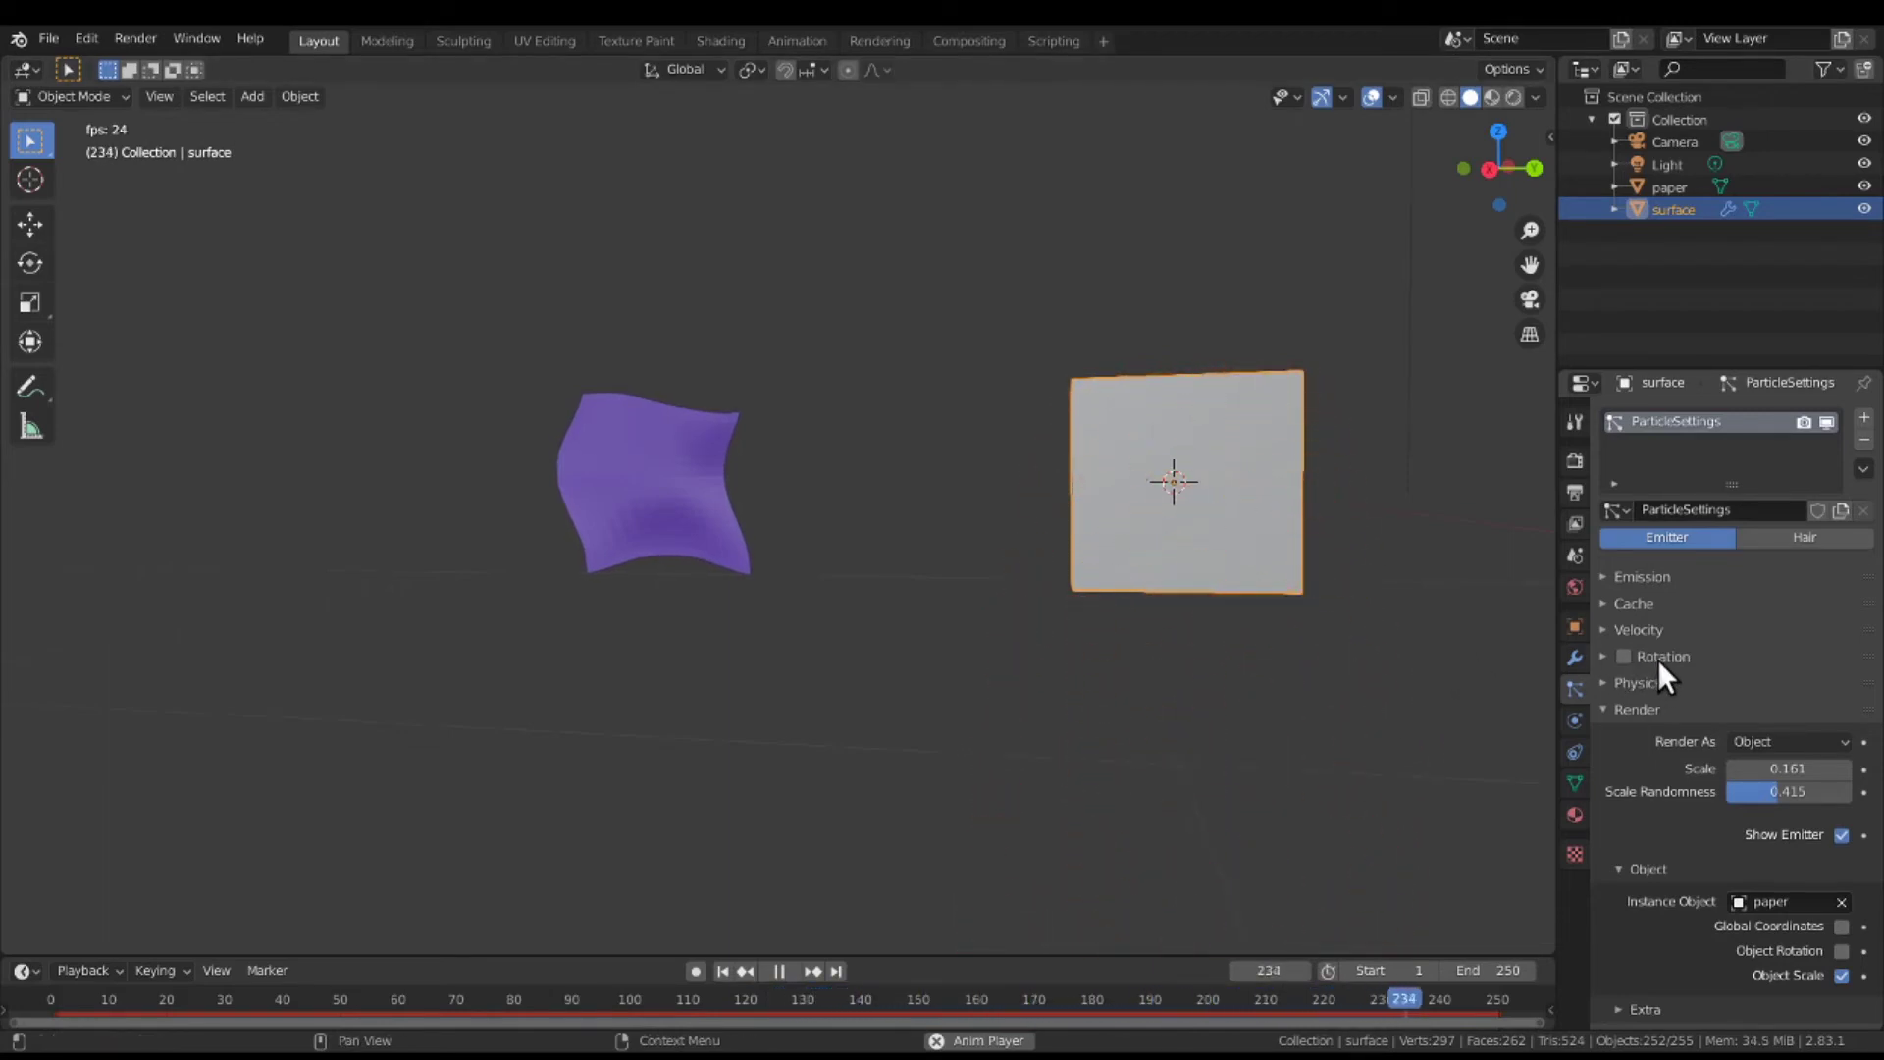
Set the number of emitted particles to 300 and check the emission around the cube.
{"action": "left_click", "coordinate": [1665, 580]}
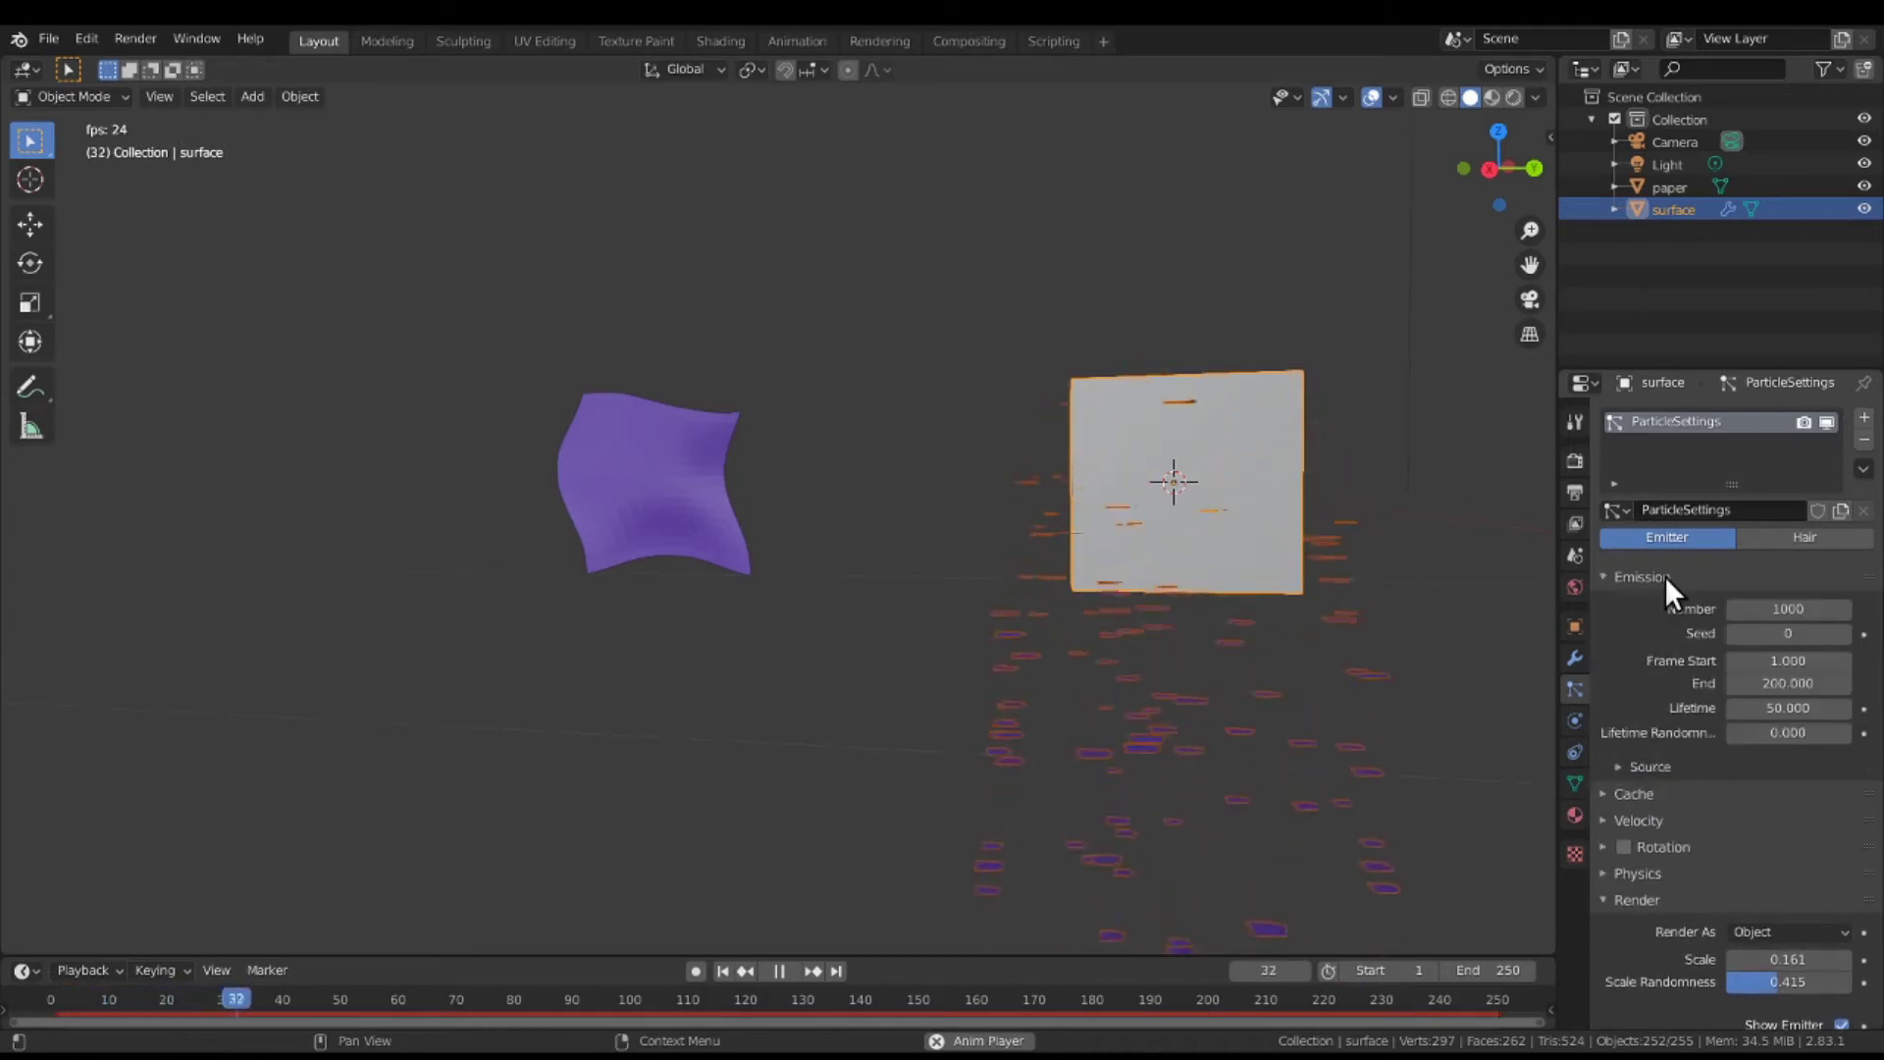
{"action": "left_click", "coordinate": [1785, 609]}
{"action": "type", "text": "1"}
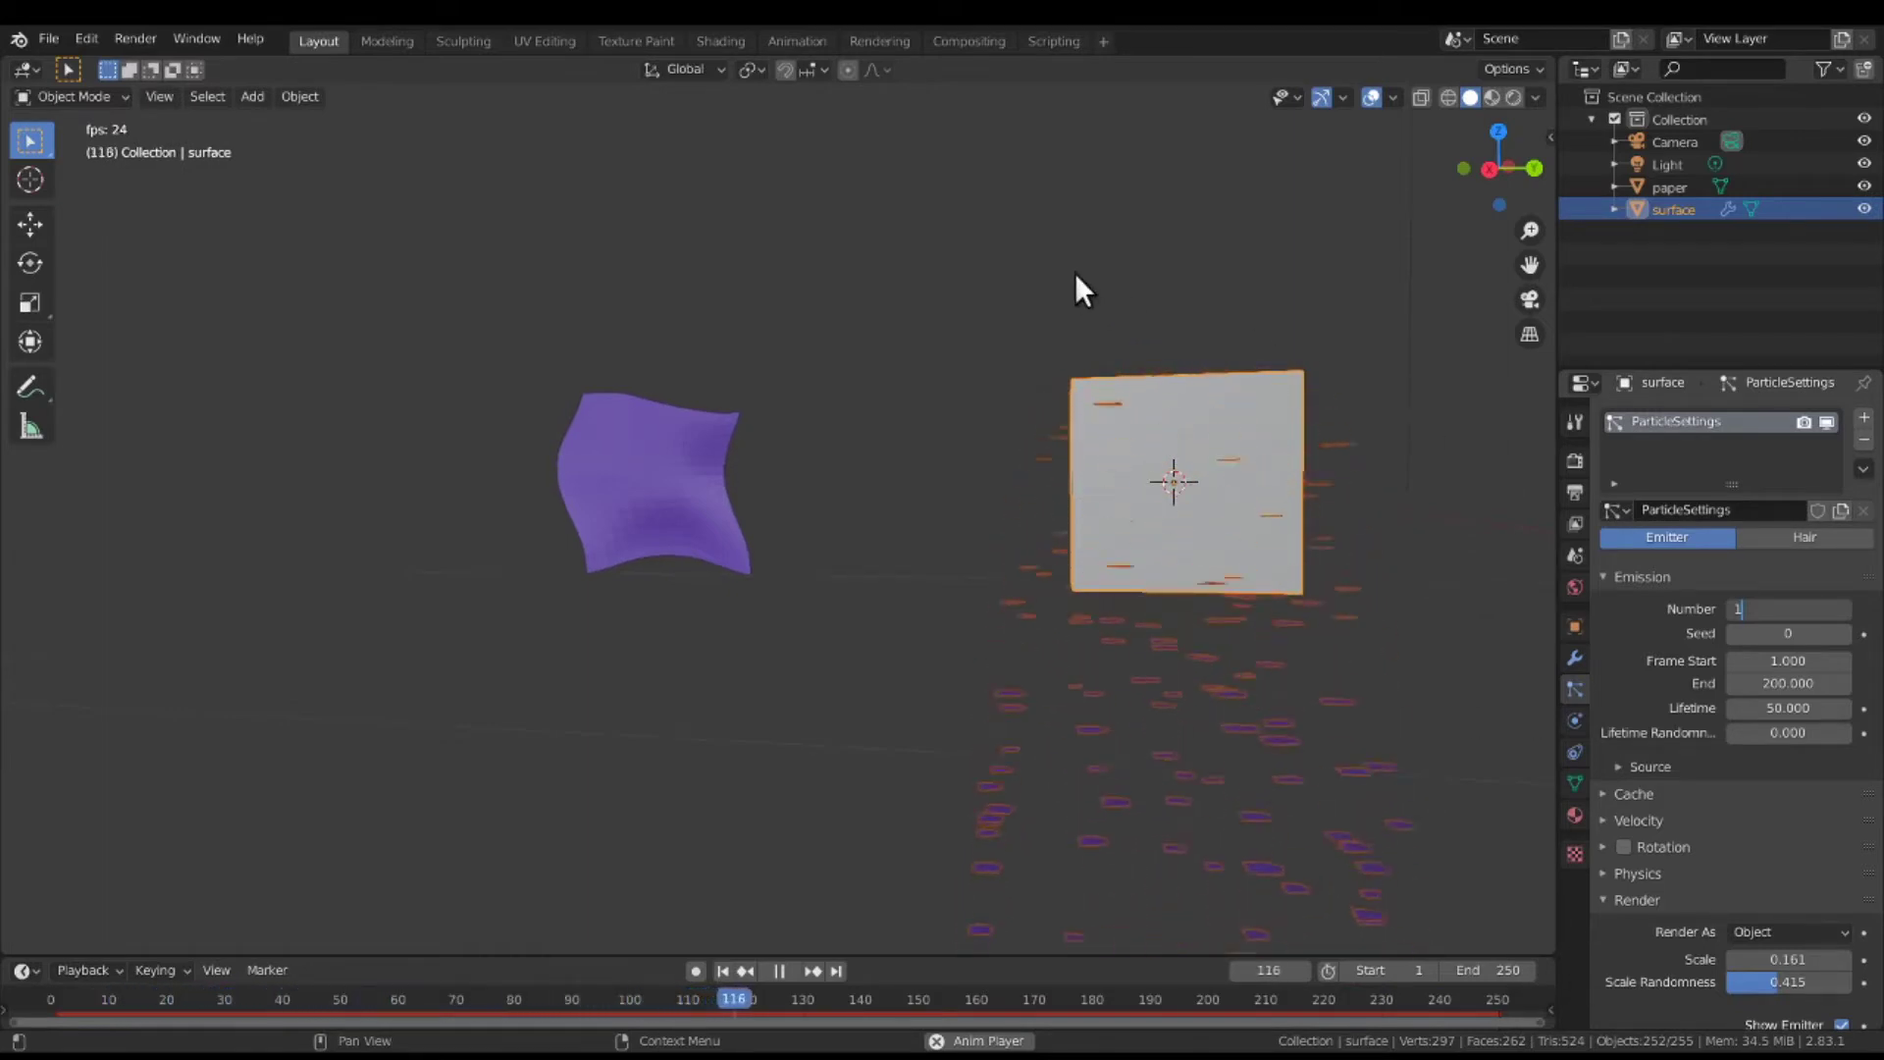
{"action": "key", "text": "Return"}
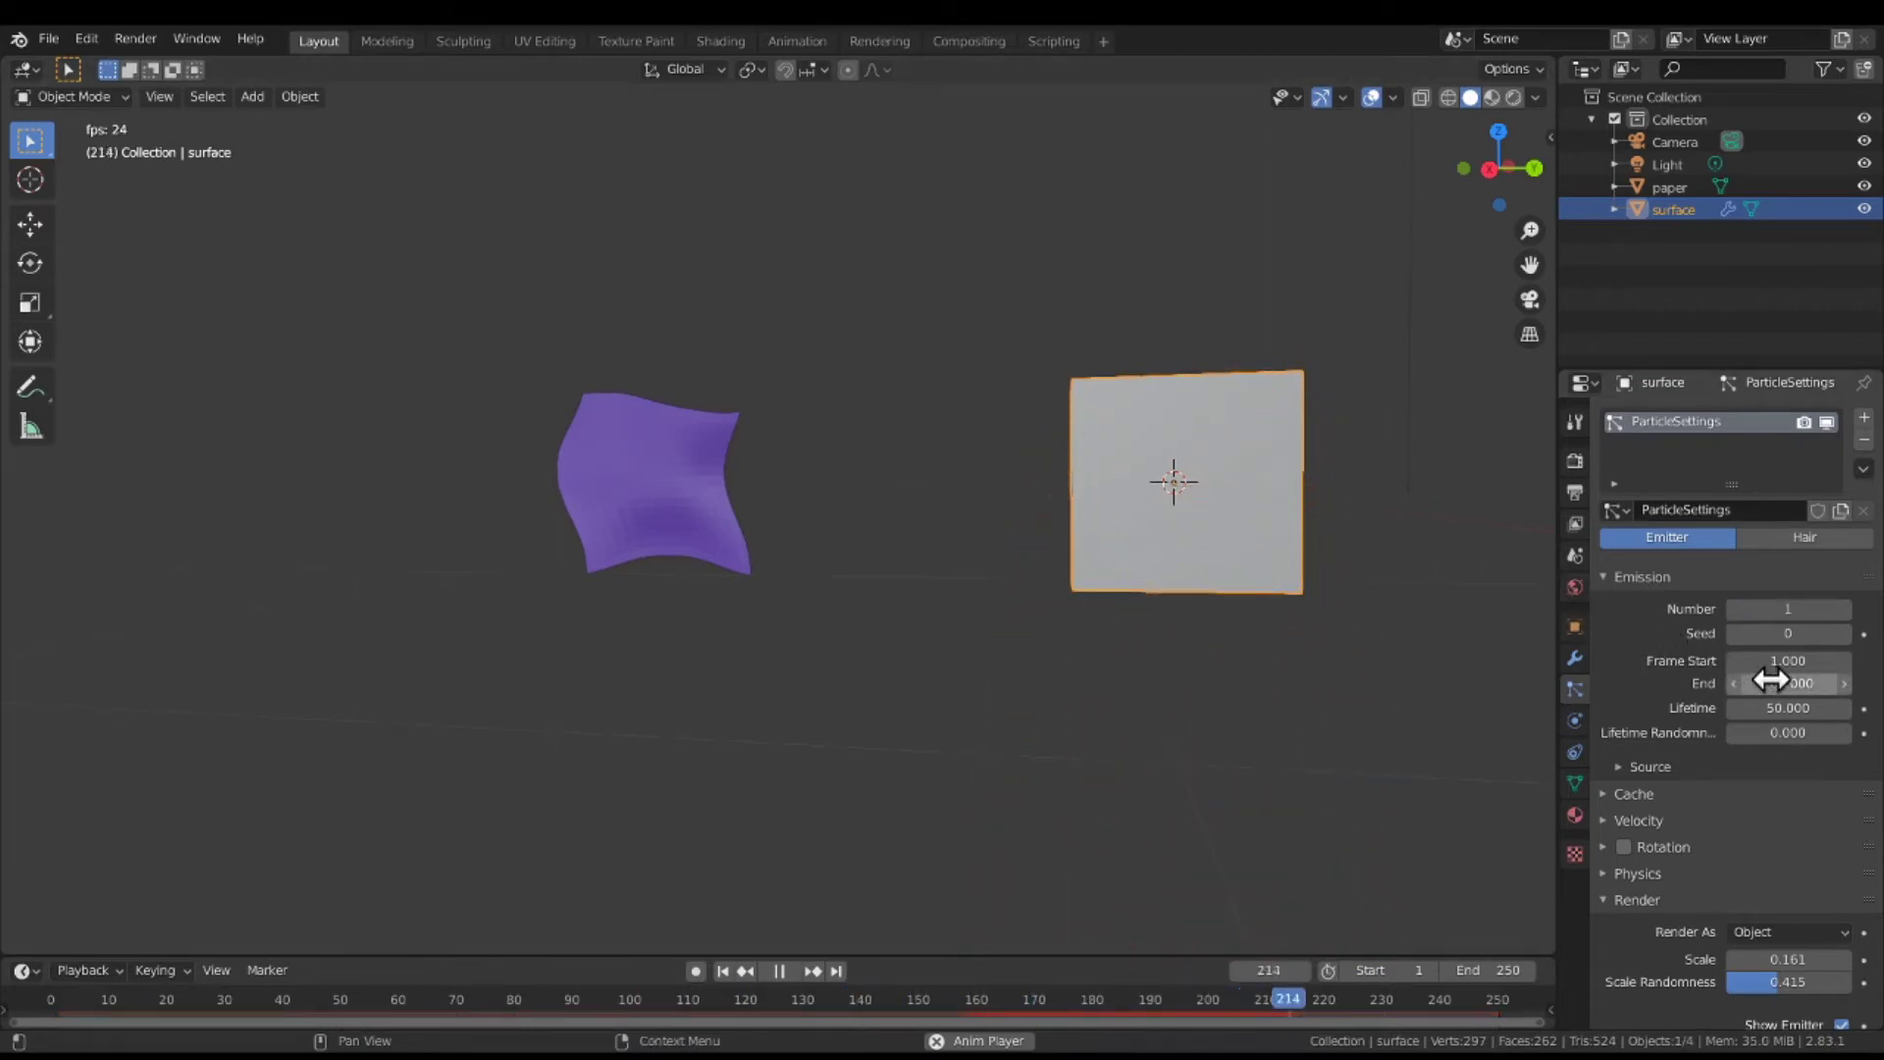
{"action": "double_click", "coordinate": [1776, 611]}
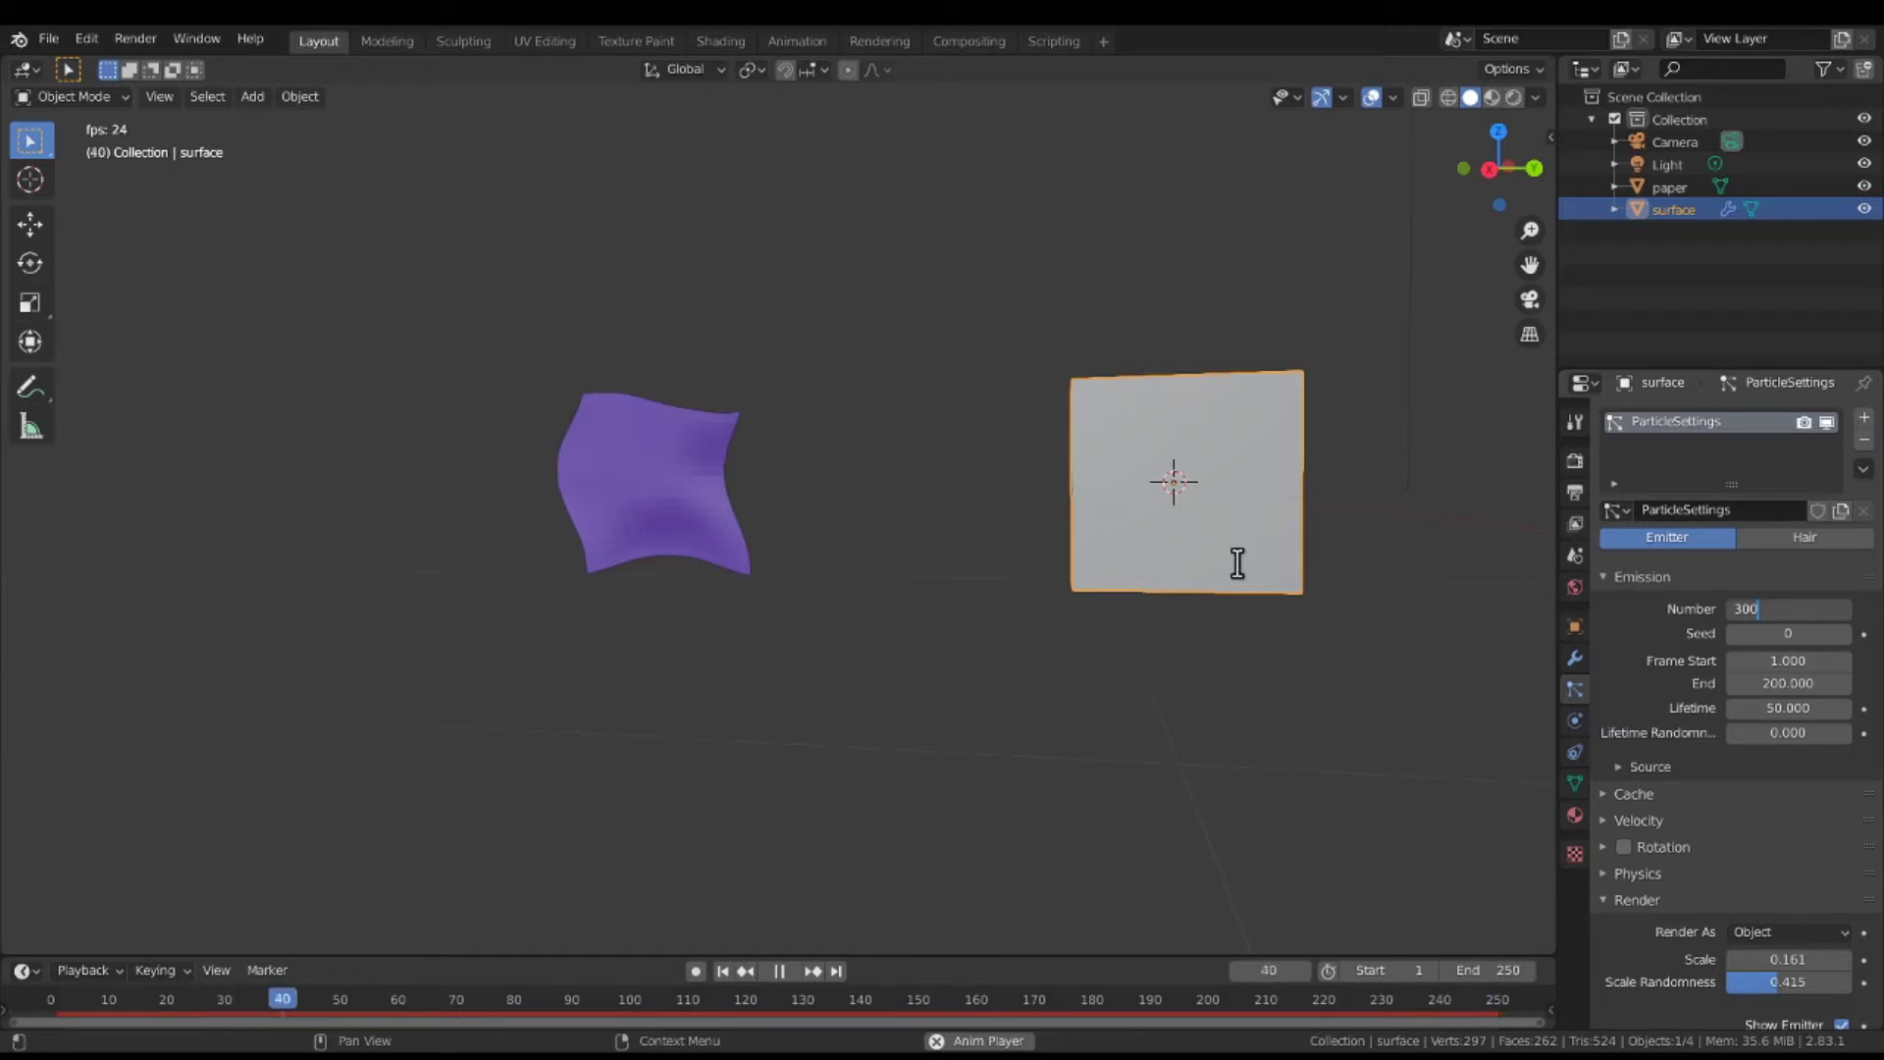
{"action": "key", "text": "Return"}
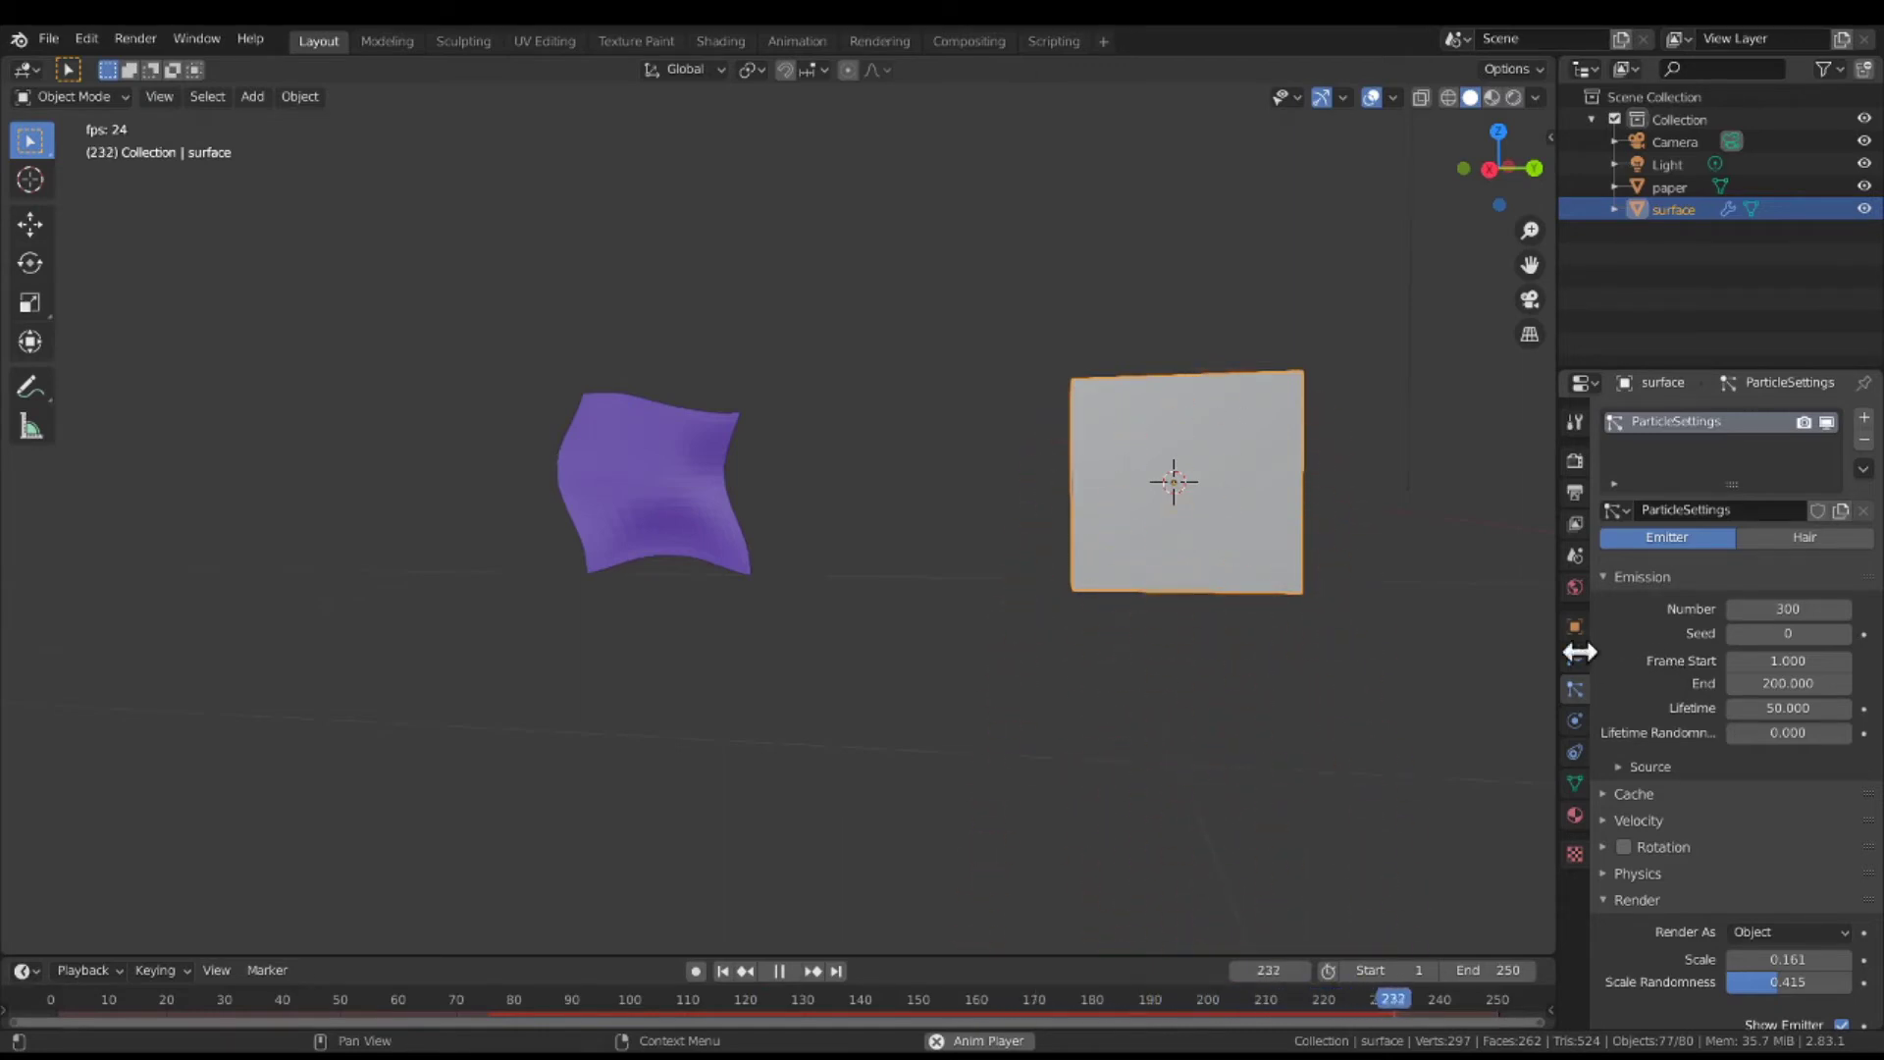
{"action": "mouse_move", "coordinate": [1328, 575]}
{"action": "middle_mouse_down"}
{"action": "mouse_move", "coordinate": [1323, 638]}
{"action": "mouse_move", "coordinate": [1325, 614]}
{"action": "mouse_move", "coordinate": [1292, 609]}
{"action": "mouse_move", "coordinate": [1282, 552]}
{"action": "mouse_move", "coordinate": [1300, 594]}
{"action": "middle_mouse_up"}
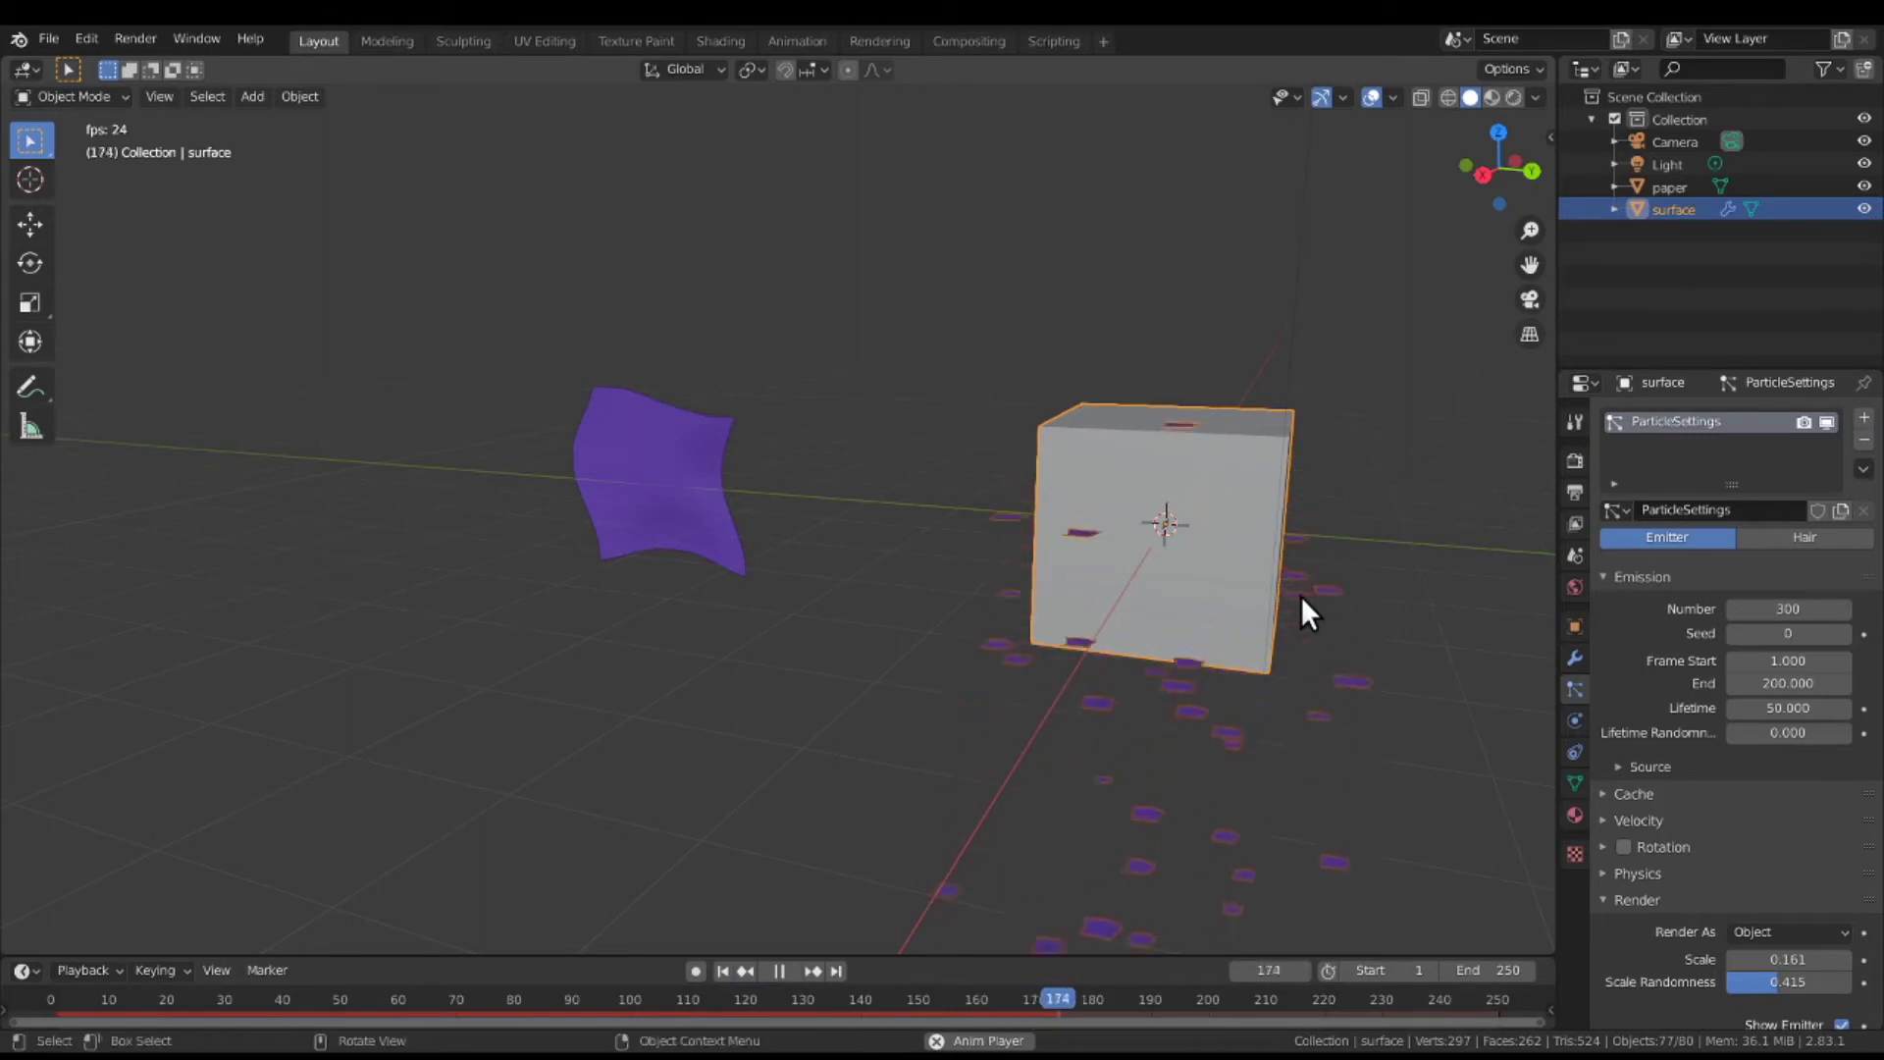
Set the emission's start and end frames to 0, stop the playback and return to the first frame.
{"action": "left_click", "coordinate": [1789, 685]}
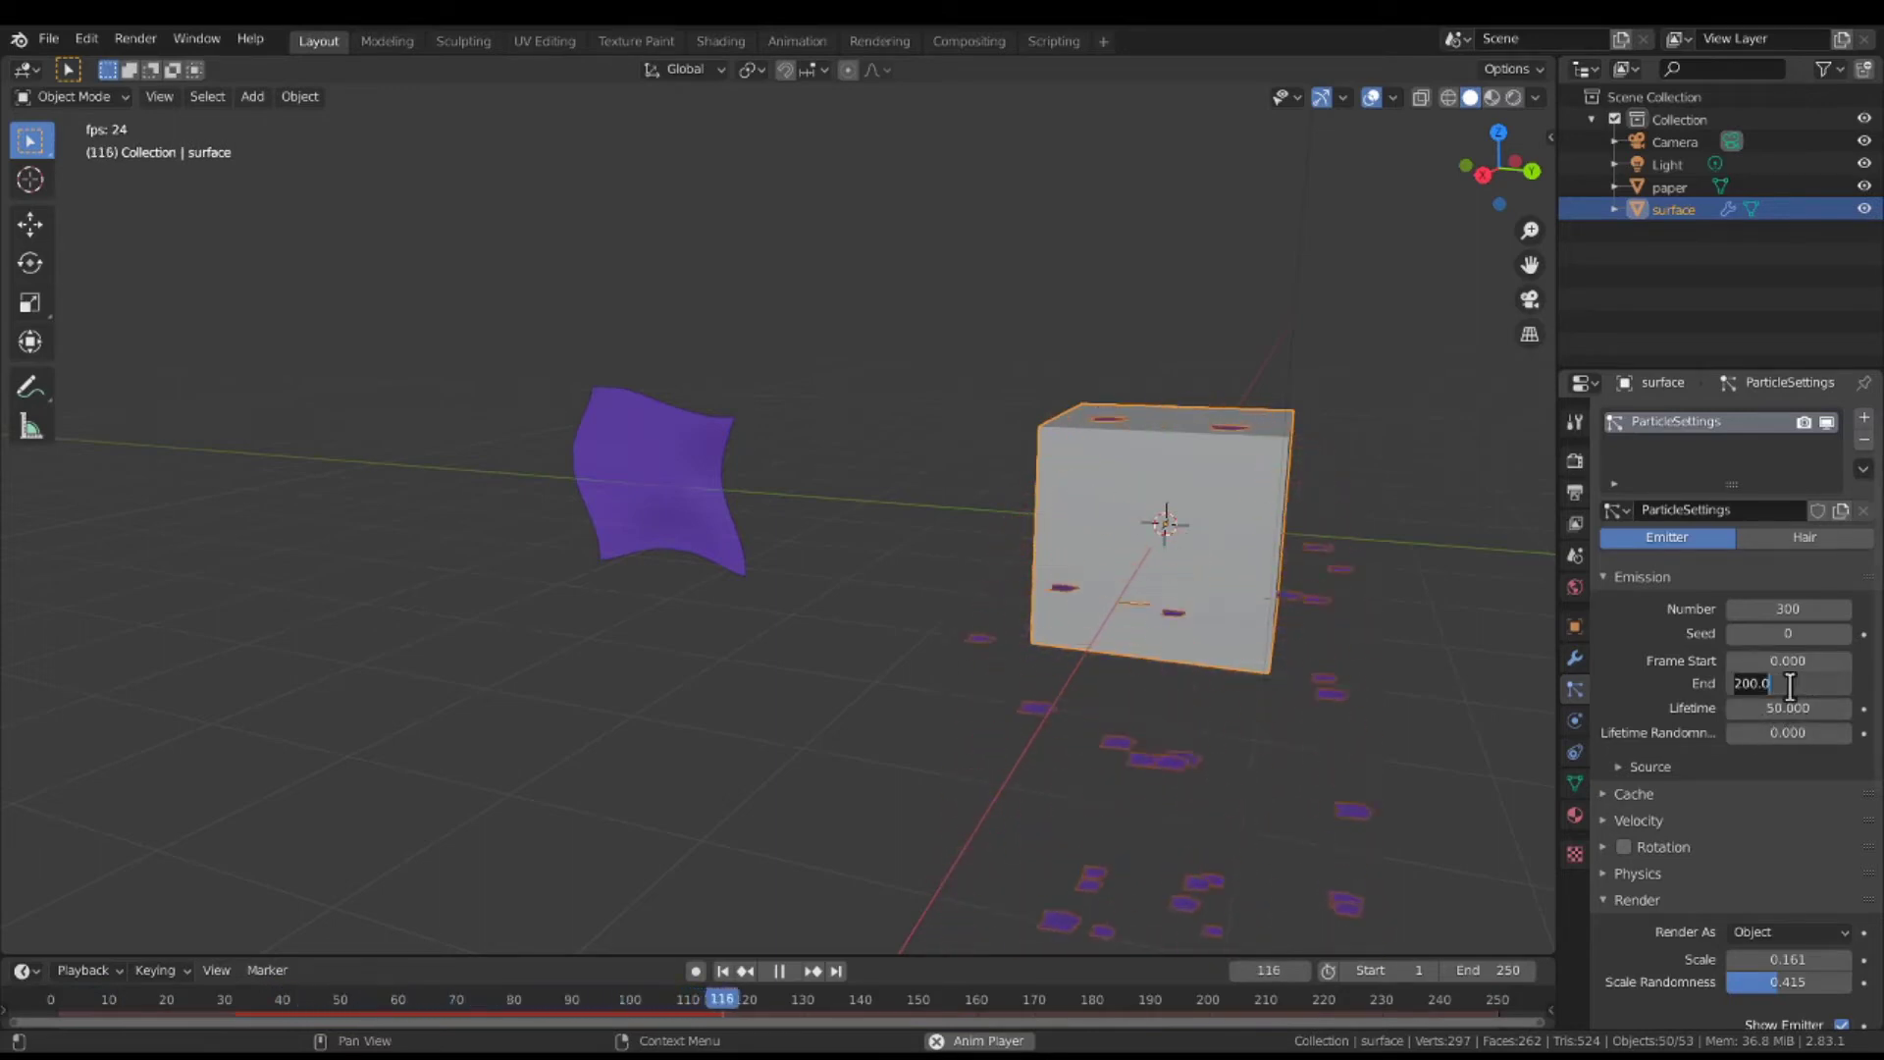
{"action": "type", "text": "1"}
{"action": "key", "text": "Return"}
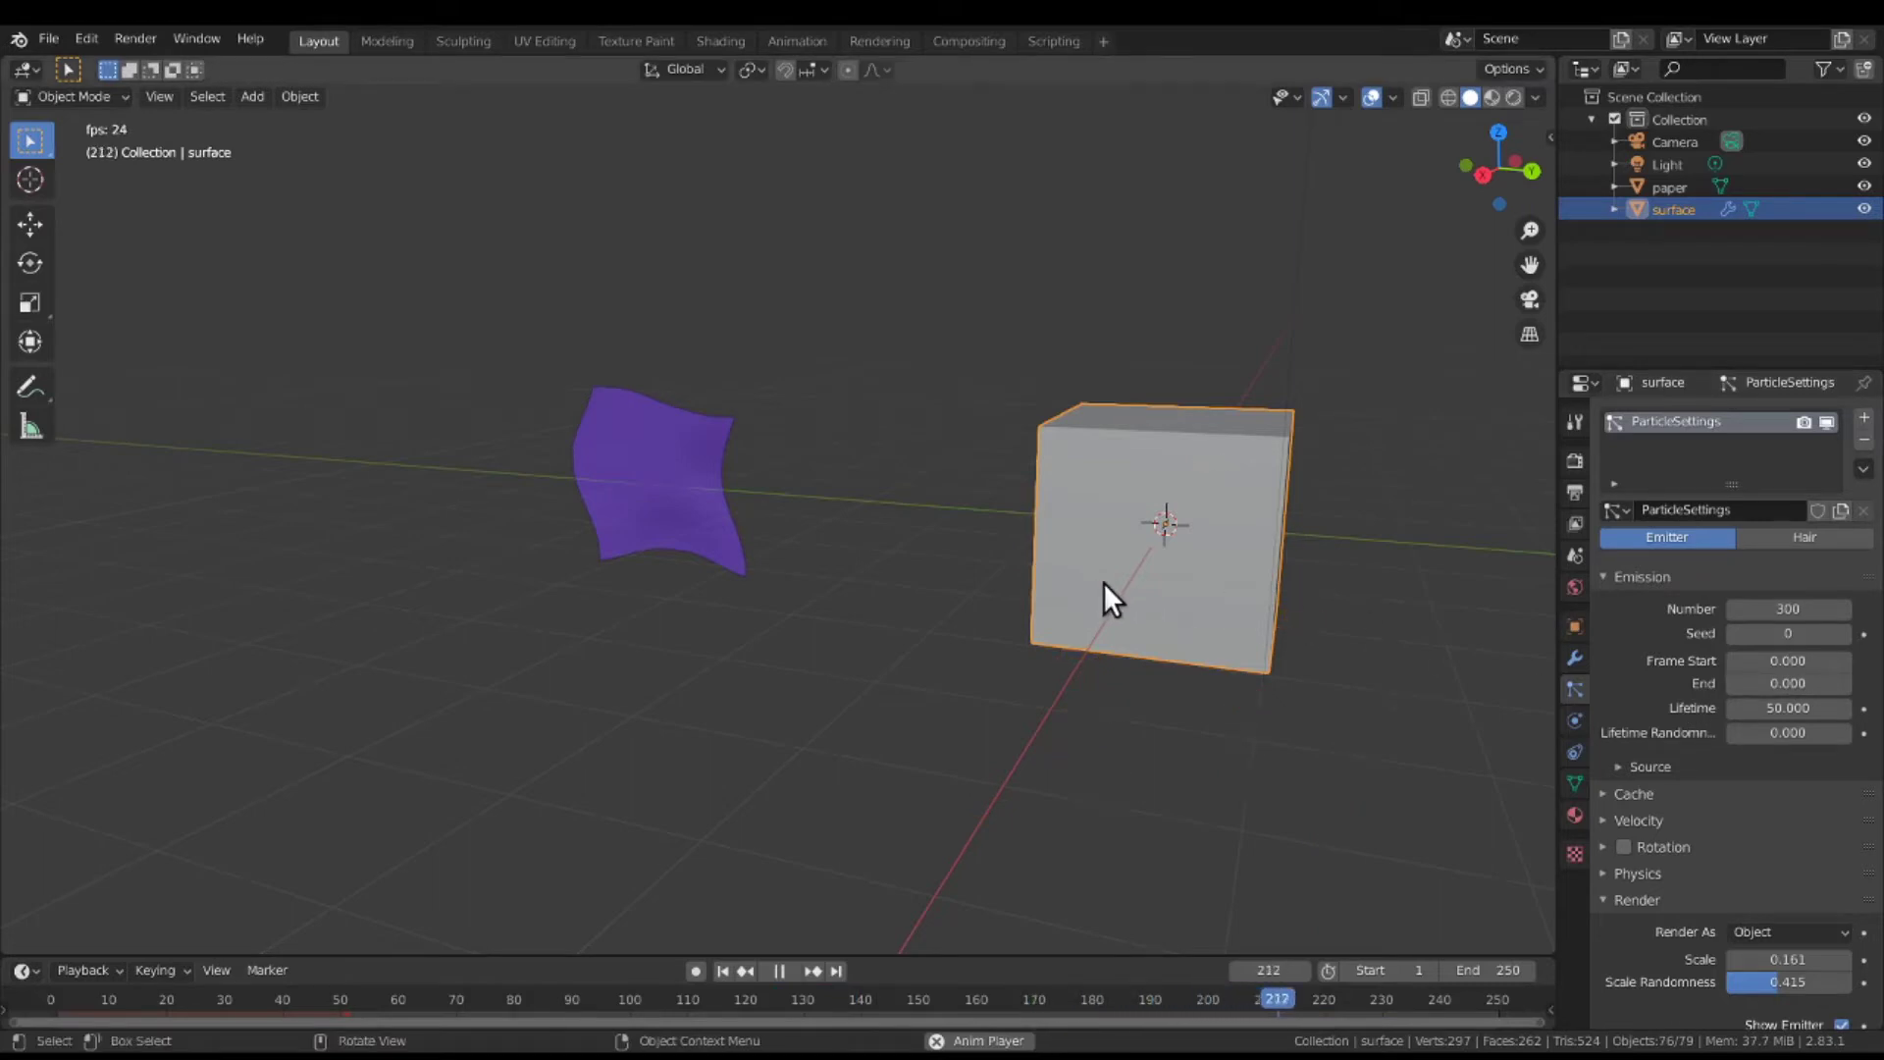
{"action": "left_click", "coordinate": [781, 968]}
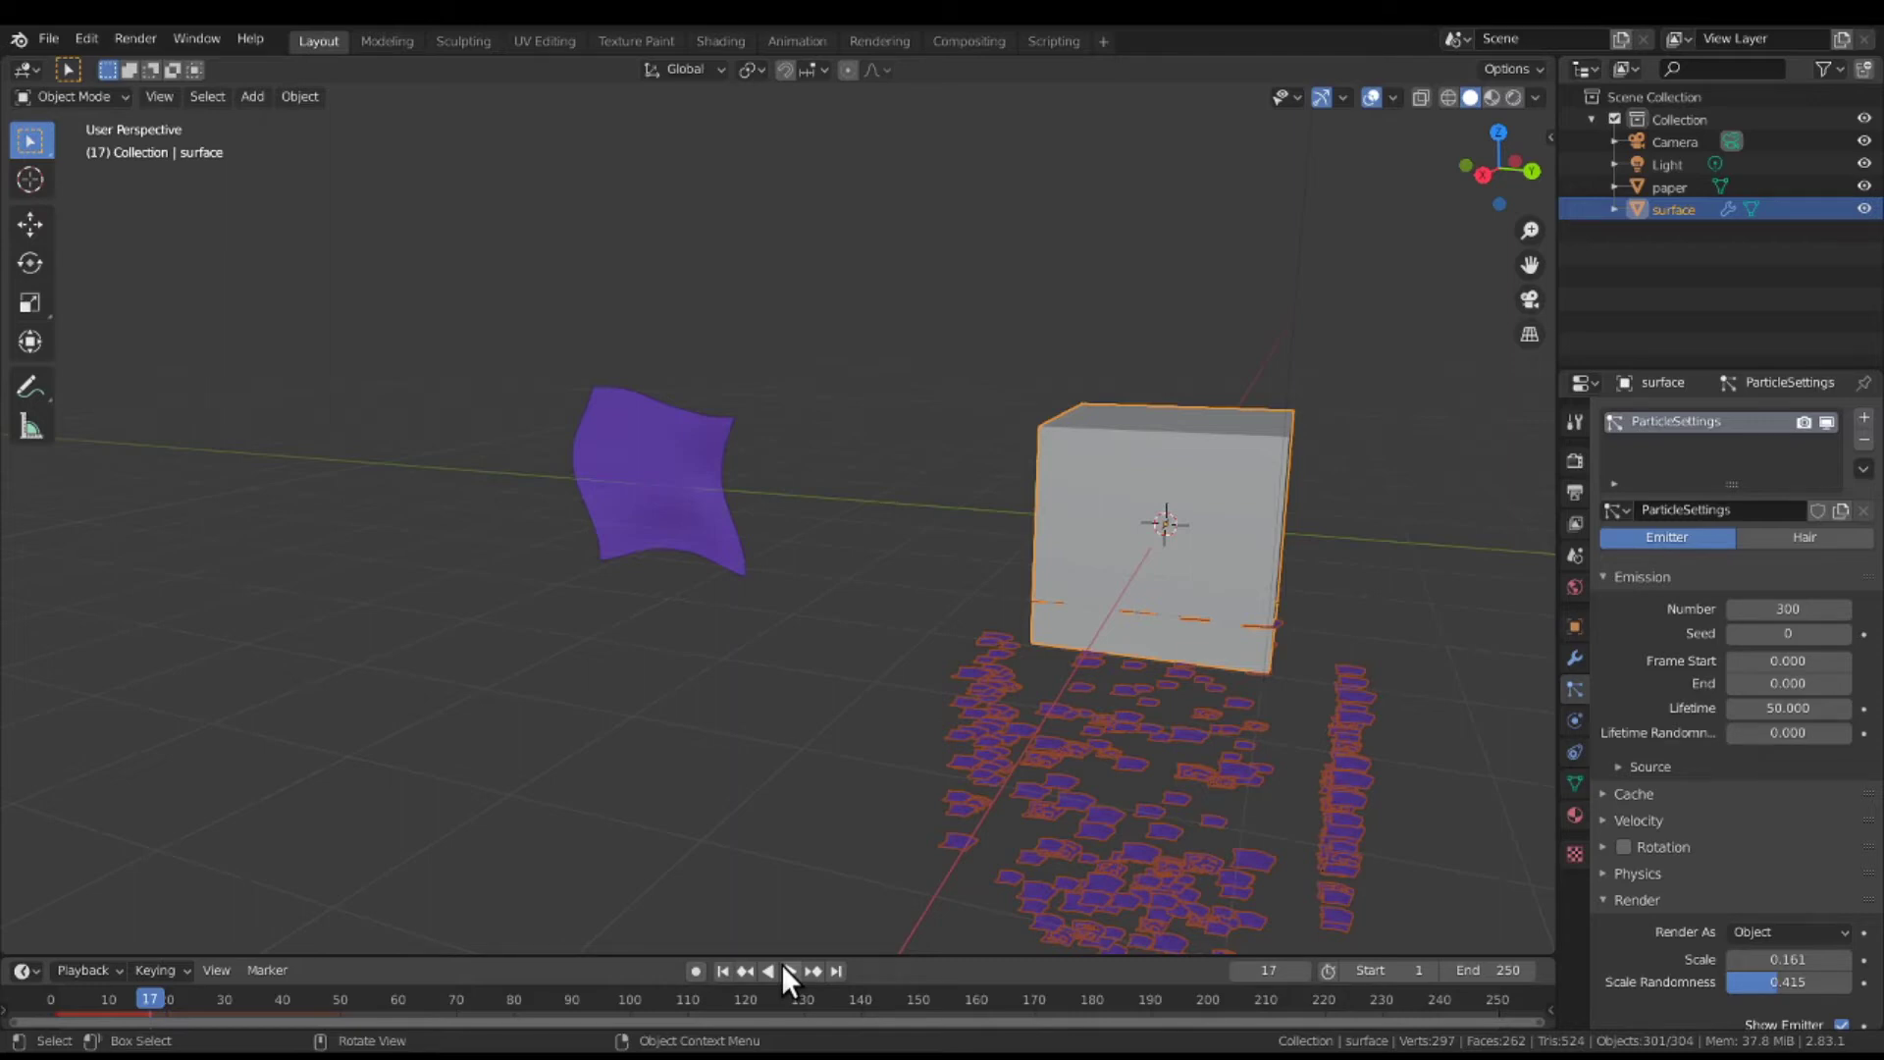
{"action": "left_click", "coordinate": [731, 970]}
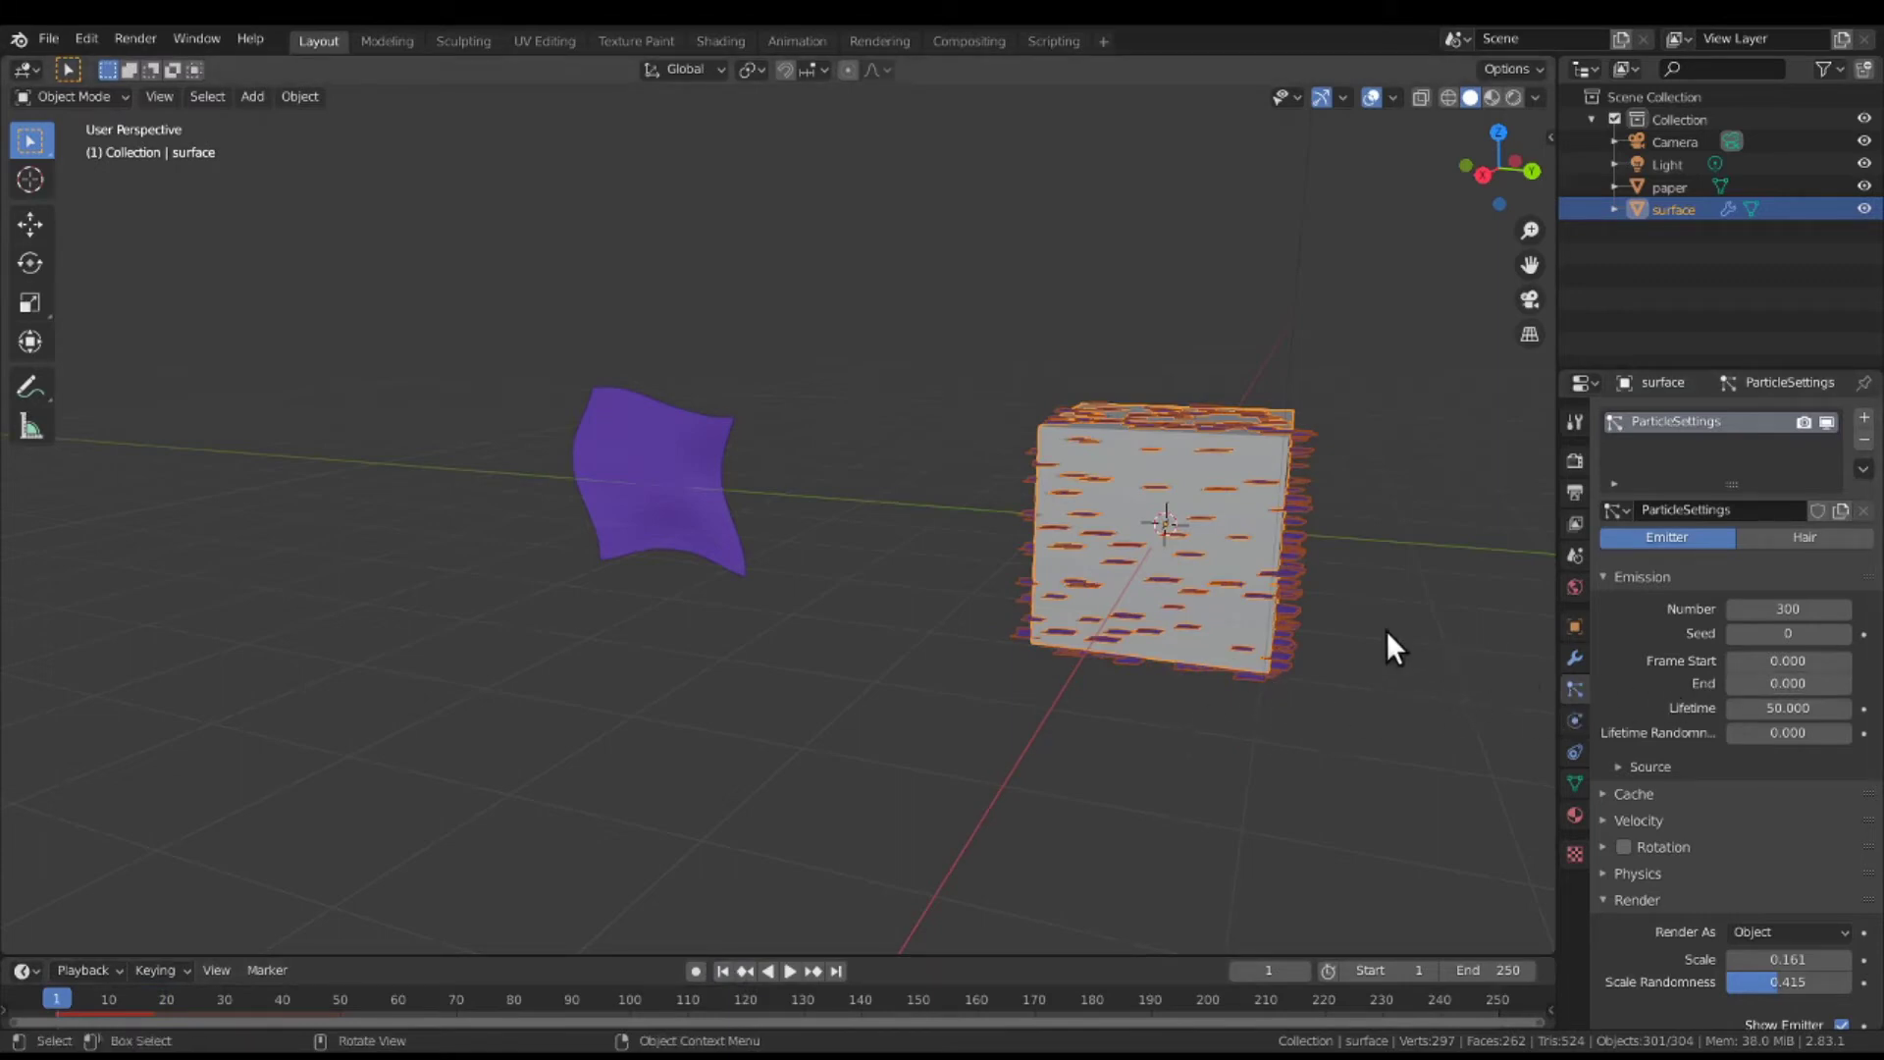
{"action": "middle_click_drag", "start_coordinate": [1386, 628], "coordinate": [1336, 649]}
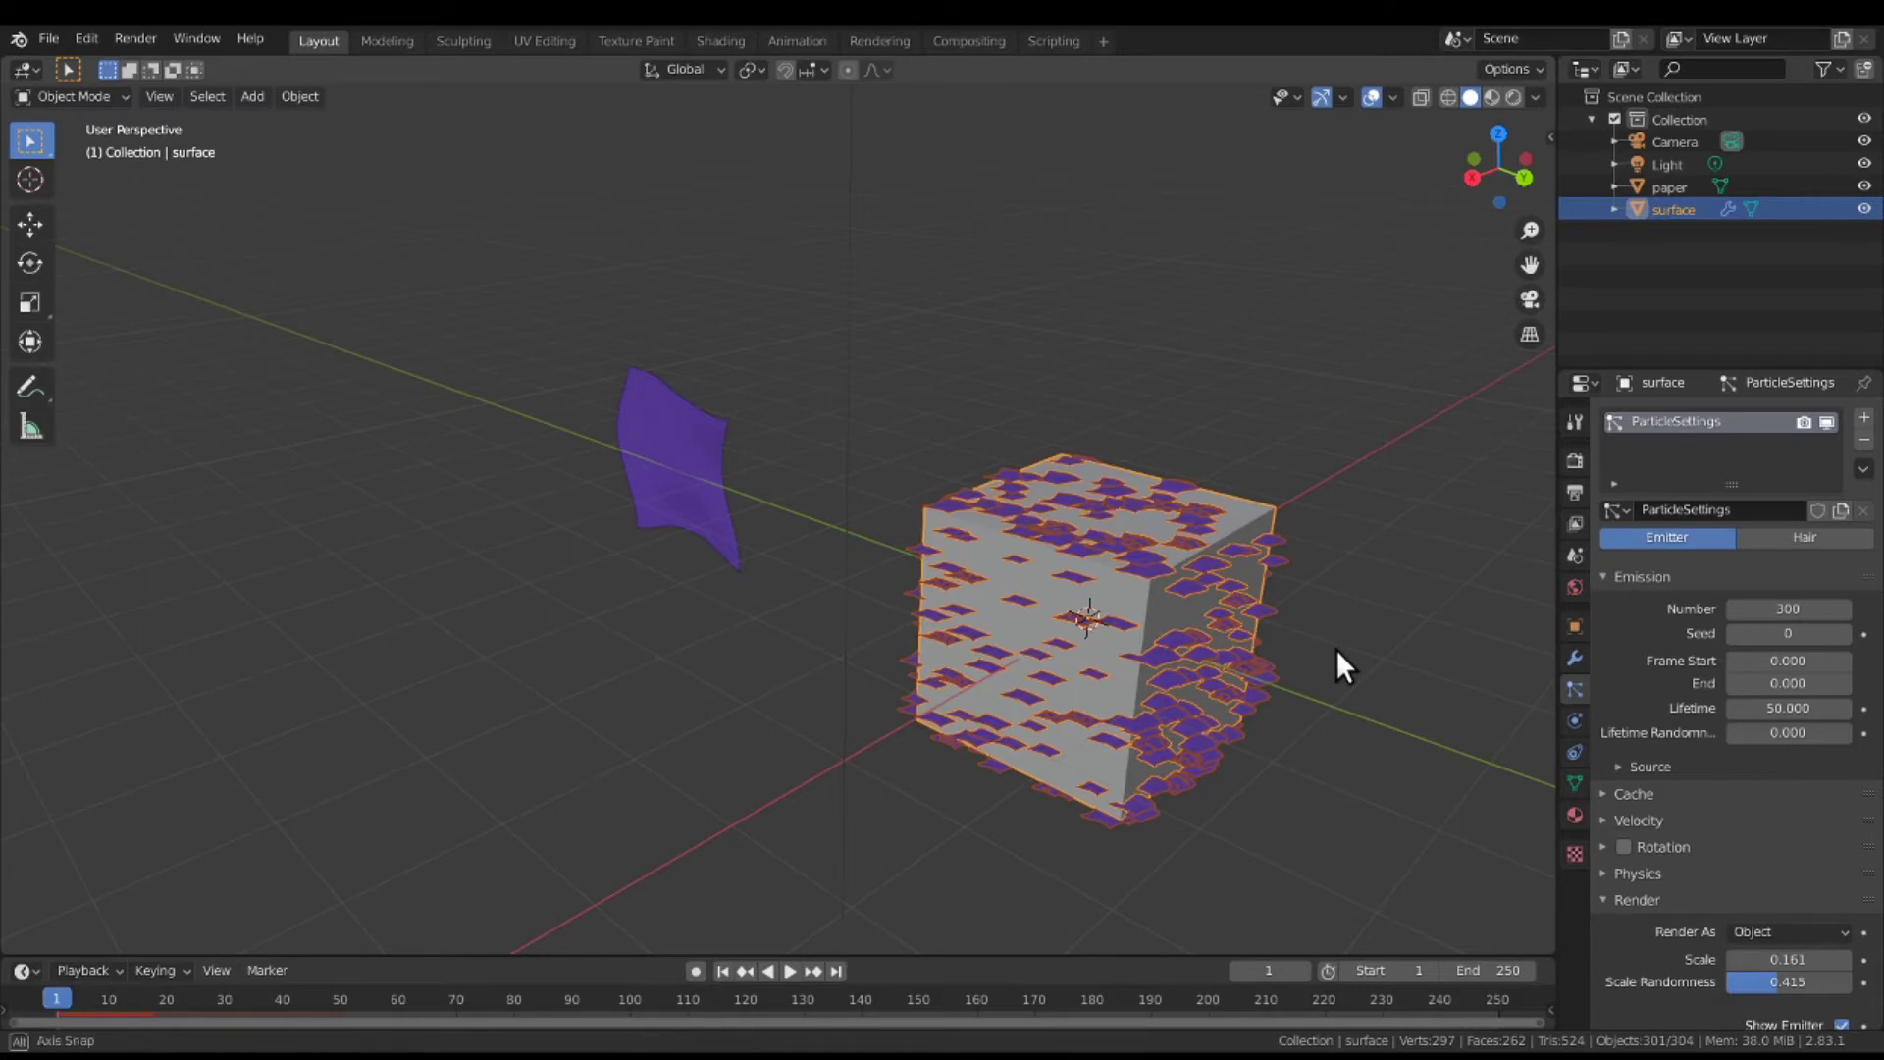
{"action": "mouse_move", "coordinate": [1337, 651]}
{"action": "middle_mouse_down"}
{"action": "mouse_move", "coordinate": [1339, 618]}
{"action": "mouse_move", "coordinate": [1341, 655]}
{"action": "middle_mouse_up"}
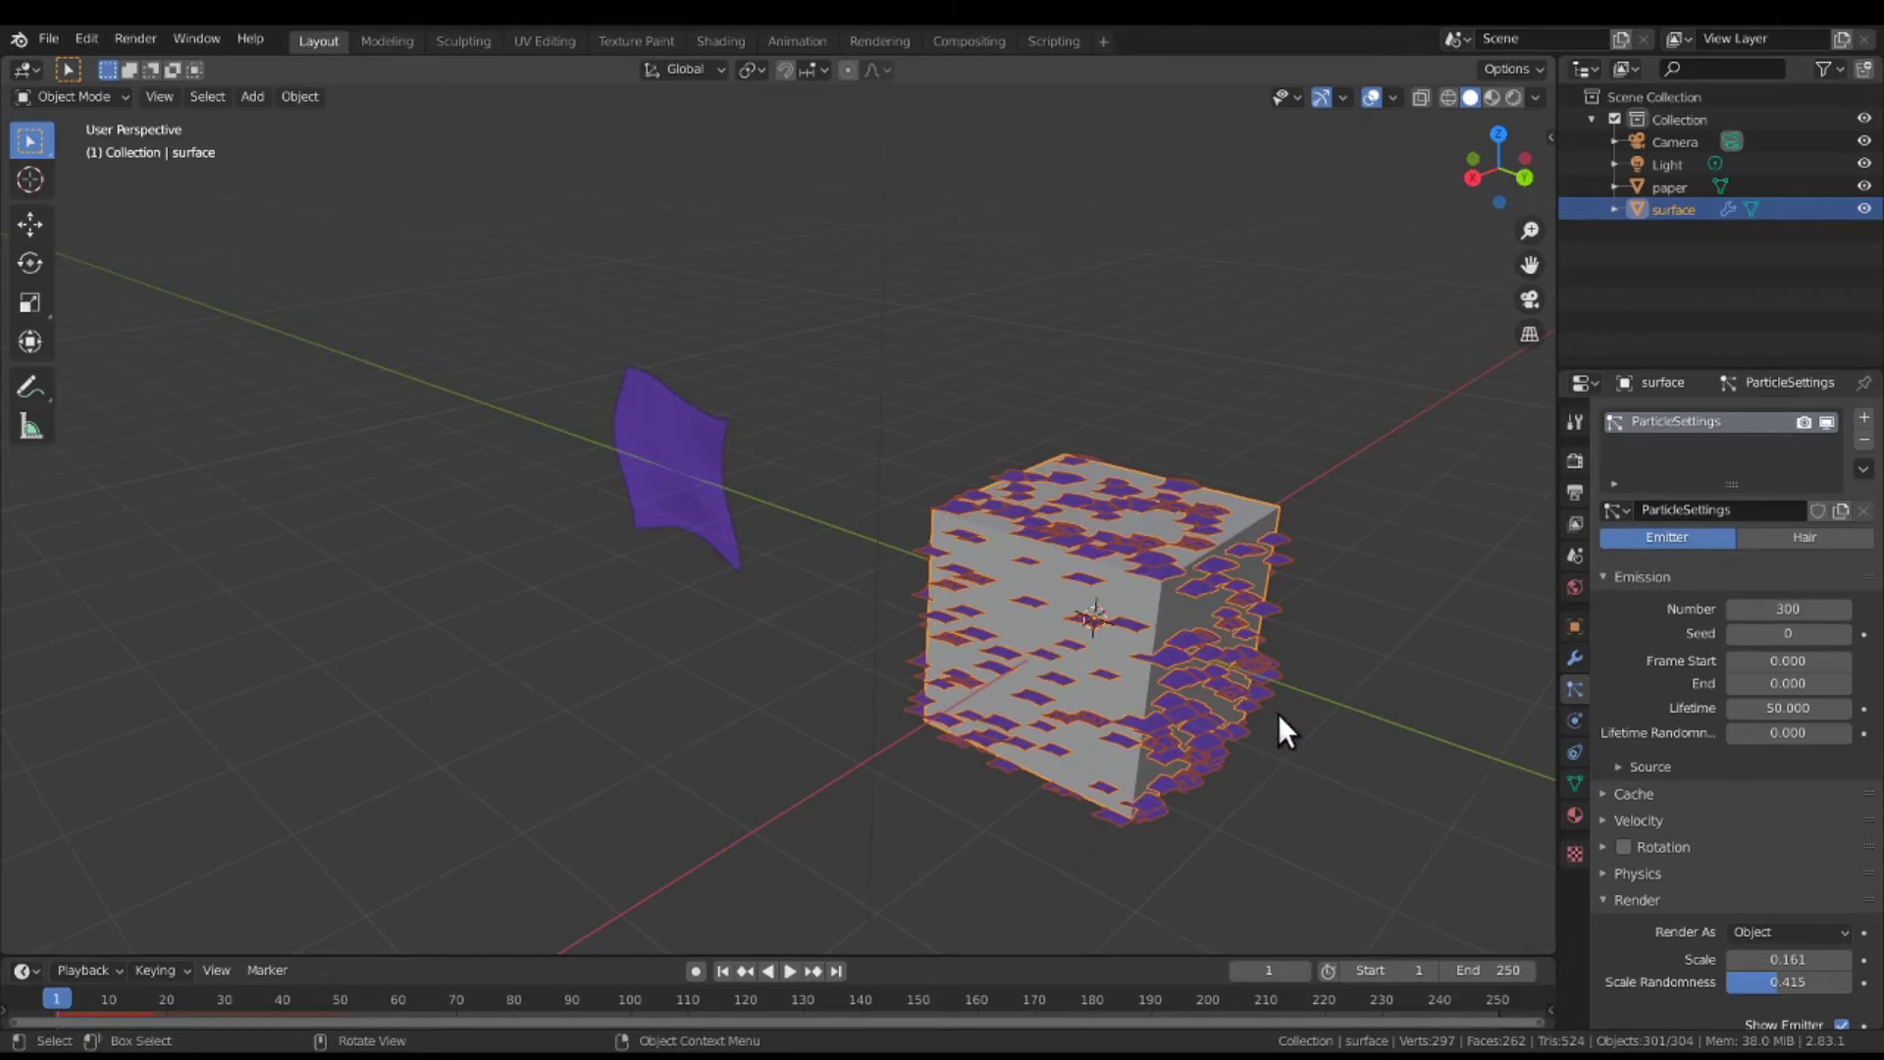
Collapse the Emission and Render settings of the particle system.
{"action": "left_click", "coordinate": [1691, 577]}
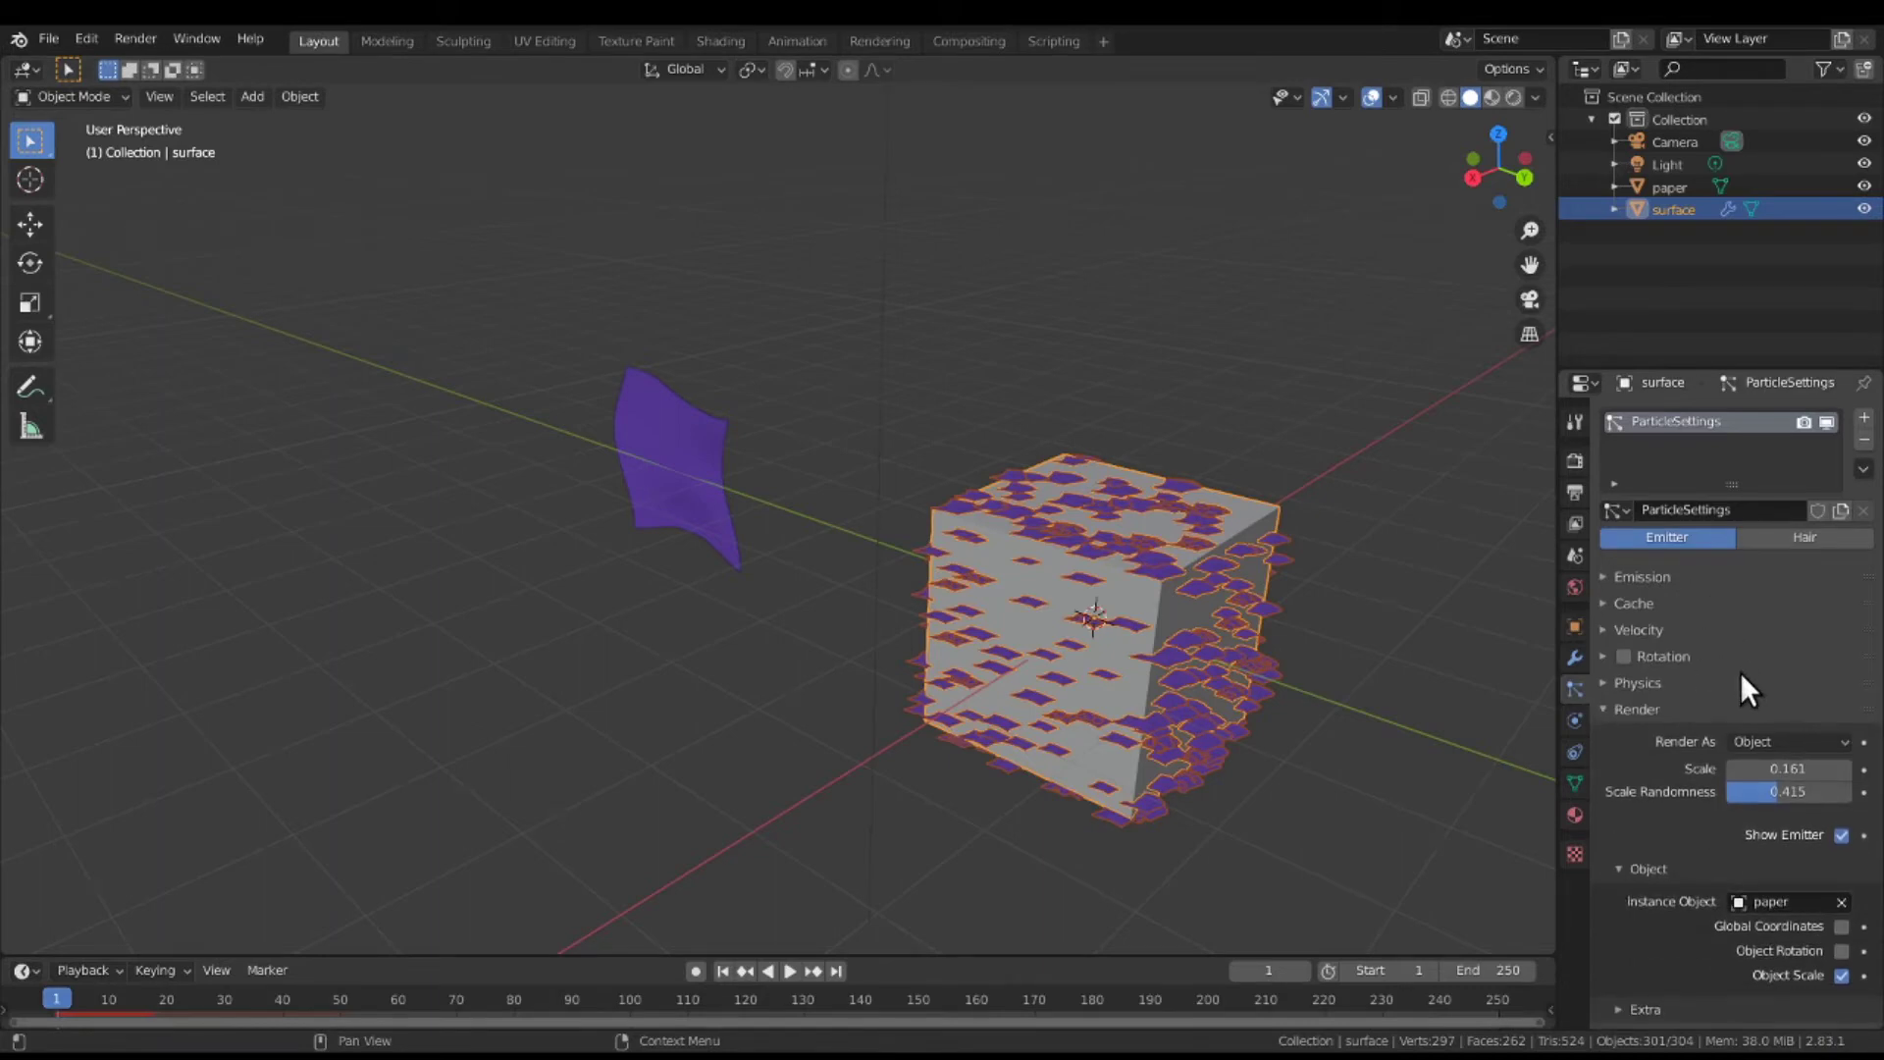
{"action": "scroll", "coordinate": [1740, 671], "scroll_direction": "down", "scroll_amount": 2}
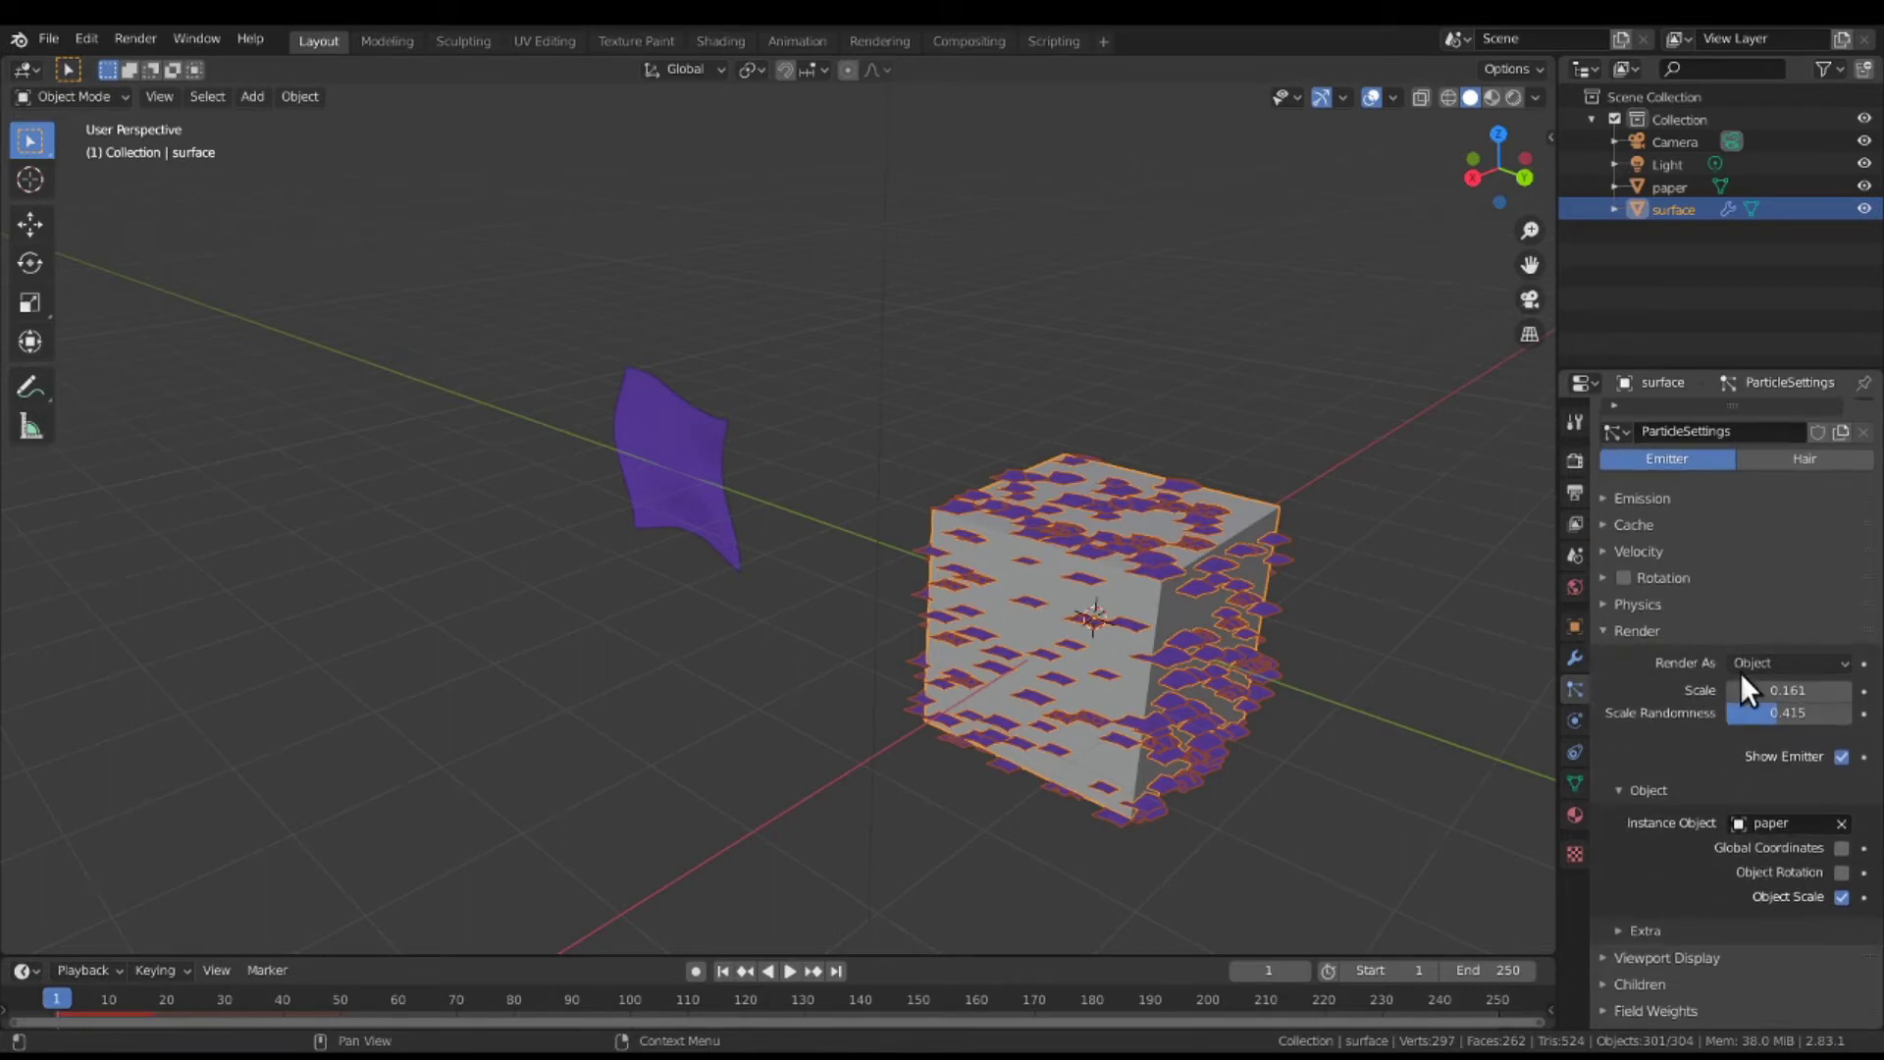
{"action": "left_click", "coordinate": [1661, 630]}
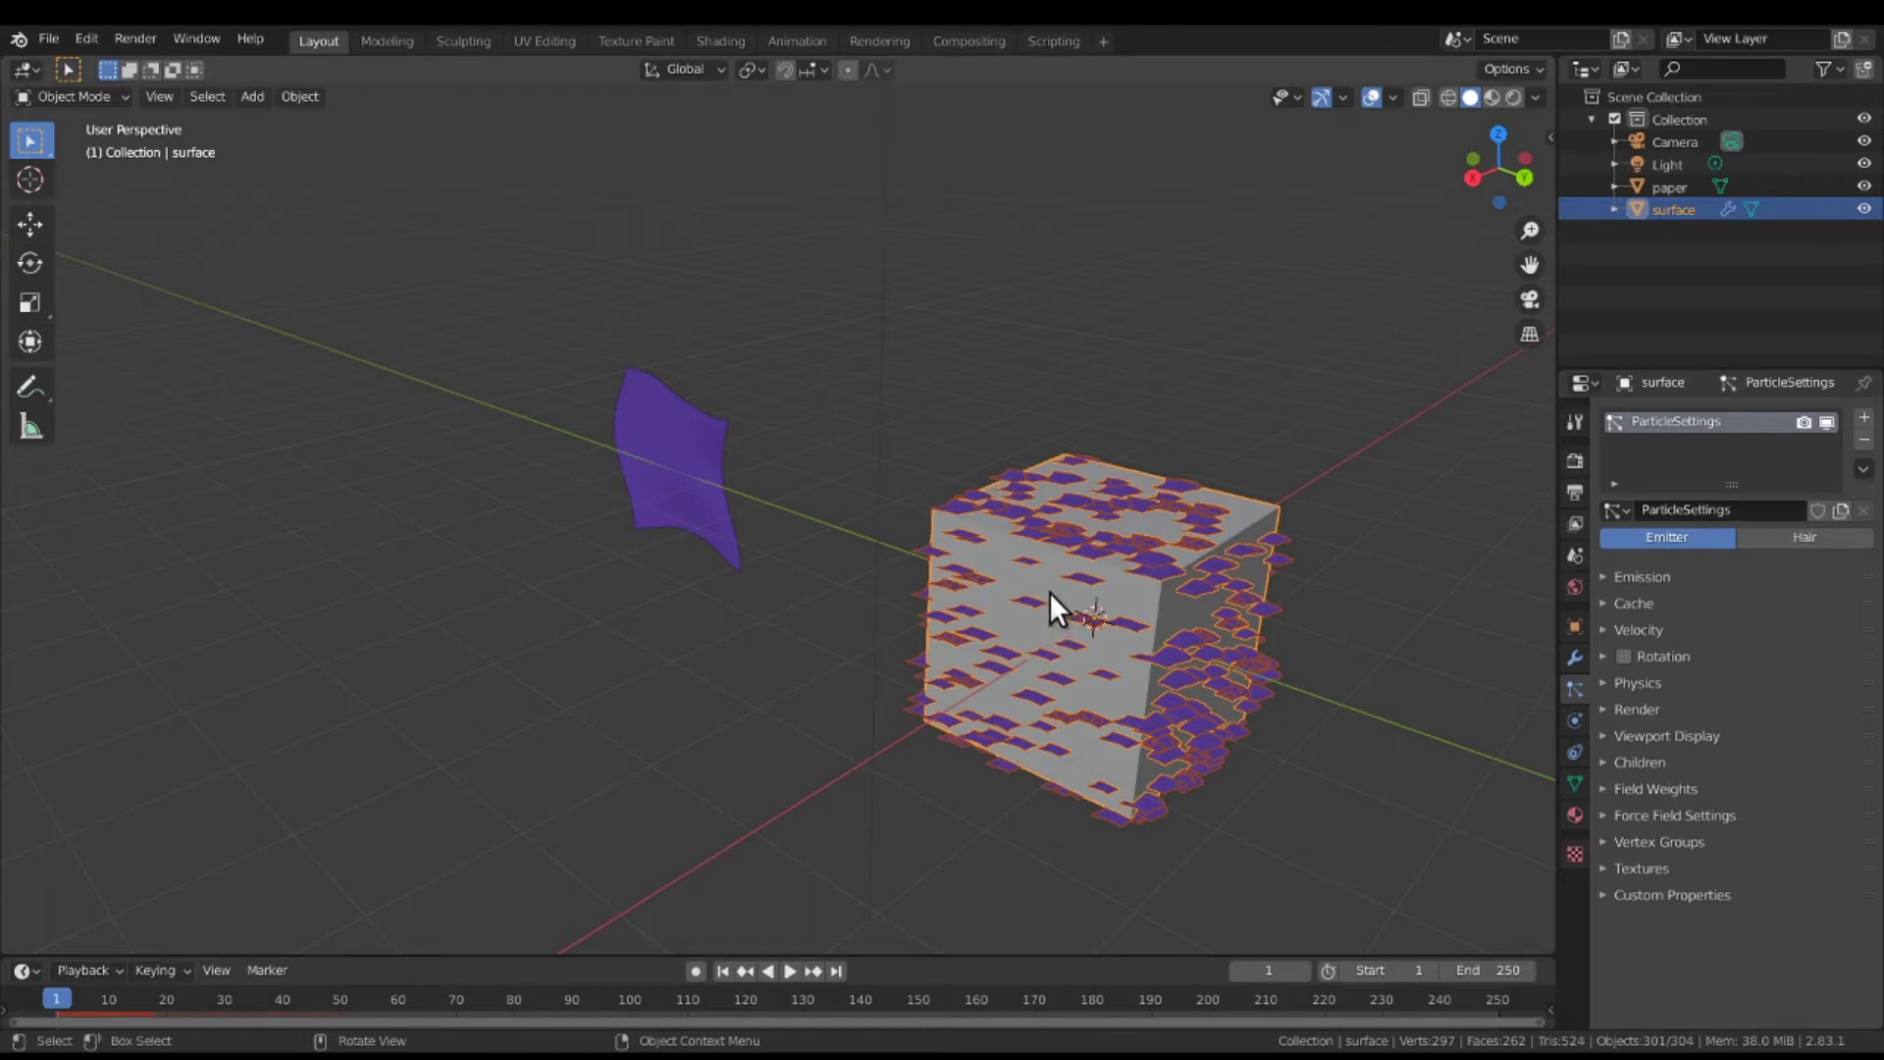
Subdivide the whole surface cube in Edit Mode with 8 cuts and deselect its geometry.
{"action": "left_click", "coordinate": [98, 96]}
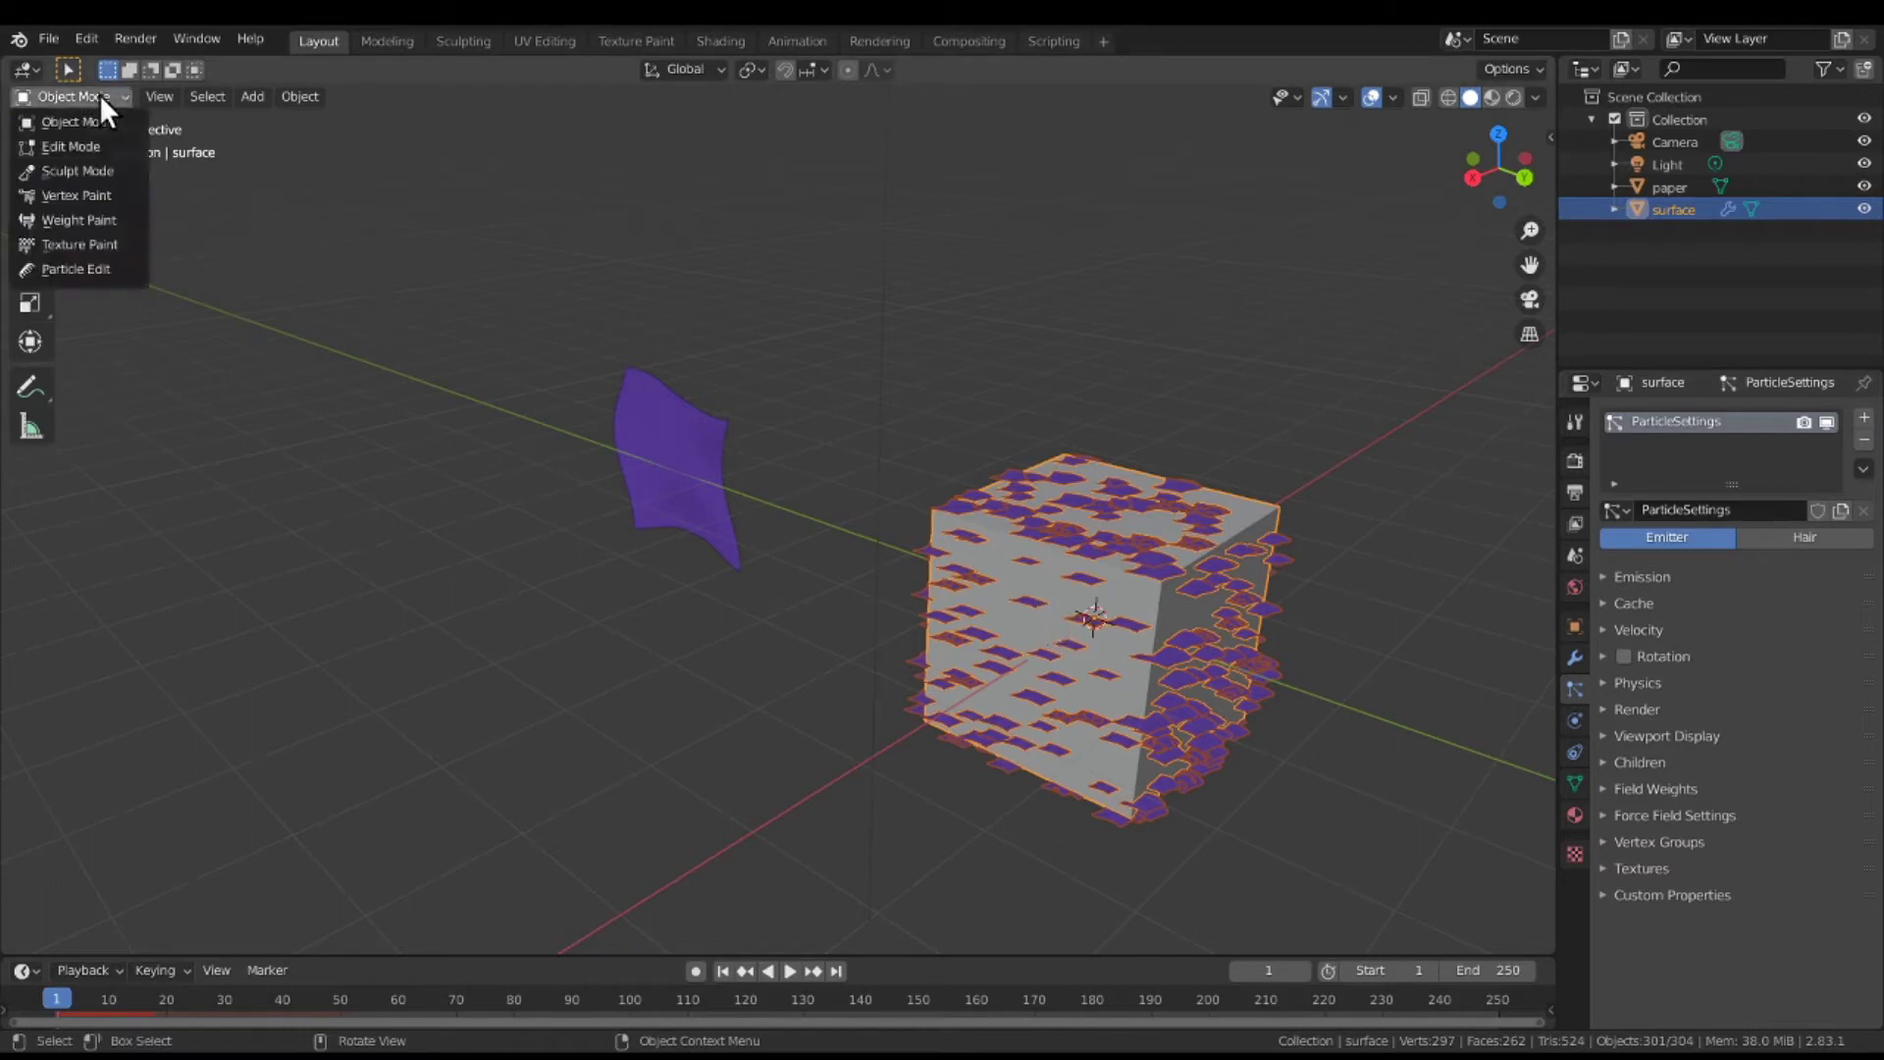
{"action": "left_click", "coordinate": [96, 145]}
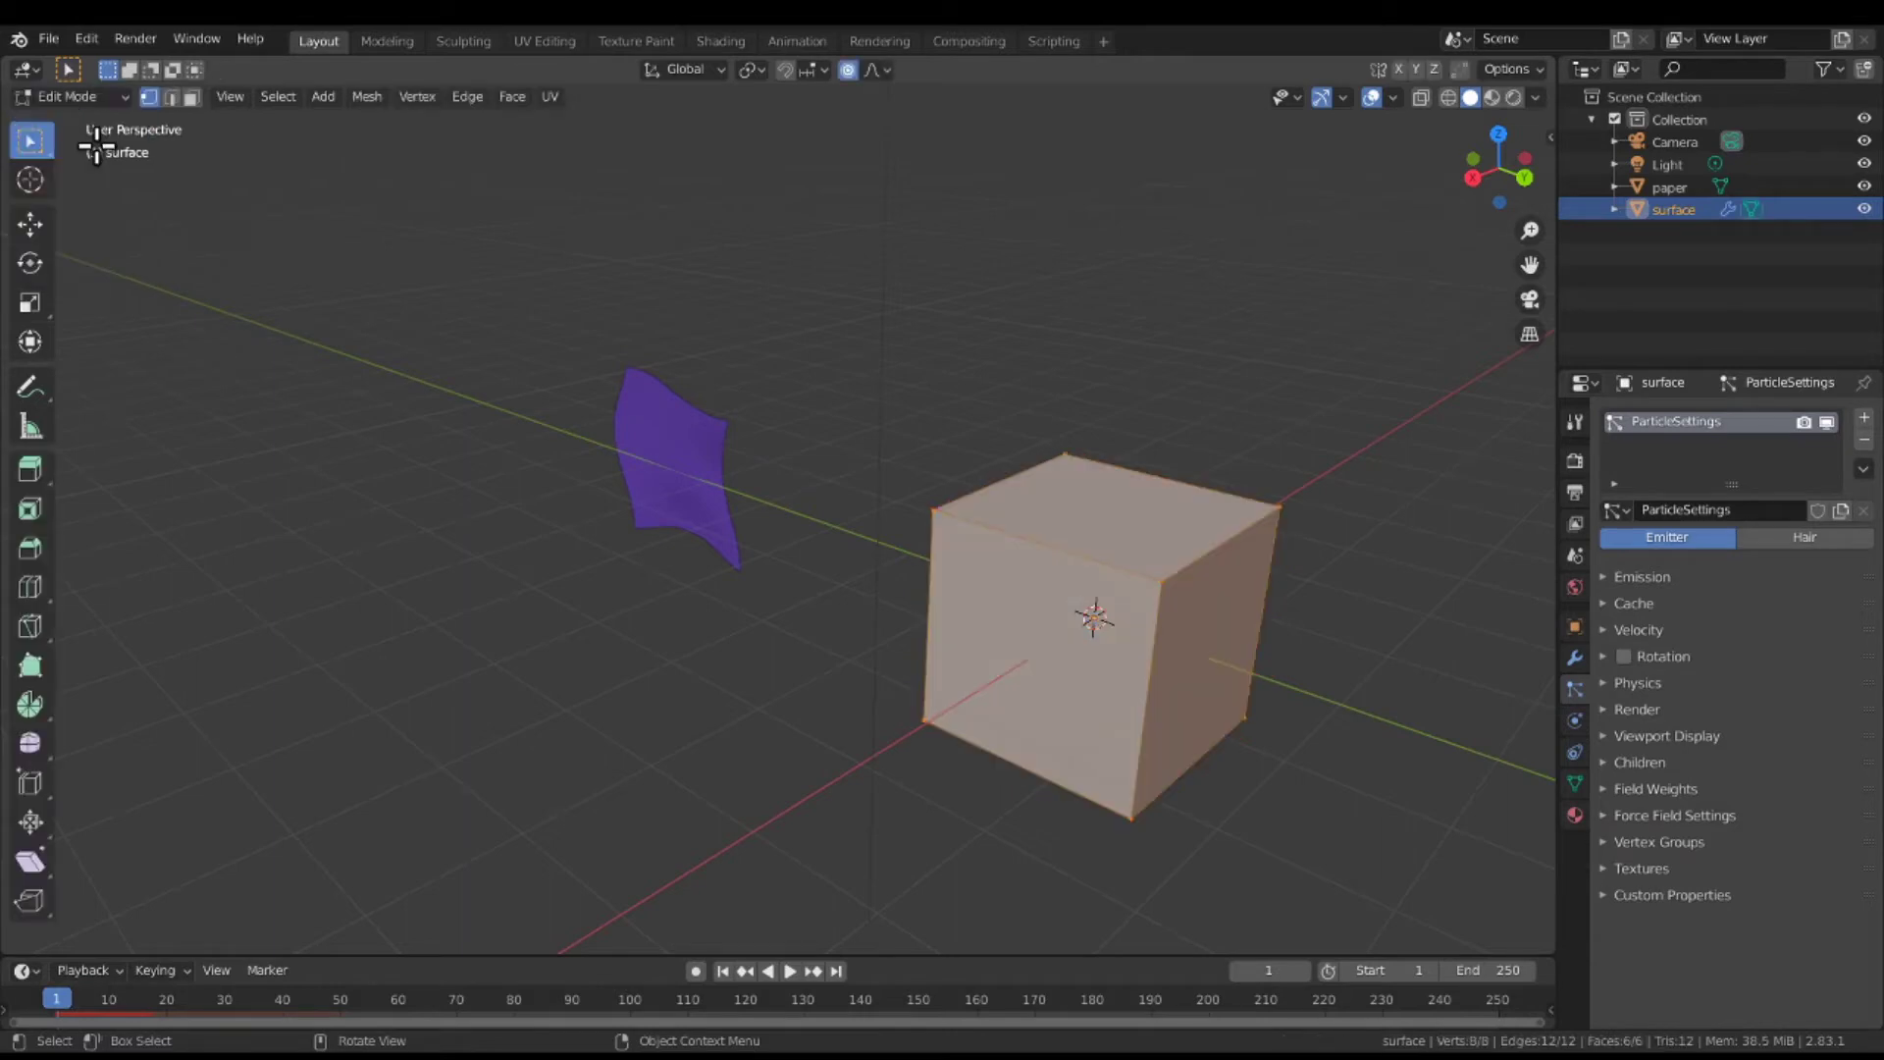
{"action": "middle_click_drag", "start_coordinate": [897, 641], "coordinate": [856, 611]}
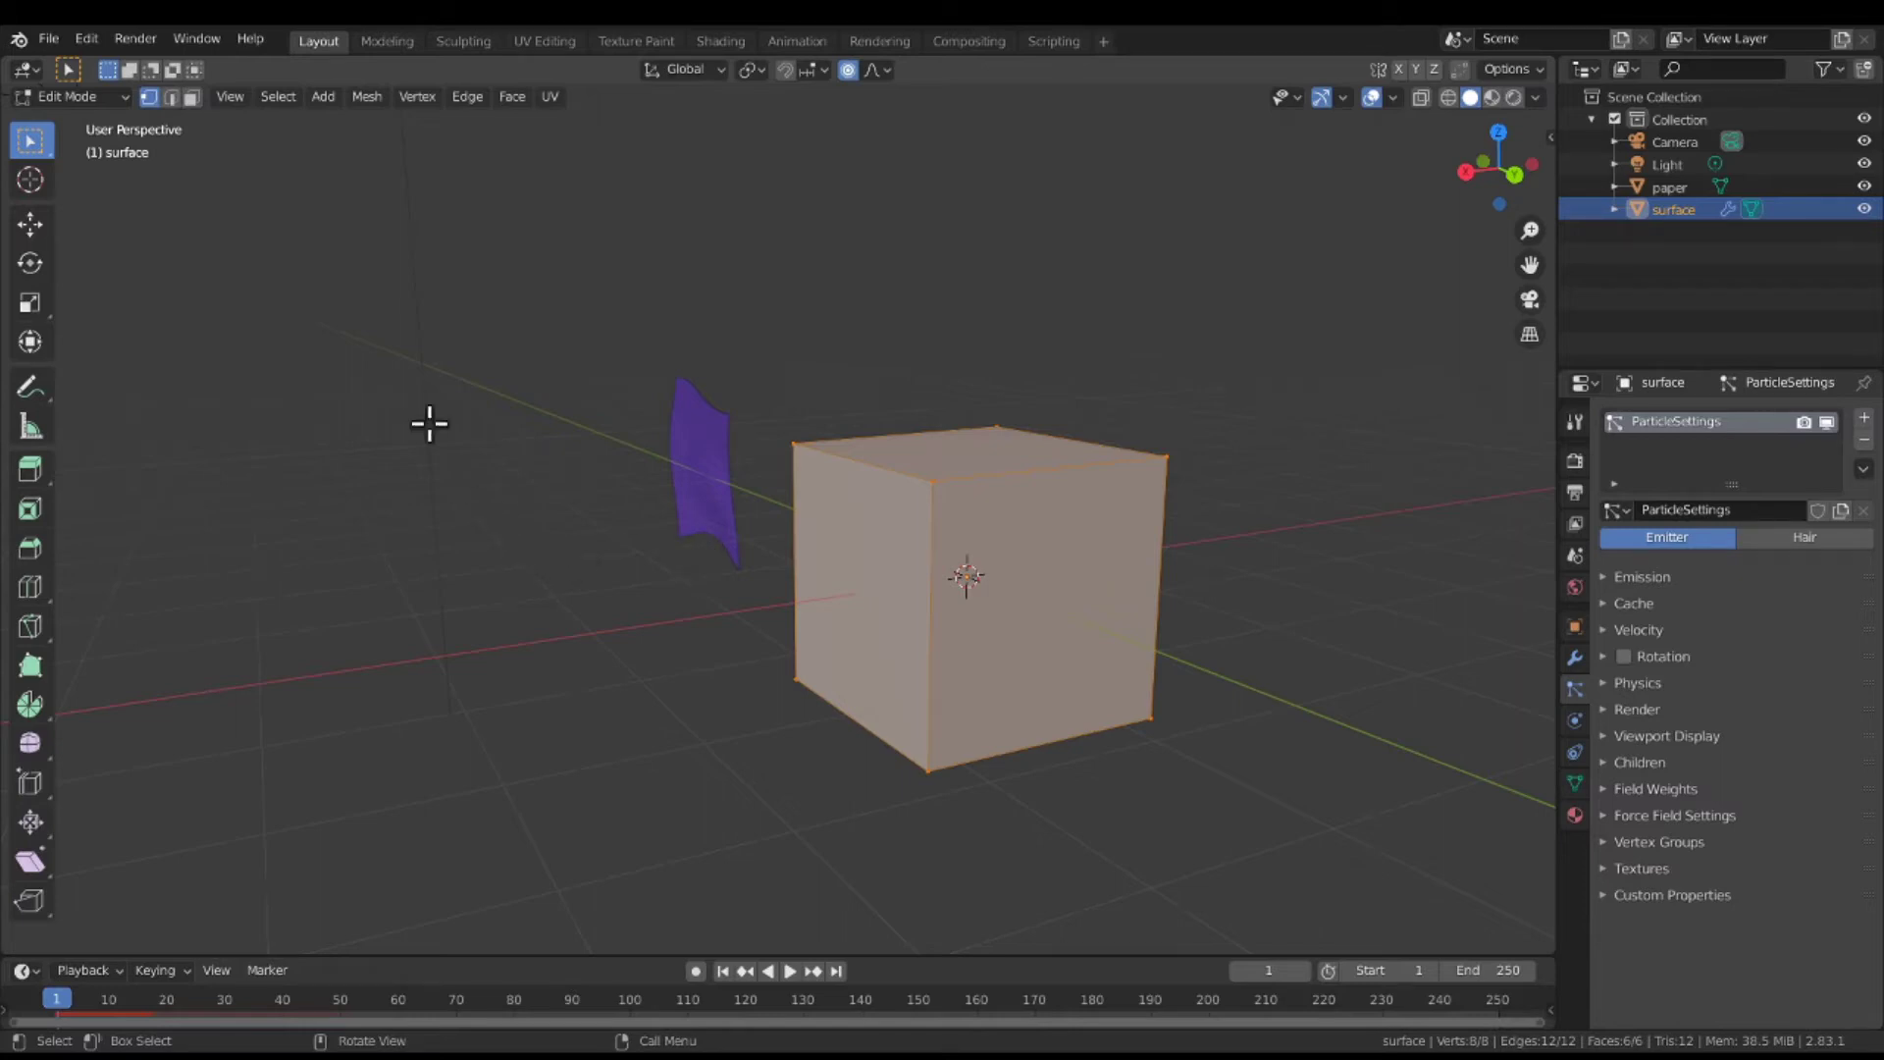
{"action": "right_click", "coordinate": [612, 560]}
{"action": "left_click", "coordinate": [611, 504]}
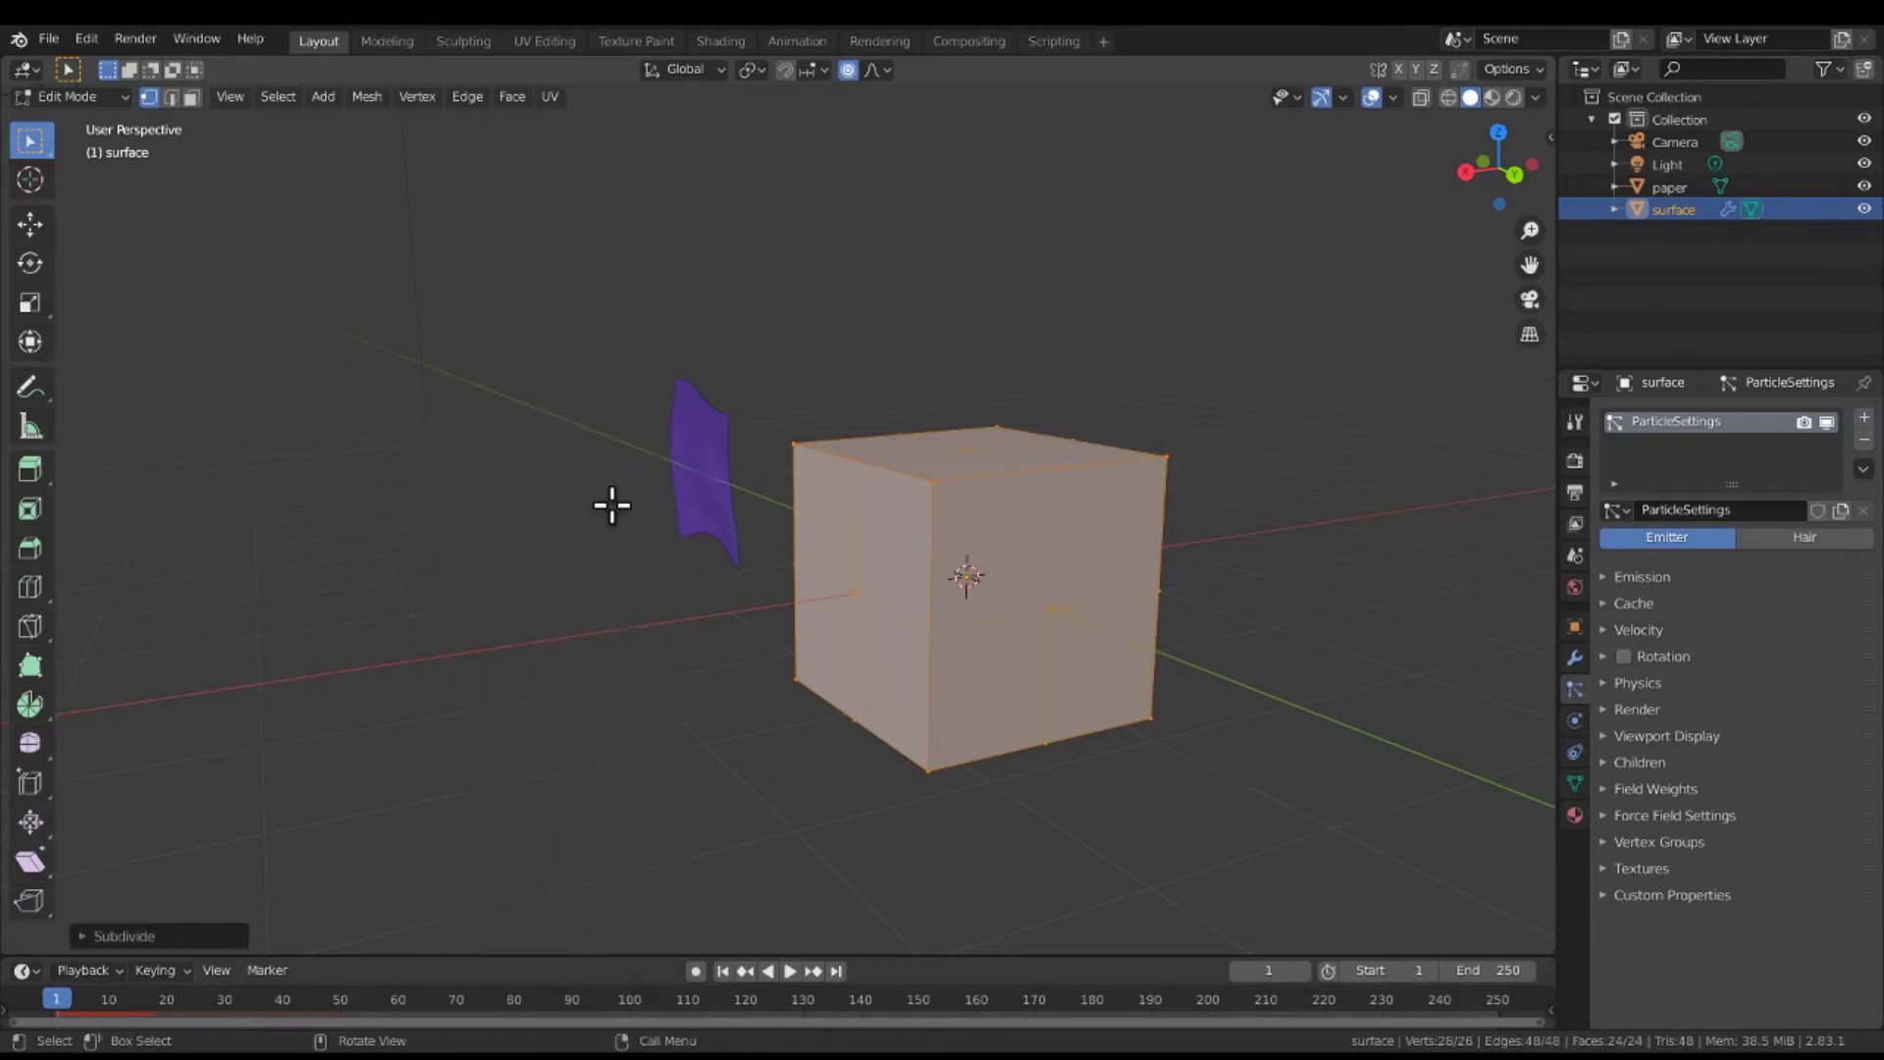
{"action": "left_click", "coordinate": [196, 933]}
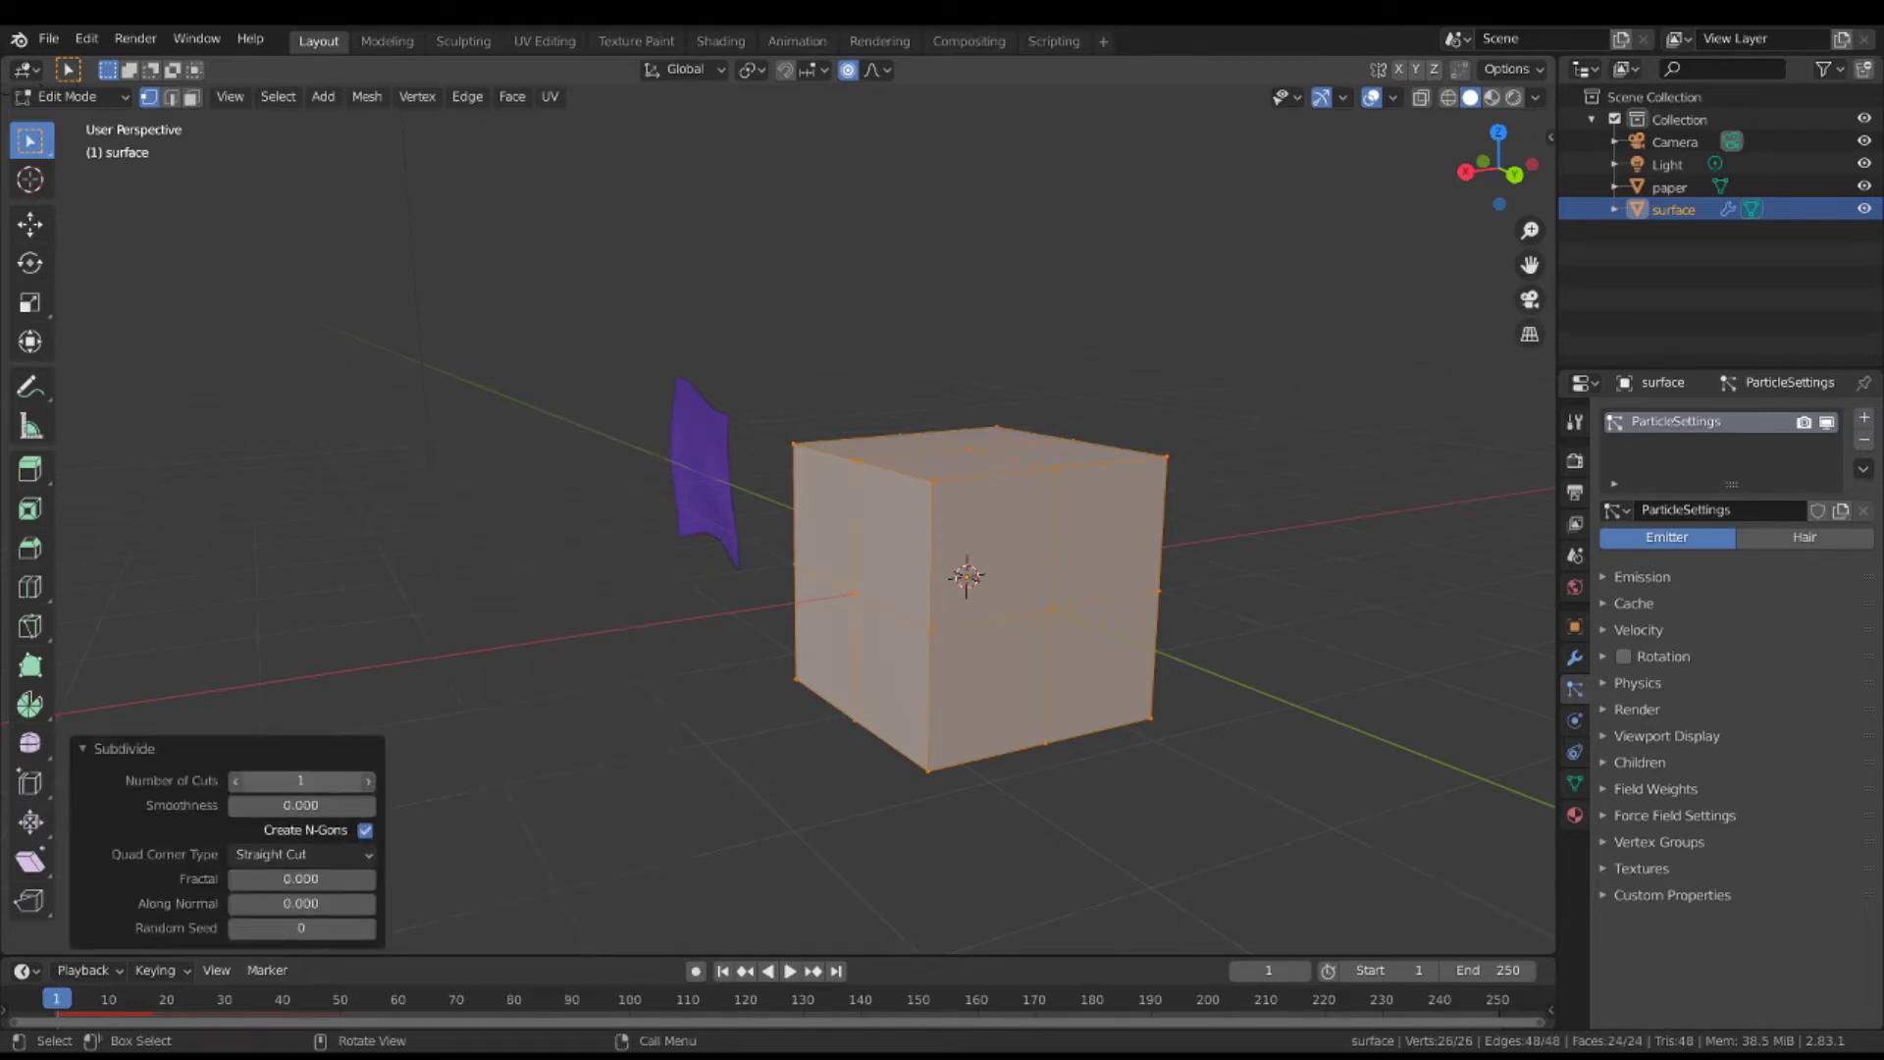
{"action": "left_click", "coordinate": [368, 781]}
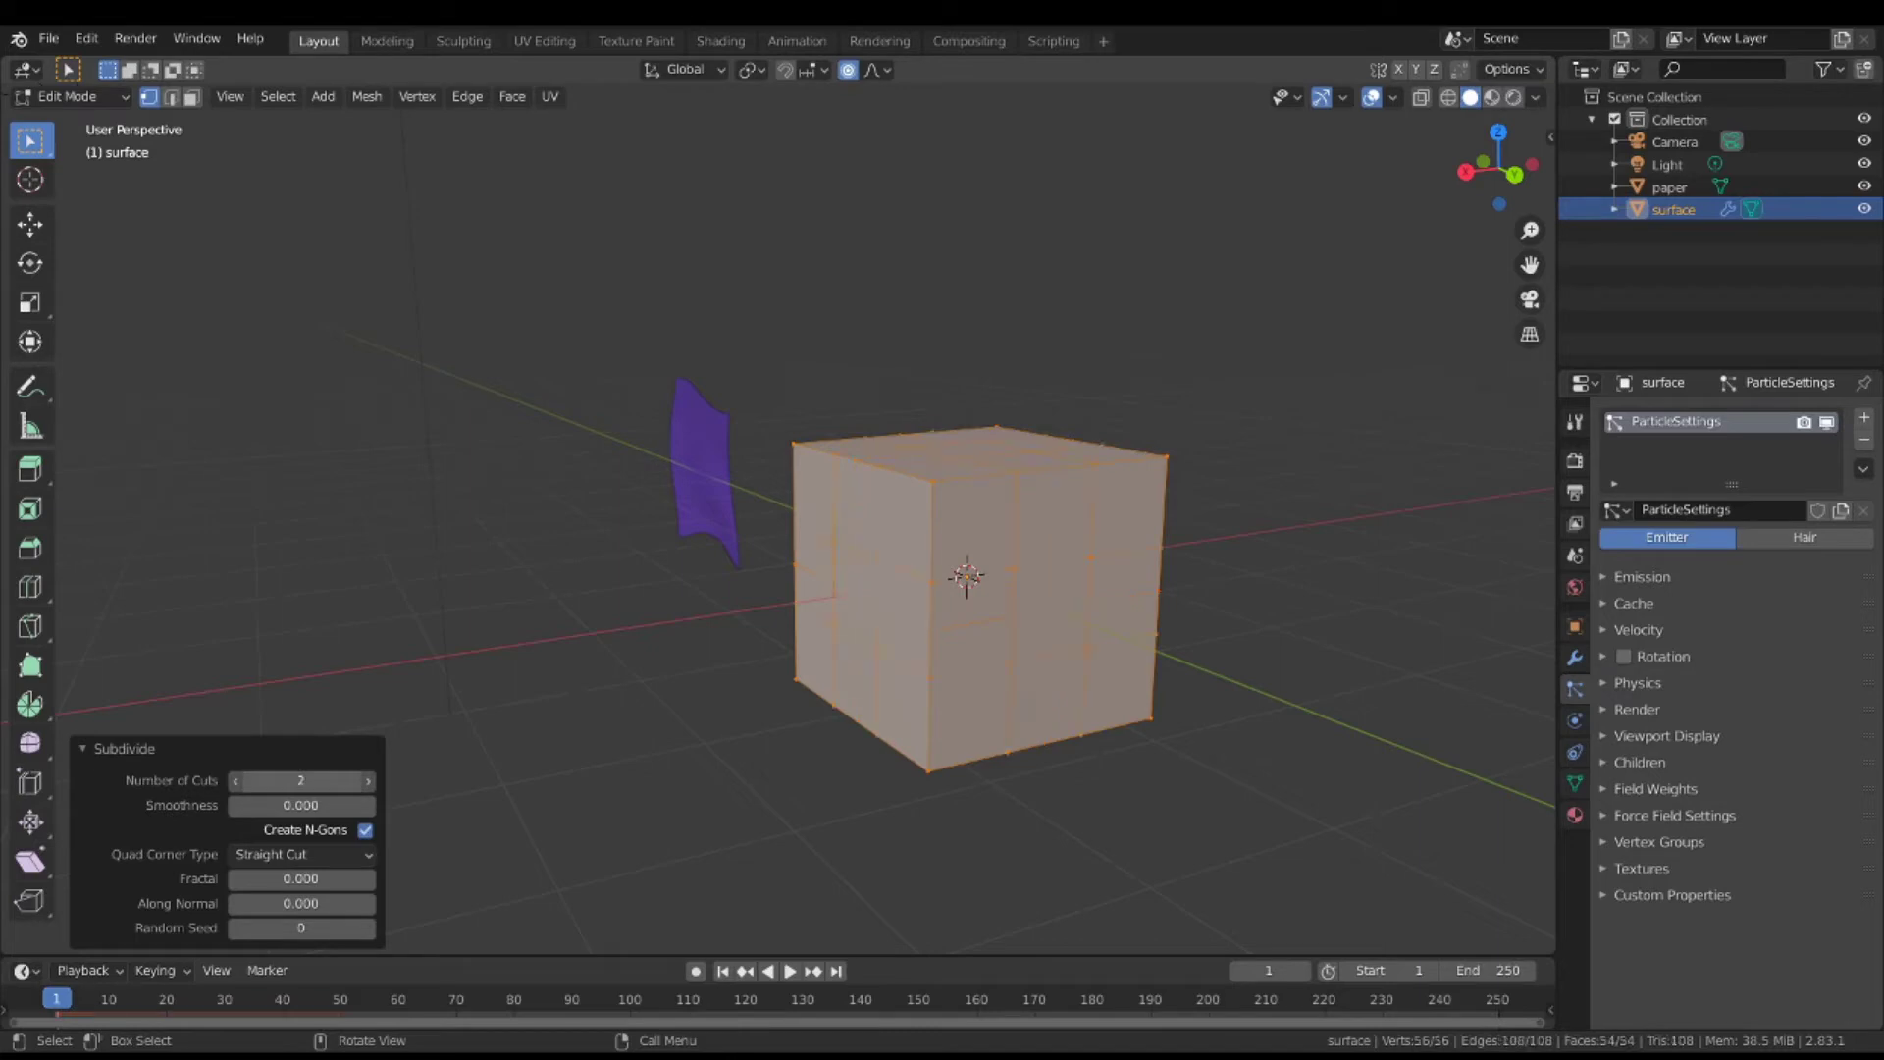
{"action": "left_click", "coordinate": [368, 781]}
{"action": "left_click", "coordinate": [368, 781]}
{"action": "left_click", "coordinate": [368, 782]}
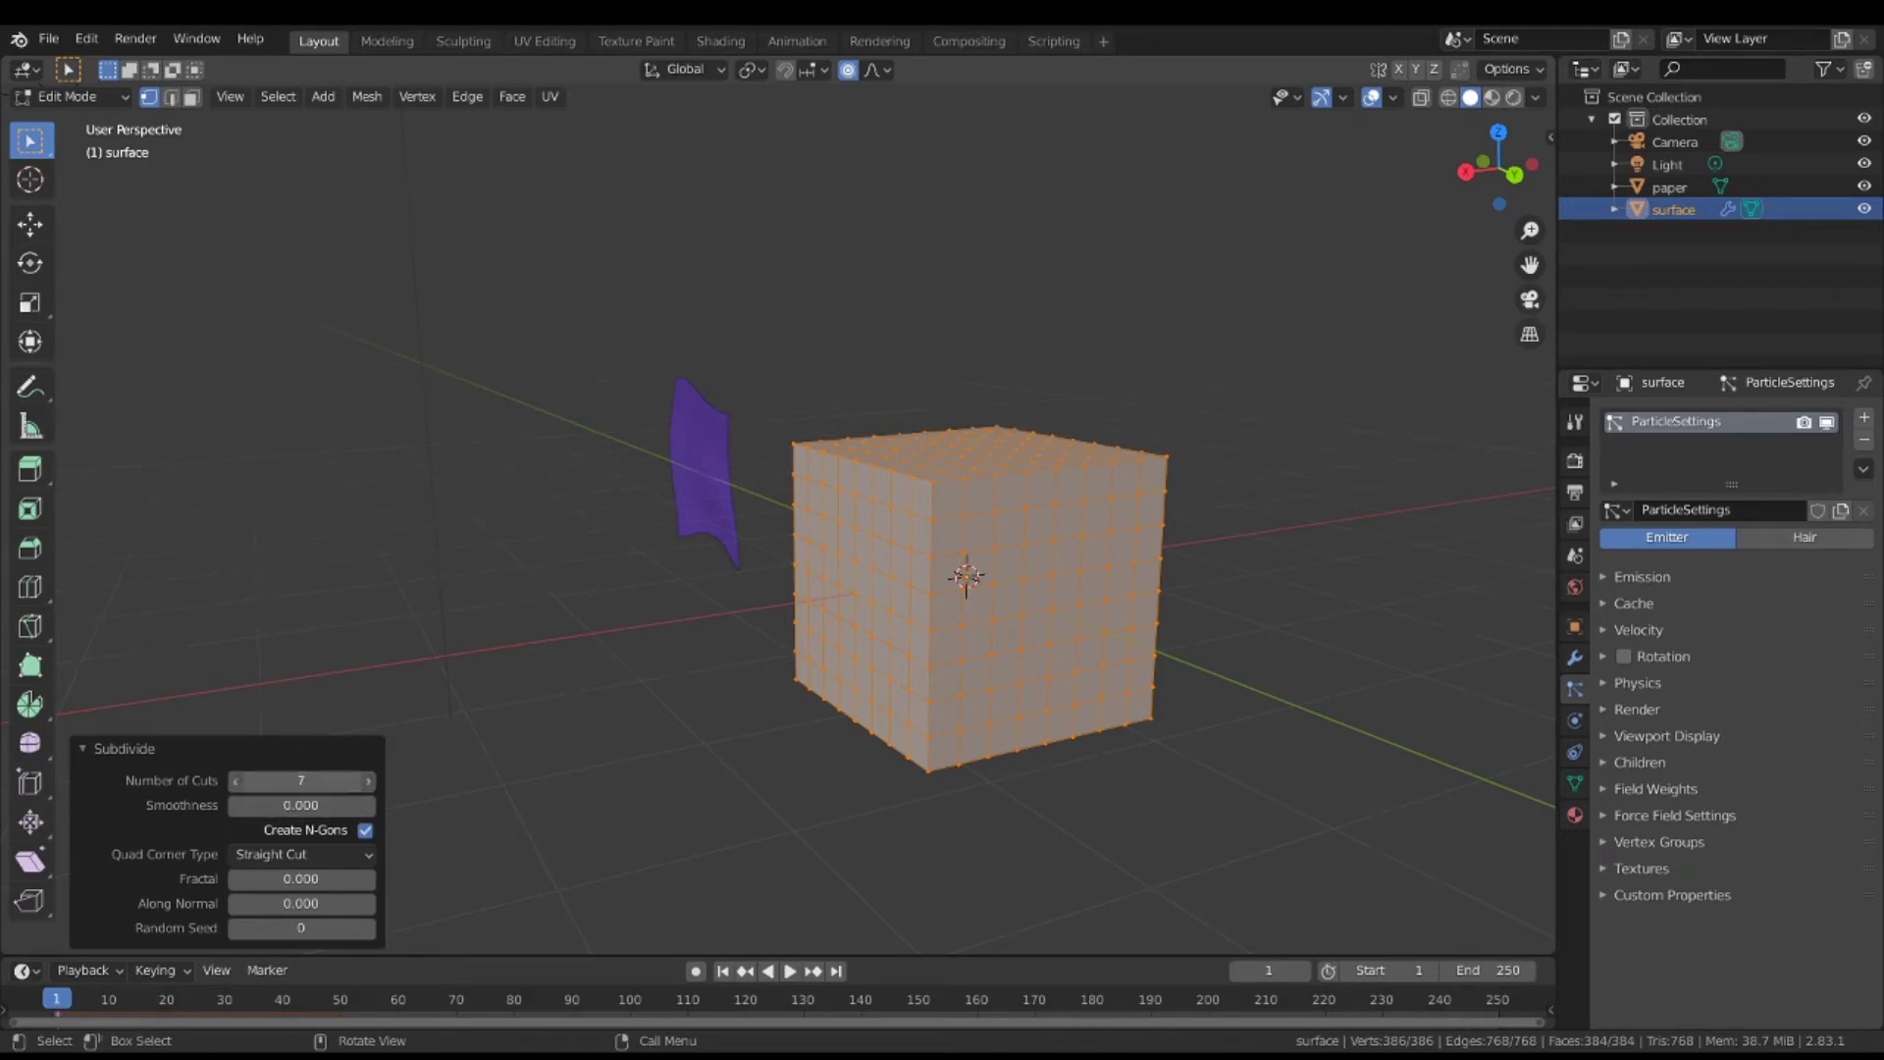
{"action": "left_click", "coordinate": [354, 662]}
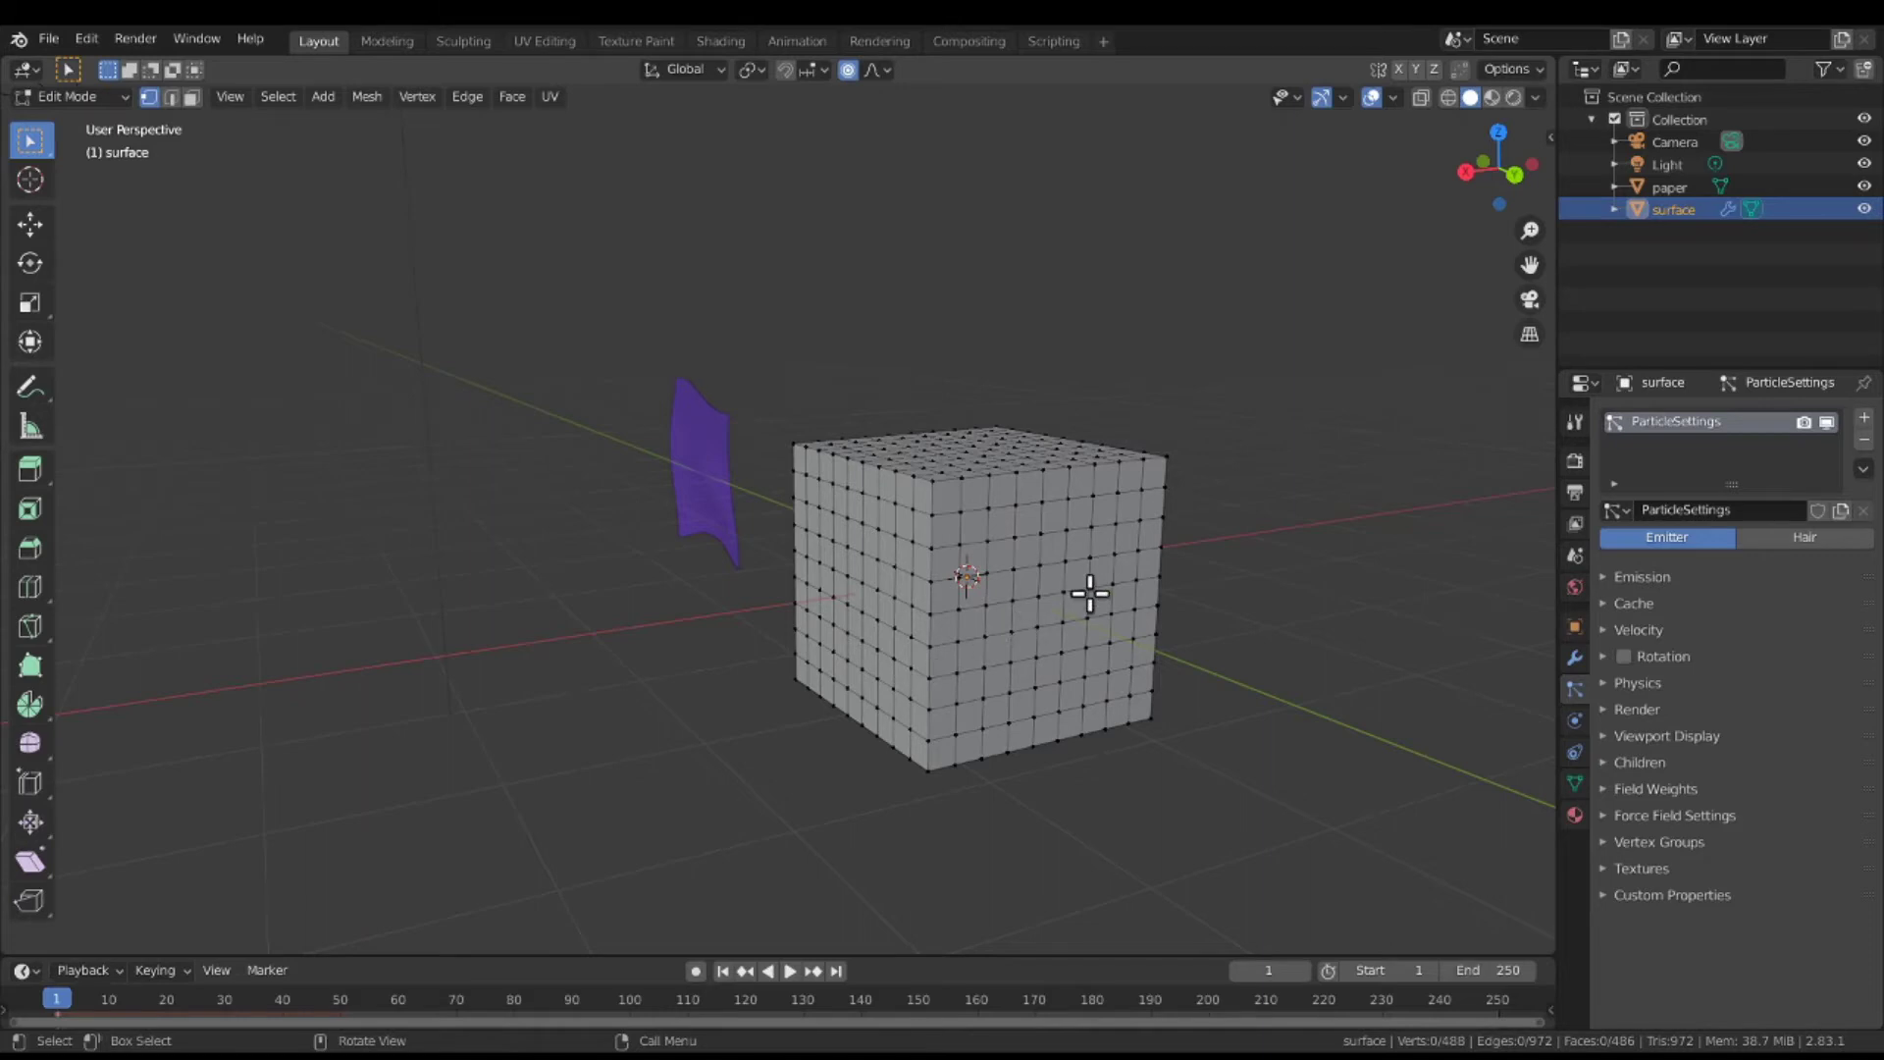
View the subdivided cube in Weight Paint mode and return it to Object Mode.
{"action": "middle_click_drag", "start_coordinate": [1090, 593], "coordinate": [785, 484]}
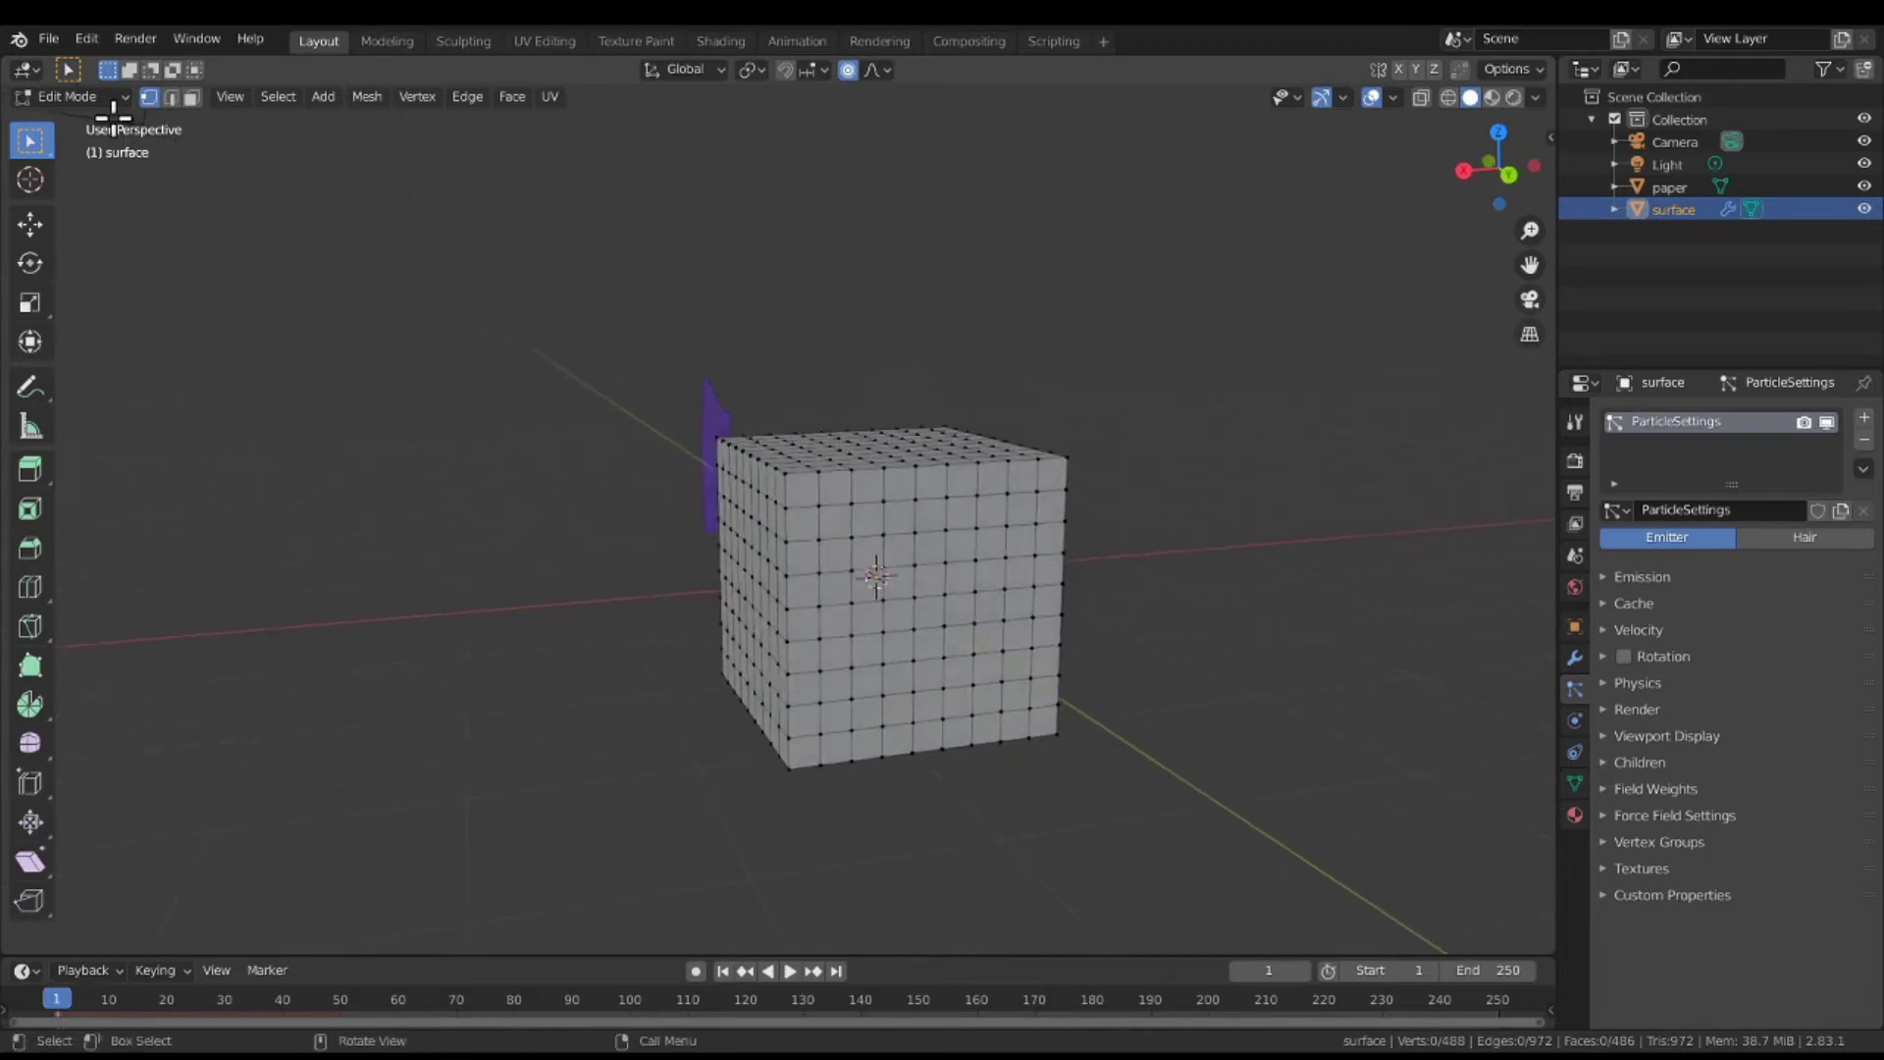
{"action": "left_click", "coordinate": [88, 94]}
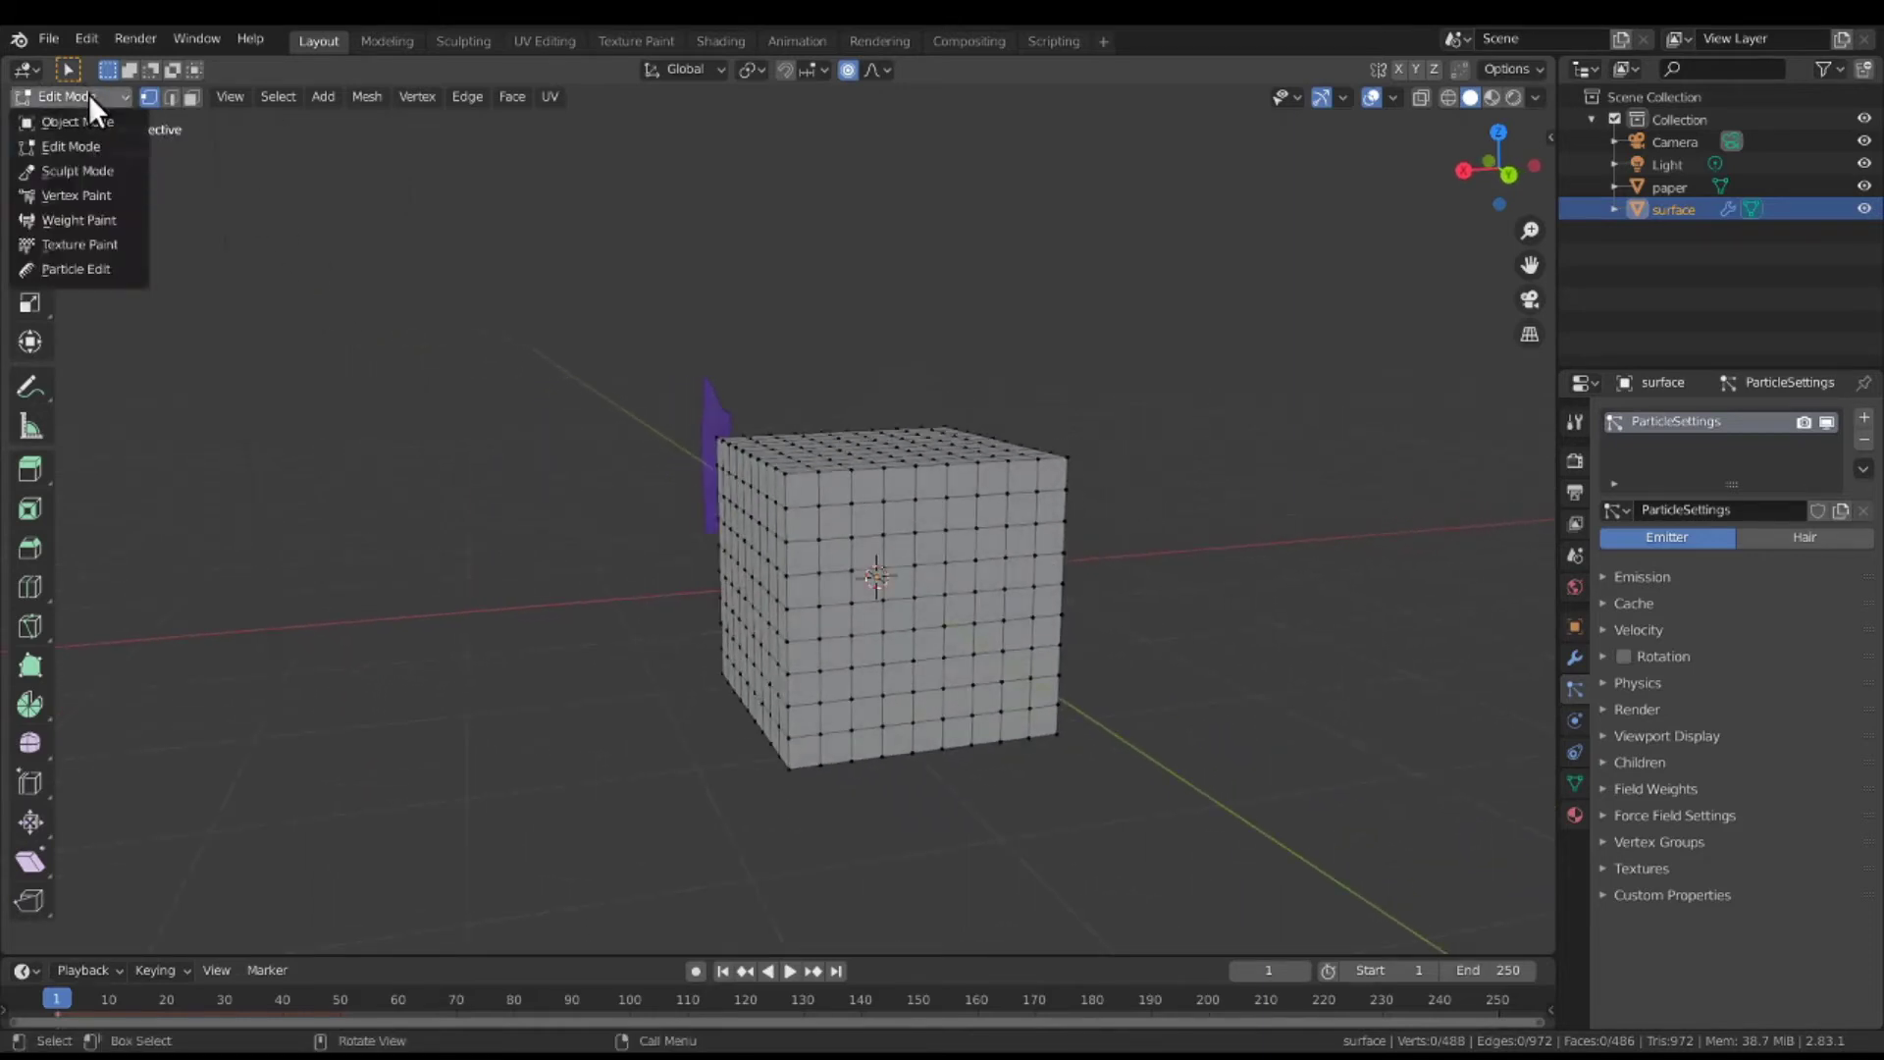
{"action": "left_click", "coordinate": [110, 217]}
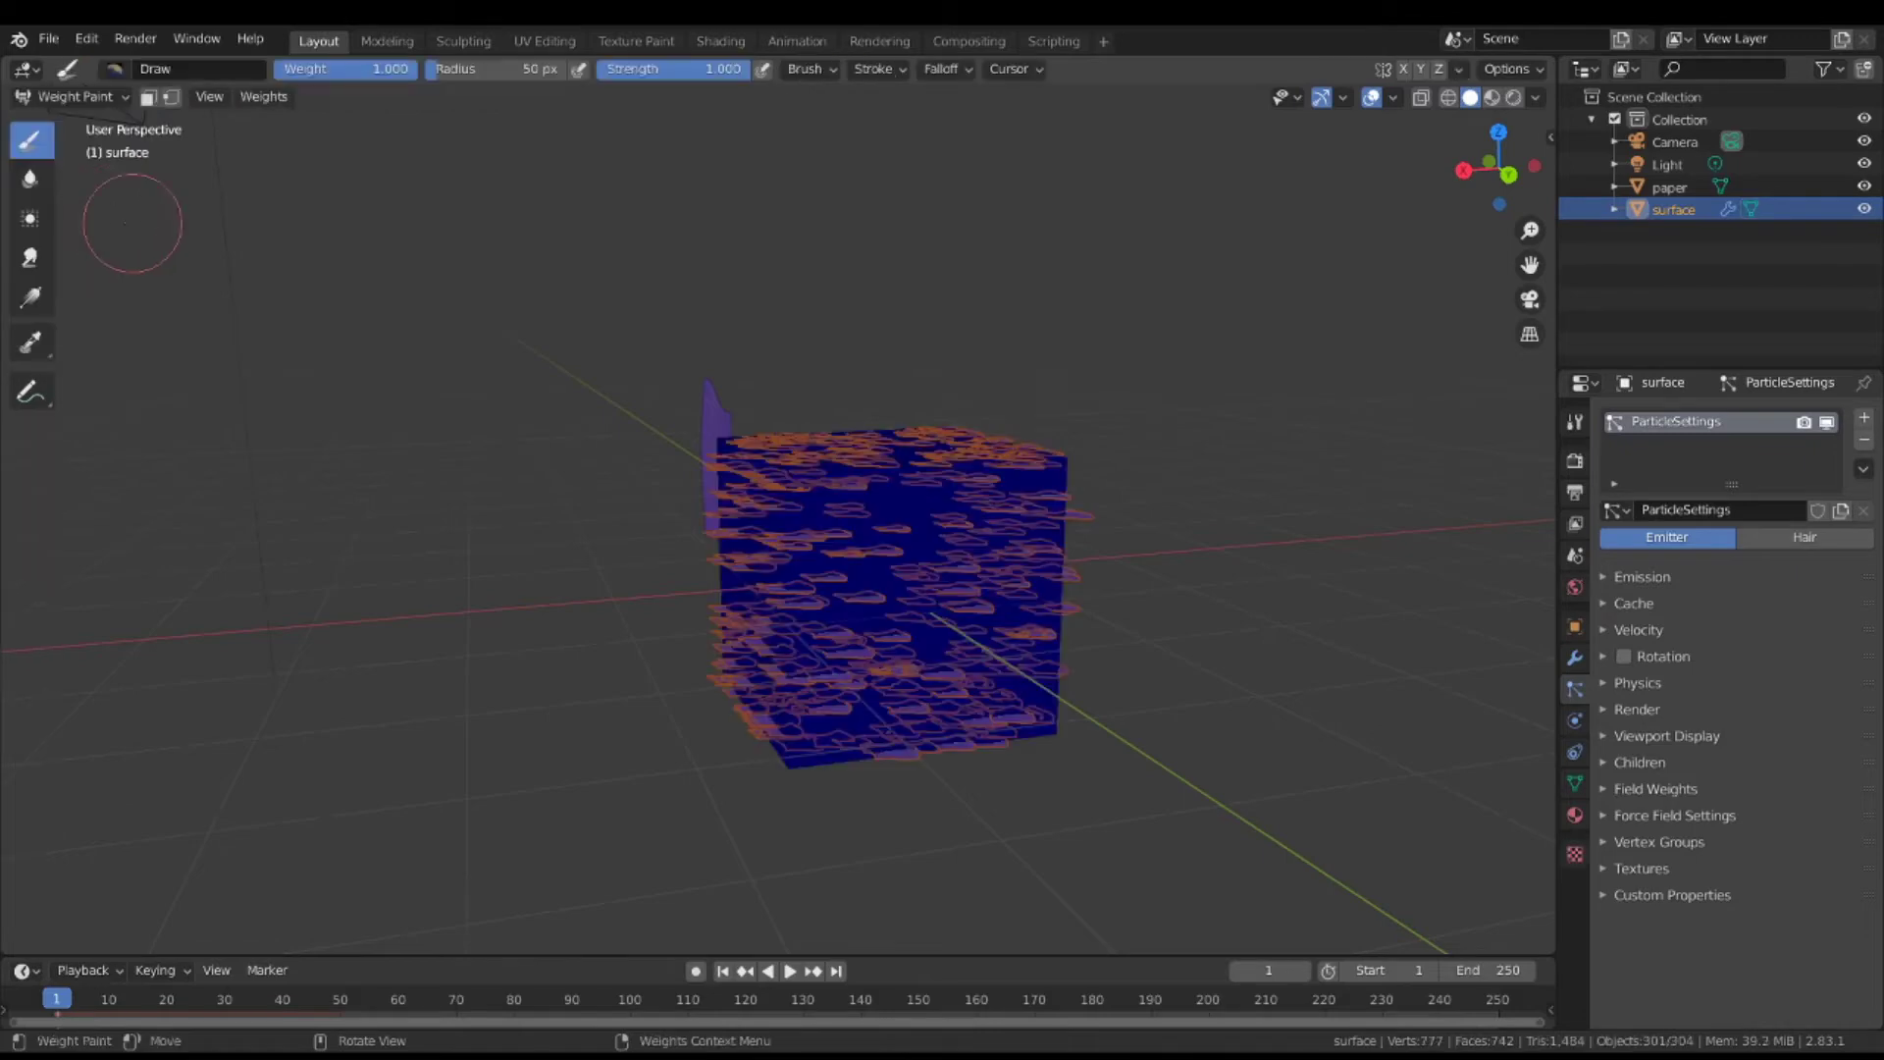
{"action": "scroll", "coordinate": [946, 714], "scroll_direction": "up", "scroll_amount": 4}
{"action": "scroll", "coordinate": [947, 714], "scroll_direction": "down", "scroll_amount": 4}
{"action": "left_click", "coordinate": [69, 97]}
{"action": "left_click", "coordinate": [80, 118]}
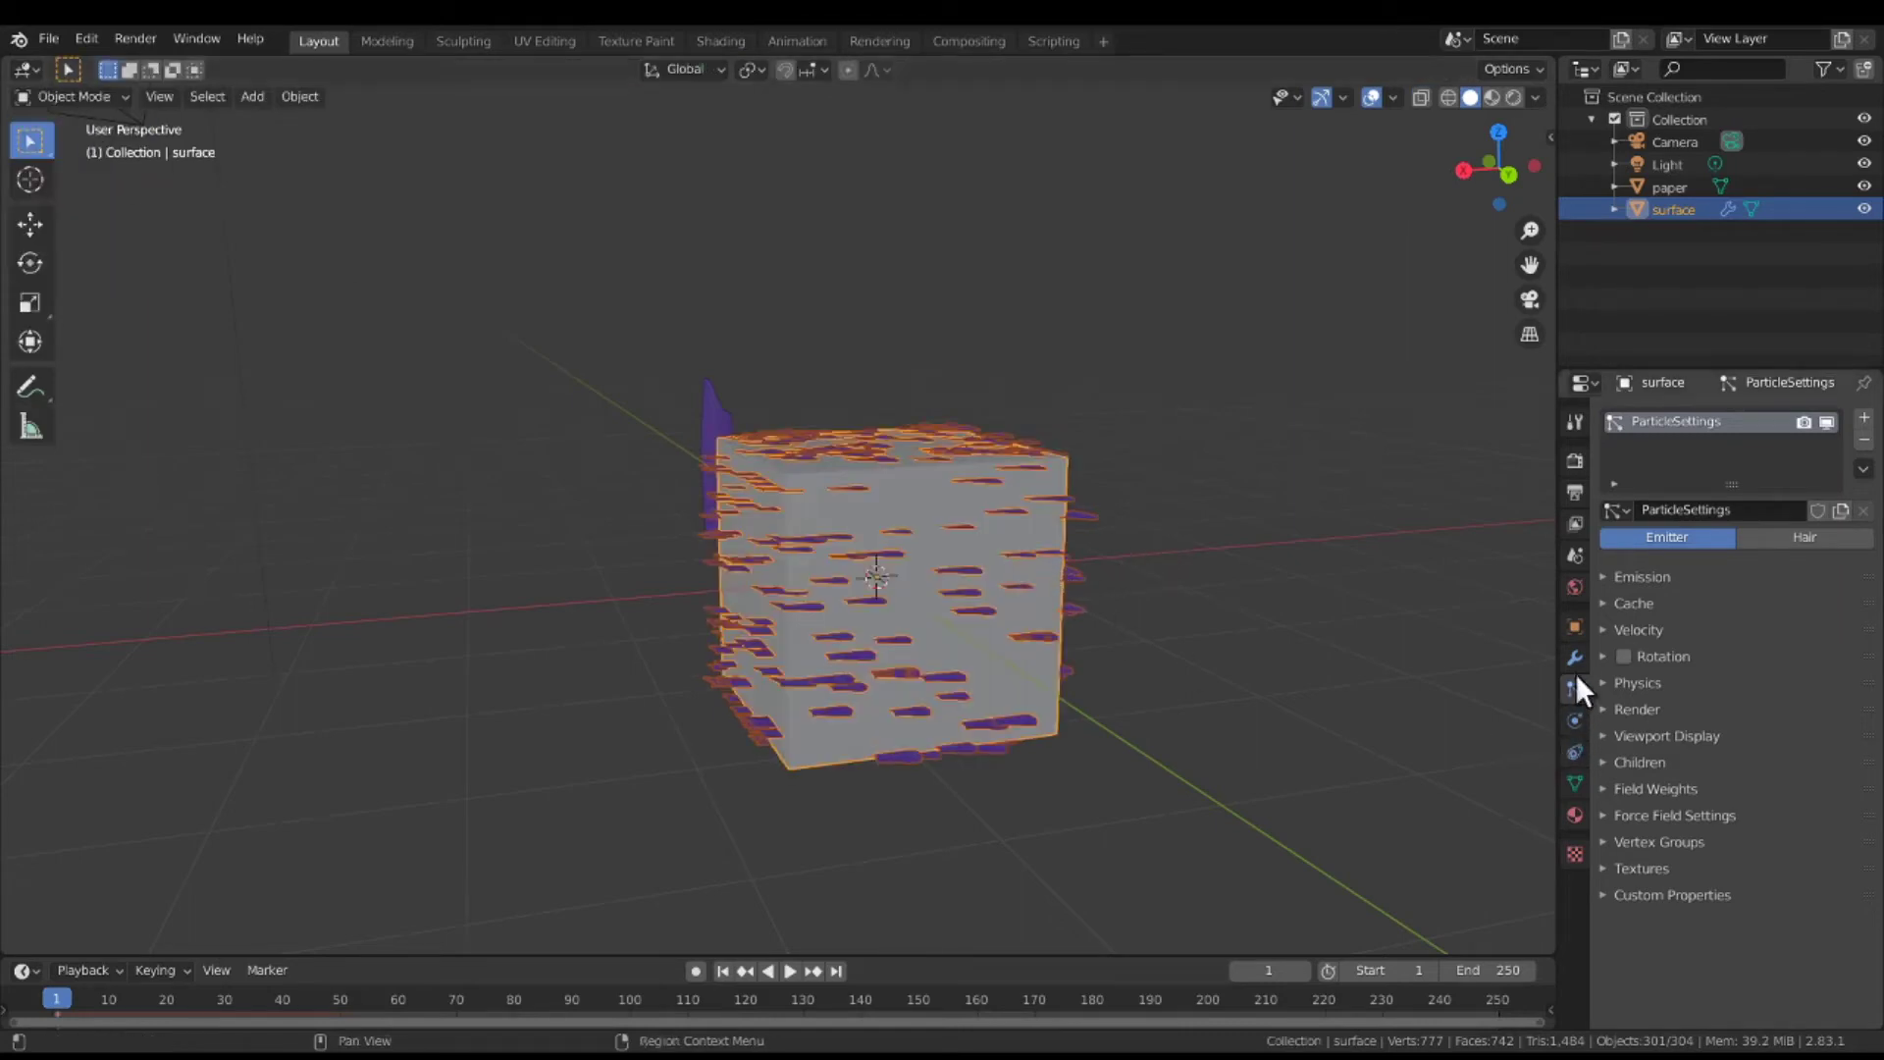
Enable the wireframe in the surface cube's viewport display and reset the animation to its first frame.
{"action": "left_click", "coordinate": [1569, 624]}
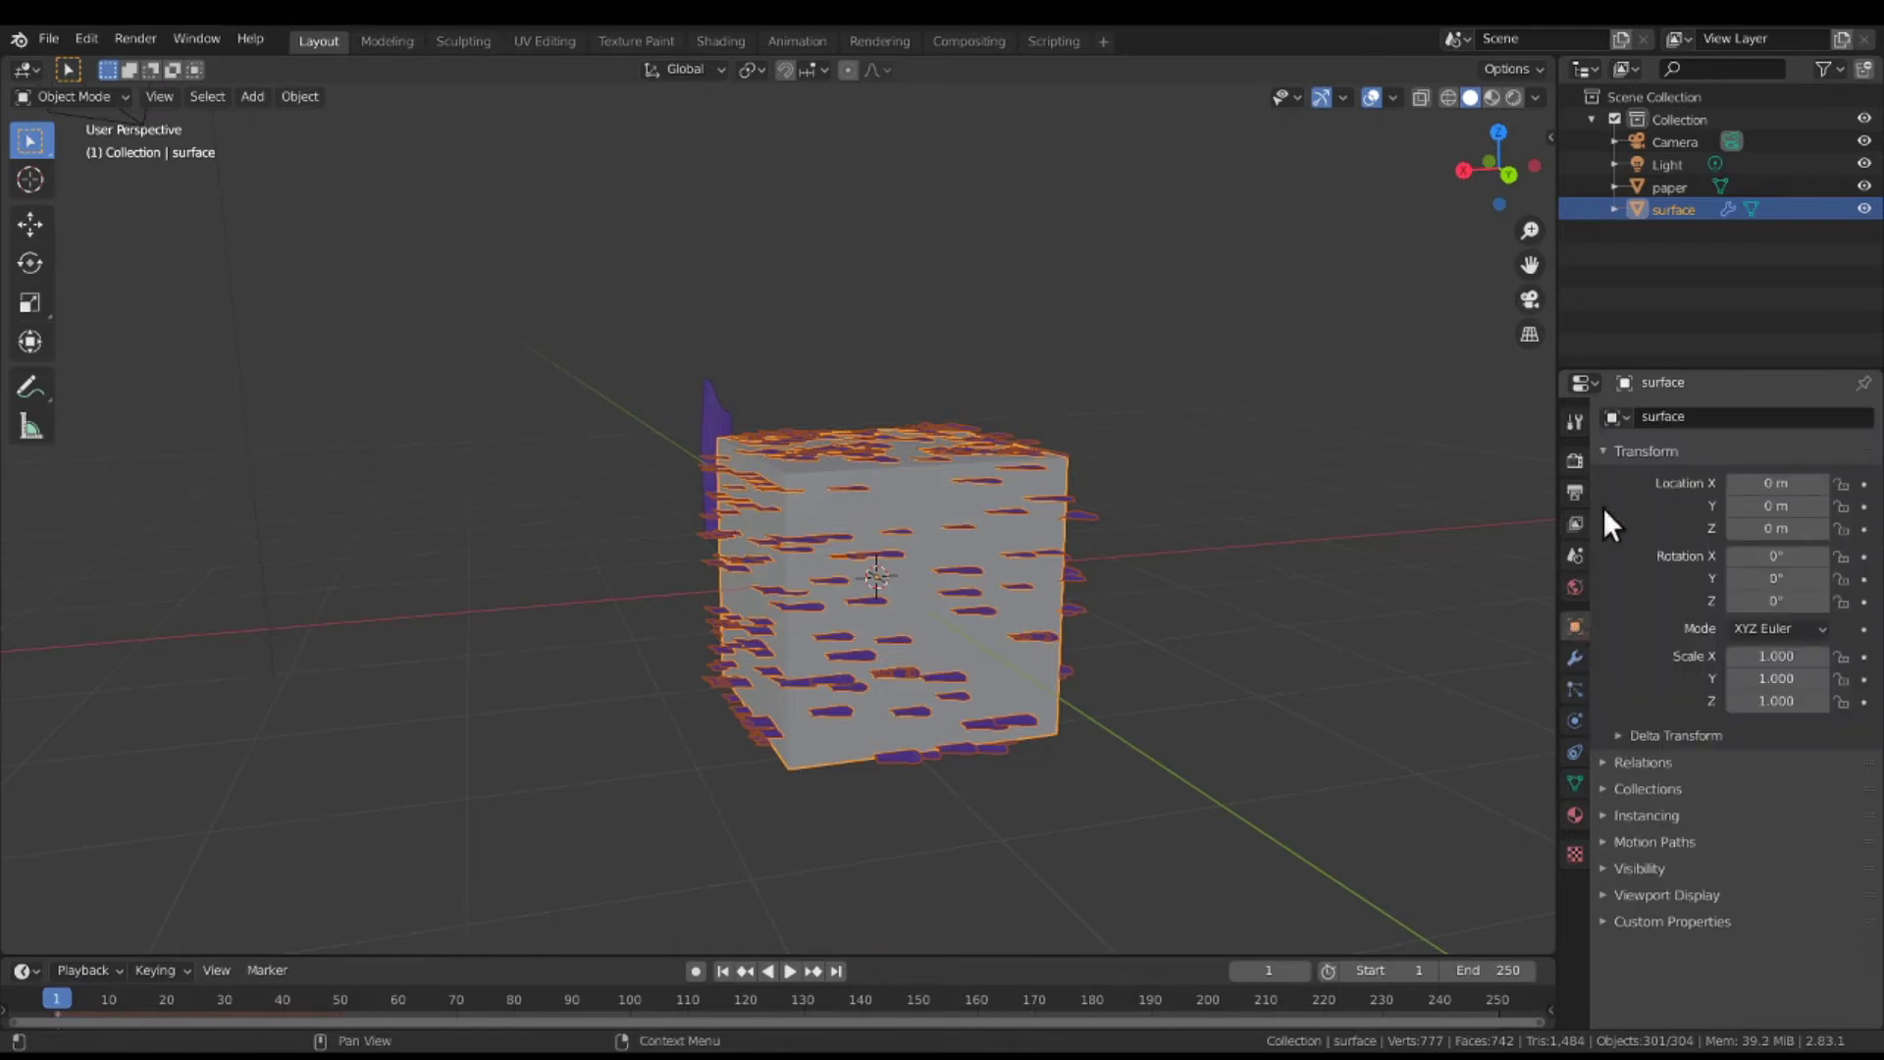
{"action": "left_click", "coordinate": [1636, 452]}
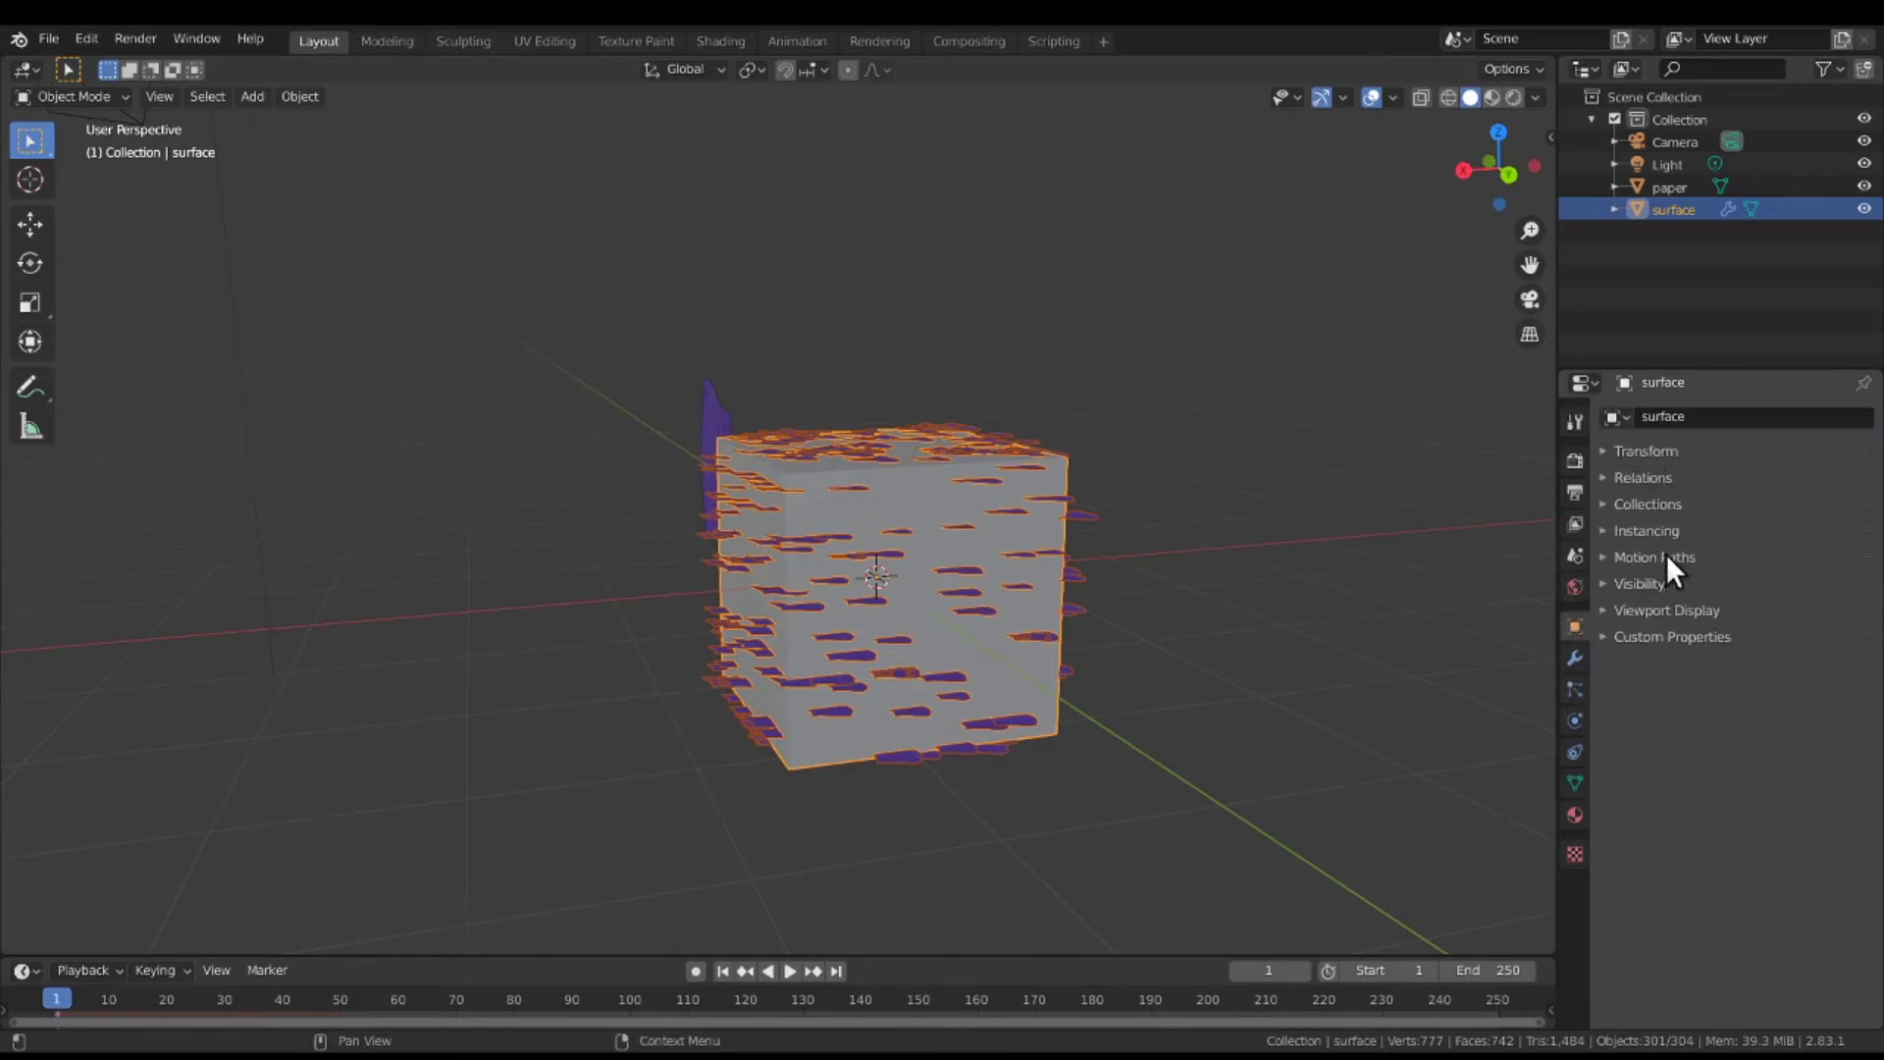
{"action": "left_click", "coordinate": [1675, 614]}
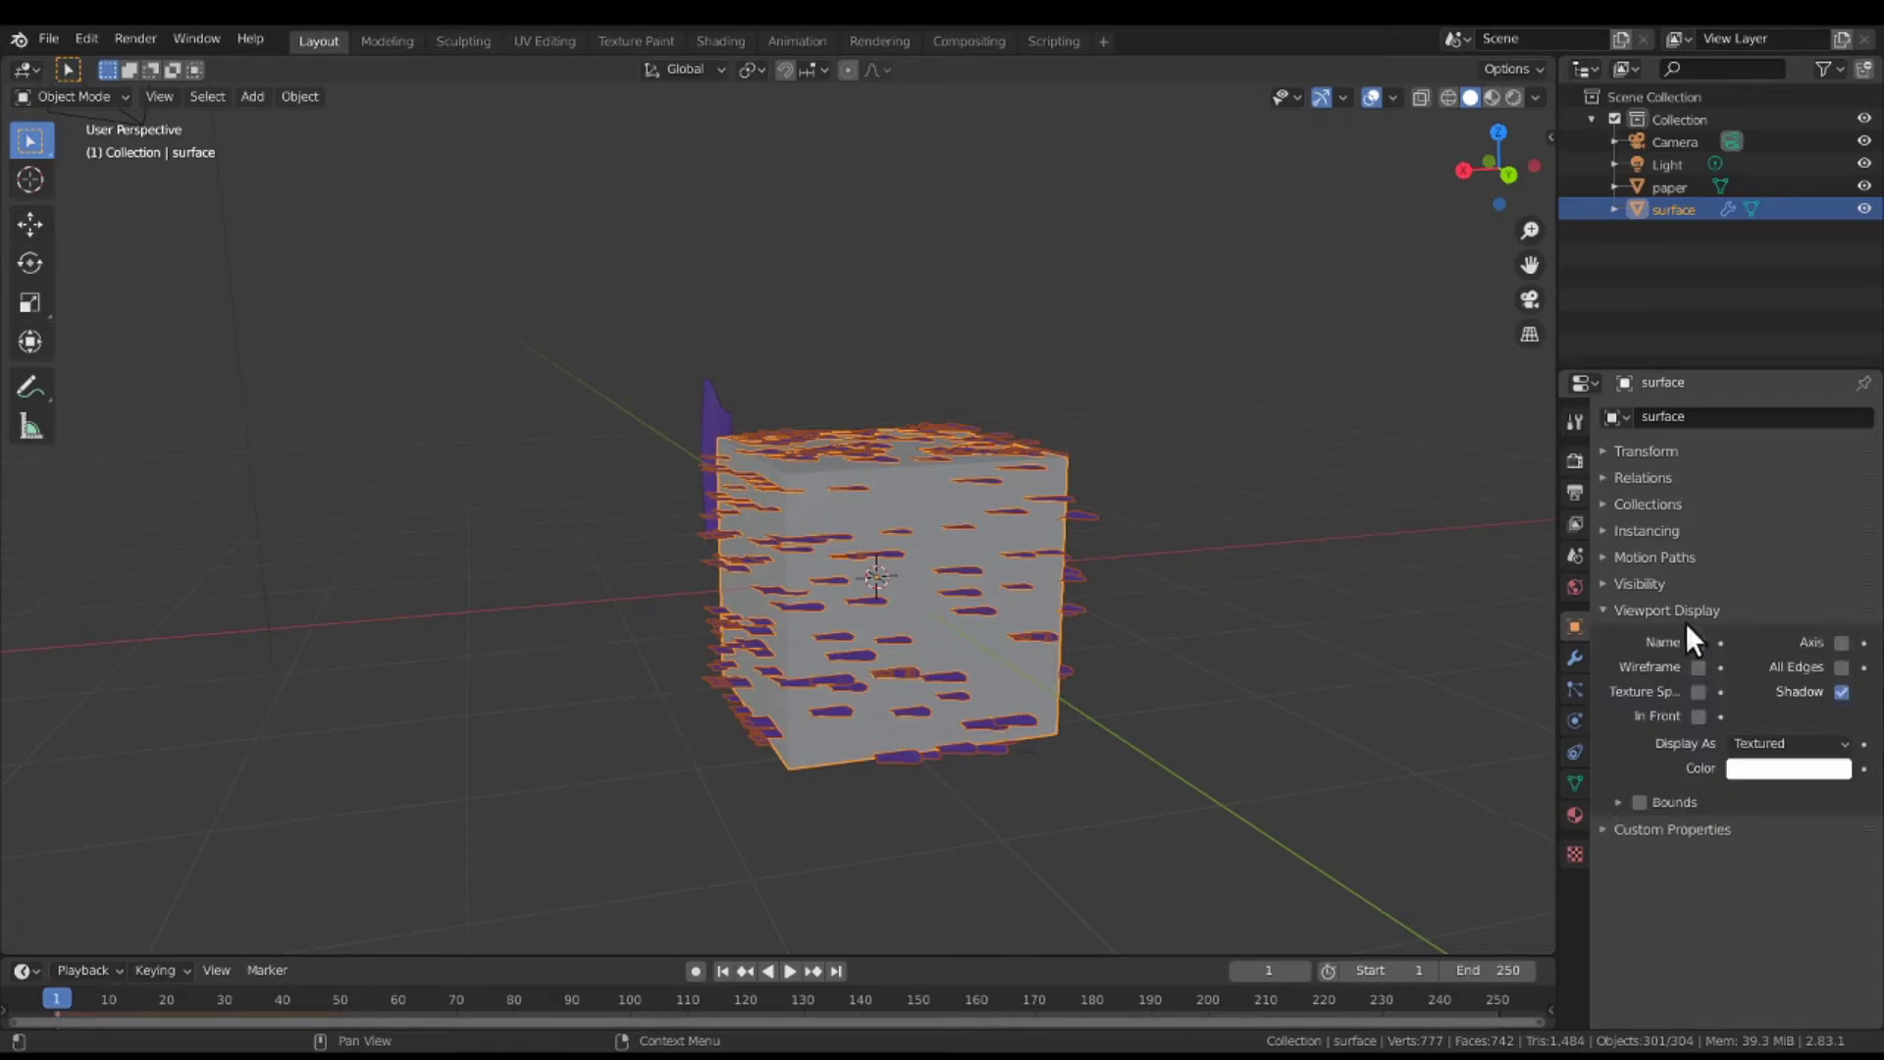
{"action": "left_click", "coordinate": [1702, 669]}
{"action": "scroll", "coordinate": [1215, 616], "scroll_direction": "up", "scroll_amount": 7}
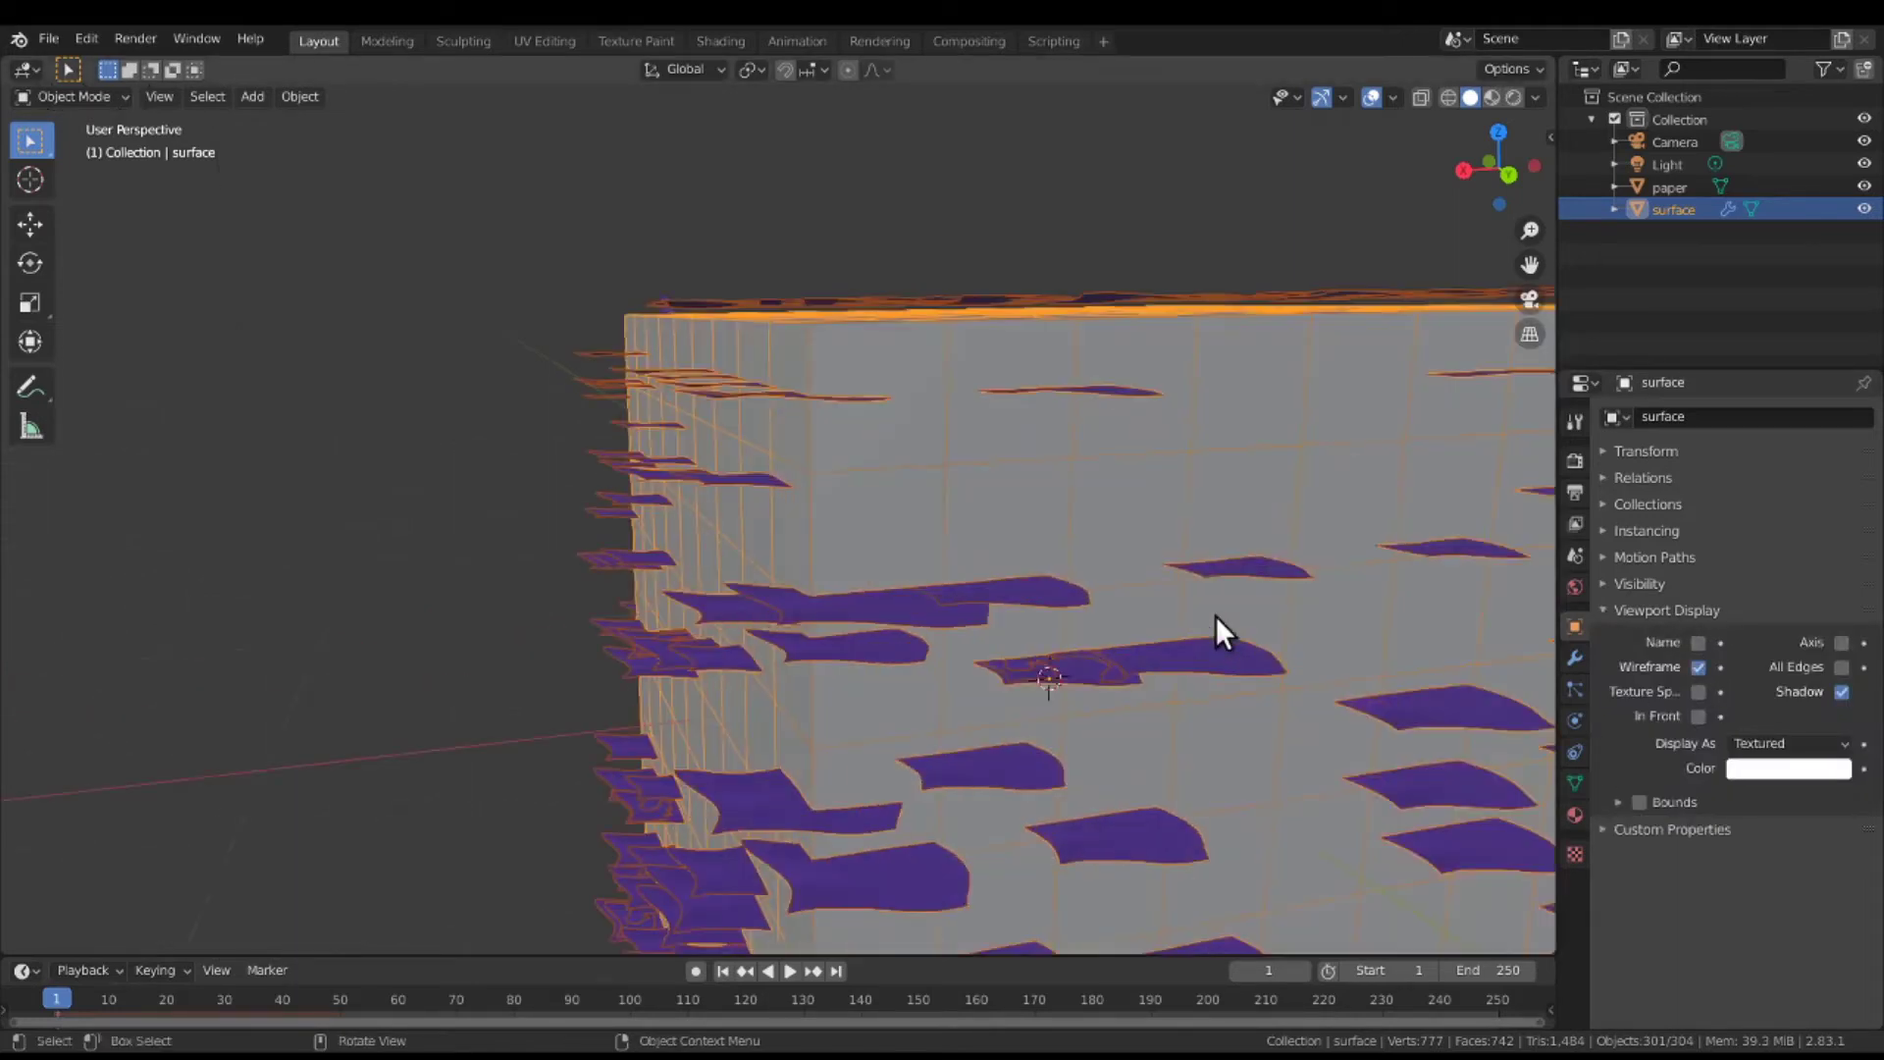
{"action": "scroll", "coordinate": [1215, 616], "scroll_direction": "down", "scroll_amount": 5}
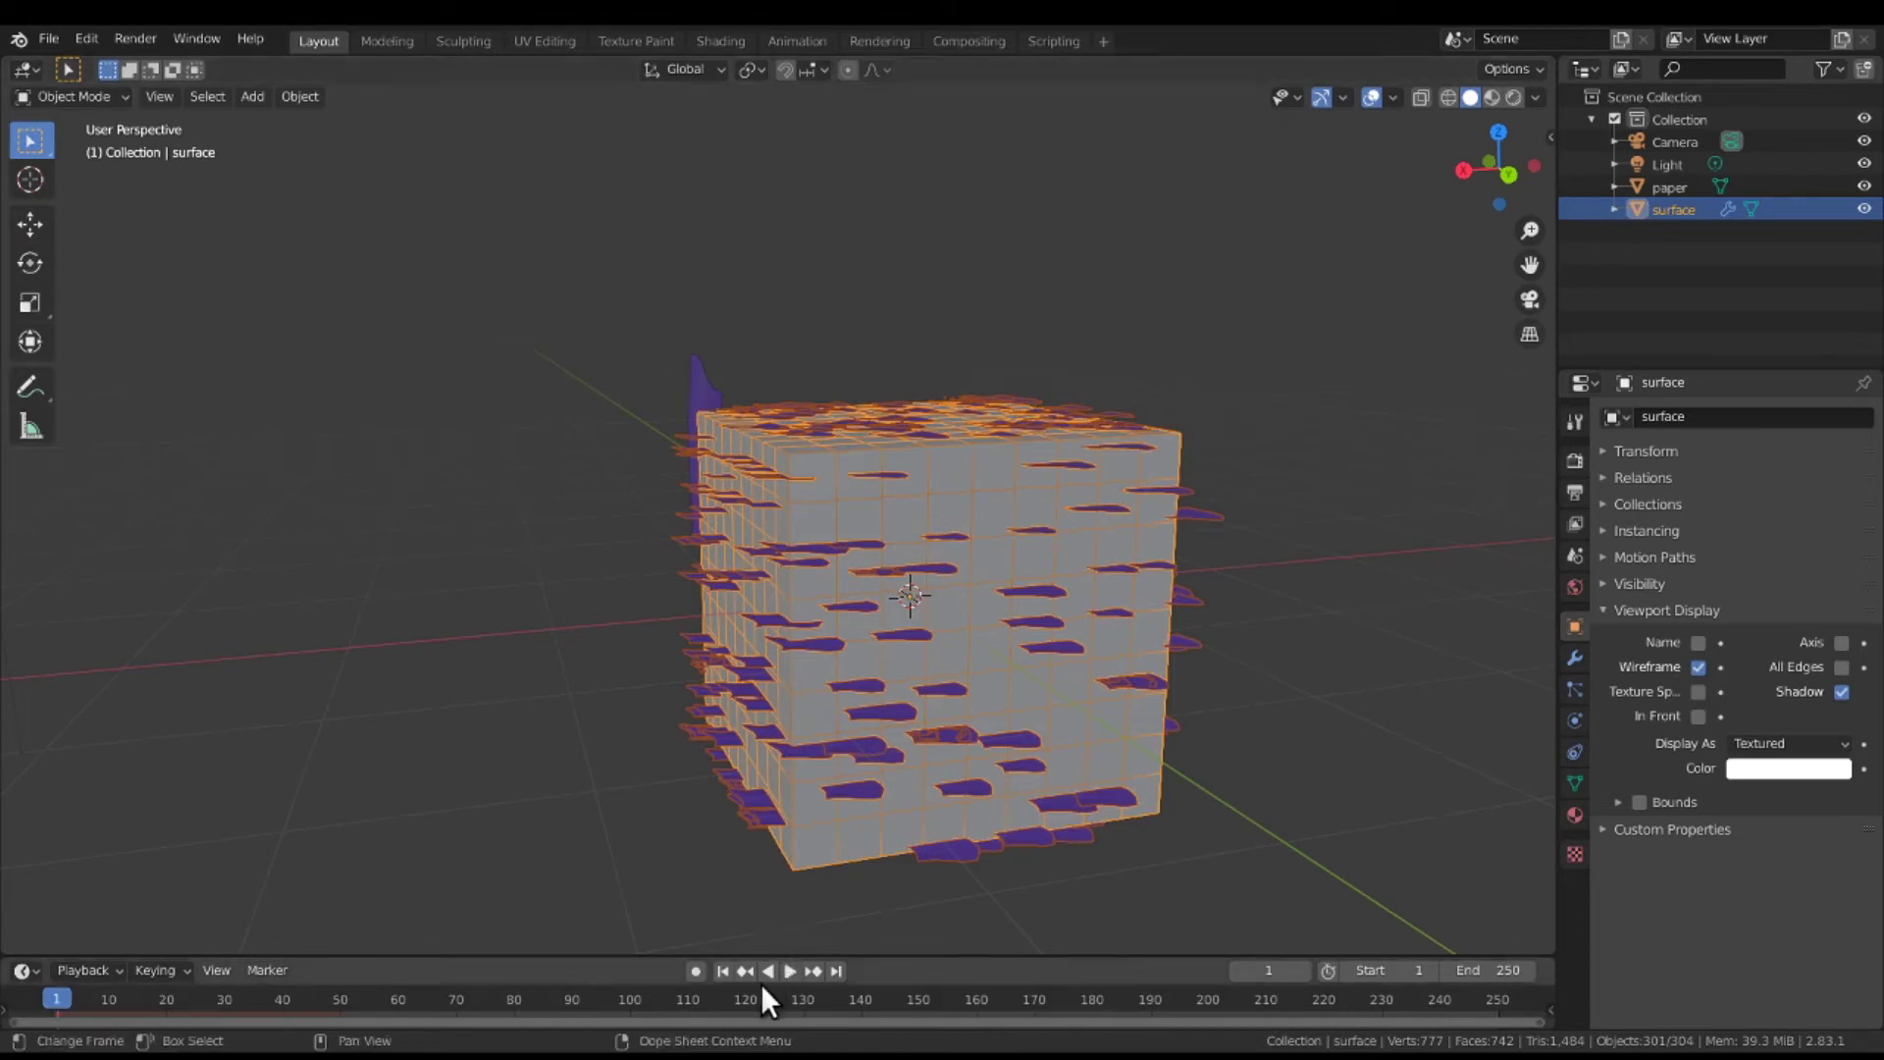
{"action": "left_click", "coordinate": [727, 970]}
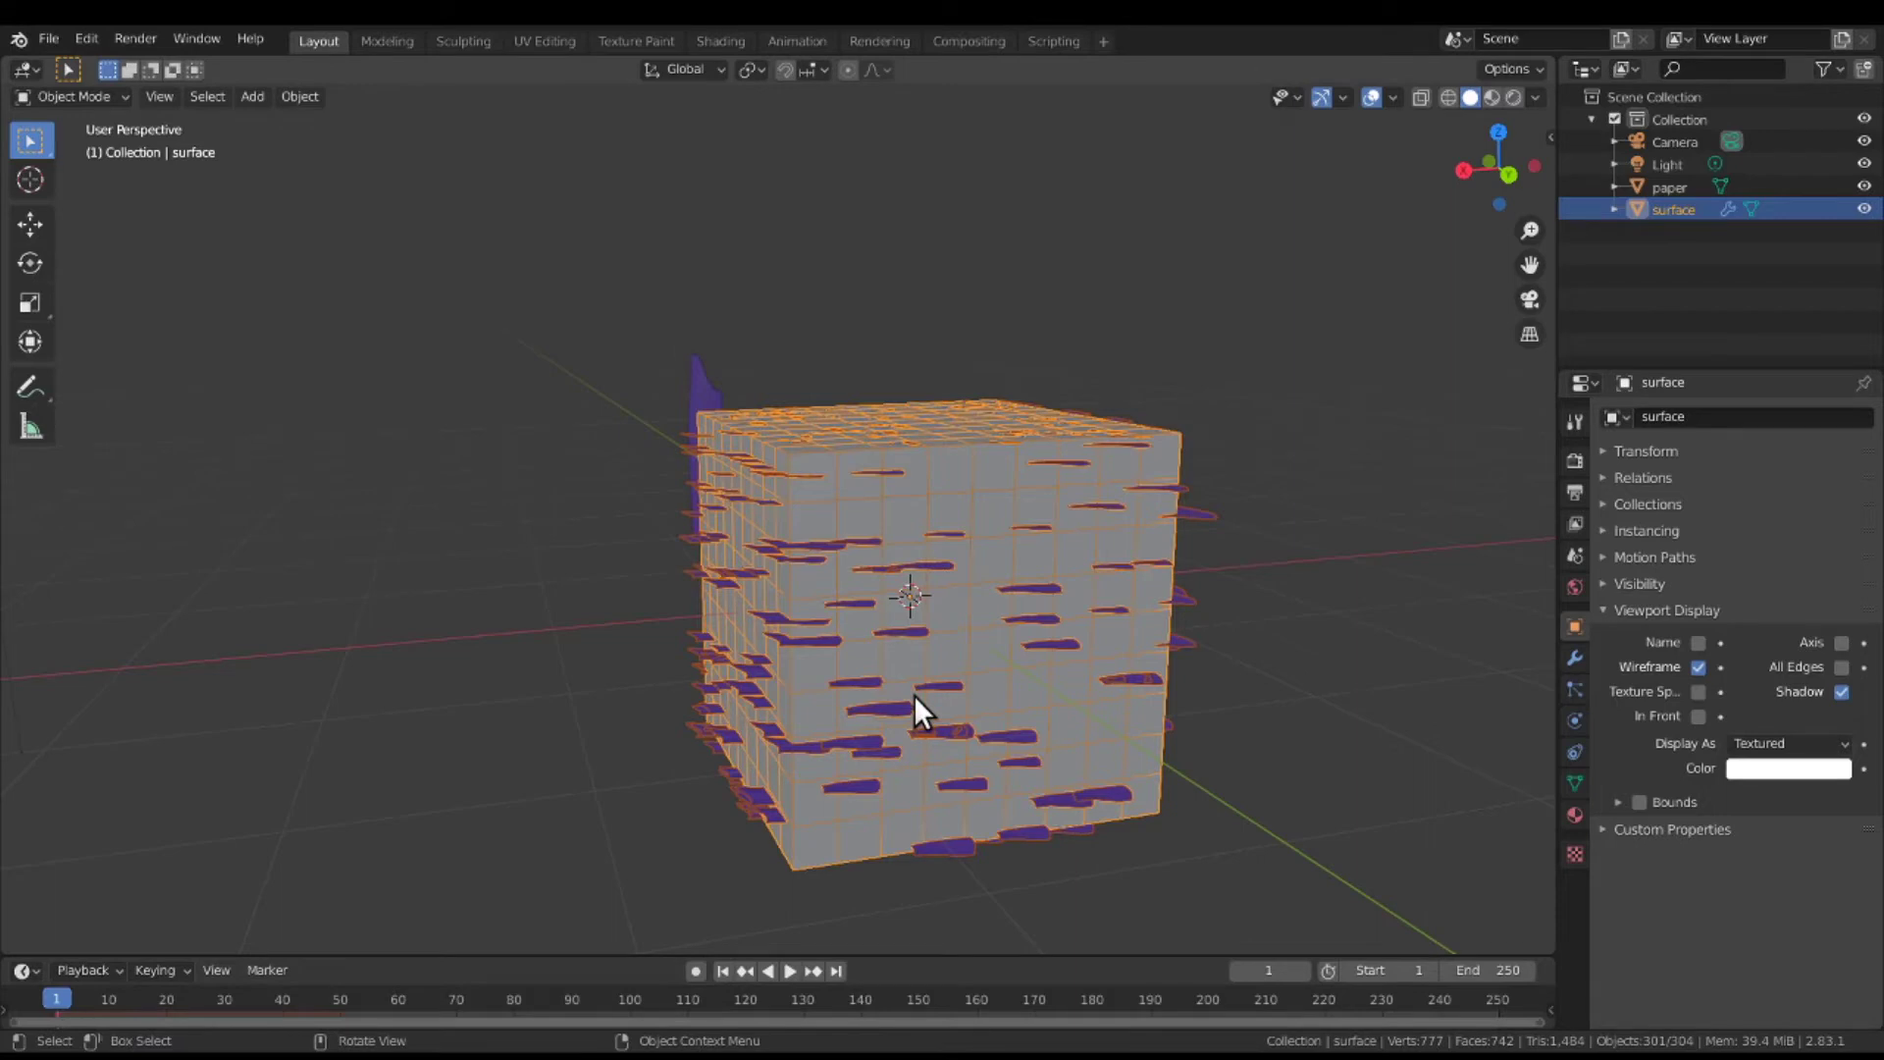
Switch the surface cube to Weight Paint mode and show the Draw brush settings in the properties.
{"action": "mouse_move", "coordinate": [915, 695]}
{"action": "middle_mouse_down"}
{"action": "mouse_move", "coordinate": [876, 667]}
{"action": "mouse_move", "coordinate": [897, 698]}
{"action": "middle_mouse_up"}
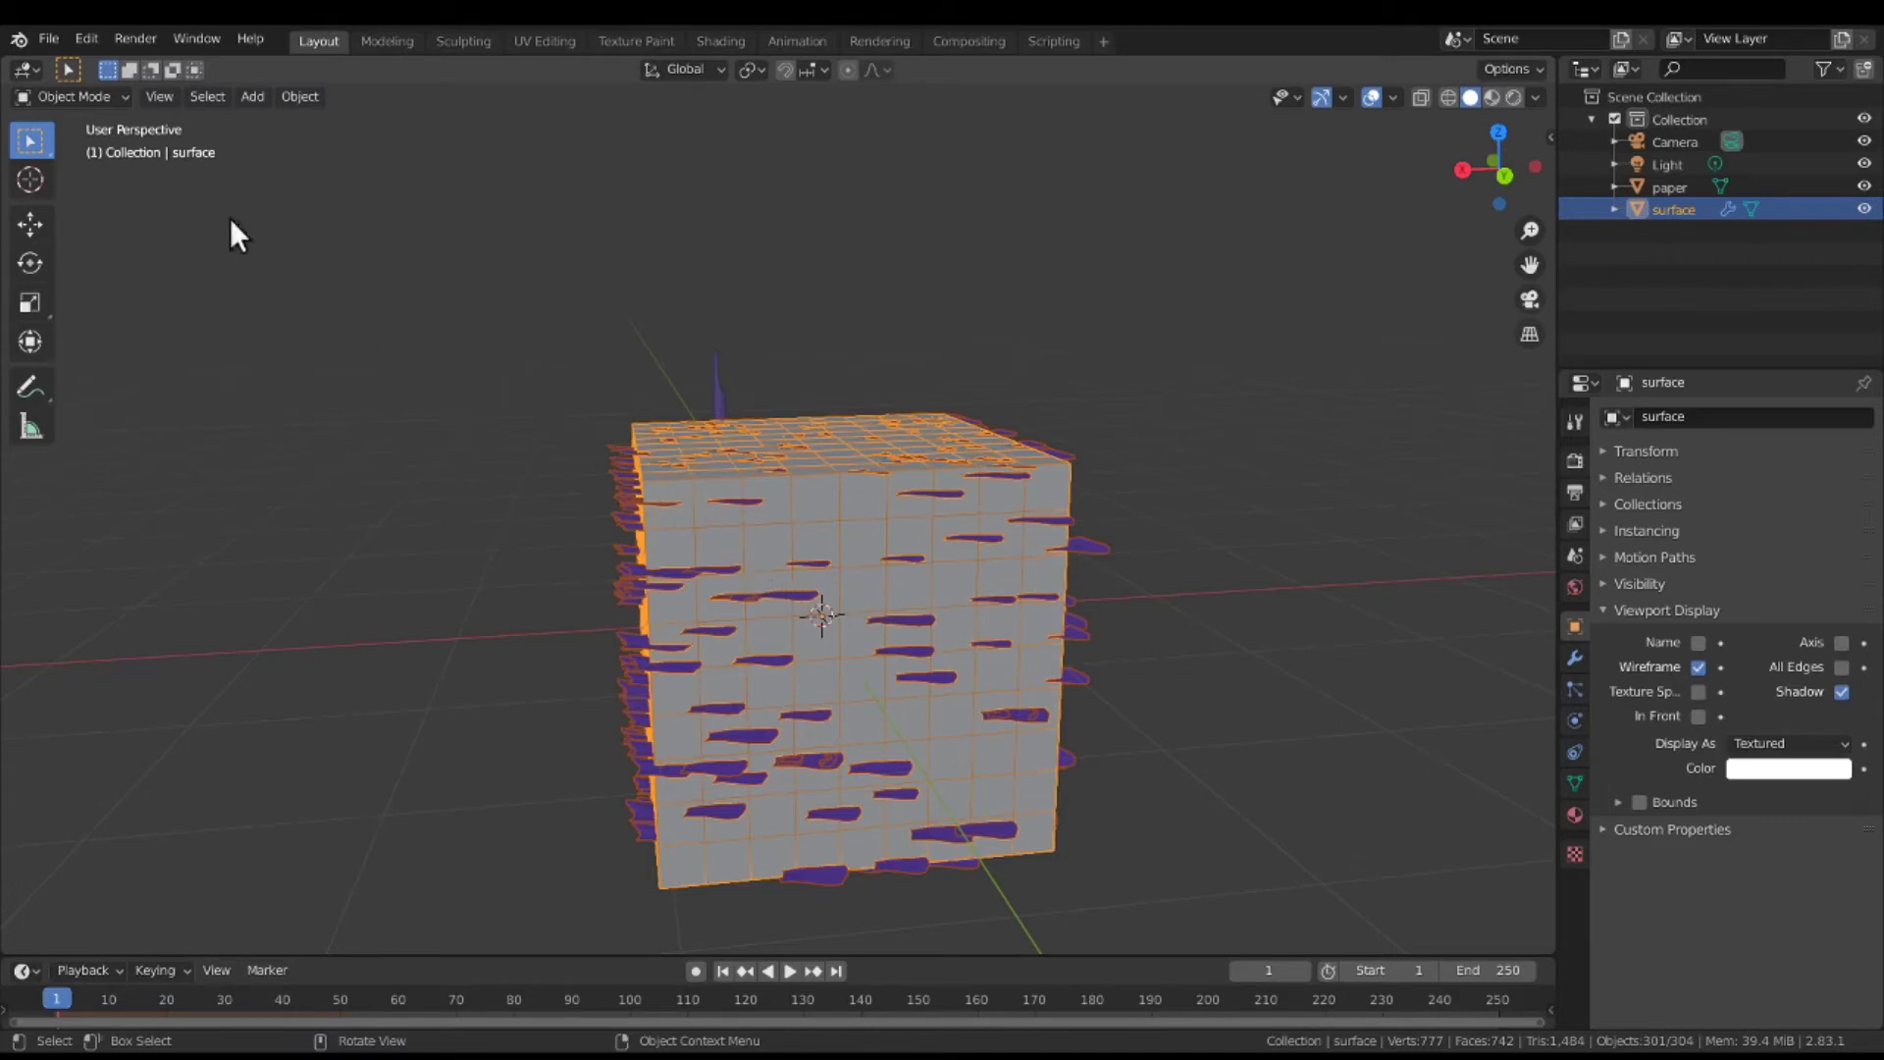
{"action": "left_click", "coordinate": [86, 95]}
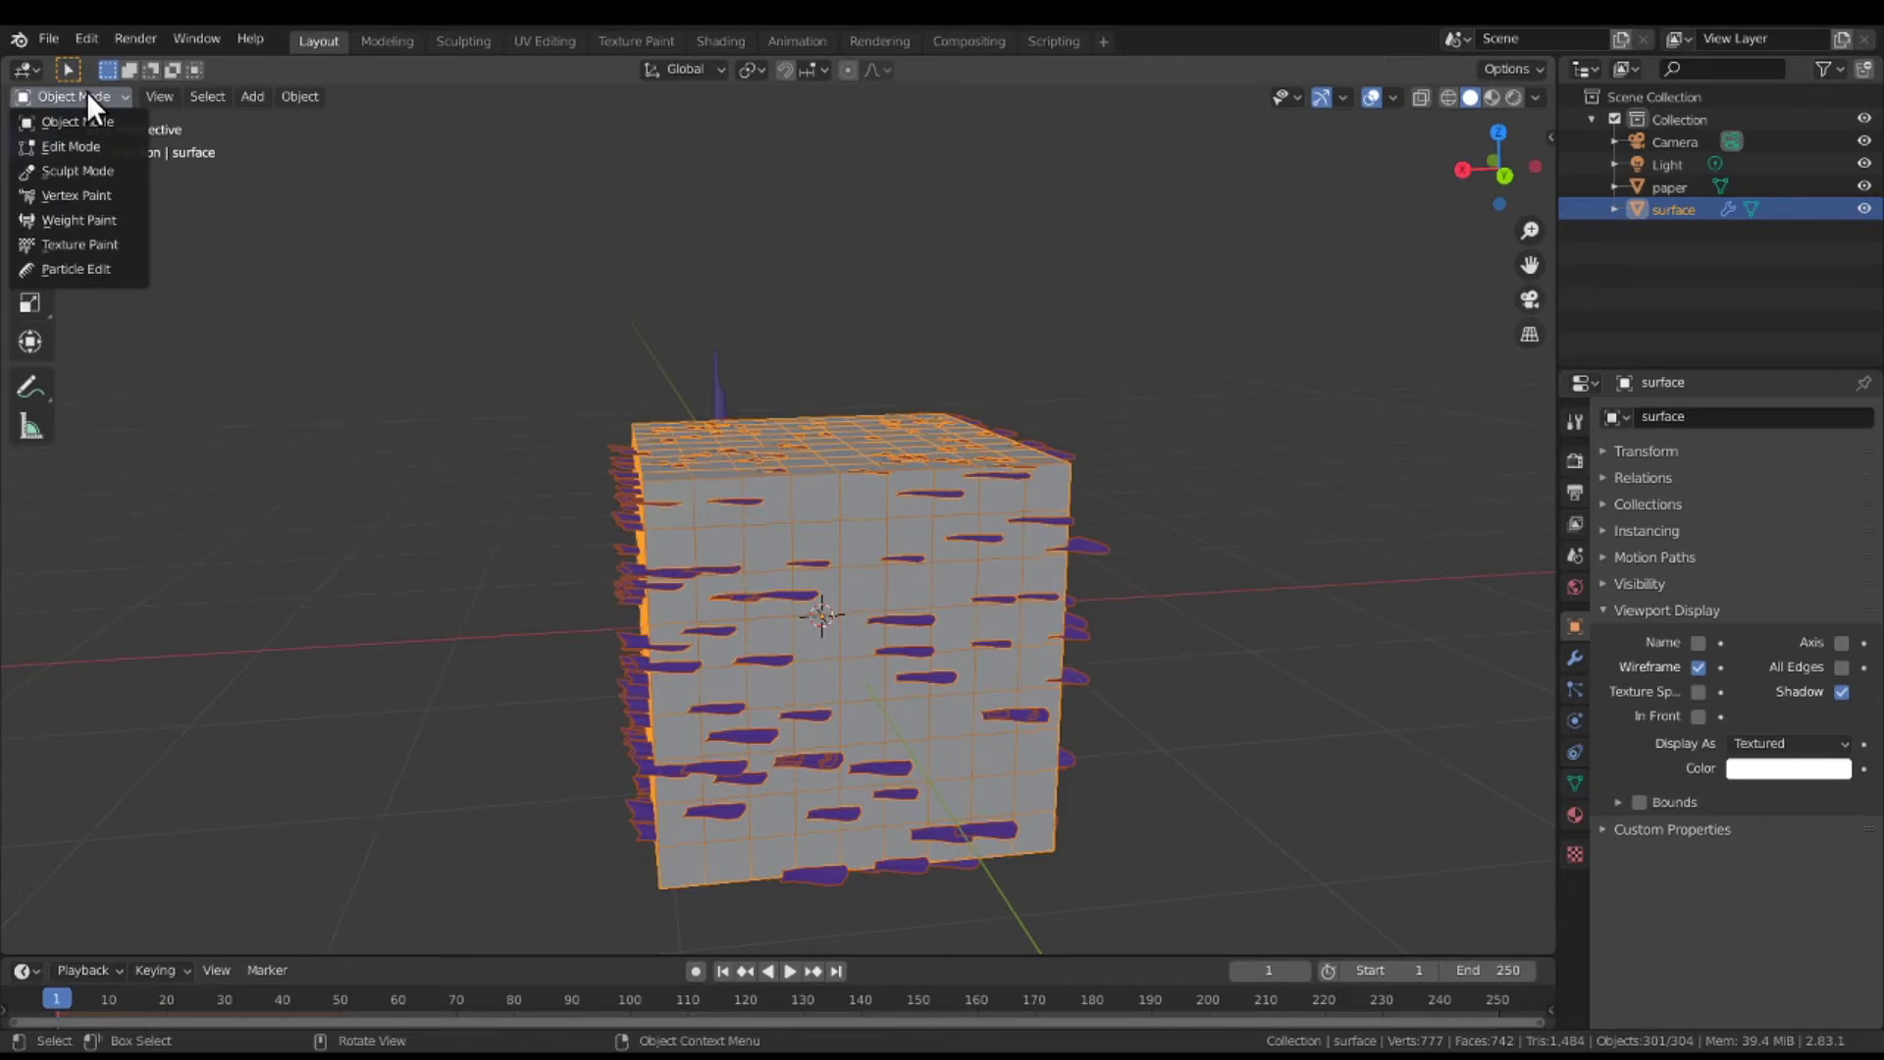
{"action": "left_click", "coordinate": [103, 218]}
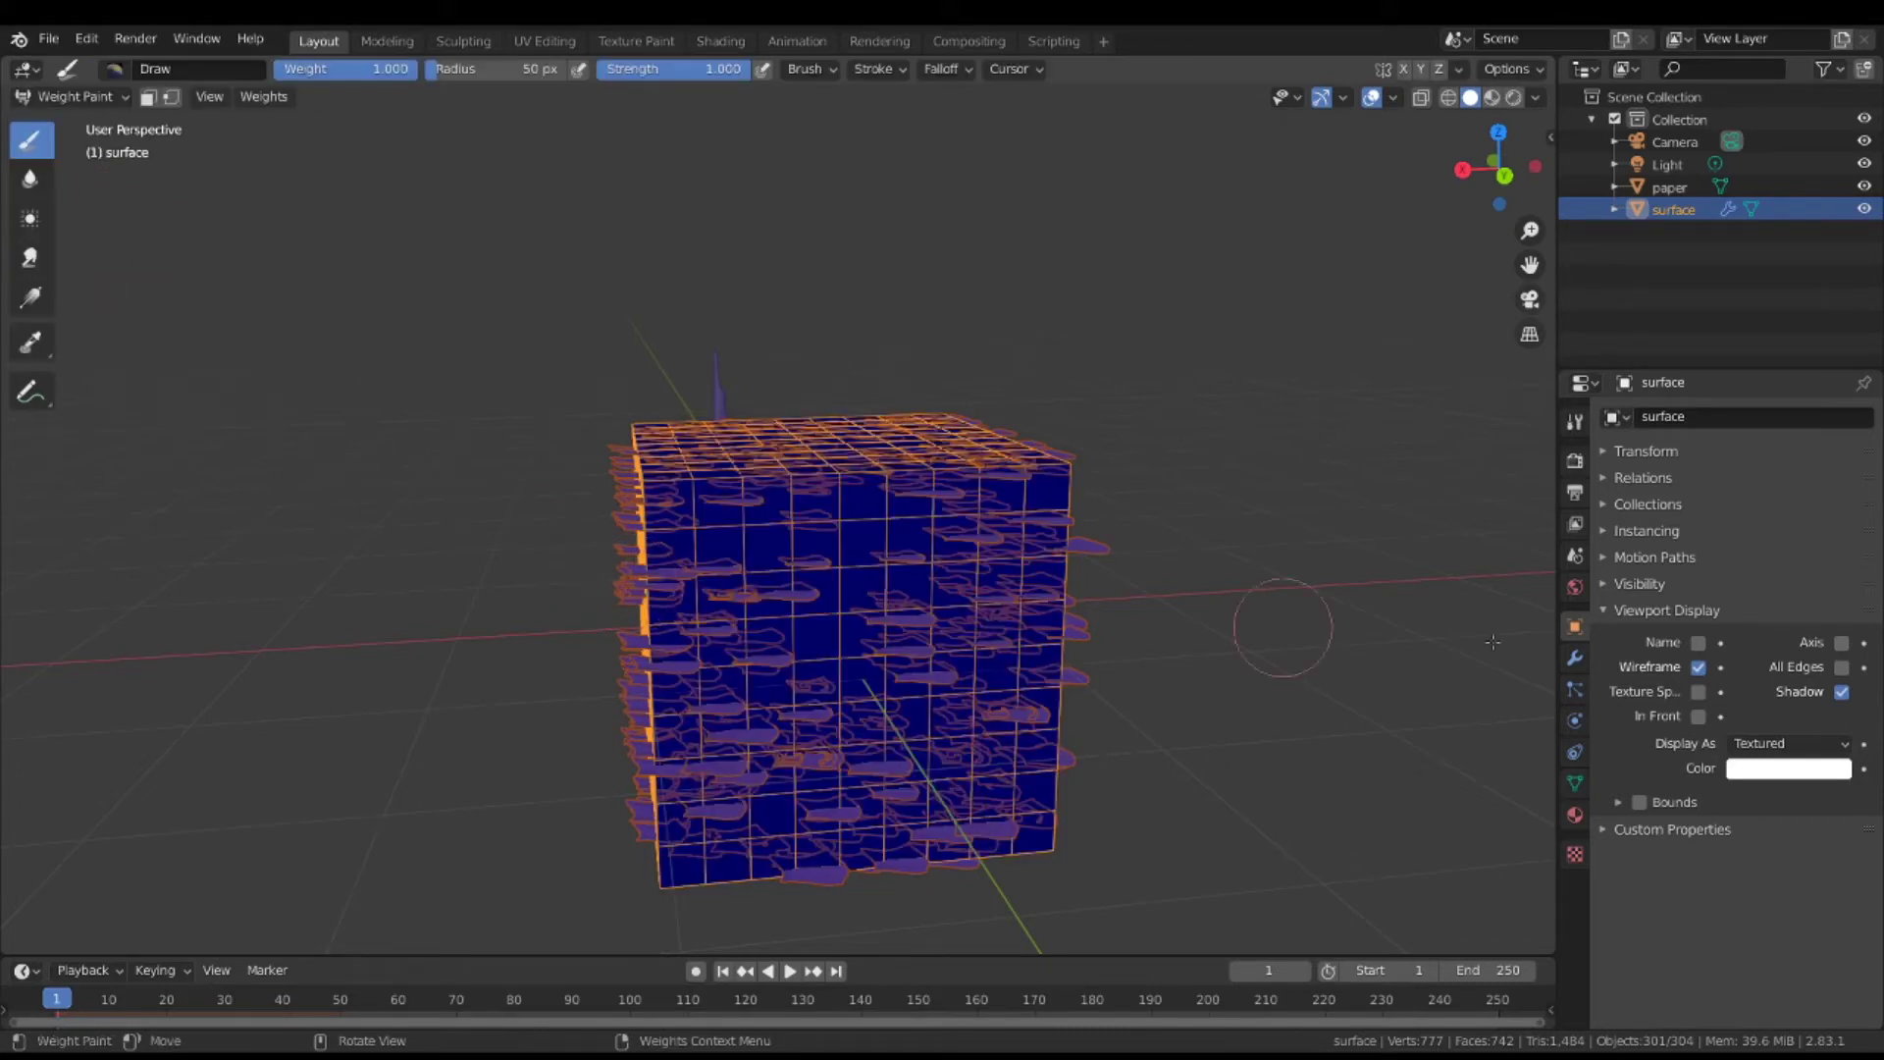
{"action": "left_click", "coordinate": [1573, 422]}
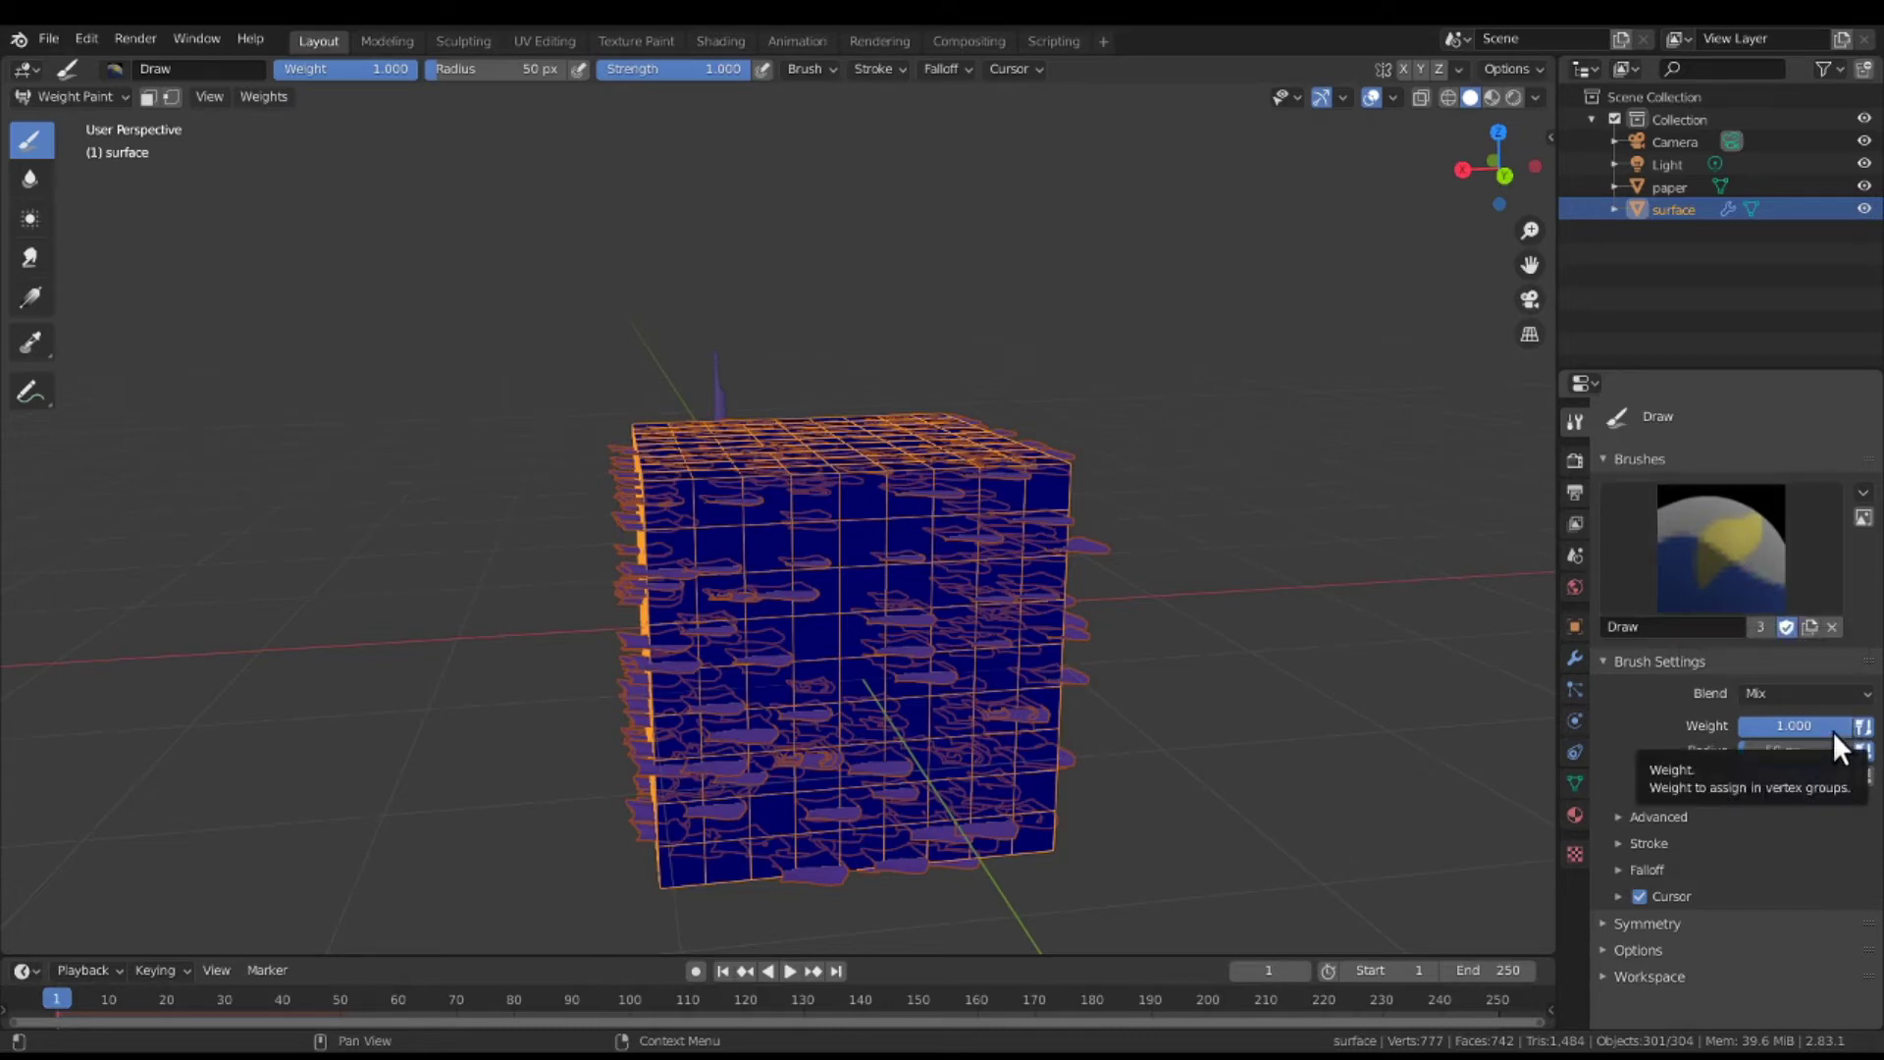
Try a weight 1.000 stroke on the cube's front face and undo it.
{"action": "mouse_move", "coordinate": [889, 646]}
{"action": "left_mouse_down"}
{"action": "mouse_move", "coordinate": [732, 702]}
{"action": "mouse_move", "coordinate": [853, 594]}
{"action": "mouse_move", "coordinate": [915, 706]}
{"action": "mouse_move", "coordinate": [1021, 775]}
{"action": "mouse_move", "coordinate": [982, 648]}
{"action": "mouse_move", "coordinate": [873, 697]}
{"action": "mouse_move", "coordinate": [795, 765]}
{"action": "mouse_move", "coordinate": [804, 746]}
{"action": "left_mouse_up"}
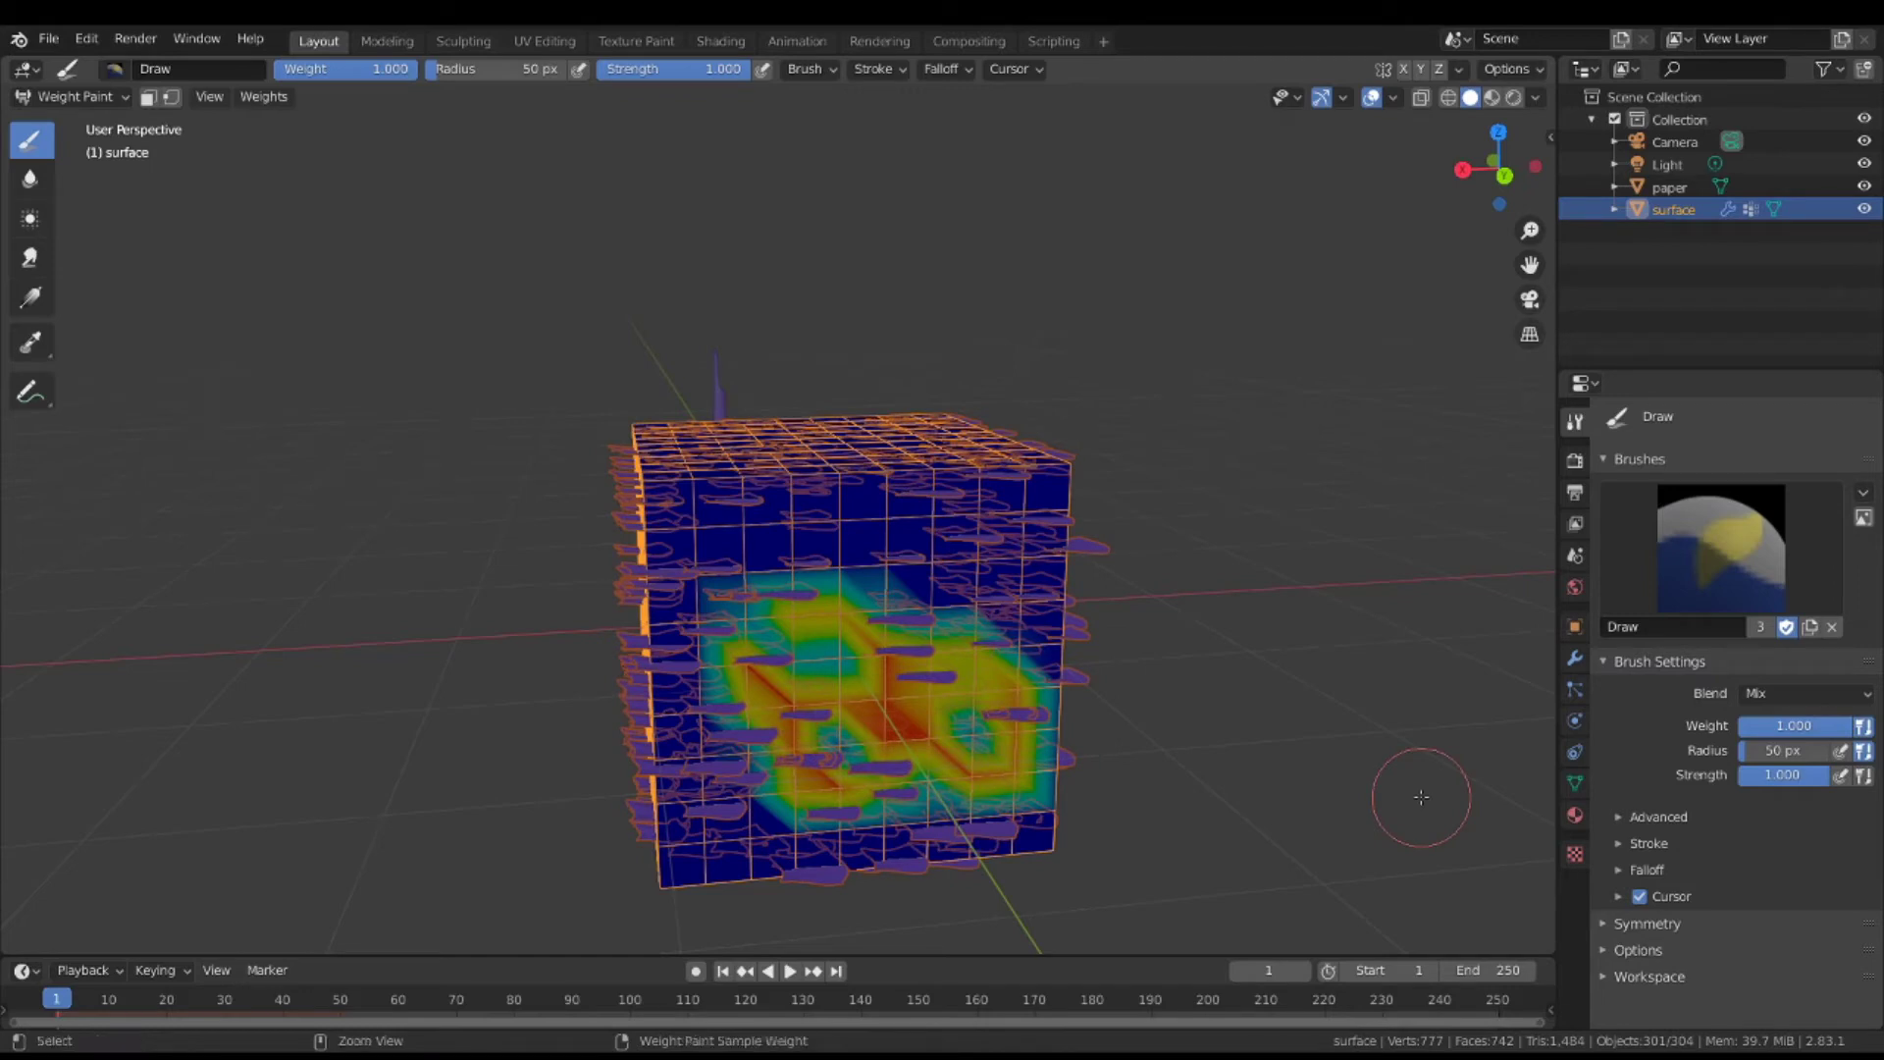
{"action": "key", "text": "ctrl+z"}
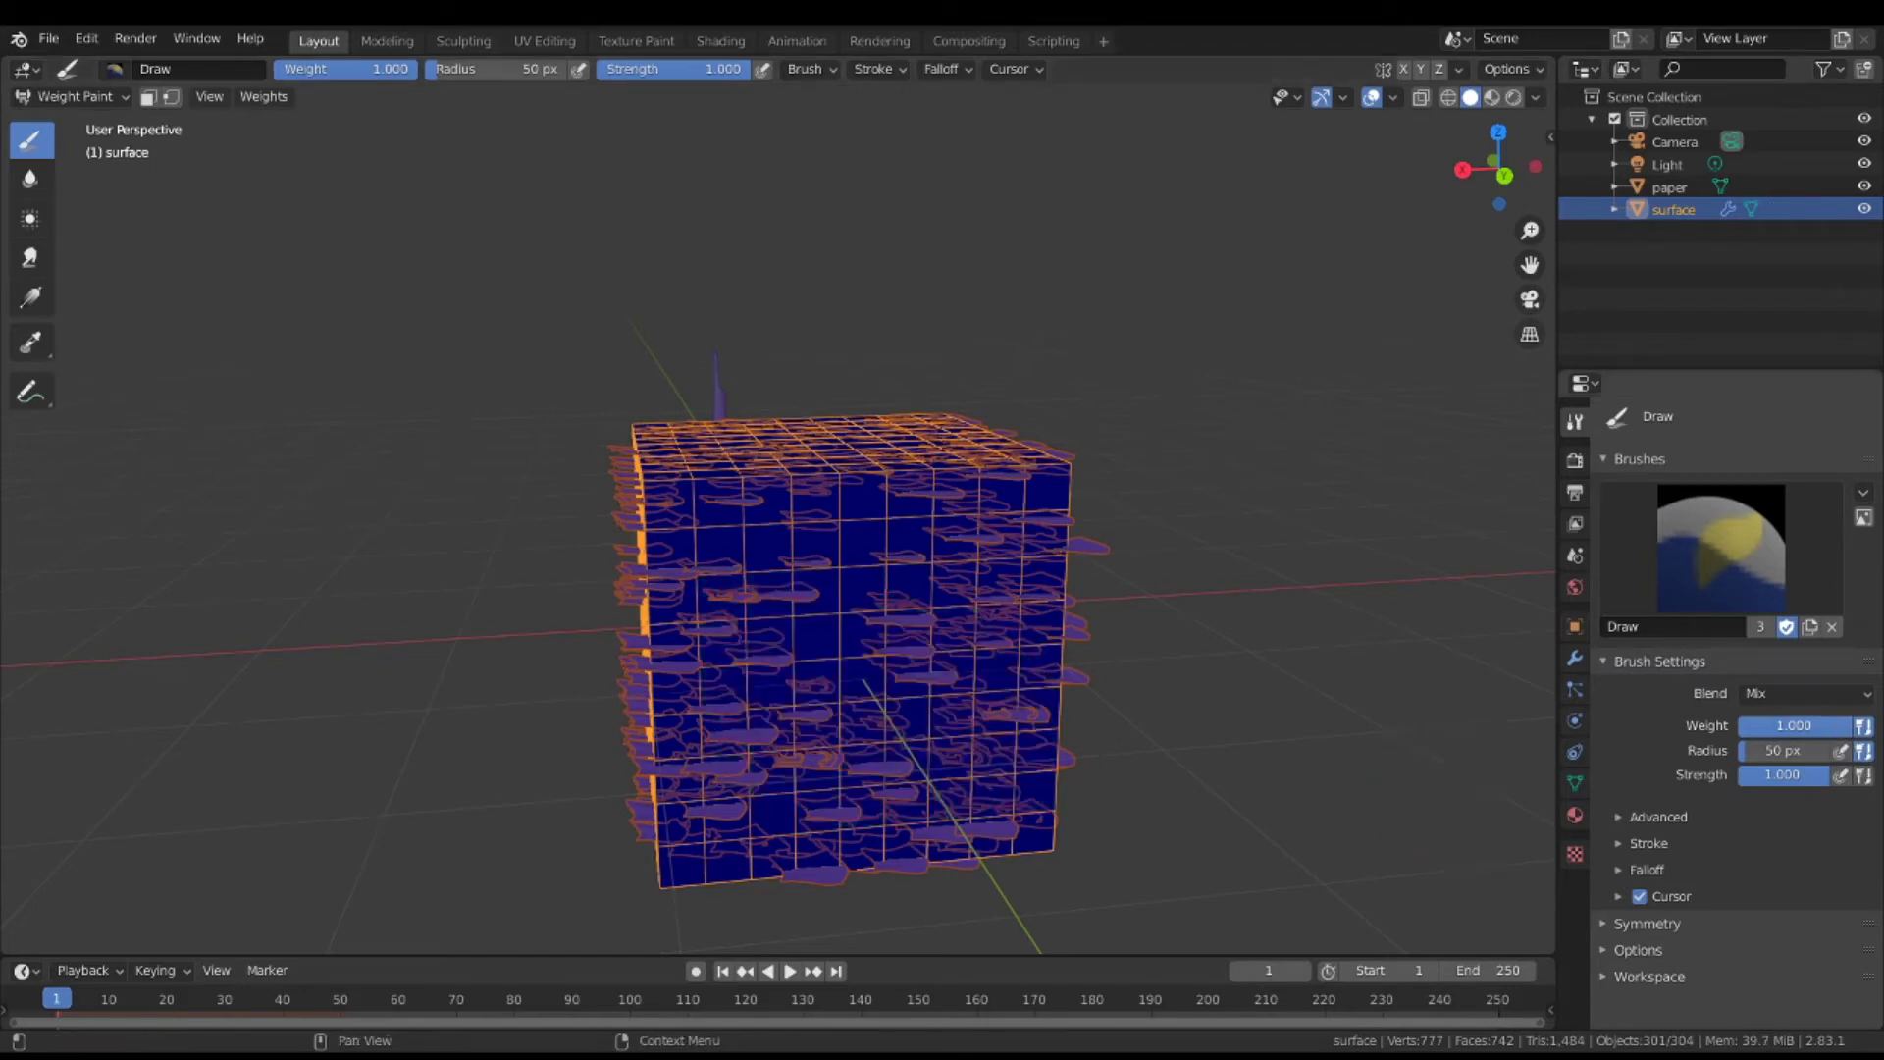
Set the Draw brush weight to 0.627 and paint the cube's front face, enlarging the brush radius to 199 px for full coverage.
{"action": "left_click_drag", "start_coordinate": [1834, 728], "coordinate": [1793, 728]}
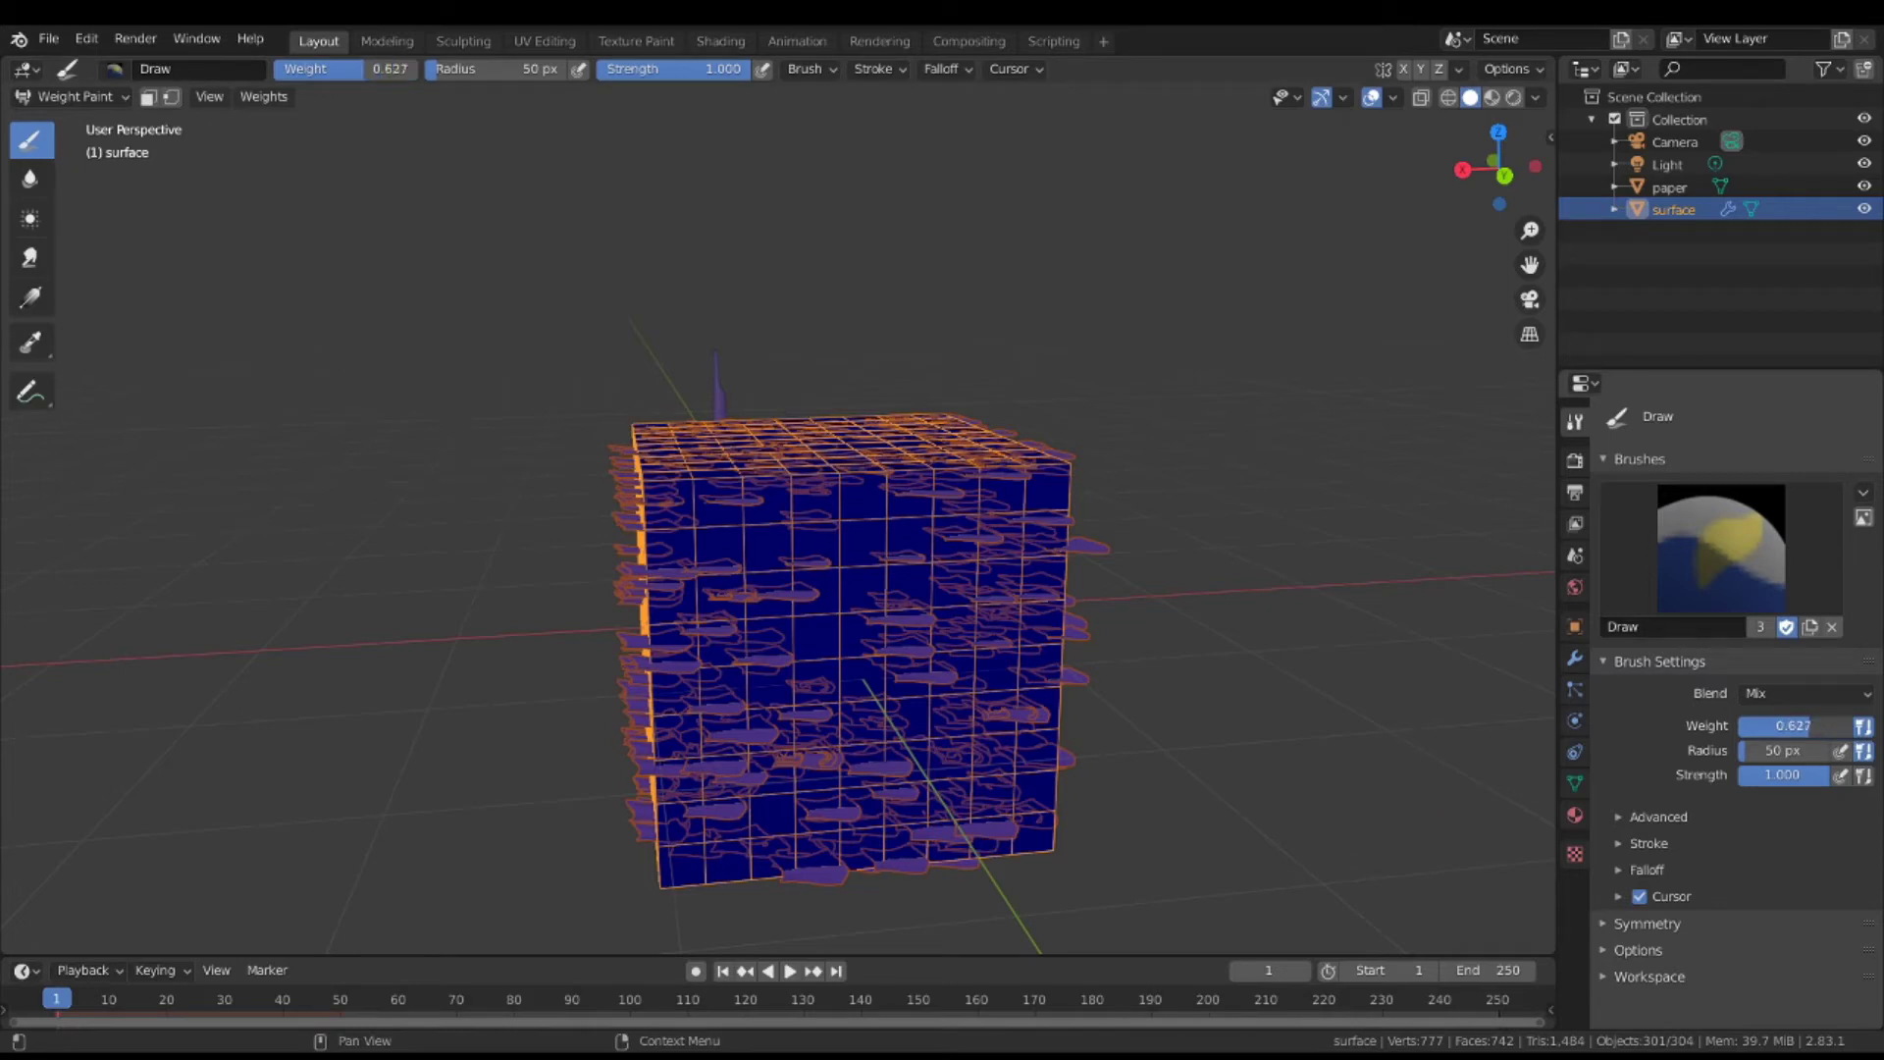
{"action": "mouse_move", "coordinate": [1021, 579]}
{"action": "left_mouse_down"}
{"action": "mouse_move", "coordinate": [761, 653]}
{"action": "mouse_move", "coordinate": [746, 574]}
{"action": "mouse_move", "coordinate": [991, 574]}
{"action": "mouse_move", "coordinate": [981, 513]}
{"action": "mouse_move", "coordinate": [674, 515]}
{"action": "mouse_move", "coordinate": [707, 775]}
{"action": "mouse_move", "coordinate": [705, 754]}
{"action": "left_mouse_up"}
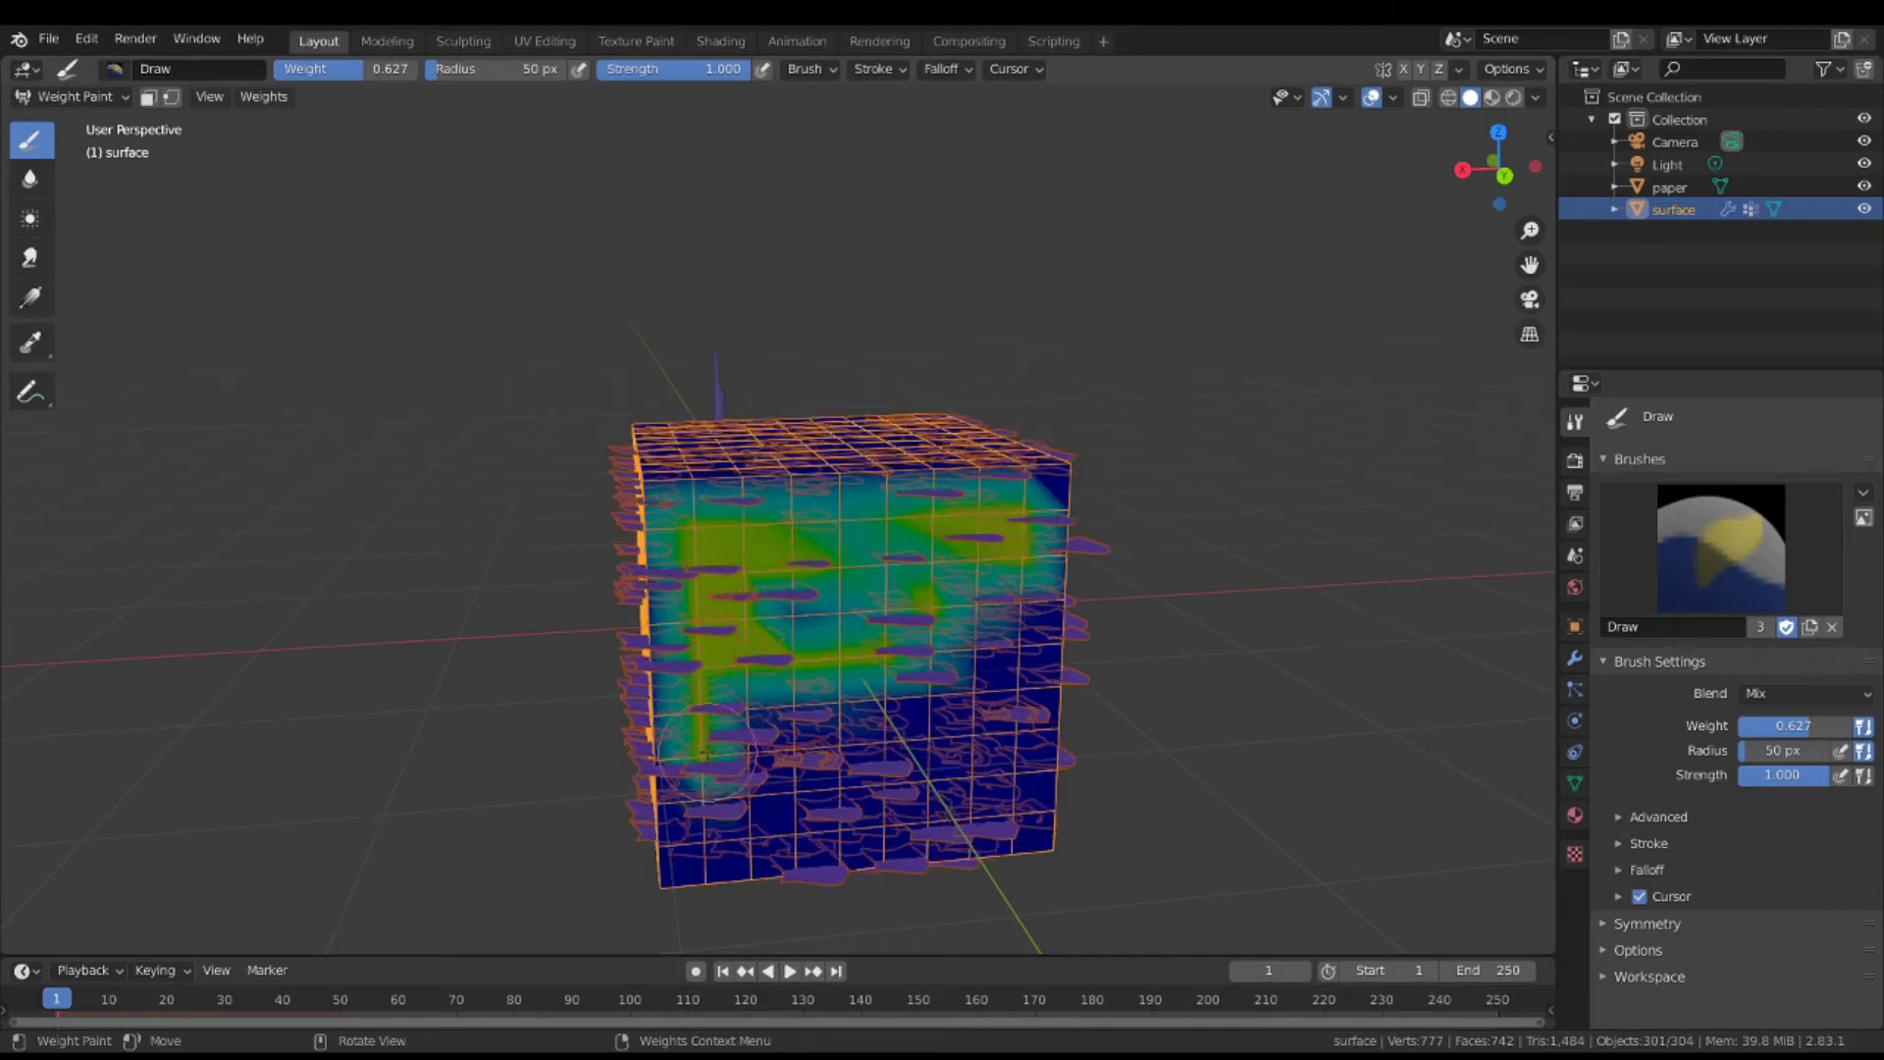
{"action": "key", "text": "f"}
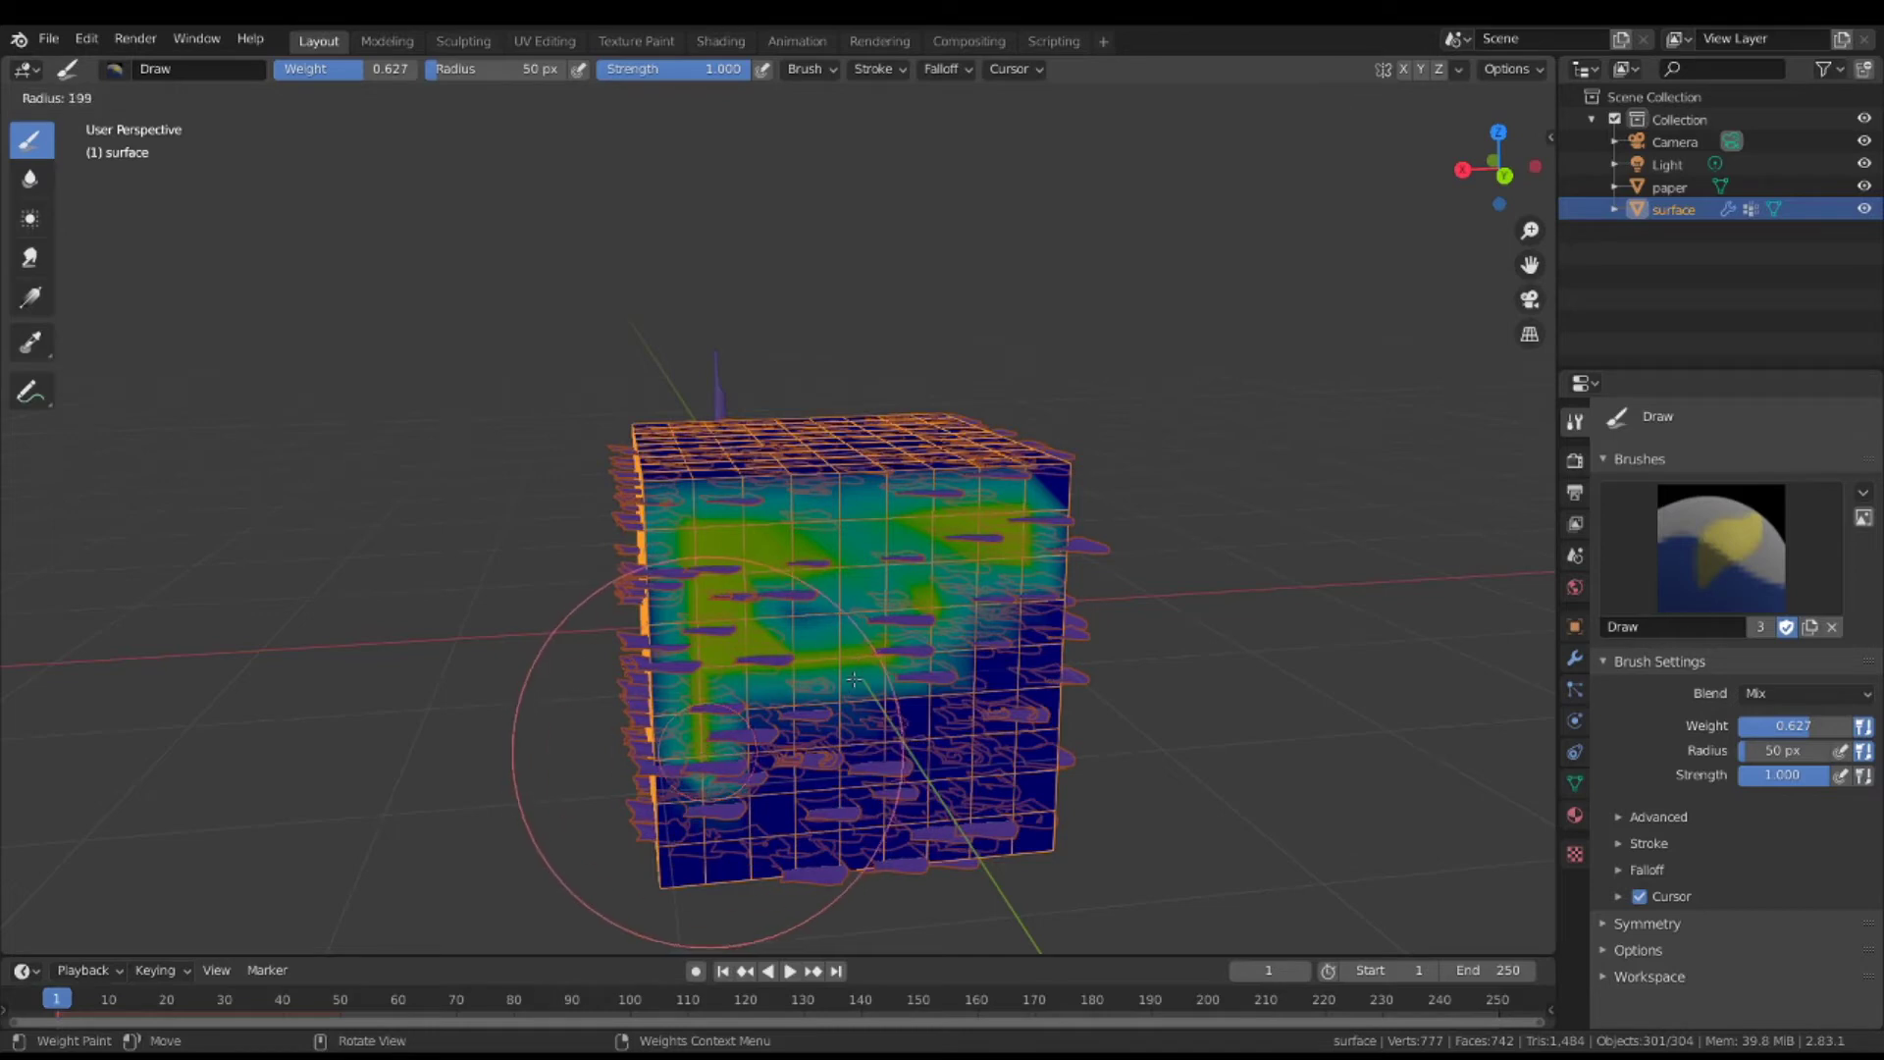
{"action": "left_click", "coordinate": [853, 751]}
{"action": "mouse_move", "coordinate": [860, 689]}
{"action": "left_mouse_down"}
{"action": "mouse_move", "coordinate": [864, 795]}
{"action": "mouse_move", "coordinate": [727, 834]}
{"action": "mouse_move", "coordinate": [913, 830]}
{"action": "mouse_move", "coordinate": [1021, 755]}
{"action": "mouse_move", "coordinate": [991, 692]}
{"action": "mouse_move", "coordinate": [1026, 633]}
{"action": "mouse_move", "coordinate": [972, 481]}
{"action": "mouse_move", "coordinate": [810, 618]}
{"action": "mouse_move", "coordinate": [722, 638]}
{"action": "mouse_move", "coordinate": [726, 660]}
{"action": "left_mouse_up"}
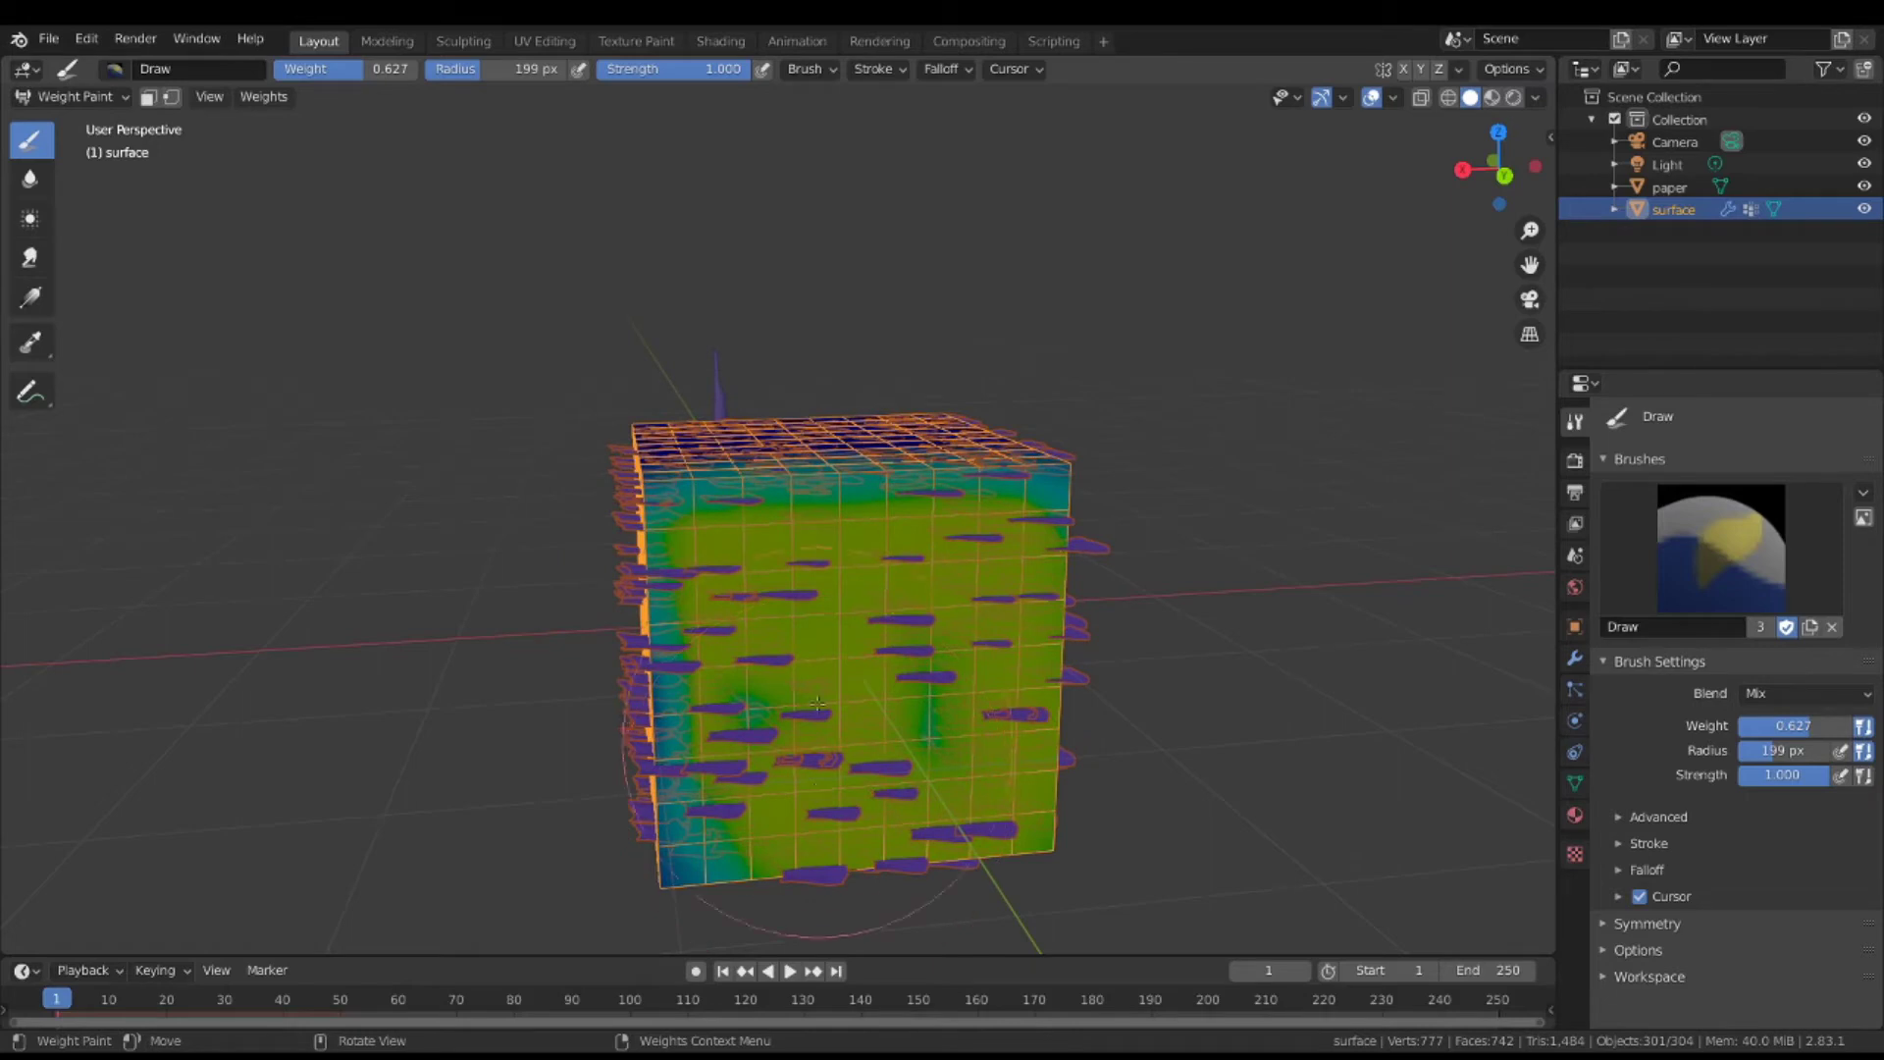
{"action": "right_click", "coordinate": [687, 697]}
{"action": "middle_click_drag", "start_coordinate": [328, 261], "coordinate": [422, 357]}
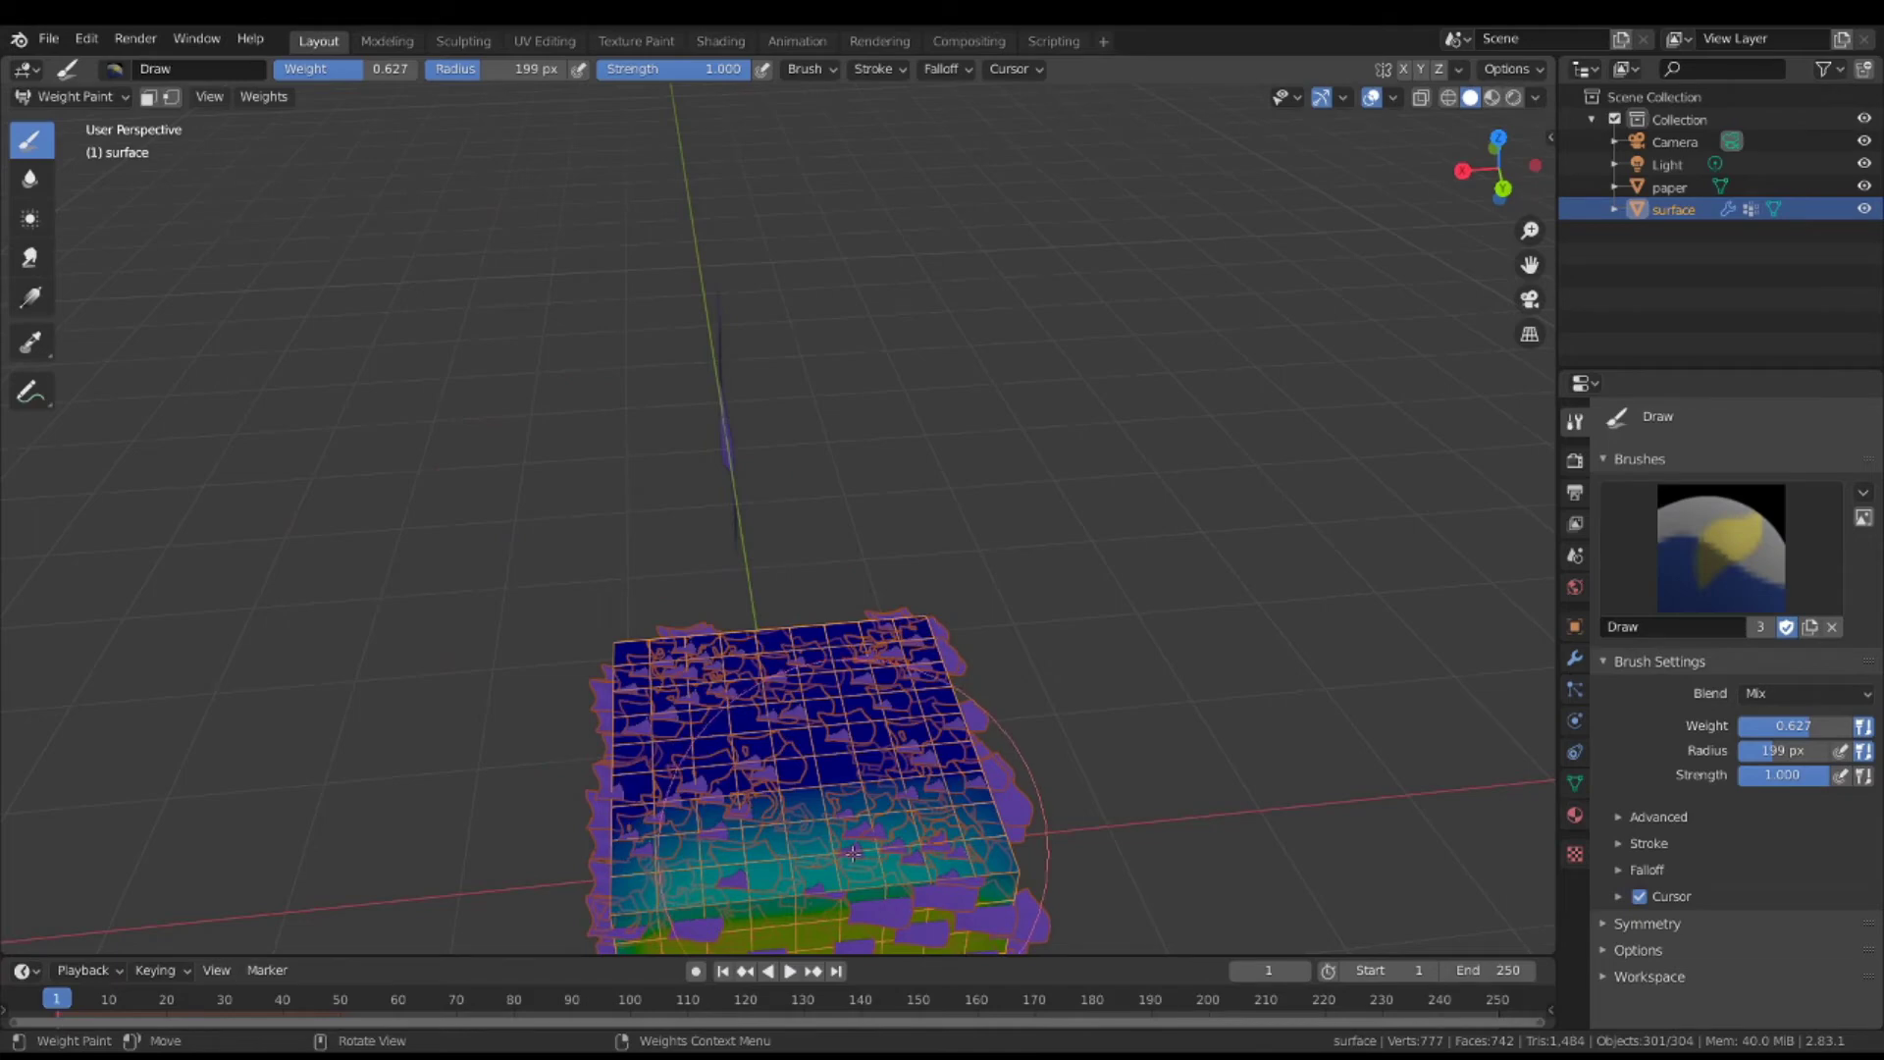
{"action": "mouse_move", "coordinate": [853, 853]}
{"action": "middle_mouse_down"}
{"action": "mouse_move", "coordinate": [736, 769]}
{"action": "mouse_move", "coordinate": [928, 775]}
{"action": "mouse_move", "coordinate": [968, 711]}
{"action": "mouse_move", "coordinate": [1010, 516]}
{"action": "mouse_move", "coordinate": [975, 558]}
{"action": "mouse_move", "coordinate": [1033, 666]}
{"action": "mouse_move", "coordinate": [1080, 726]}
{"action": "mouse_move", "coordinate": [1217, 795]}
{"action": "middle_mouse_up"}
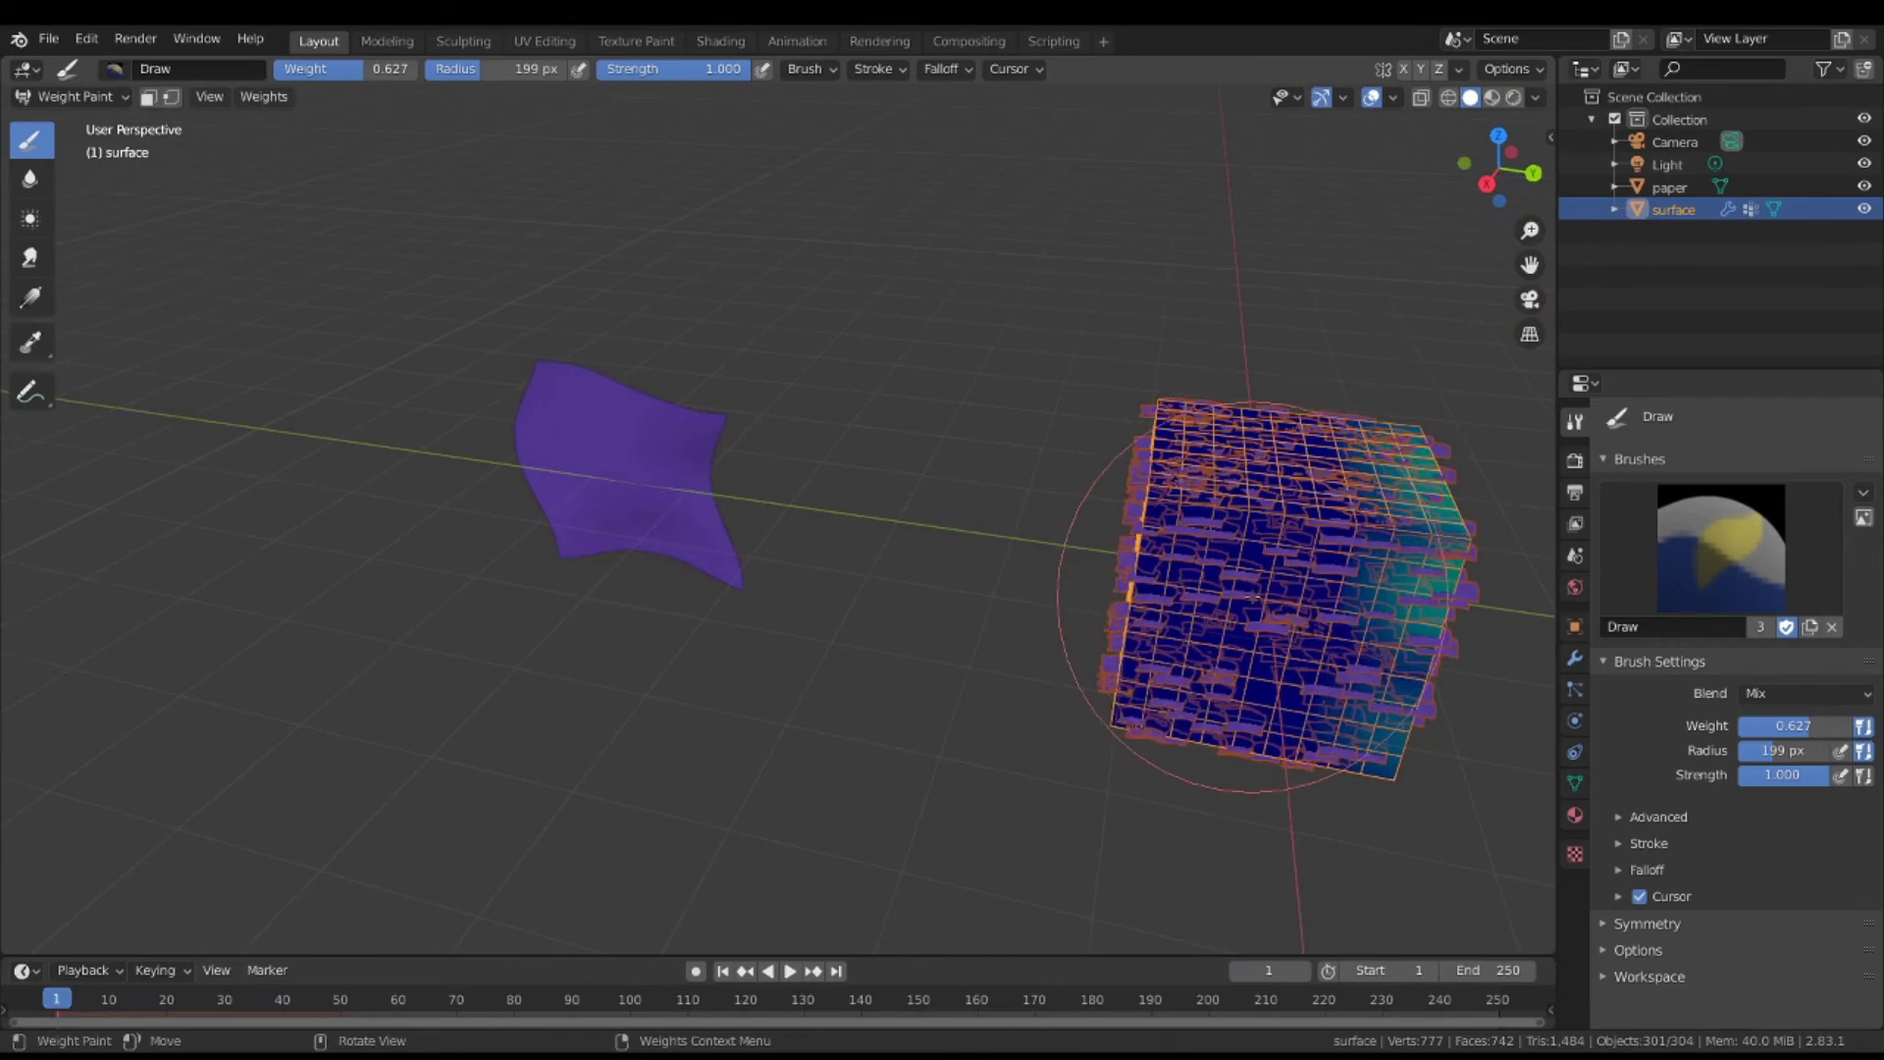
{"action": "middle_click_drag", "start_coordinate": [1254, 595], "coordinate": [1078, 543]}
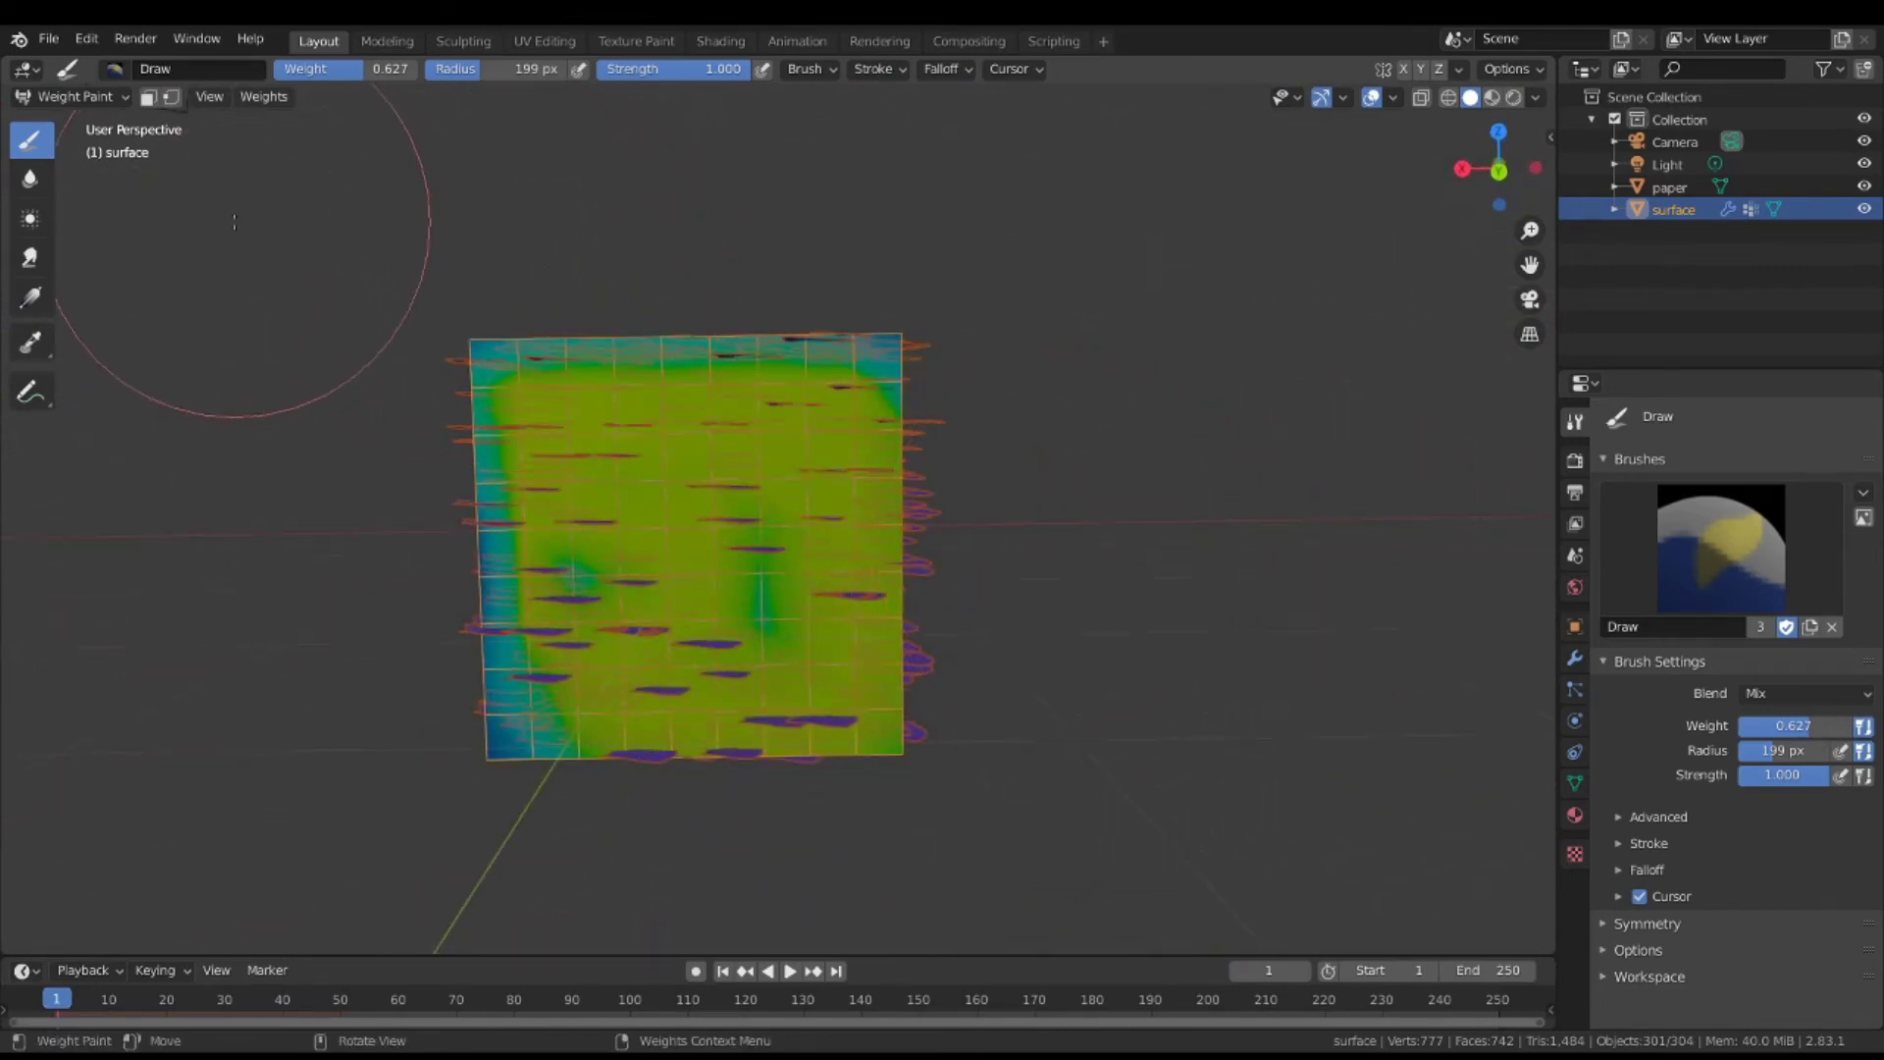
Return to Object Mode and assign the vertex group "Group" to the Density of the surface cube's particle system.
{"action": "left_click", "coordinate": [59, 97]}
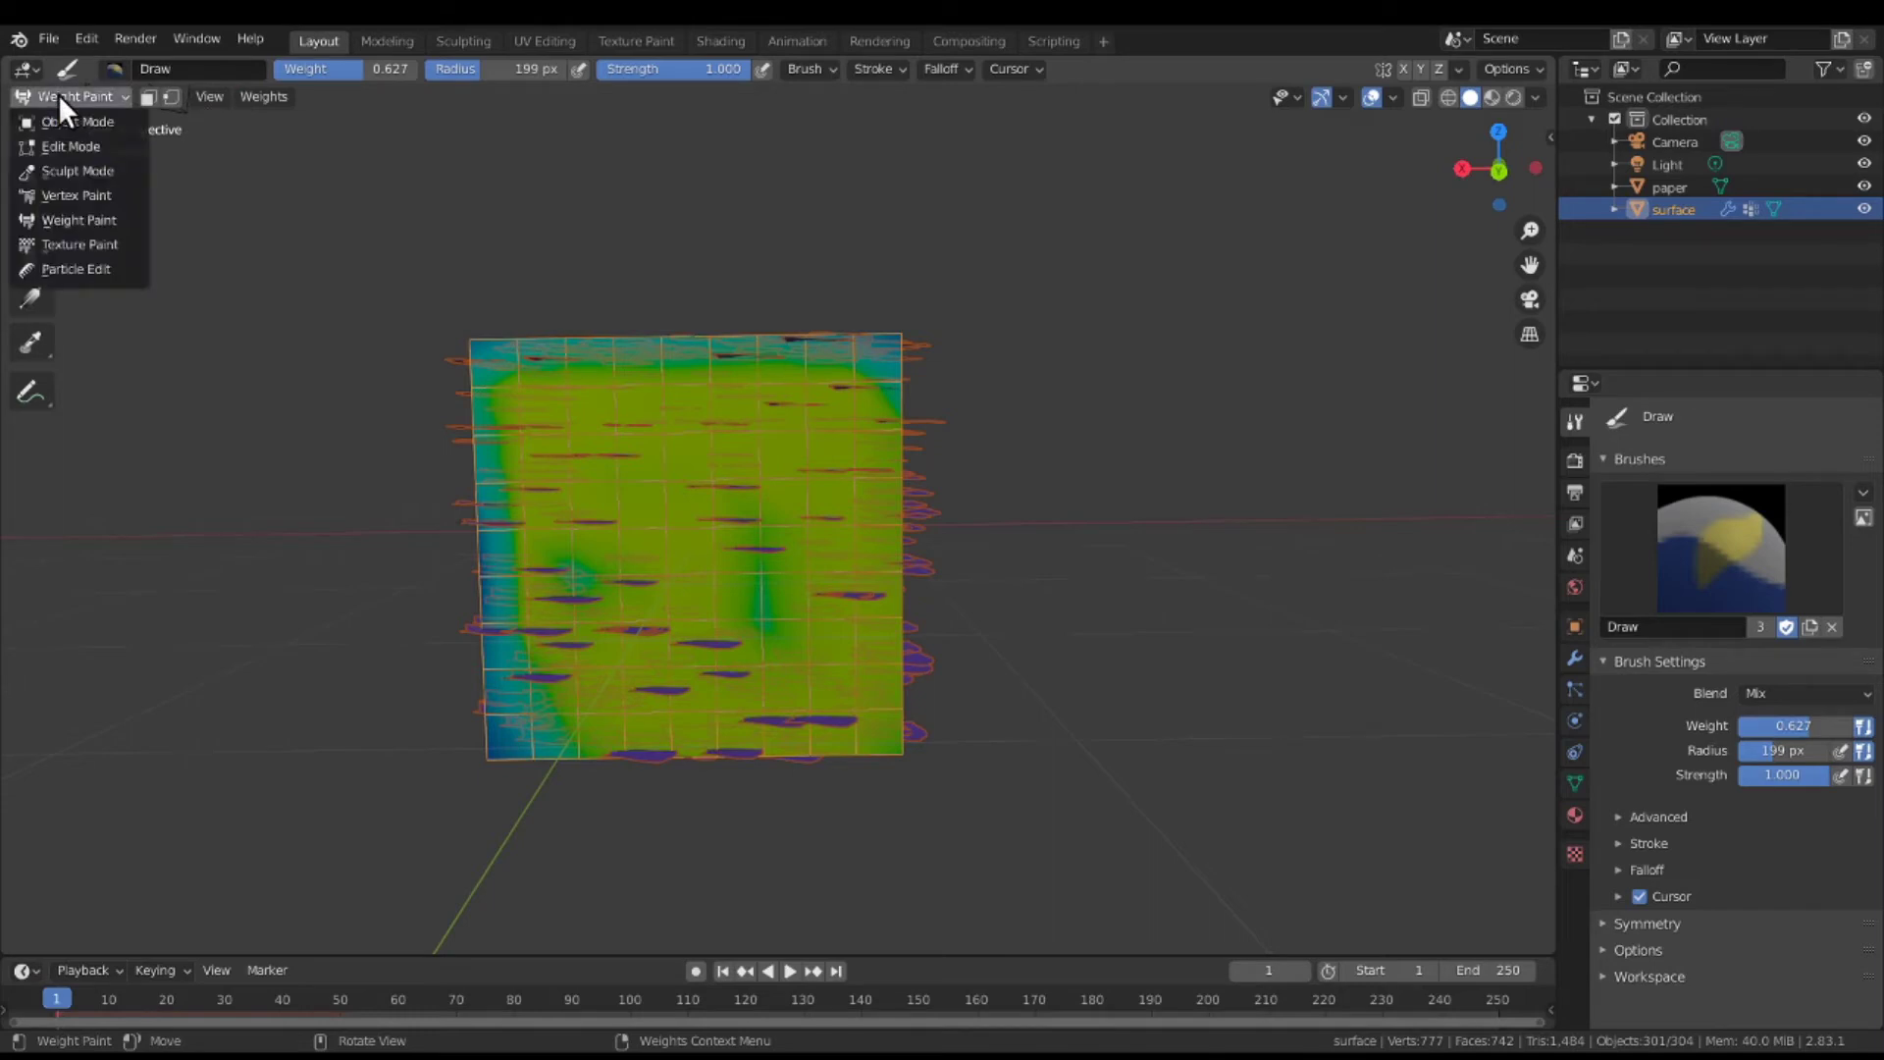
{"action": "left_click", "coordinate": [83, 124]}
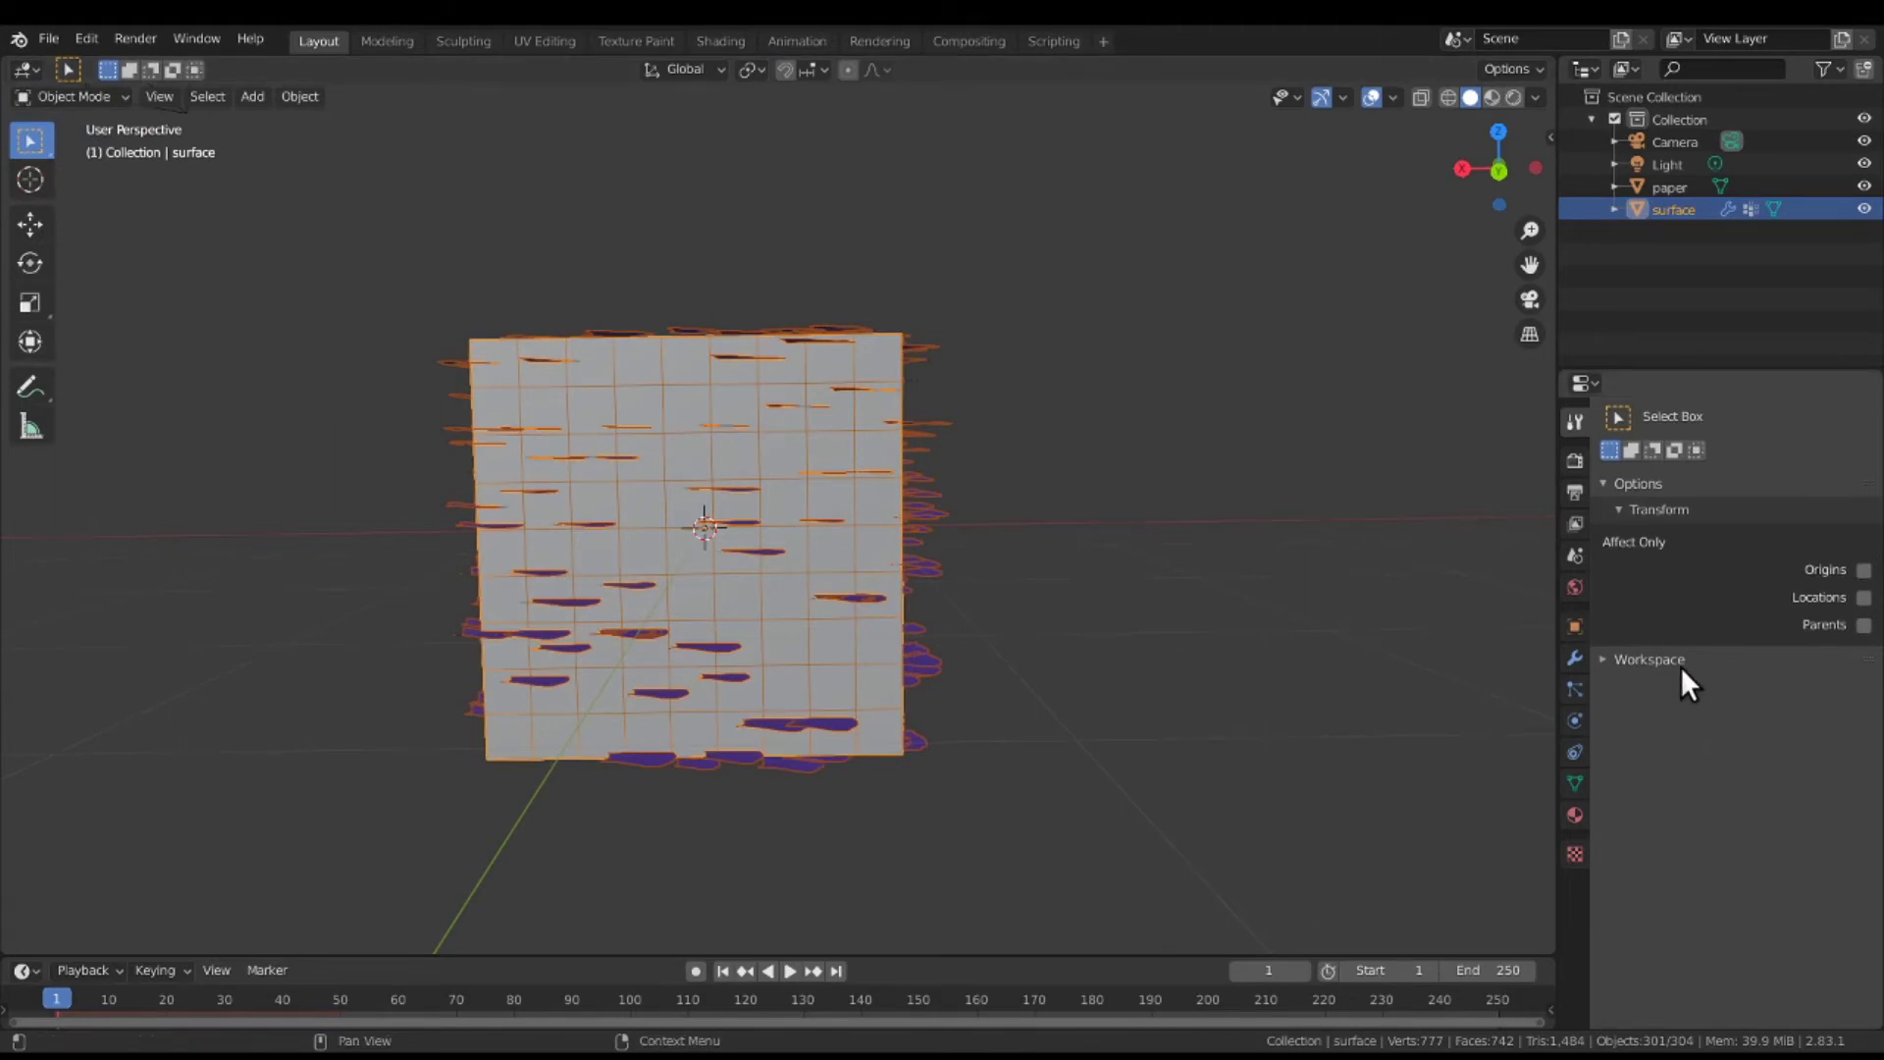
{"action": "left_click", "coordinate": [1571, 690]}
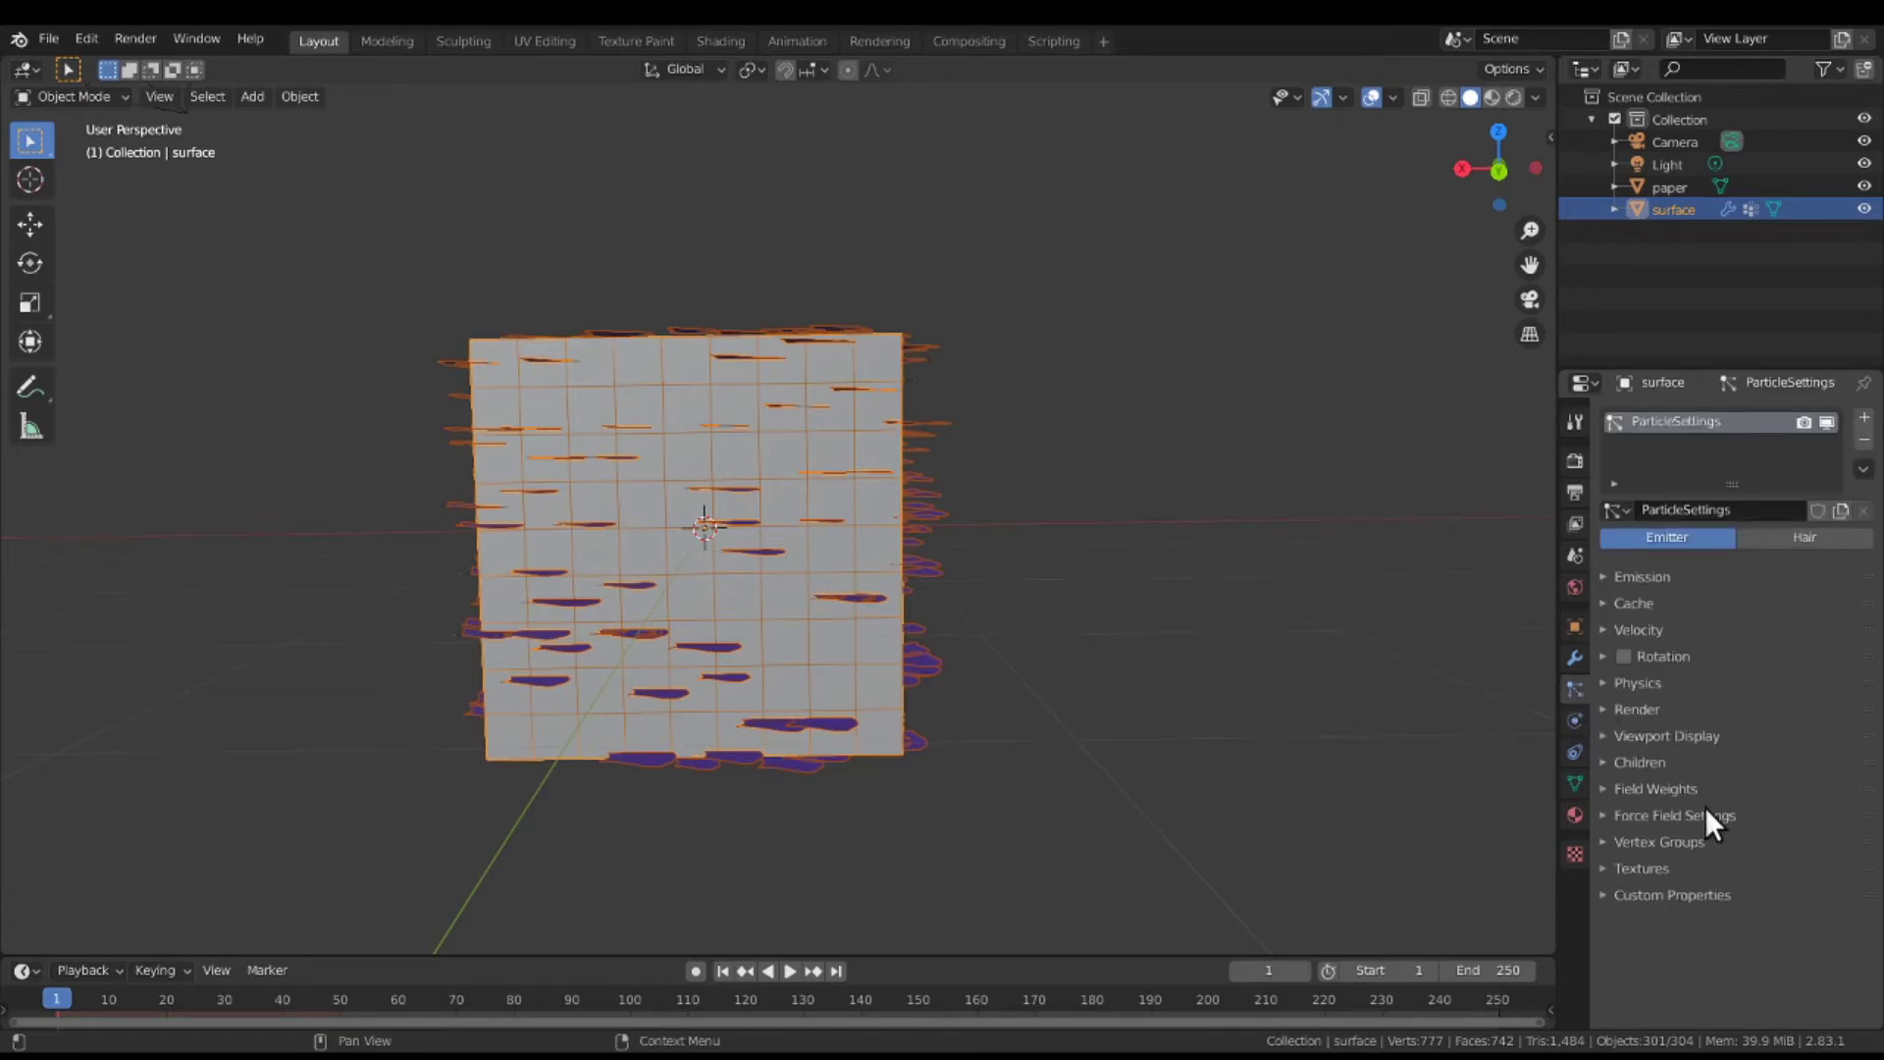
{"action": "left_click", "coordinate": [1706, 854]}
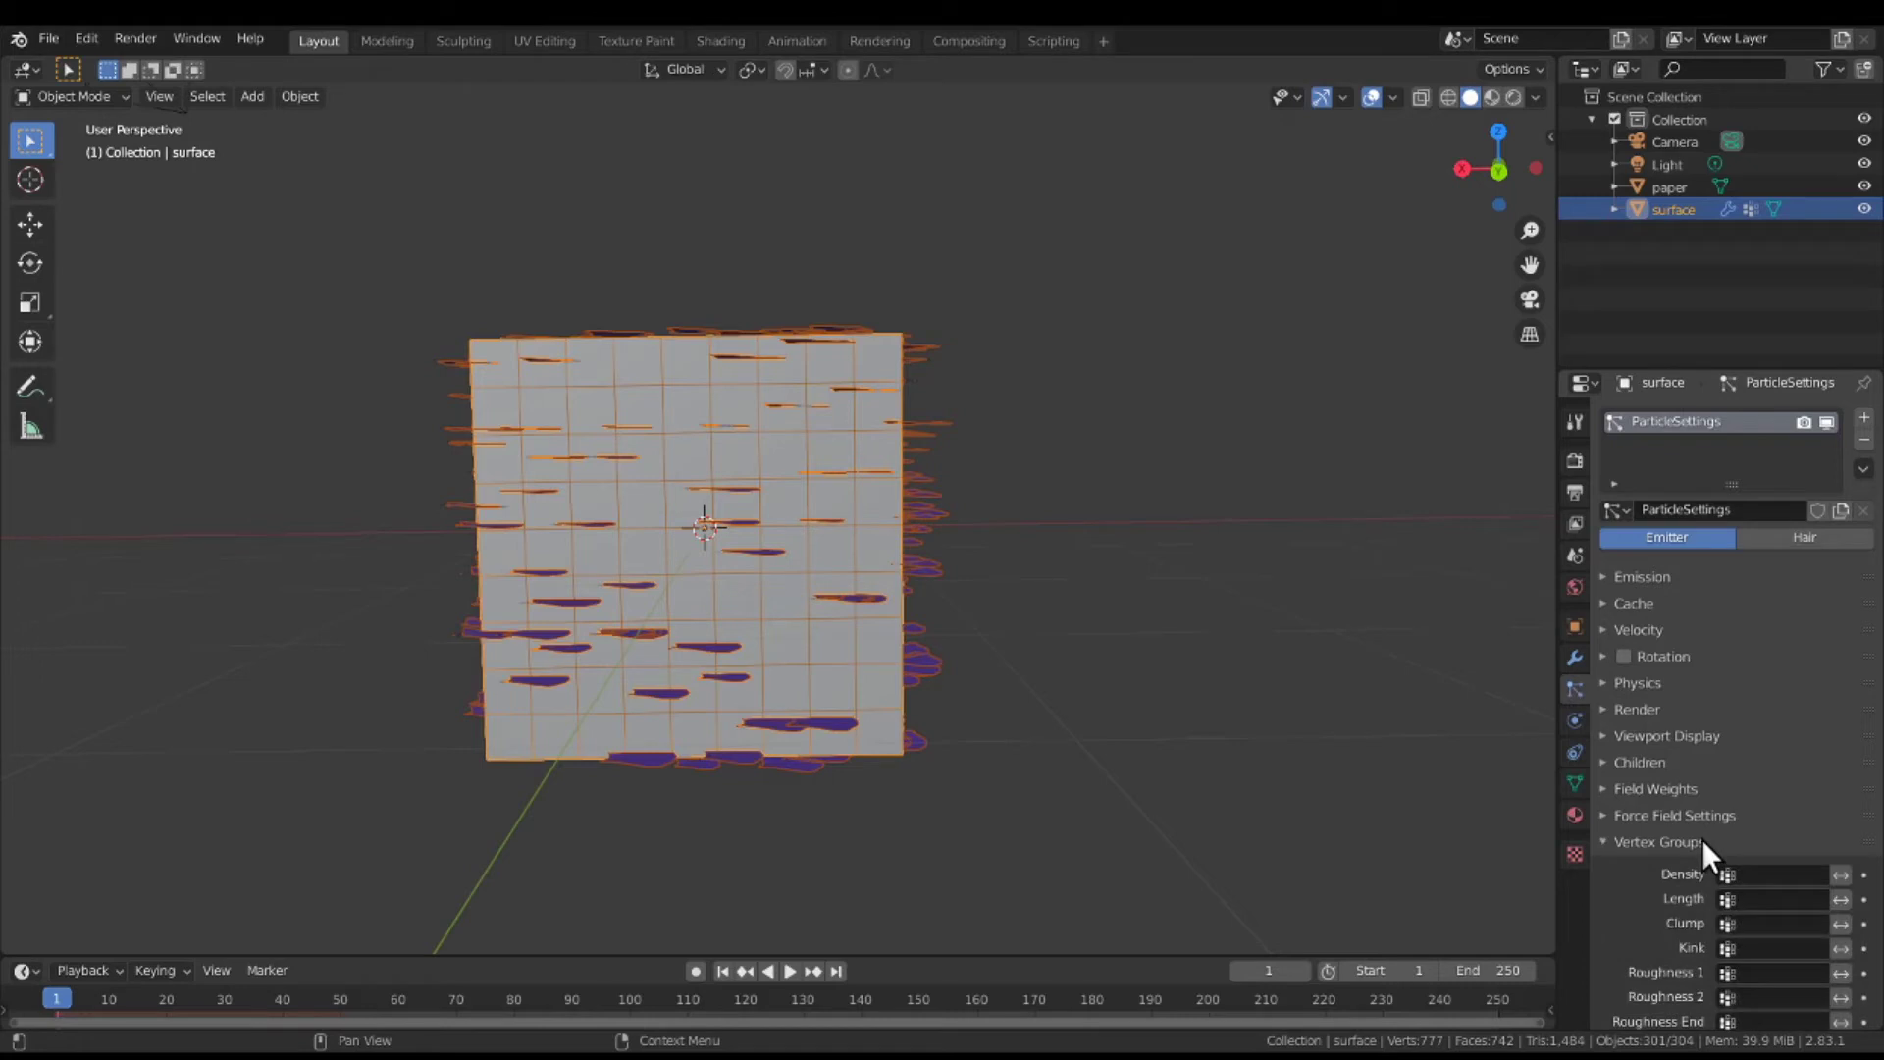
{"action": "scroll", "coordinate": [1702, 839], "scroll_direction": "down", "scroll_amount": 2}
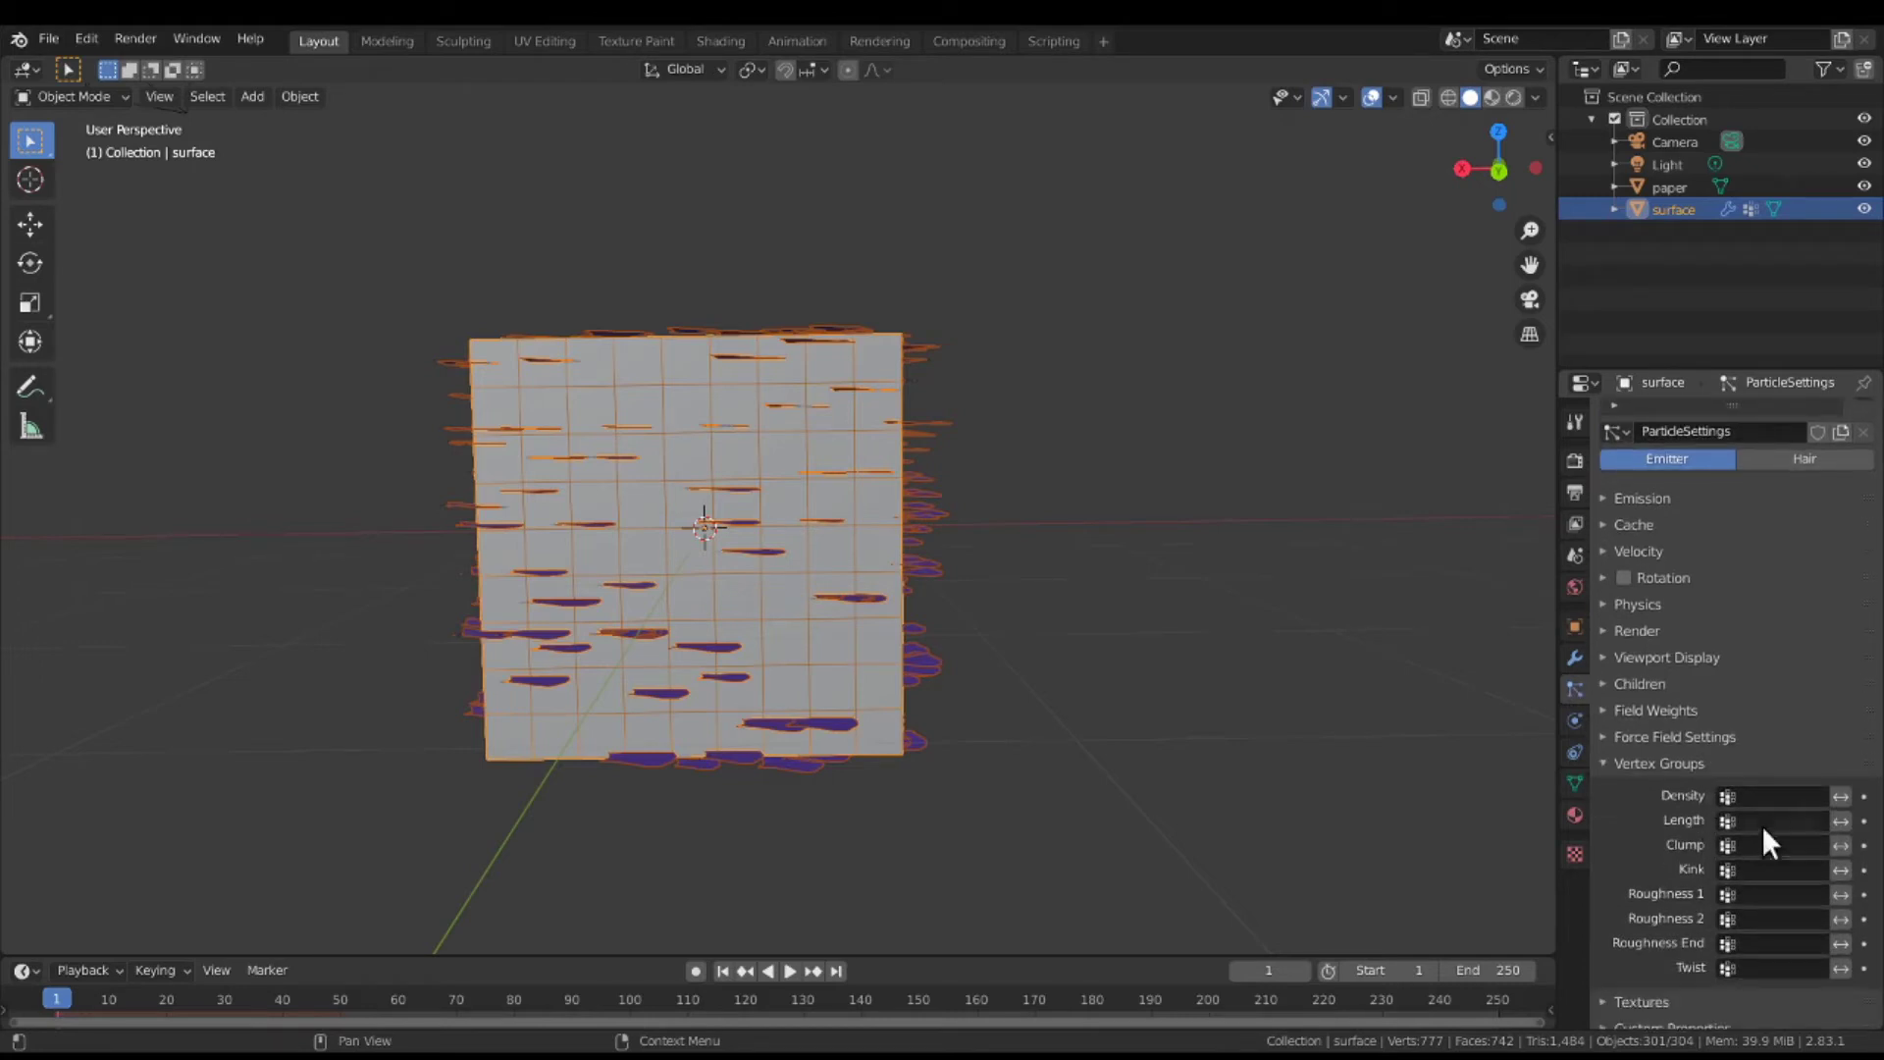
{"action": "left_click", "coordinate": [1779, 797]}
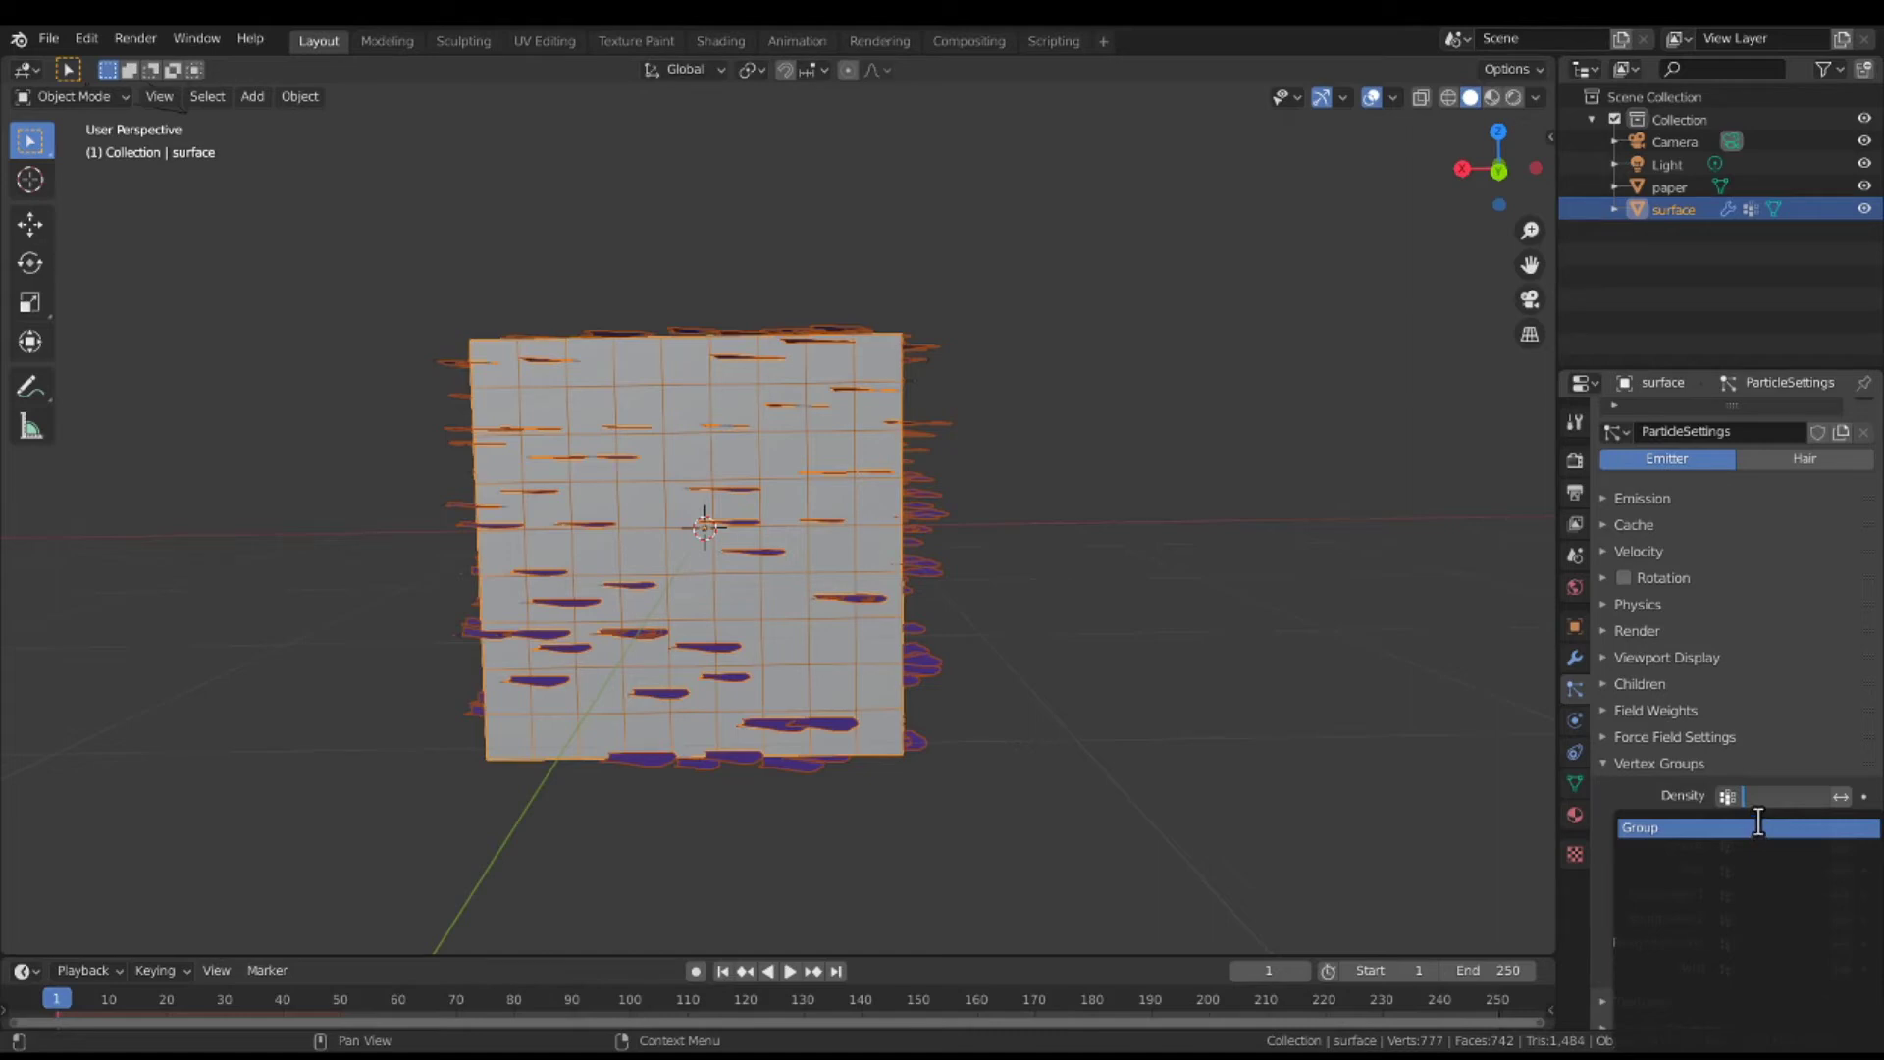
{"action": "left_click", "coordinate": [1758, 828]}
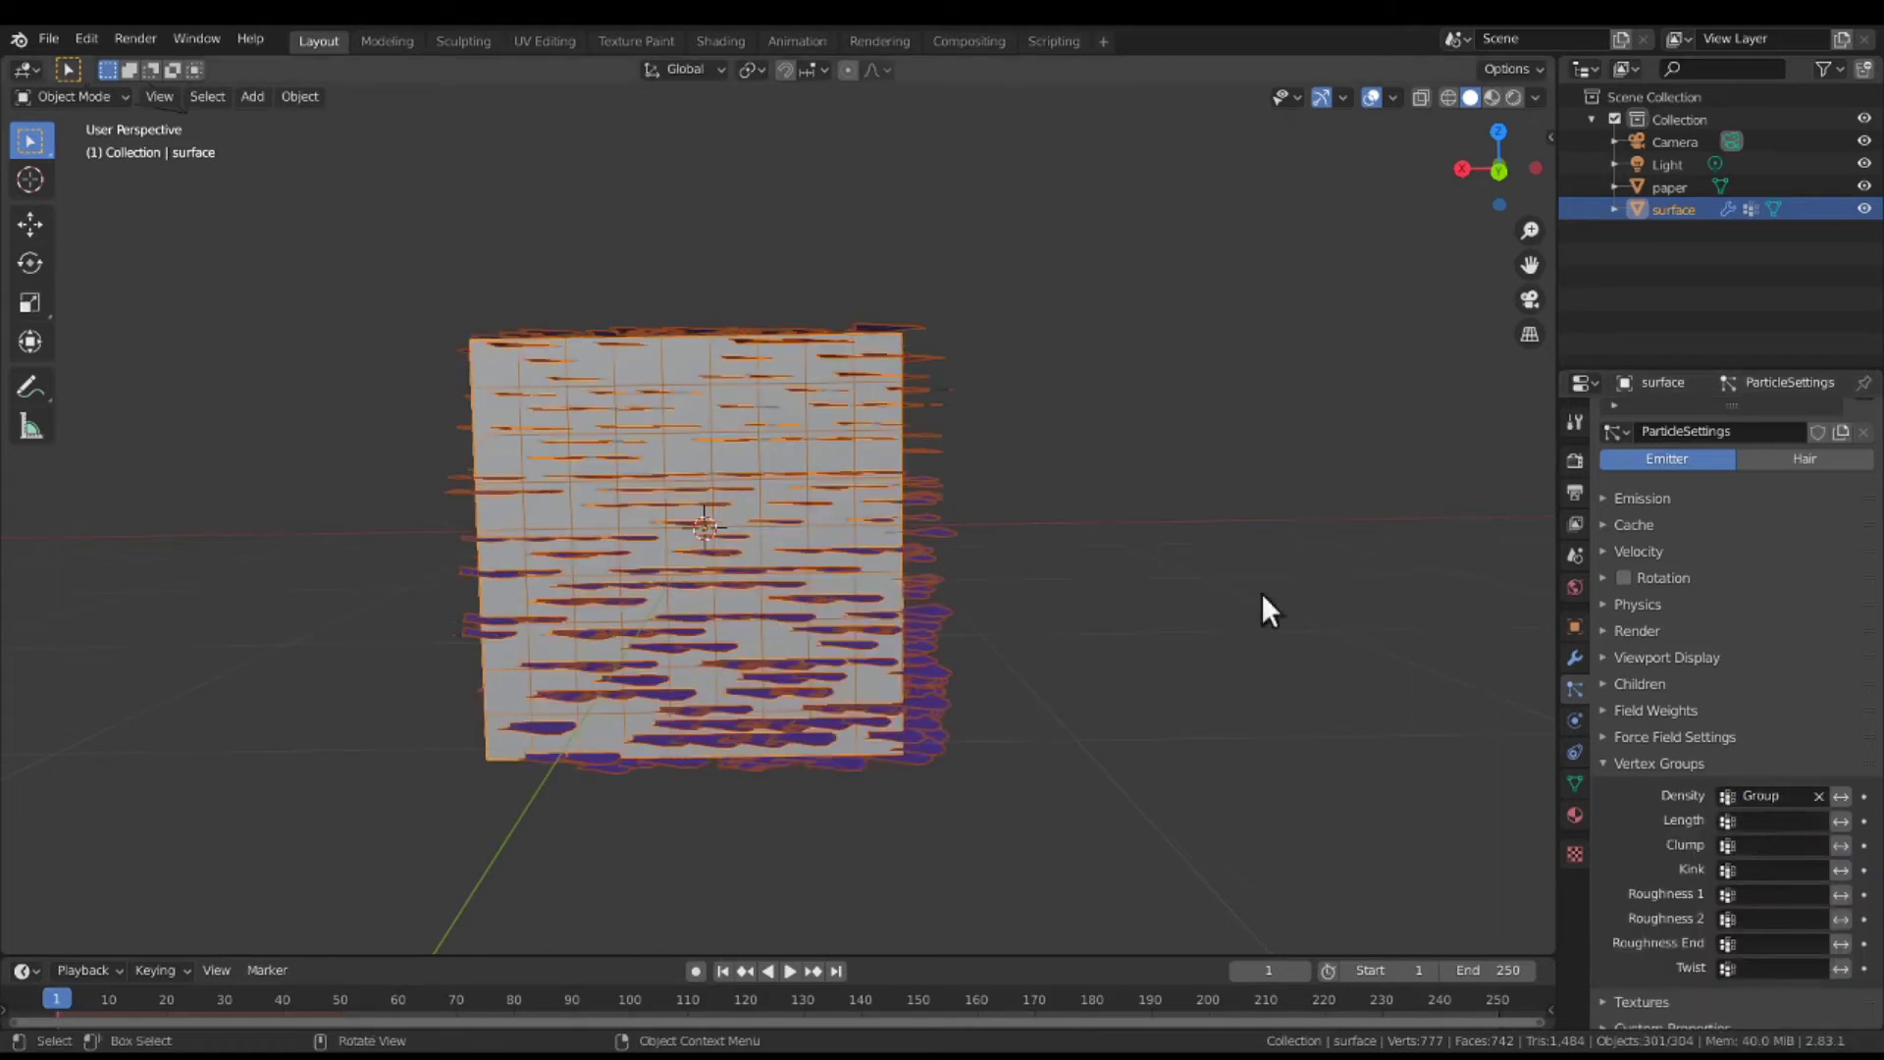
Examine how the paper particles spread over the cube's painted and unpainted faces, and select the original paper plane for comparison.
{"action": "middle_click_drag", "start_coordinate": [1091, 539], "coordinate": [1195, 593]}
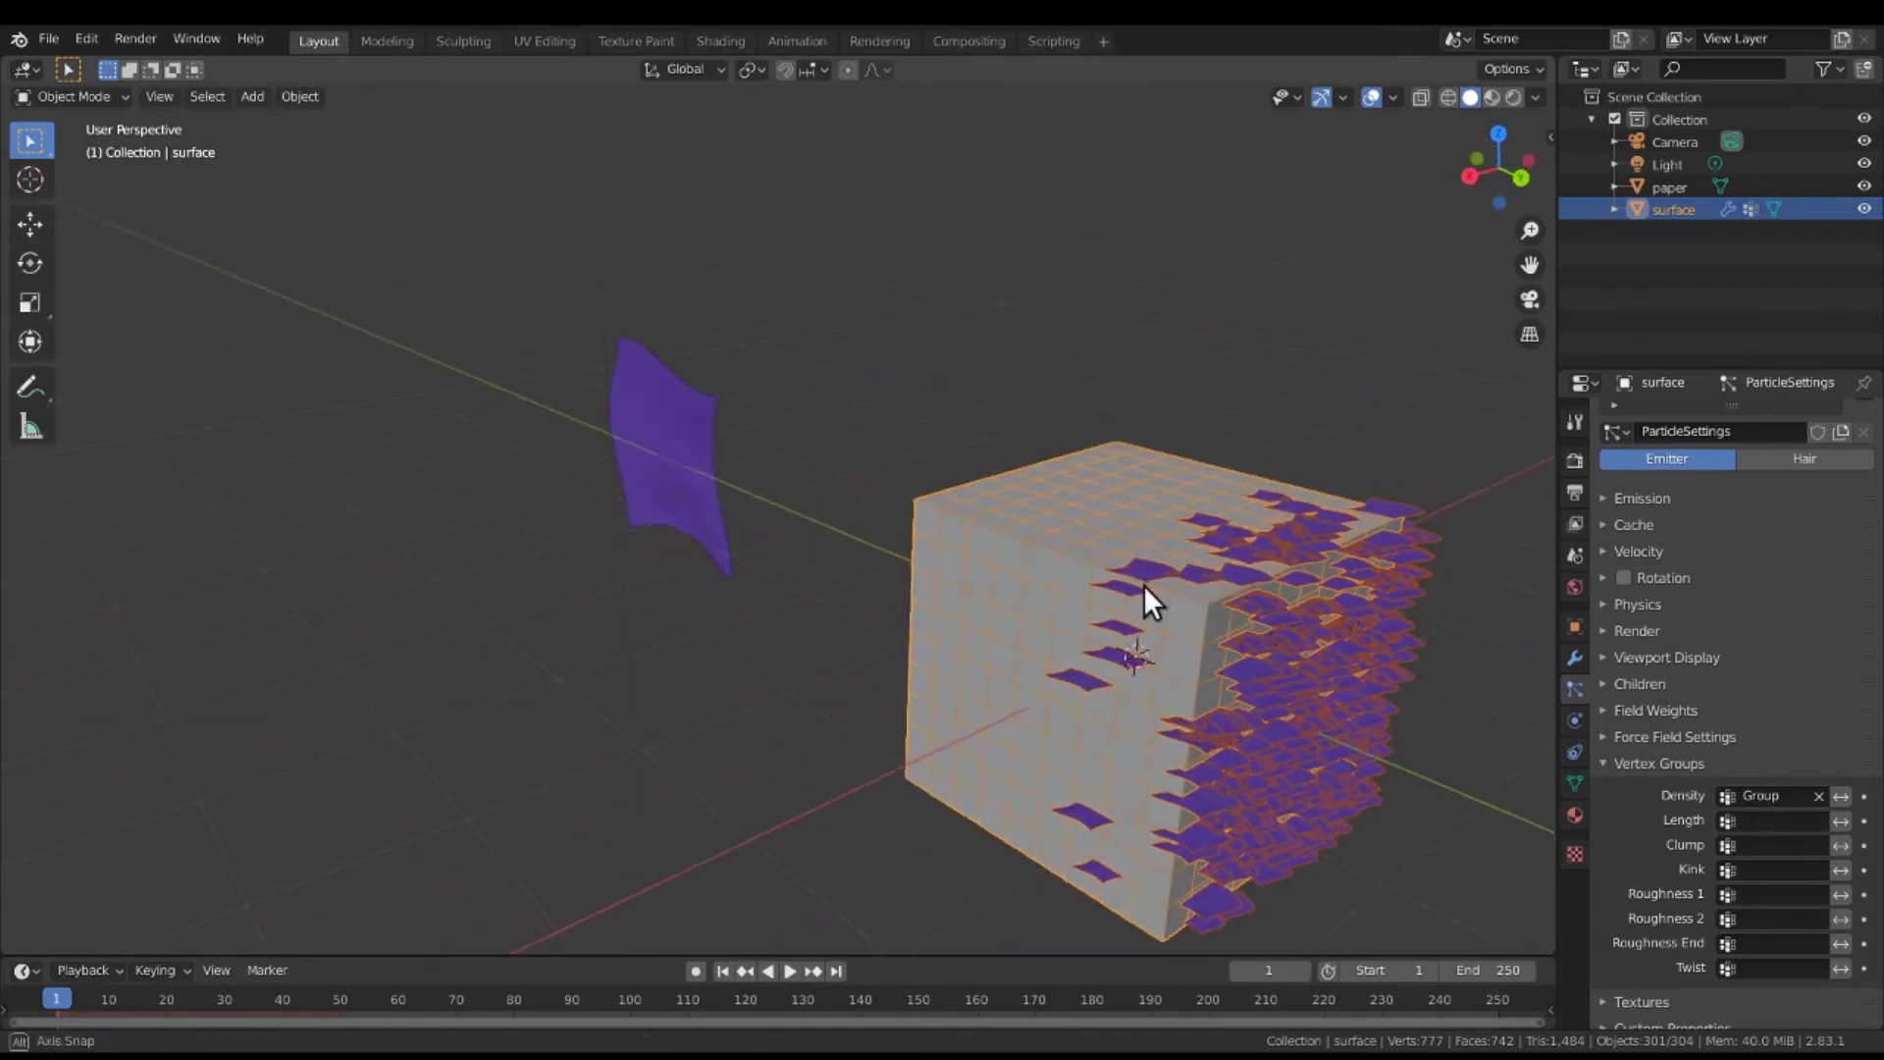
{"action": "middle_click_drag", "start_coordinate": [1144, 591], "coordinate": [1095, 581]}
{"action": "scroll", "coordinate": [1064, 582], "scroll_direction": "up", "scroll_amount": 2}
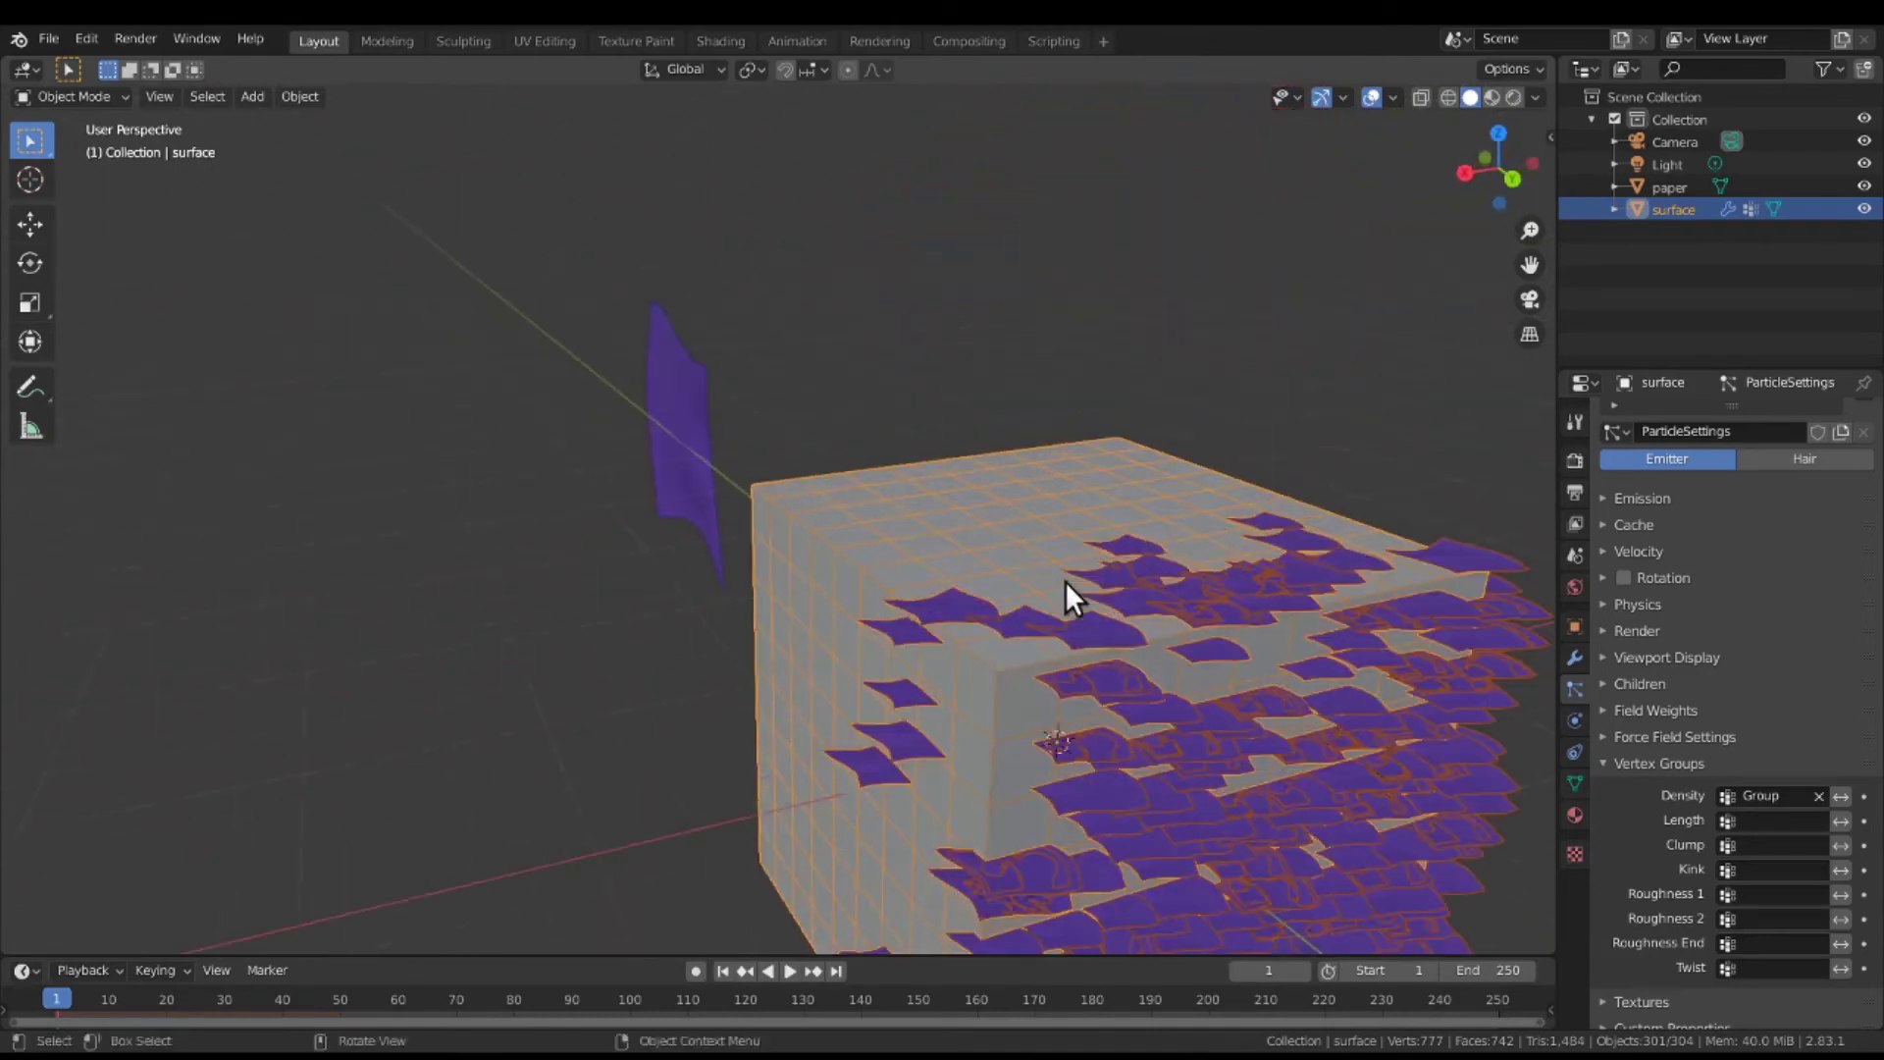
{"action": "scroll", "coordinate": [1064, 580], "scroll_direction": "down", "scroll_amount": 2}
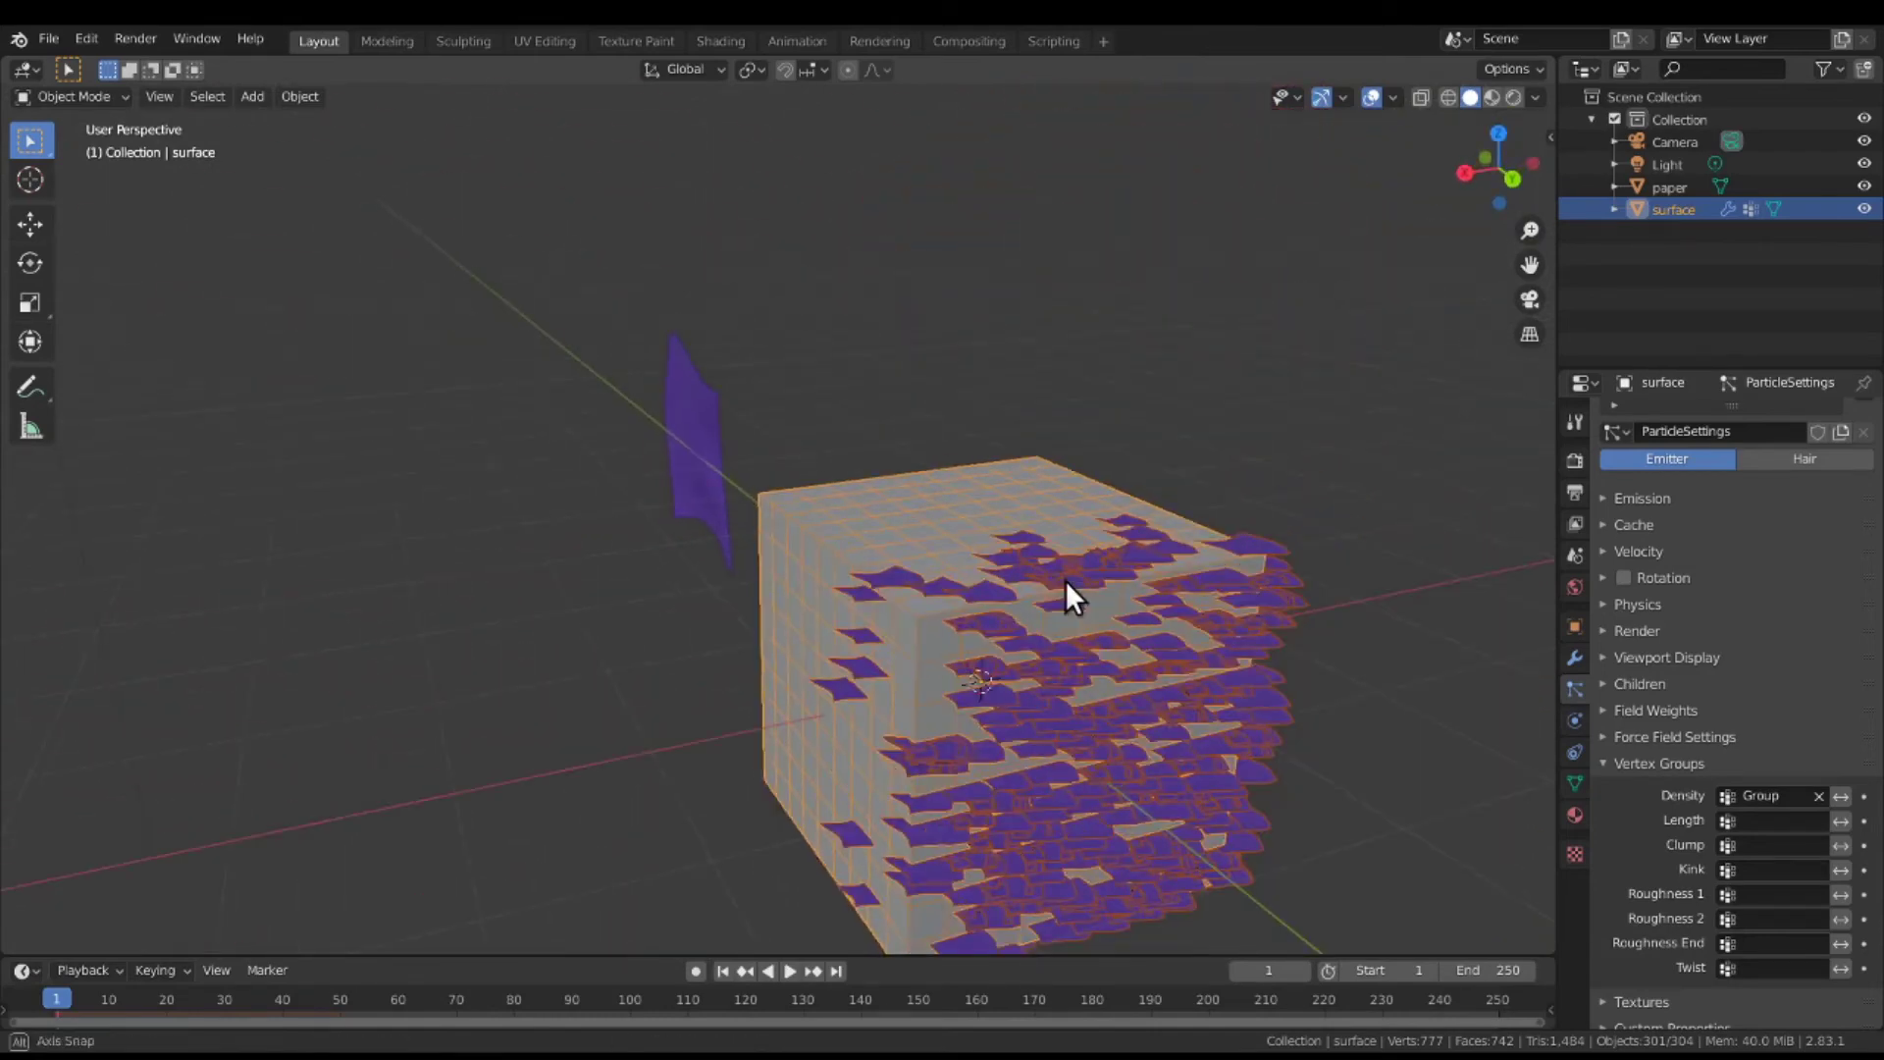
{"action": "mouse_move", "coordinate": [1064, 580]}
{"action": "middle_mouse_down"}
{"action": "mouse_move", "coordinate": [1068, 550]}
{"action": "mouse_move", "coordinate": [1072, 573]}
{"action": "middle_mouse_up"}
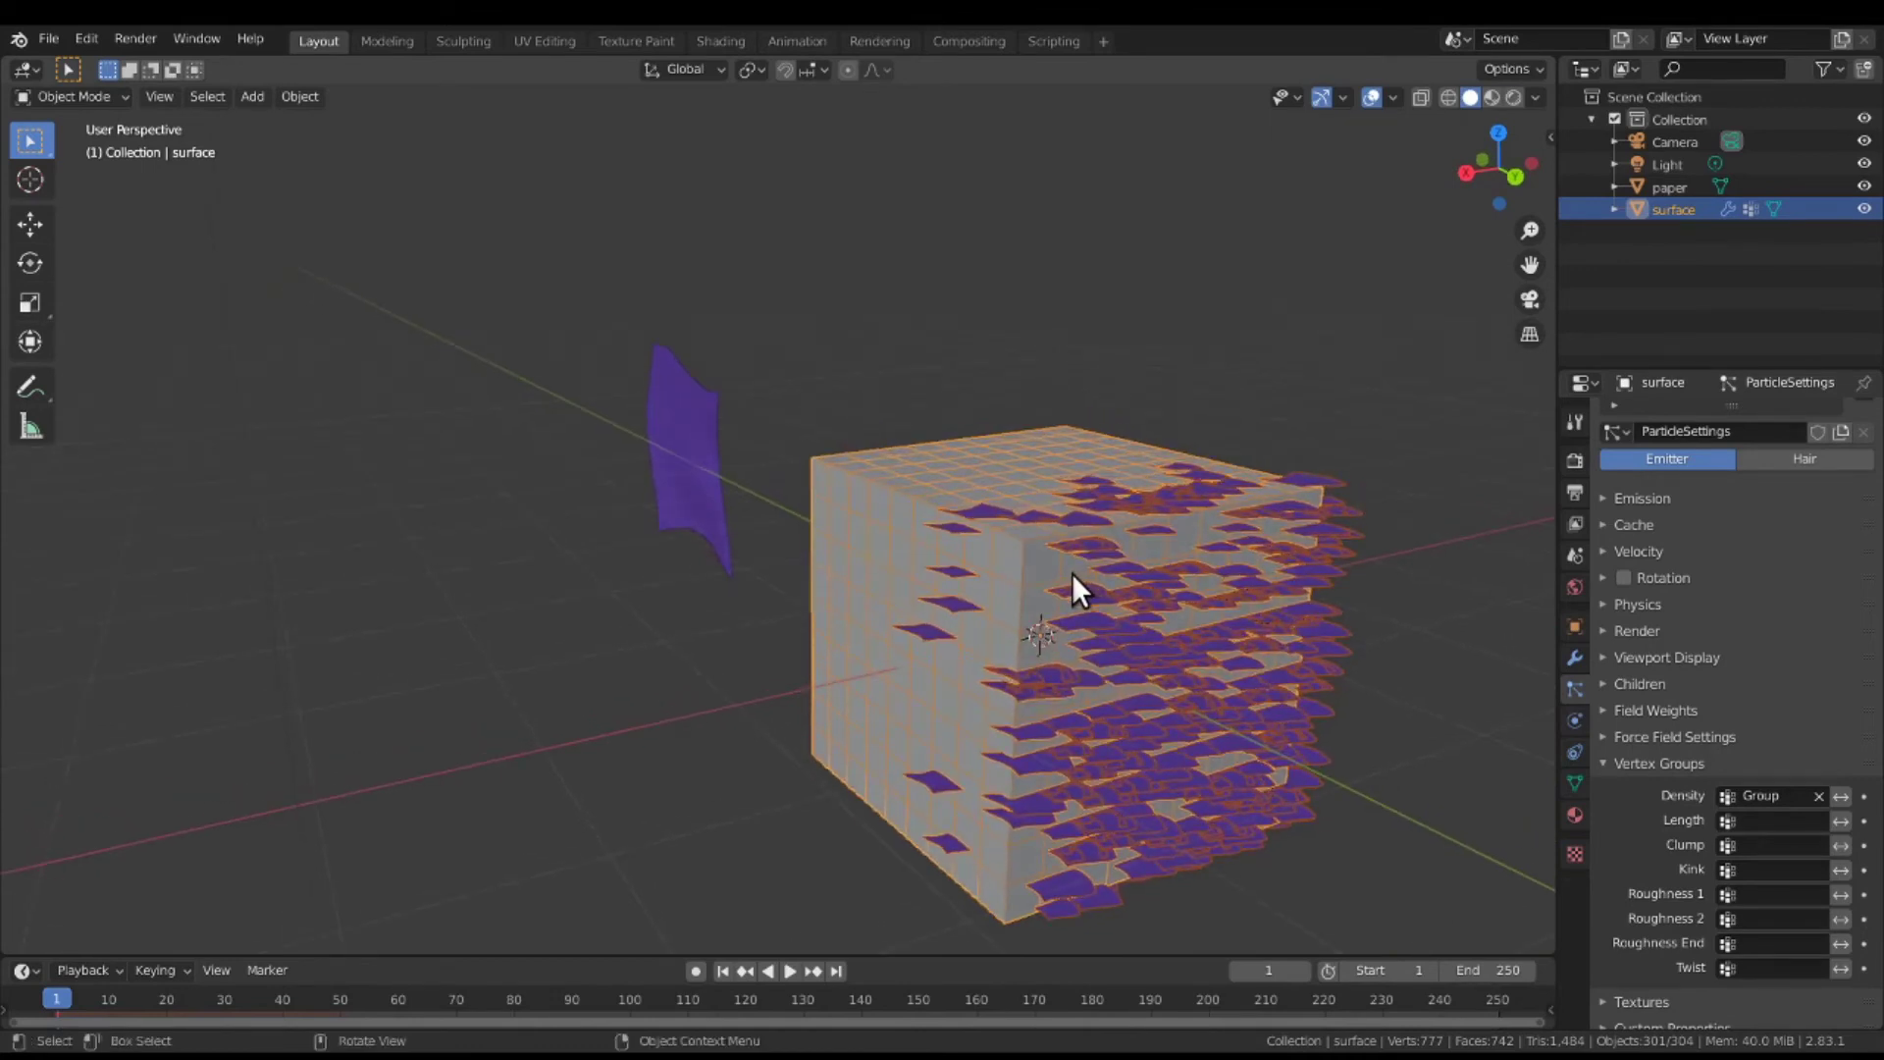
{"action": "left_click", "coordinate": [708, 496]}
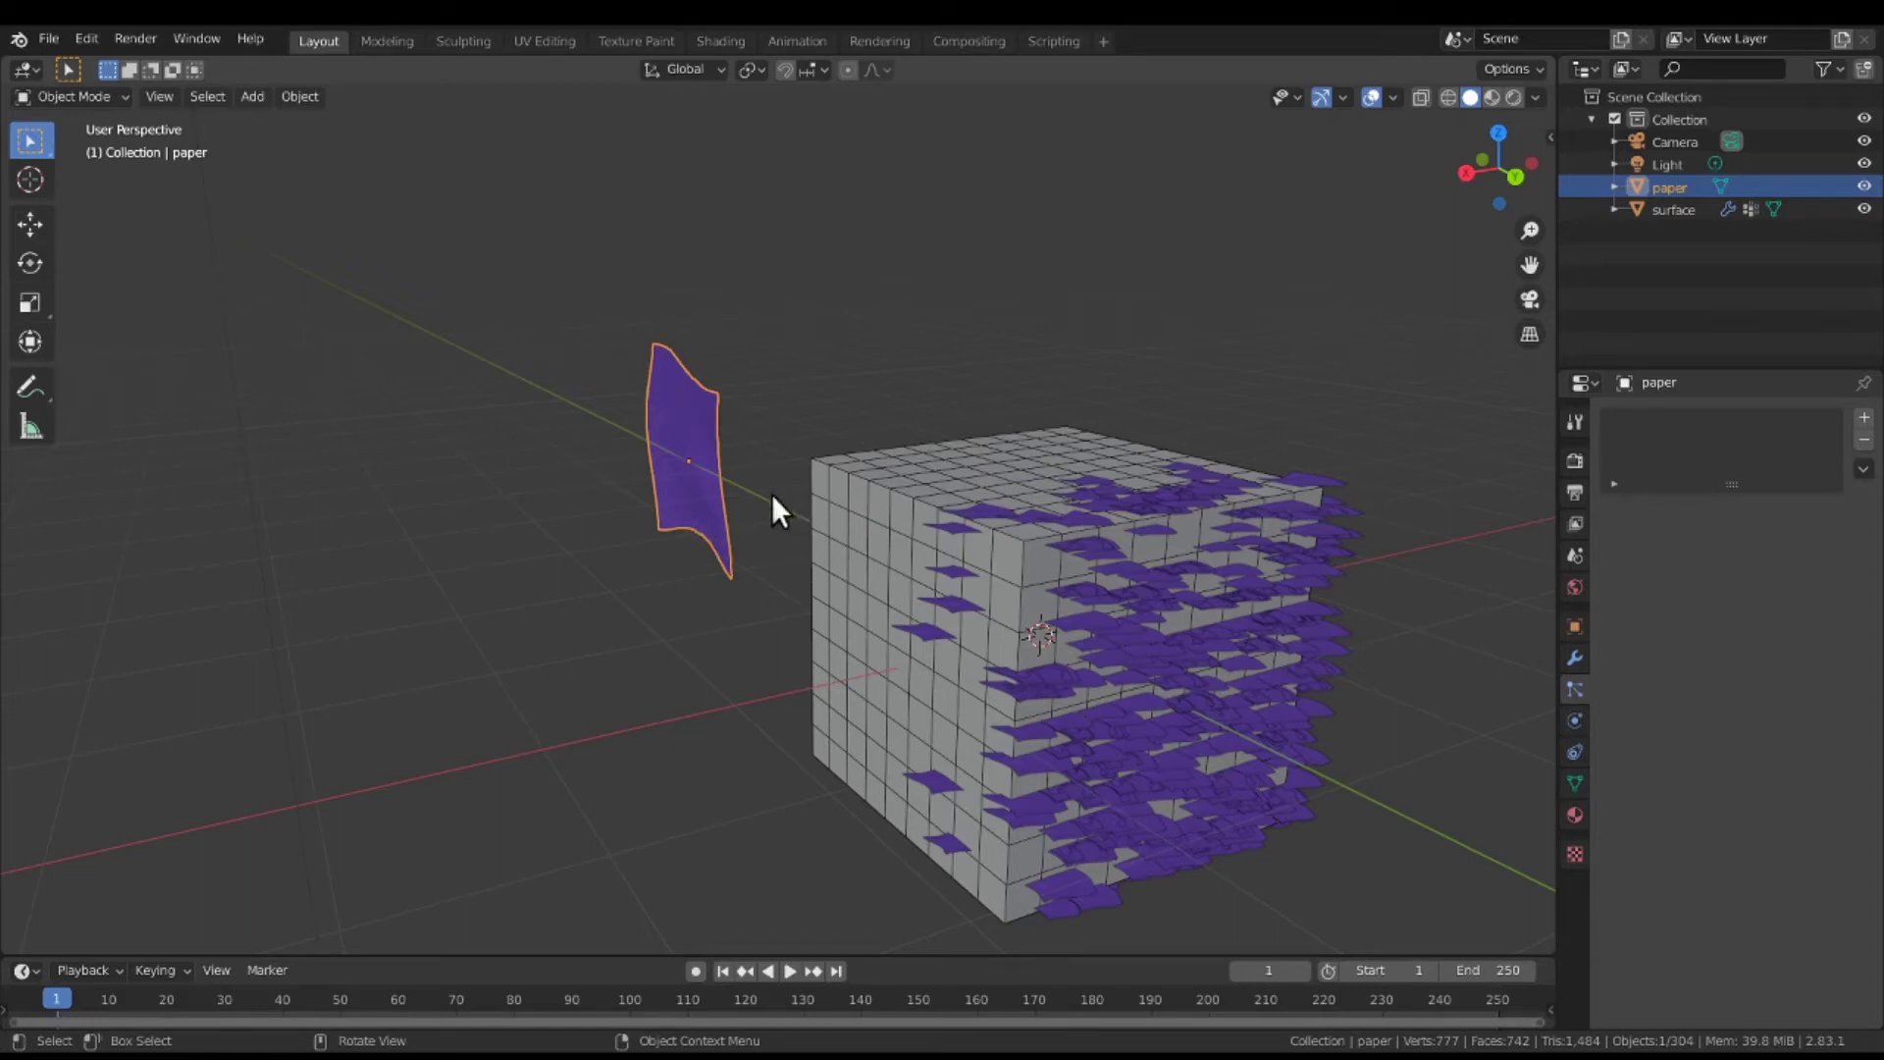
{"action": "mouse_move", "coordinate": [1111, 572]}
{"action": "middle_mouse_down"}
{"action": "mouse_move", "coordinate": [1076, 557]}
{"action": "mouse_move", "coordinate": [1138, 579]}
{"action": "mouse_move", "coordinate": [1121, 558]}
{"action": "middle_mouse_up"}
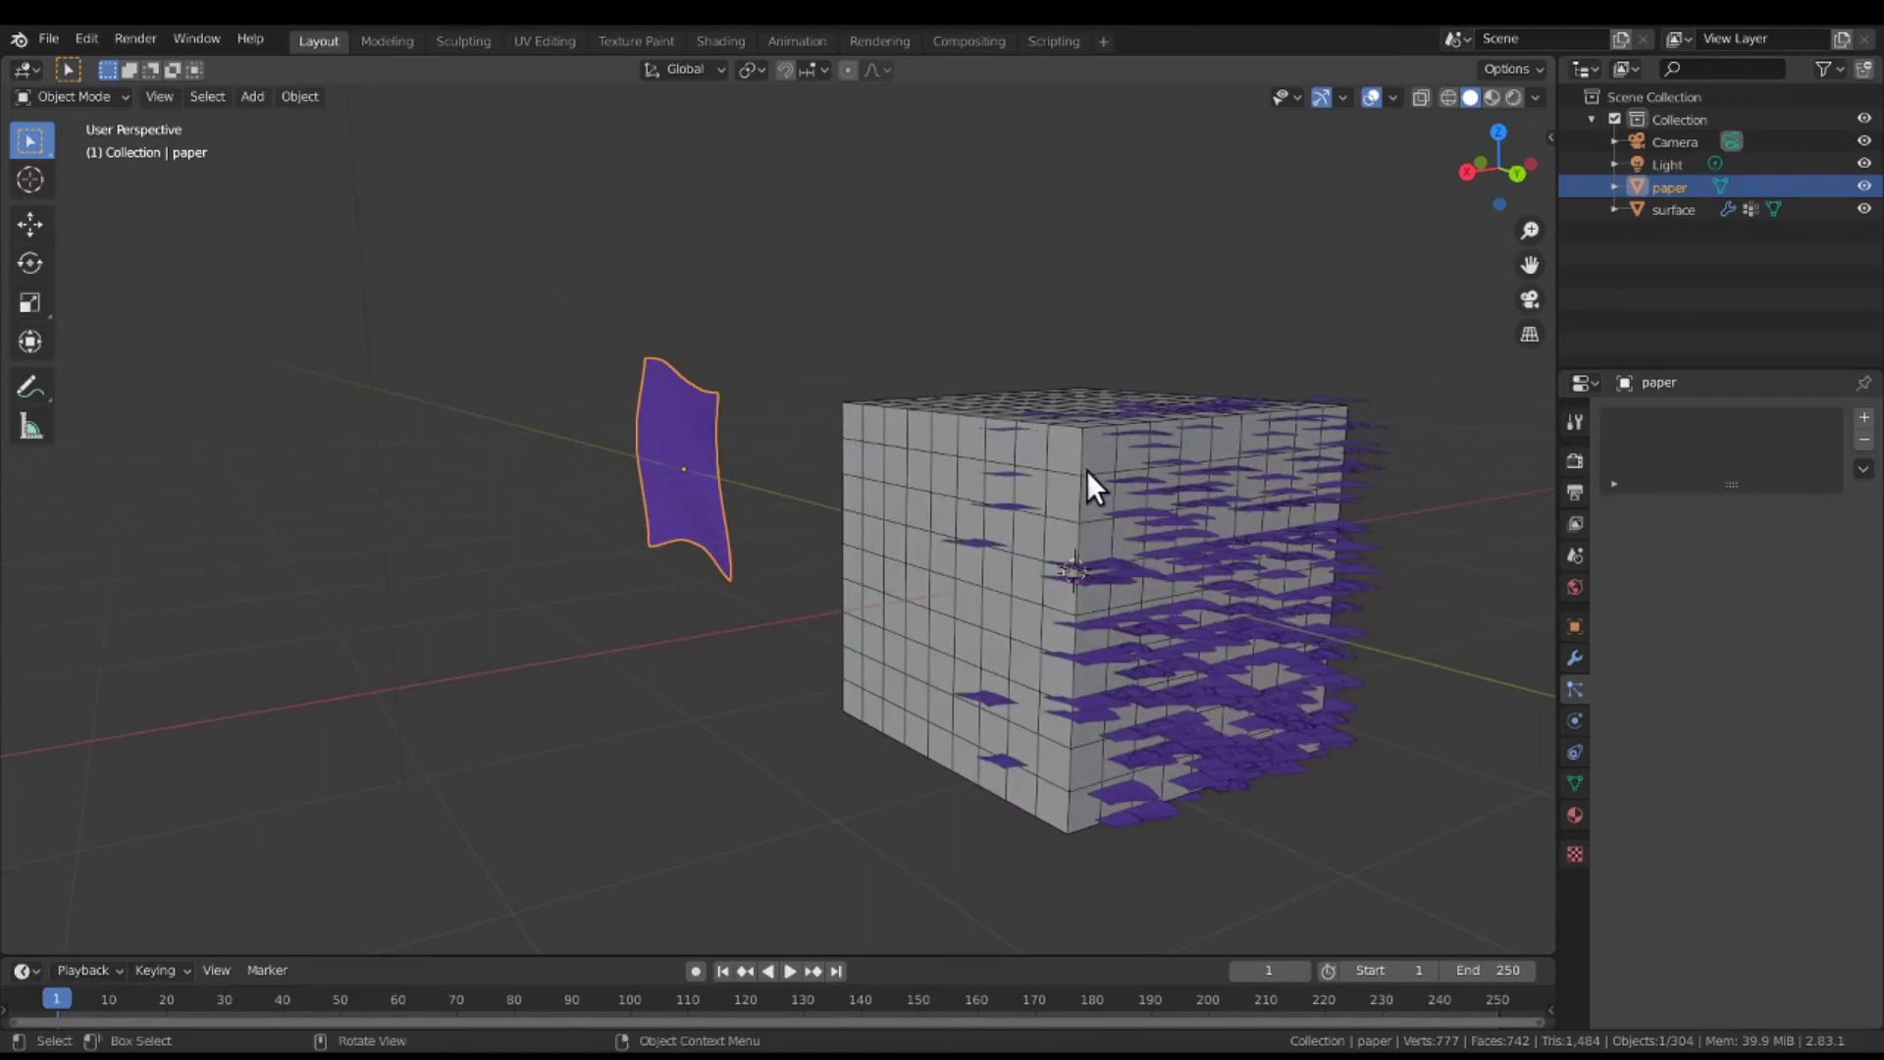
{"action": "mouse_move", "coordinate": [1216, 599]}
{"action": "middle_mouse_down"}
{"action": "mouse_move", "coordinate": [1219, 568]}
{"action": "mouse_move", "coordinate": [1221, 599]}
{"action": "middle_mouse_up"}
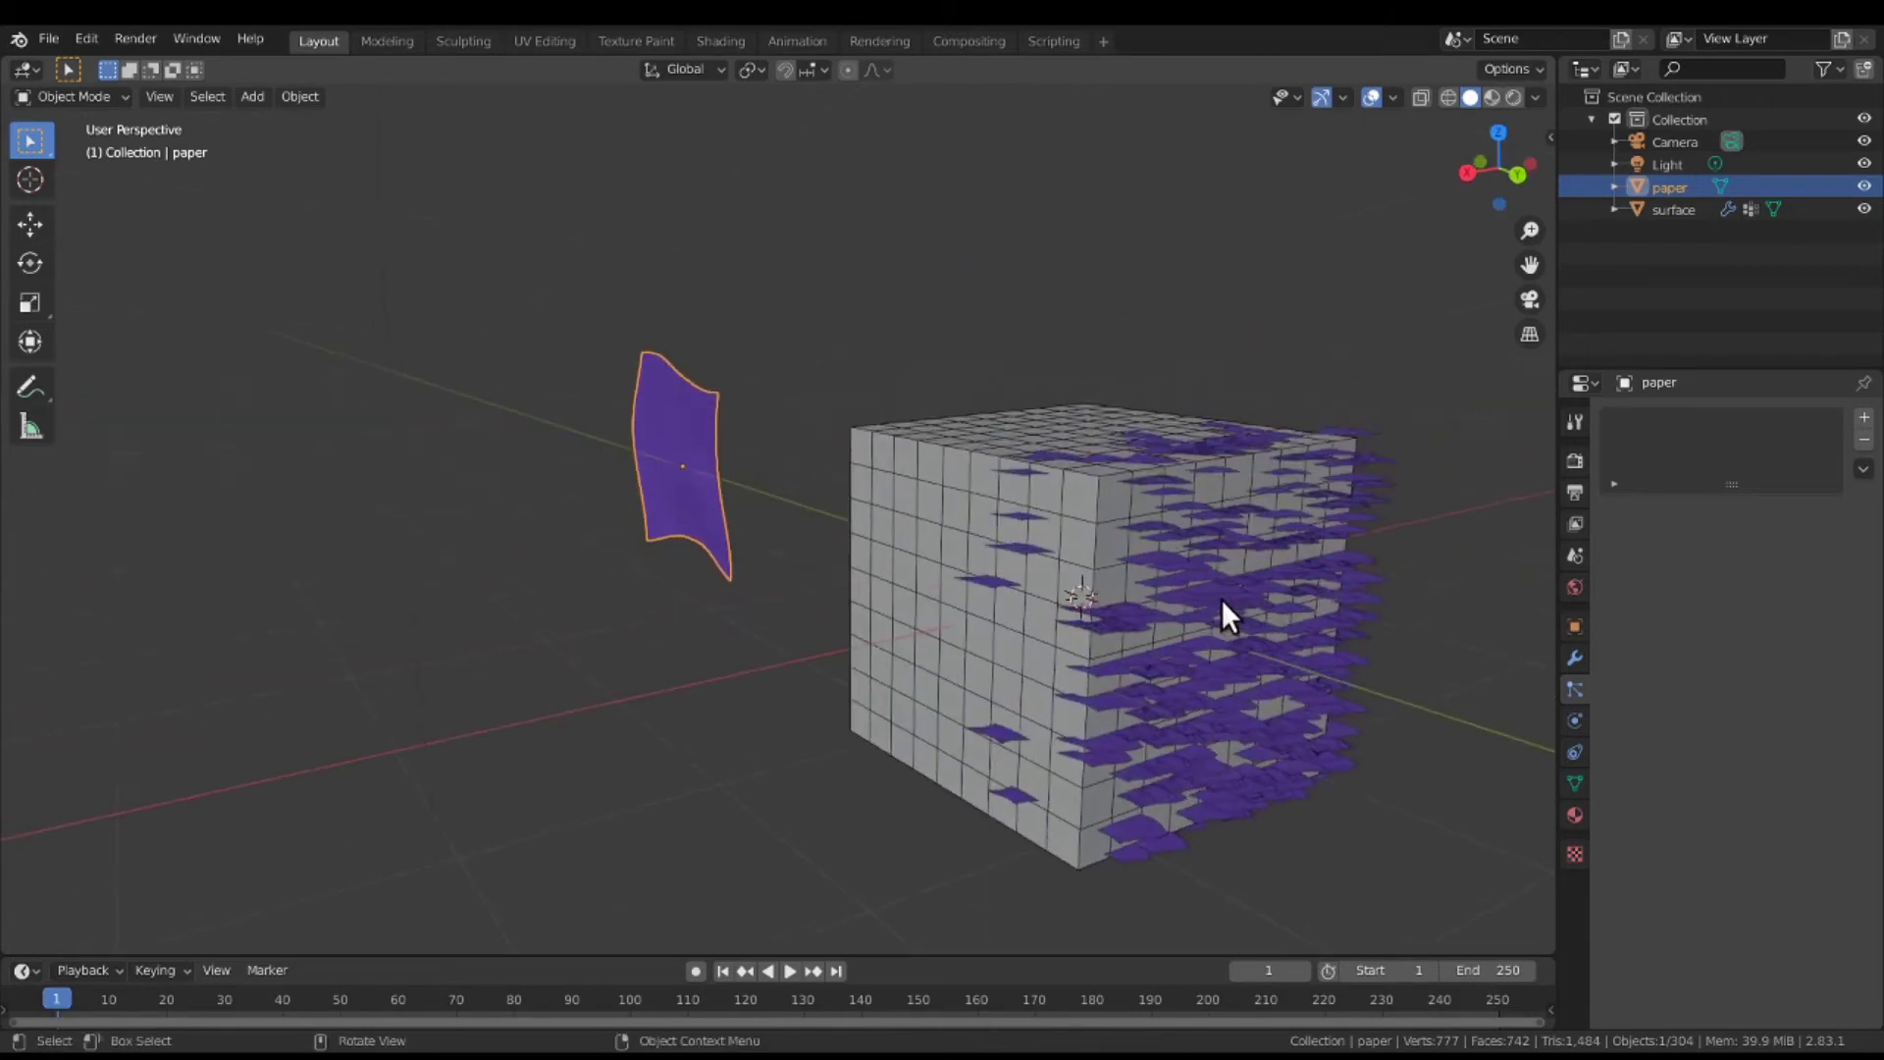
Select the surface cube and examine the Viewport Display and Render settings of its particle system.
{"action": "left_click", "coordinate": [1099, 532]}
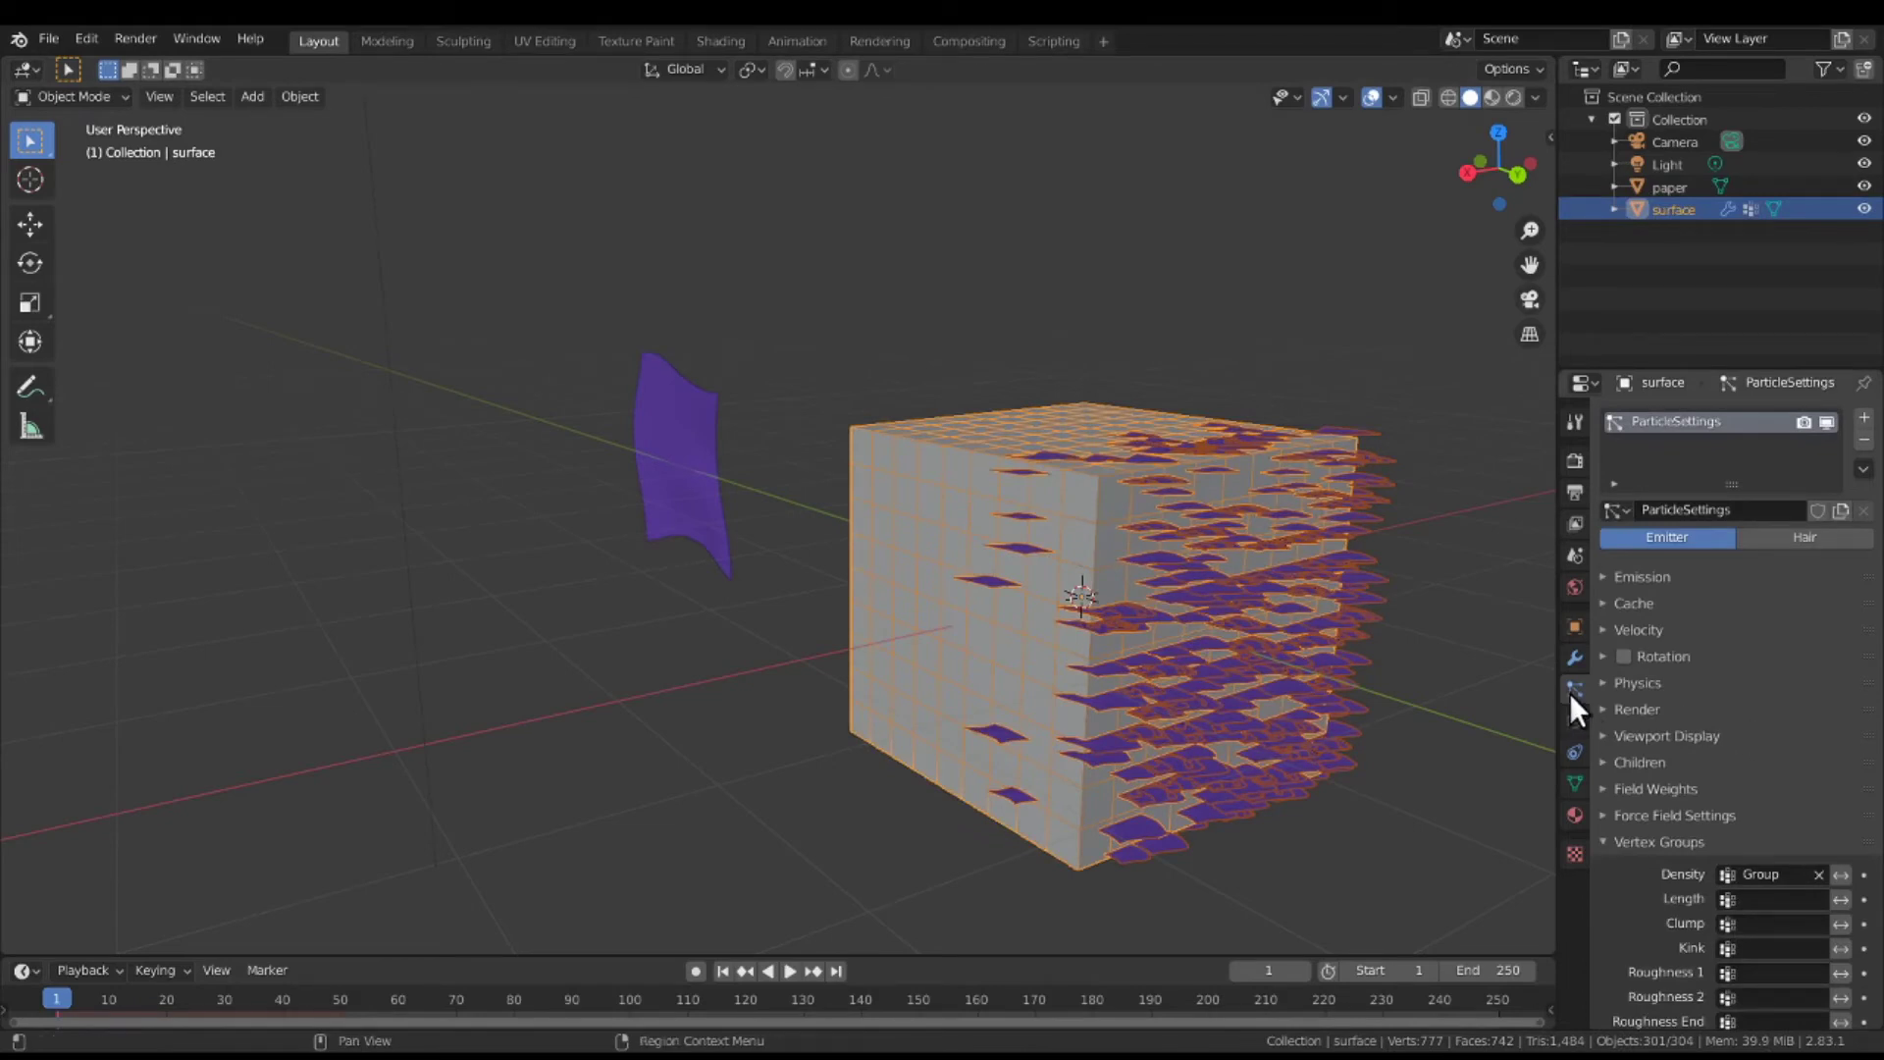
{"action": "left_click", "coordinate": [1660, 842]}
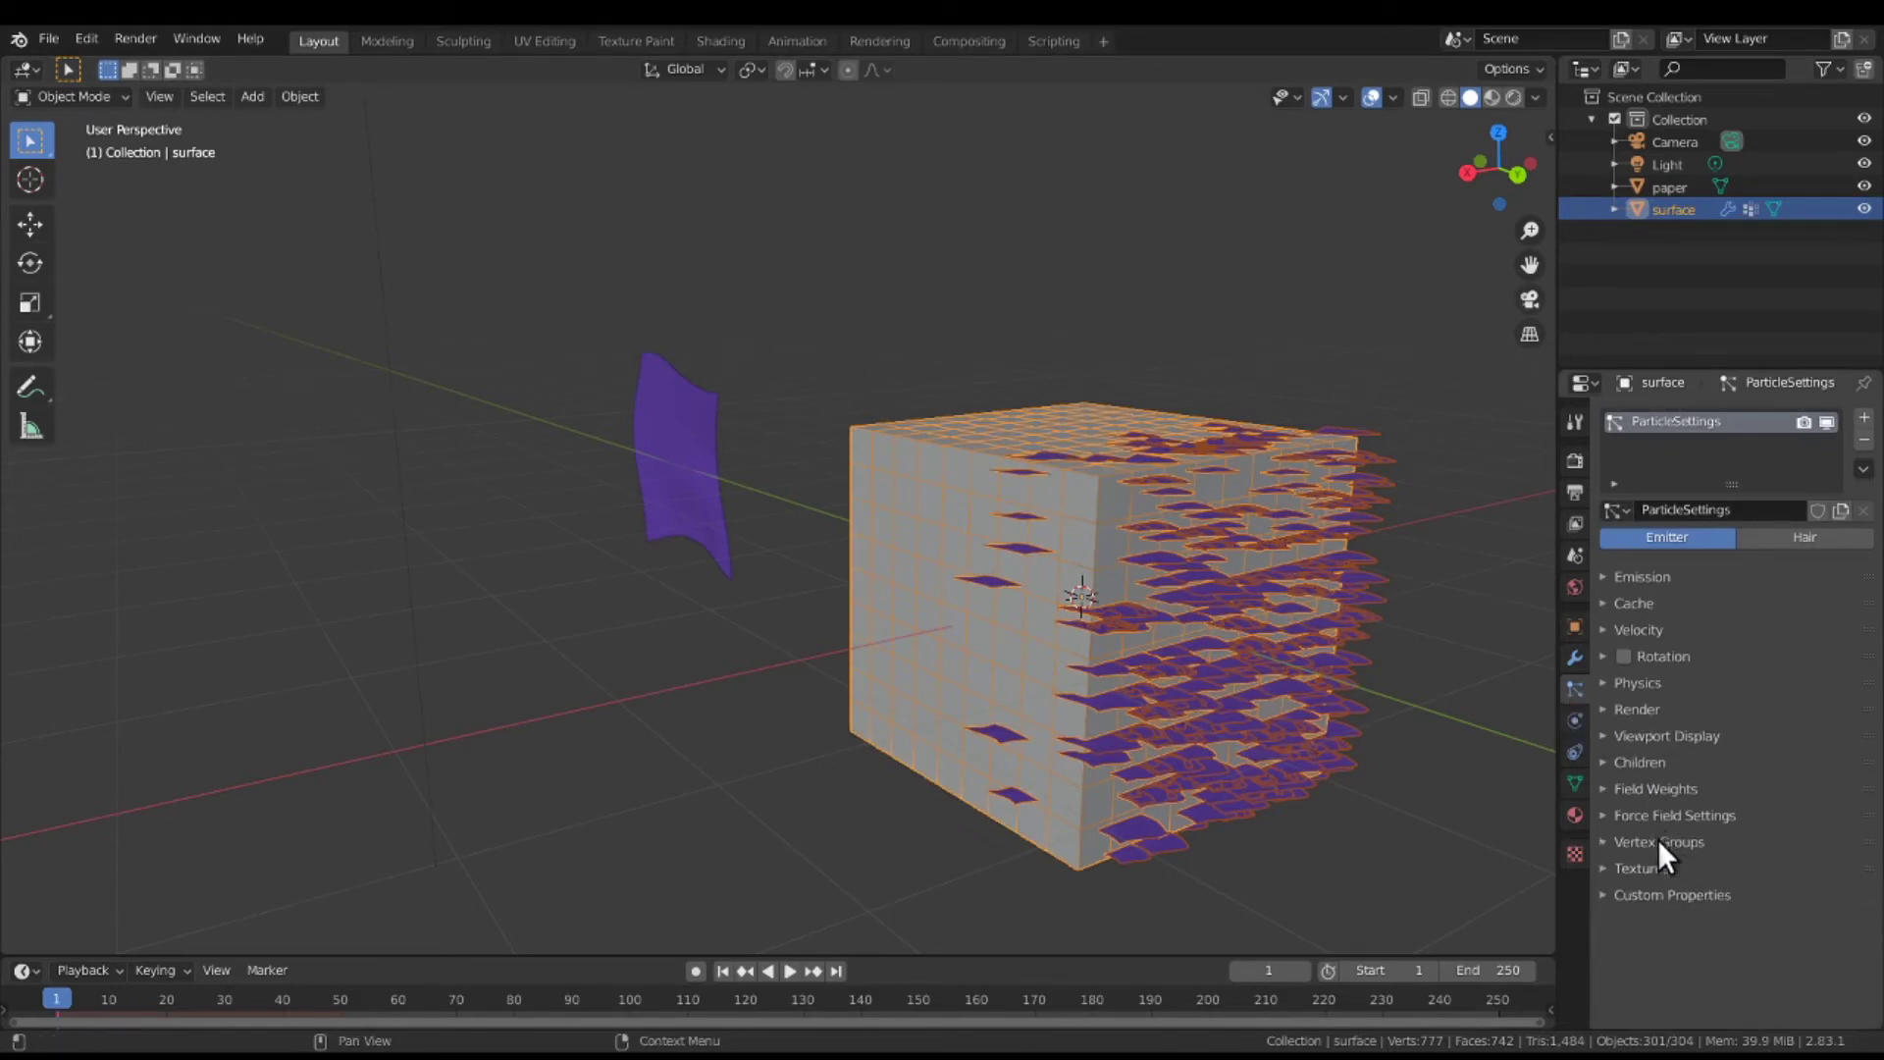
{"action": "left_click", "coordinate": [1680, 735]}
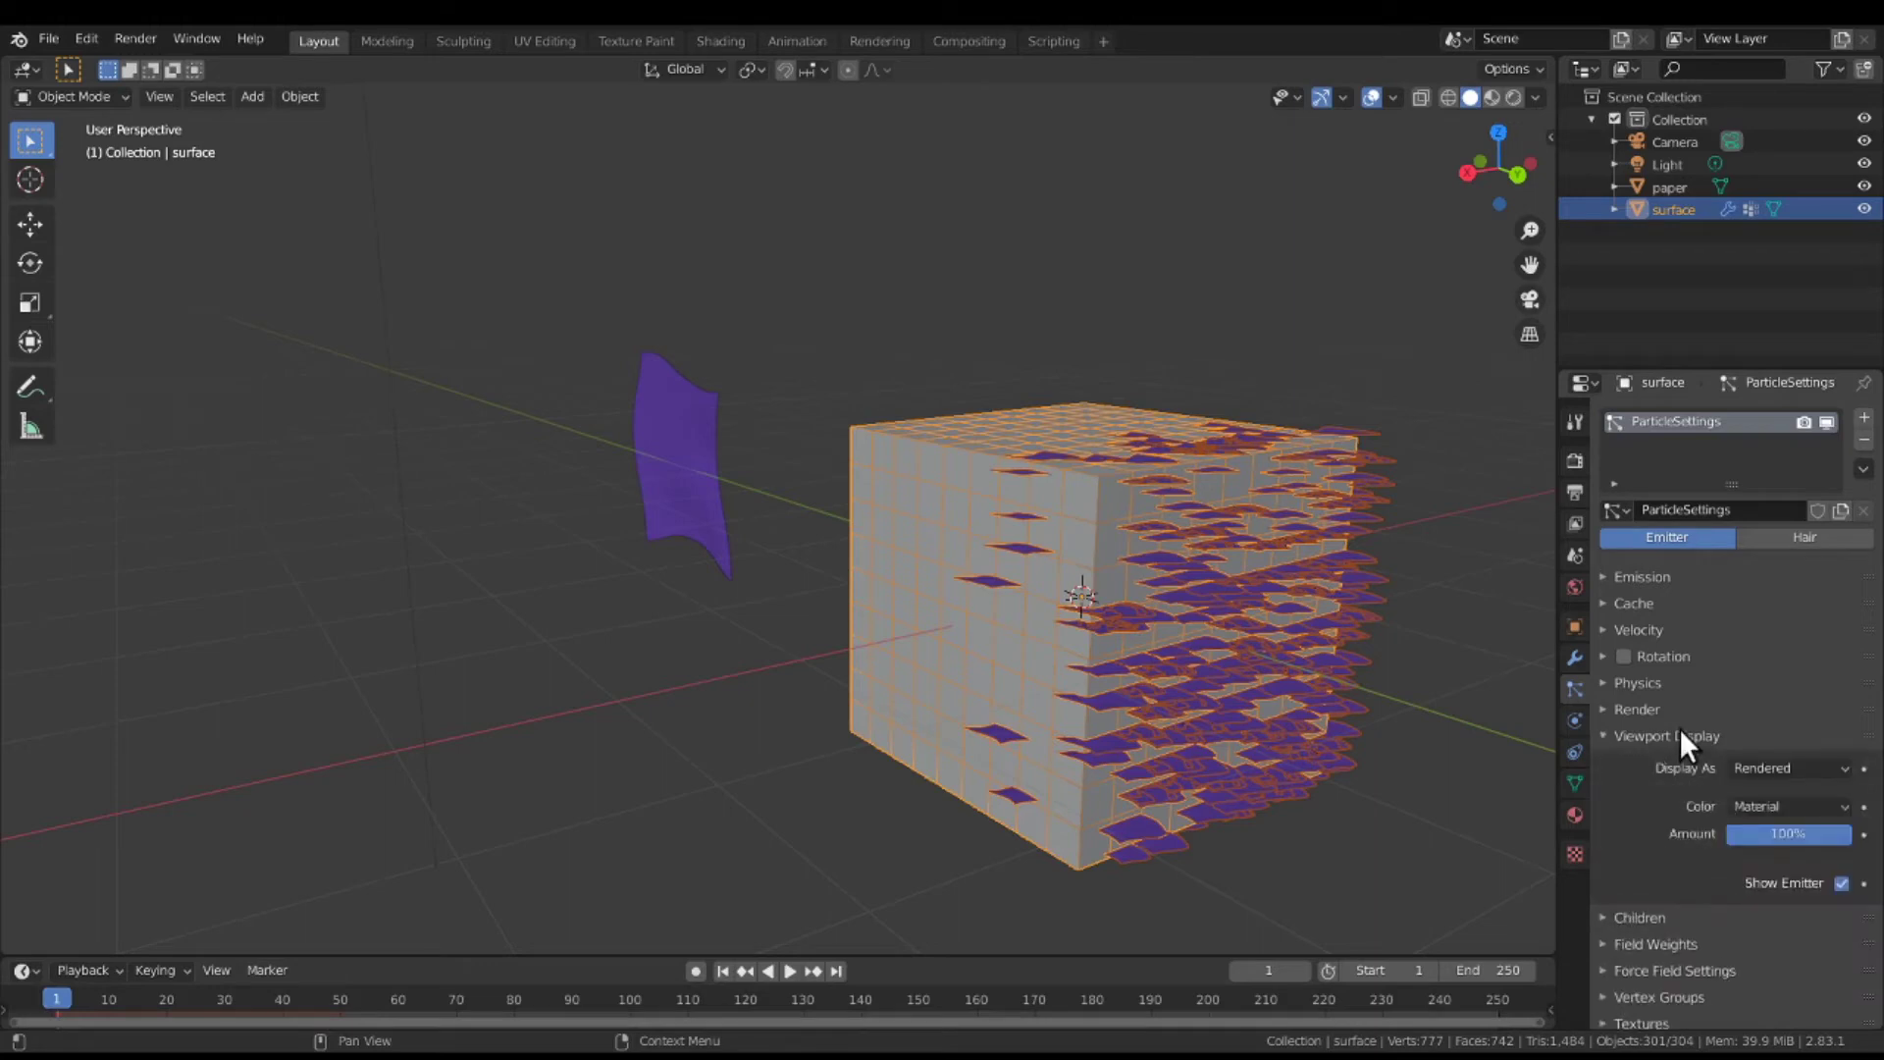
{"action": "scroll", "coordinate": [1680, 732], "scroll_direction": "down", "scroll_amount": 1}
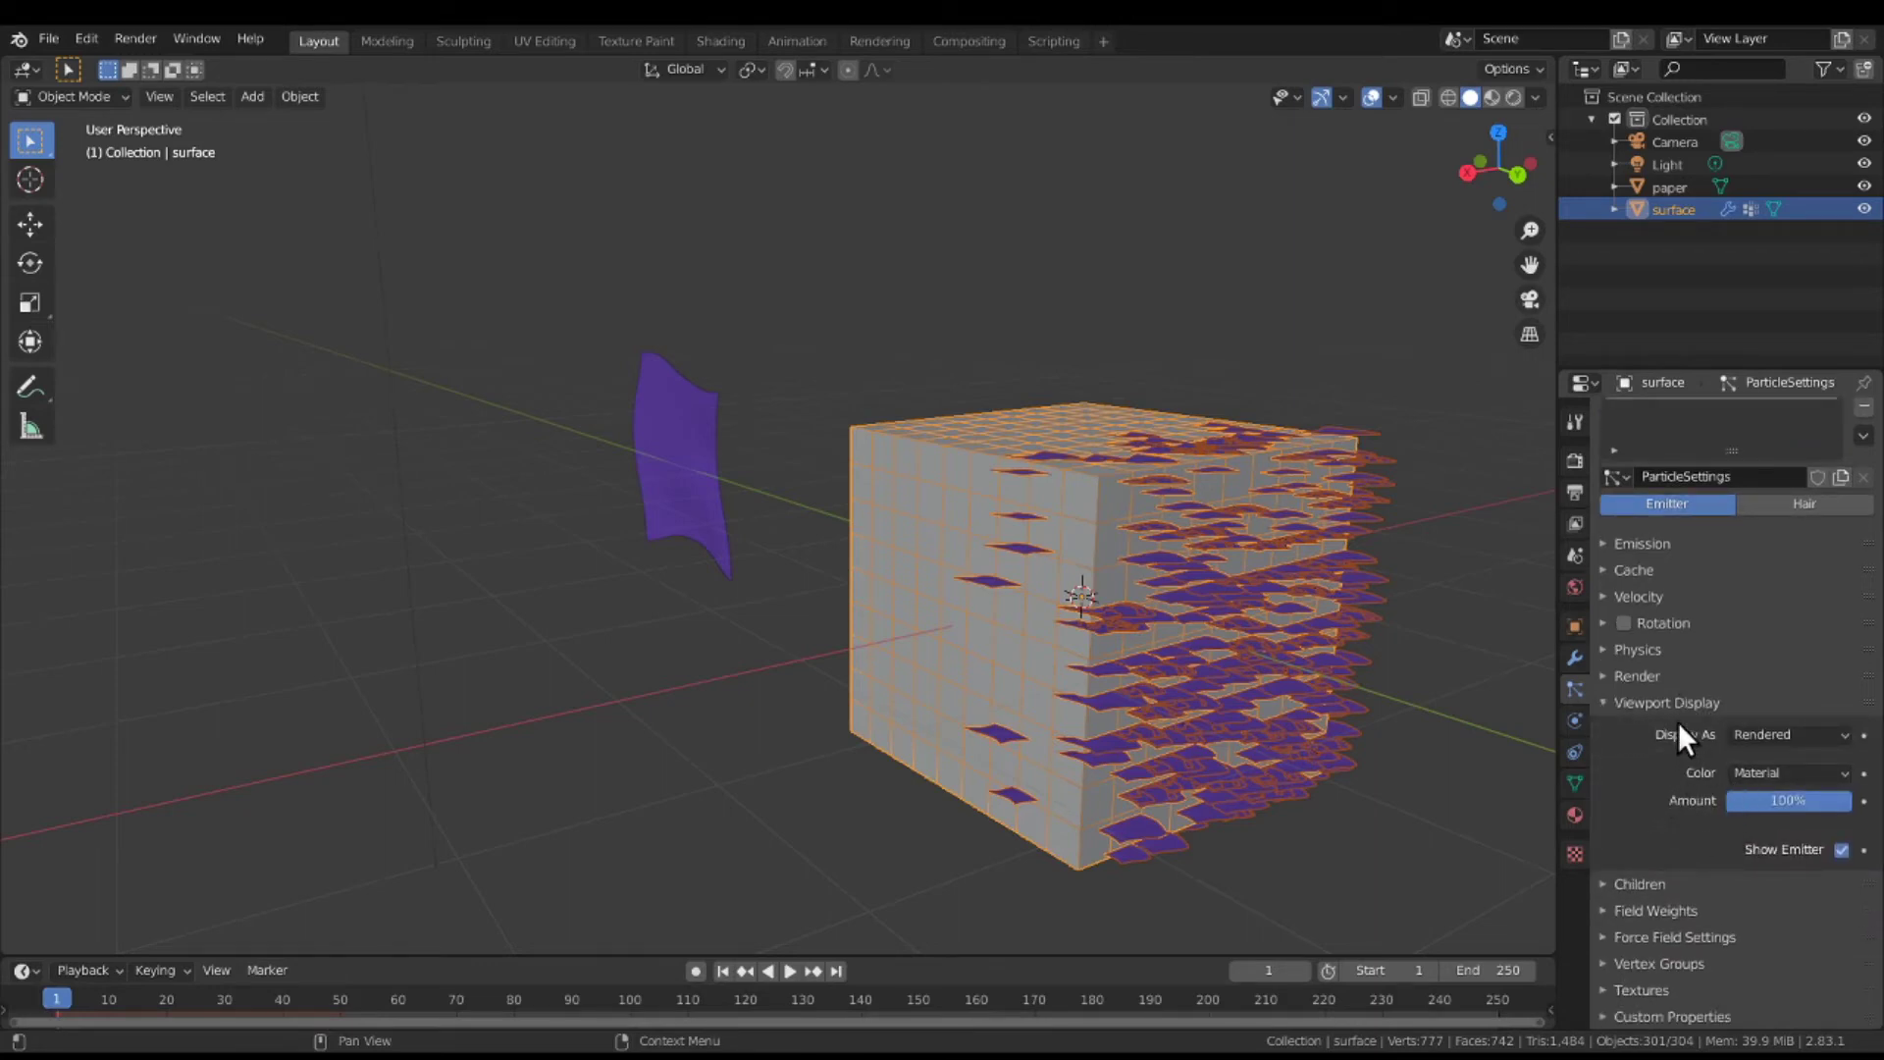
{"action": "left_click", "coordinate": [1681, 705]}
{"action": "left_click", "coordinate": [1670, 709]}
{"action": "scroll", "coordinate": [1670, 708], "scroll_direction": "down", "scroll_amount": 3}
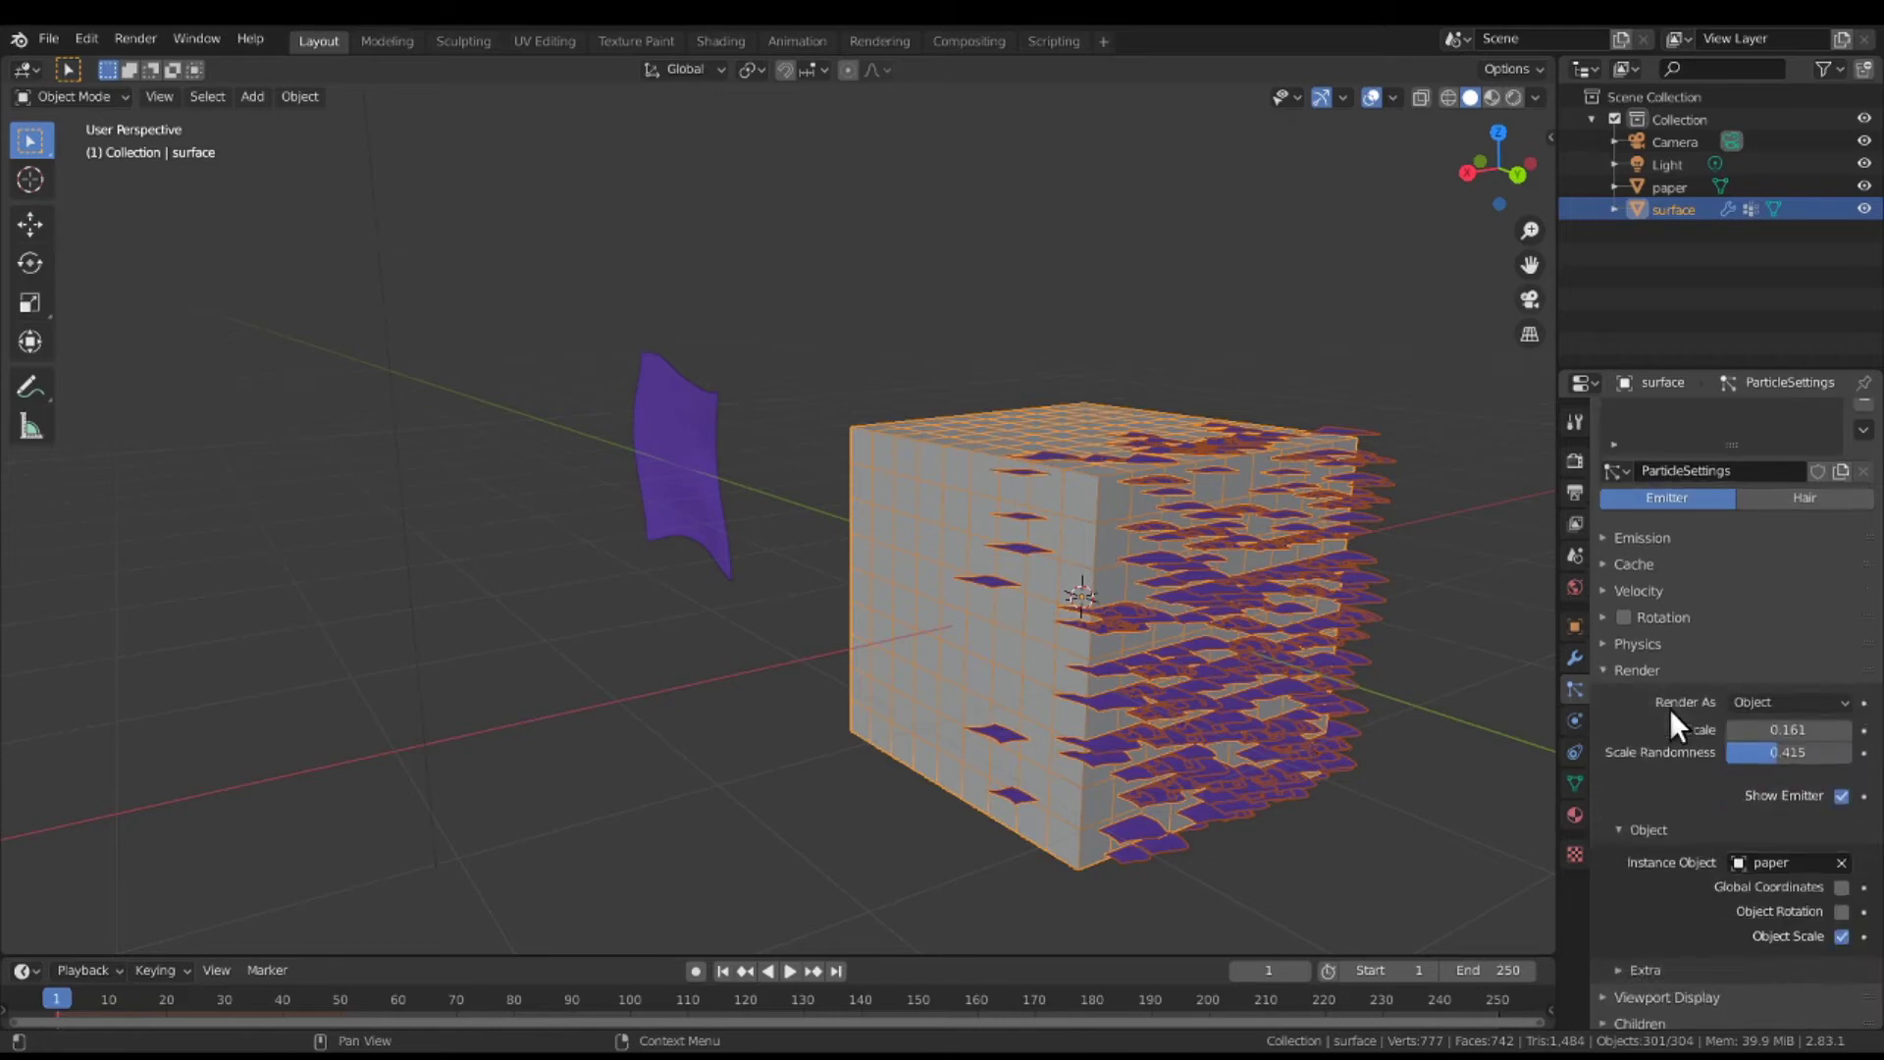
{"action": "scroll", "coordinate": [1670, 708], "scroll_direction": "down", "scroll_amount": 2}
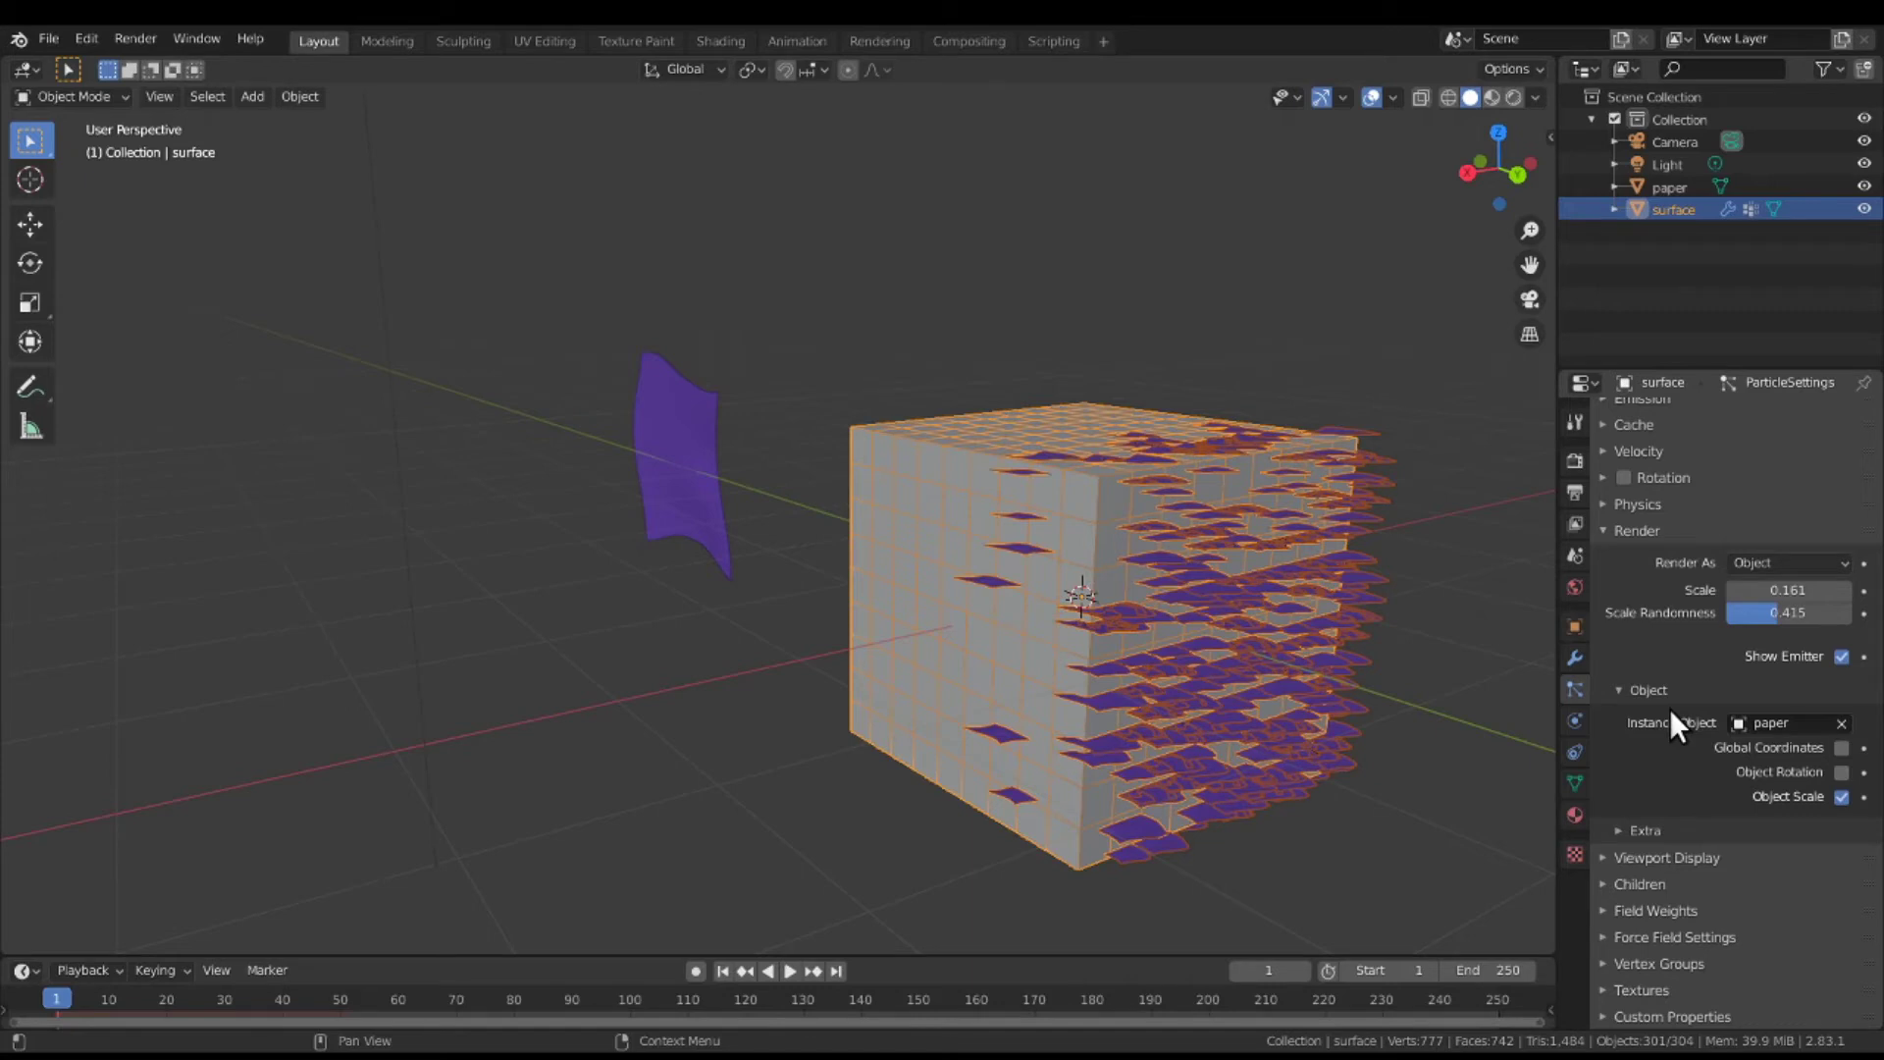
Review the particles' Render As and Display As options alongside the instance object settings, and collapse both sections.
{"action": "left_click", "coordinate": [1705, 850]}
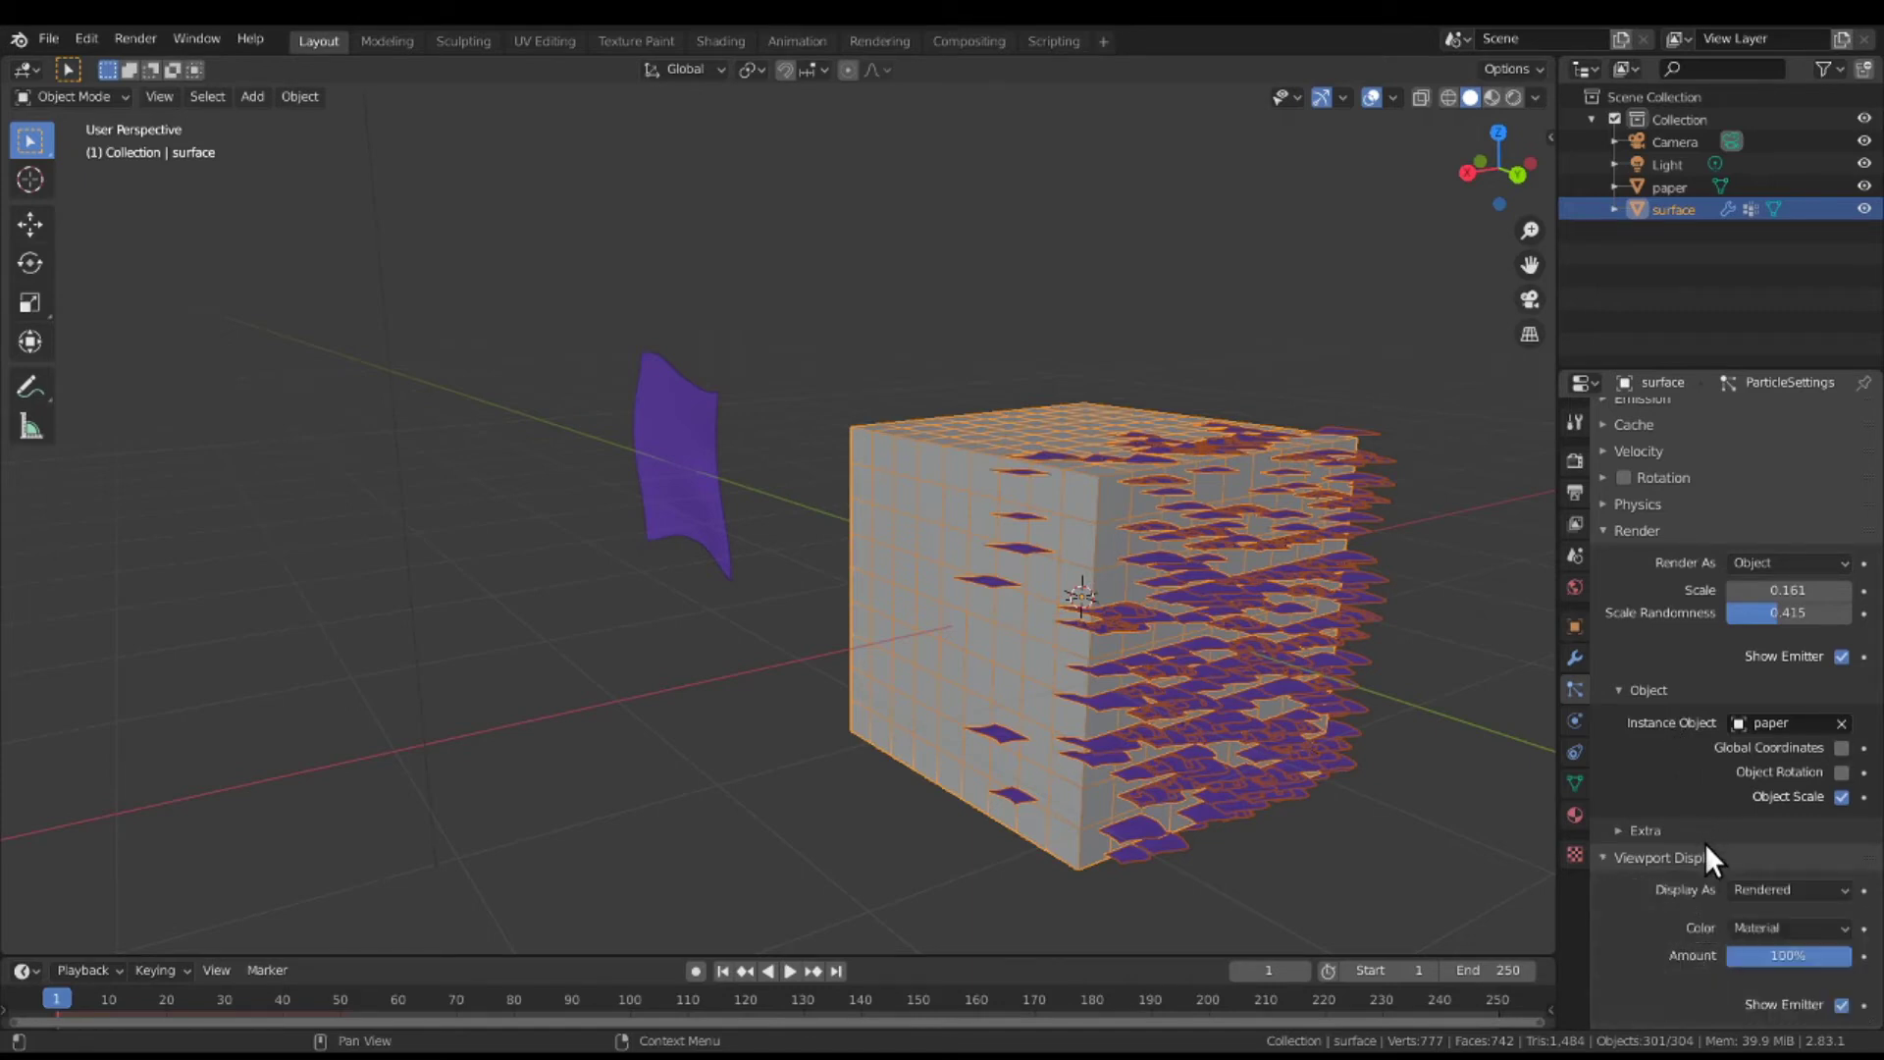
{"action": "scroll", "coordinate": [1705, 846], "scroll_direction": "down", "scroll_amount": 4}
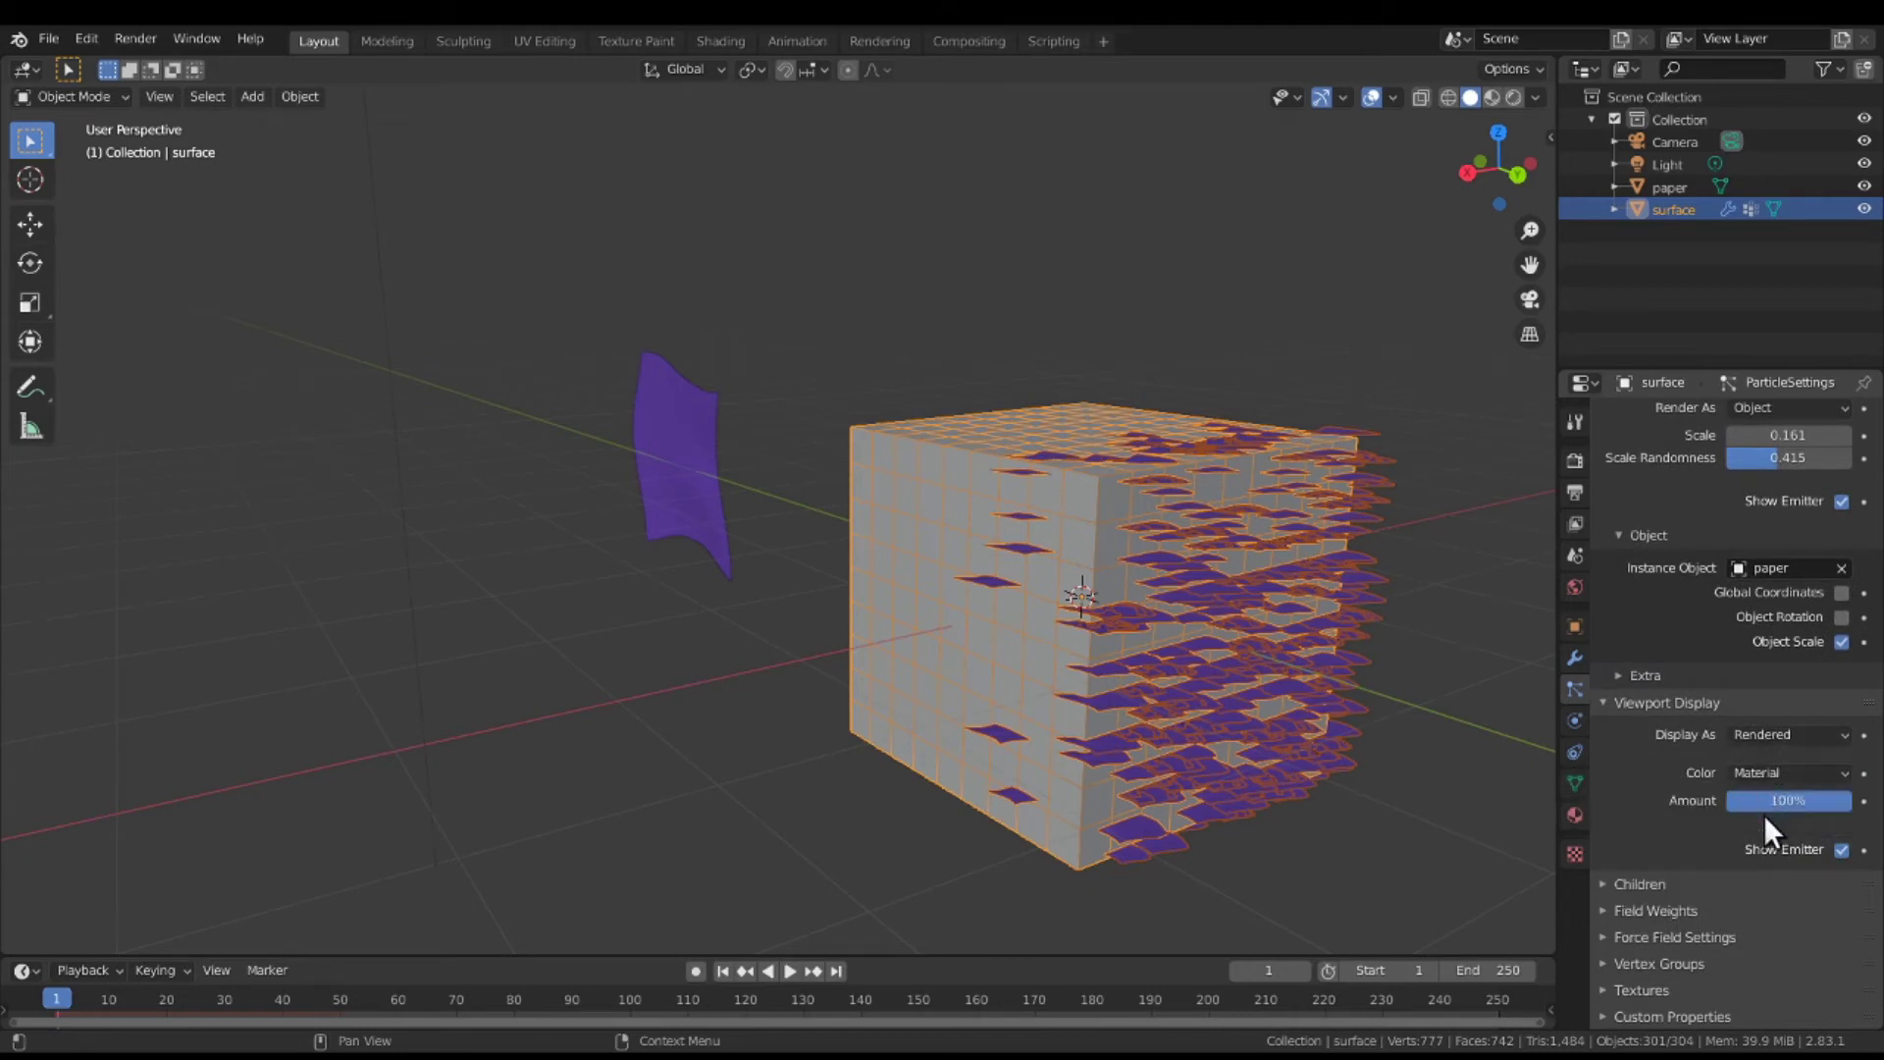
{"action": "scroll", "coordinate": [1740, 642], "scroll_direction": "up", "scroll_amount": 2}
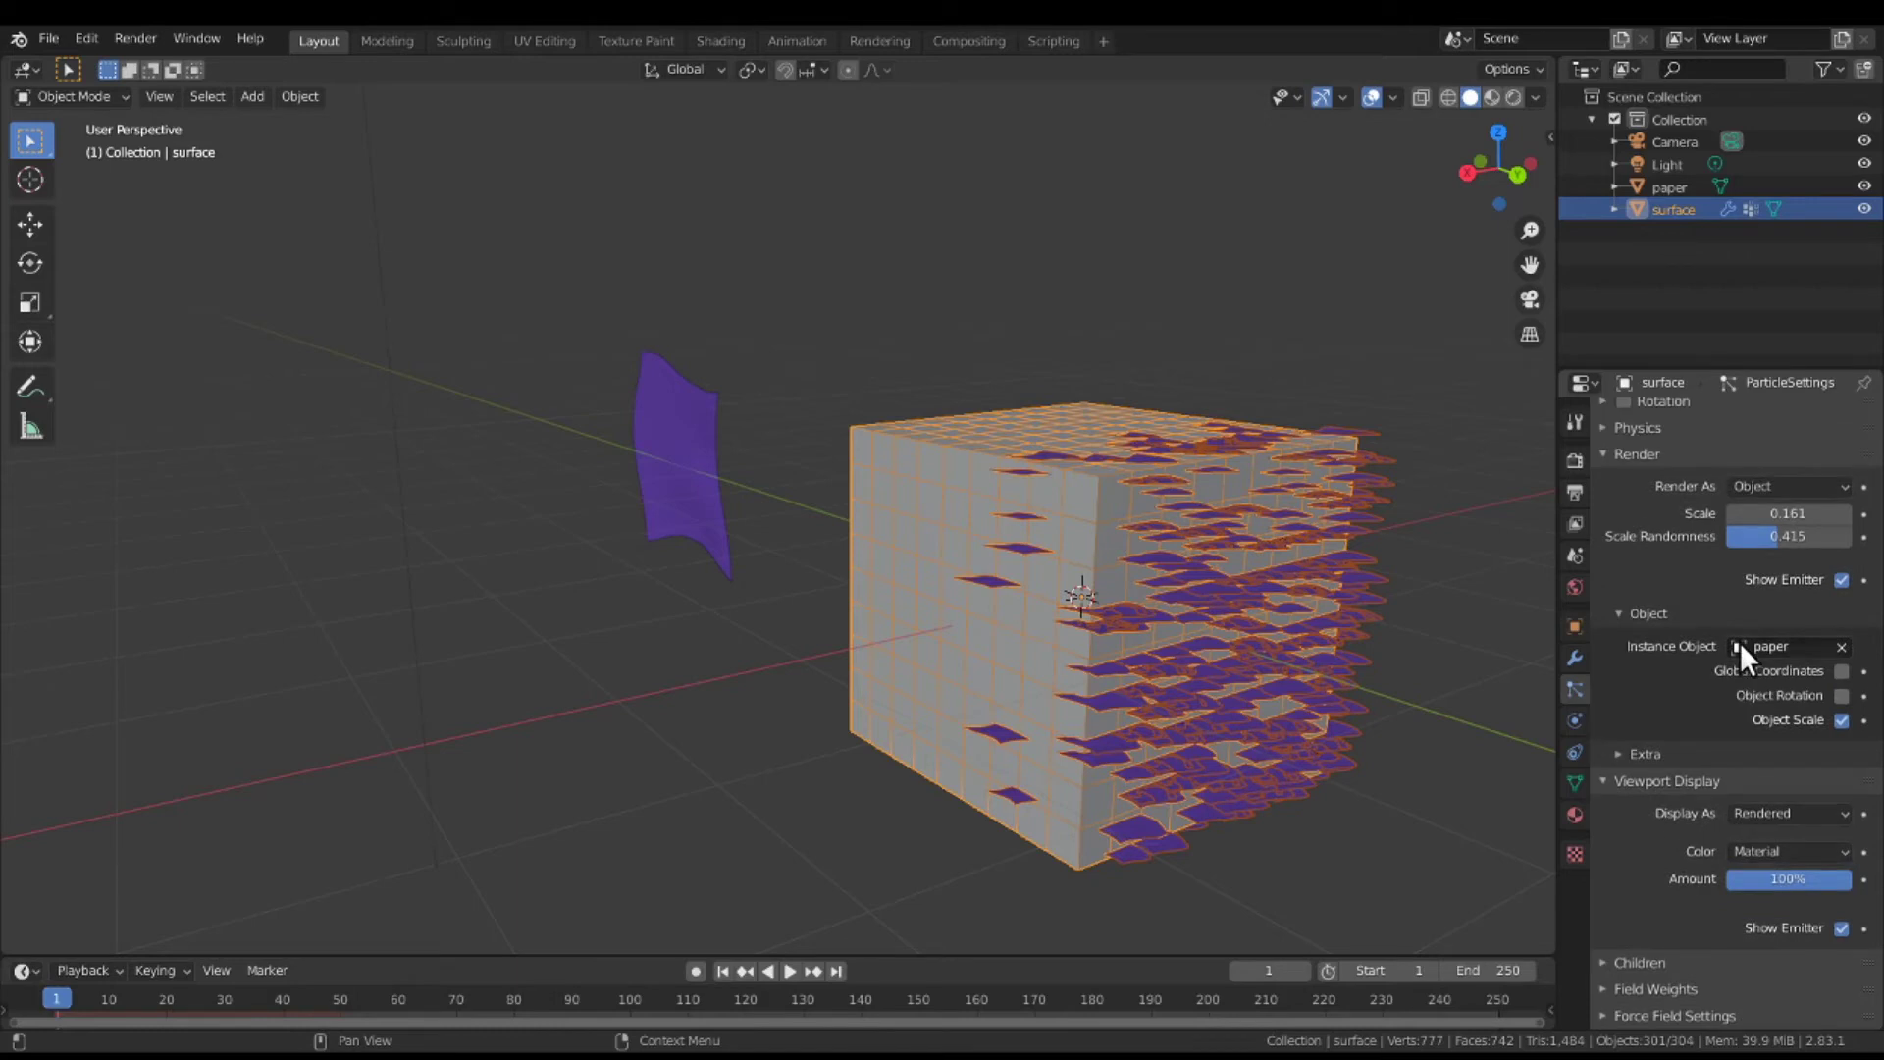
{"action": "left_click", "coordinate": [1771, 486]}
{"action": "left_click", "coordinate": [1771, 483]}
{"action": "left_click", "coordinate": [1810, 817]}
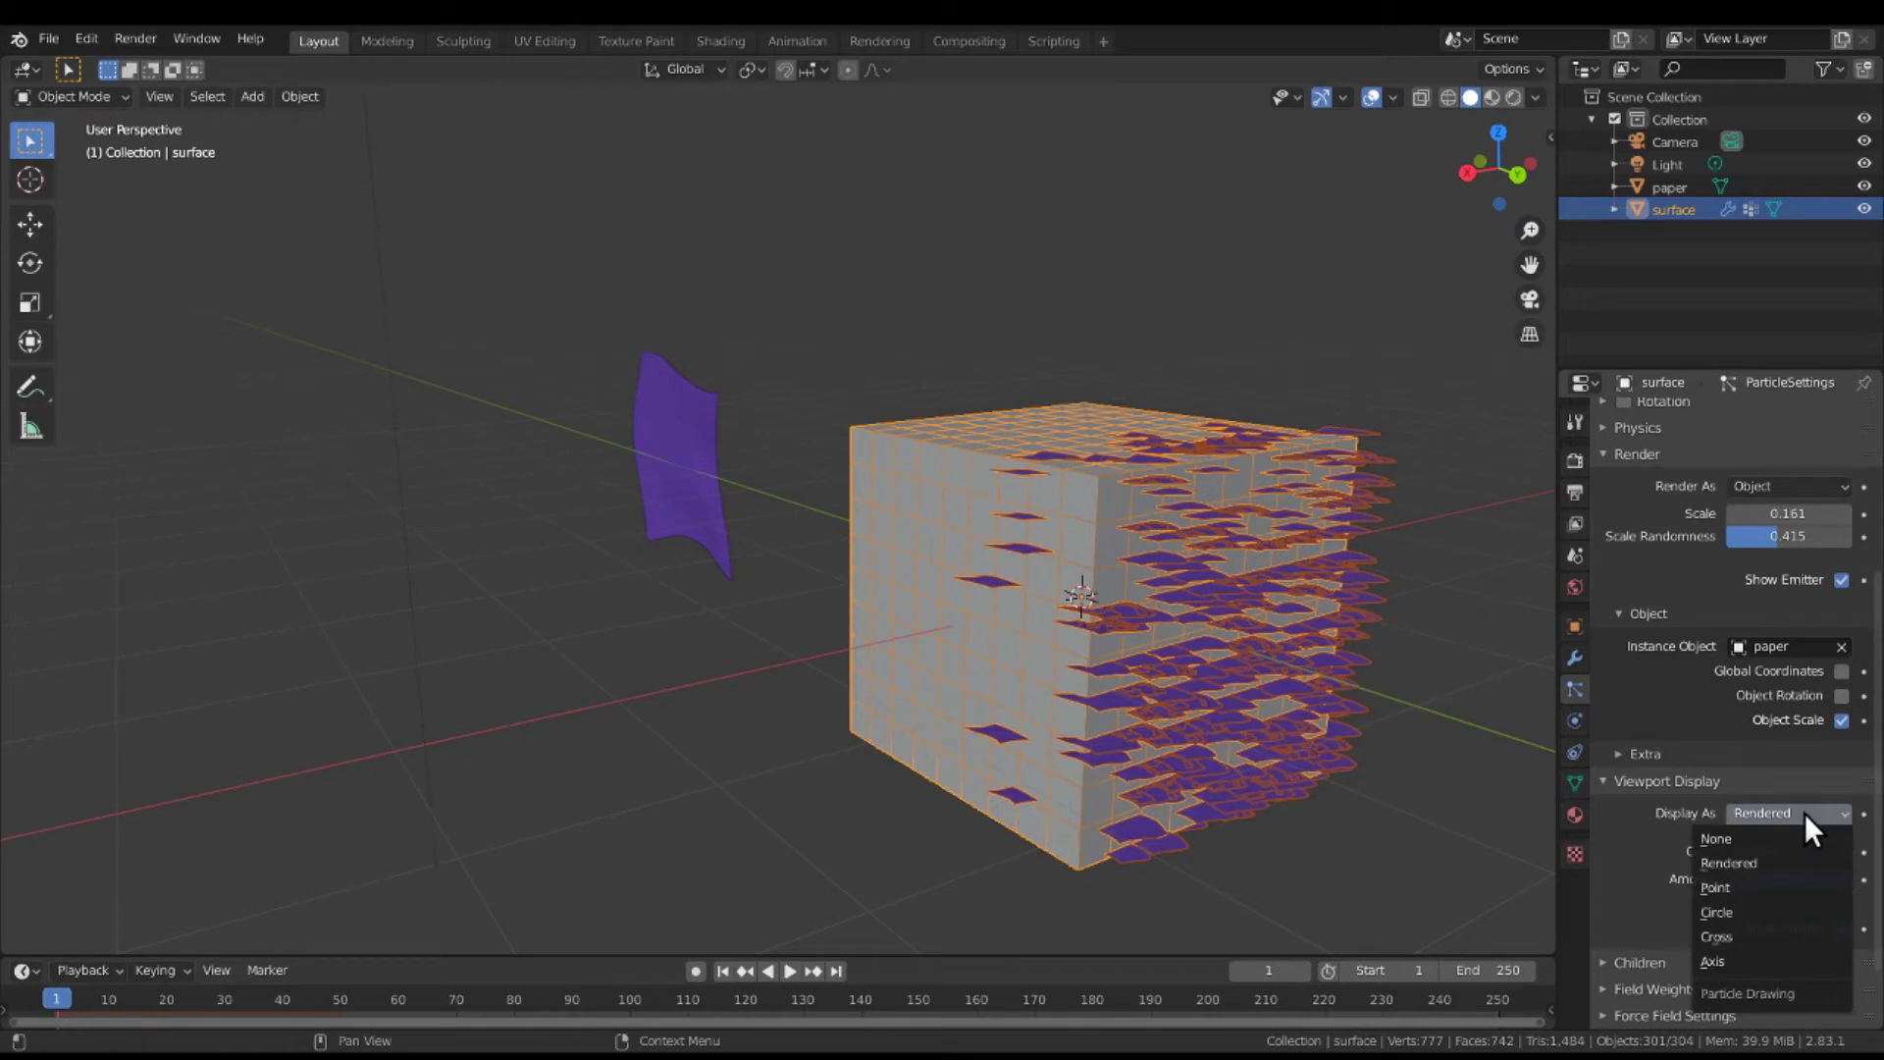
{"action": "left_click", "coordinate": [1805, 812]}
{"action": "scroll", "coordinate": [1804, 814], "scroll_direction": "down", "scroll_amount": 2}
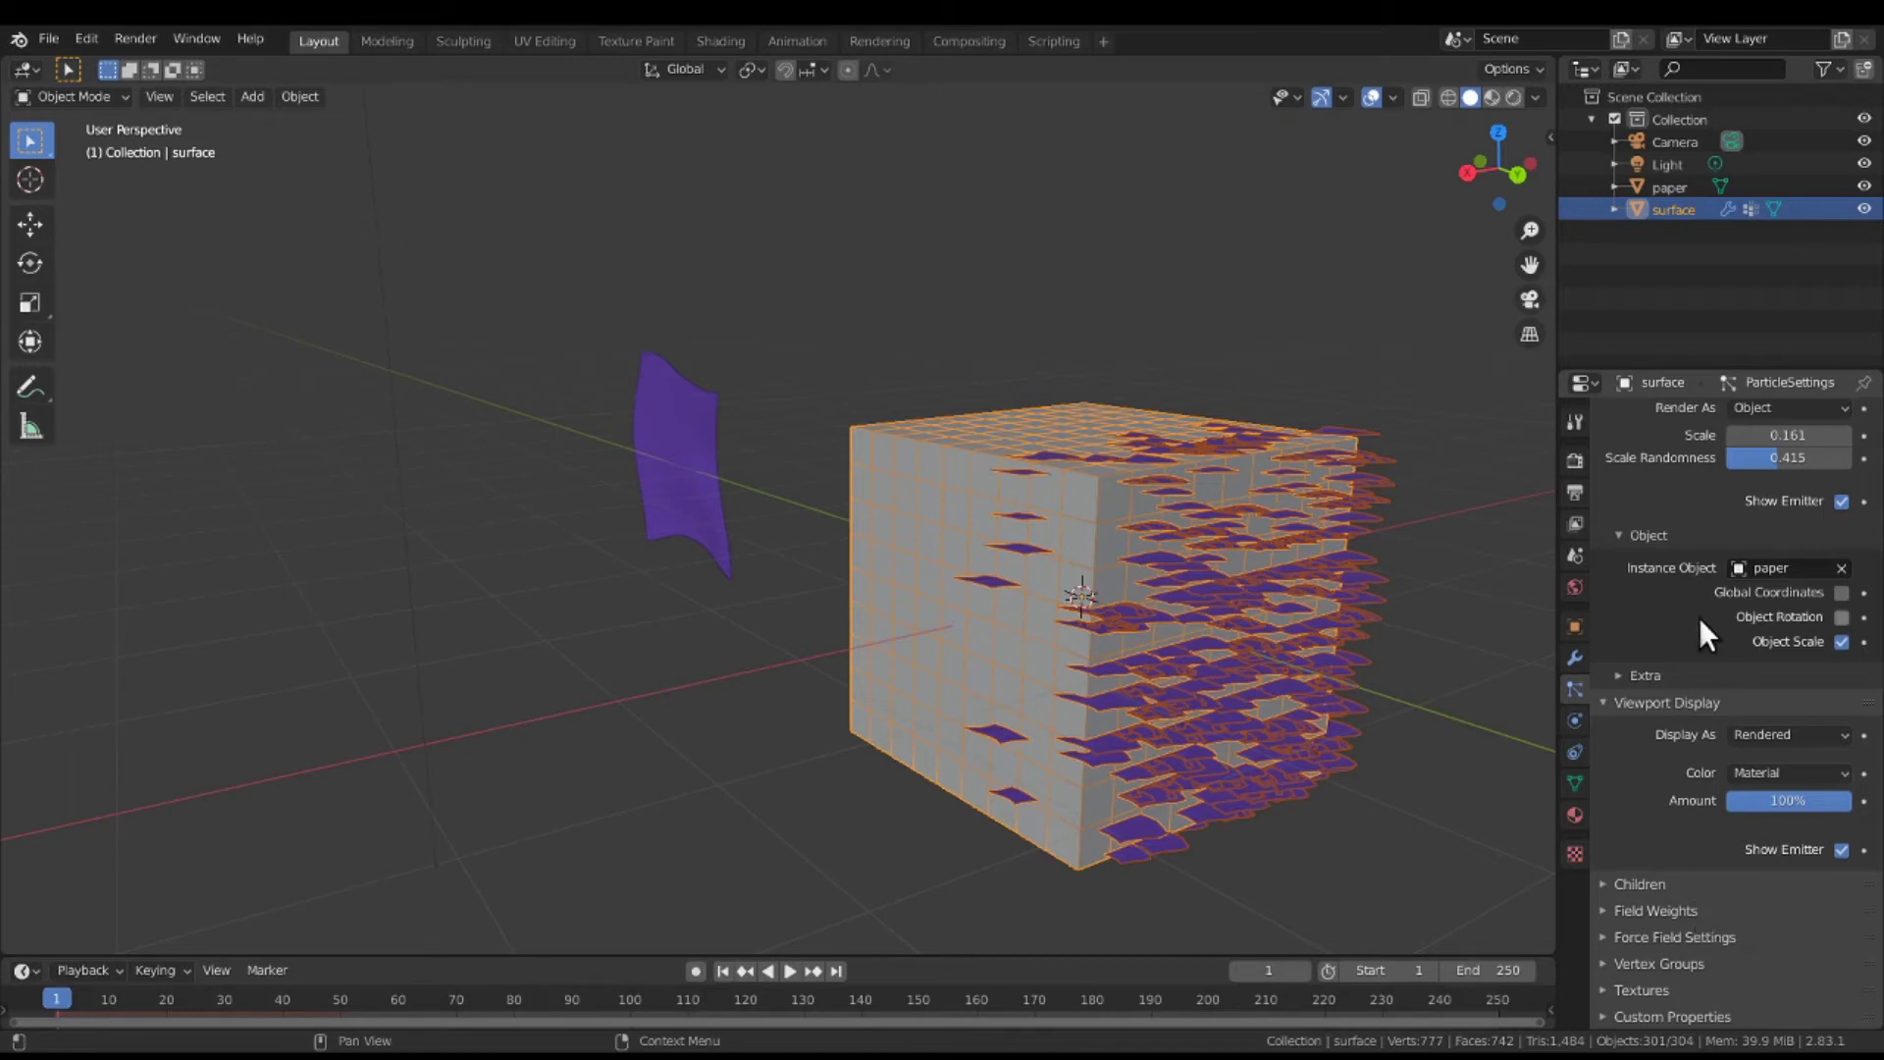
{"action": "scroll", "coordinate": [1699, 618], "scroll_direction": "up", "scroll_amount": 5}
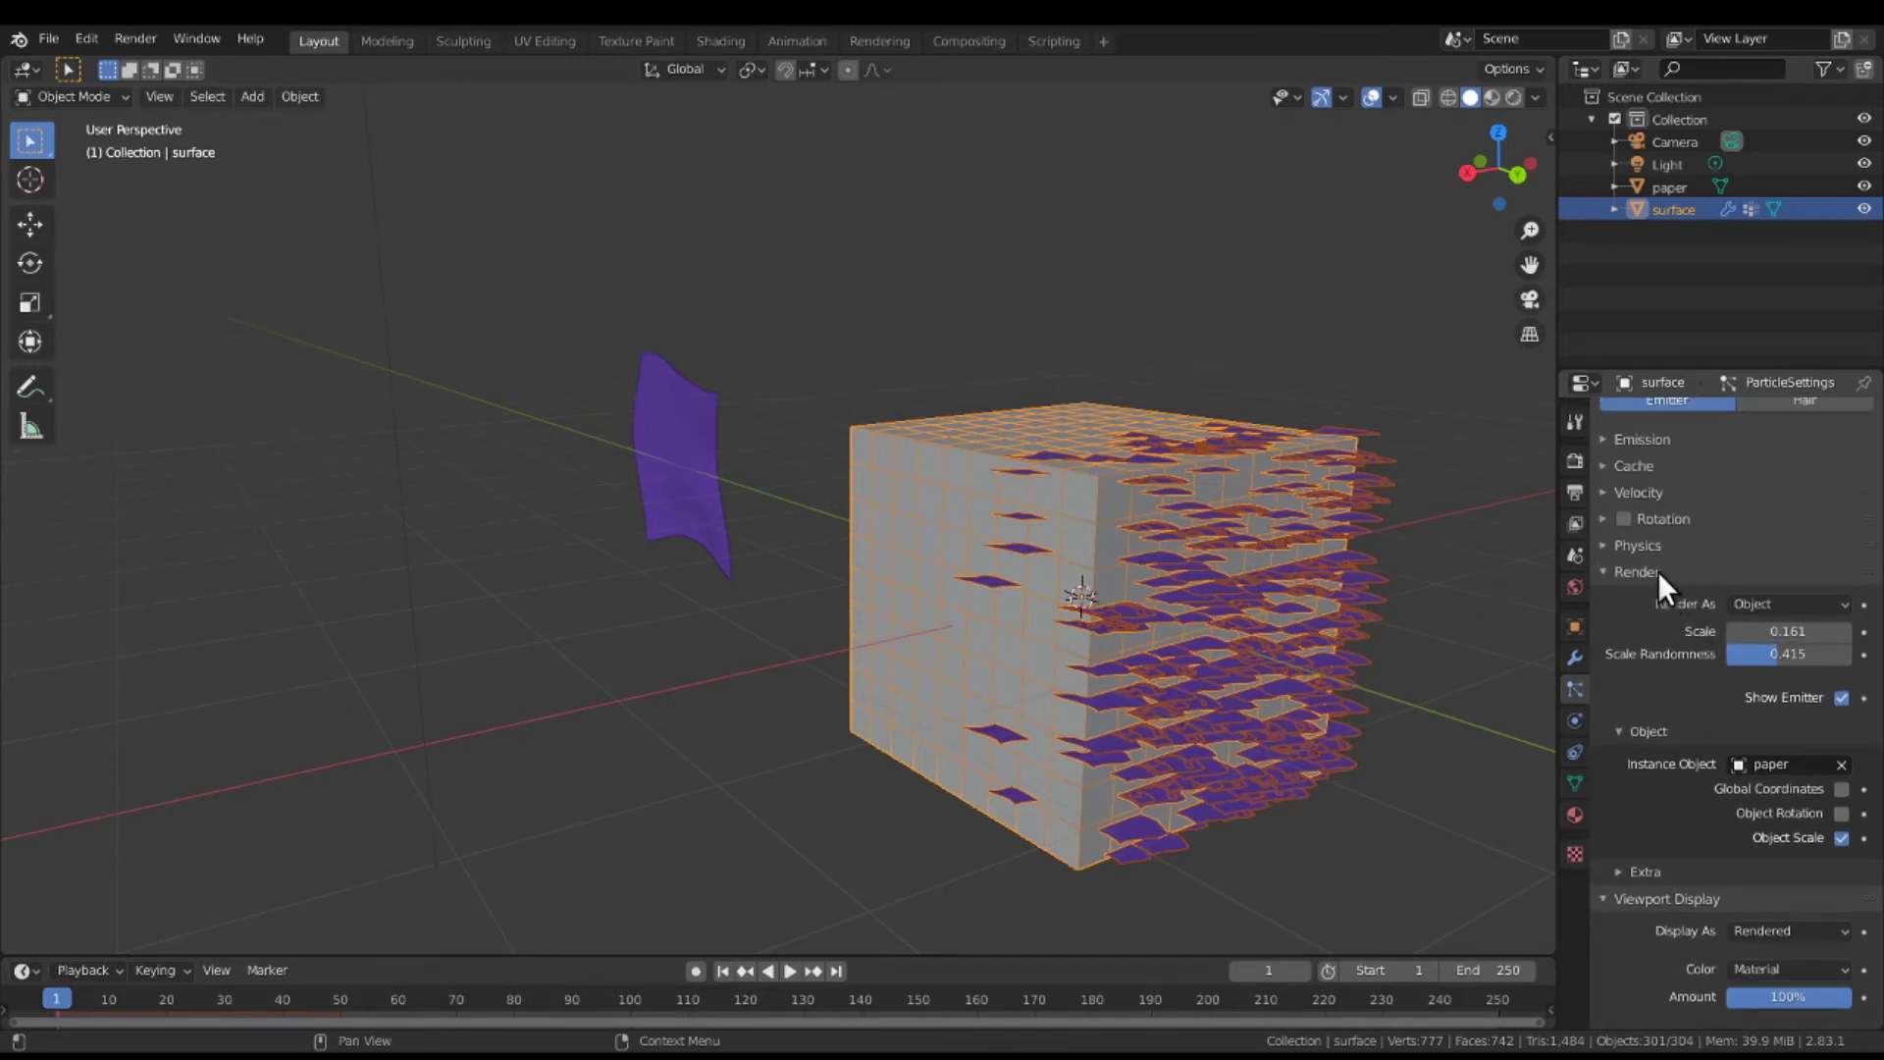
{"action": "left_click", "coordinate": [1658, 572]}
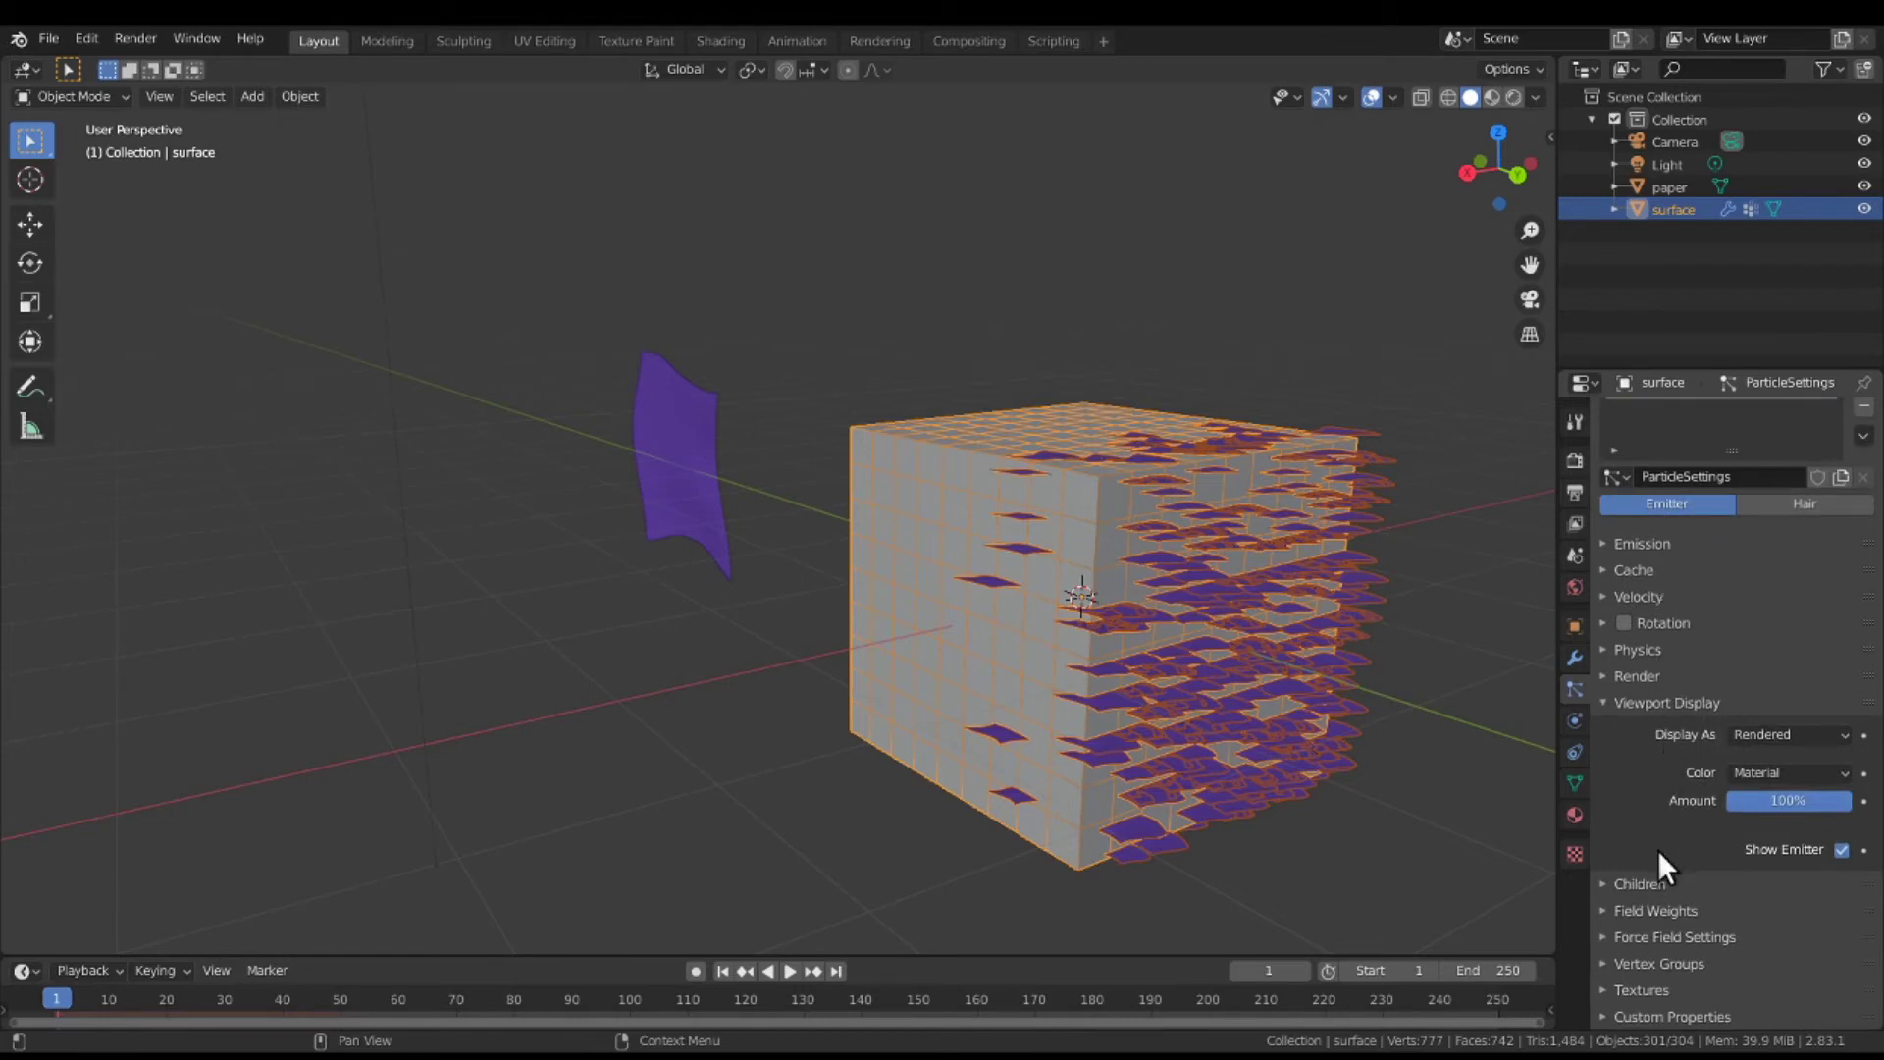
{"action": "left_click", "coordinate": [1661, 703]}
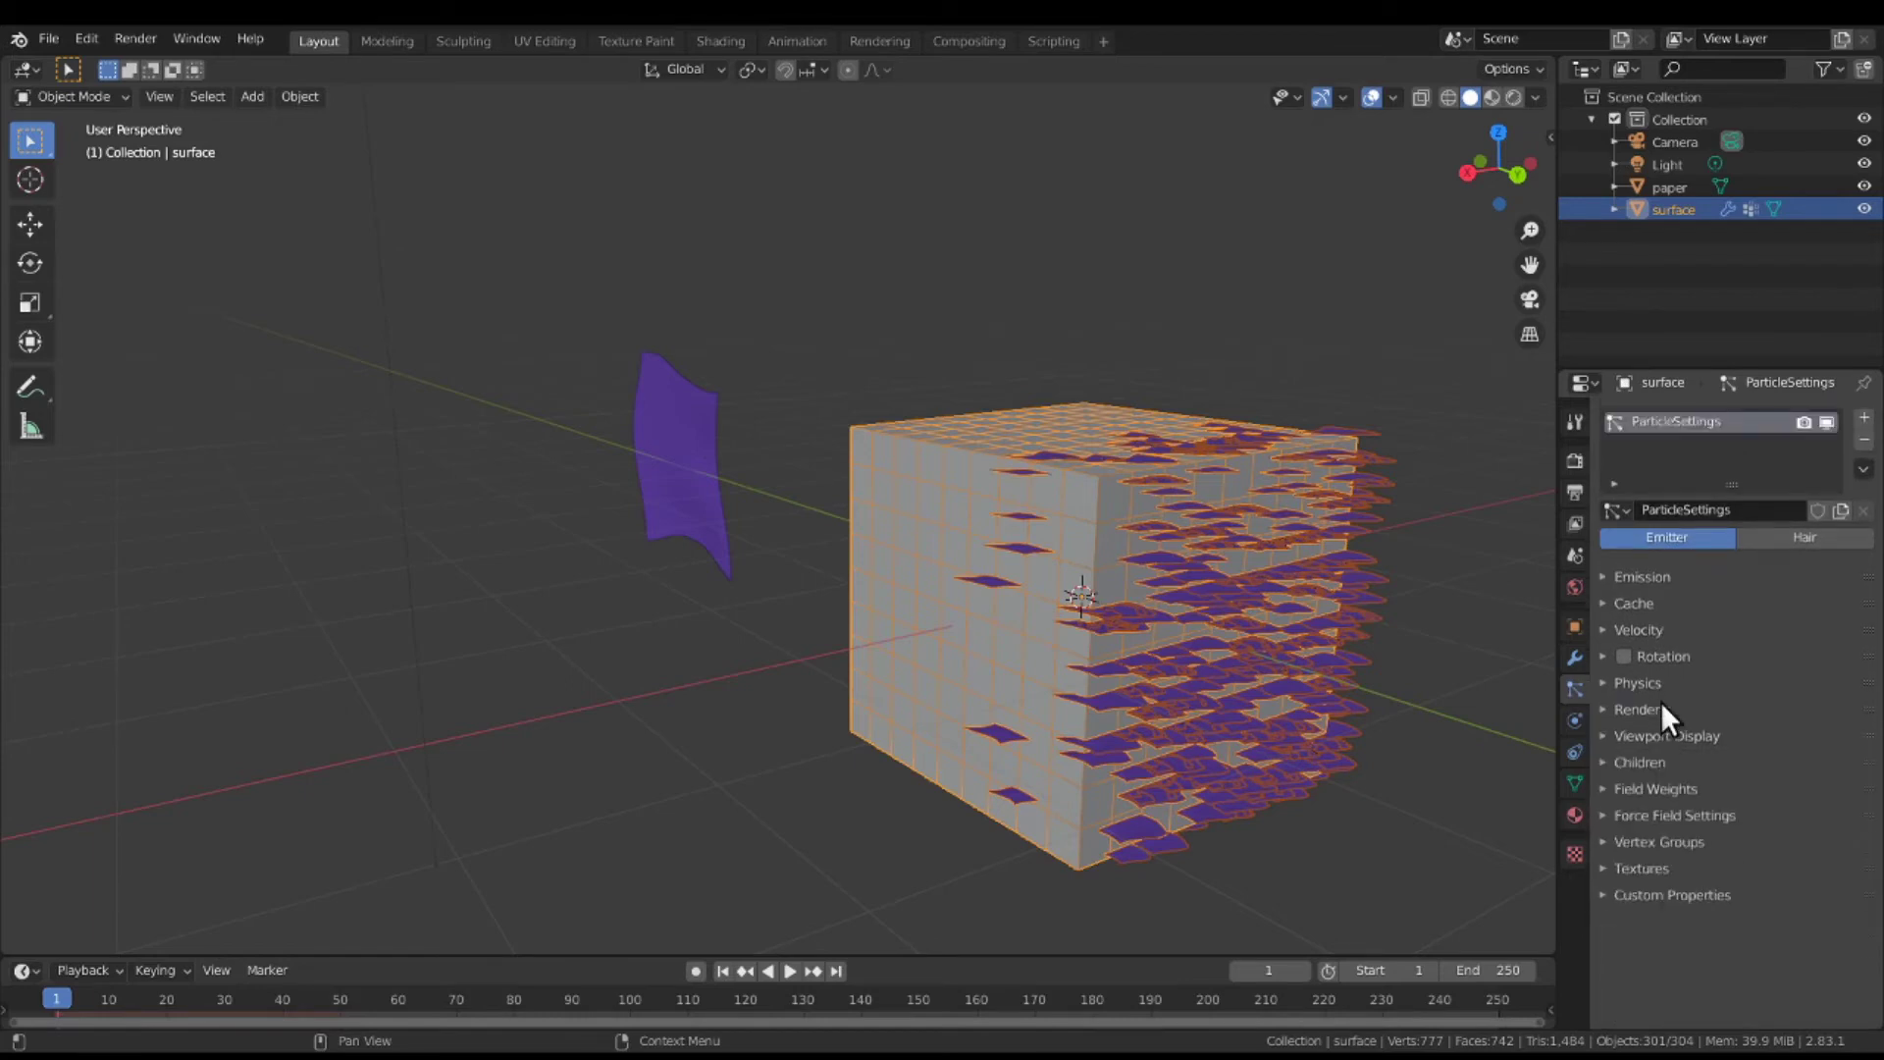
Enable Rotation for the surface cube's particles, switching it off and on to compare, and expand its settings.
{"action": "left_click", "coordinate": [1624, 656]}
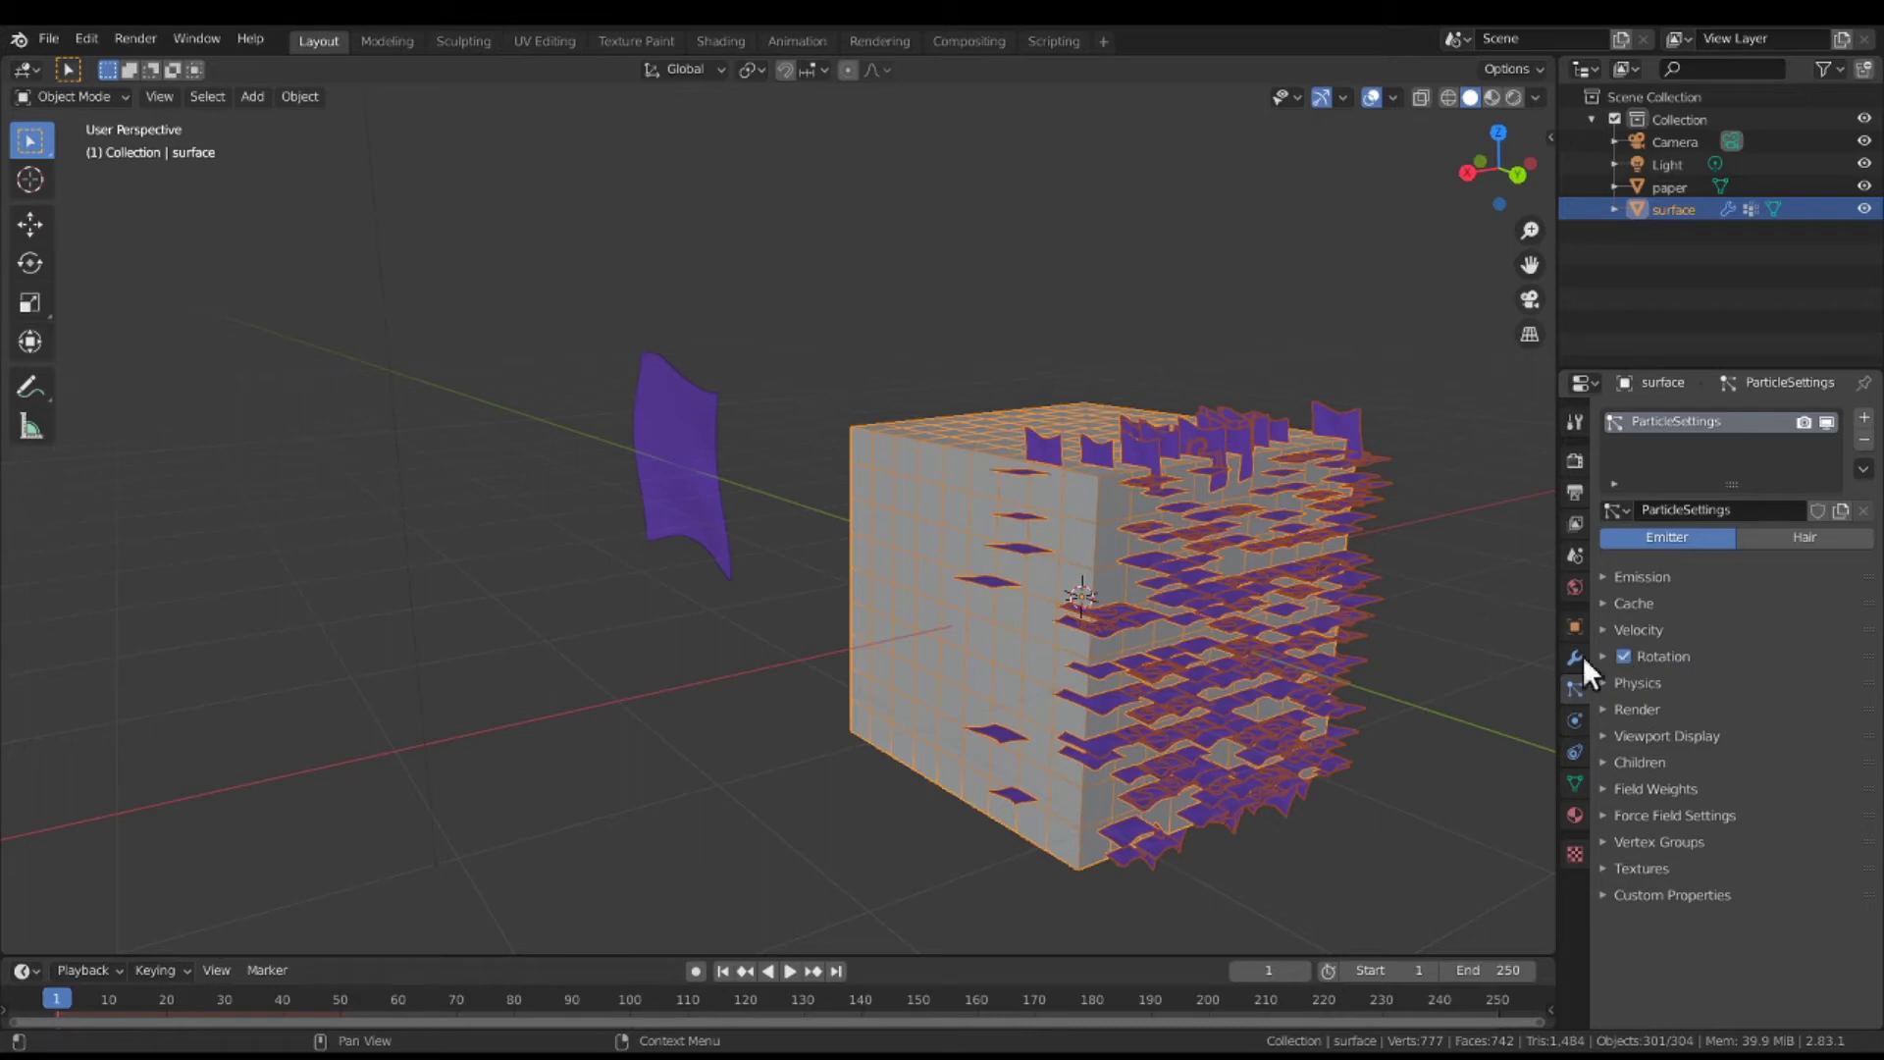
{"action": "left_click", "coordinate": [1625, 657]}
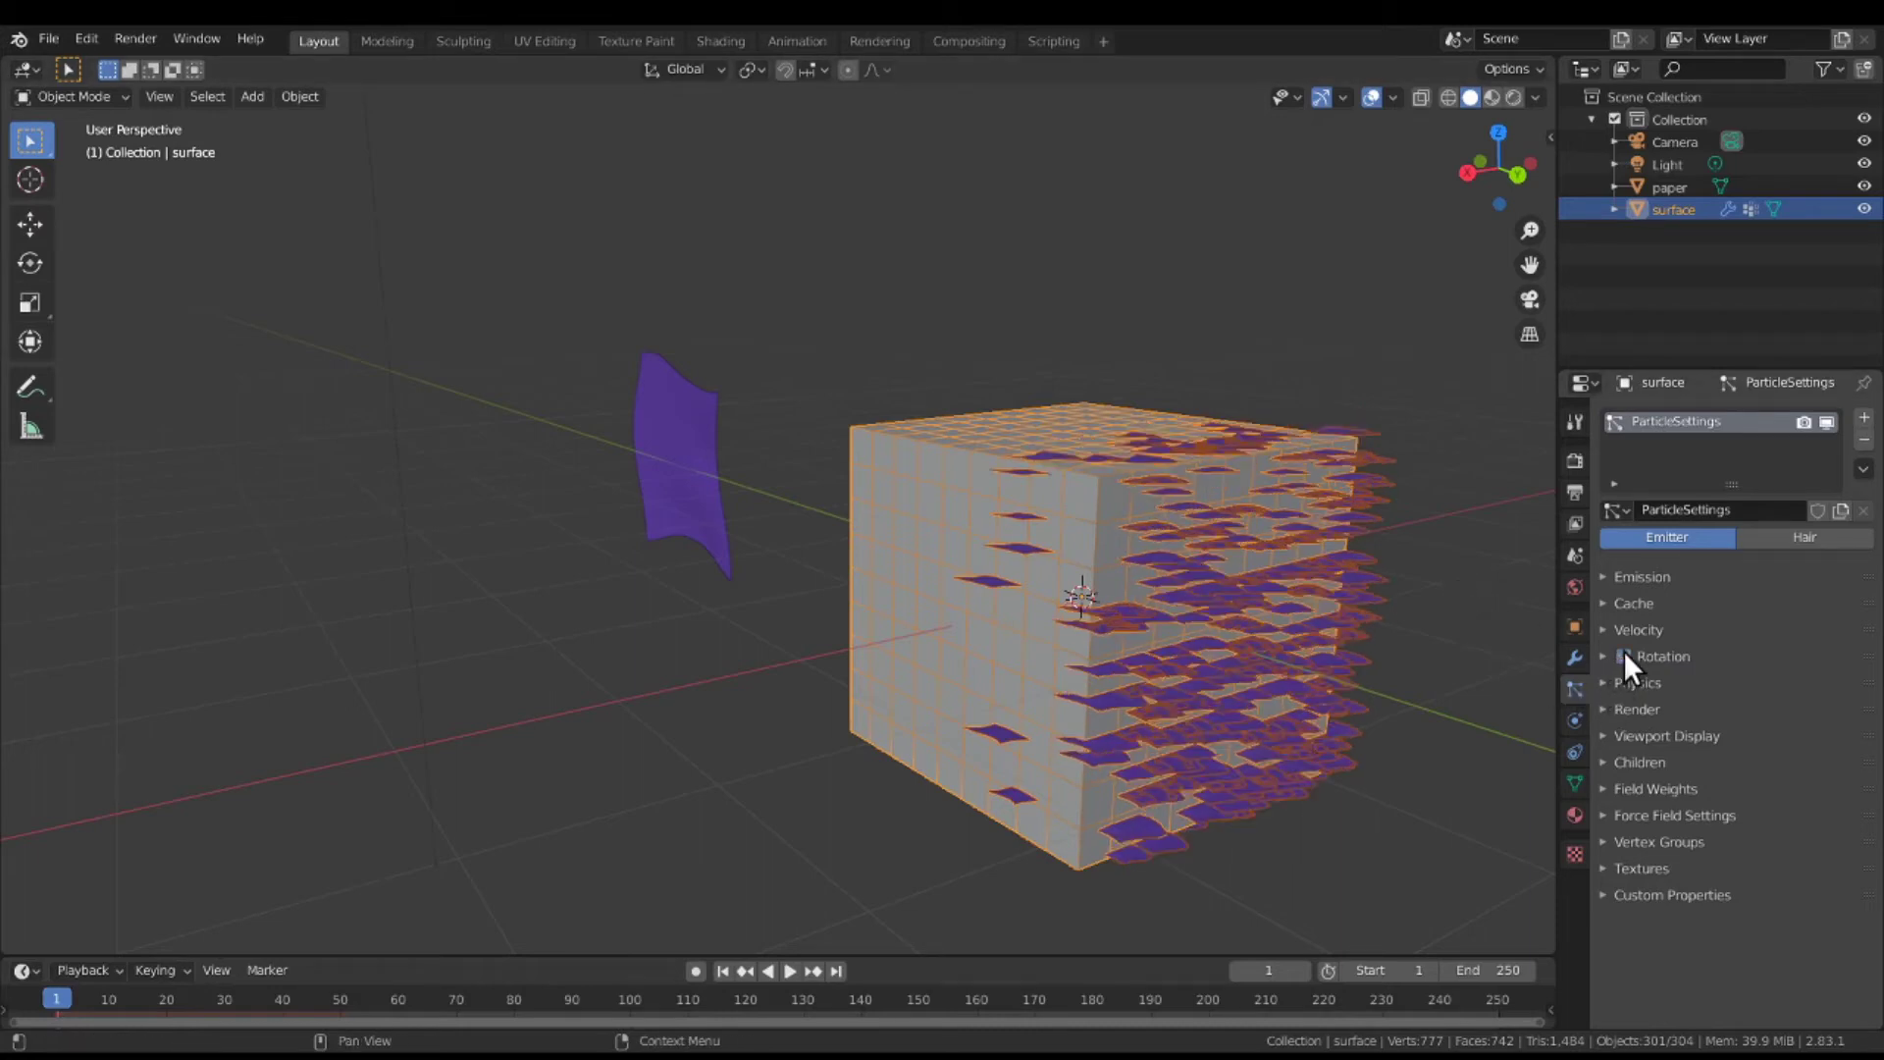
{"action": "left_click", "coordinate": [1625, 656]}
{"action": "left_click", "coordinate": [1625, 656]}
{"action": "left_click", "coordinate": [1624, 655]}
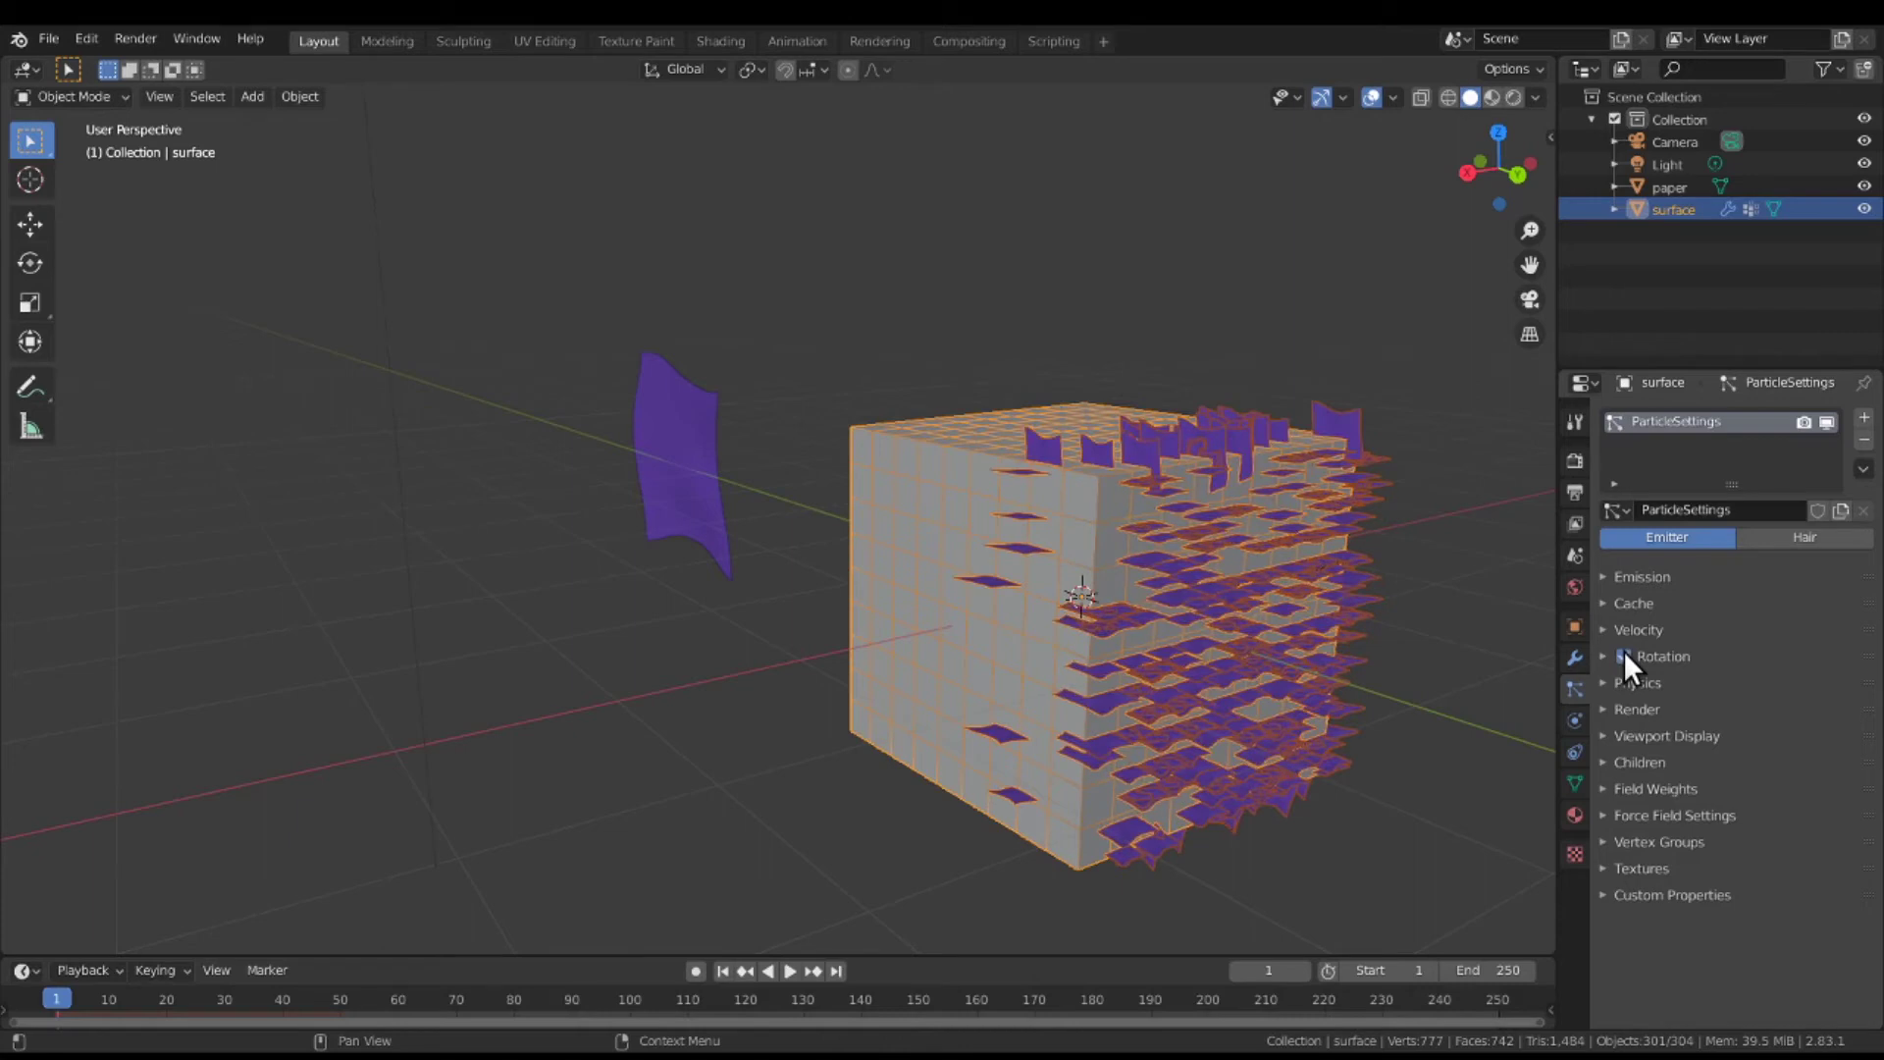
{"action": "left_click", "coordinate": [1604, 657]}
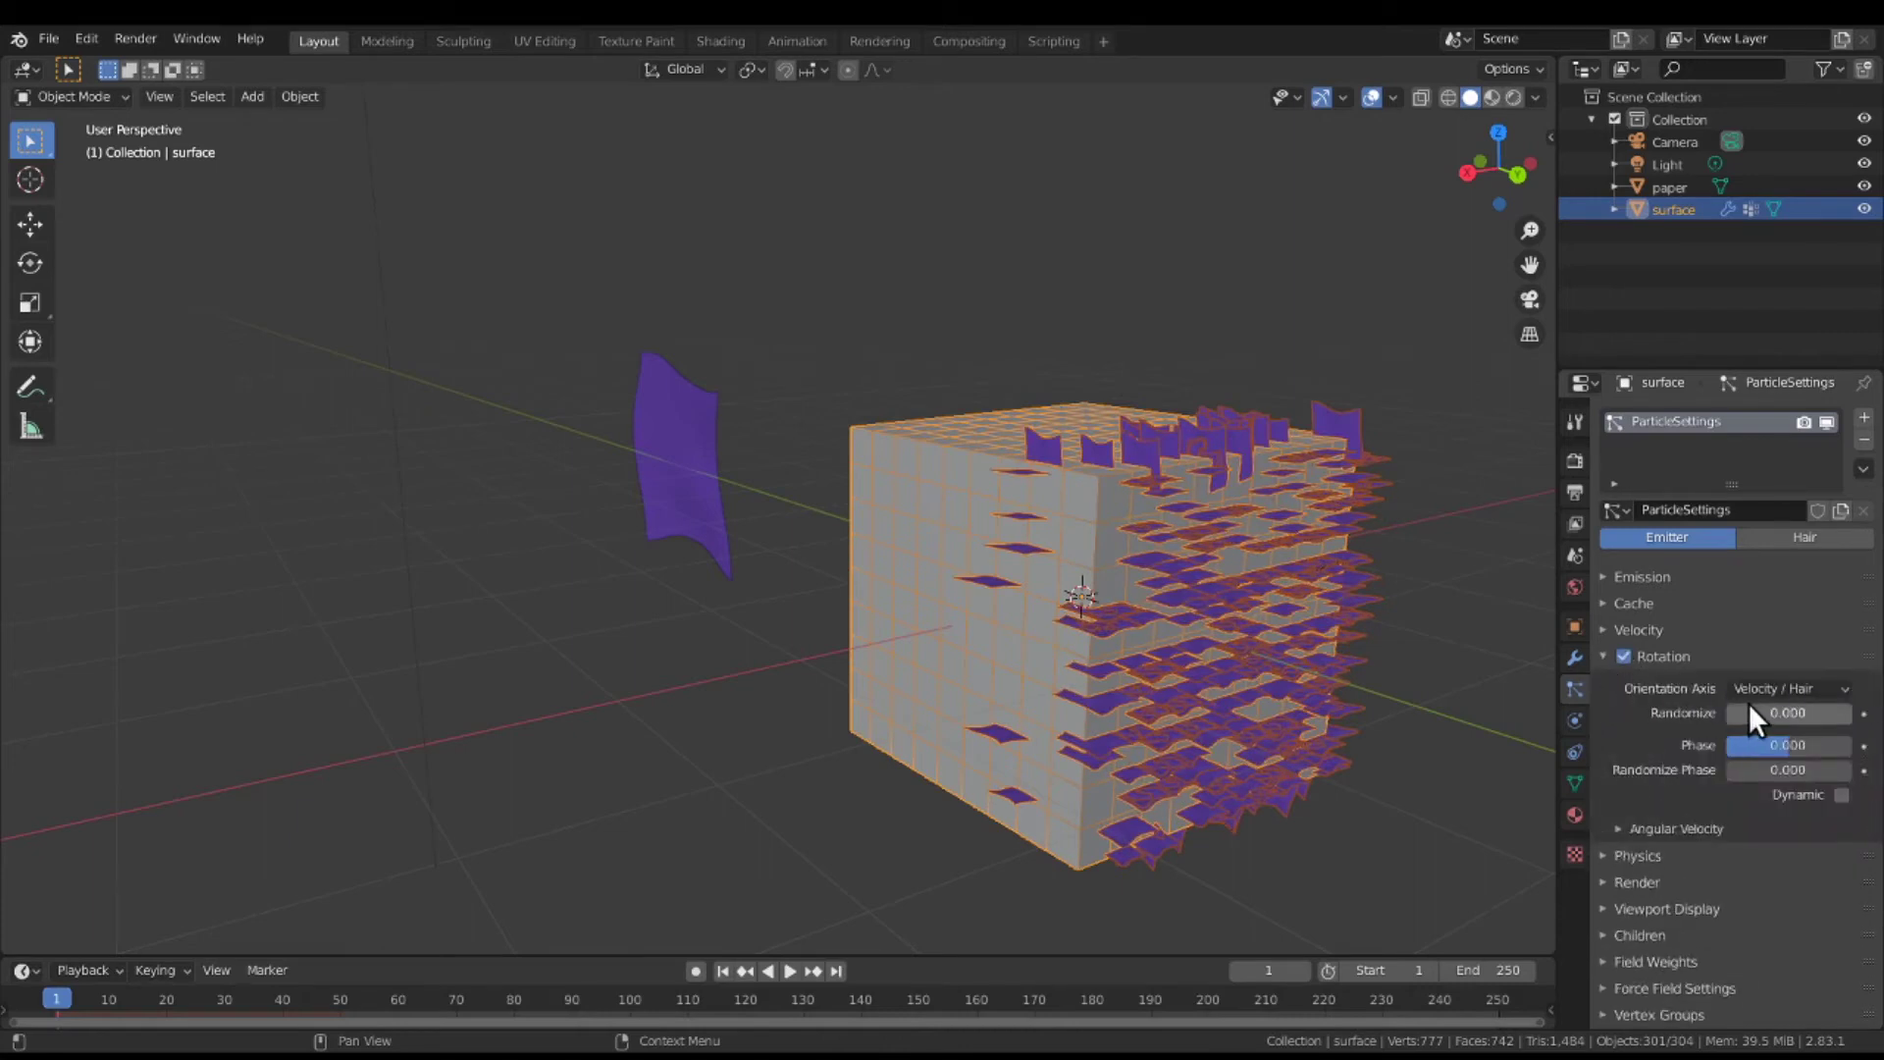
{"action": "scroll", "coordinate": [1325, 650], "scroll_direction": "up", "scroll_amount": 2}
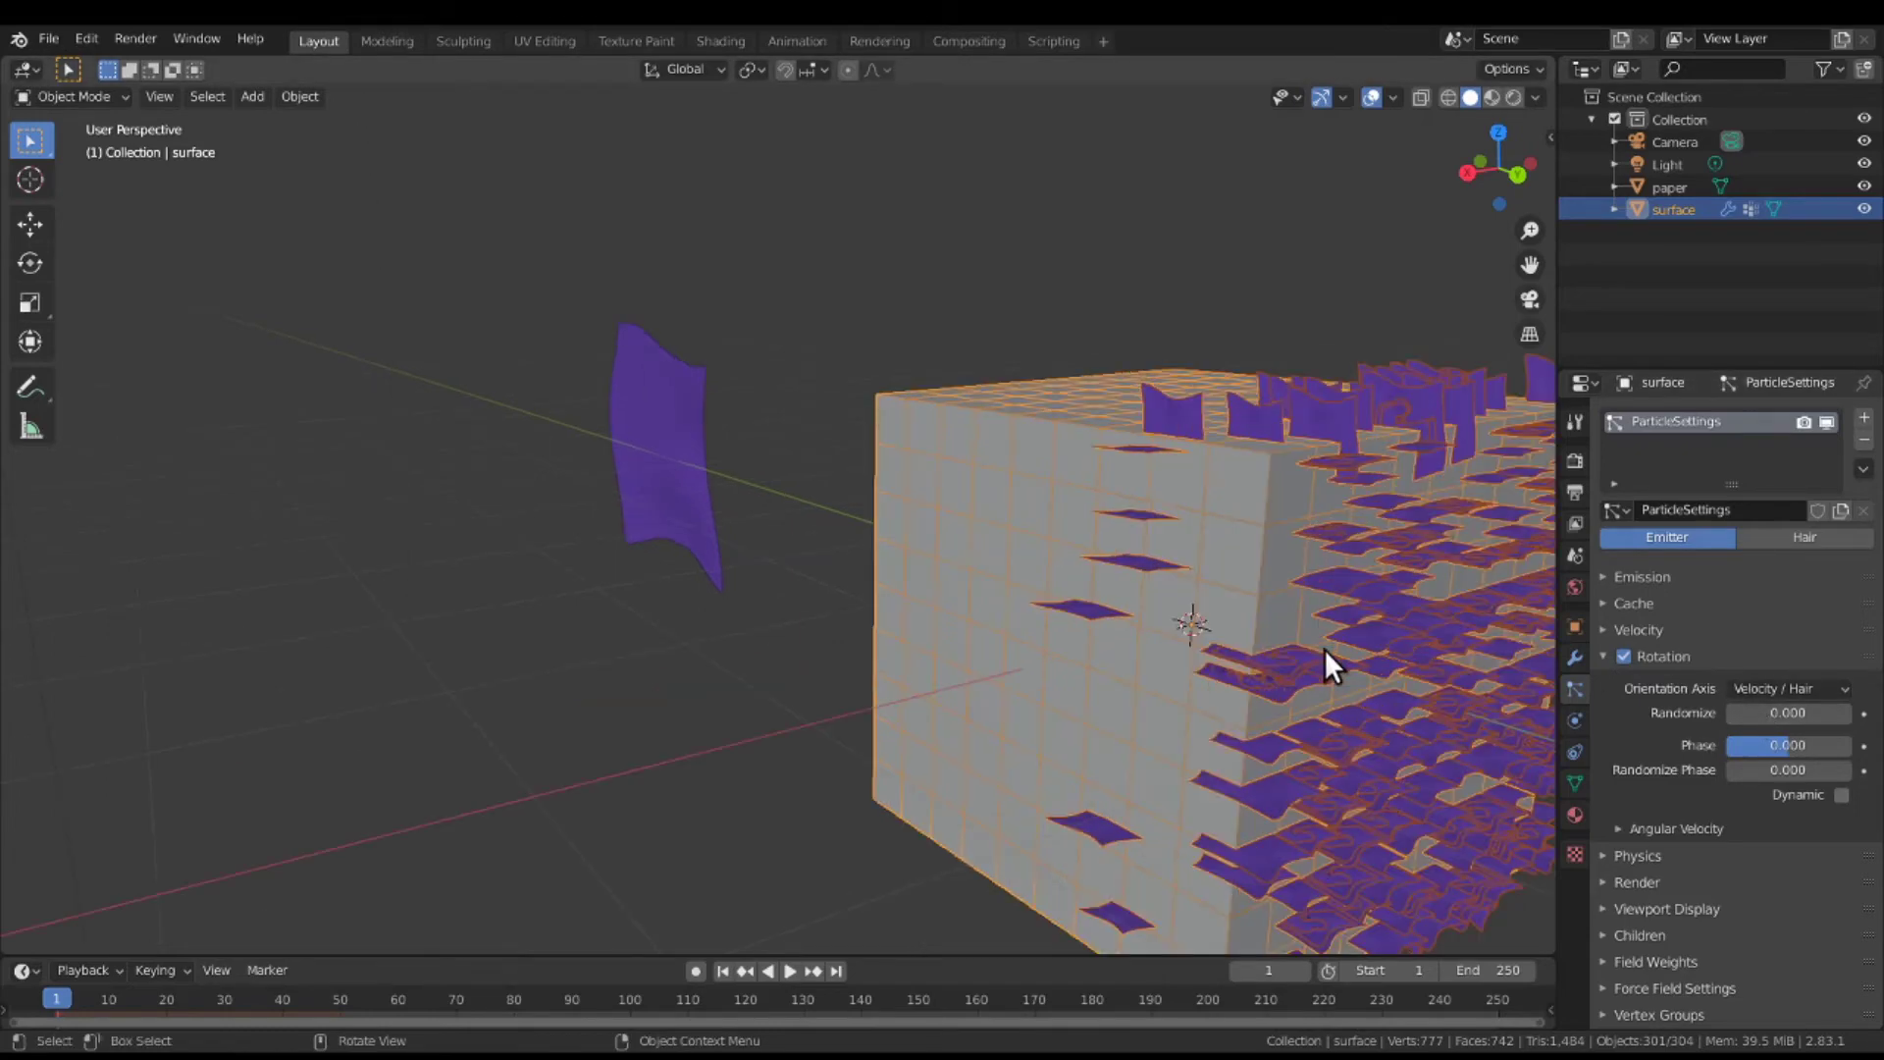
{"action": "middle_click_drag", "start_coordinate": [1323, 650], "coordinate": [1152, 605]}
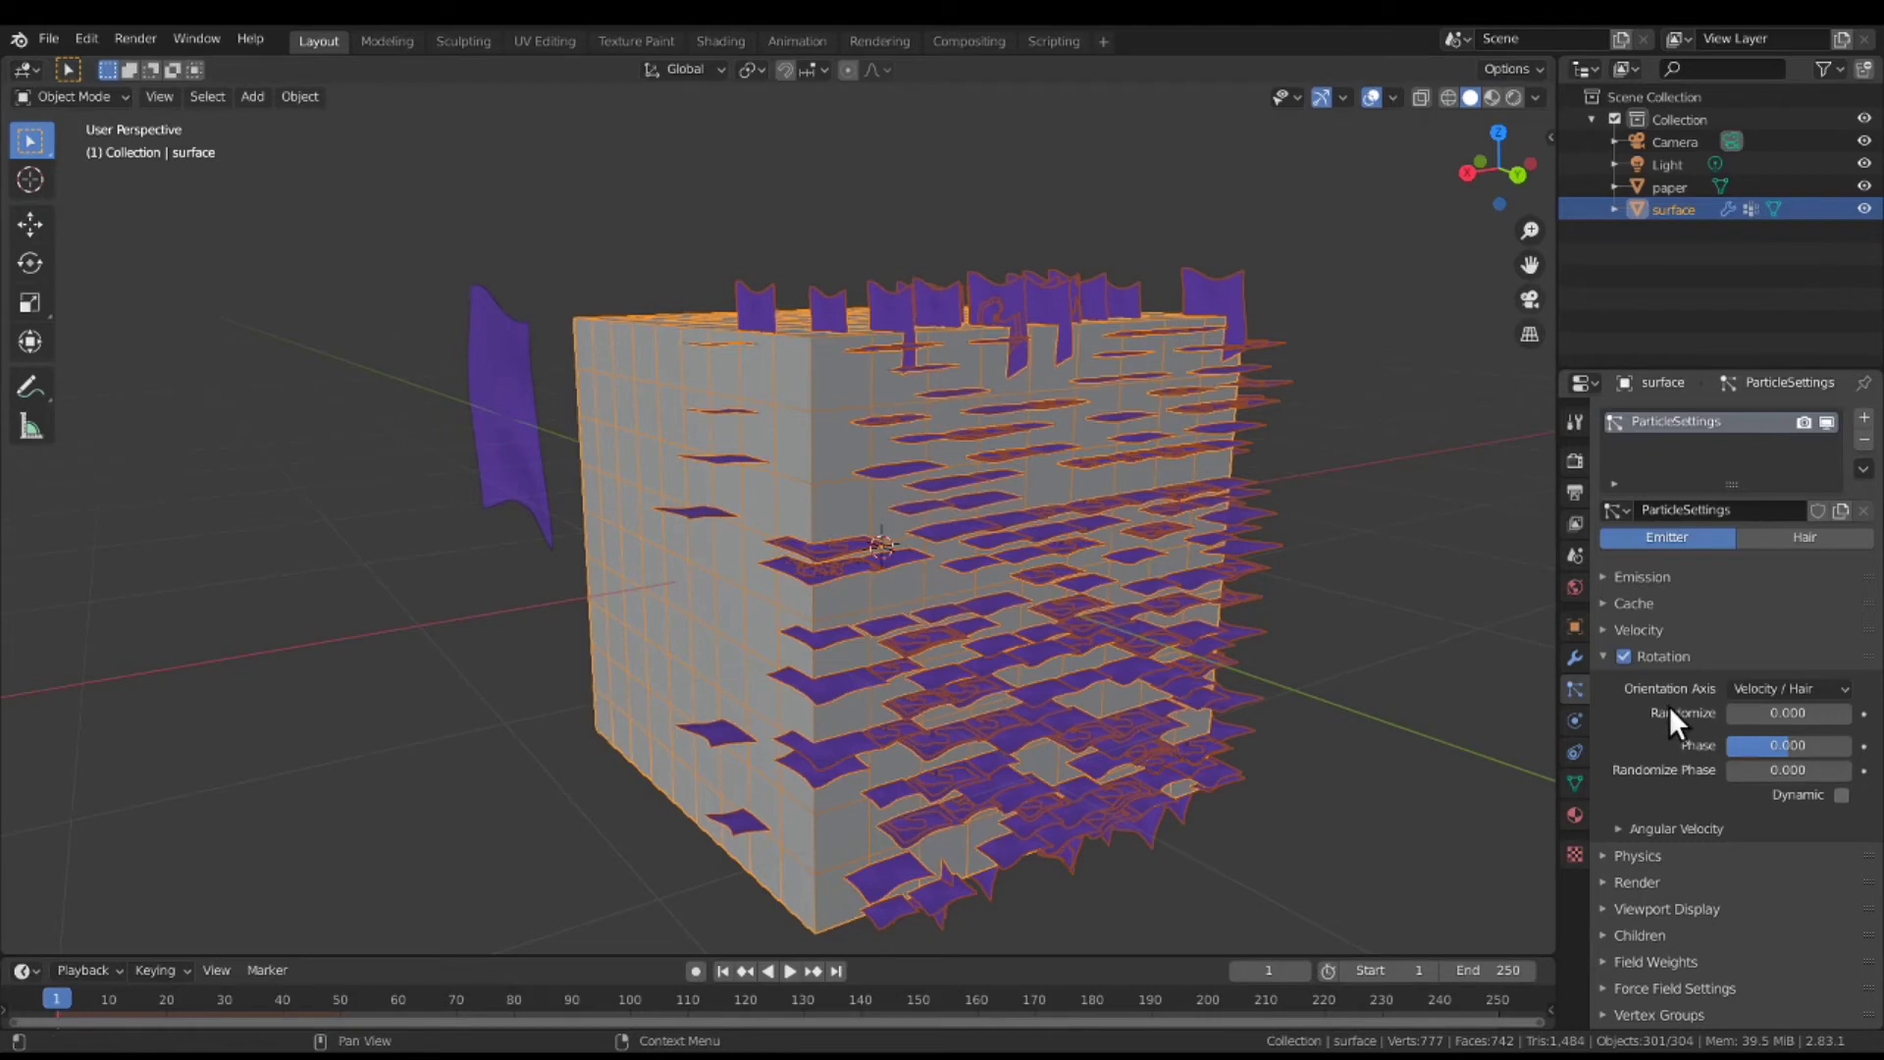
Try the Object Z, Object Y and Object X orientation axes on the paper particles.
{"action": "left_click", "coordinate": [1743, 686]}
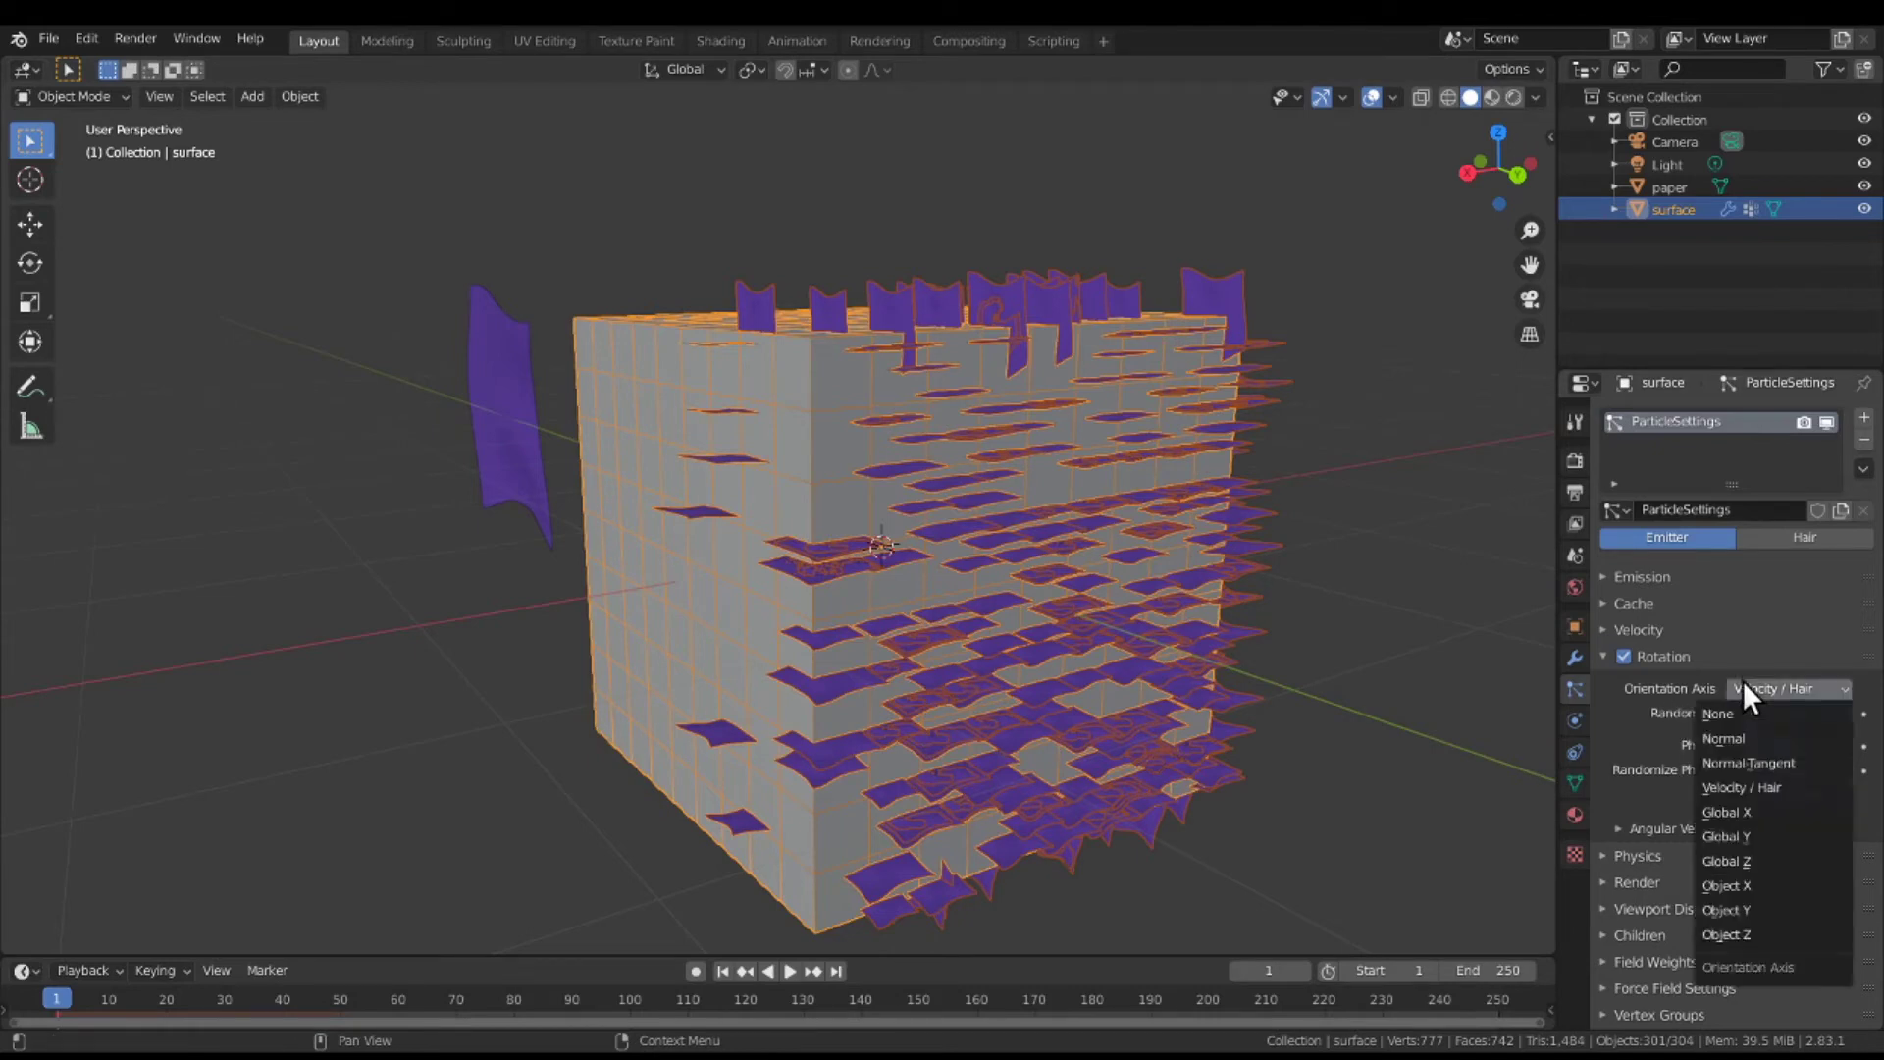
{"action": "left_click", "coordinate": [1768, 933]}
{"action": "mouse_move", "coordinate": [1151, 769]}
{"action": "middle_mouse_down"}
{"action": "mouse_move", "coordinate": [1083, 735]}
{"action": "mouse_move", "coordinate": [1170, 795]}
{"action": "mouse_move", "coordinate": [1133, 805]}
{"action": "mouse_move", "coordinate": [1083, 780]}
{"action": "mouse_move", "coordinate": [1082, 762]}
{"action": "mouse_move", "coordinate": [1117, 763]}
{"action": "middle_mouse_up"}
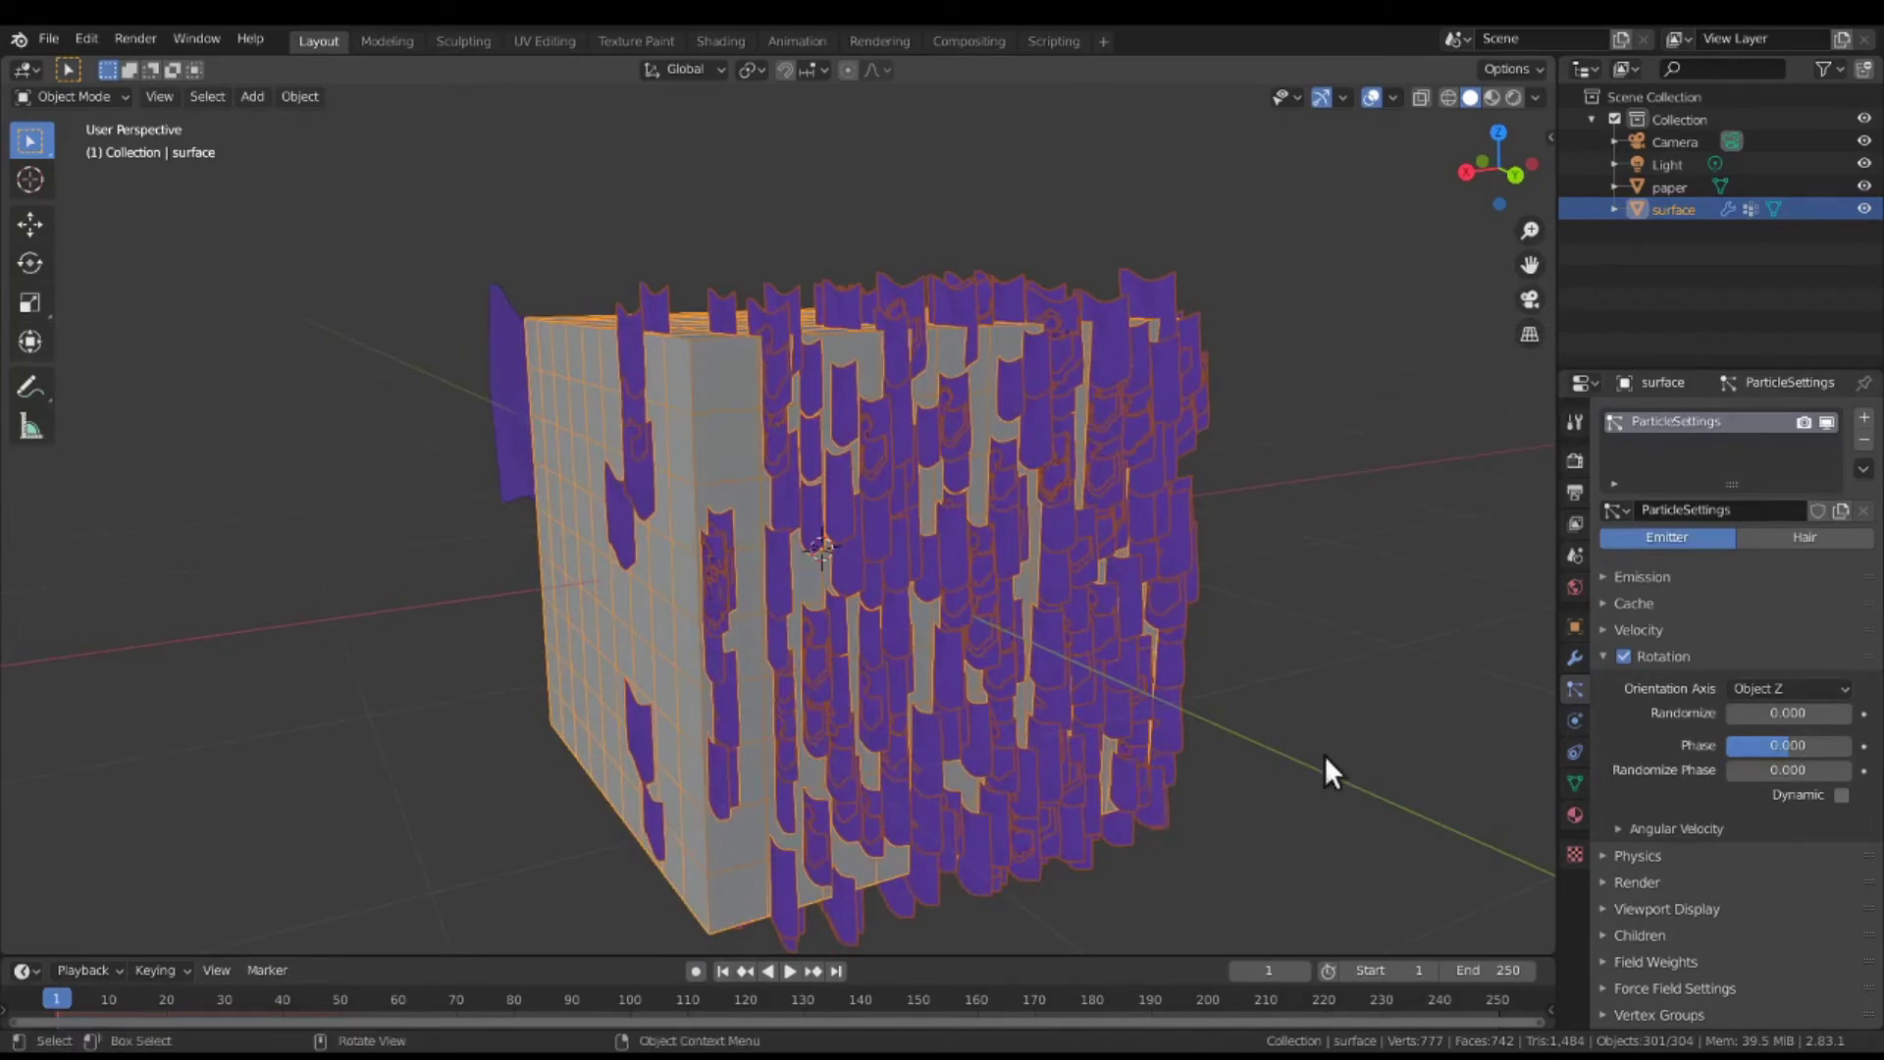
{"action": "left_click", "coordinate": [1784, 687]}
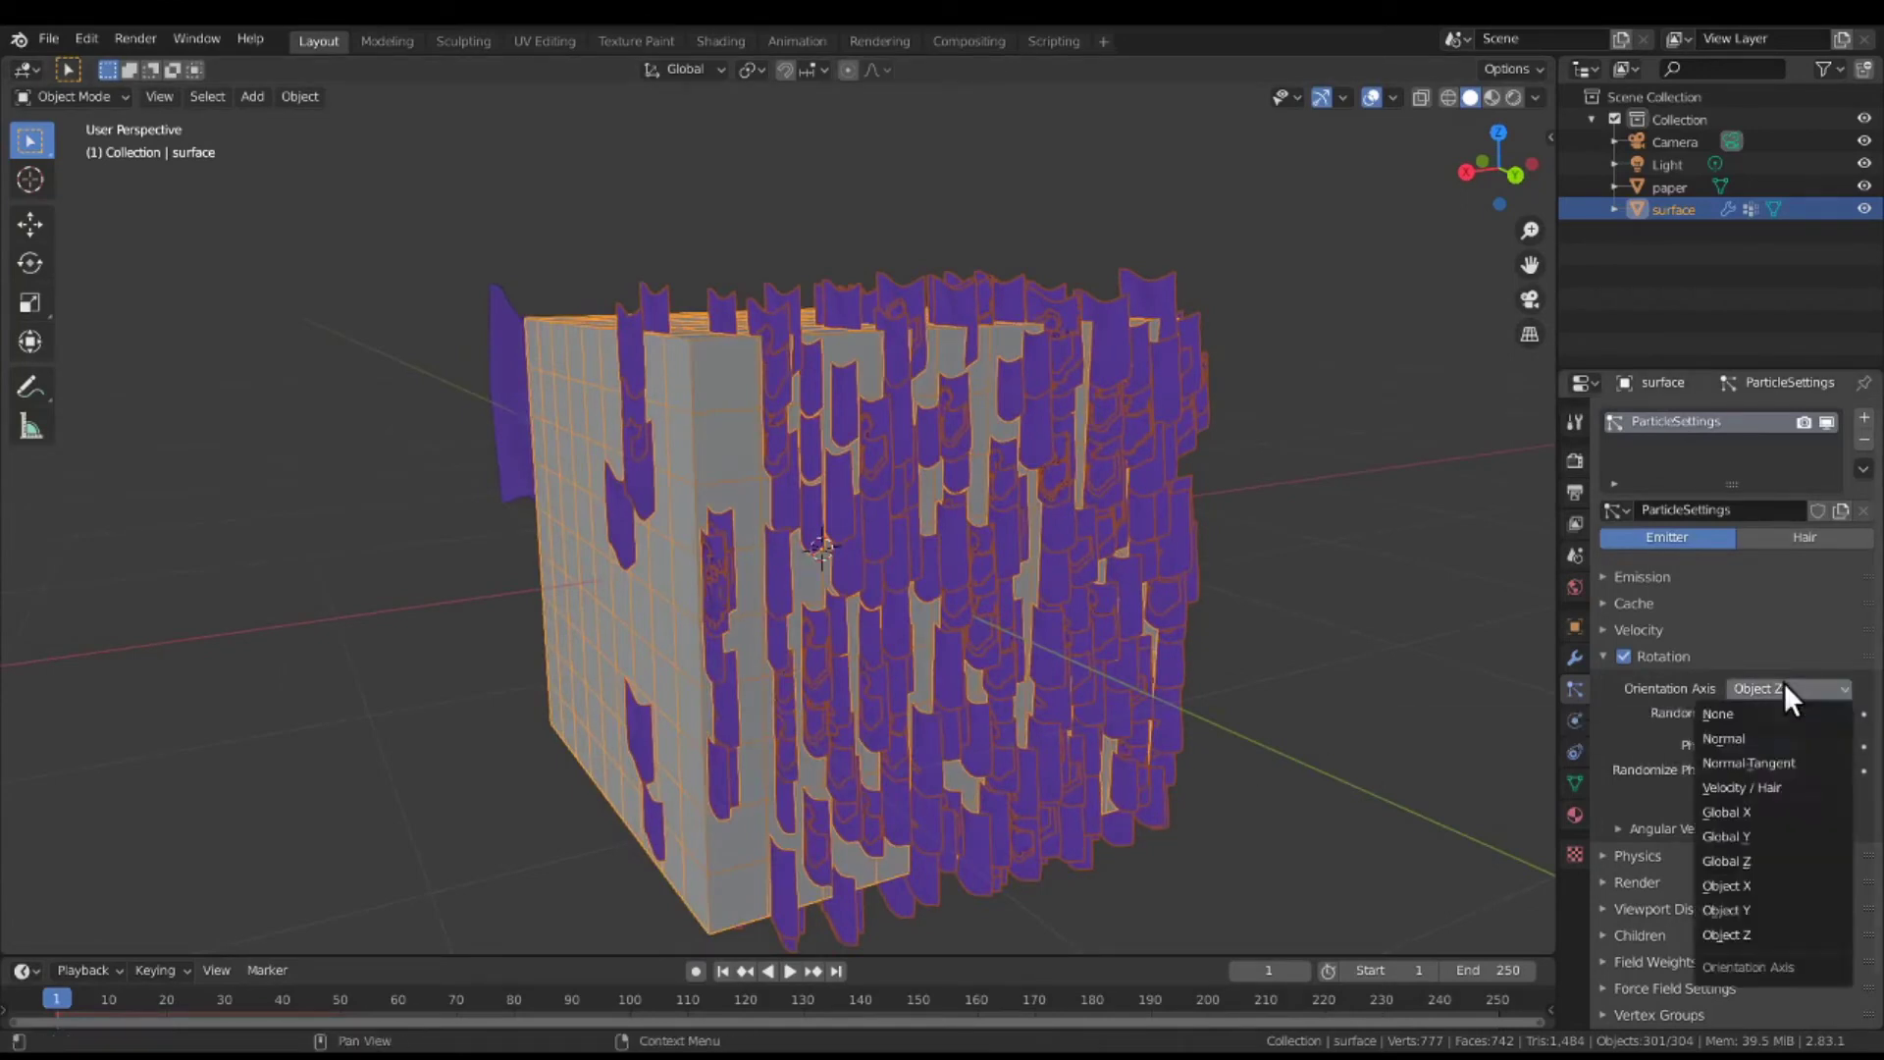
{"action": "left_click", "coordinate": [1779, 908]}
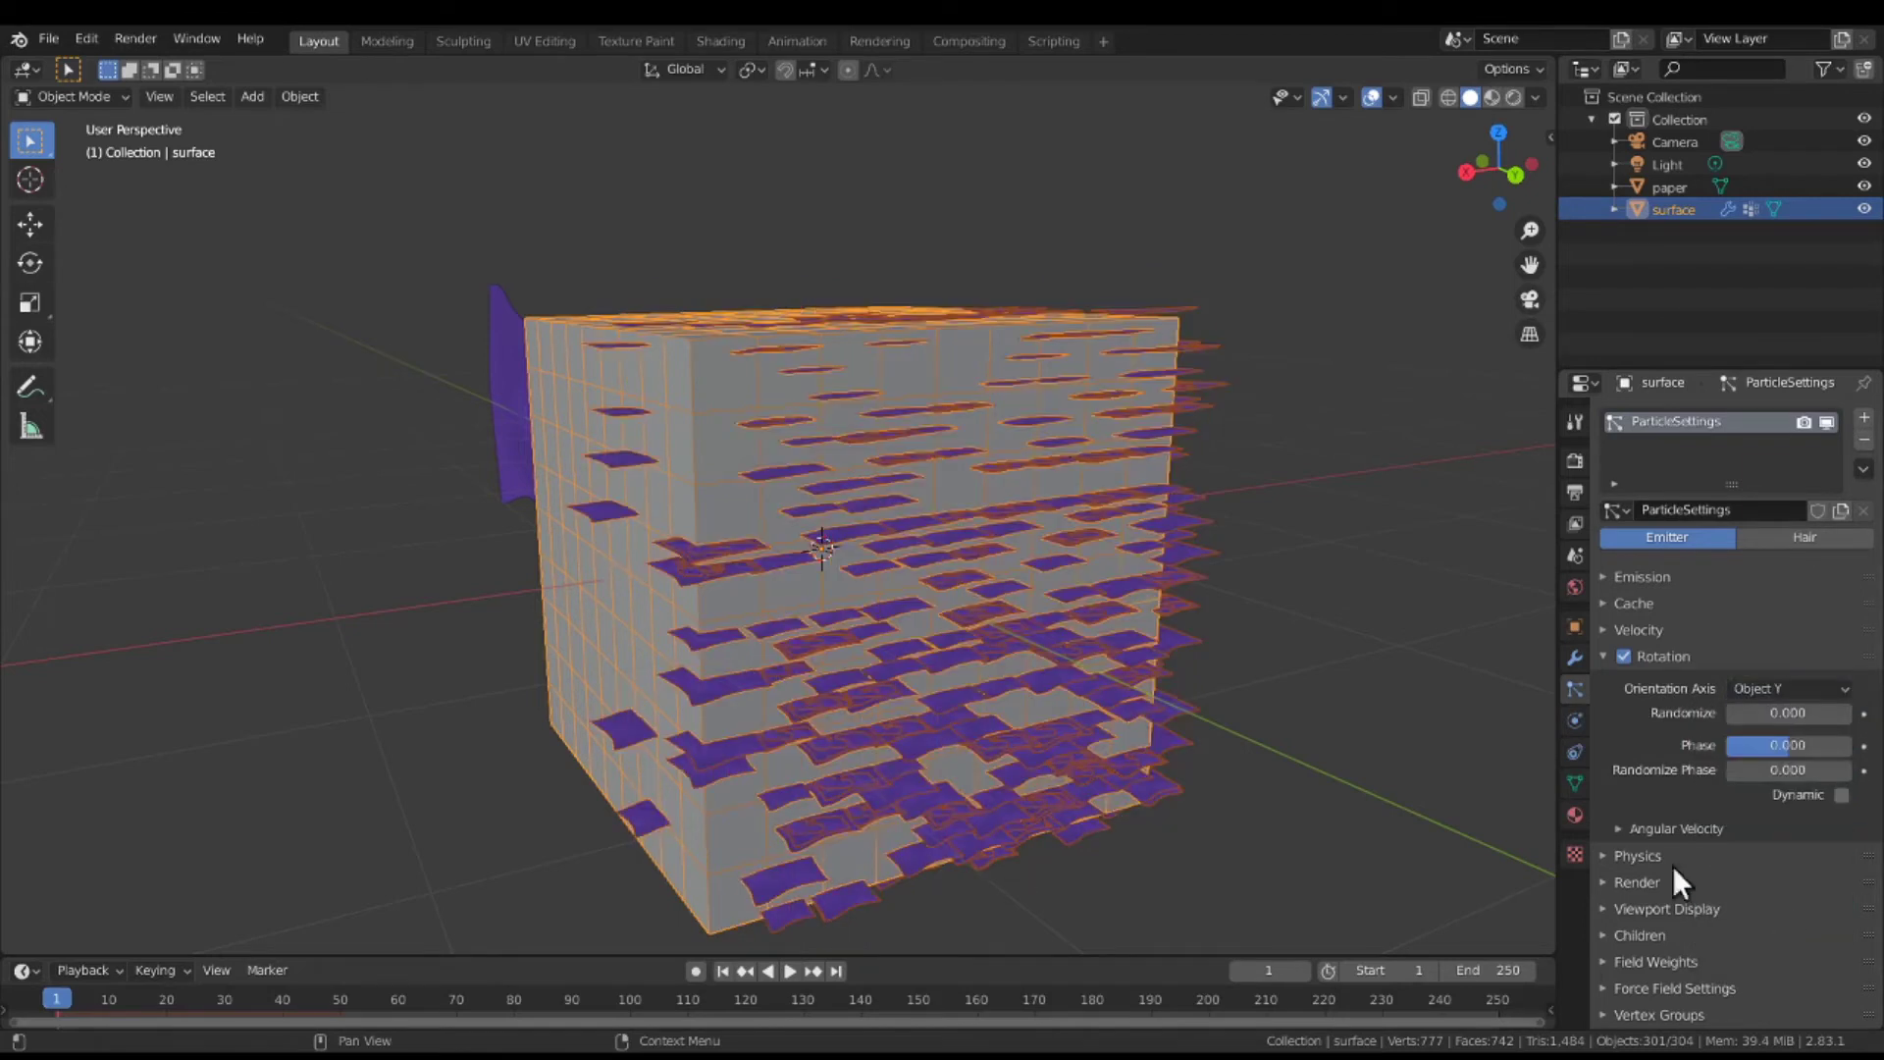
{"action": "left_click", "coordinate": [1764, 687]}
{"action": "left_click", "coordinate": [1775, 886]}
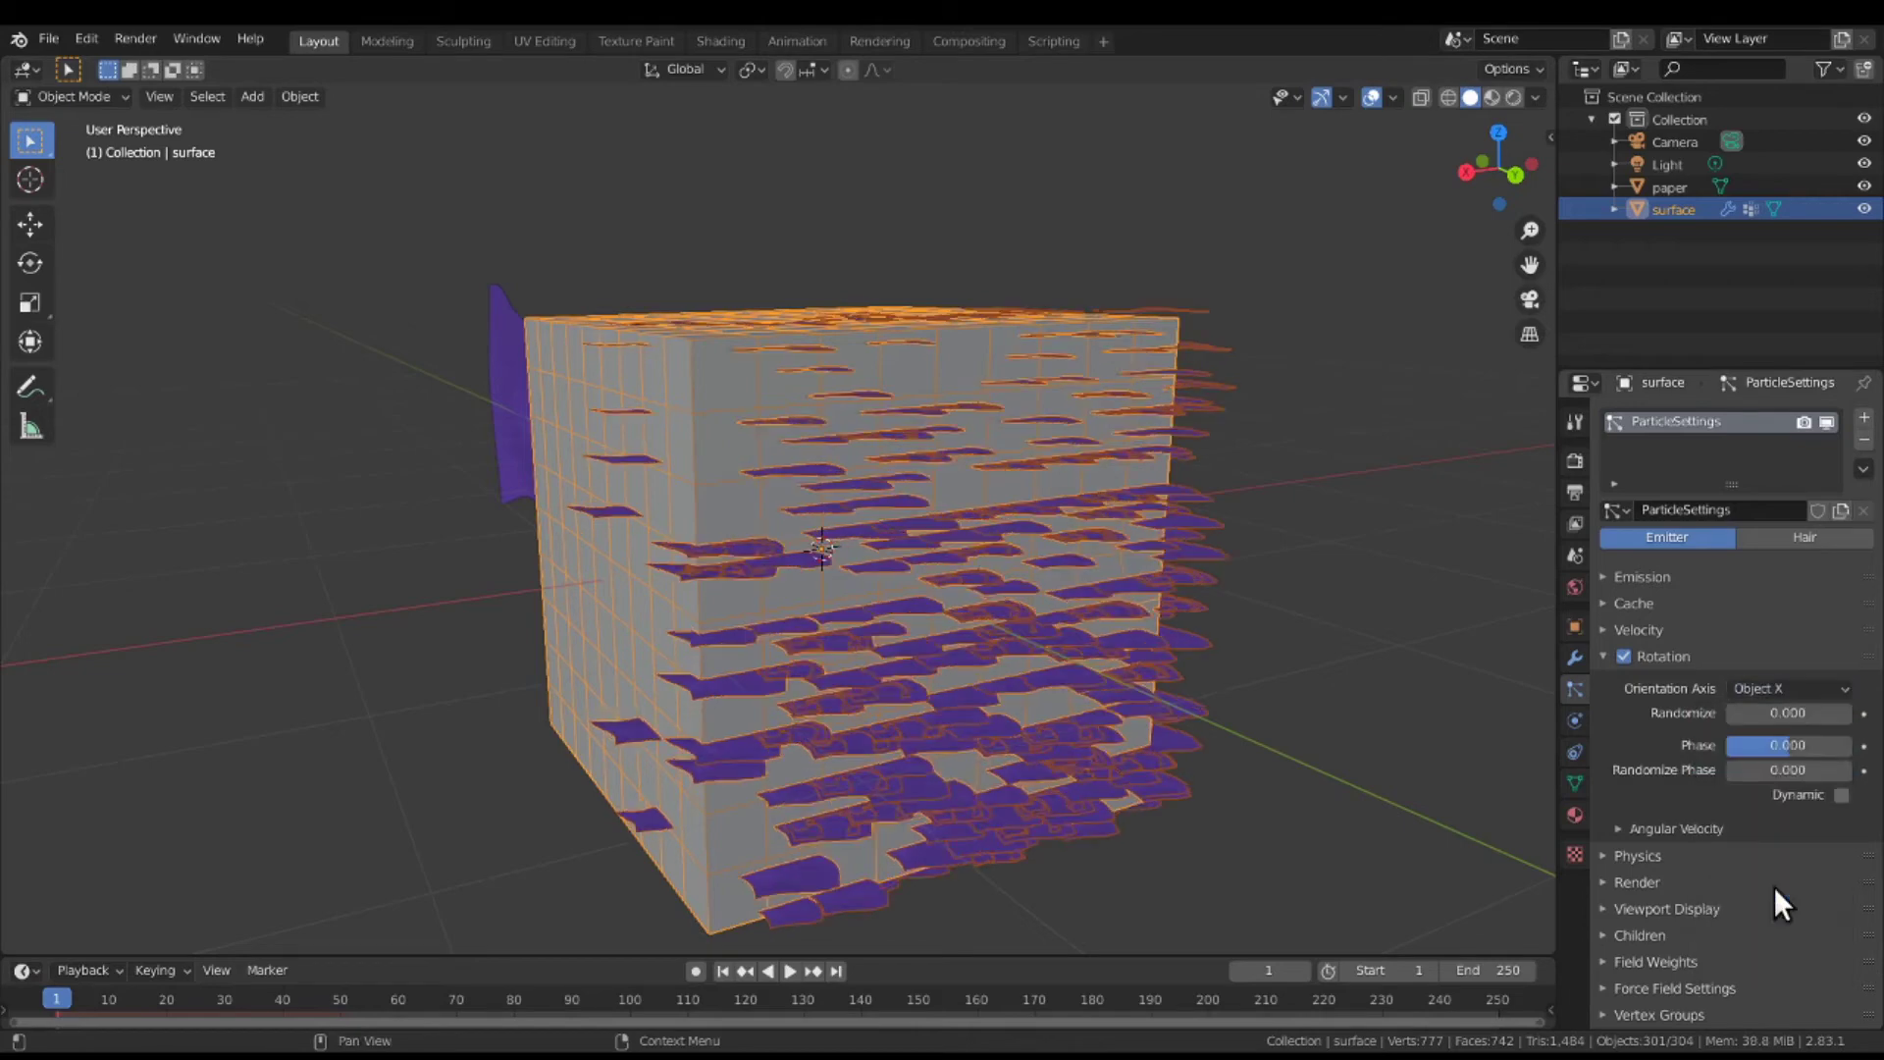
Try the Global Z, Global Y and Global X orientation axes on the paper particles.
{"action": "left_click", "coordinate": [1785, 687]}
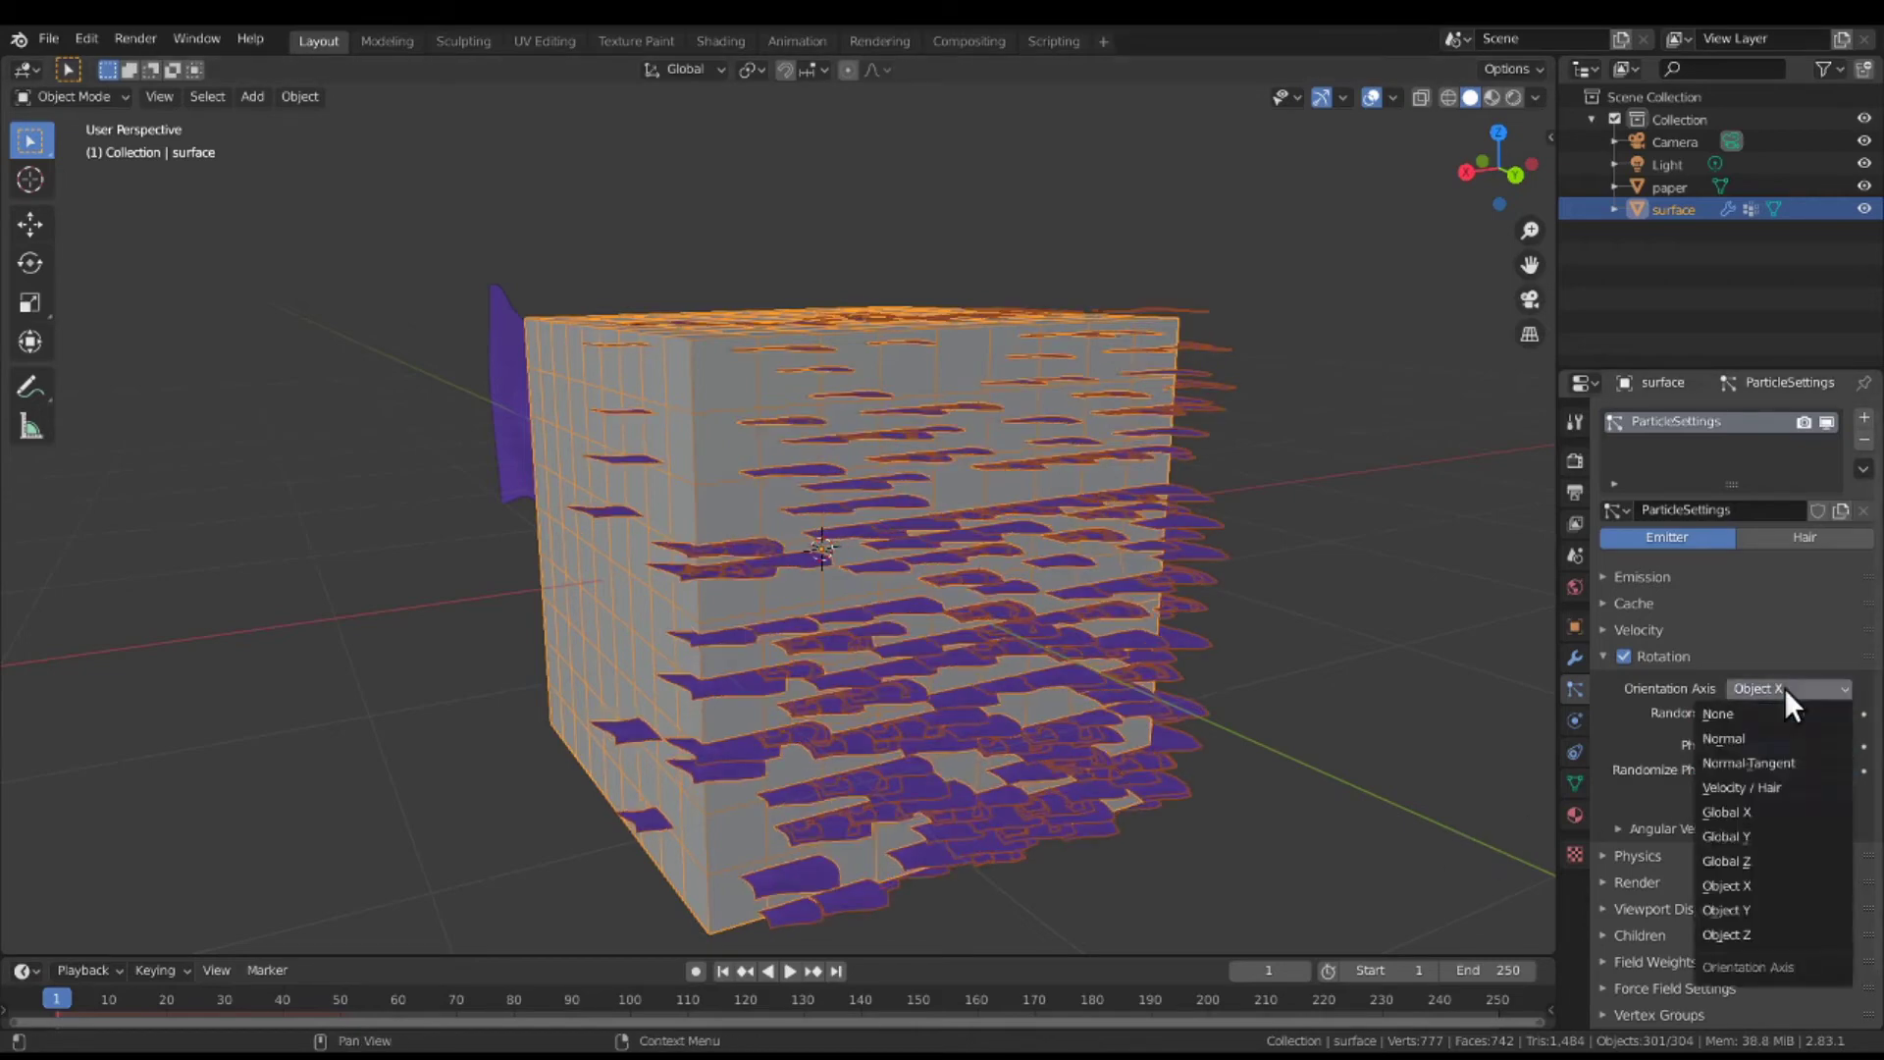
{"action": "left_click", "coordinate": [1769, 855]}
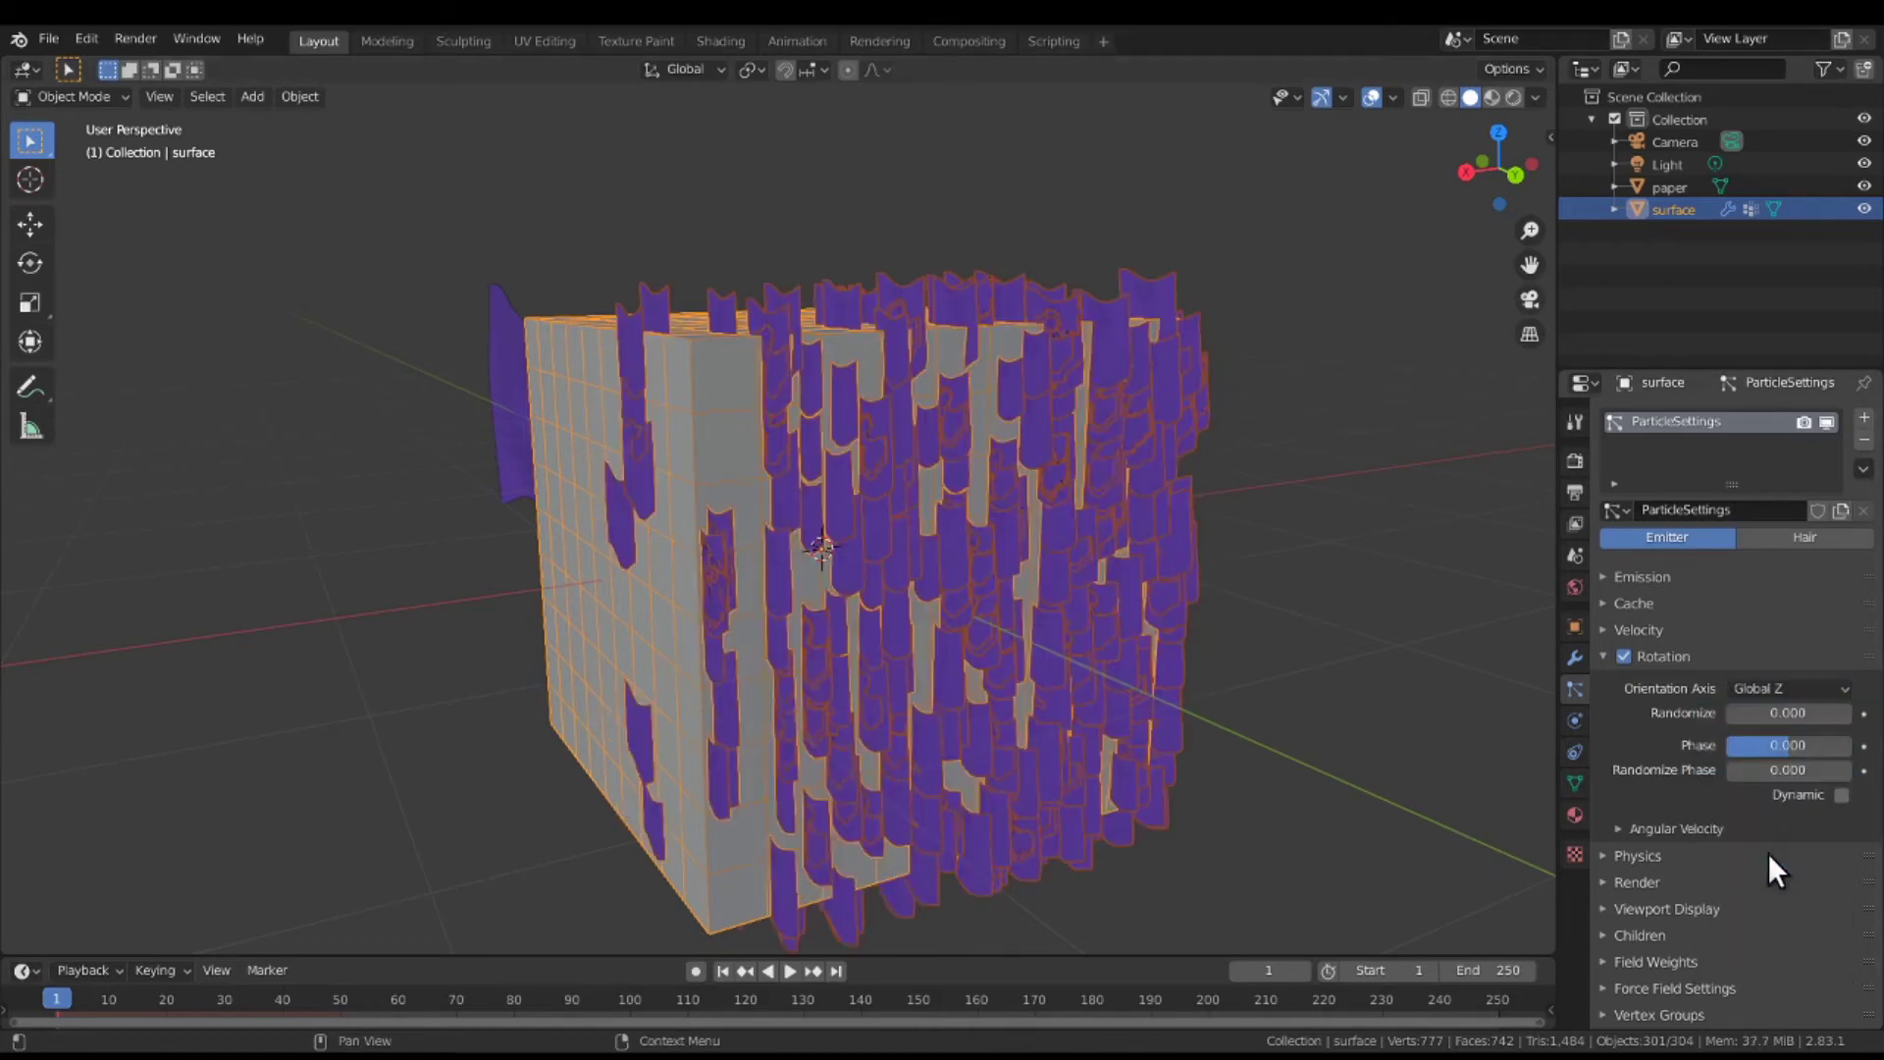
{"action": "mouse_move", "coordinate": [1280, 703]}
{"action": "middle_mouse_down"}
{"action": "mouse_move", "coordinate": [1288, 743]}
{"action": "mouse_move", "coordinate": [1276, 714]}
{"action": "middle_mouse_up"}
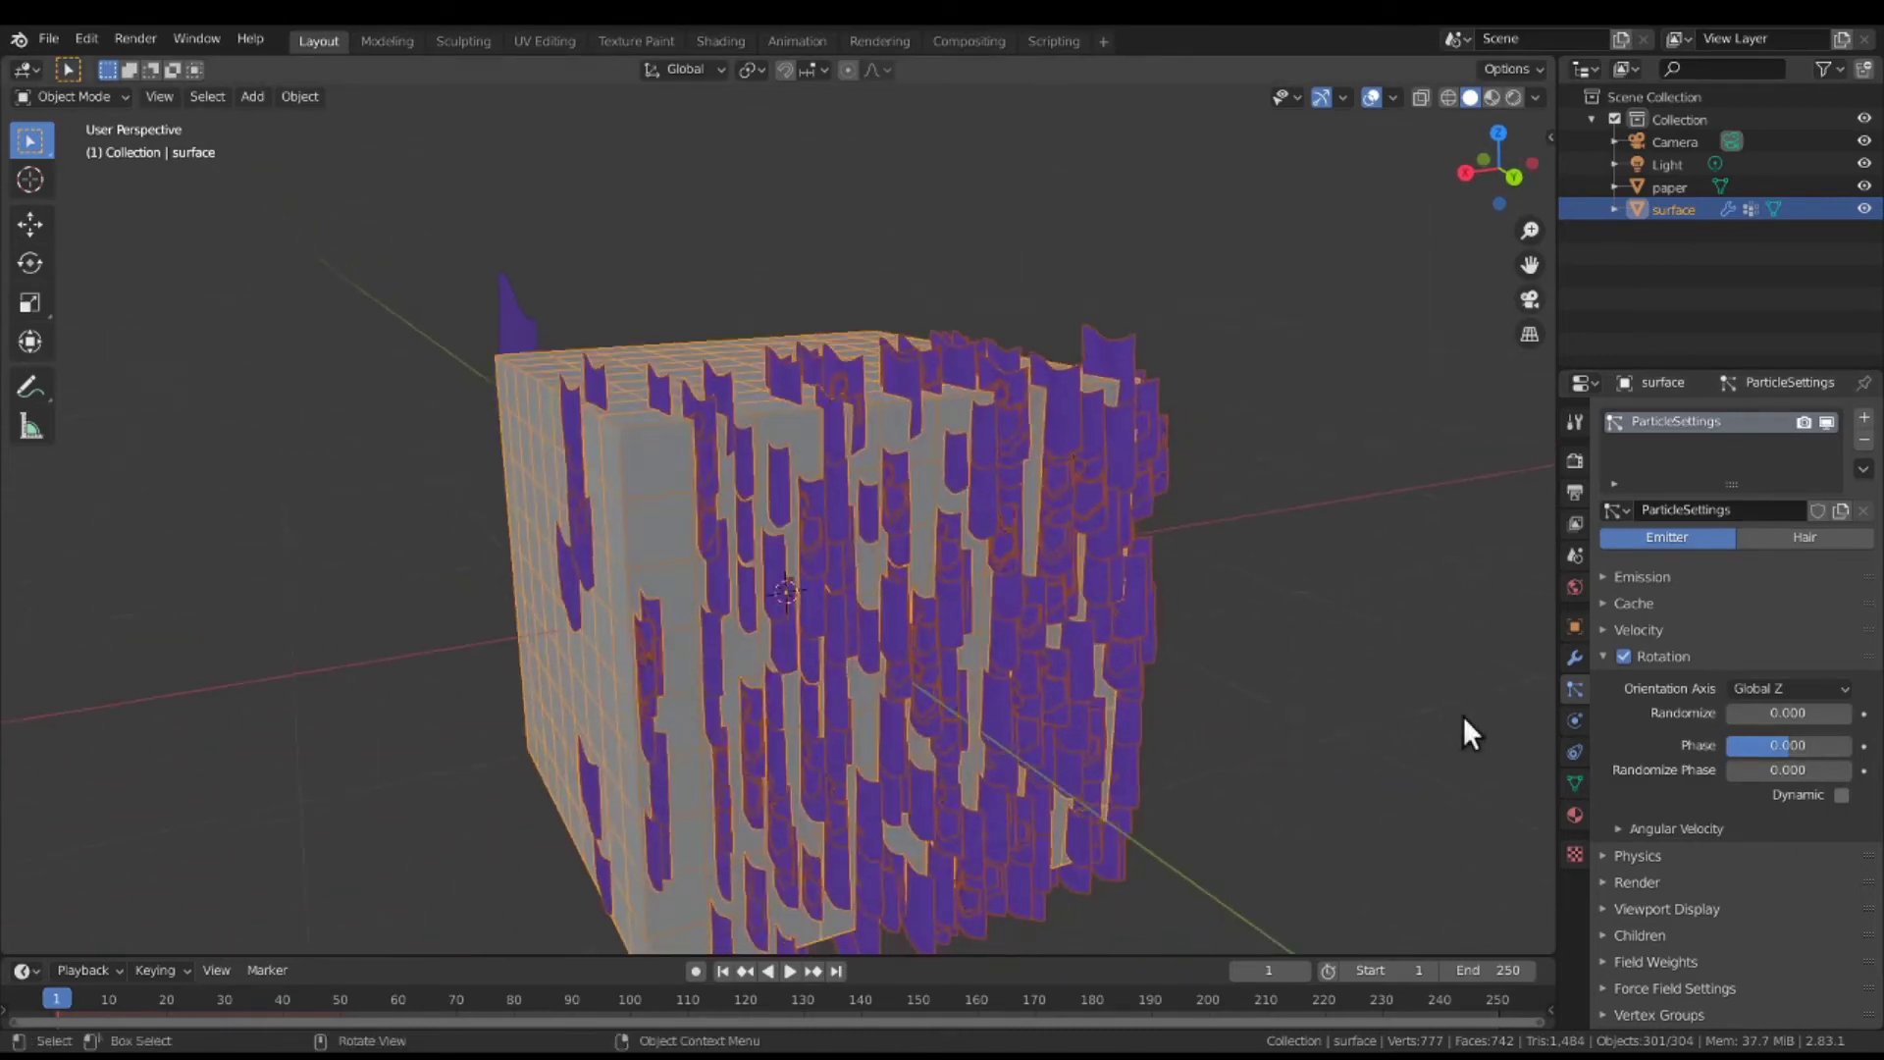
{"action": "left_click", "coordinate": [1729, 680]}
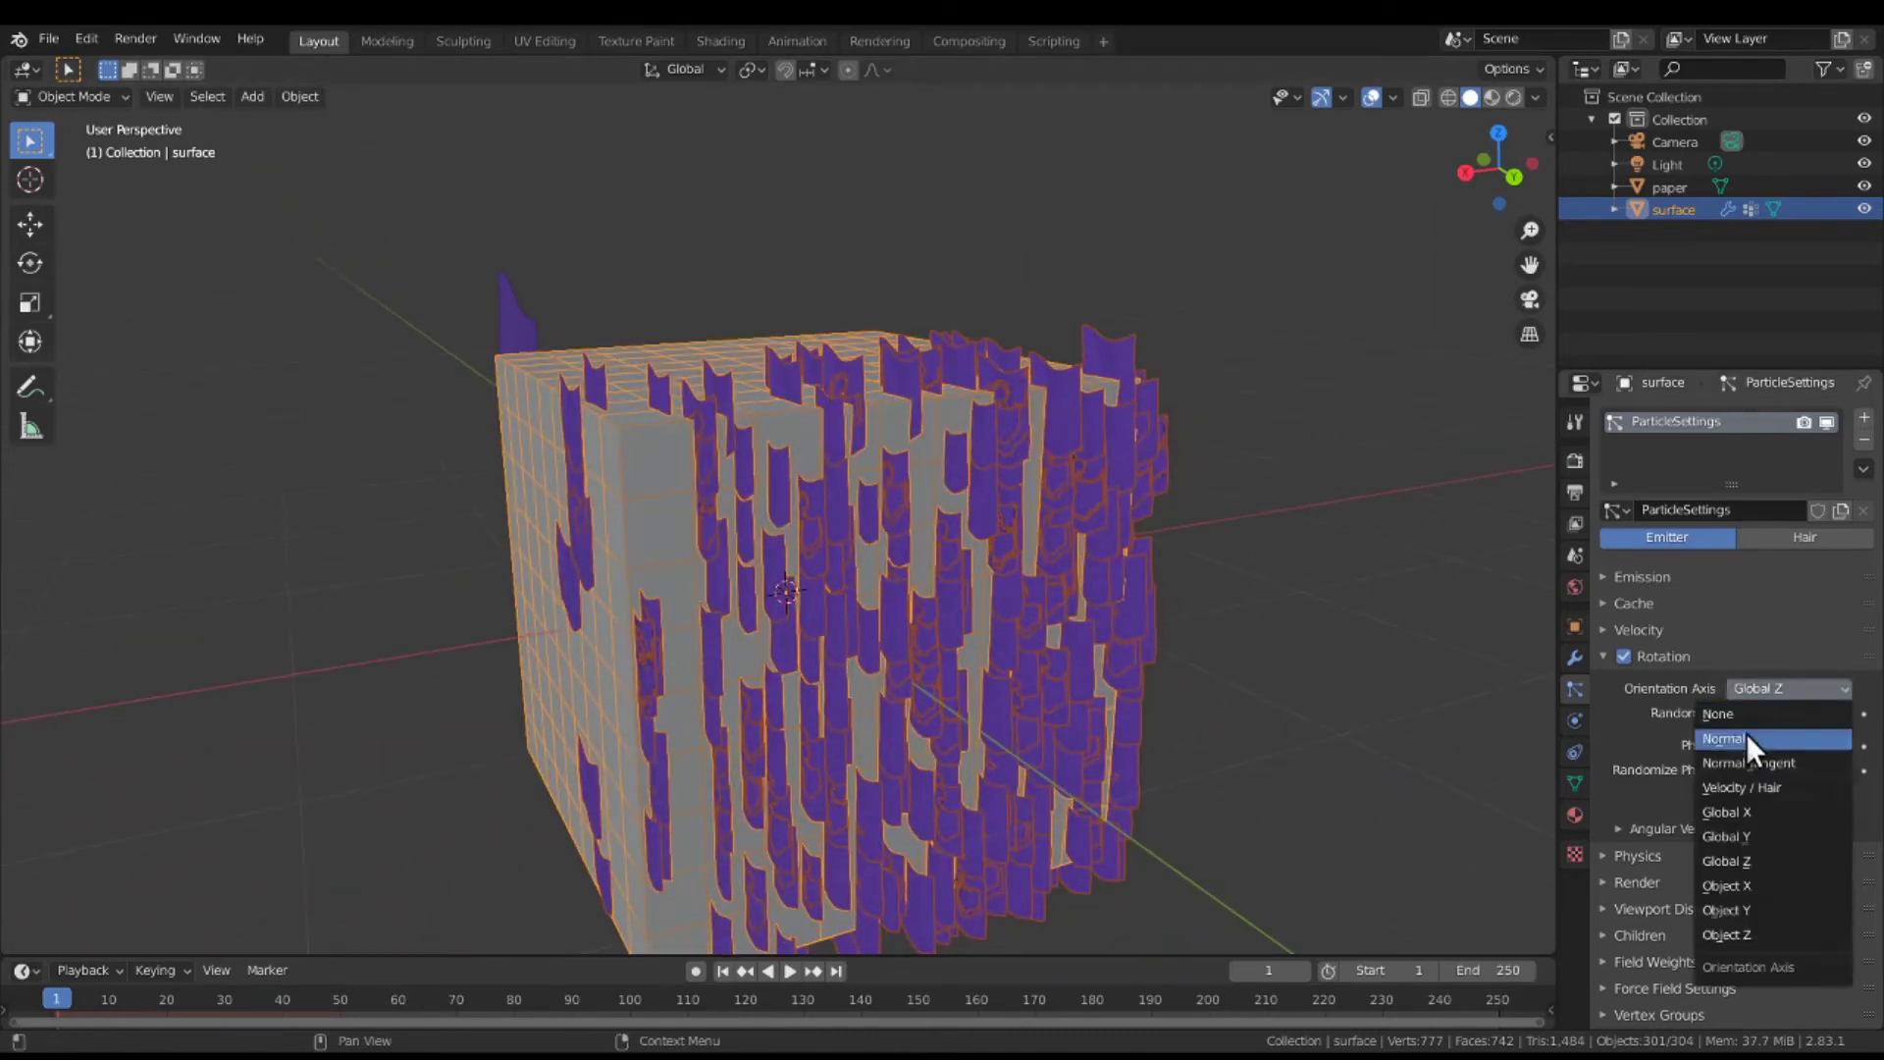
{"action": "left_click", "coordinate": [1777, 834]}
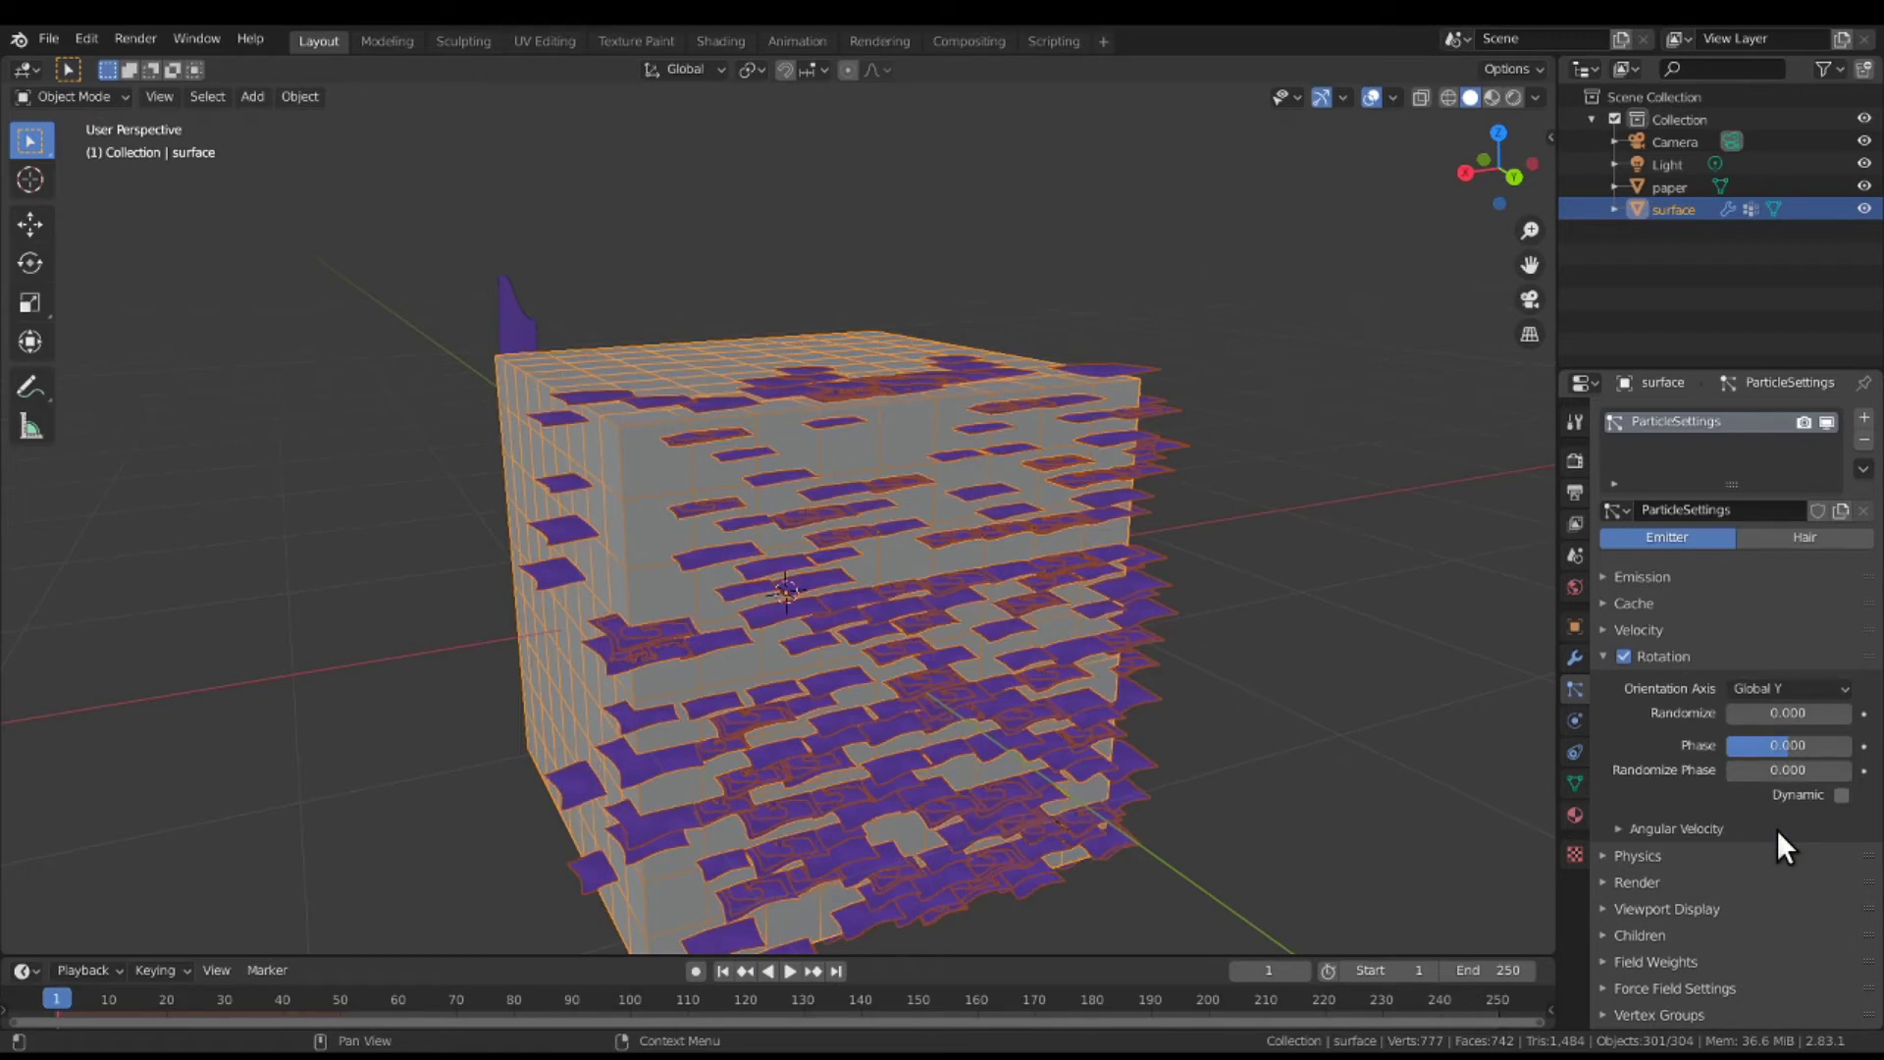
{"action": "left_click", "coordinate": [1792, 679]}
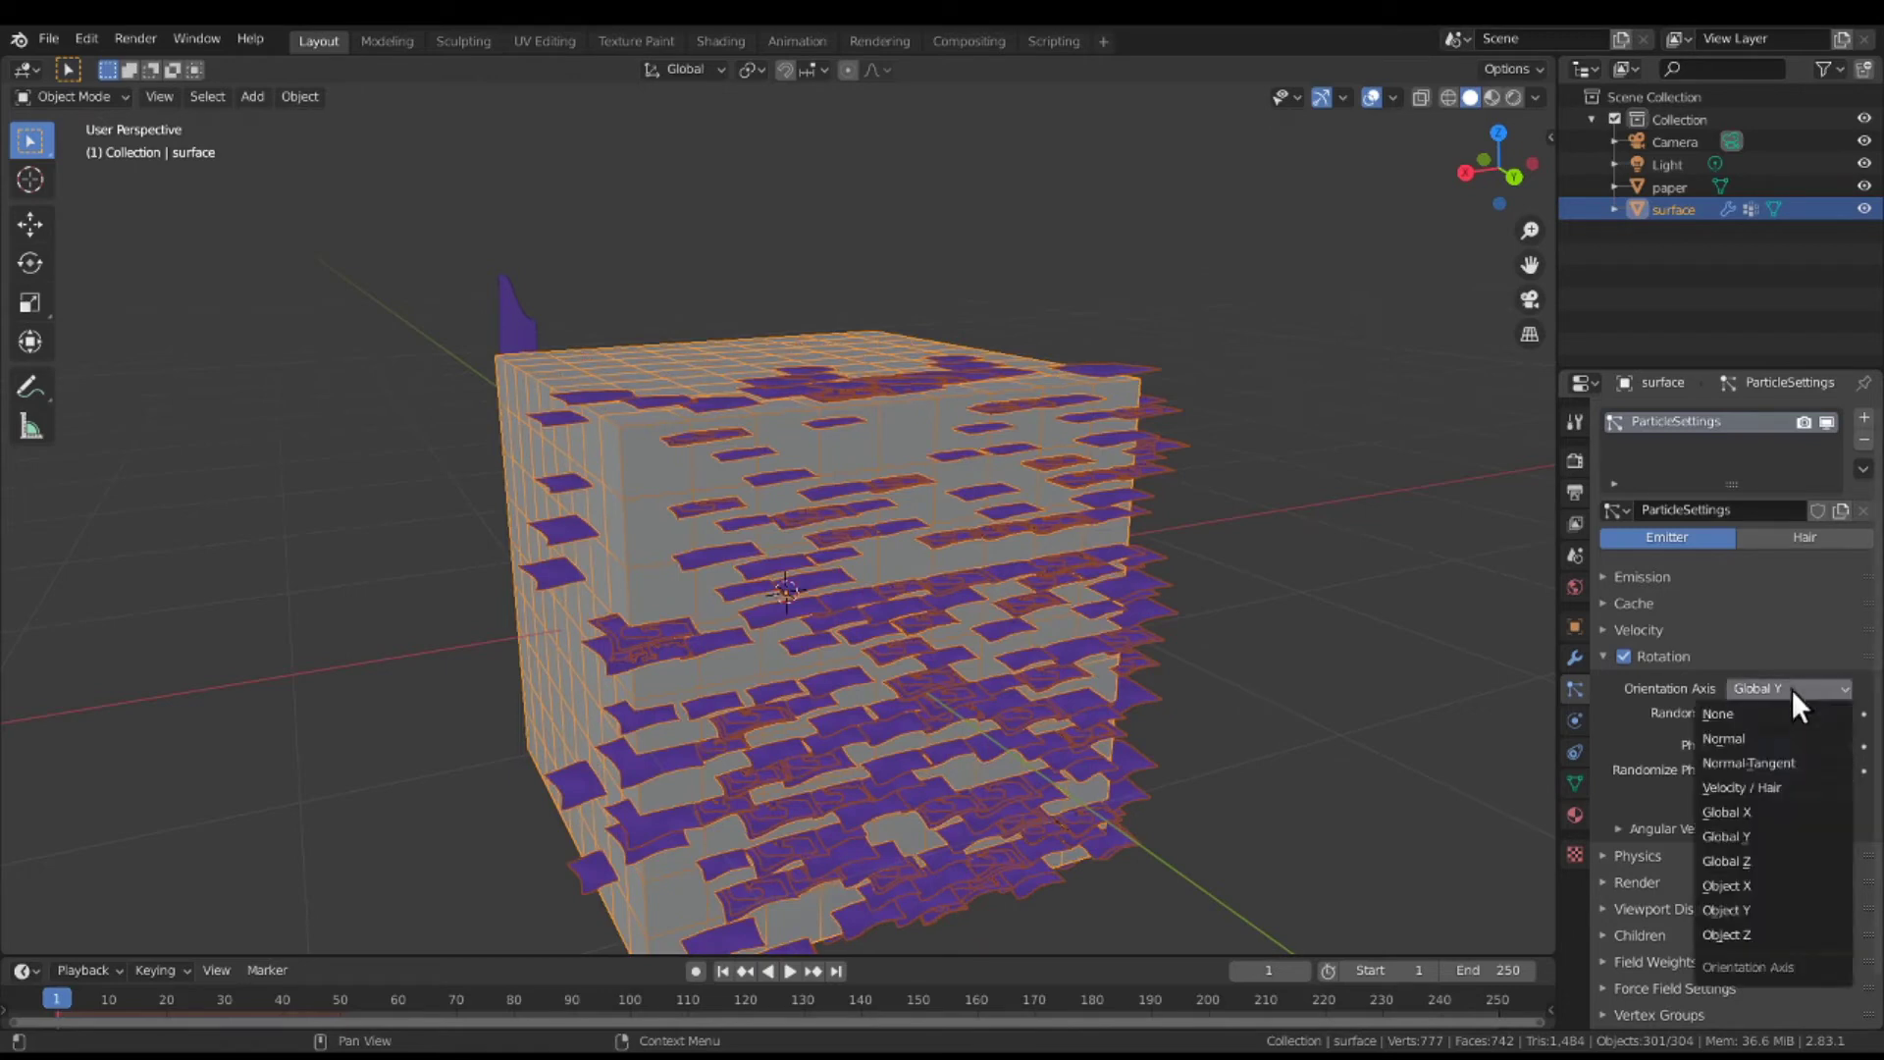
{"action": "left_click", "coordinate": [1799, 810]}
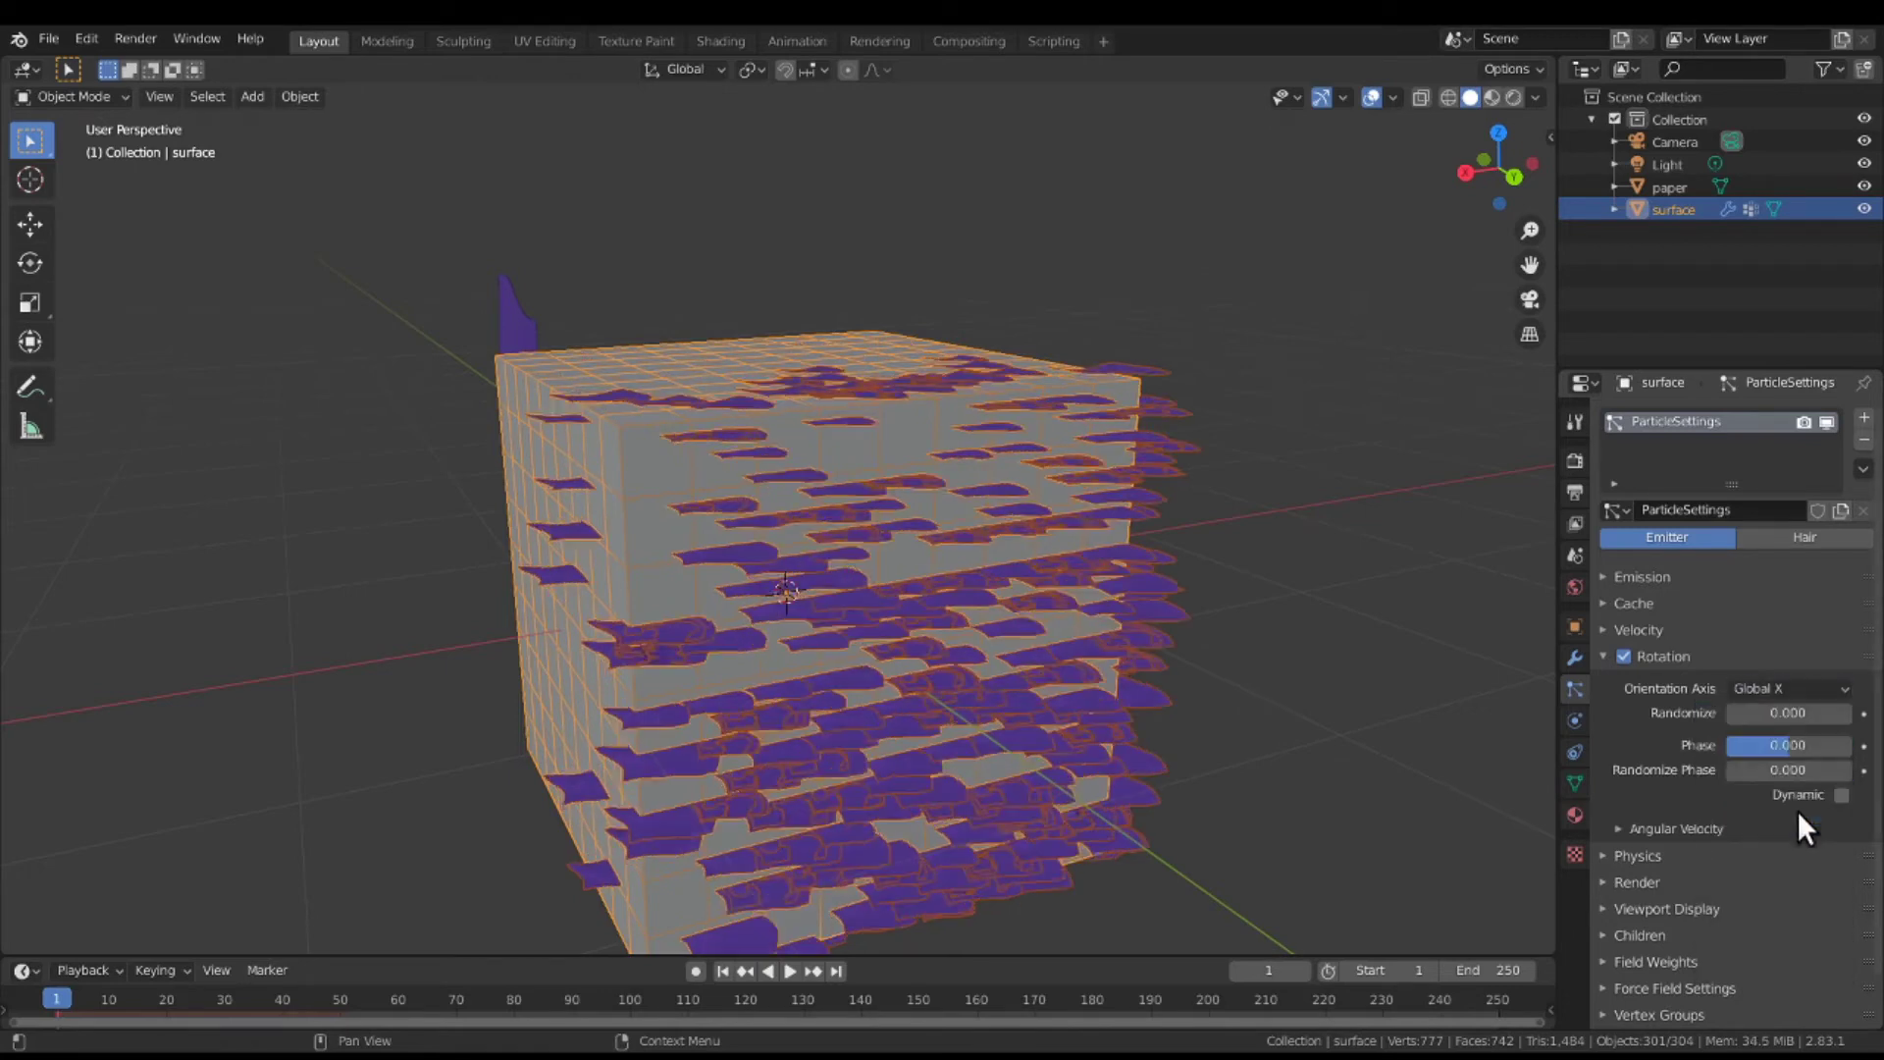
Try the Normal orientation axis on the paper particles and set the axis back to Global X.
{"action": "left_click", "coordinate": [1794, 687]}
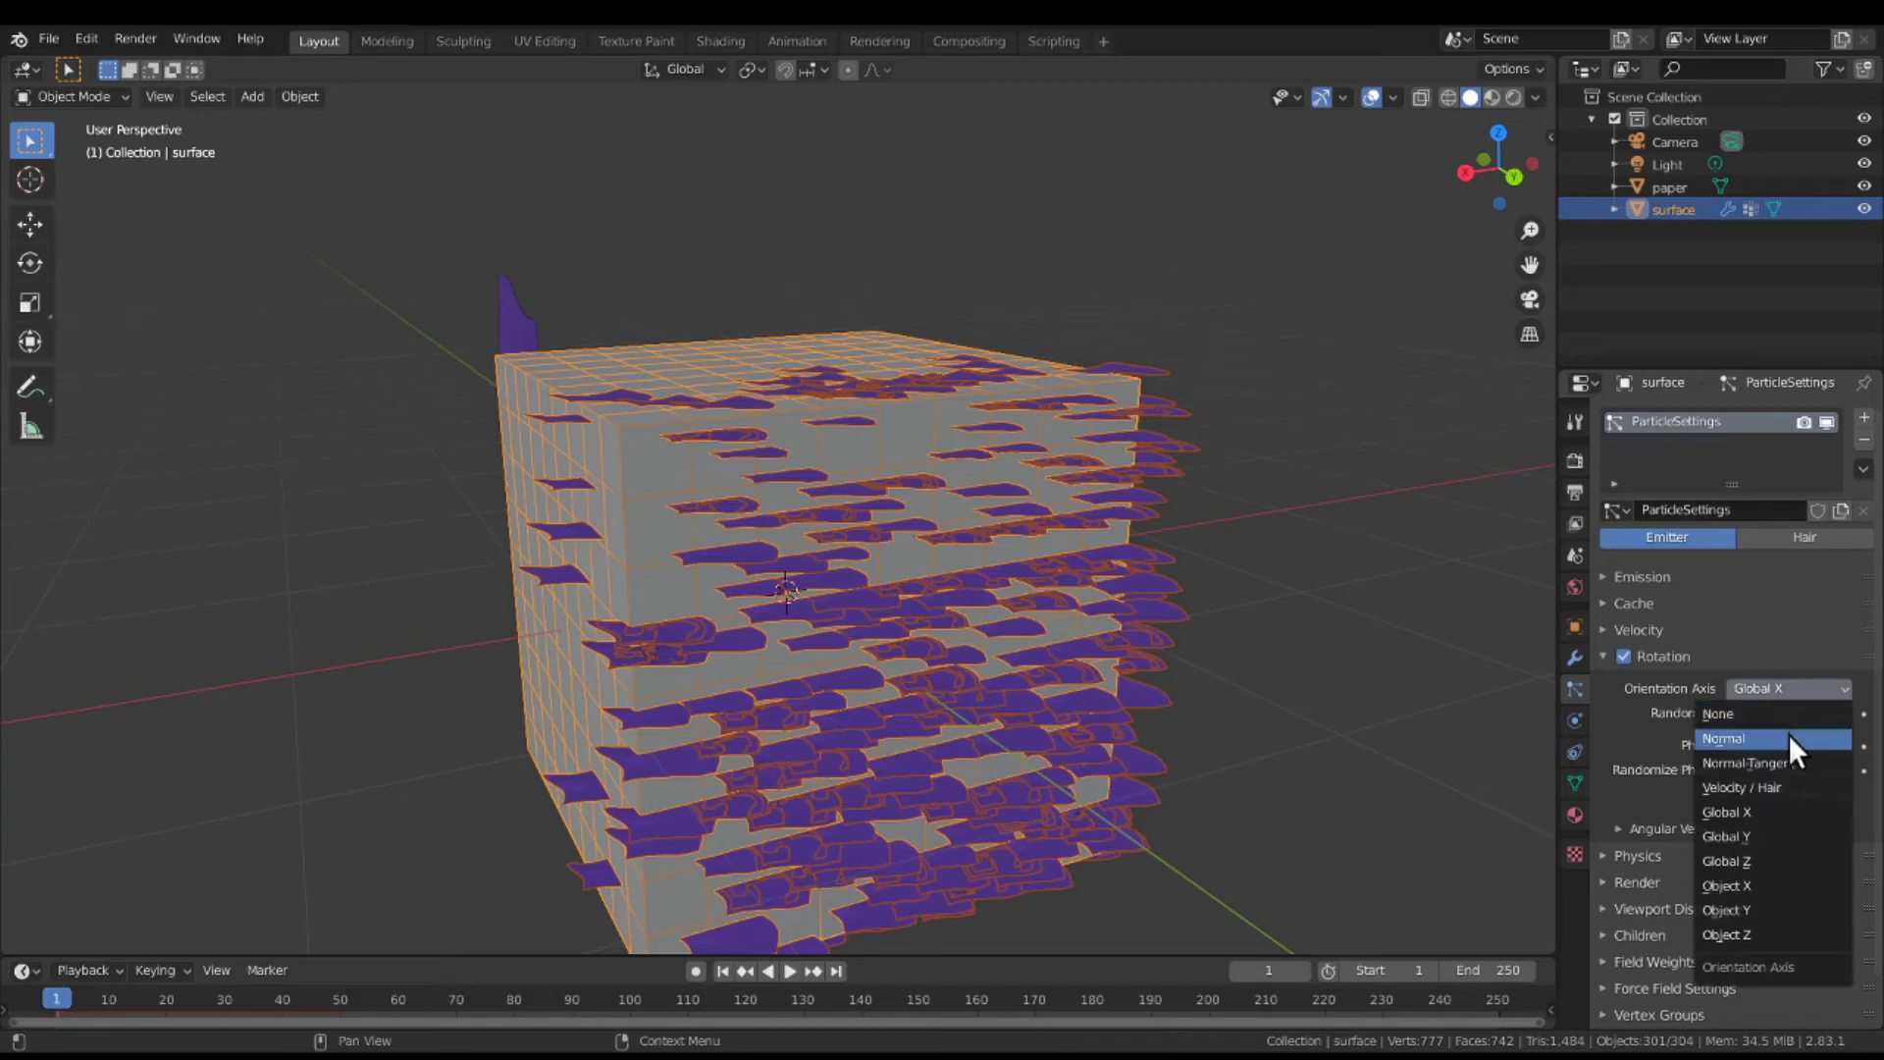
{"action": "left_click", "coordinate": [1789, 736]}
{"action": "left_click", "coordinate": [1786, 685]}
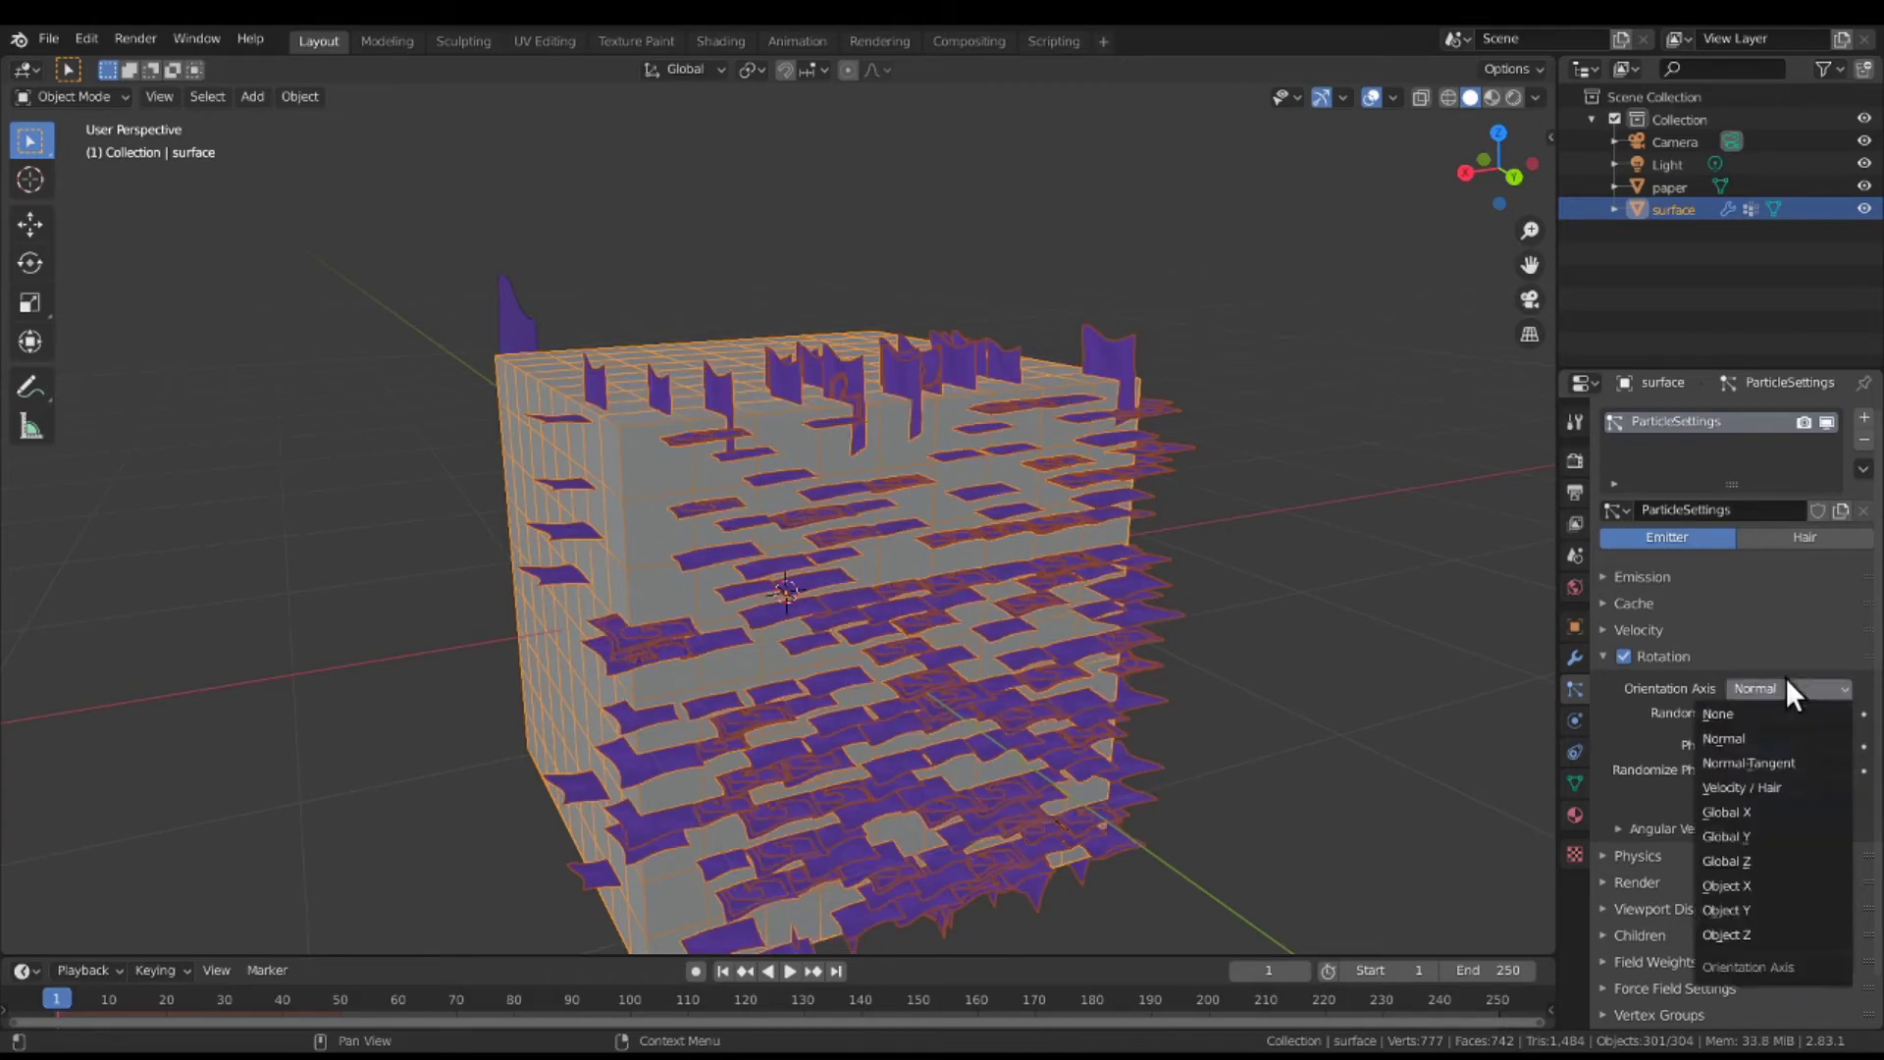
{"action": "left_click", "coordinate": [1799, 805]}
{"action": "mouse_move", "coordinate": [1334, 767]}
{"action": "middle_mouse_down"}
{"action": "mouse_move", "coordinate": [1327, 742]}
{"action": "mouse_move", "coordinate": [1345, 763]}
{"action": "middle_mouse_up"}
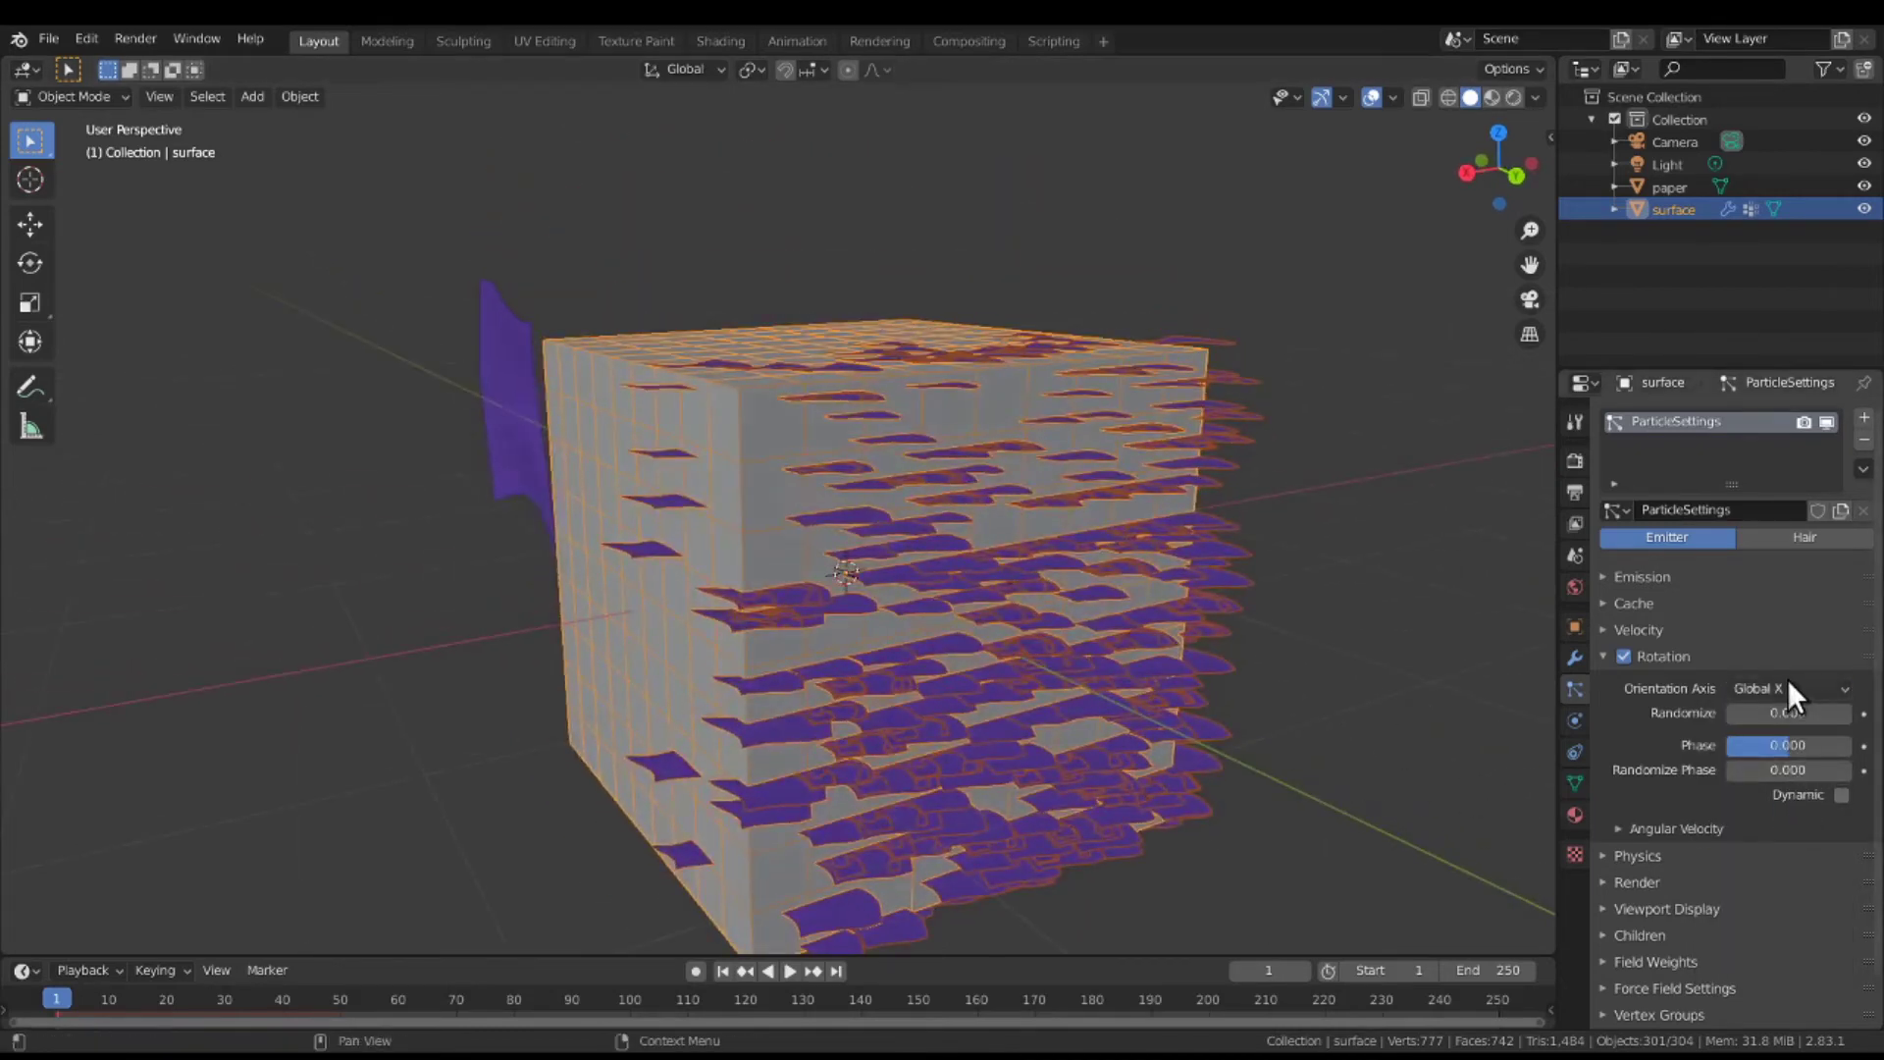
Try a Randomize of about 0.108 on the particle rotation, undo it, and try the None and Normal orientation axes.
{"action": "left_click_drag", "start_coordinate": [1782, 715], "coordinate": [1796, 714]}
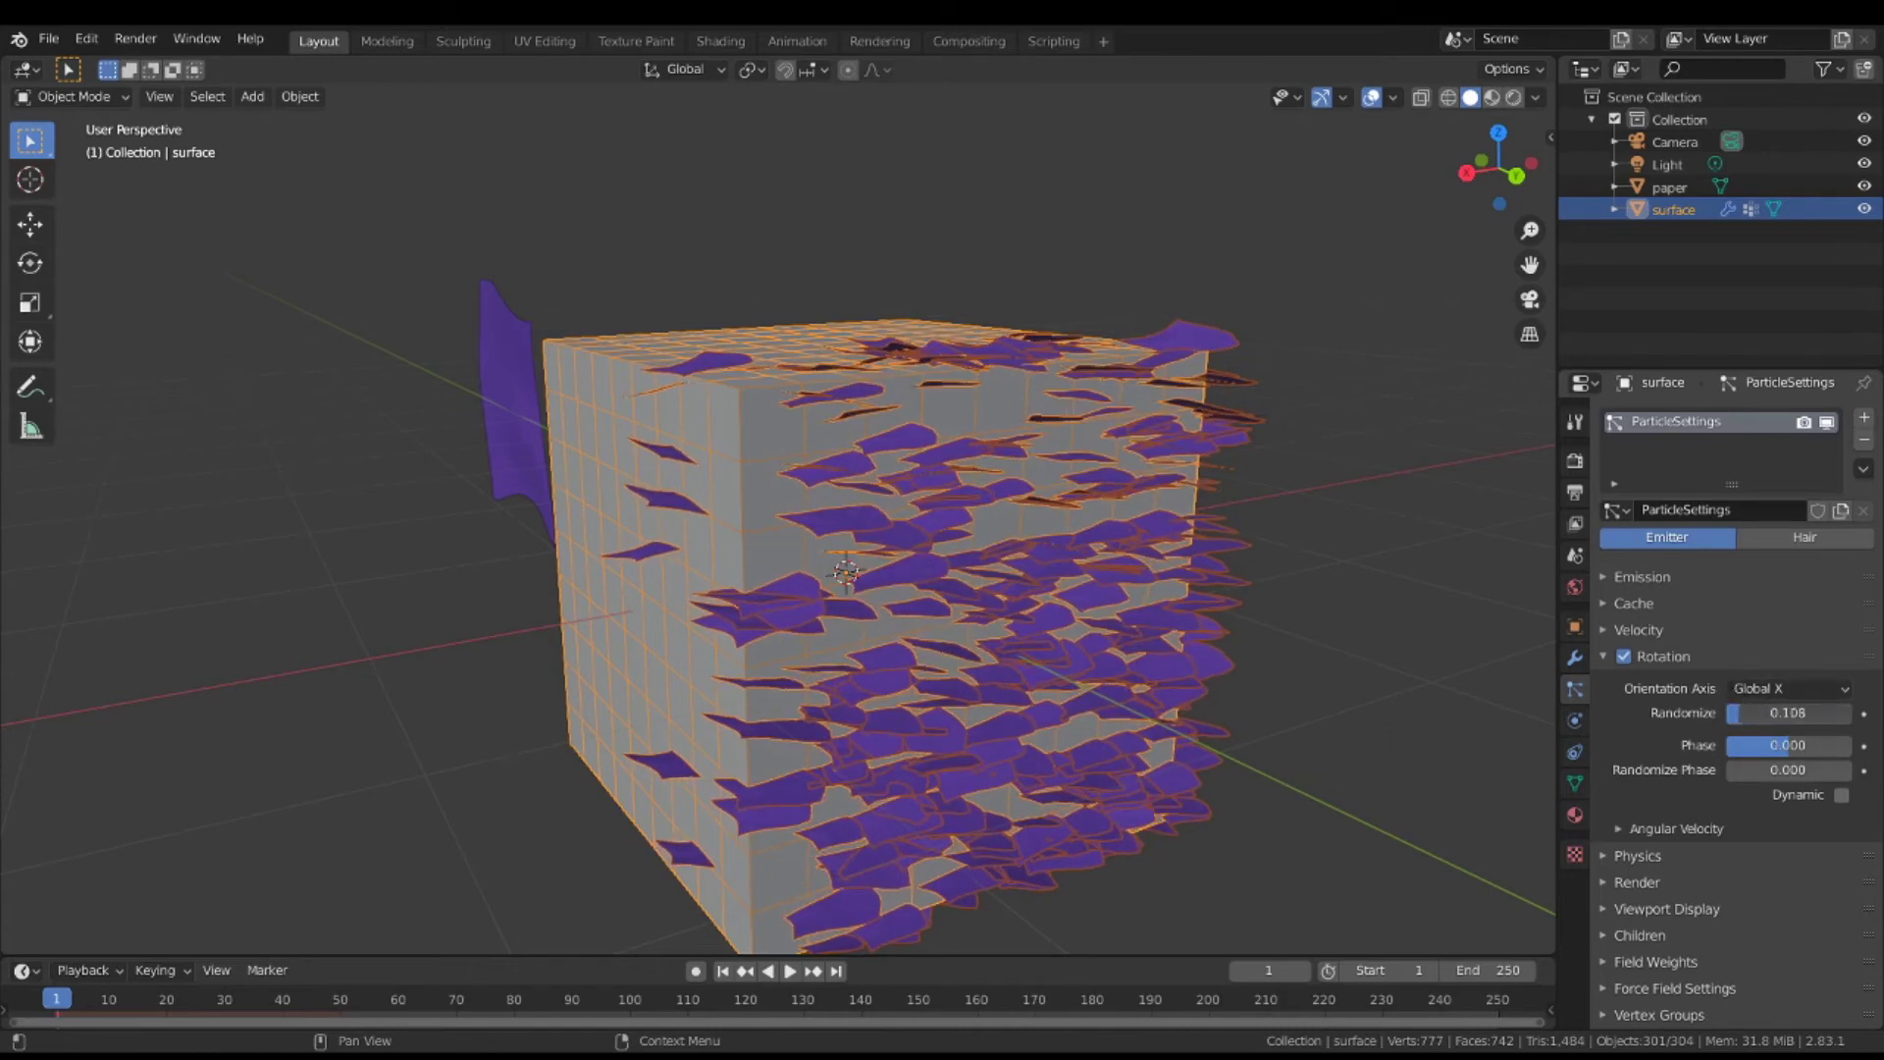
{"action": "left_click", "coordinate": [1767, 687]}
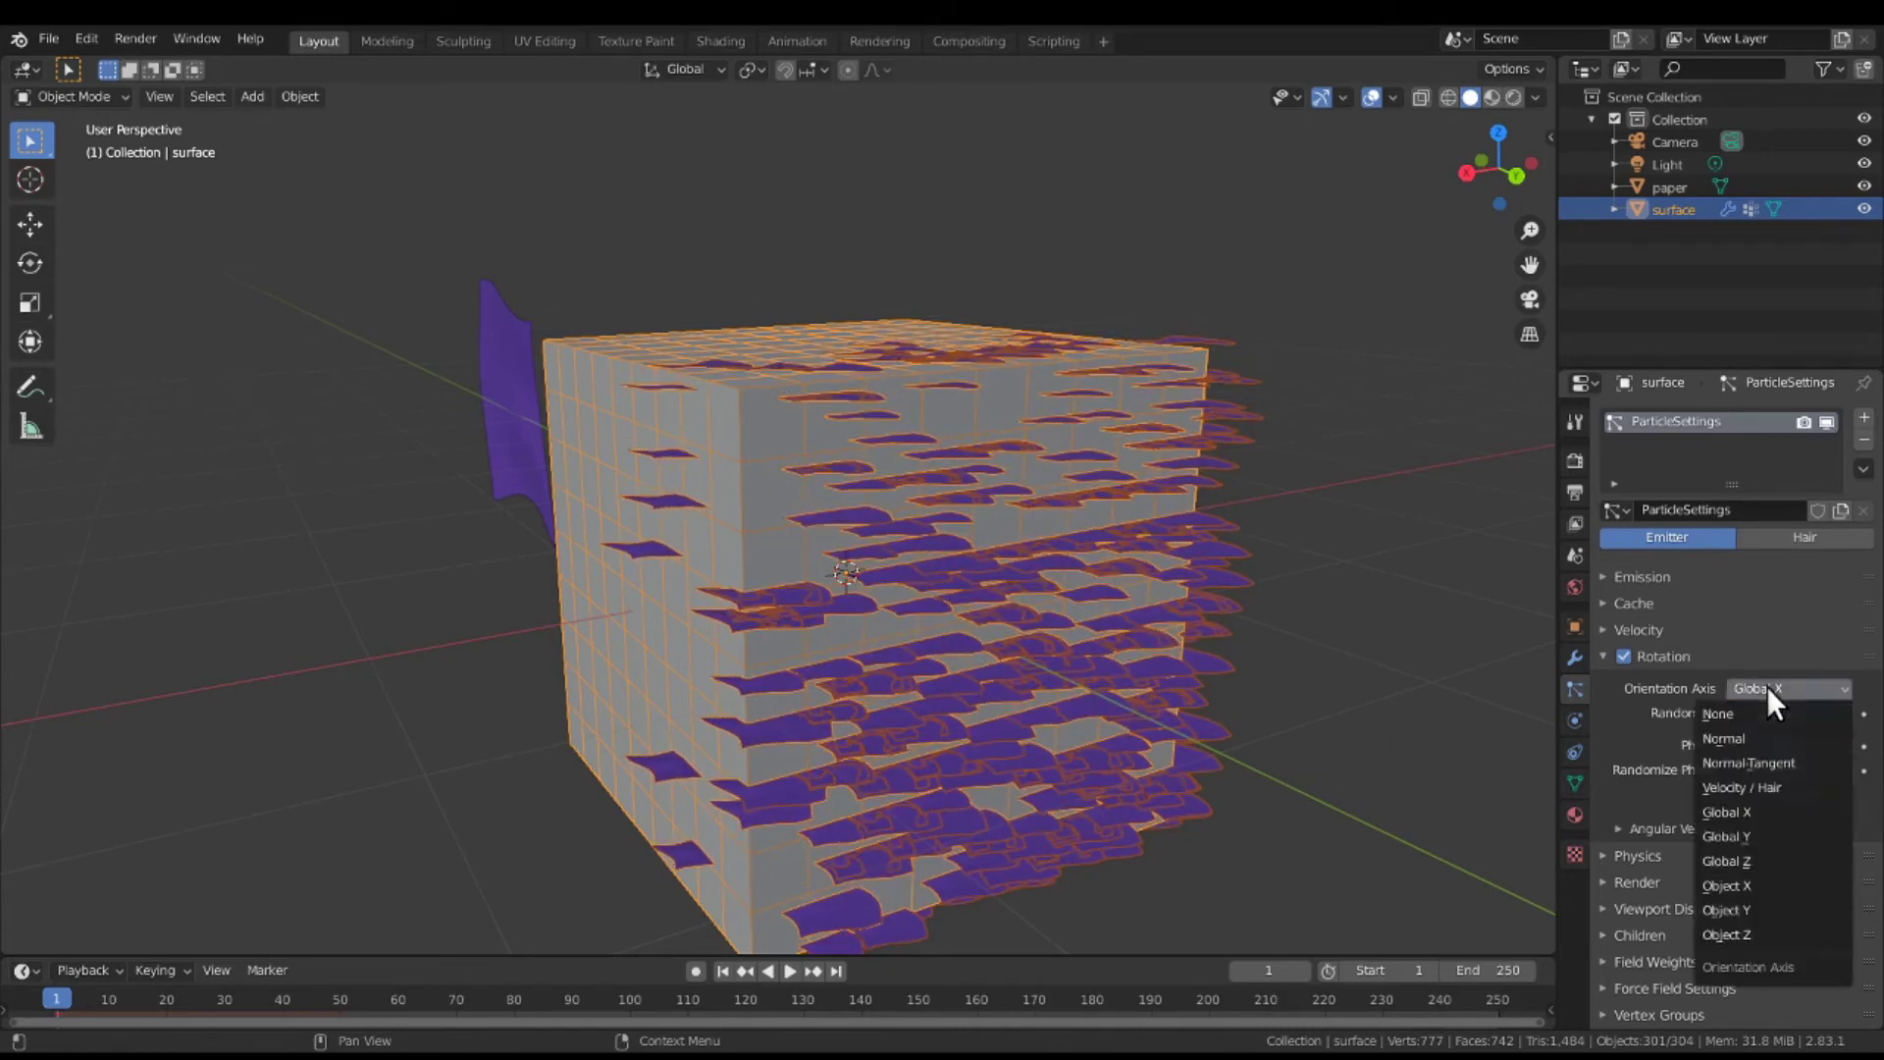
{"action": "left_click", "coordinate": [1768, 718]}
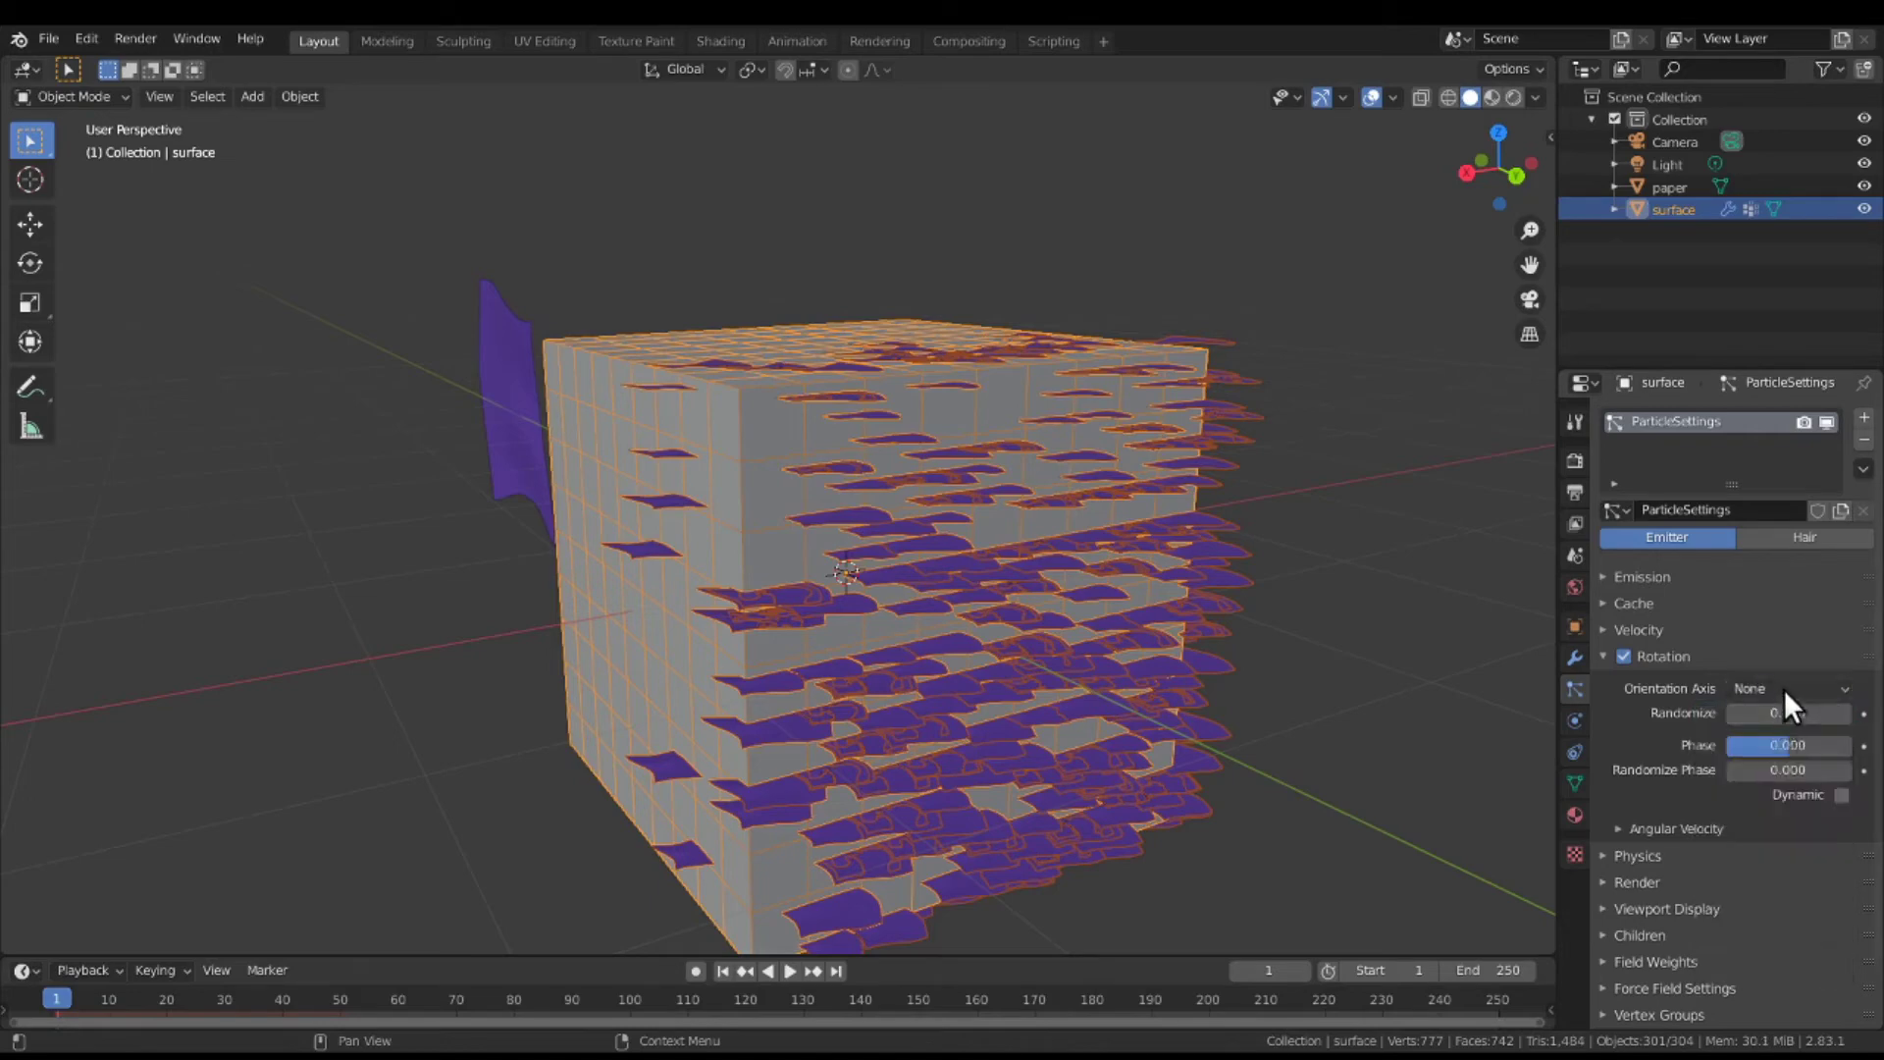
{"action": "left_click", "coordinate": [1784, 689]}
{"action": "left_click", "coordinate": [1785, 739]}
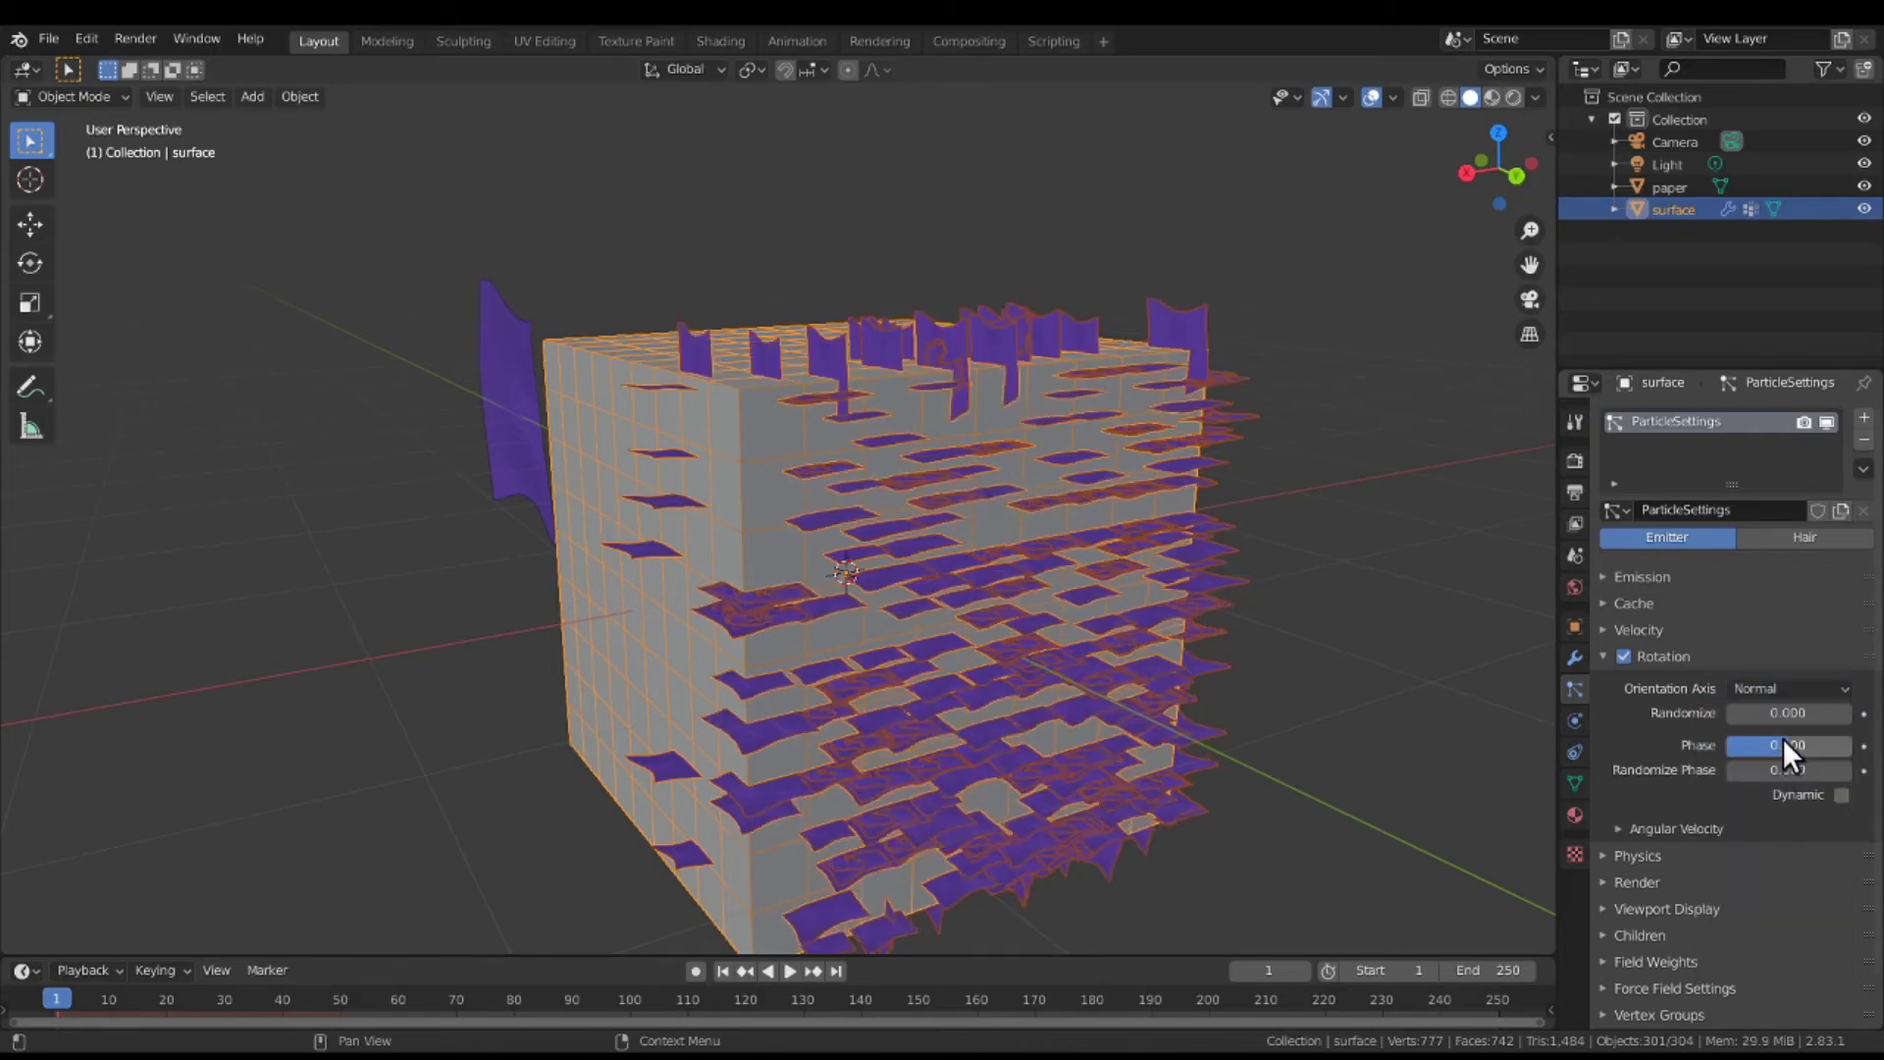
Try the Normal-Tangent orientation axis on the paper particles and return the axis to Global X.
{"action": "left_click", "coordinate": [1798, 685]}
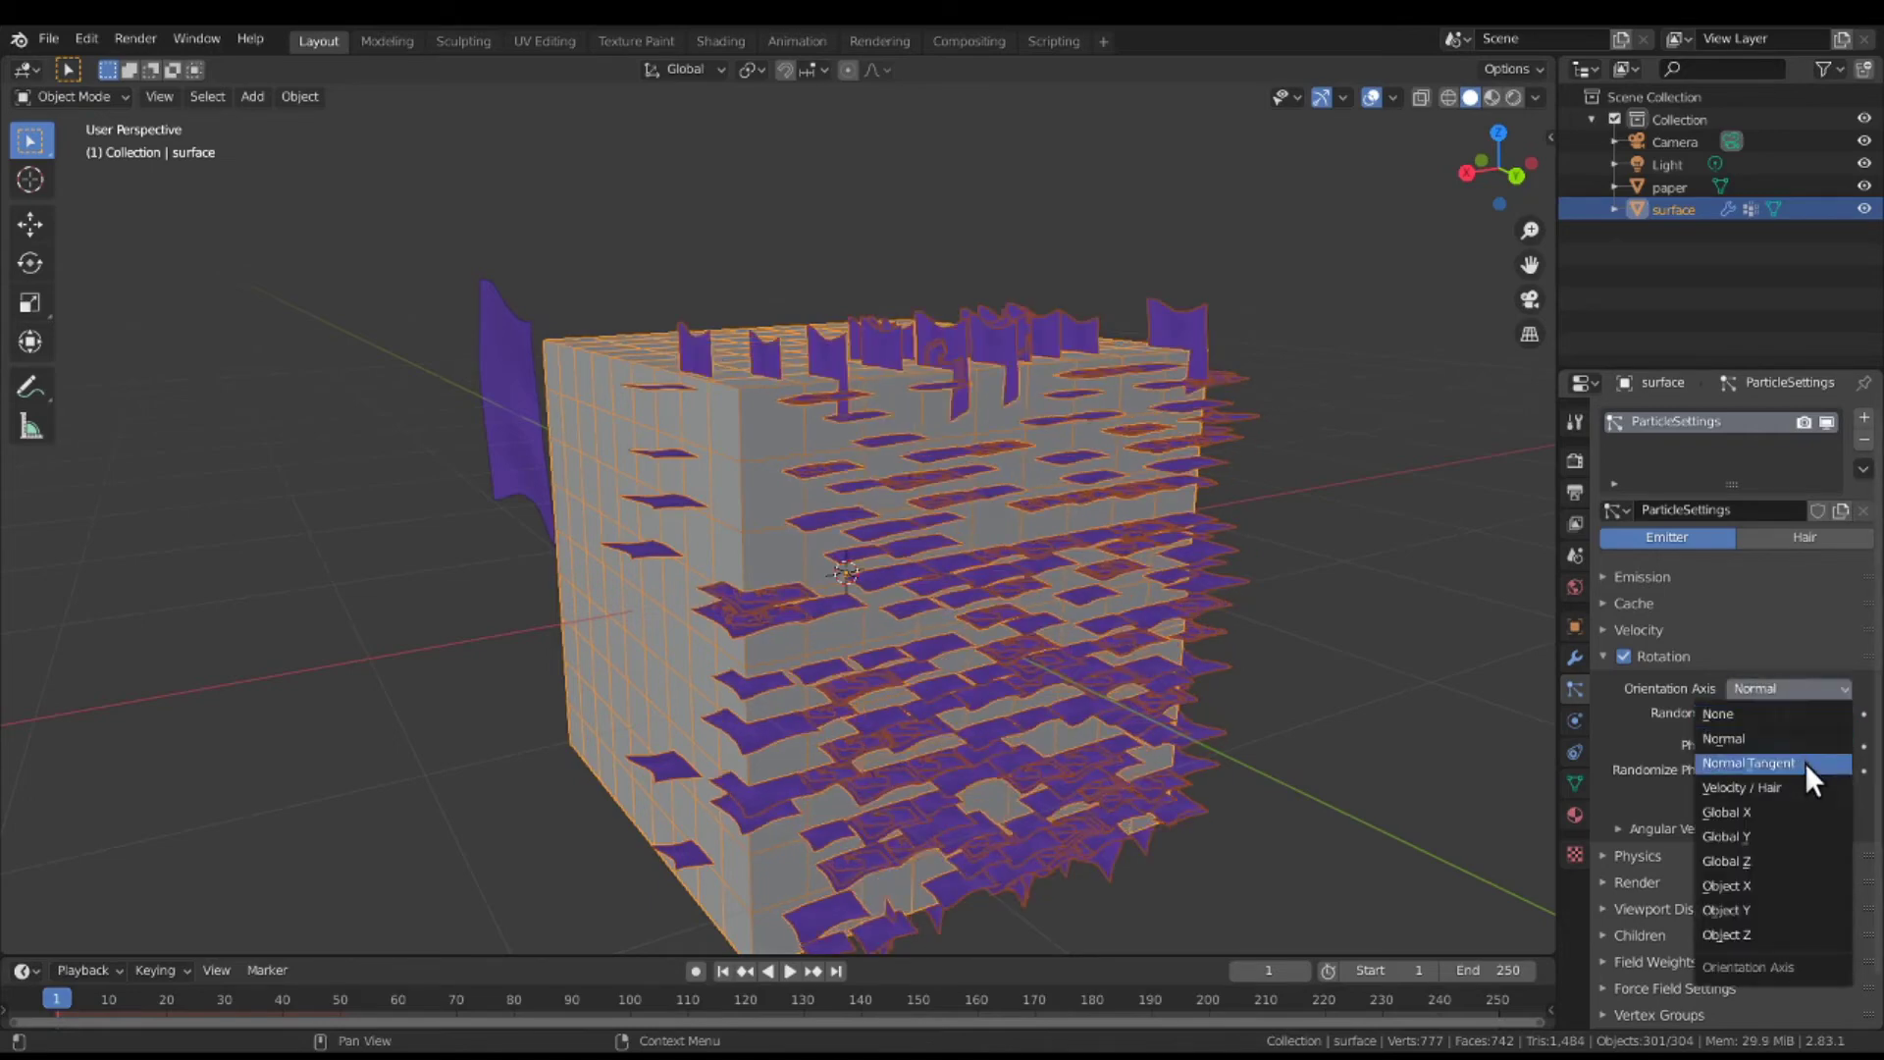
{"action": "left_click", "coordinate": [1805, 763]}
{"action": "left_click", "coordinate": [1799, 693]}
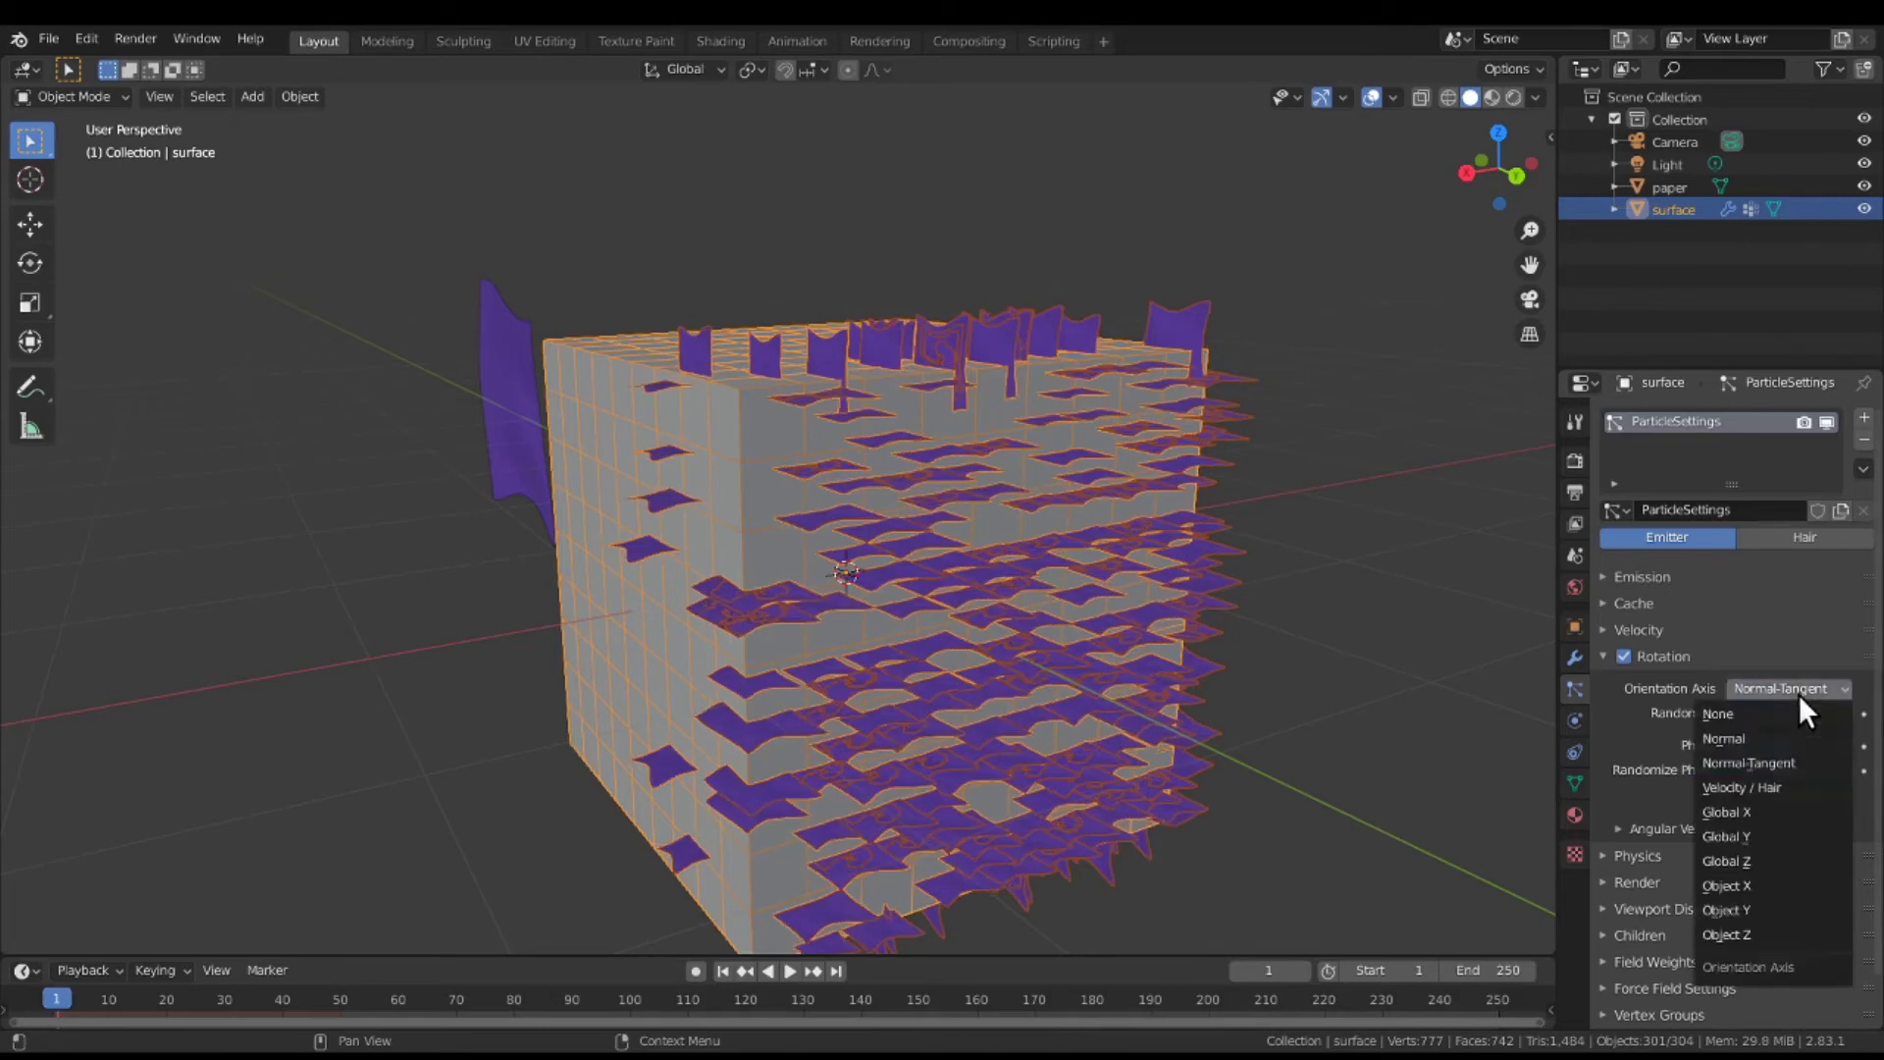
{"action": "left_click", "coordinate": [1803, 811]}
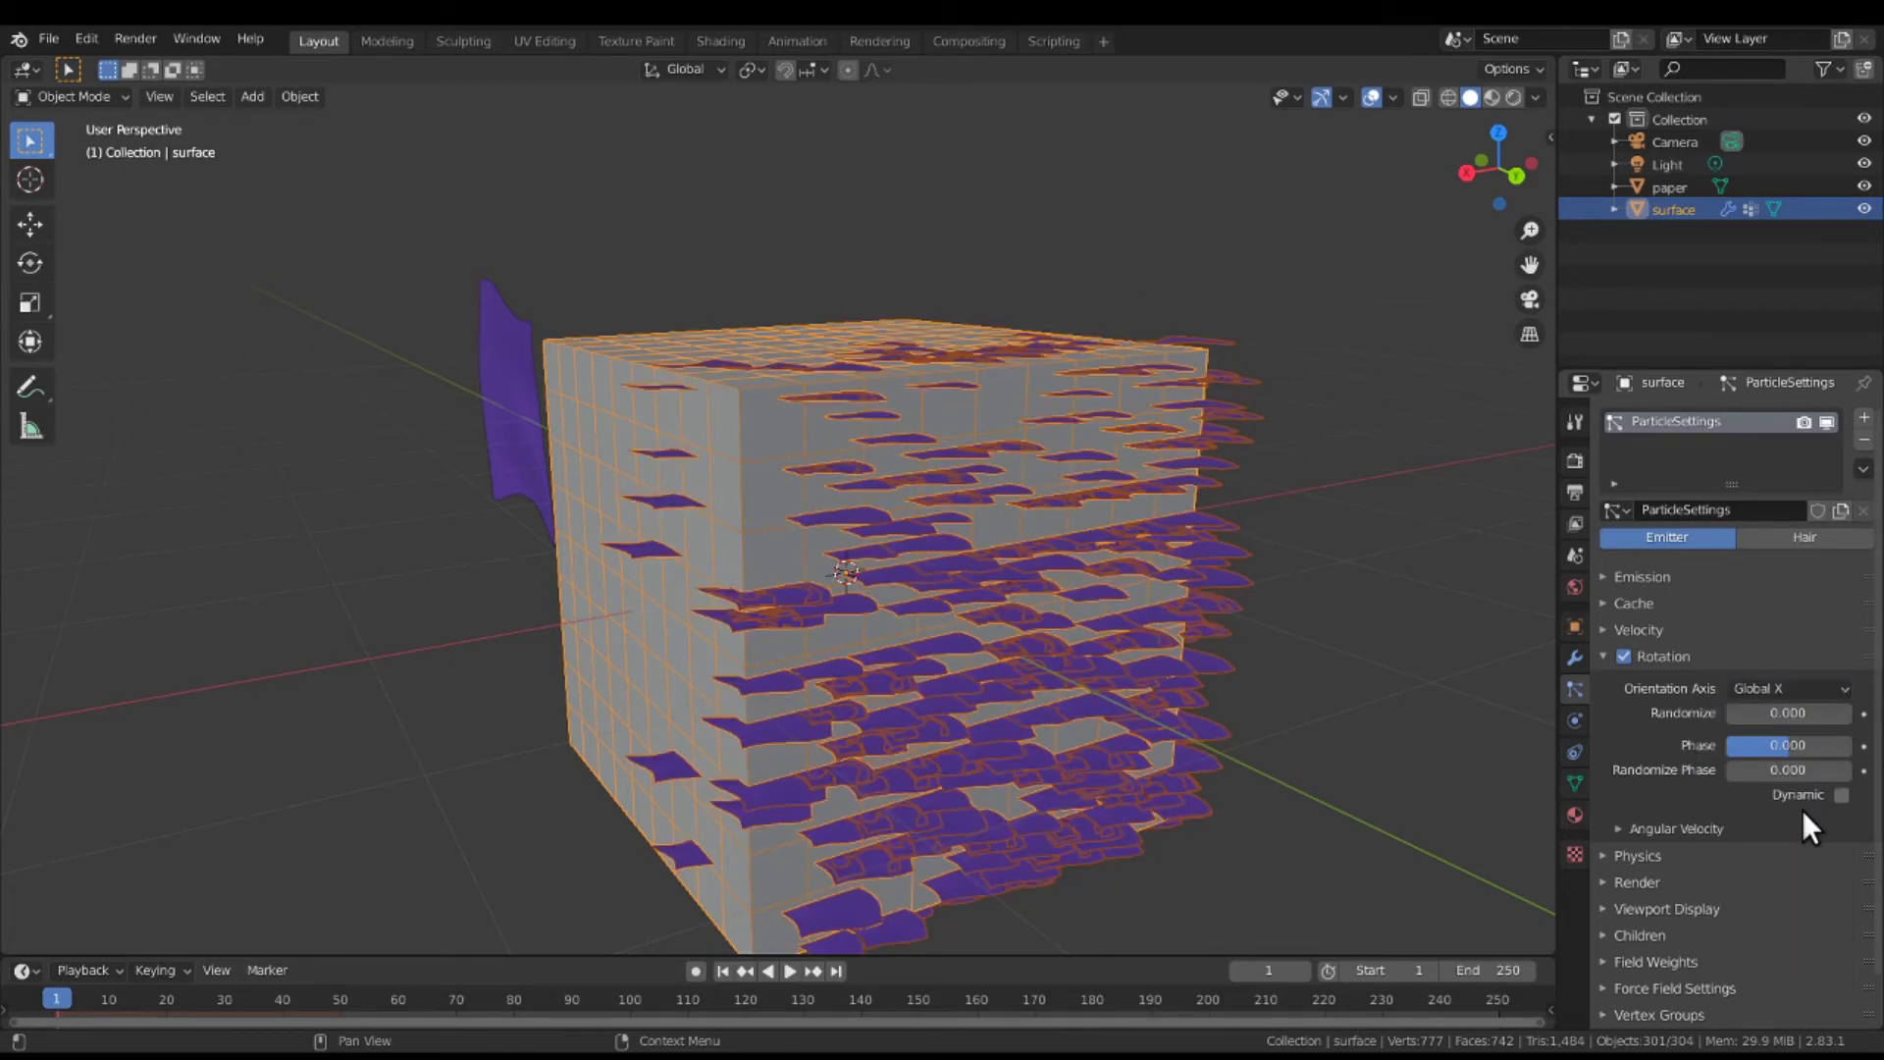
Try rotating the source paper plane, cancel the rotation and reselect the surface cube.
{"action": "left_click", "coordinate": [499, 406]}
{"action": "key", "text": "r"}
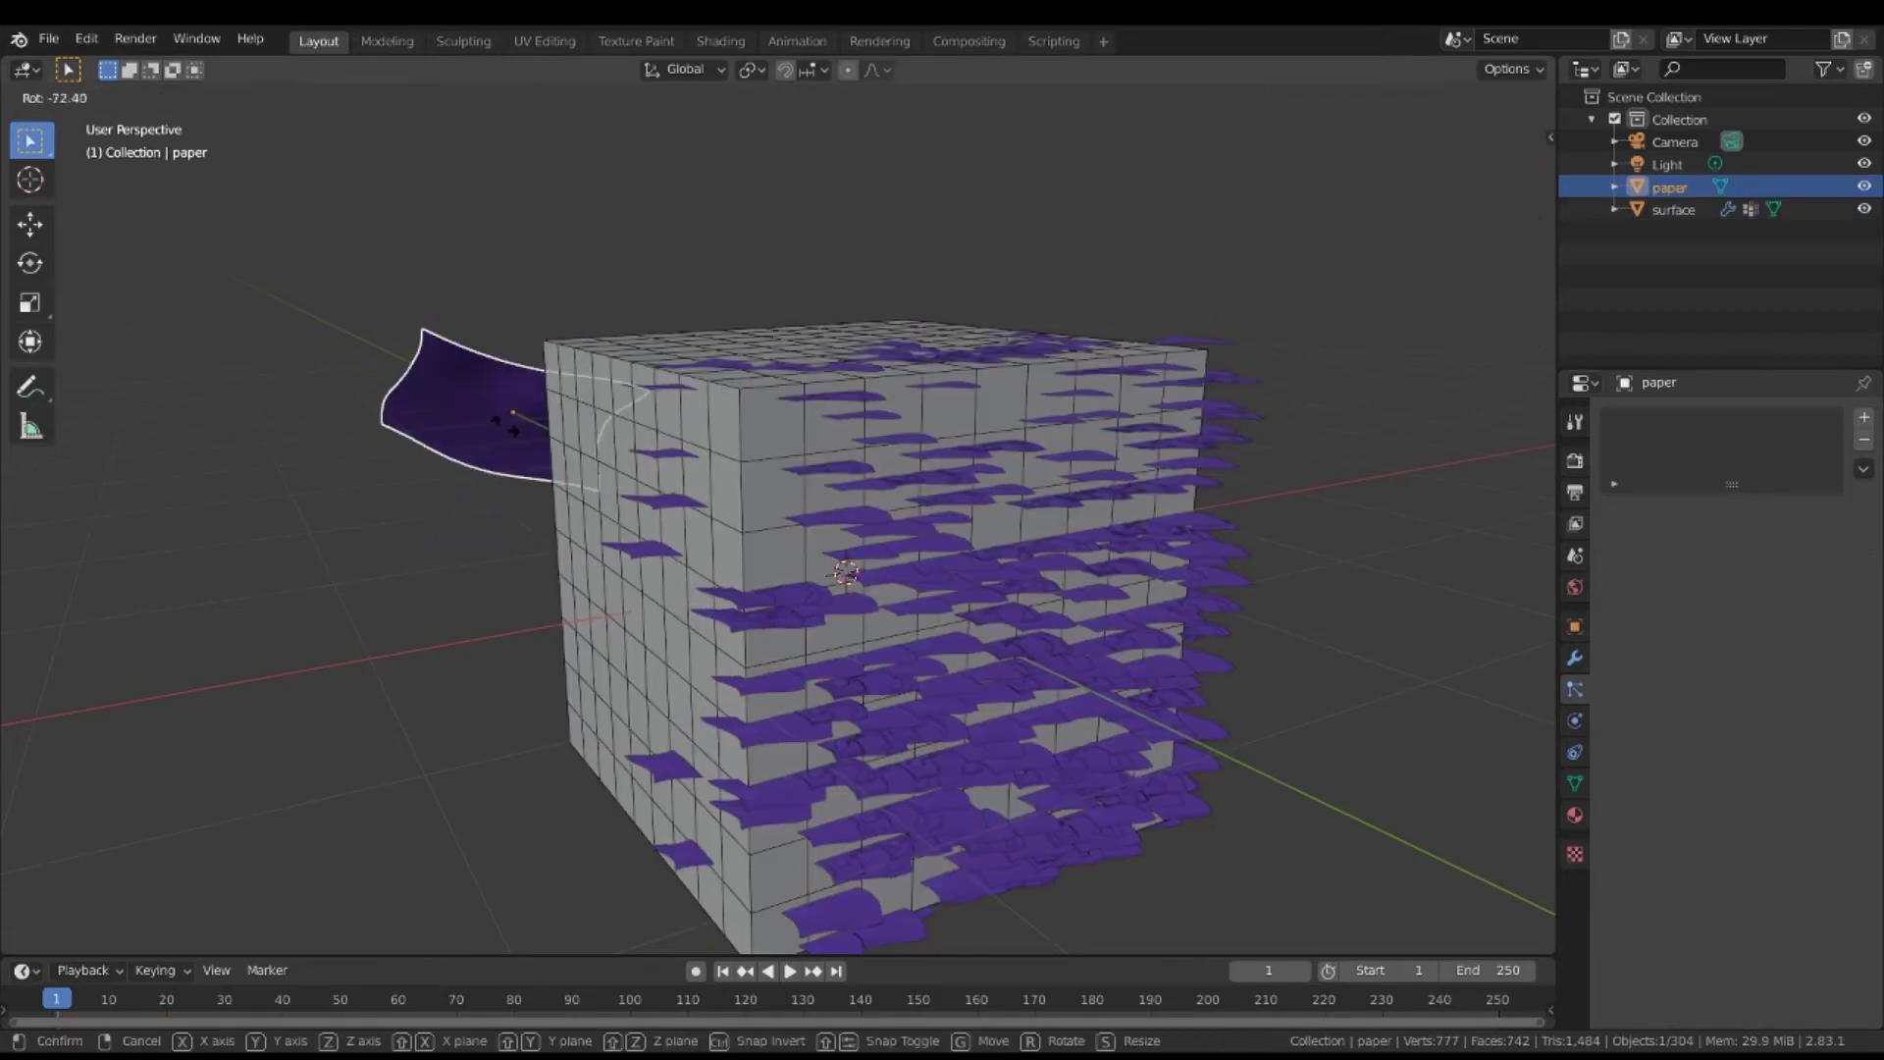
{"action": "left_click", "coordinate": [503, 426]}
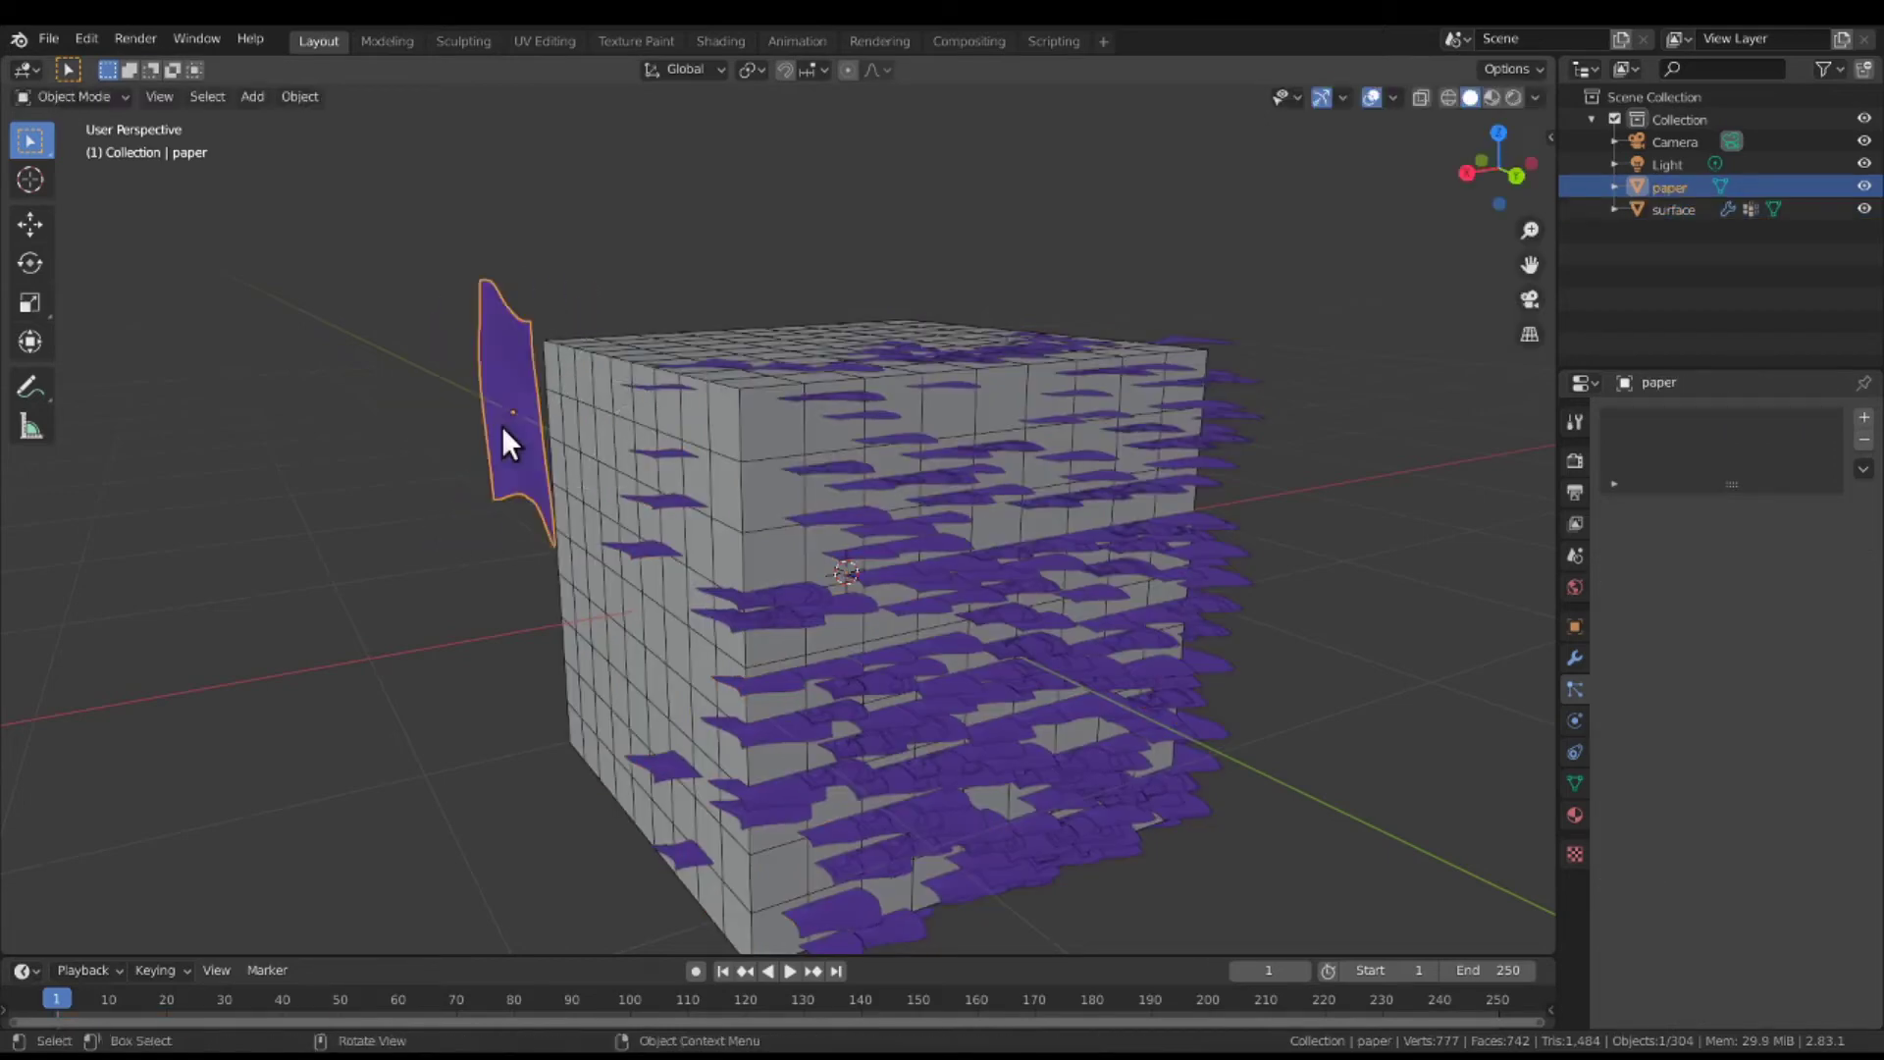
{"action": "left_click", "coordinate": [917, 476]}
Try the Global Y orientation axis on the surface cube's particles and set the axis to Global Z.
{"action": "left_click", "coordinate": [1798, 687]}
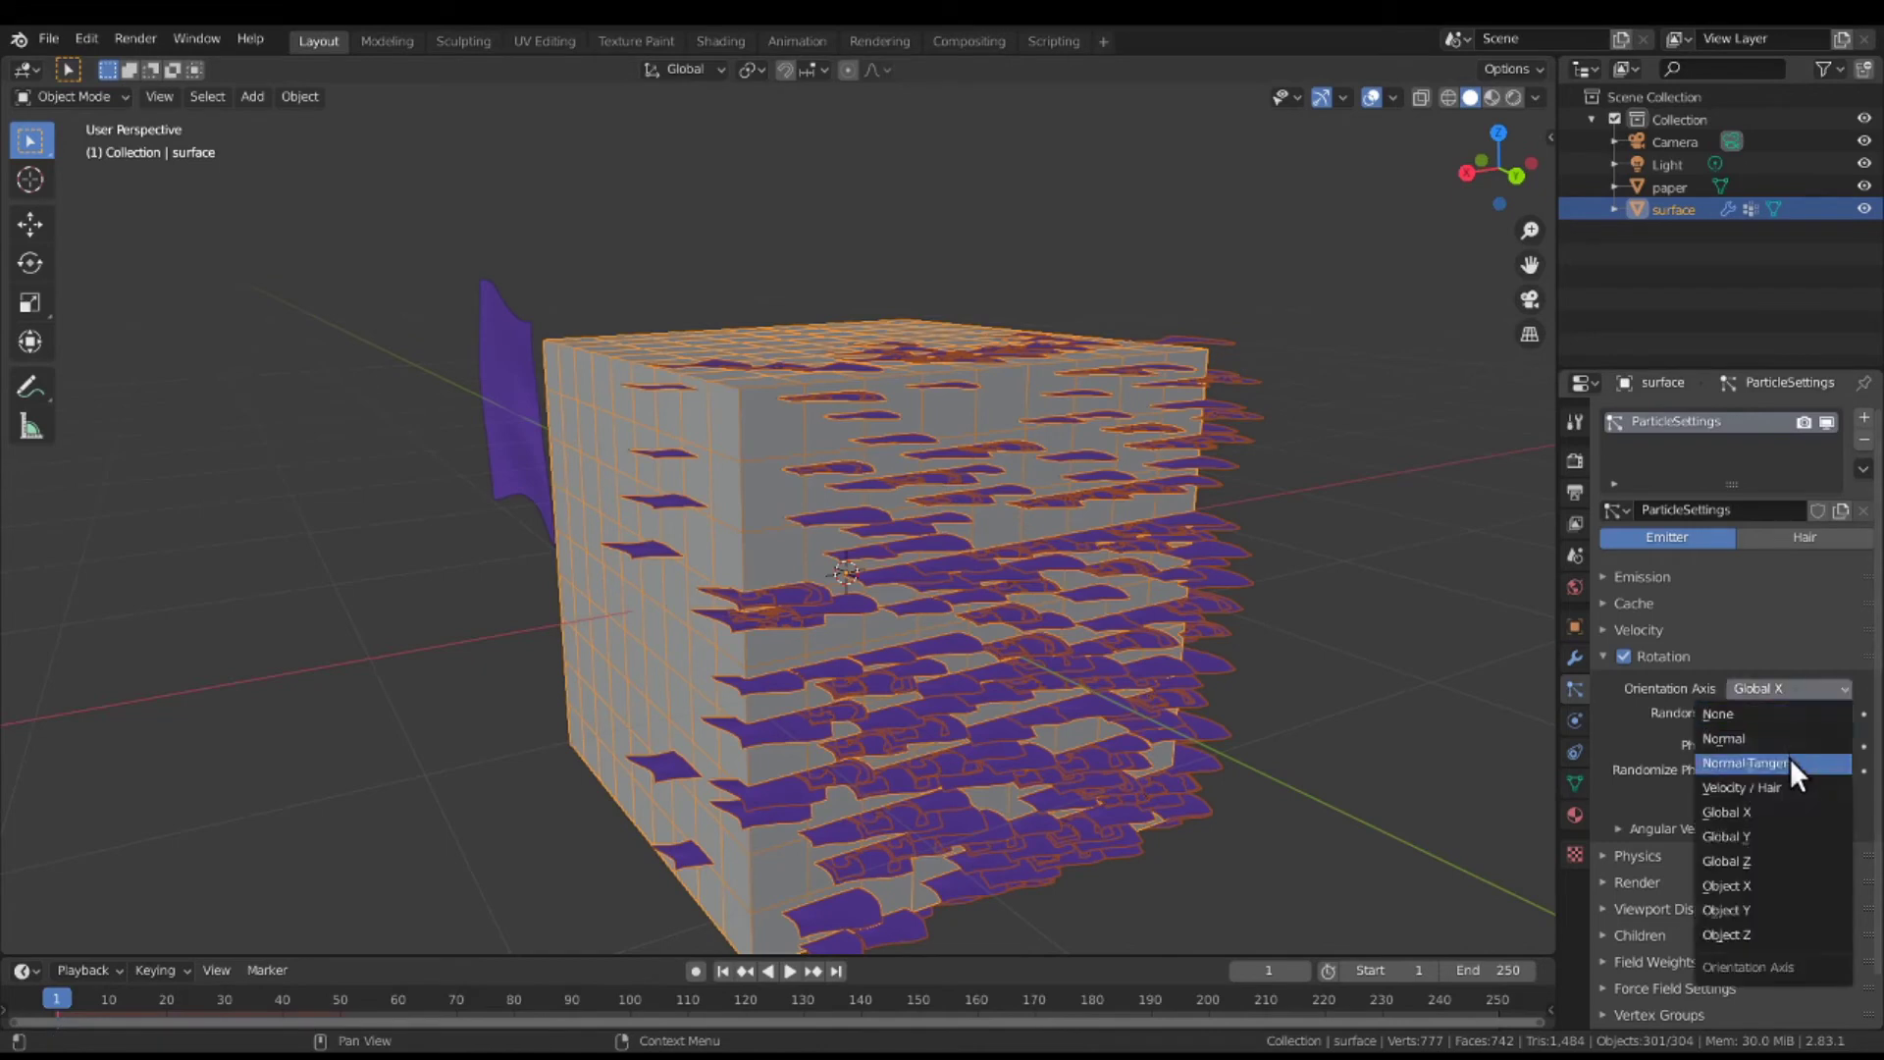
{"action": "left_click", "coordinate": [1787, 830]}
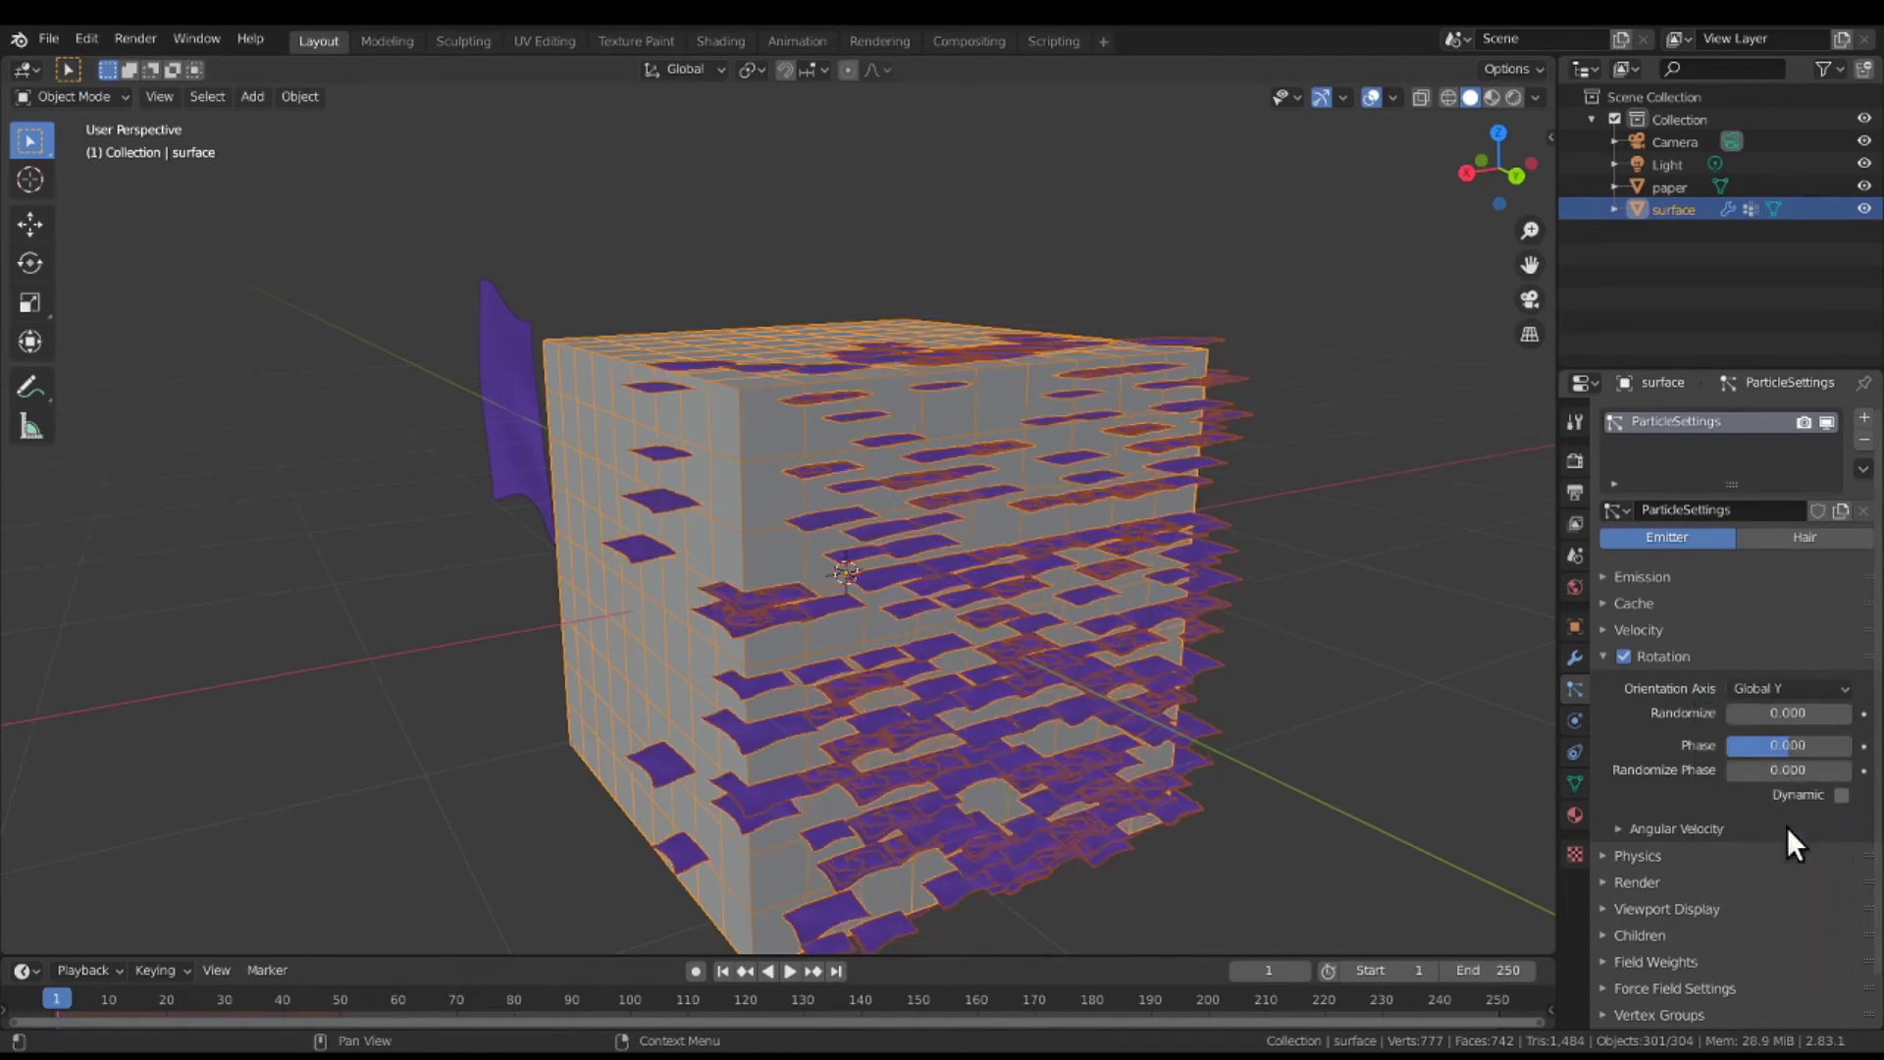
{"action": "left_click", "coordinate": [1781, 691]}
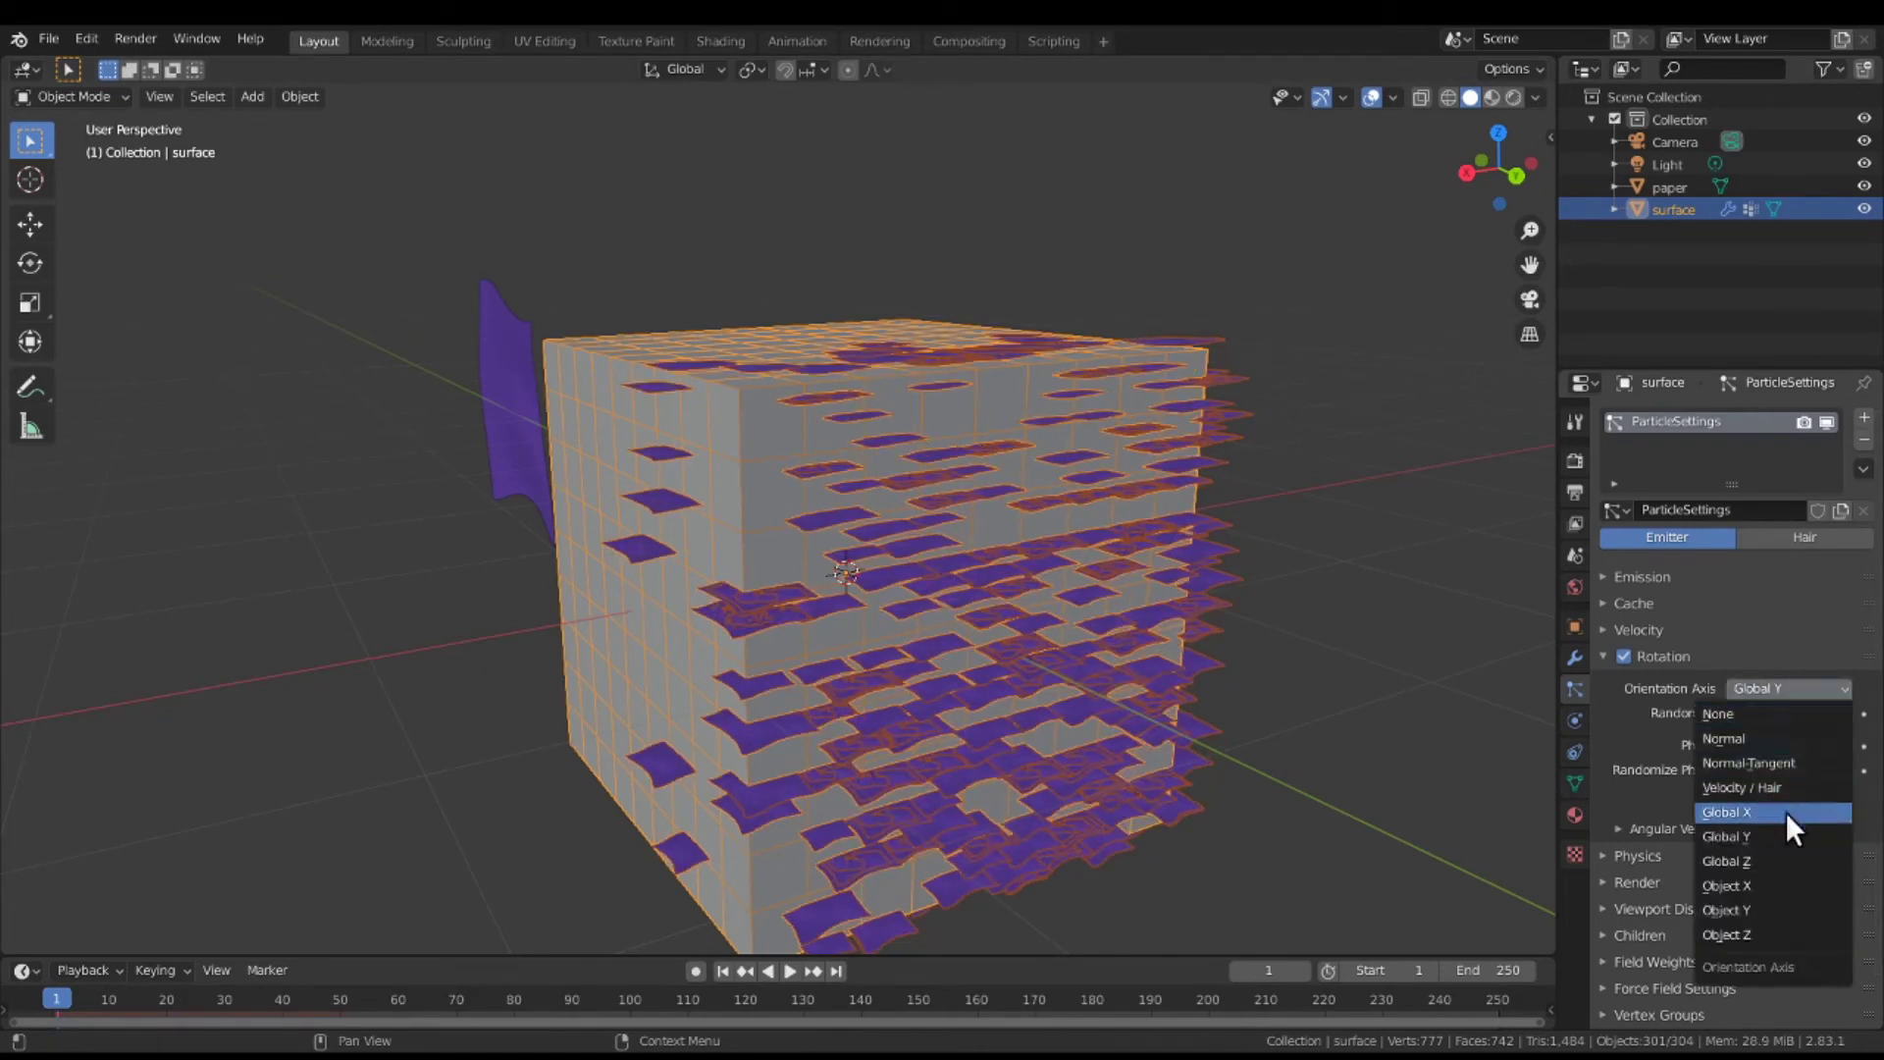
{"action": "left_click", "coordinate": [1786, 860]}
{"action": "mouse_move", "coordinate": [1340, 685]}
{"action": "middle_mouse_down"}
{"action": "mouse_move", "coordinate": [1270, 674]}
{"action": "mouse_move", "coordinate": [1333, 674]}
{"action": "middle_mouse_up"}
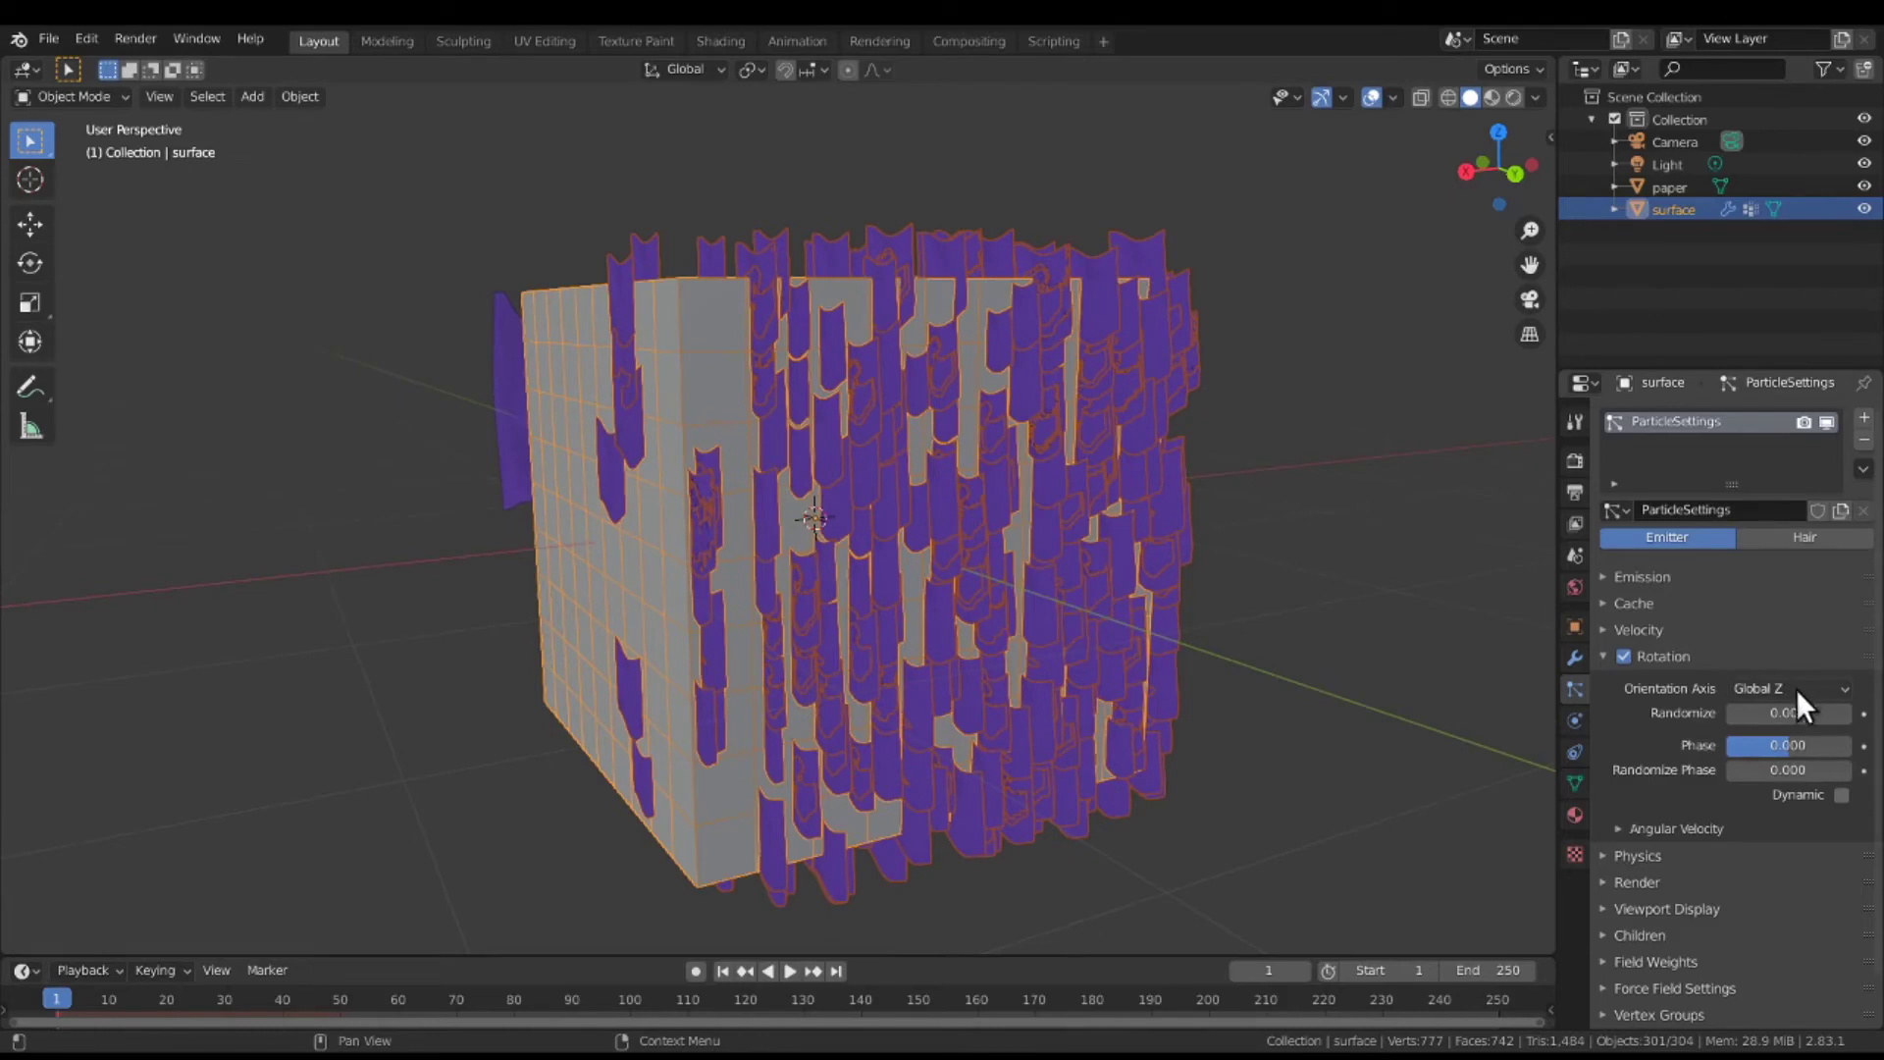
Set the particle rotation Phase to about -0.538 and inspect the papers around the cube.
{"action": "left_click_drag", "start_coordinate": [1788, 745], "coordinate": [1753, 745]}
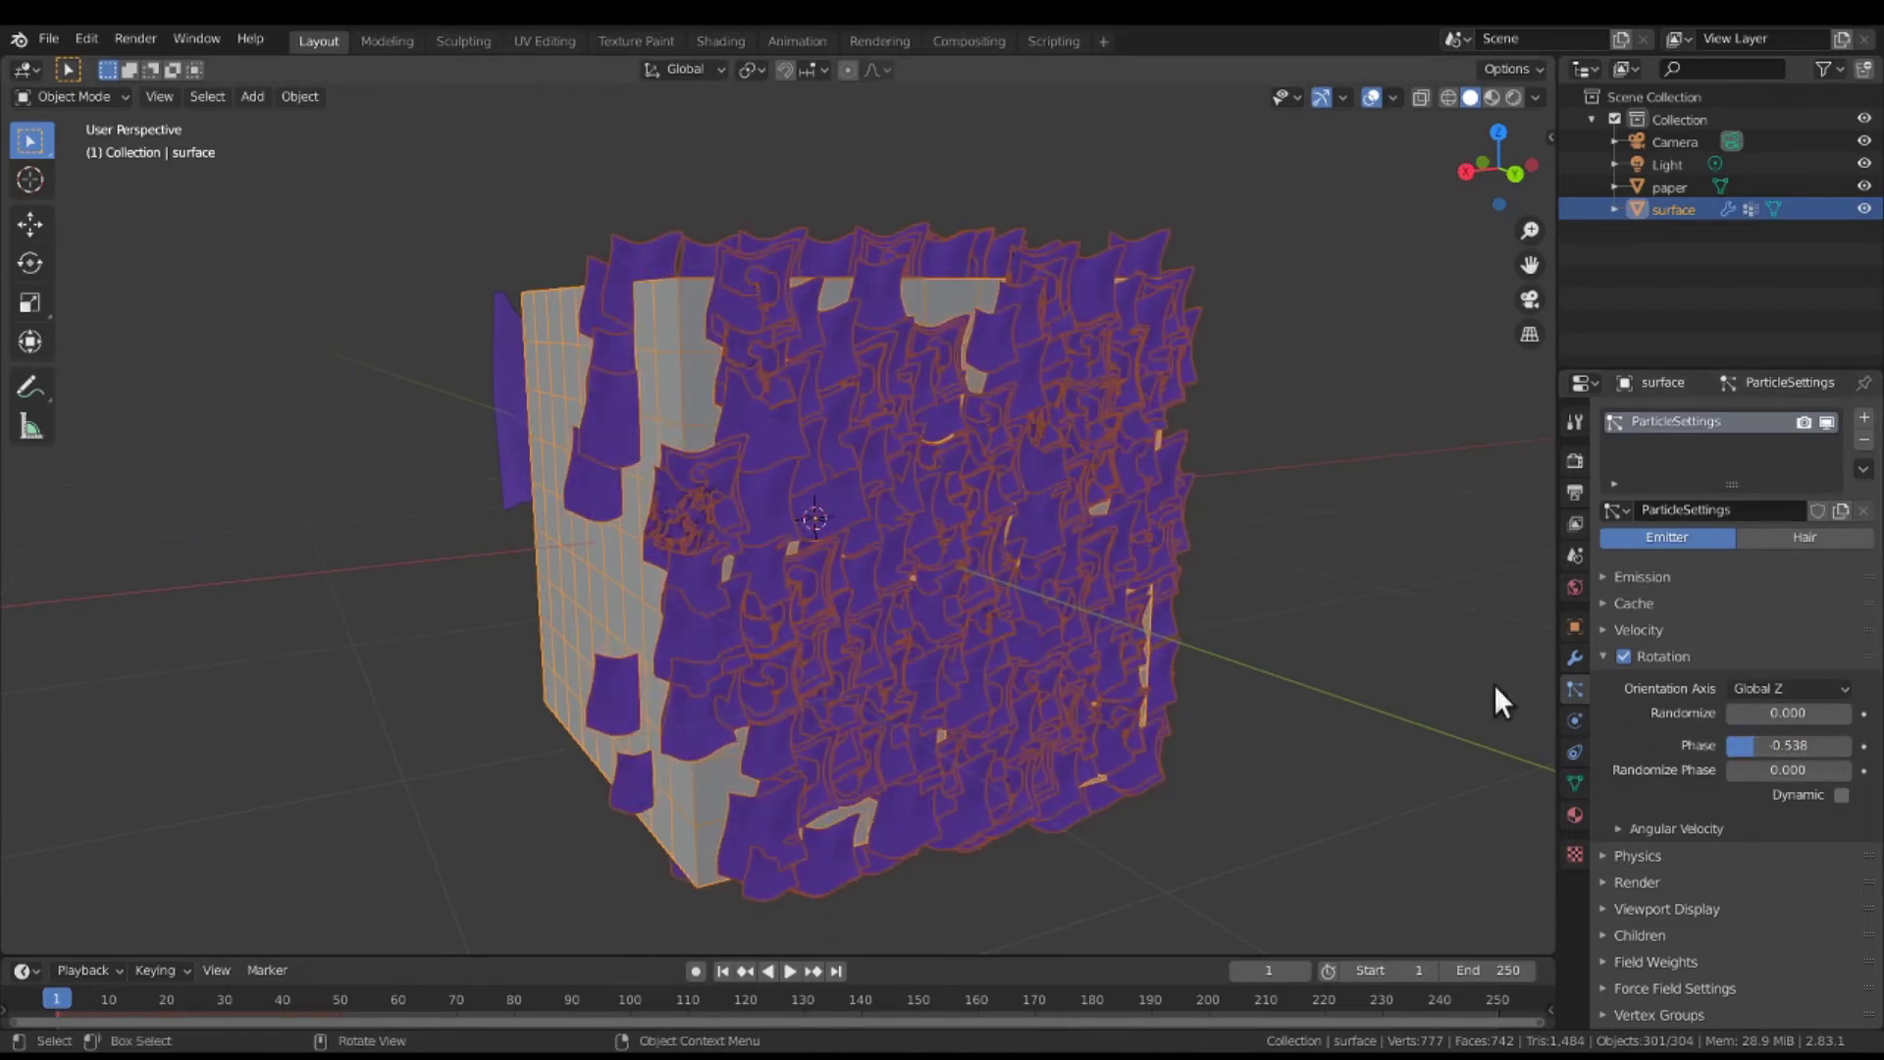
{"action": "middle_click_drag", "start_coordinate": [1493, 683], "coordinate": [1456, 681]}
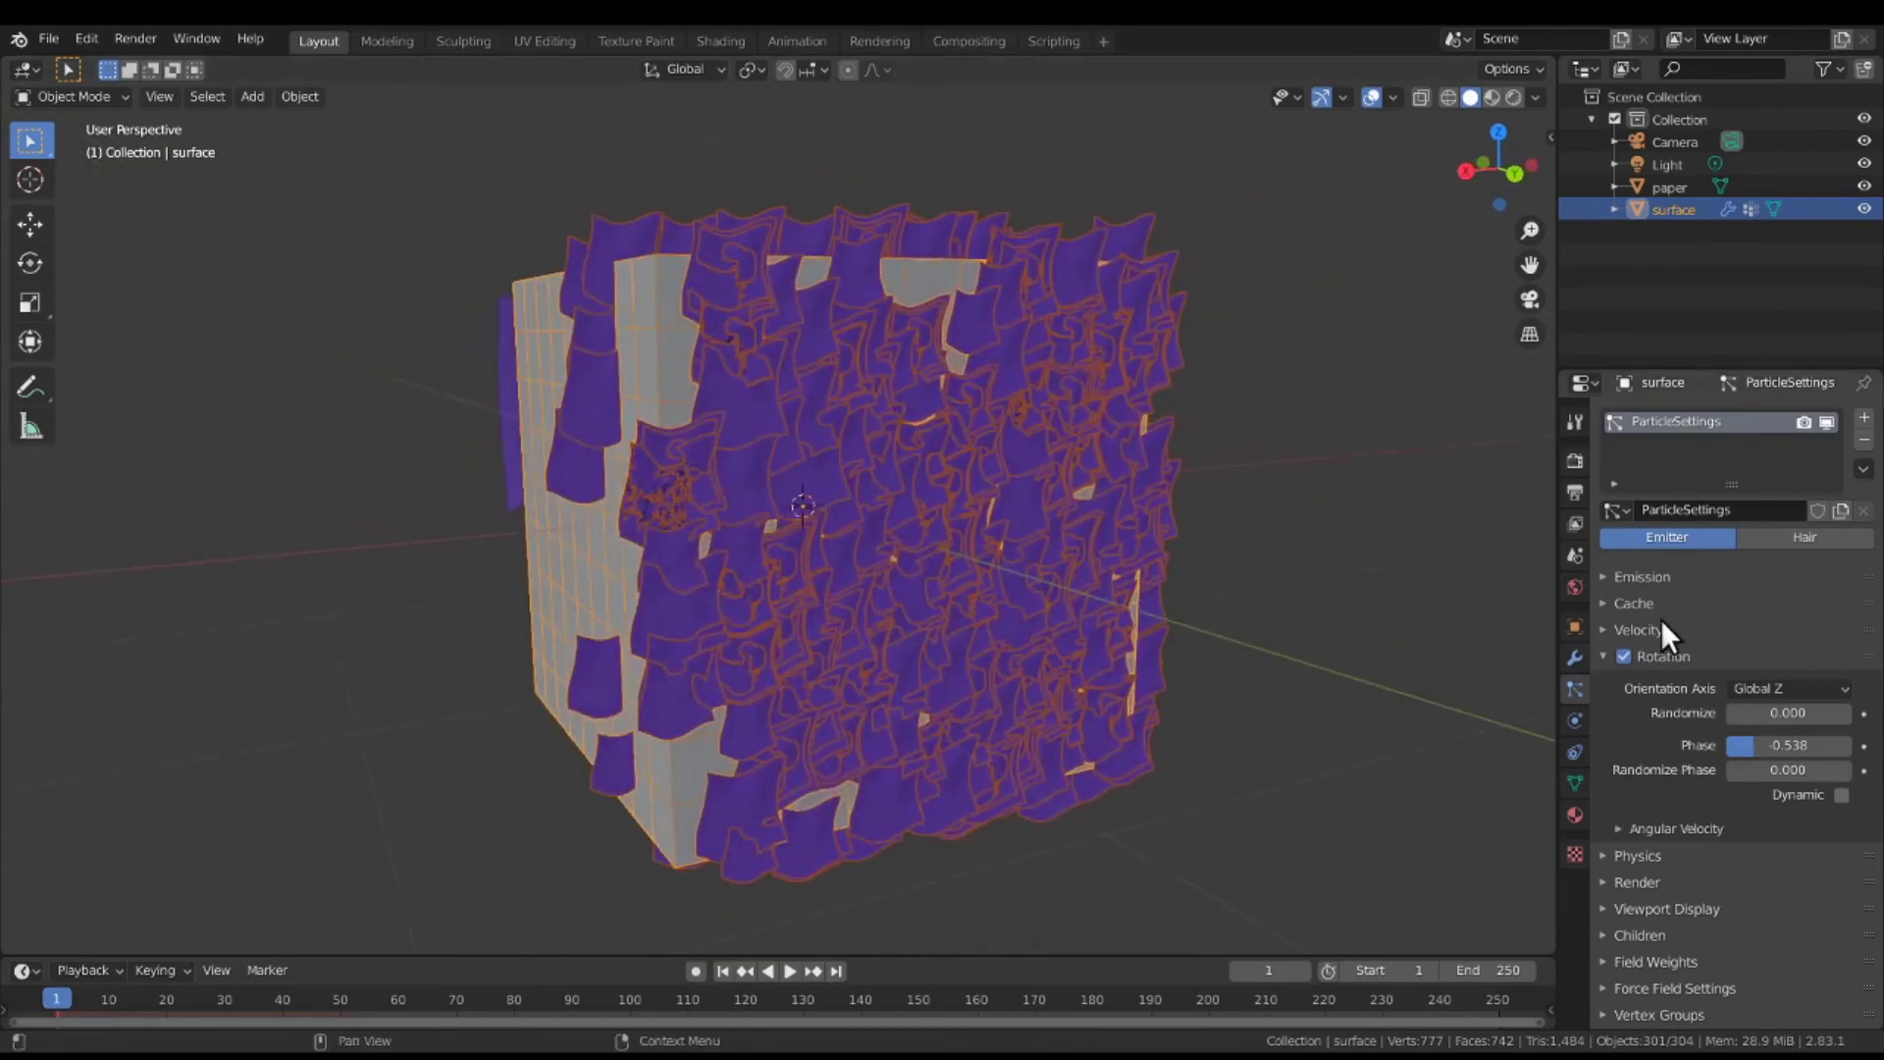
{"action": "middle_click_drag", "start_coordinate": [1191, 538], "coordinate": [1201, 552]}
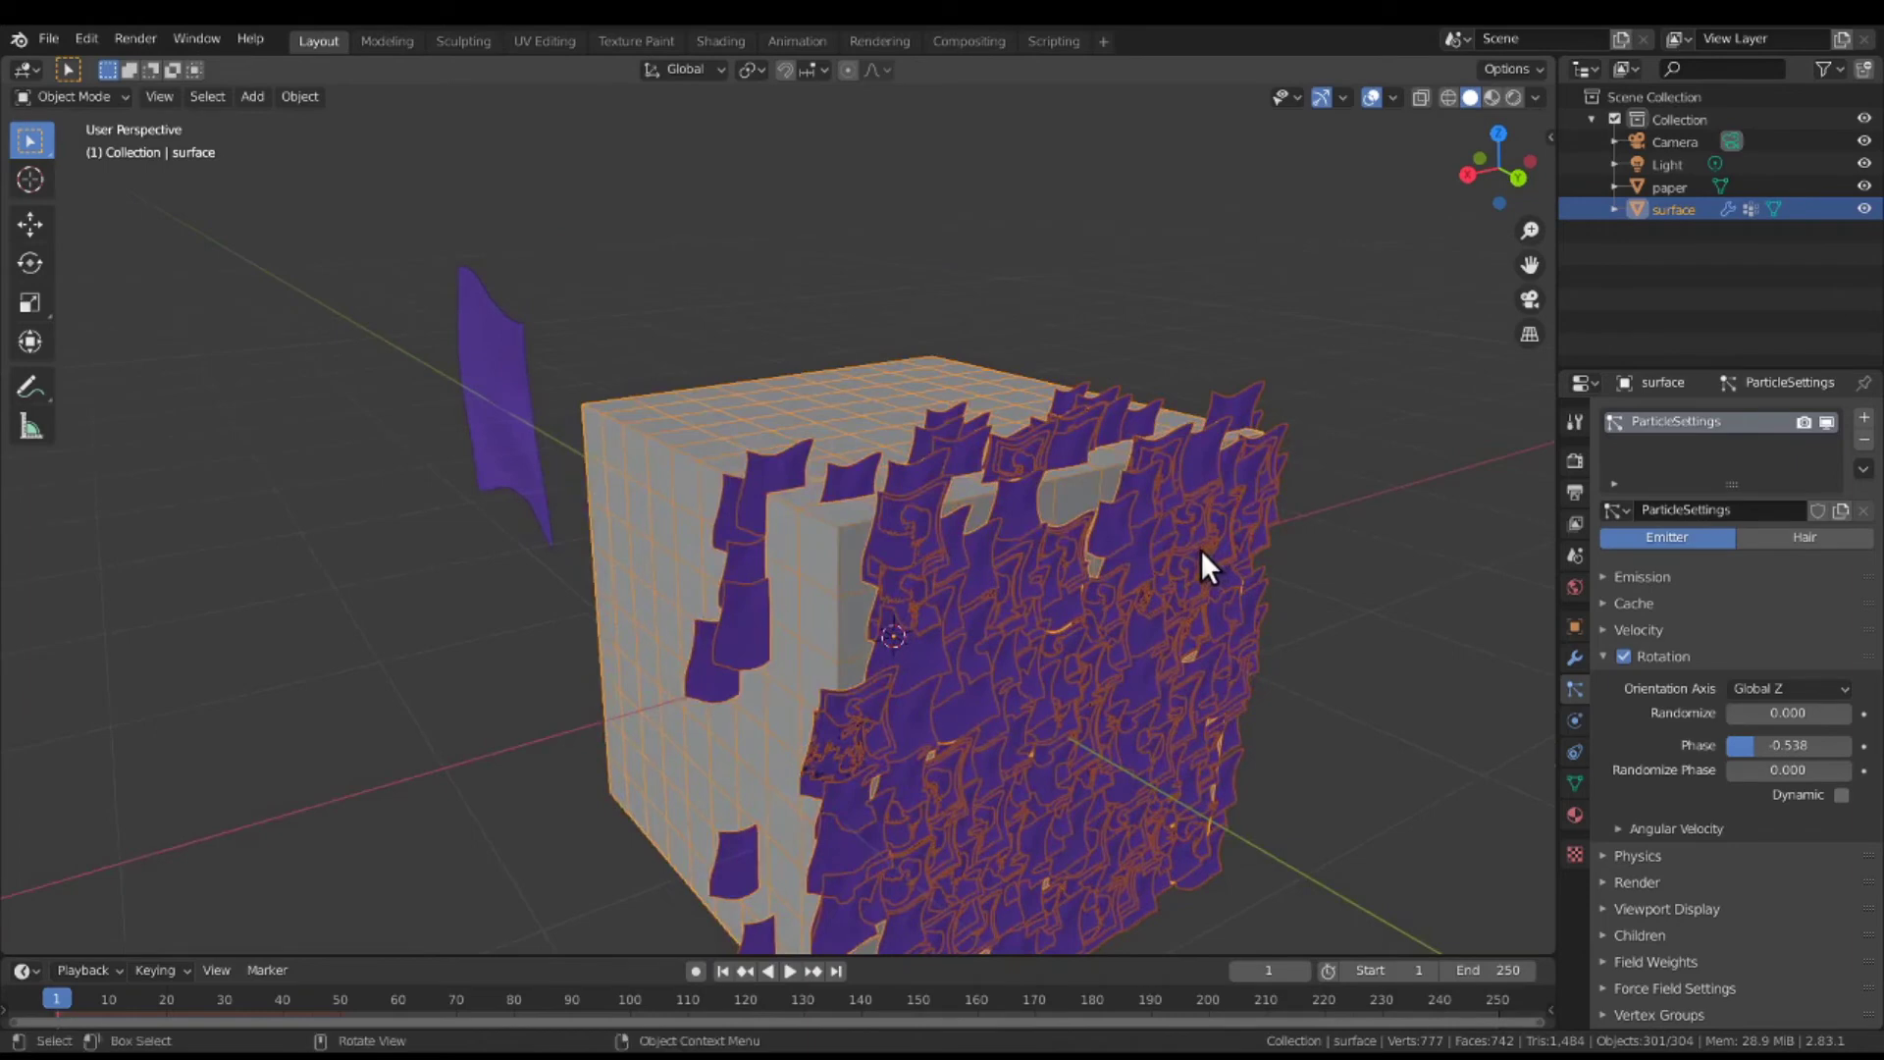
Set the surface cube's particle emission Number to 50 and examine how the papers spread over its faces.
{"action": "left_click", "coordinate": [1679, 584]}
{"action": "left_click", "coordinate": [1776, 612]}
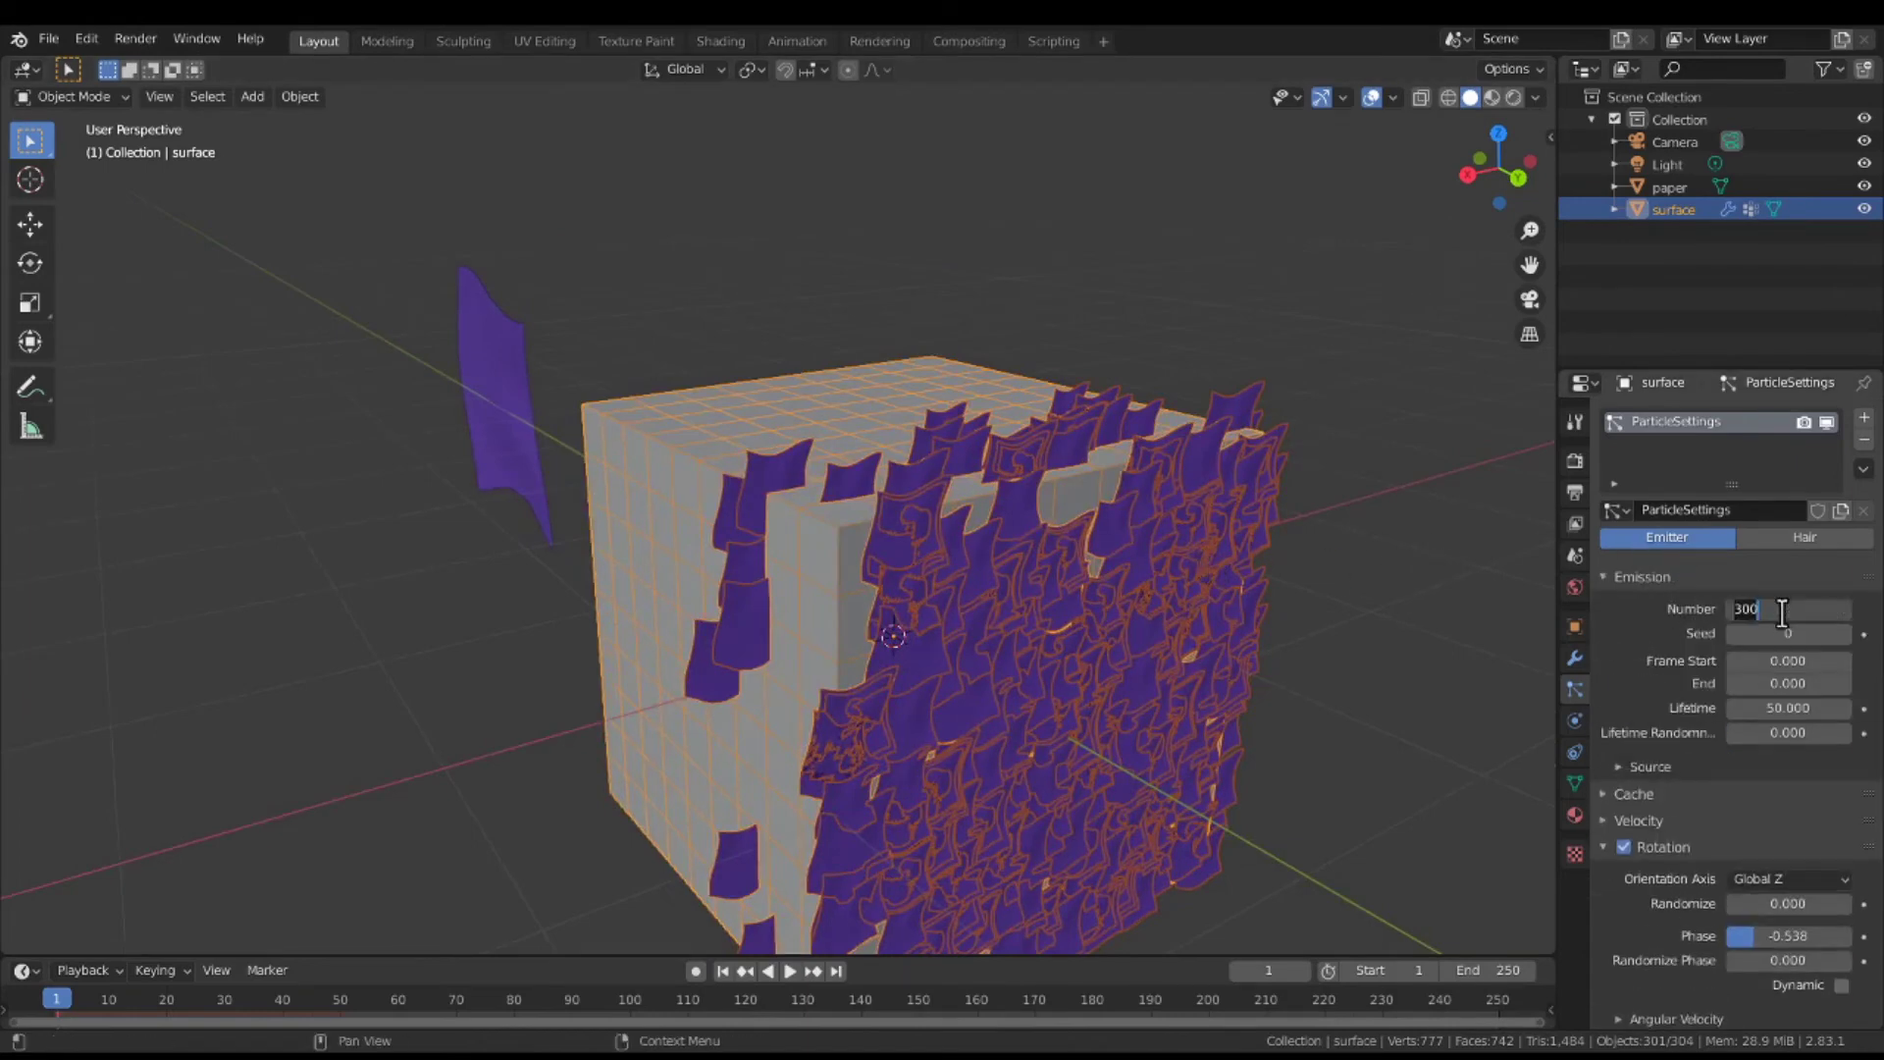
{"action": "type", "text": "50"}
{"action": "key", "text": "Return"}
{"action": "mouse_move", "coordinate": [1140, 717]}
{"action": "middle_mouse_down"}
{"action": "mouse_move", "coordinate": [1137, 691]}
{"action": "mouse_move", "coordinate": [1100, 692]}
{"action": "mouse_move", "coordinate": [1146, 693]}
{"action": "middle_mouse_up"}
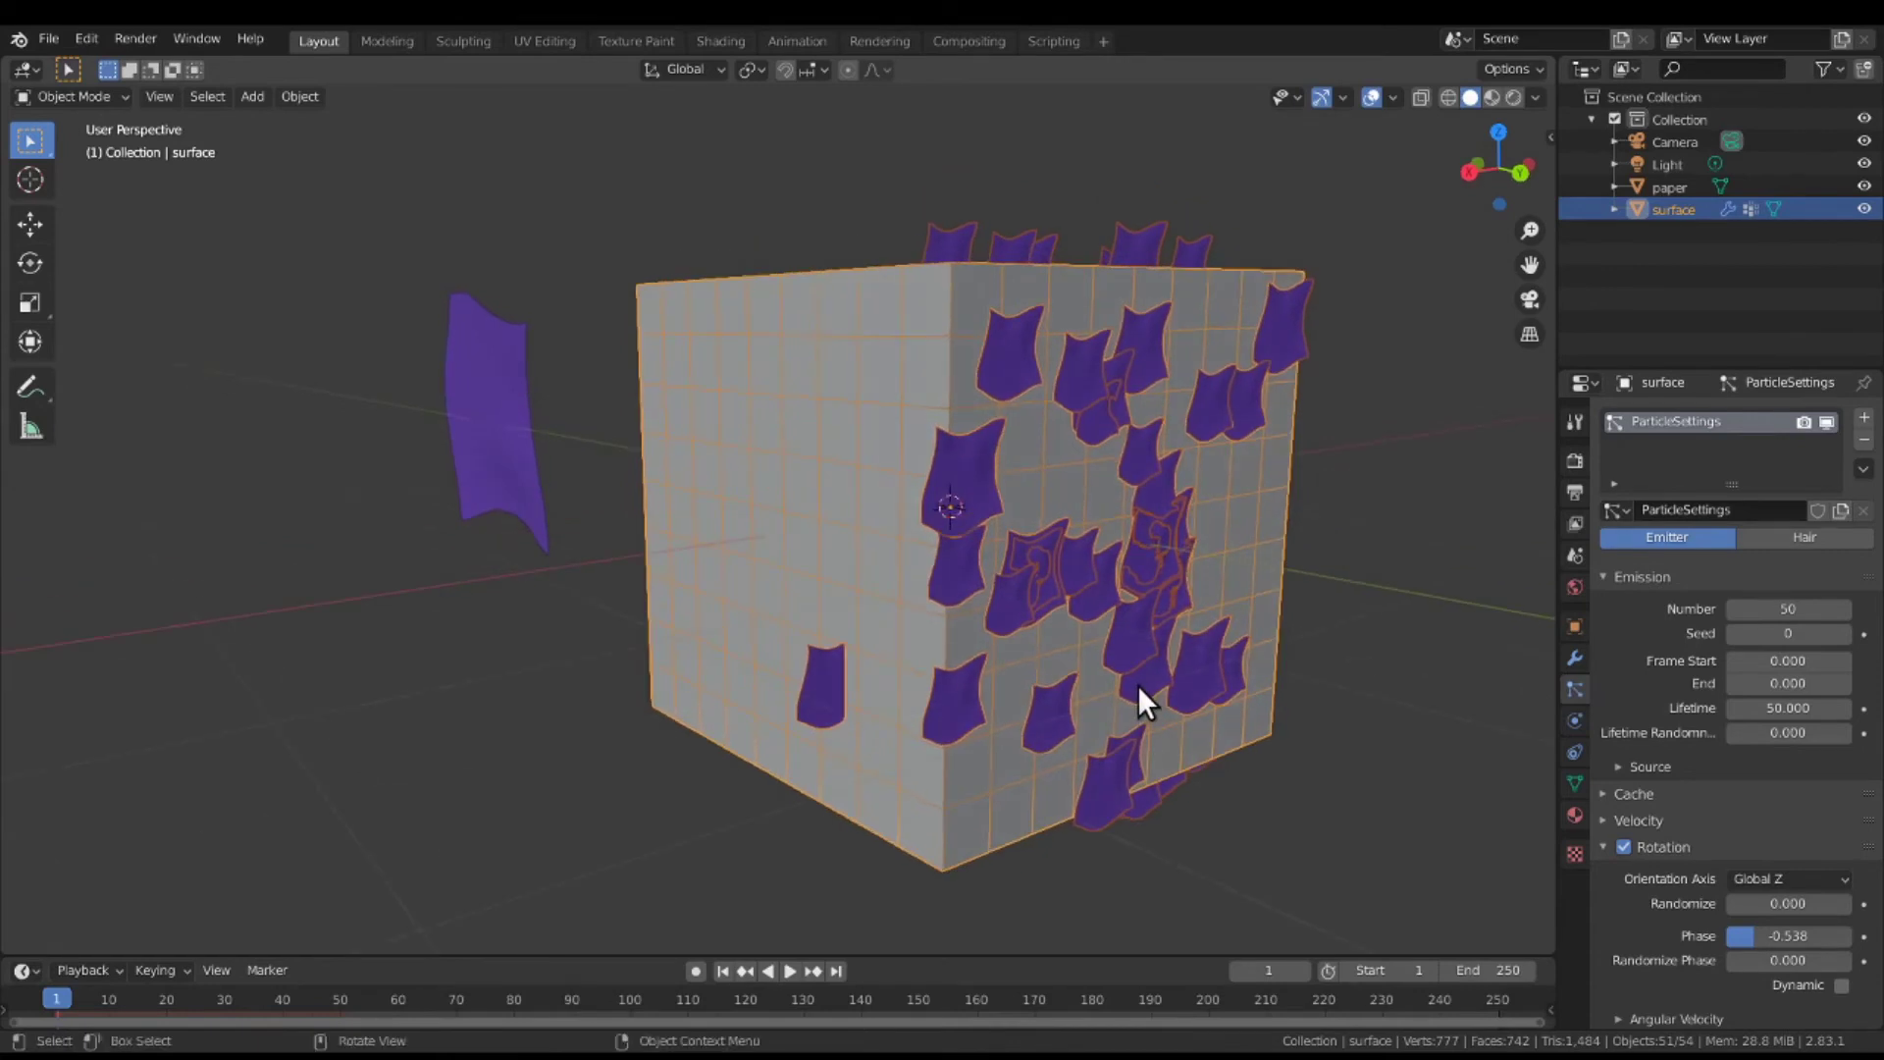
{"action": "mouse_move", "coordinate": [1138, 685]}
{"action": "middle_mouse_down"}
{"action": "mouse_move", "coordinate": [1113, 679]}
{"action": "mouse_move", "coordinate": [1155, 678]}
{"action": "middle_mouse_up"}
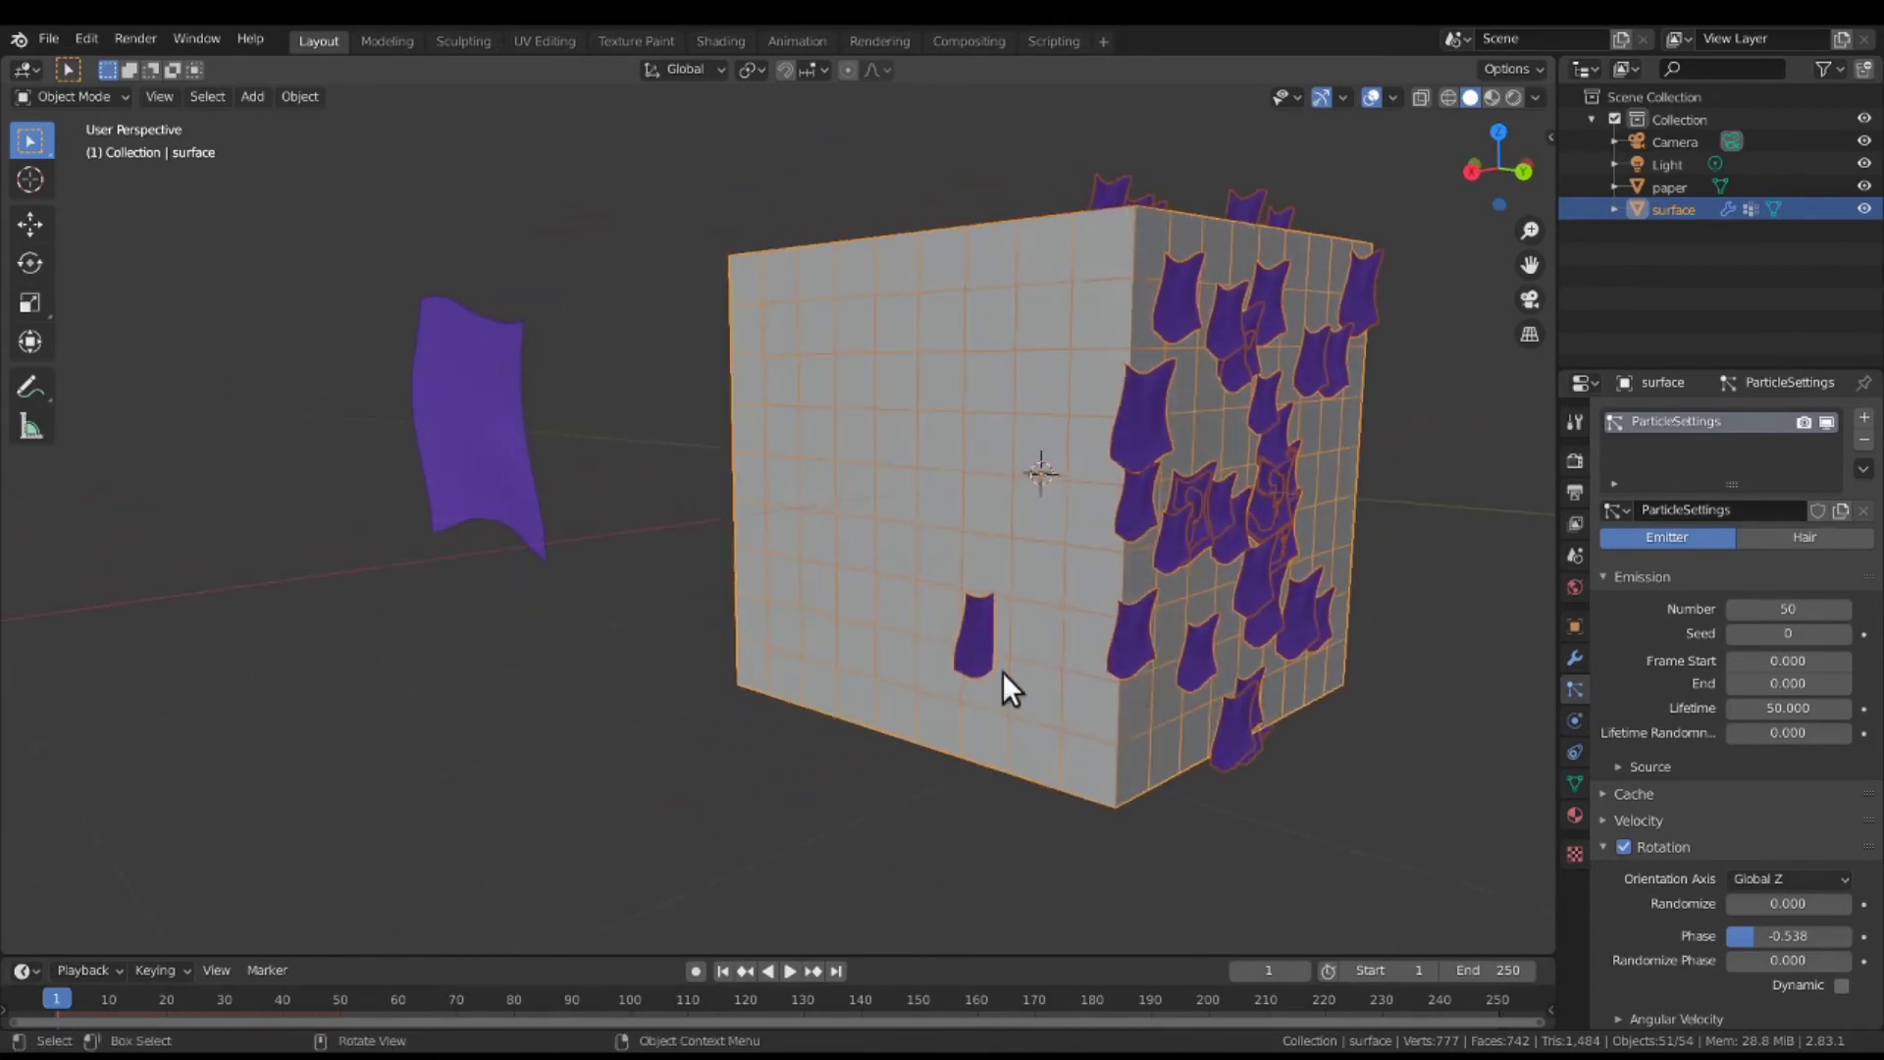
{"action": "middle_click_drag", "start_coordinate": [995, 658], "coordinate": [980, 662]}
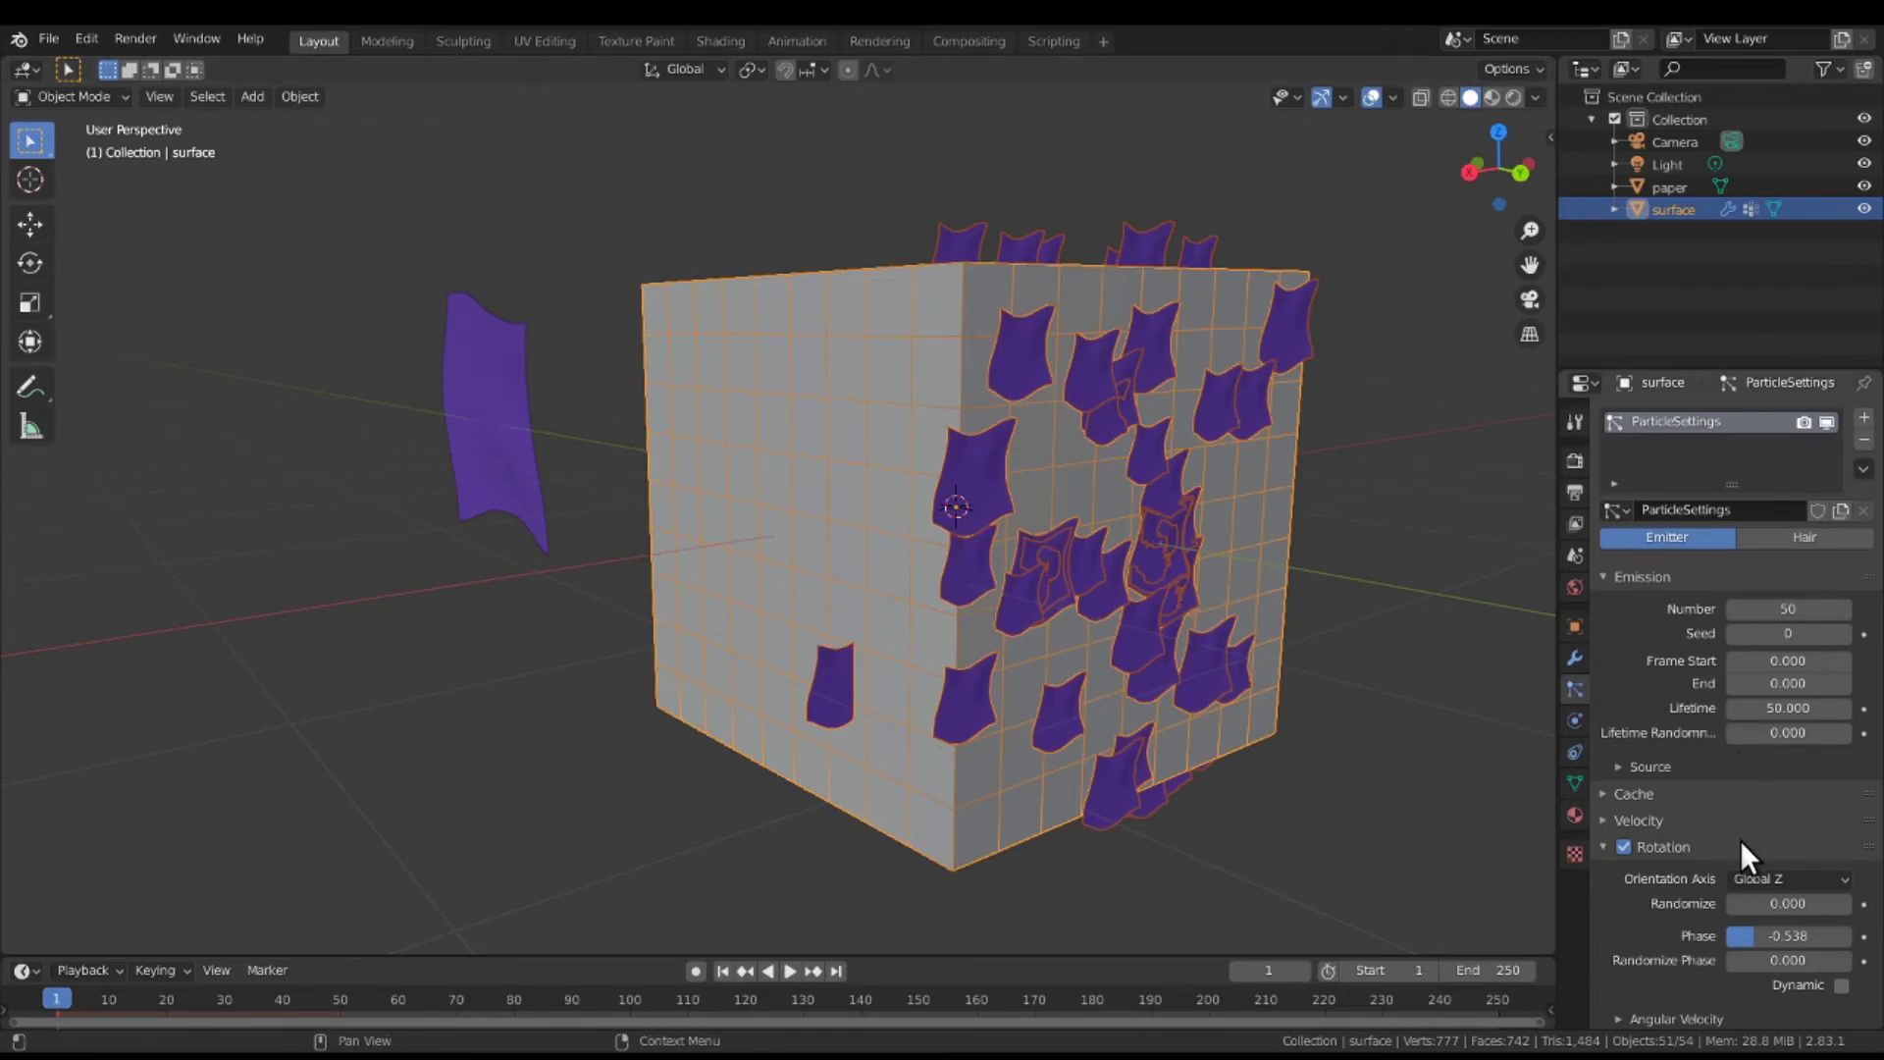
{"action": "scroll", "coordinate": [1690, 841], "scroll_direction": "down", "scroll_amount": 1}
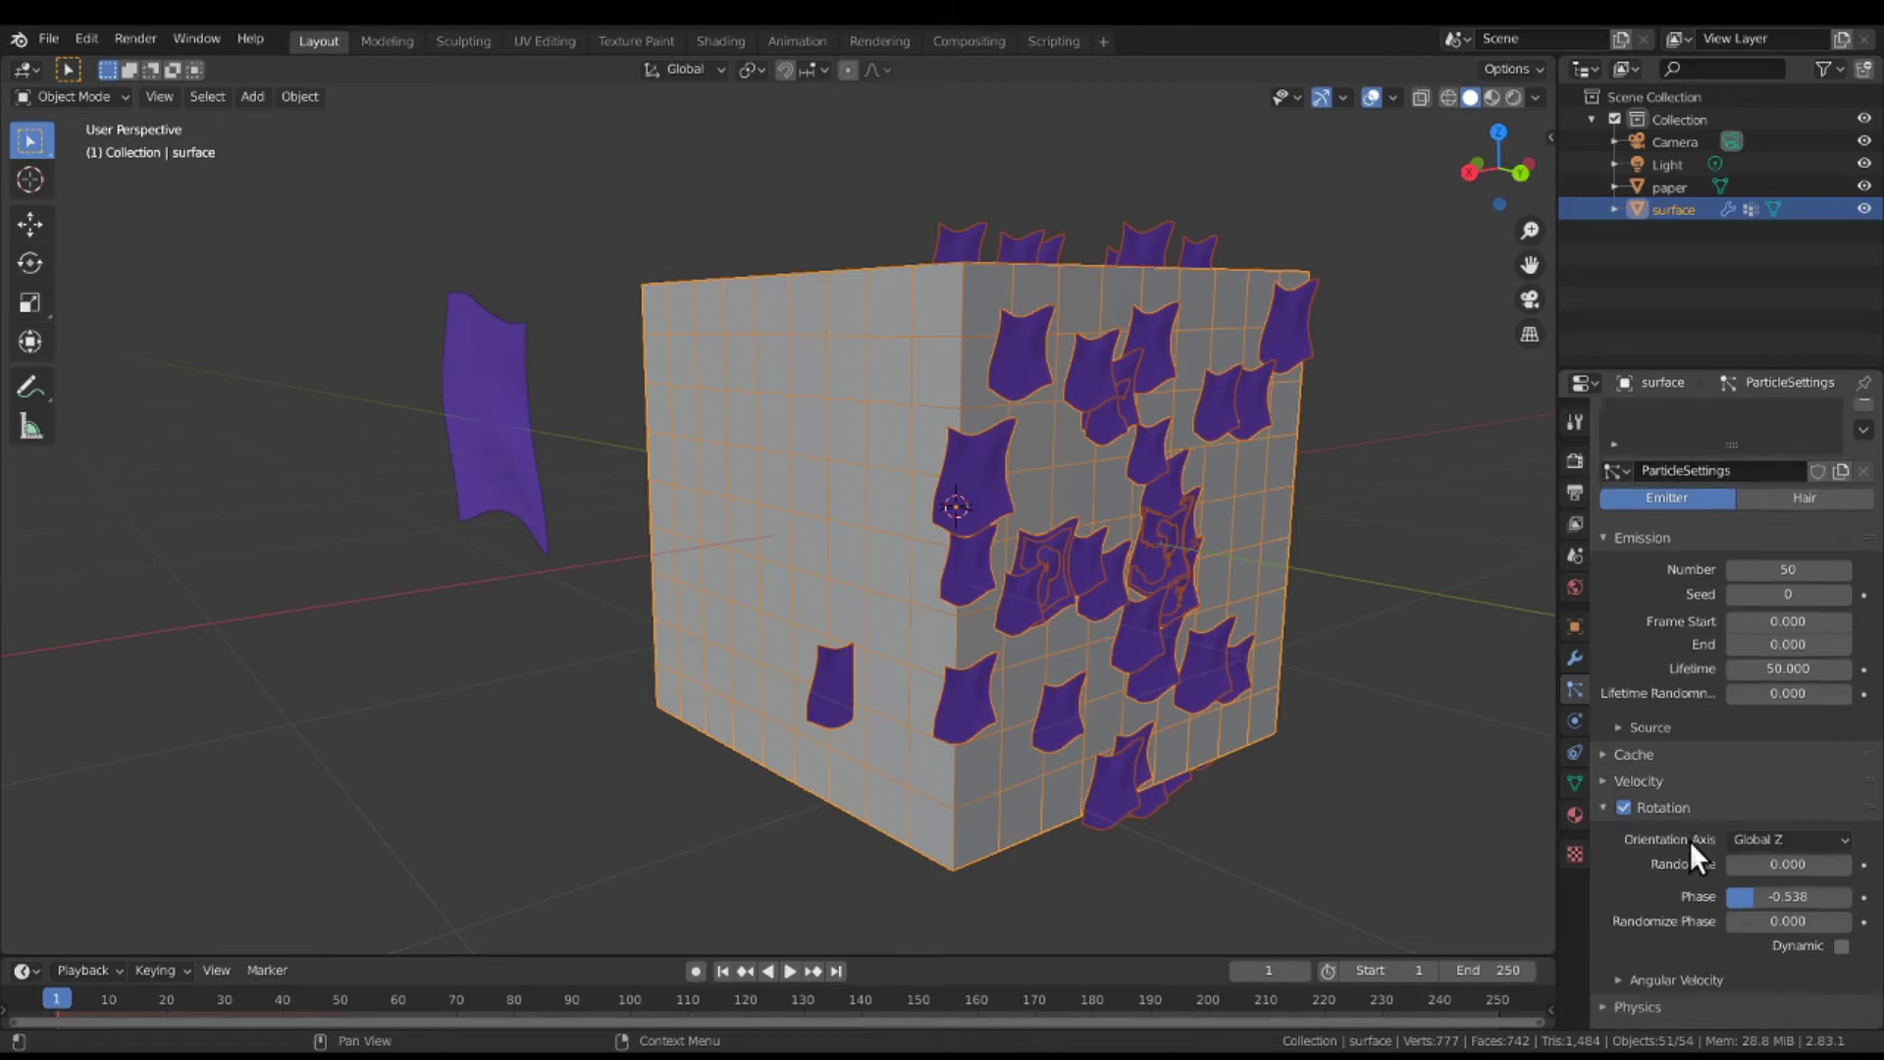
{"action": "scroll", "coordinate": [1690, 840], "scroll_direction": "down", "scroll_amount": 1}
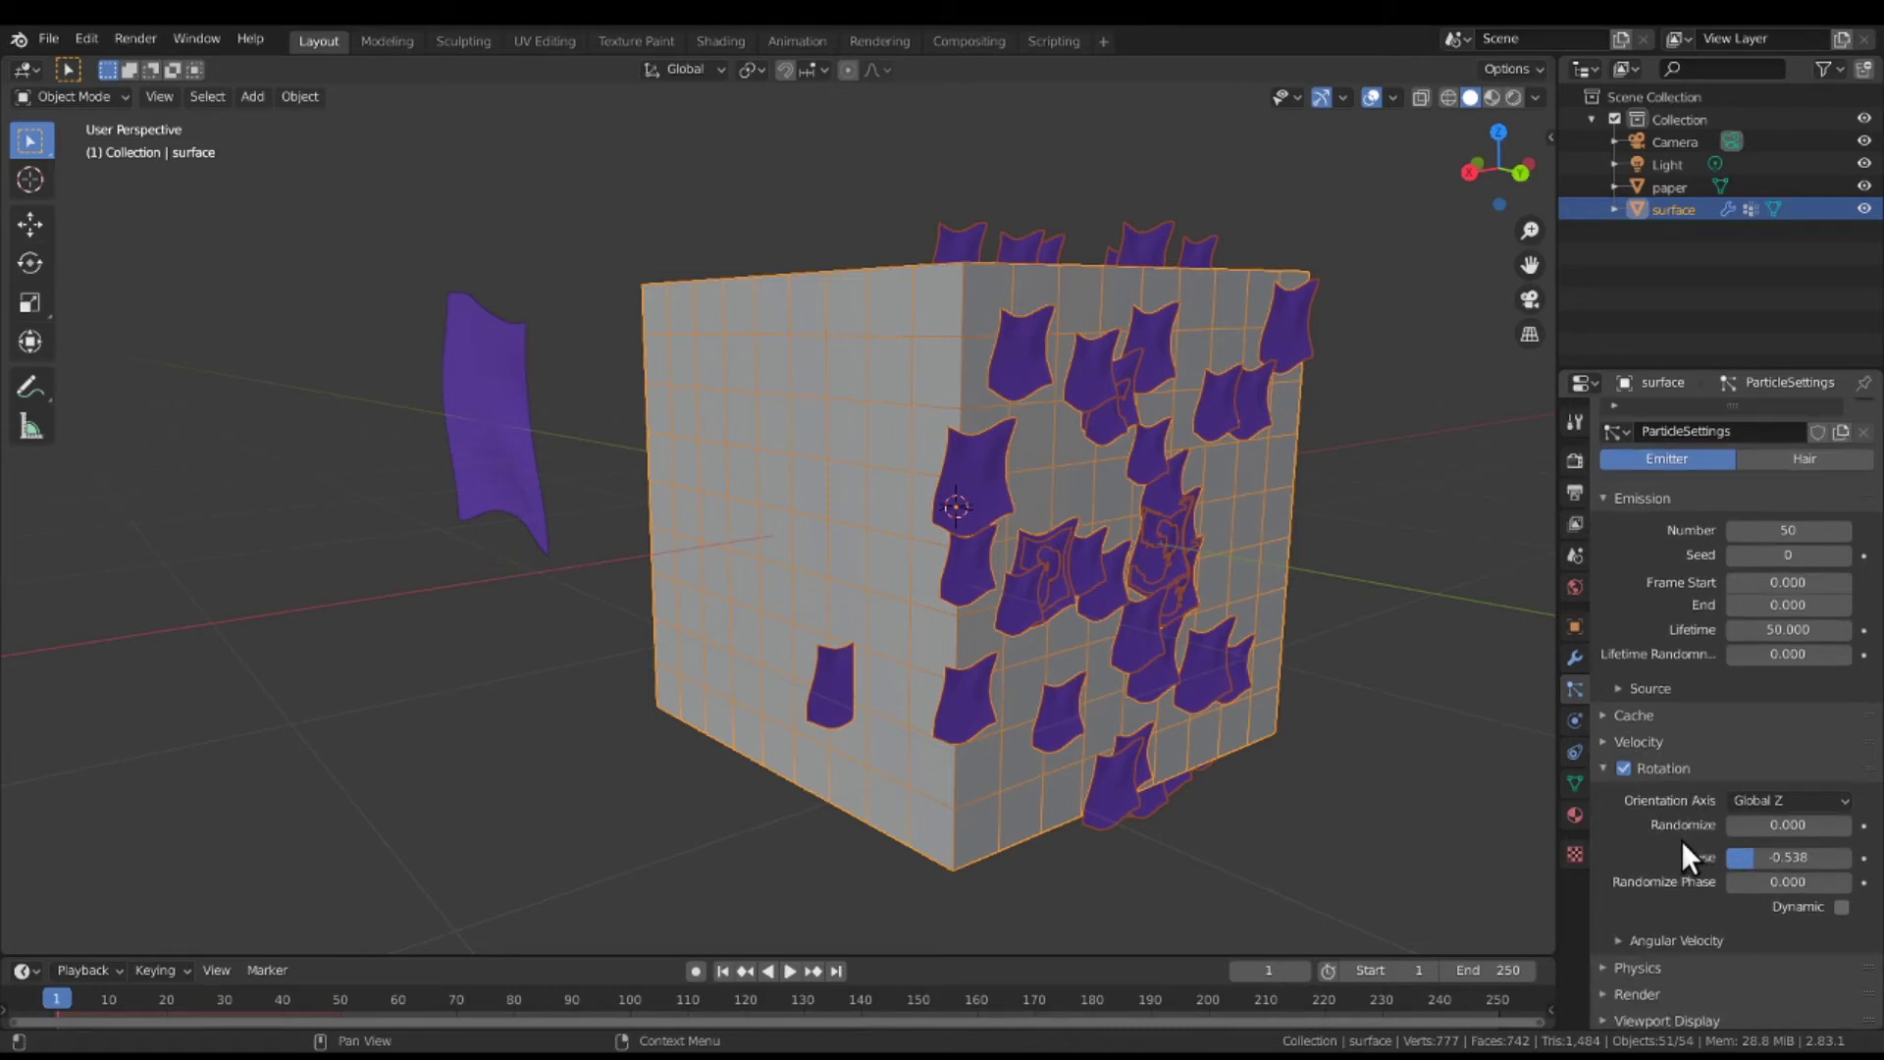
Duplicate the paper plane, place the copy between the original and the cube, and rotate it about 54° in the view.
{"action": "left_click", "coordinate": [481, 477]}
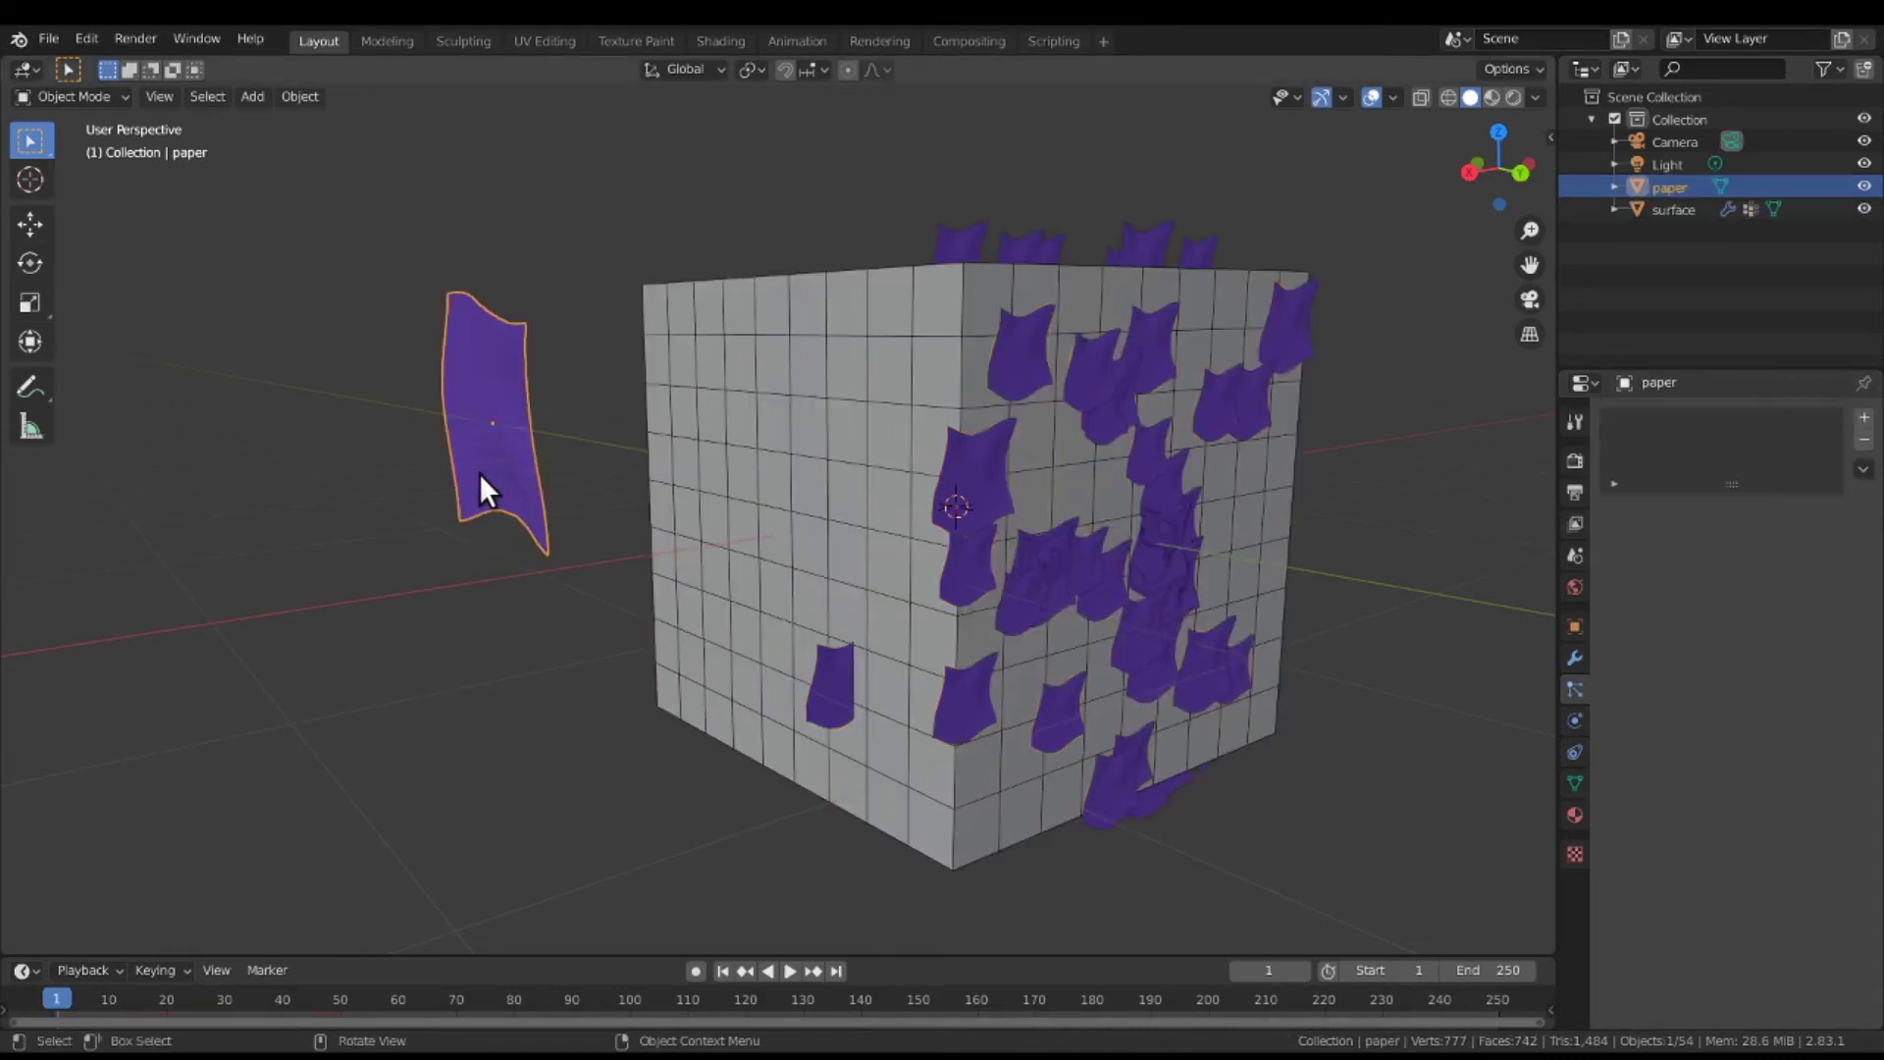
{"action": "middle_click_drag", "start_coordinate": [481, 477], "coordinate": [541, 520]}
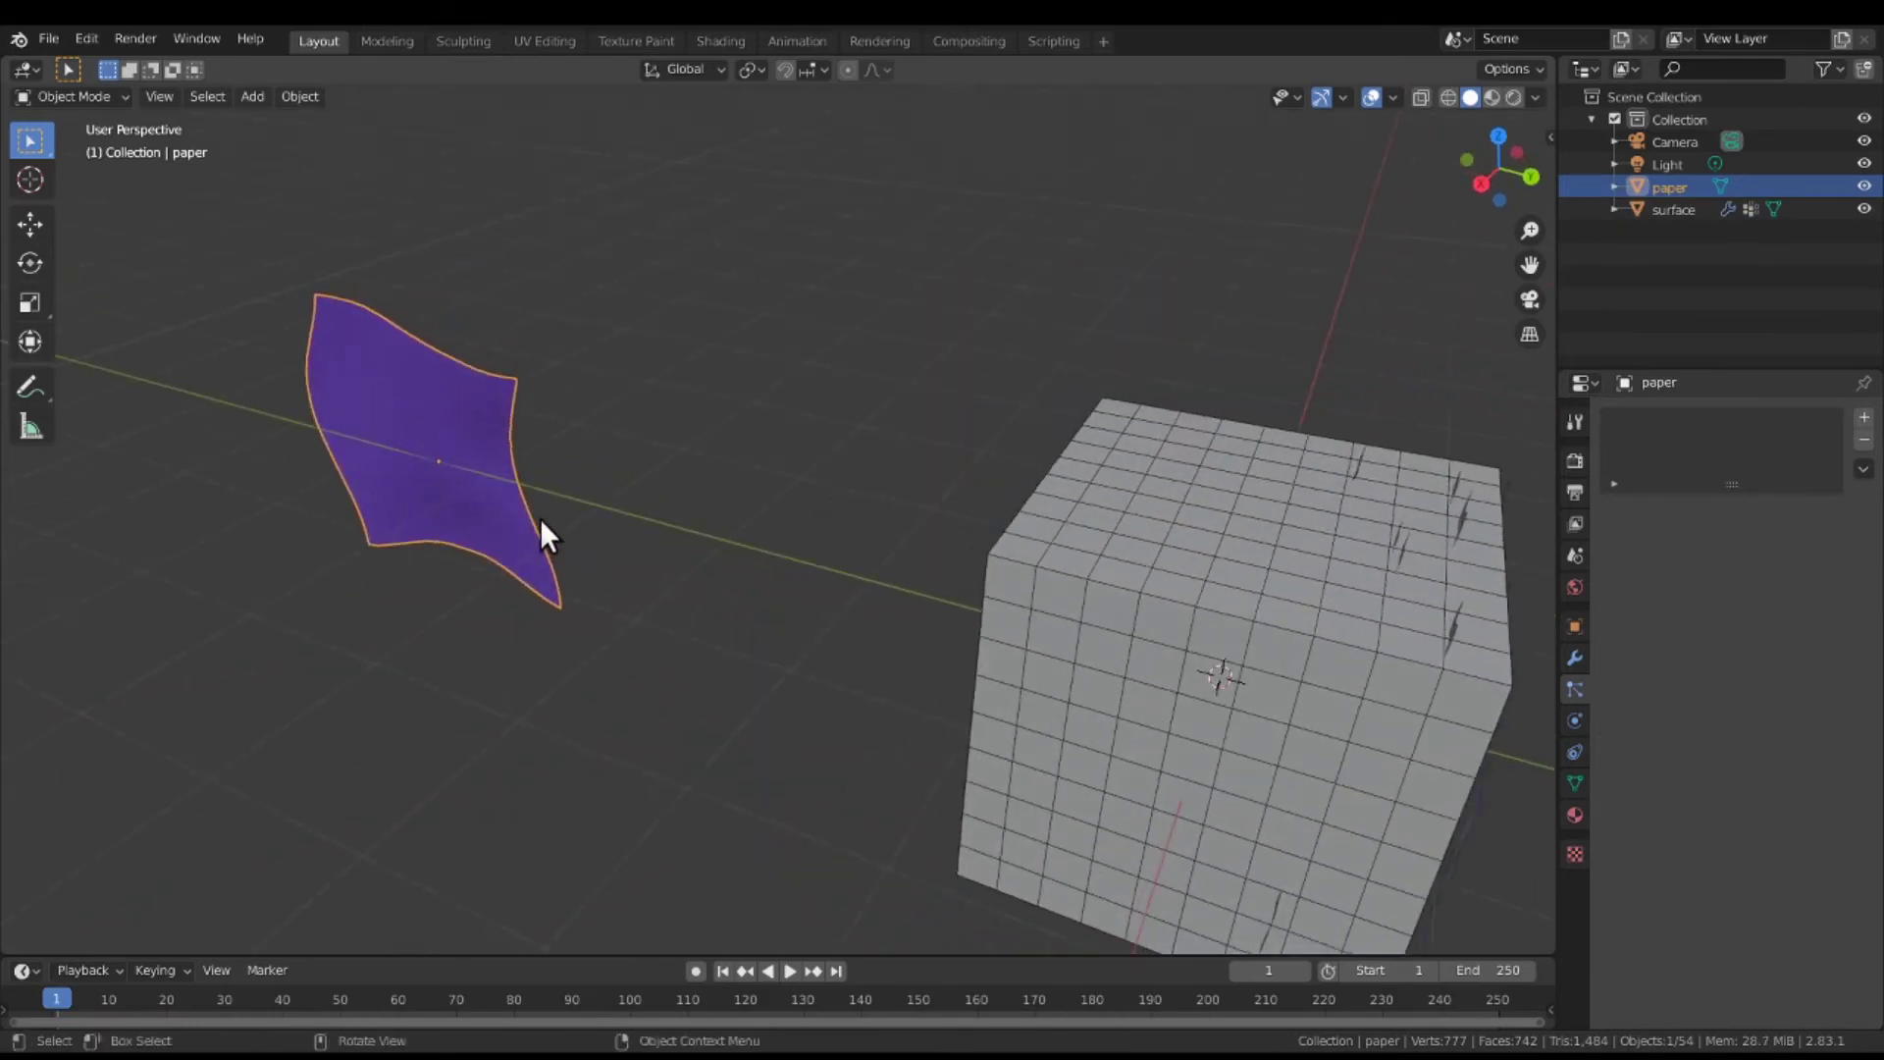
{"action": "key", "text": "shift+d"}
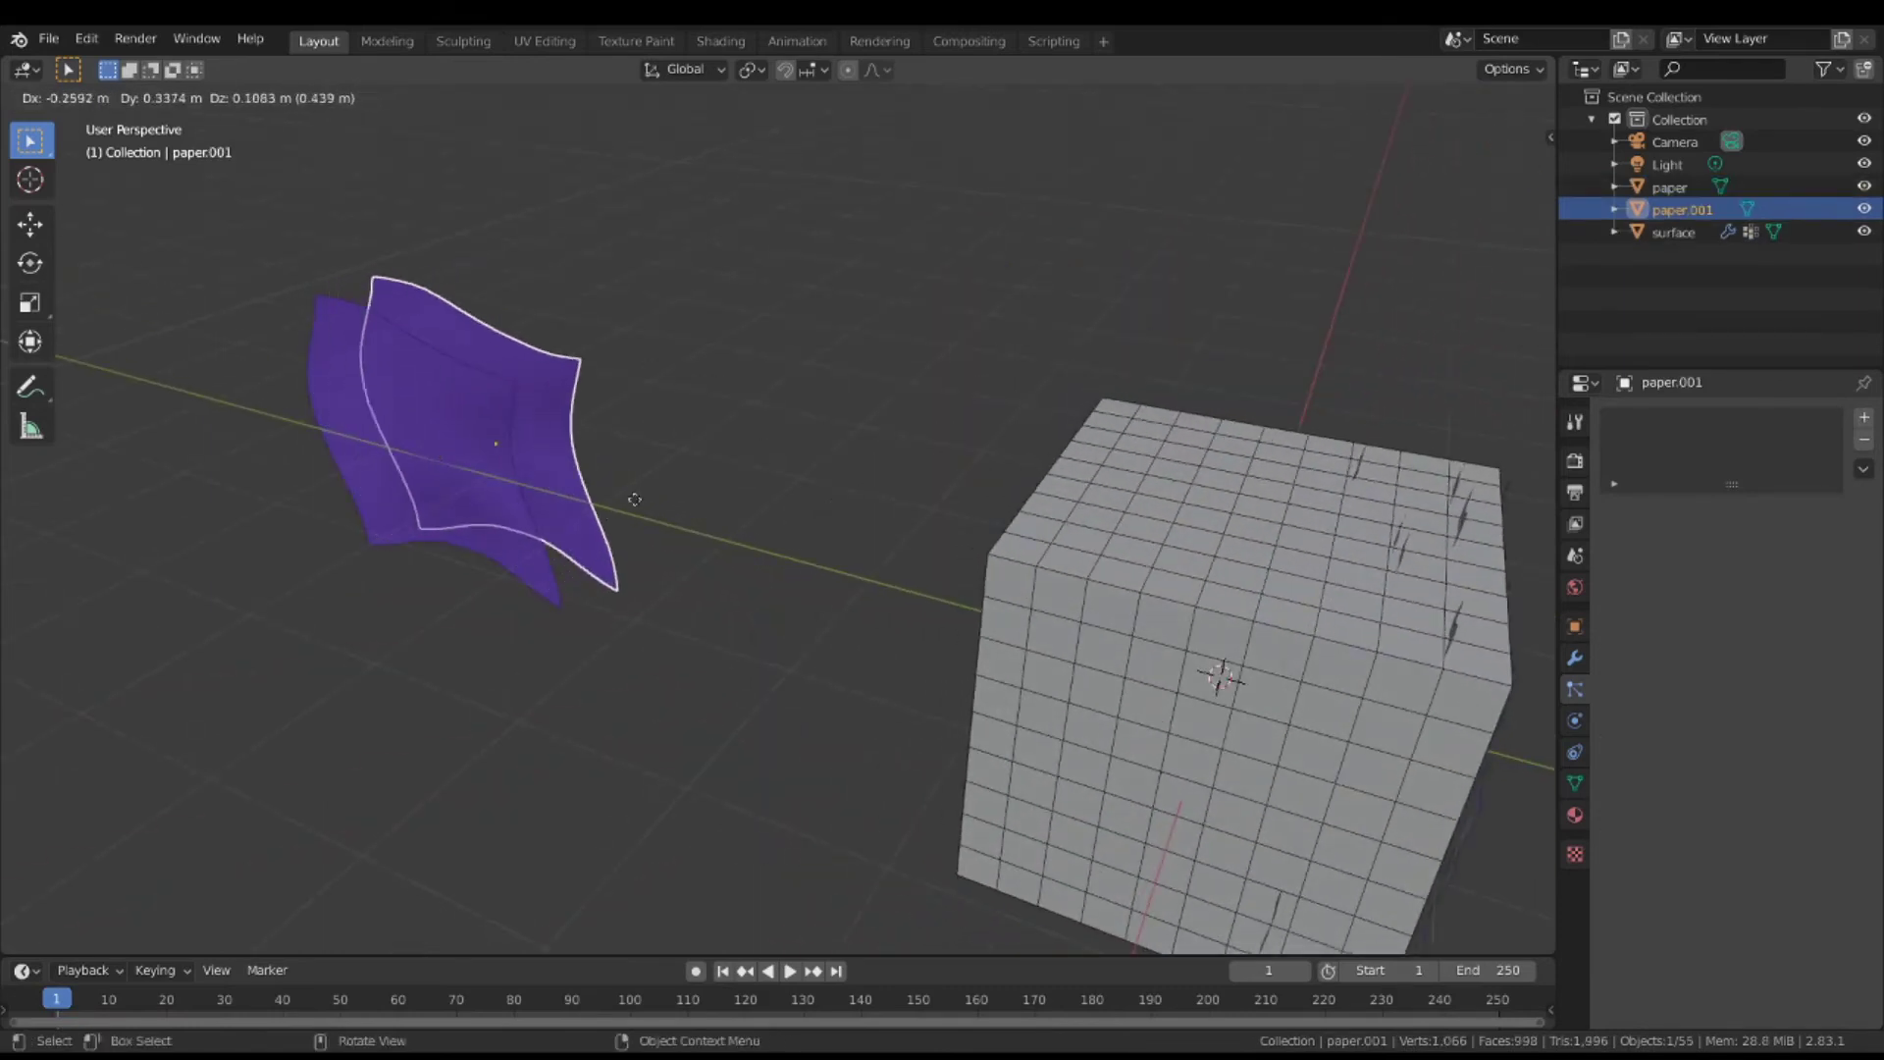
{"action": "left_click", "coordinate": [802, 470]}
{"action": "key", "text": "r"}
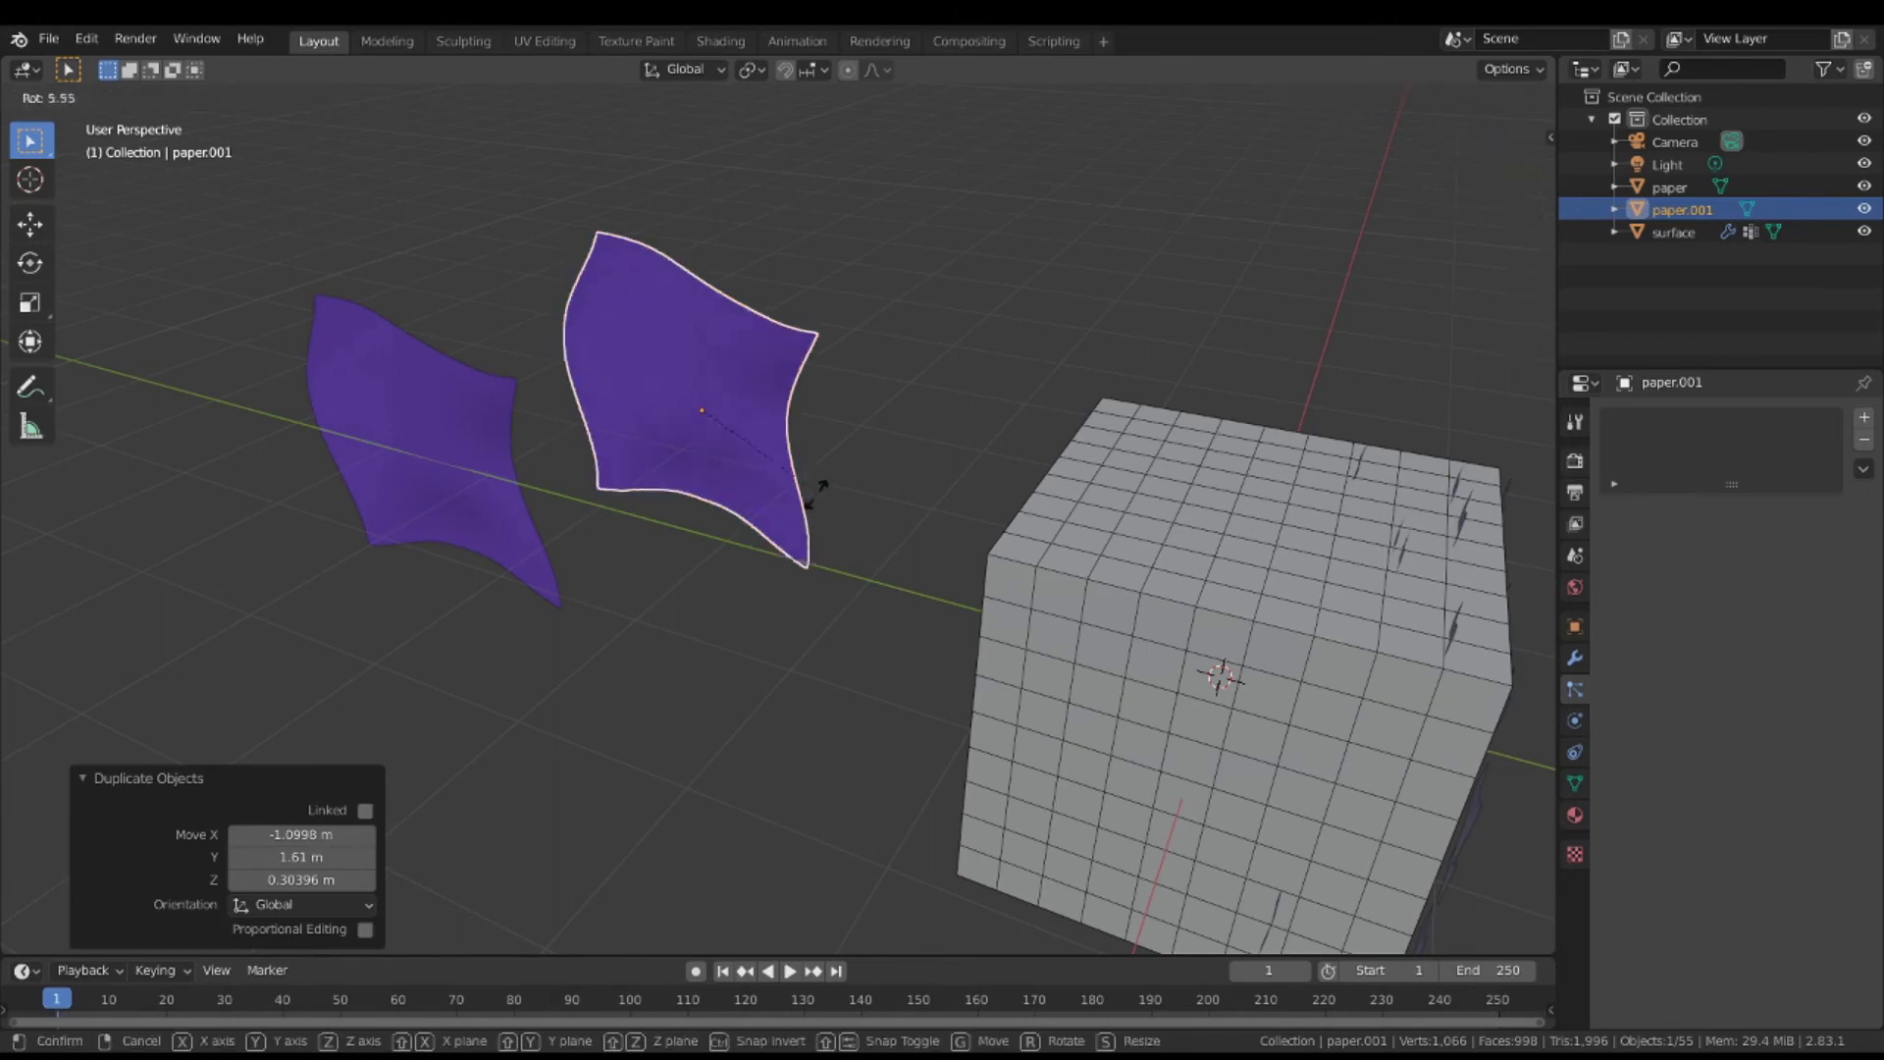
{"action": "left_click", "coordinate": [718, 561]}
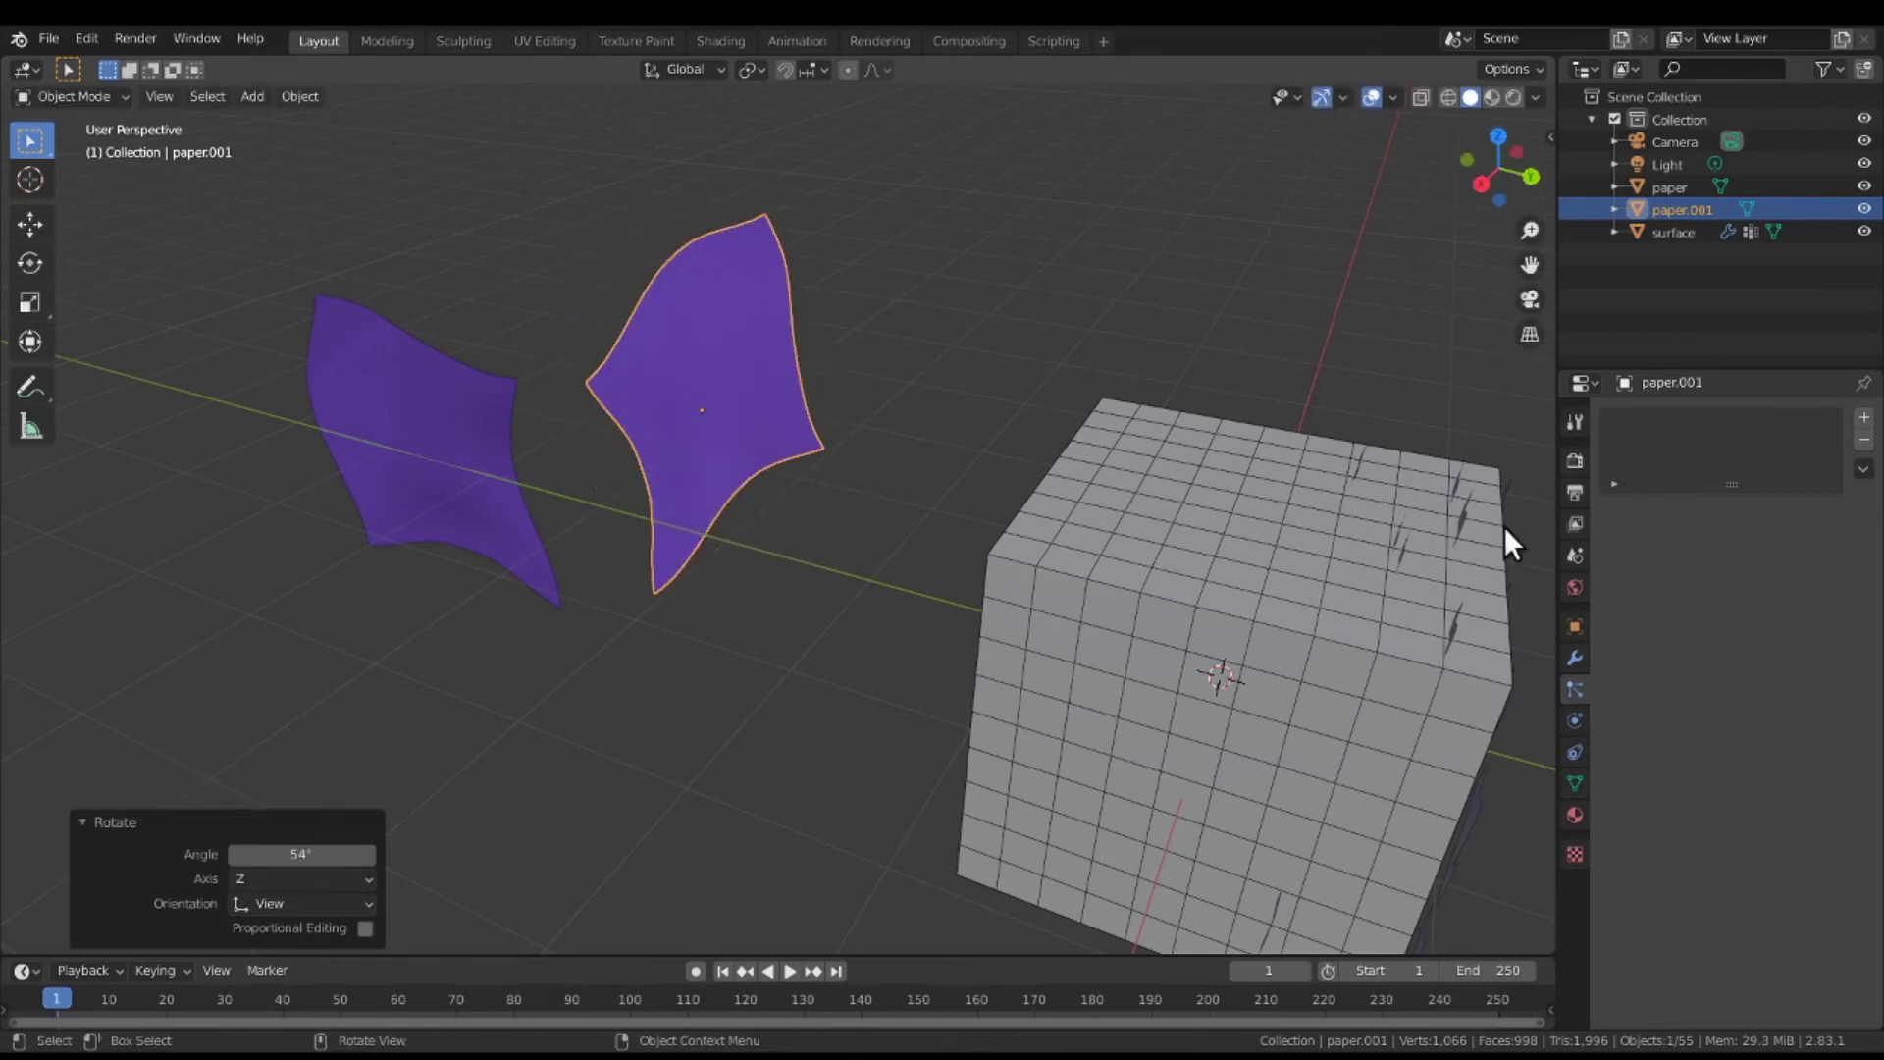
Try a pale yellow viewport colour (hue 0.128, saturation 0.419) on the shared paper material and undo it.
{"action": "left_click", "coordinate": [1575, 815]}
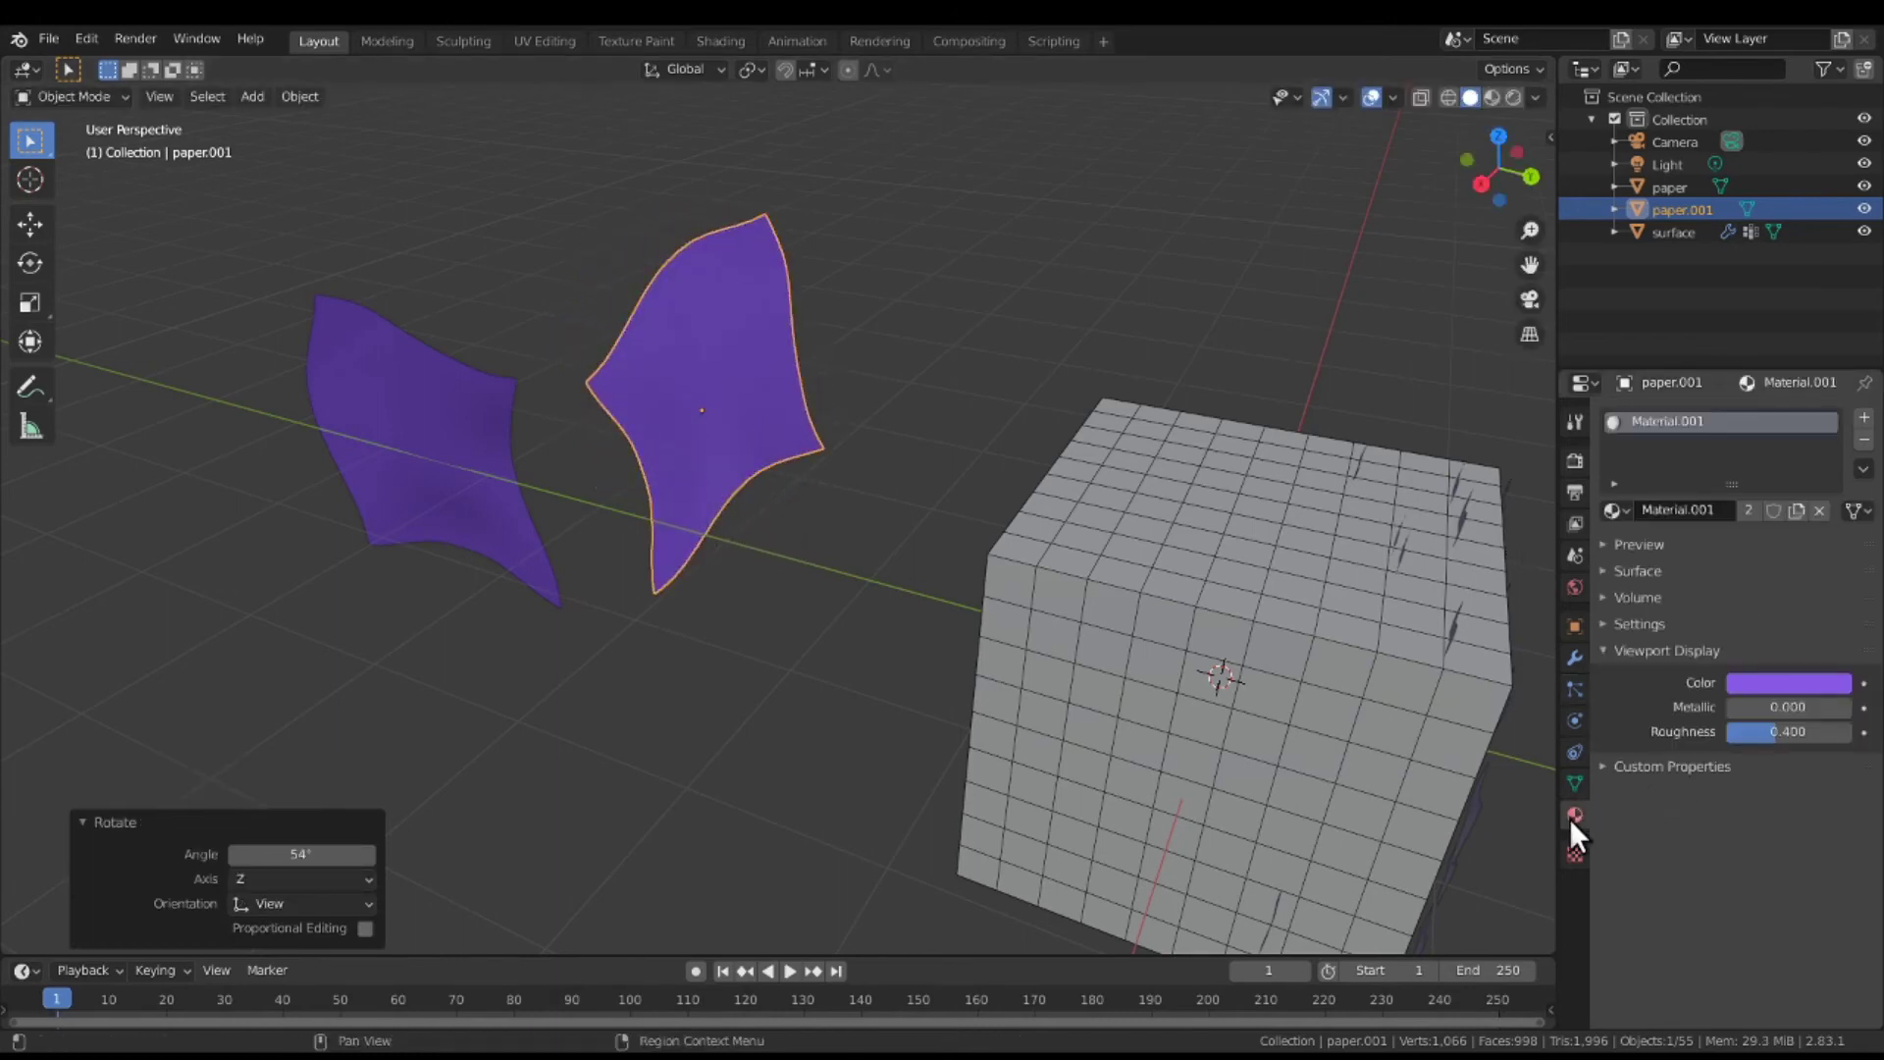
{"action": "left_click", "coordinate": [1811, 684]}
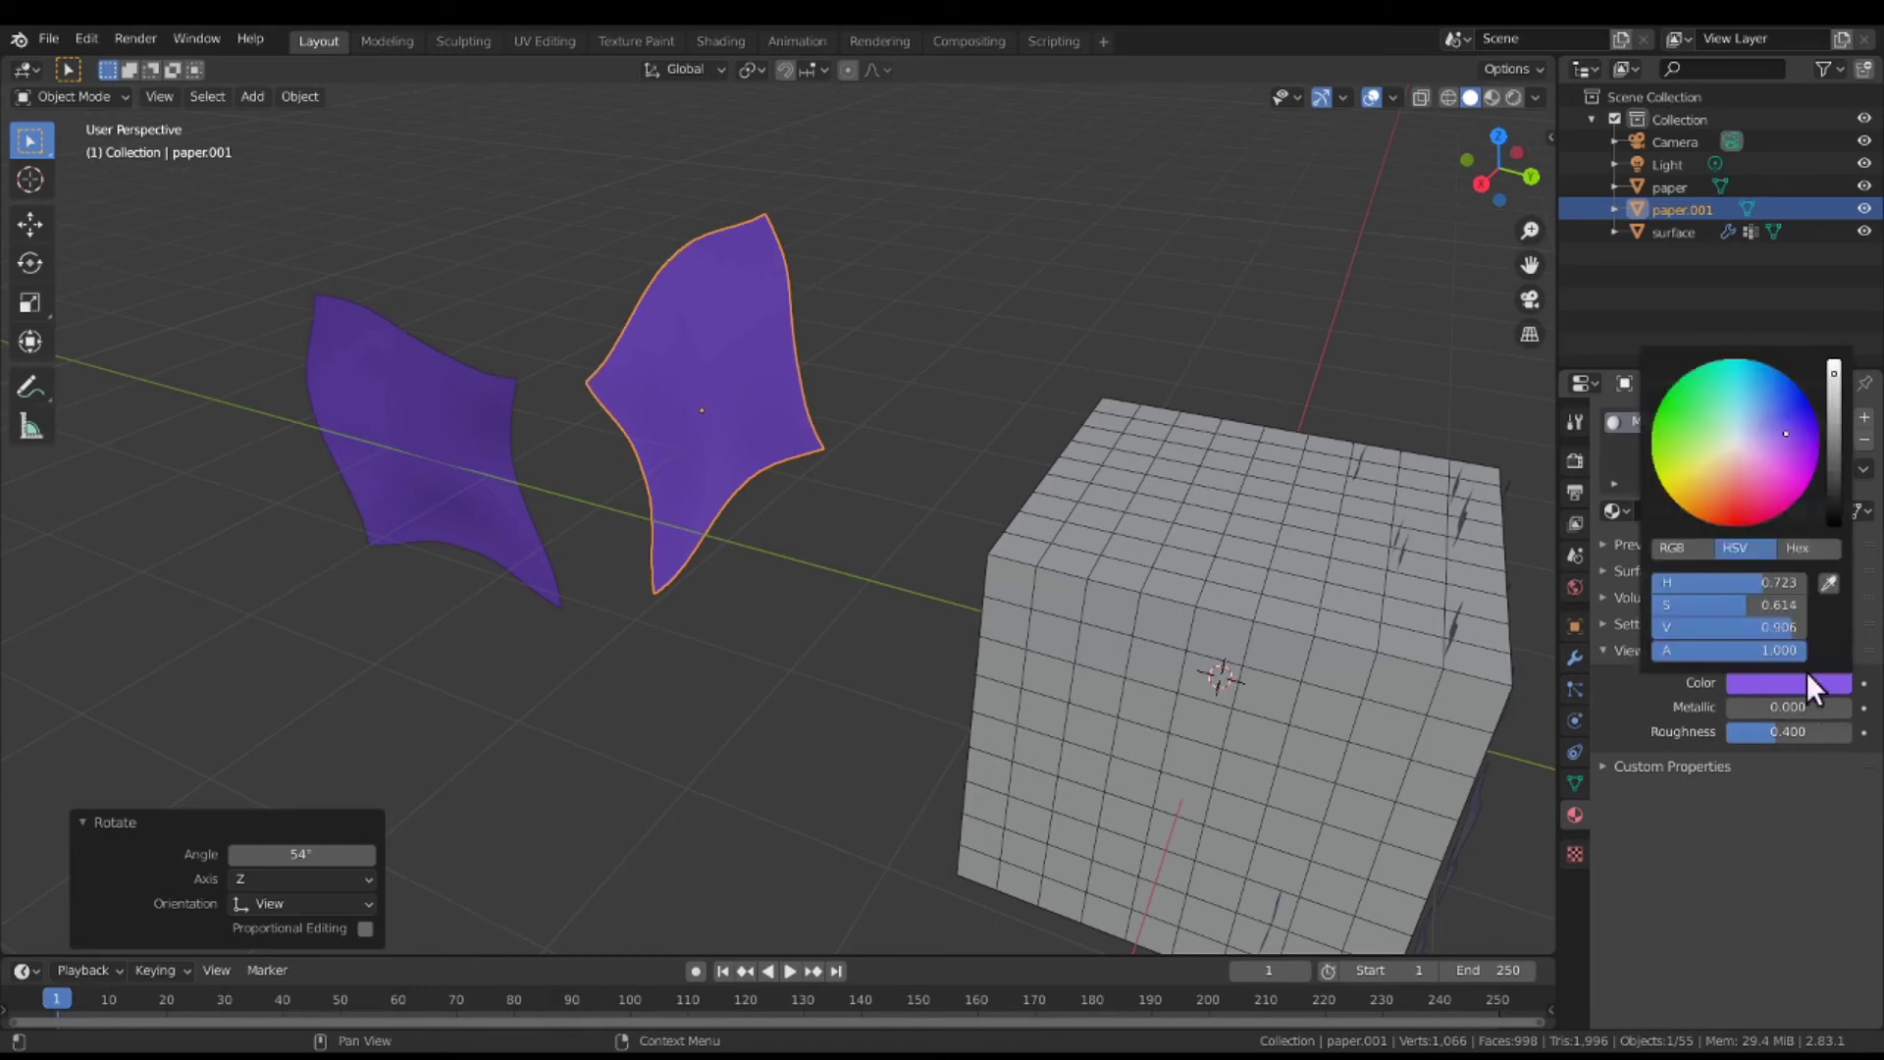
{"action": "left_click", "coordinate": [1710, 467]}
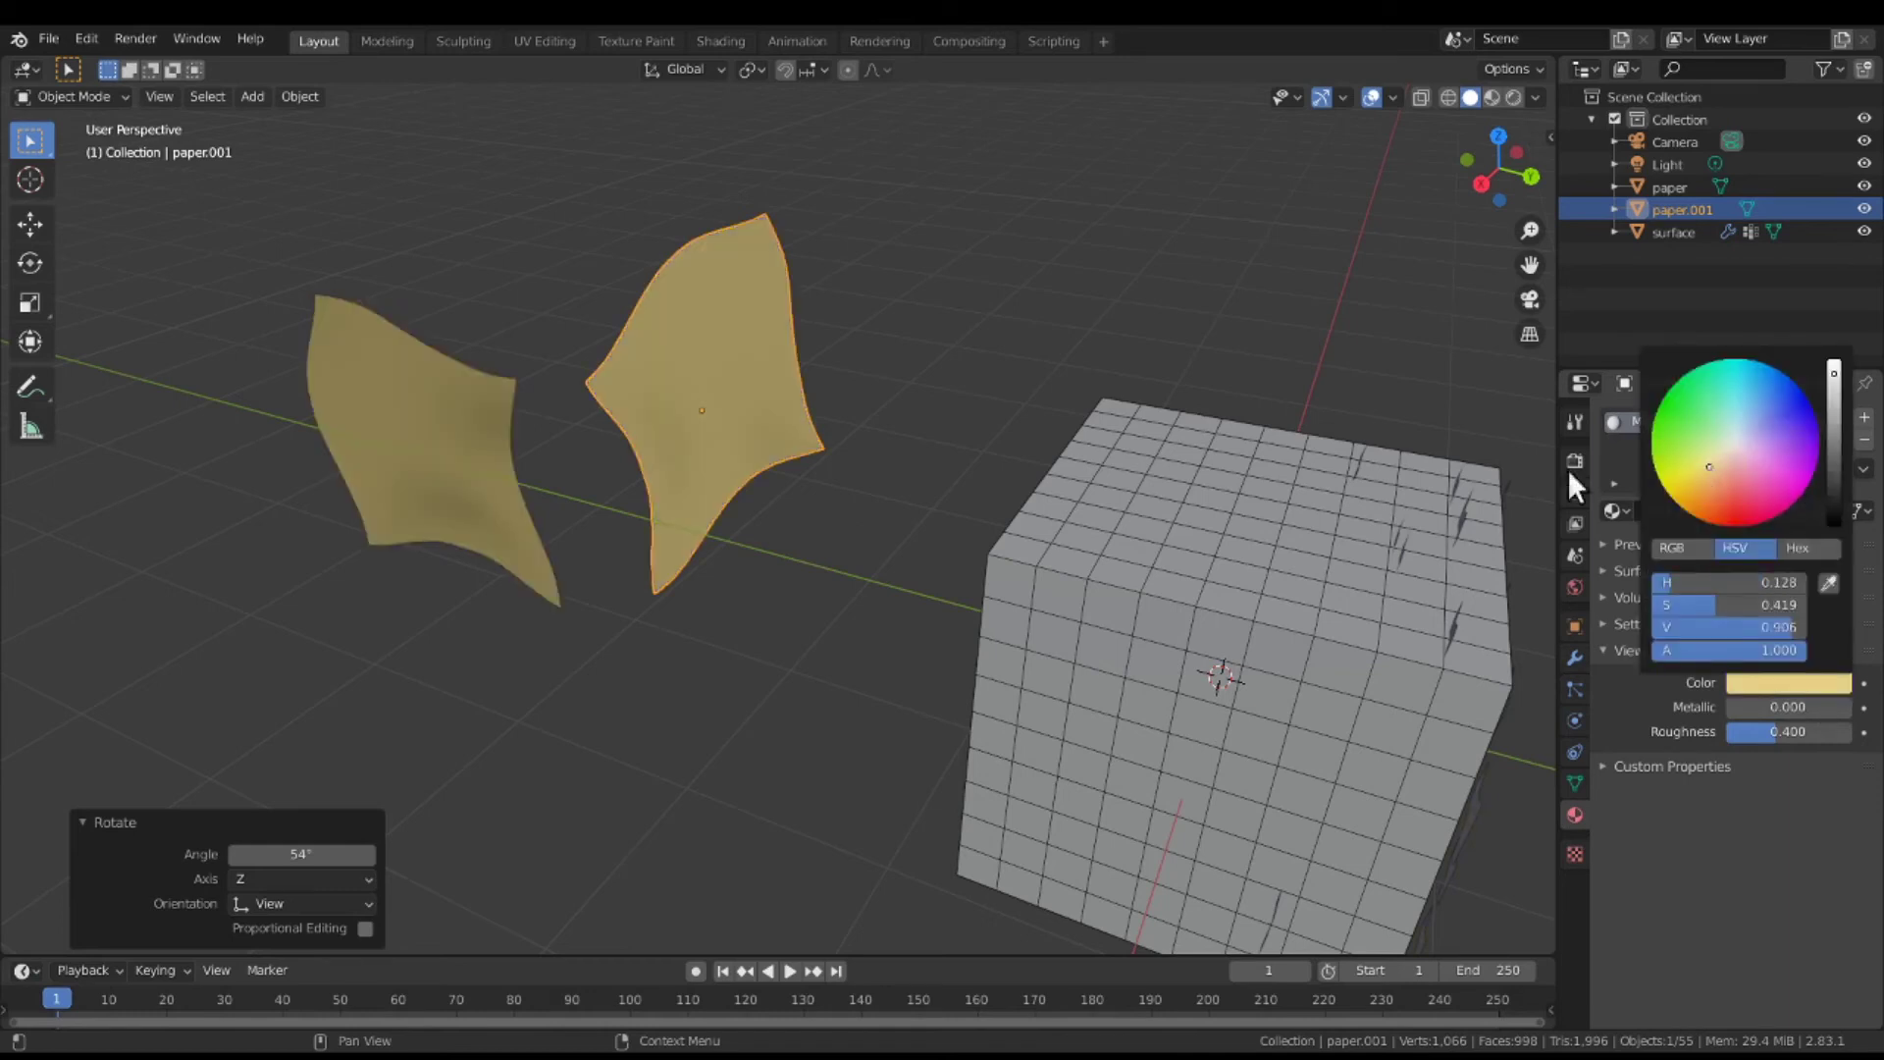
{"action": "key", "text": "ctrl+z"}
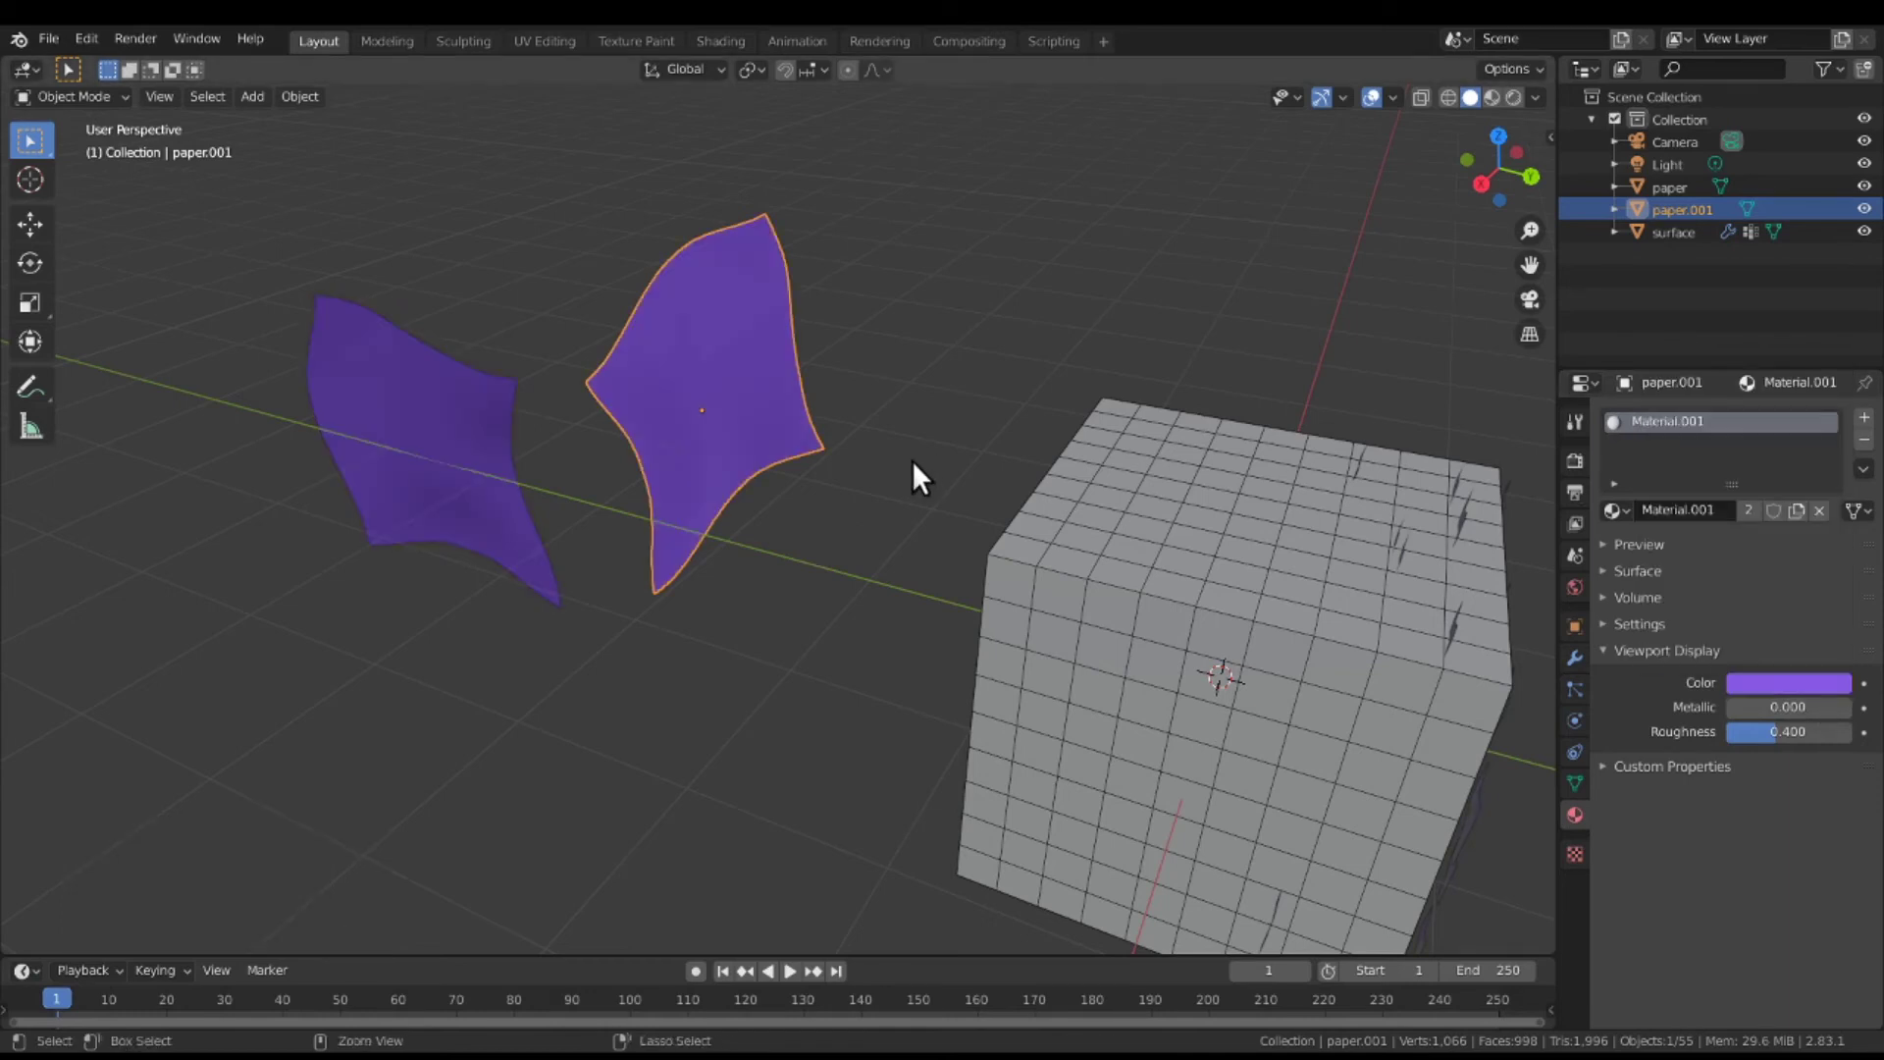
Undo the copy's rotation, the paper plane's duplication and the particle number change.
{"action": "key", "text": "ctrl+z"}
{"action": "key", "text": "ctrl+z"}
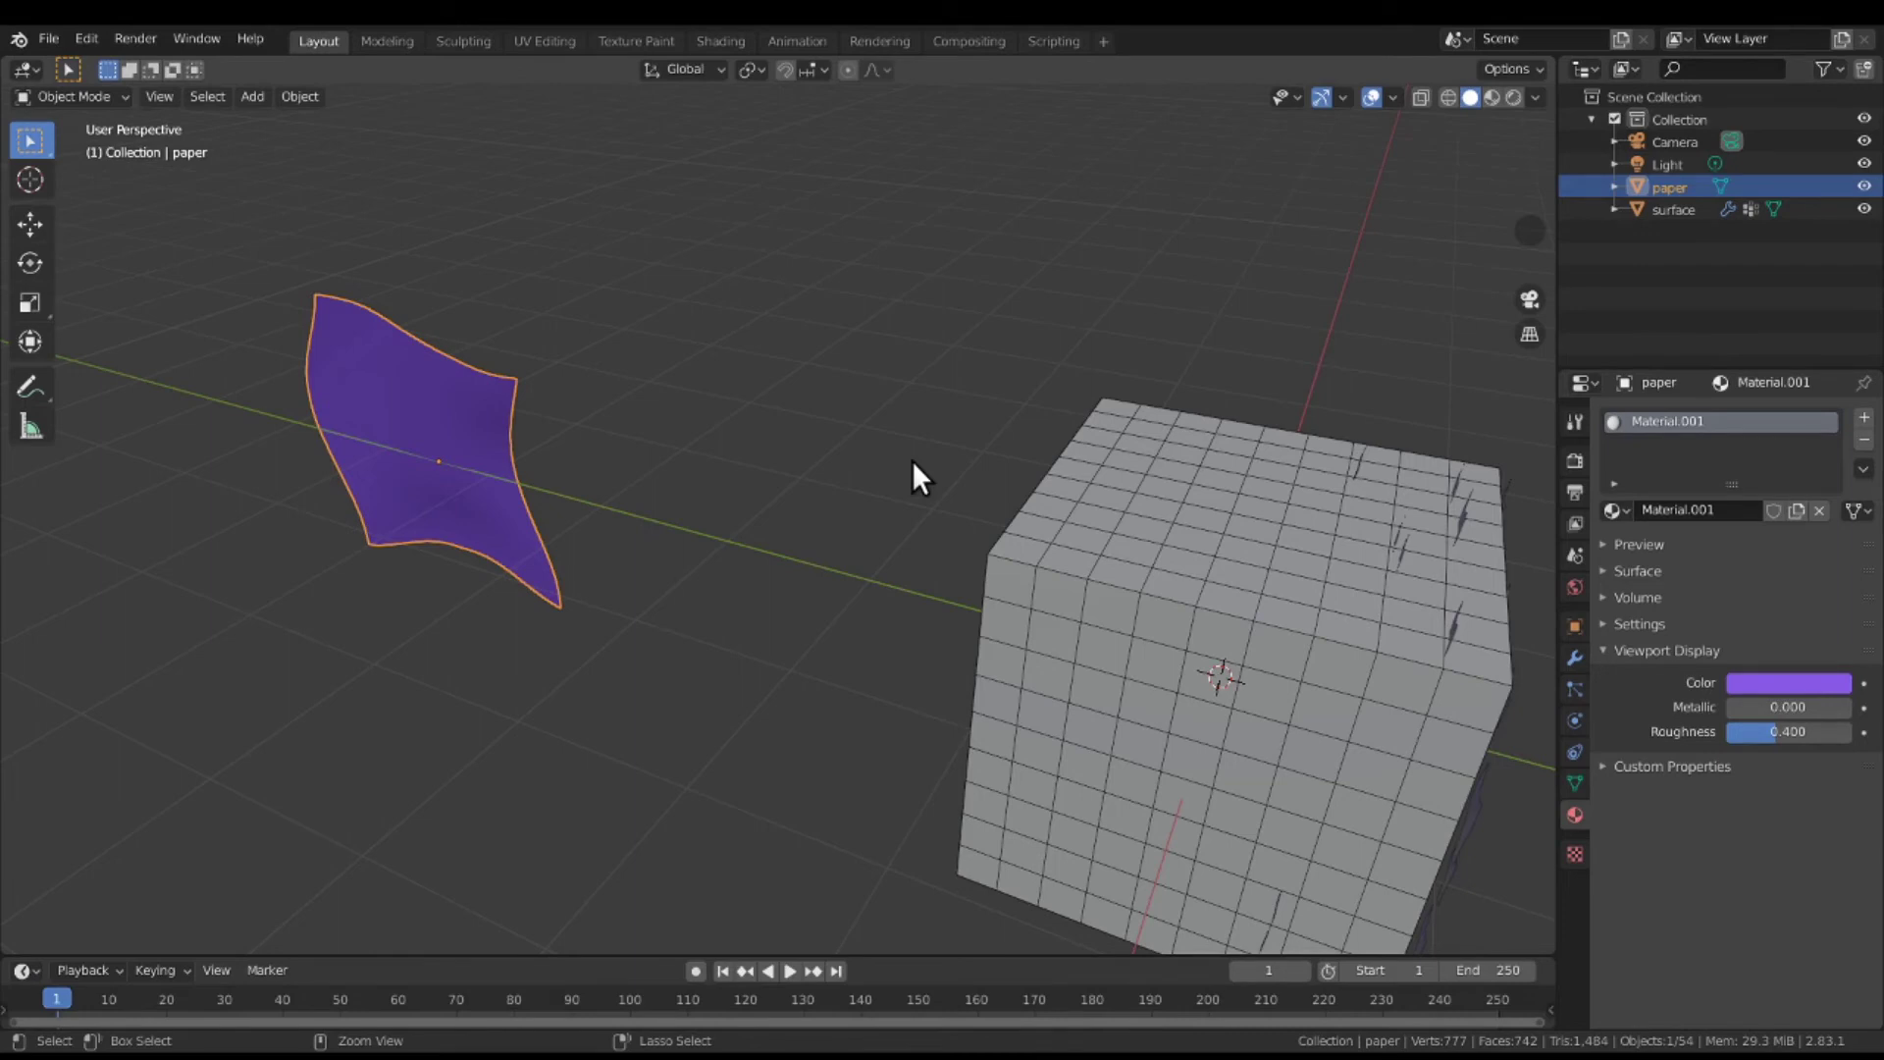
{"action": "key", "text": "ctrl+z"}
{"action": "key", "text": "ctrl+z"}
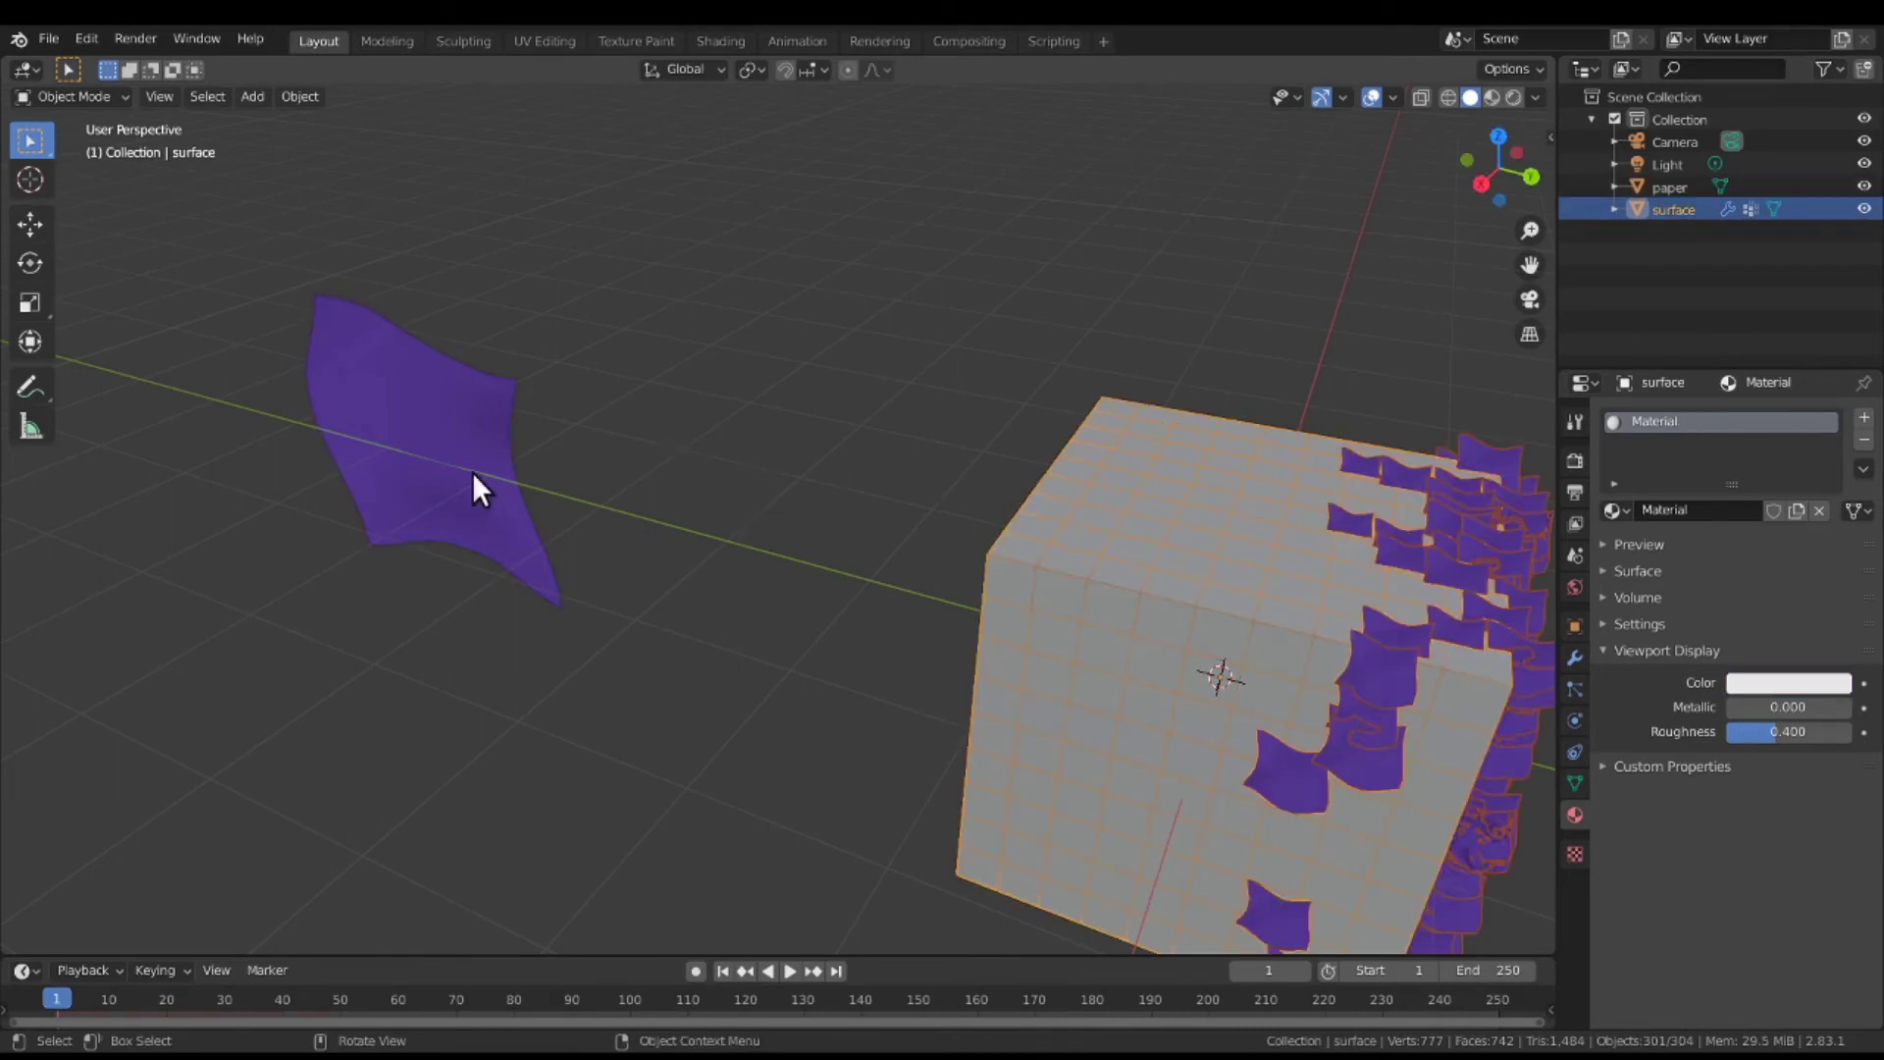
{"action": "left_click", "coordinate": [473, 488]}
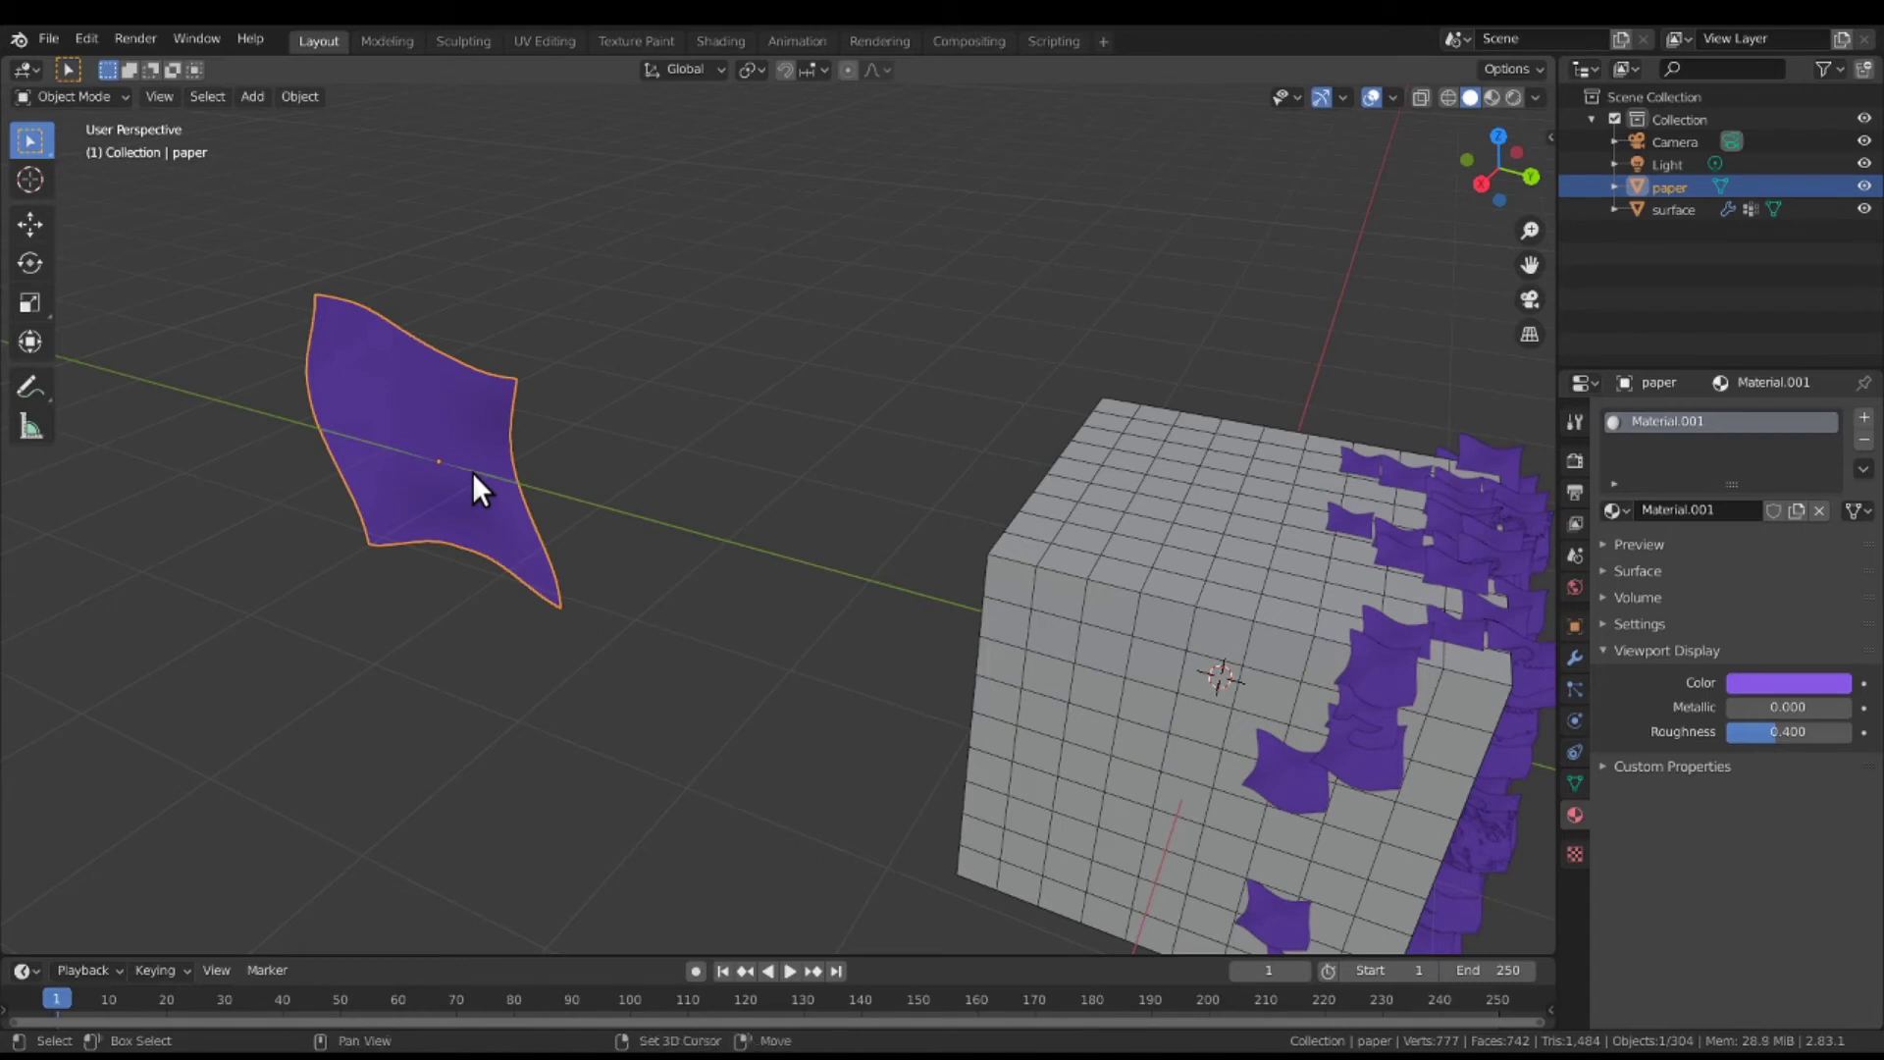
{"action": "key", "text": "shift+a"}
{"action": "mouse_move", "coordinate": [474, 473]}
{"action": "left_click", "coordinate": [642, 379]}
{"action": "left_click", "coordinate": [448, 432]}
{"action": "key", "text": "shift"}
{"action": "key", "text": "shift+a"}
{"action": "mouse_move", "coordinate": [447, 432]}
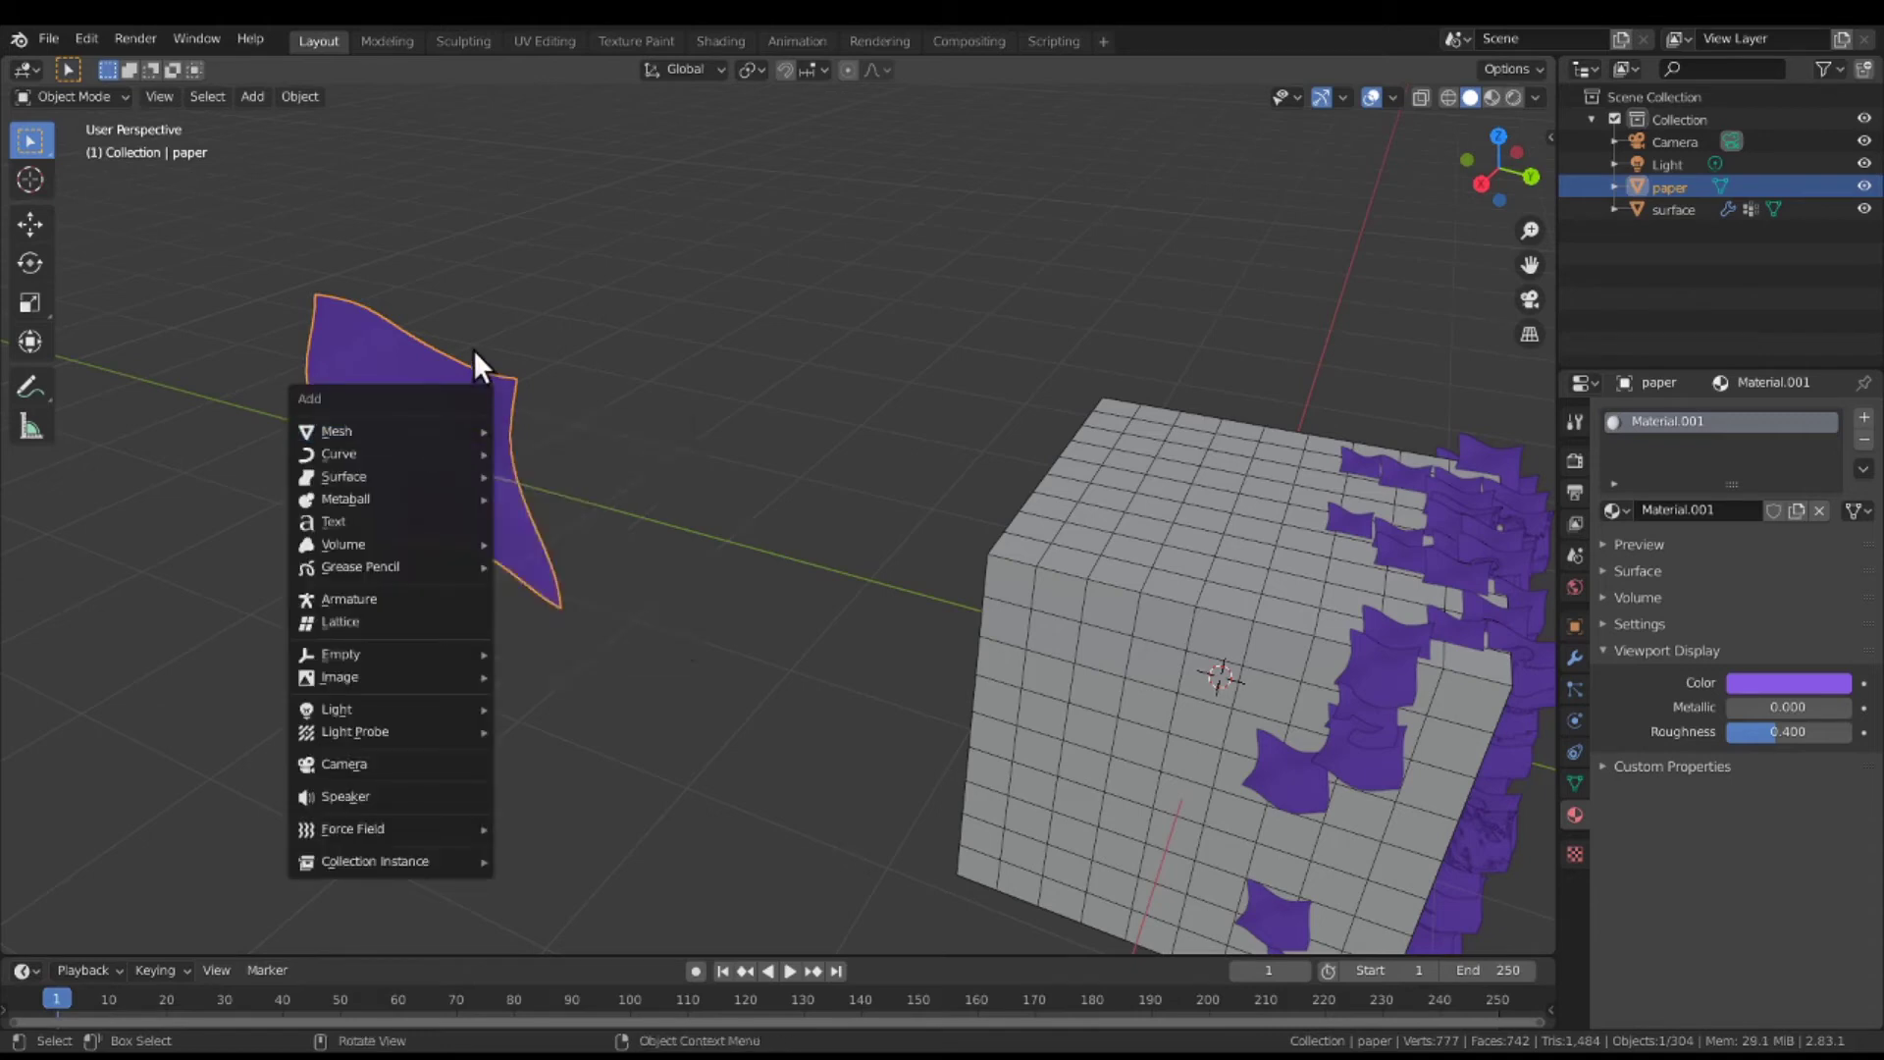
{"action": "left_click", "coordinate": [477, 355]}
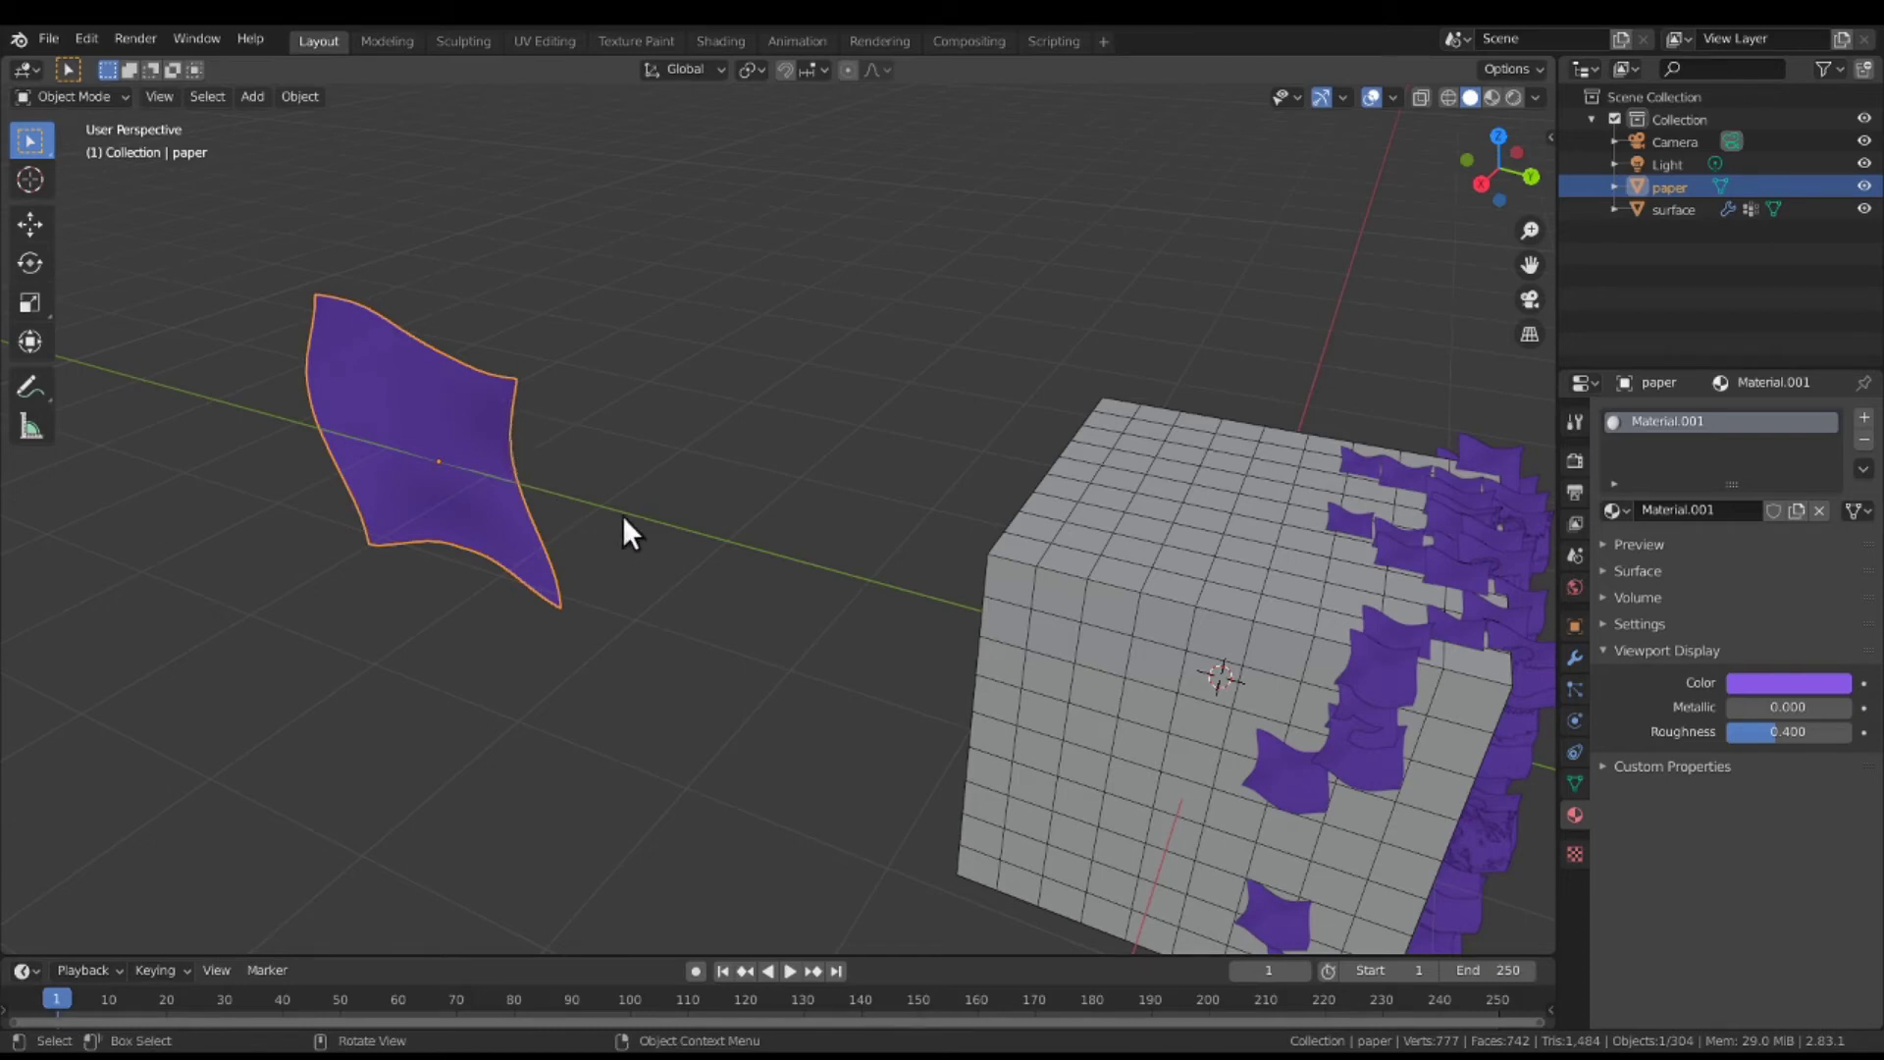
Add a 2 m mesh plane and move it to the space between the purple paper and the surface cube.
{"action": "left_click", "coordinate": [294, 98]}
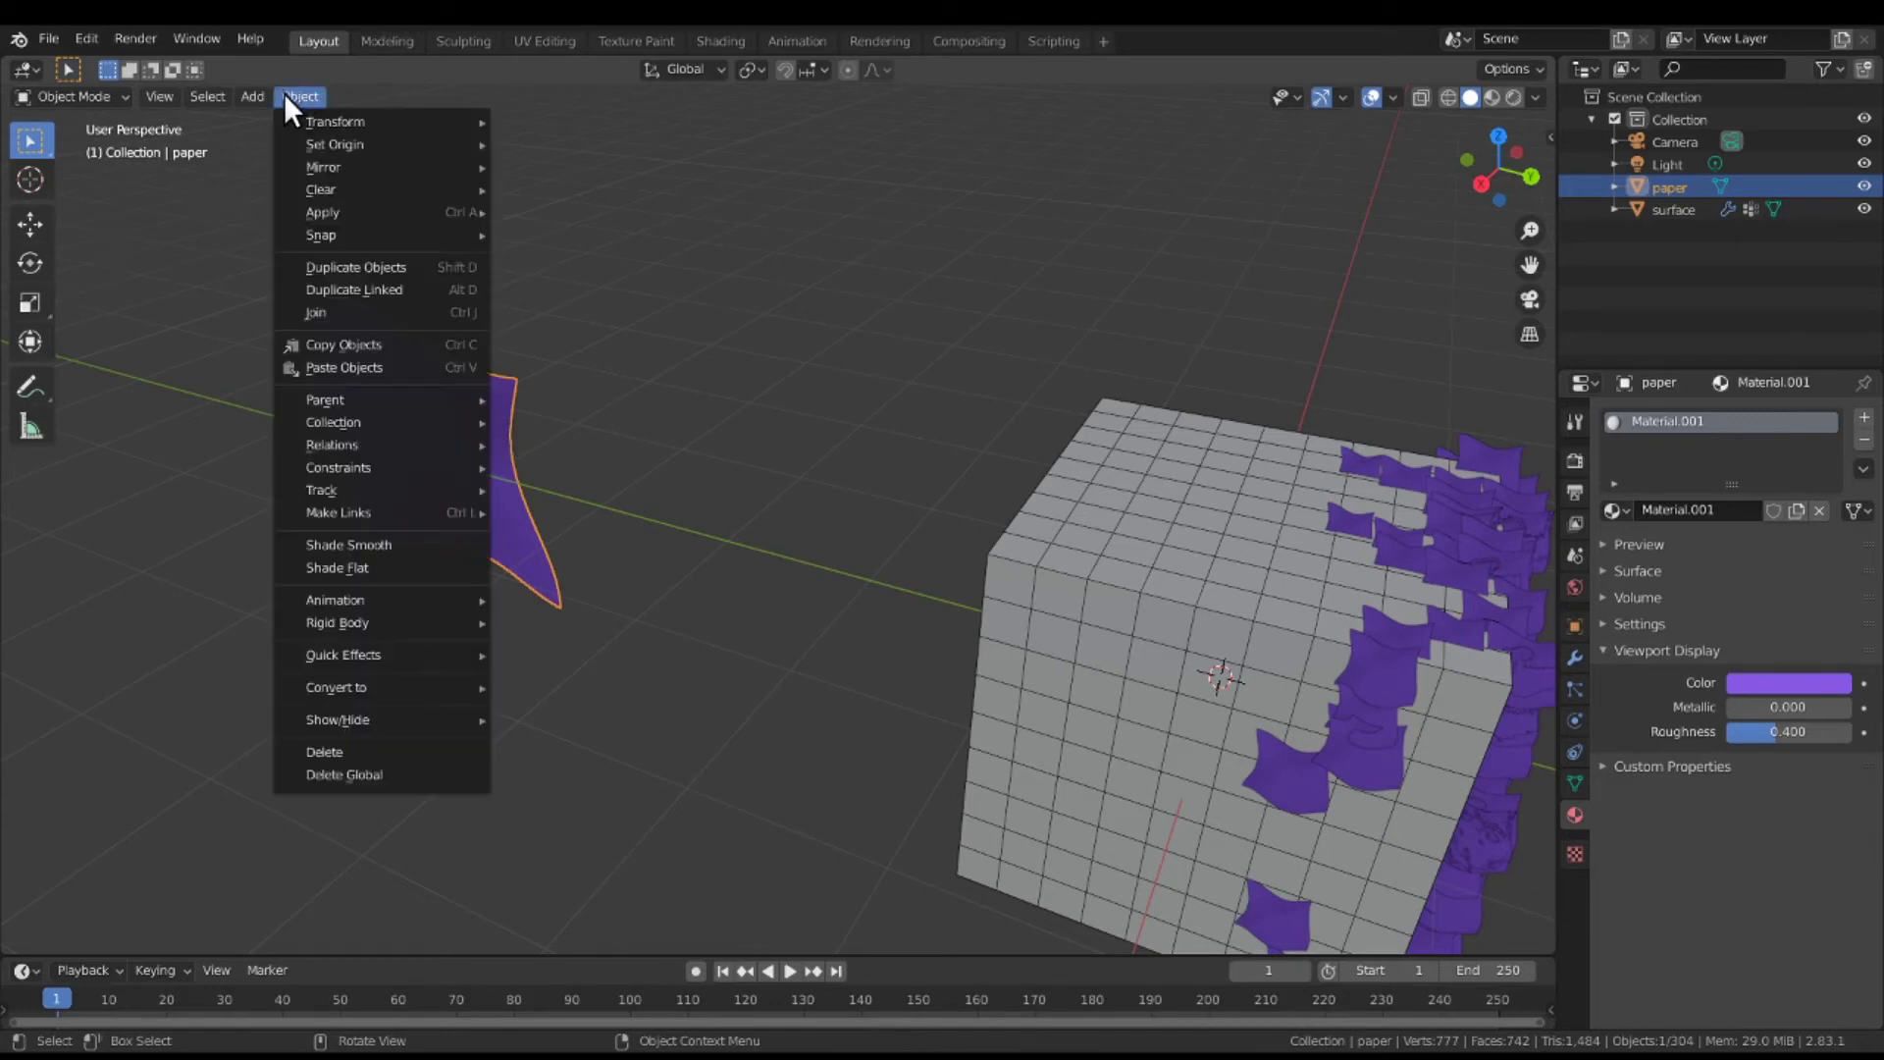
{"action": "mouse_move", "coordinate": [267, 92]}
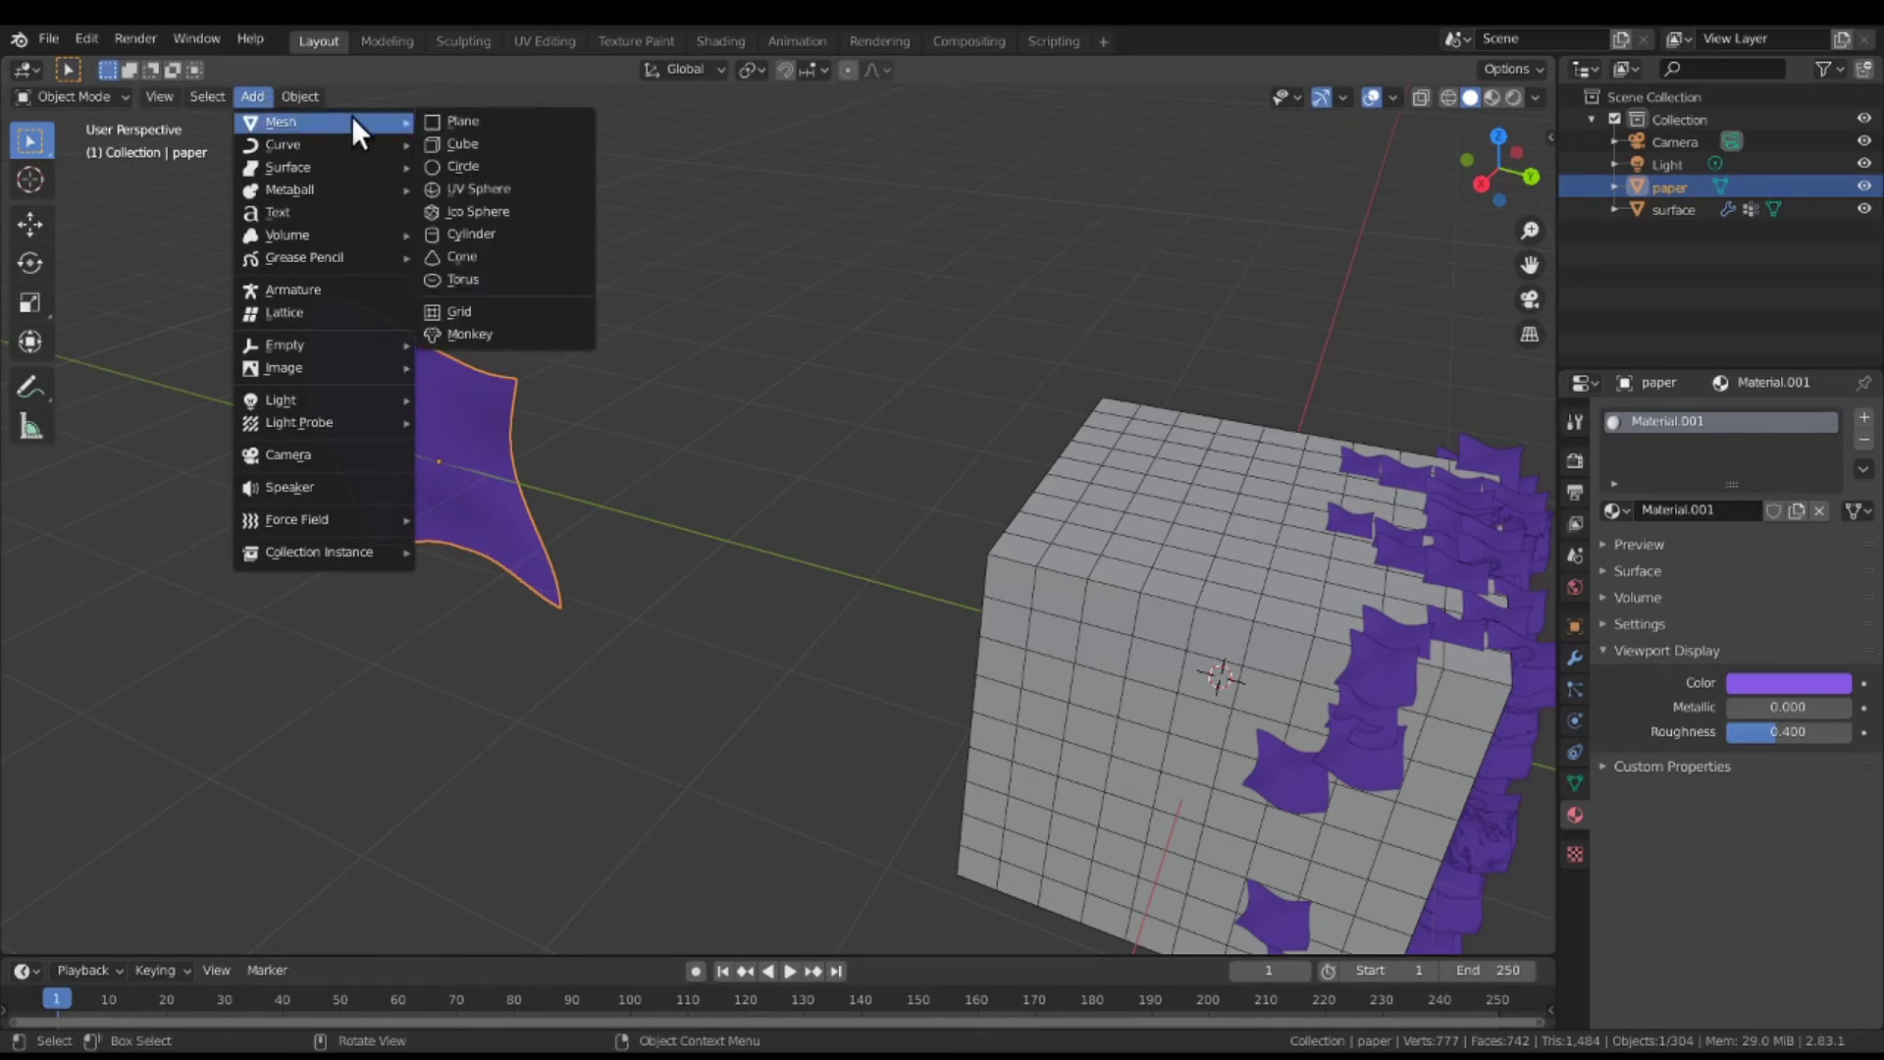
{"action": "left_click", "coordinate": [457, 122]}
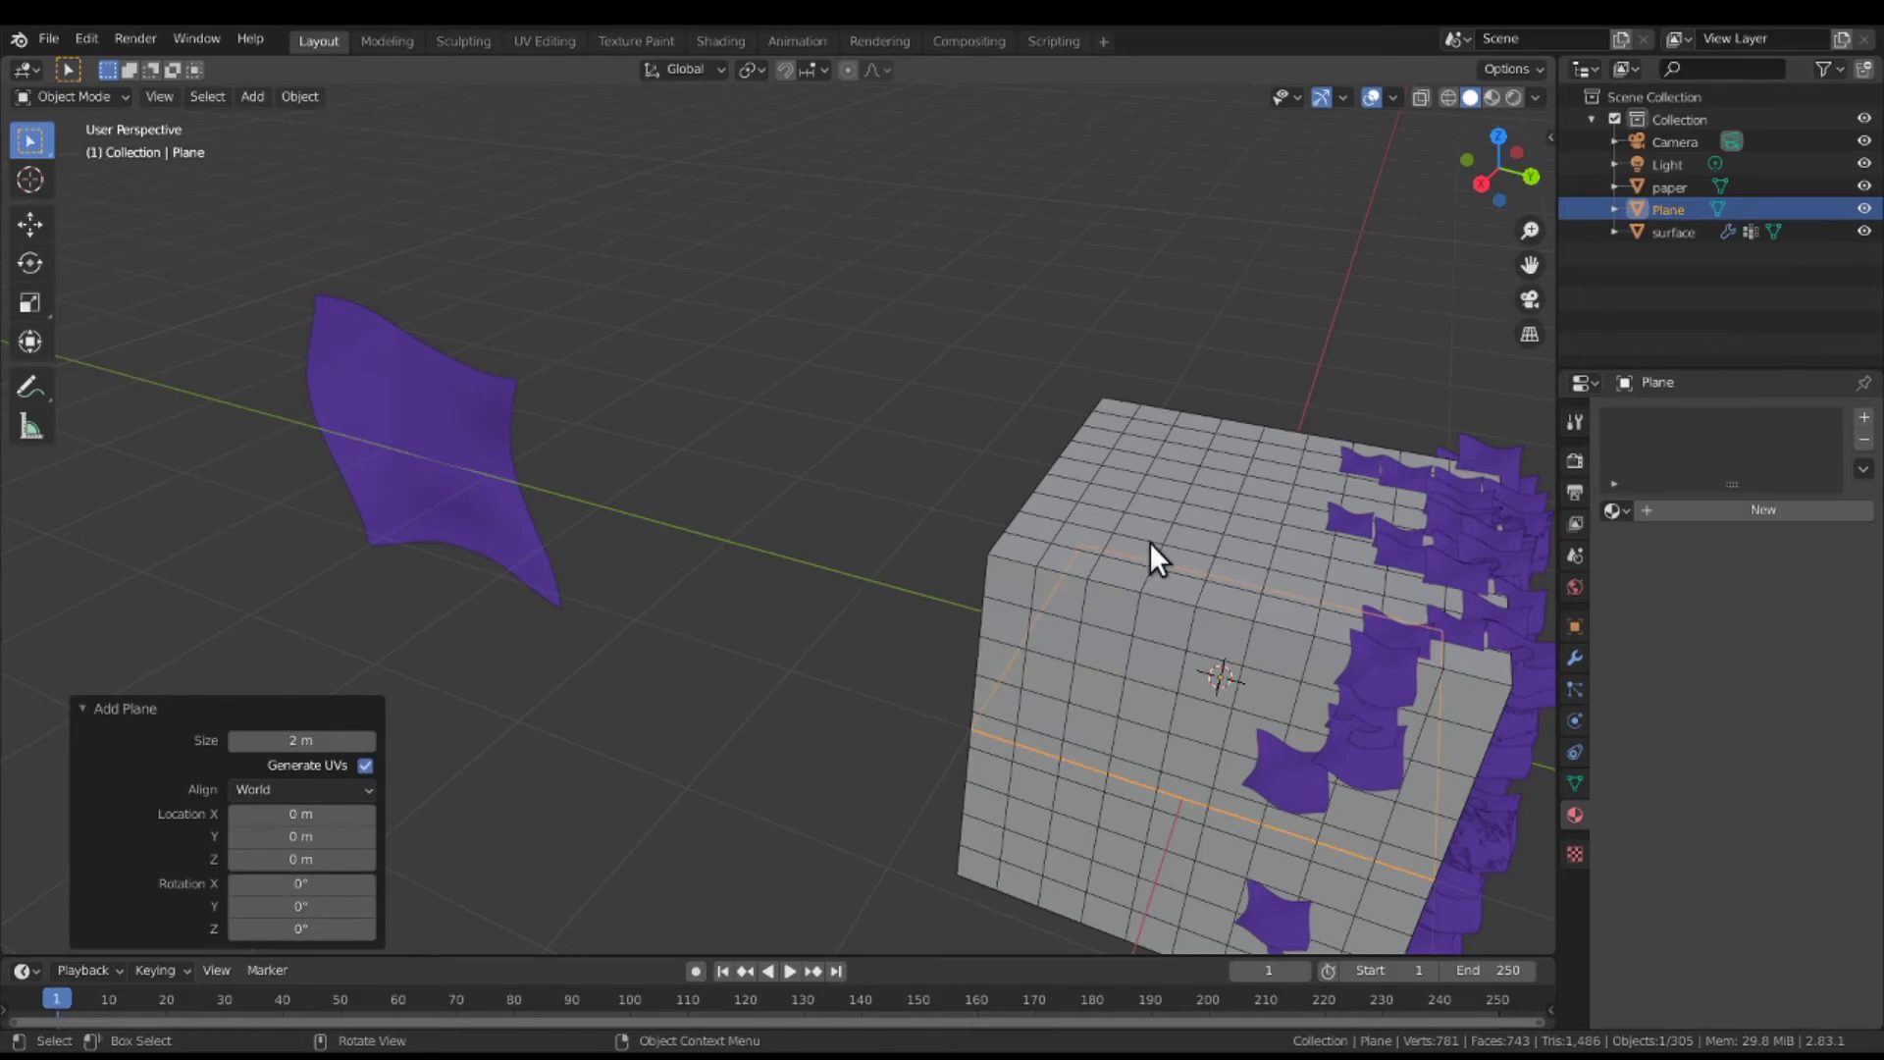
{"action": "key", "text": "g"}
{"action": "left_click", "coordinate": [754, 402]}
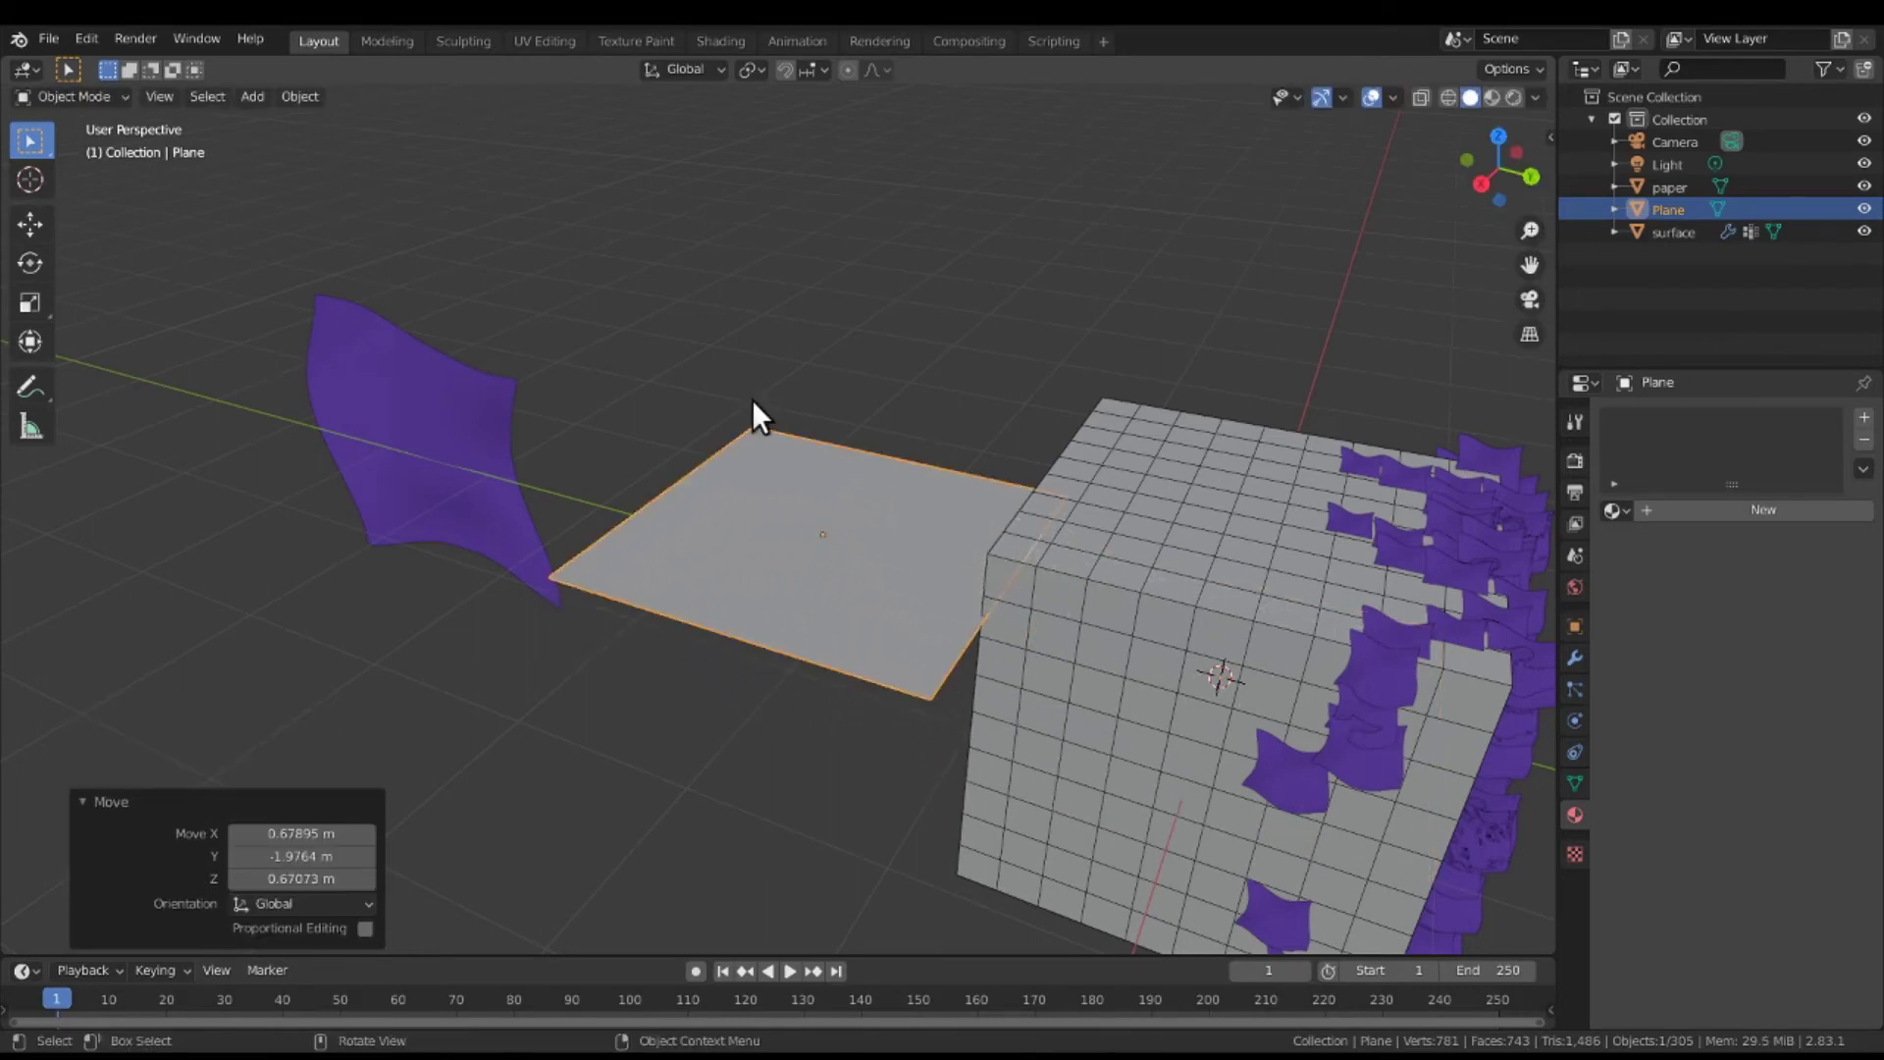
Rotate the new plane 90° about the global Y axis so it stands upright.
{"action": "type", "text": "r"}
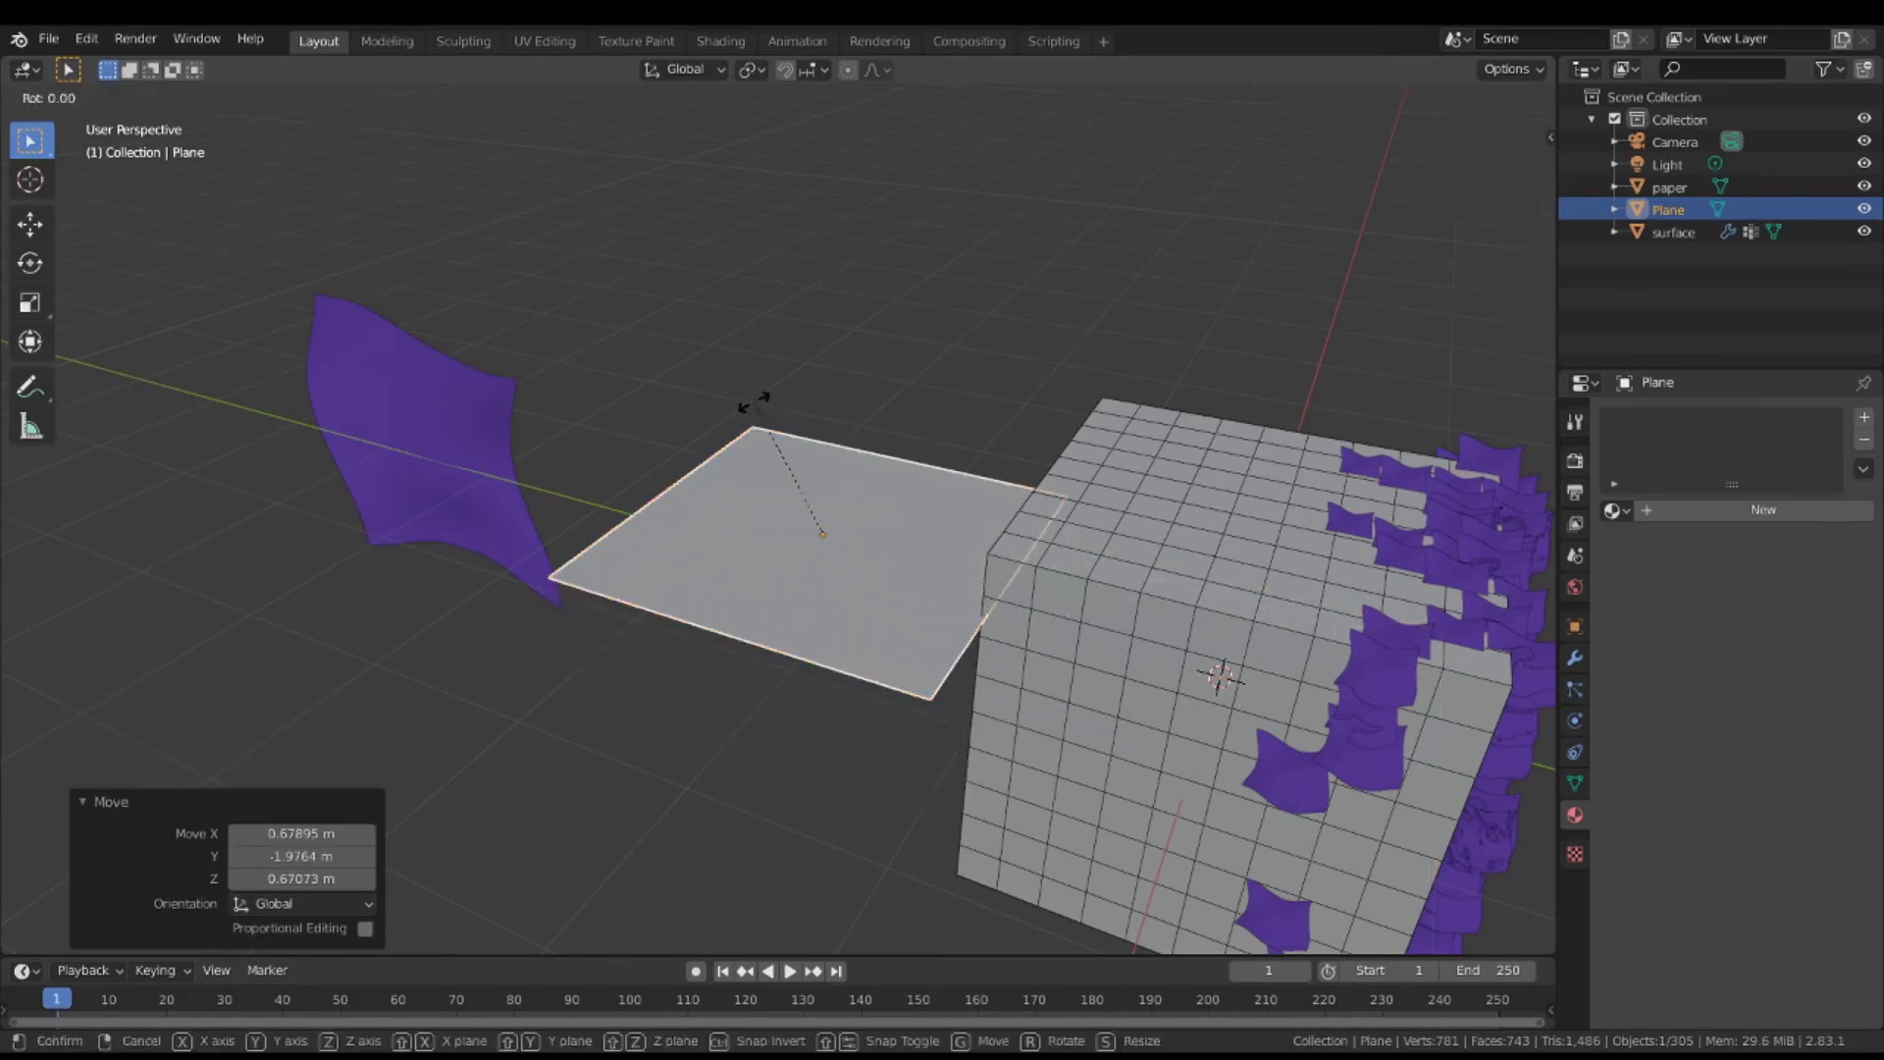
{"action": "type", "text": "y90"}
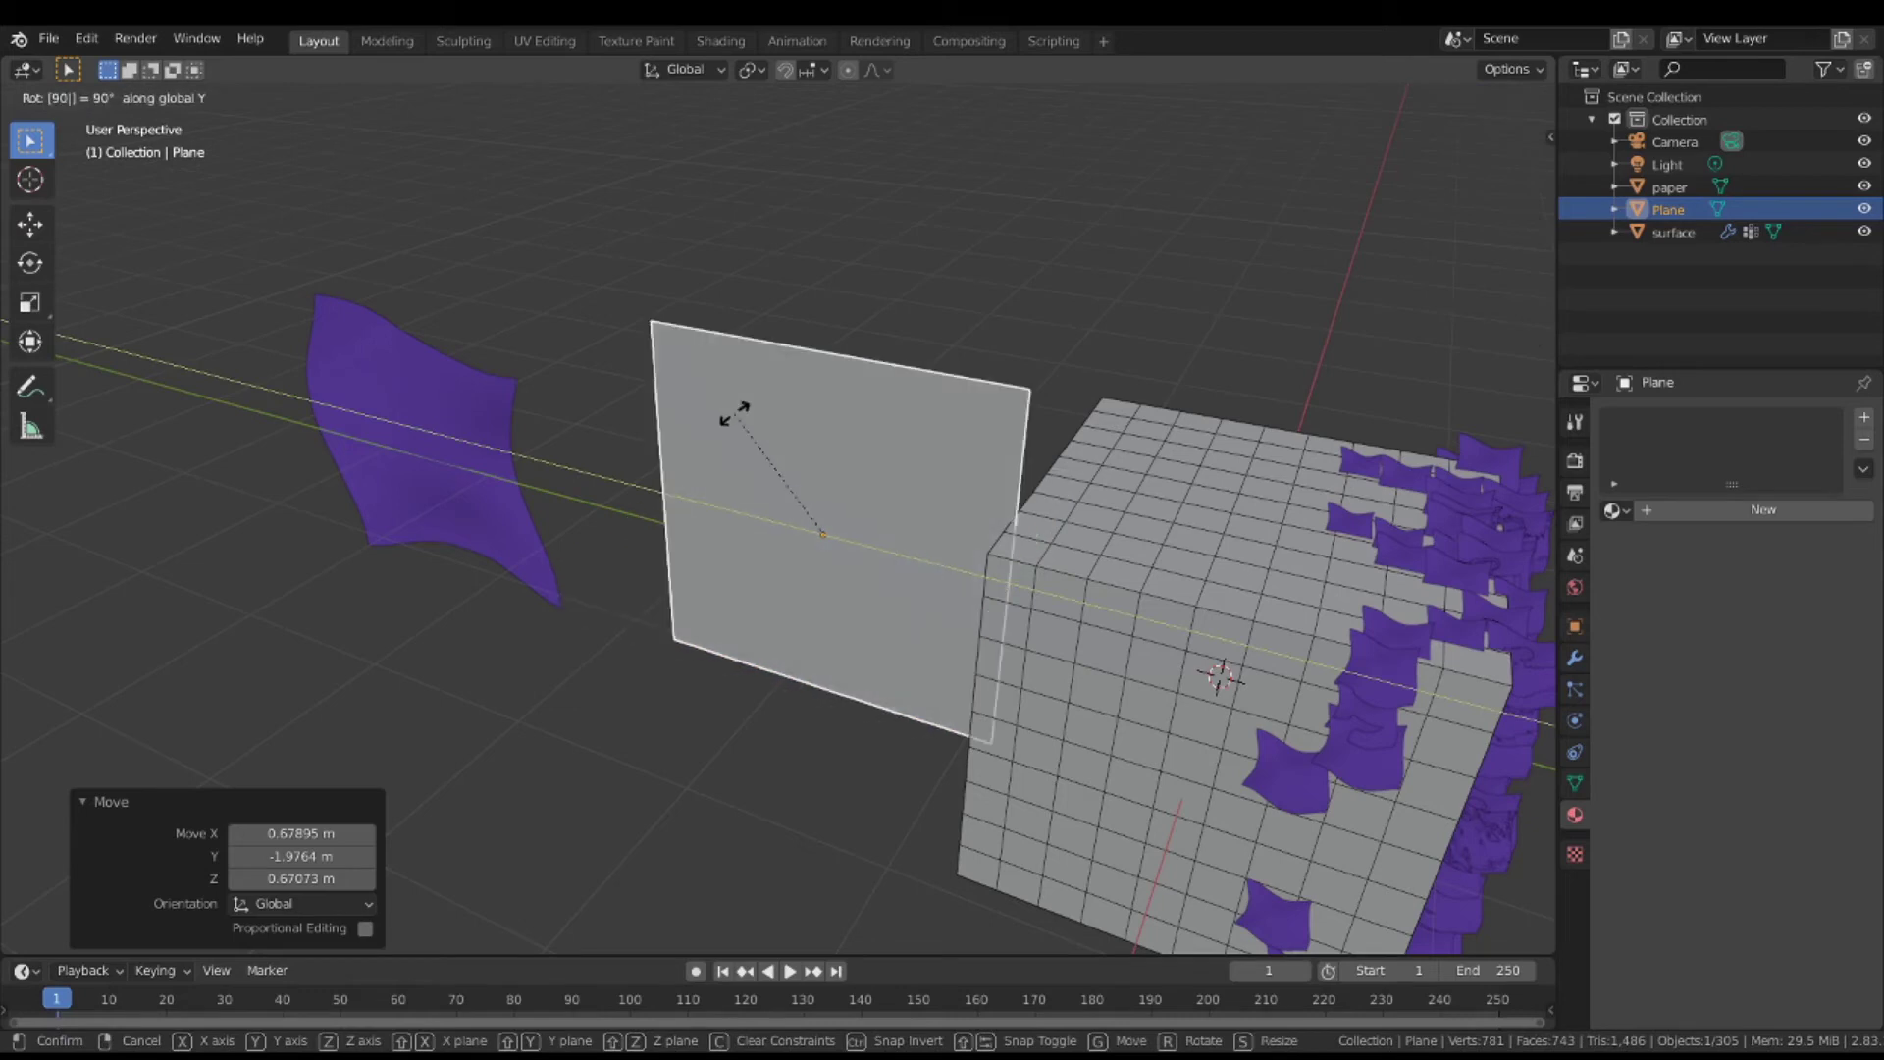
{"action": "key", "text": "Return"}
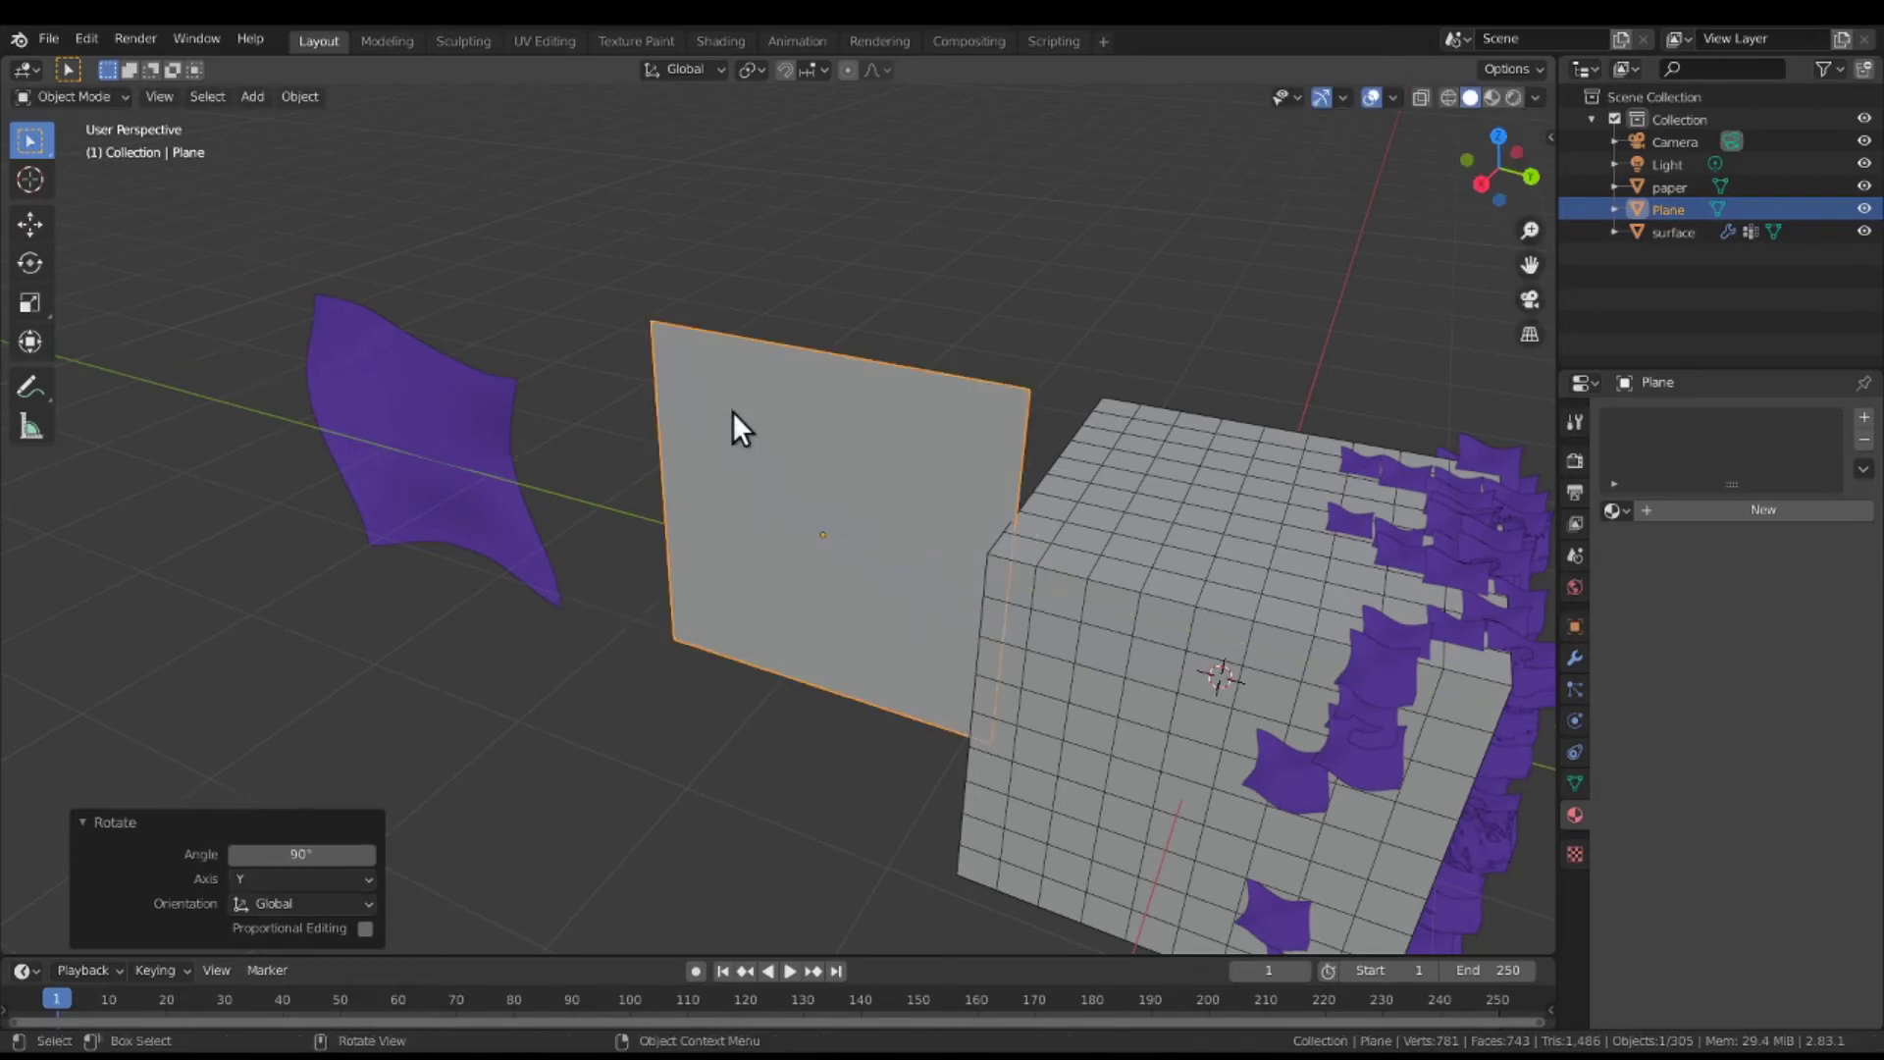
Subdivide the upright plane's whole mesh four times with one cut each in Edit Mode.
{"action": "left_click", "coordinate": [68, 98]}
{"action": "left_click", "coordinate": [76, 146]}
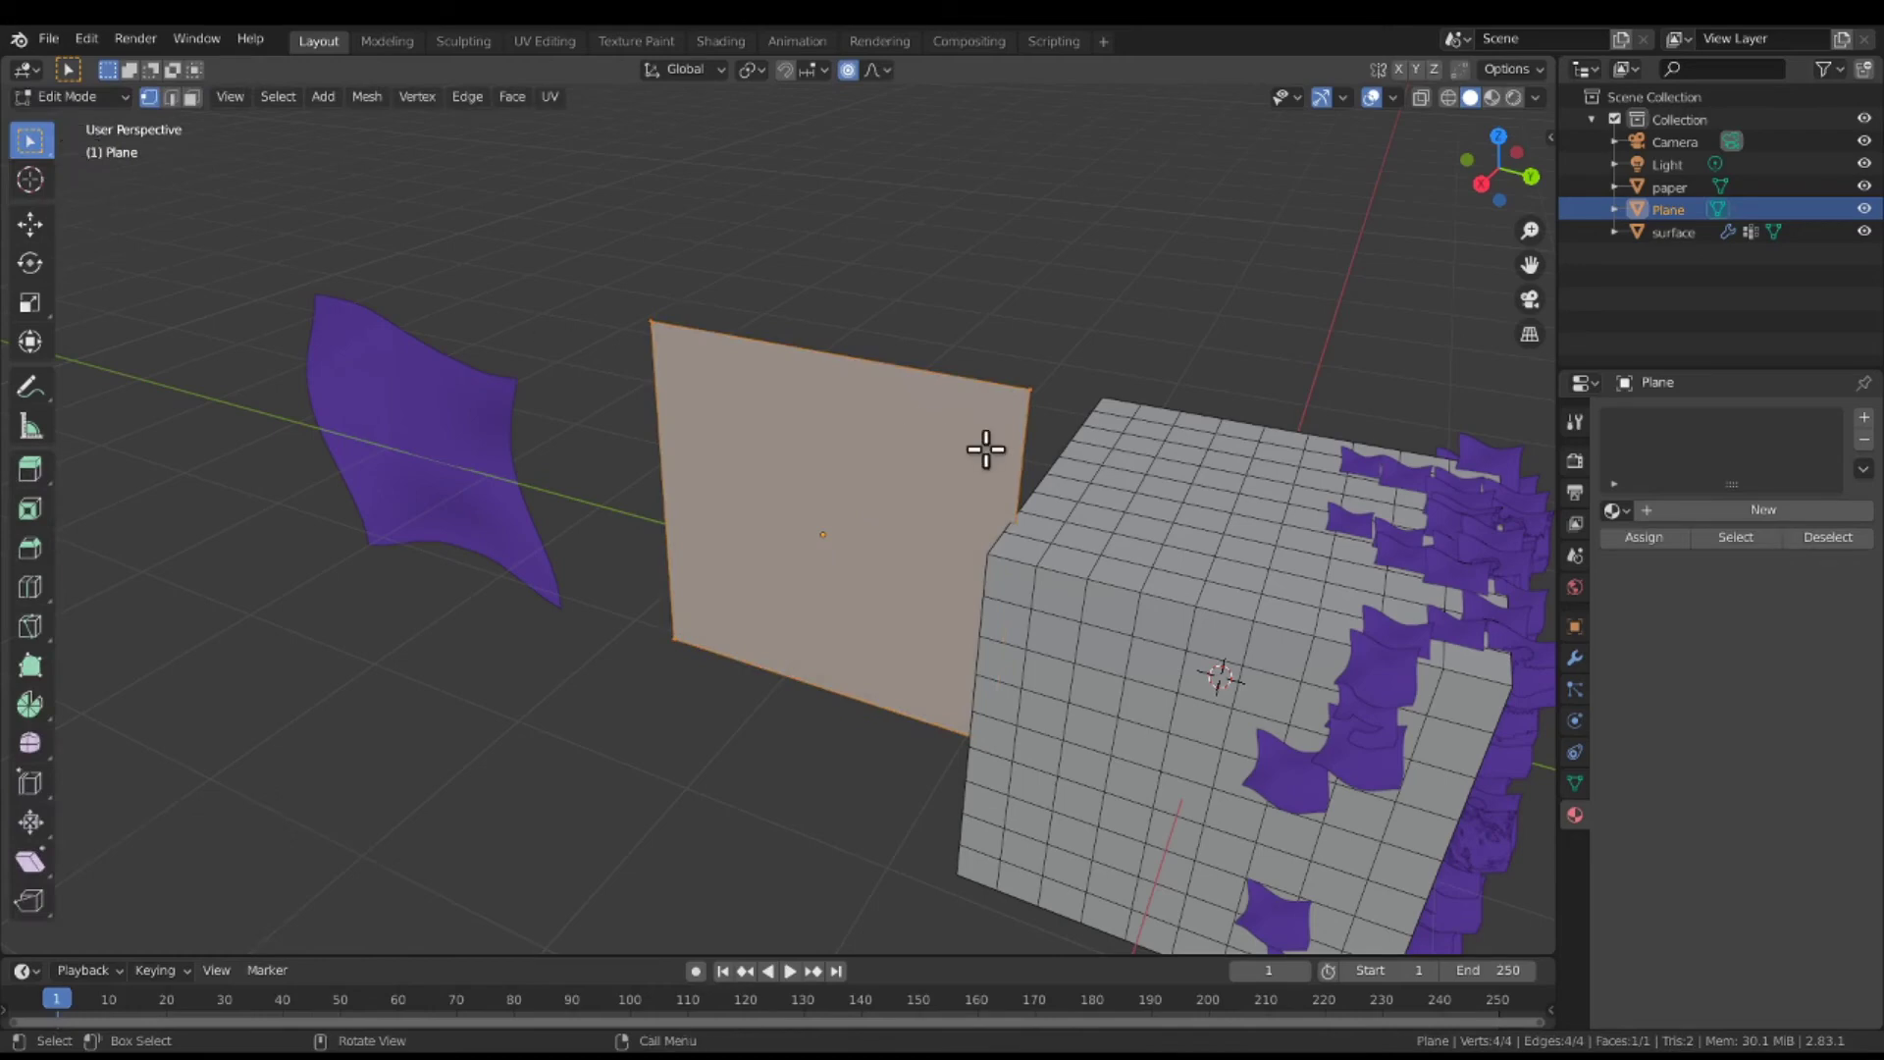
{"action": "right_click", "coordinate": [888, 435]}
{"action": "left_click", "coordinate": [886, 433]}
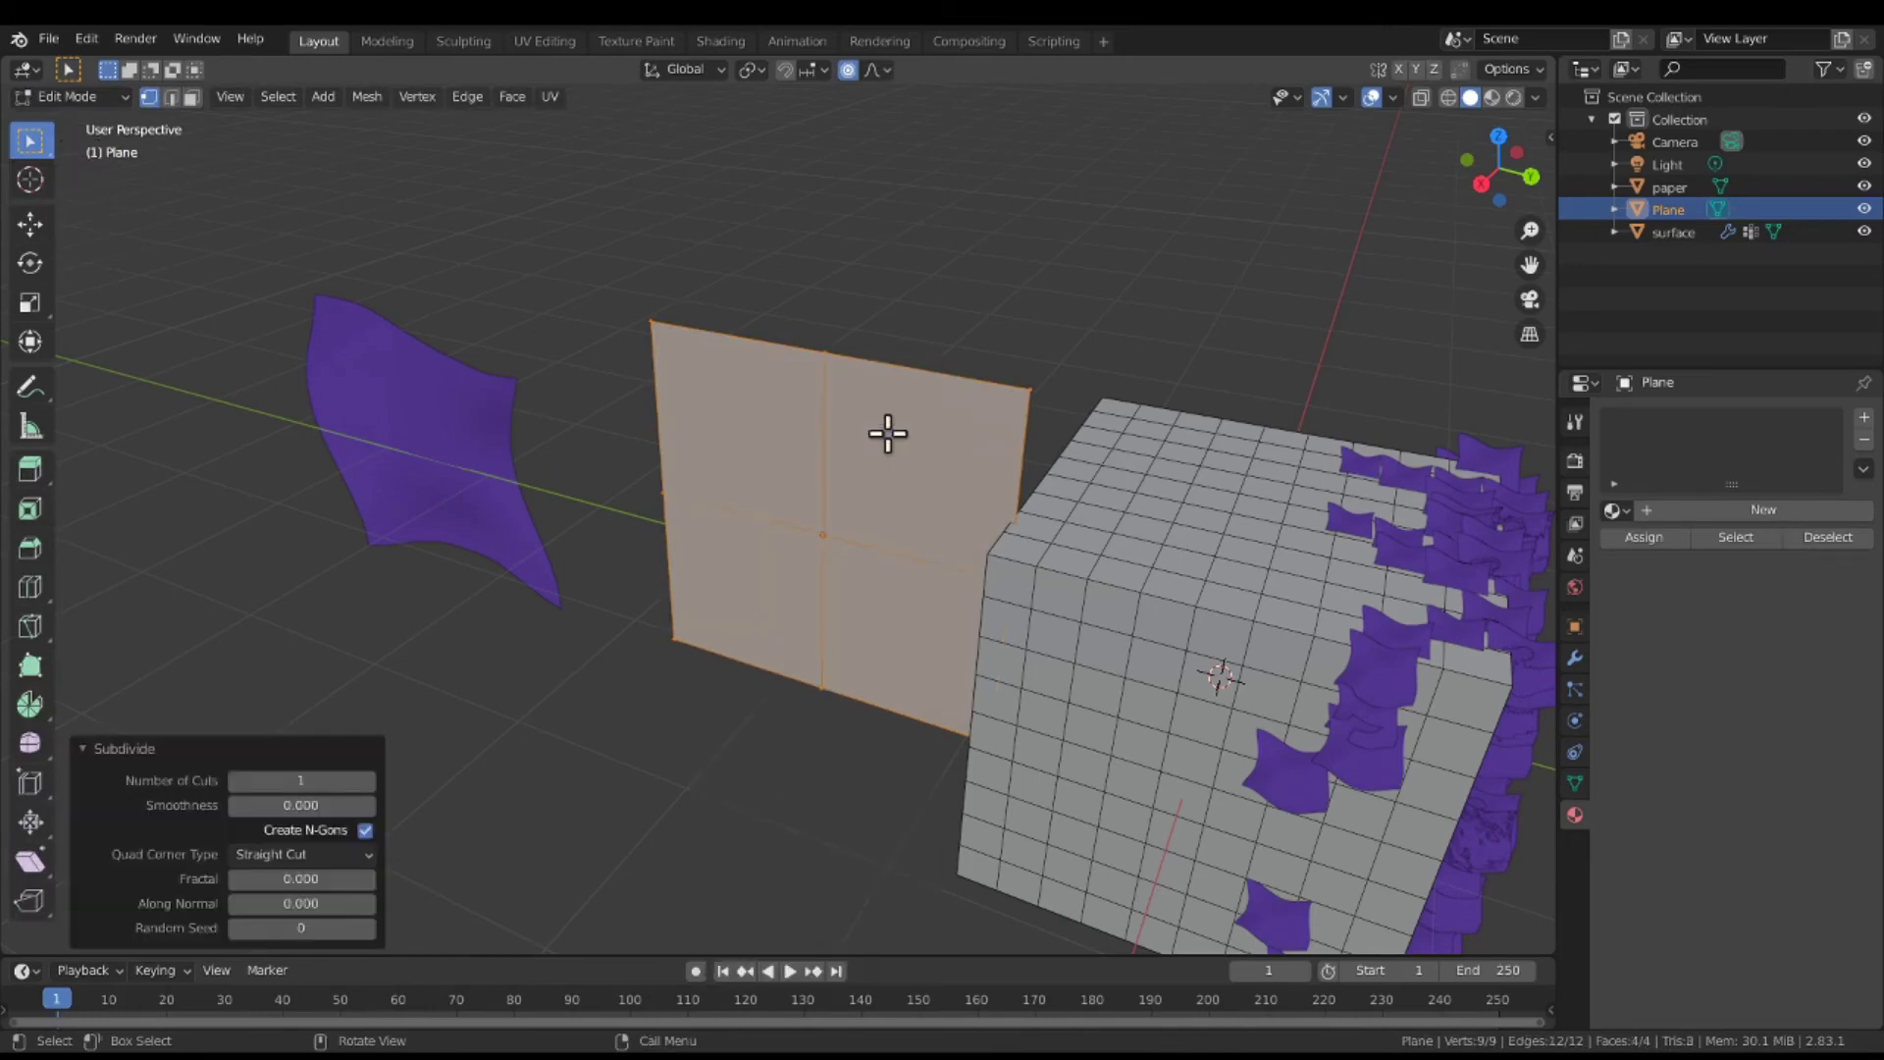
{"action": "right_click", "coordinate": [887, 434]}
{"action": "left_click", "coordinate": [888, 434]}
{"action": "right_click", "coordinate": [889, 435]}
{"action": "left_click", "coordinate": [889, 435]}
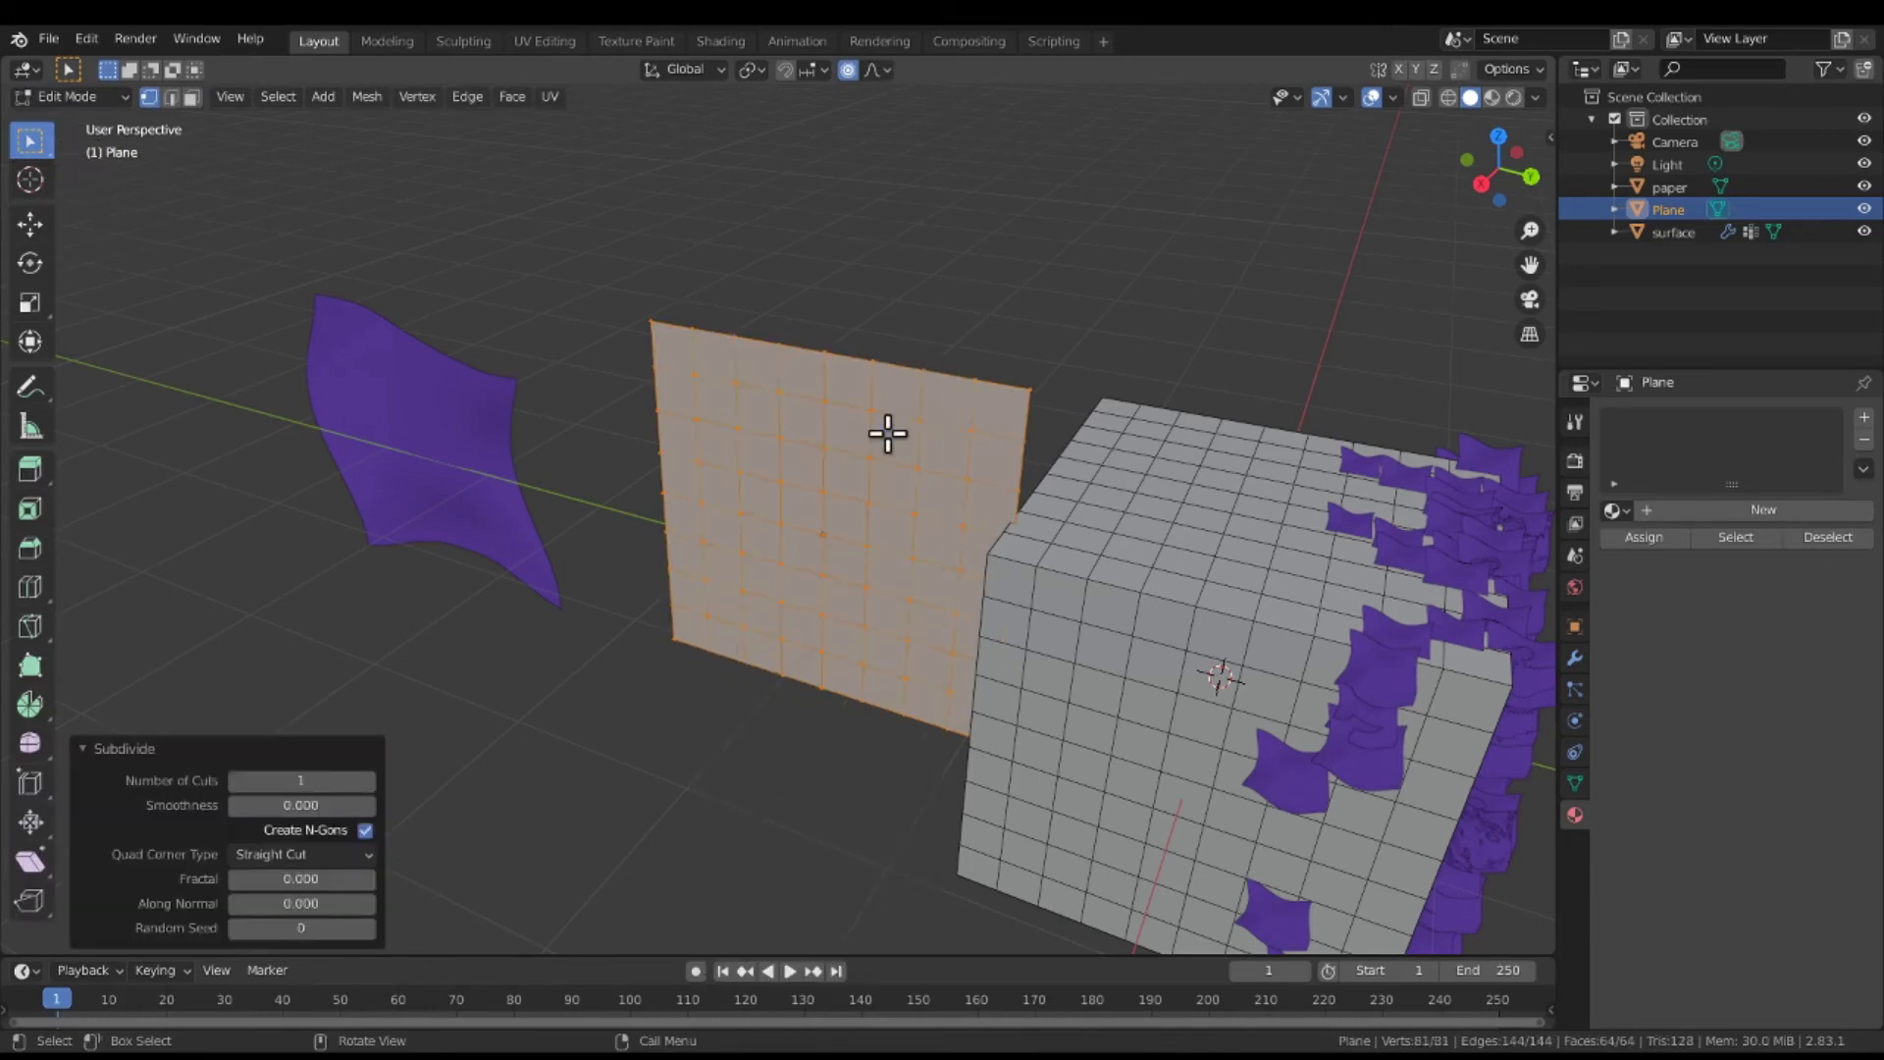
{"action": "right_click", "coordinate": [888, 434]}
{"action": "left_click", "coordinate": [889, 435]}
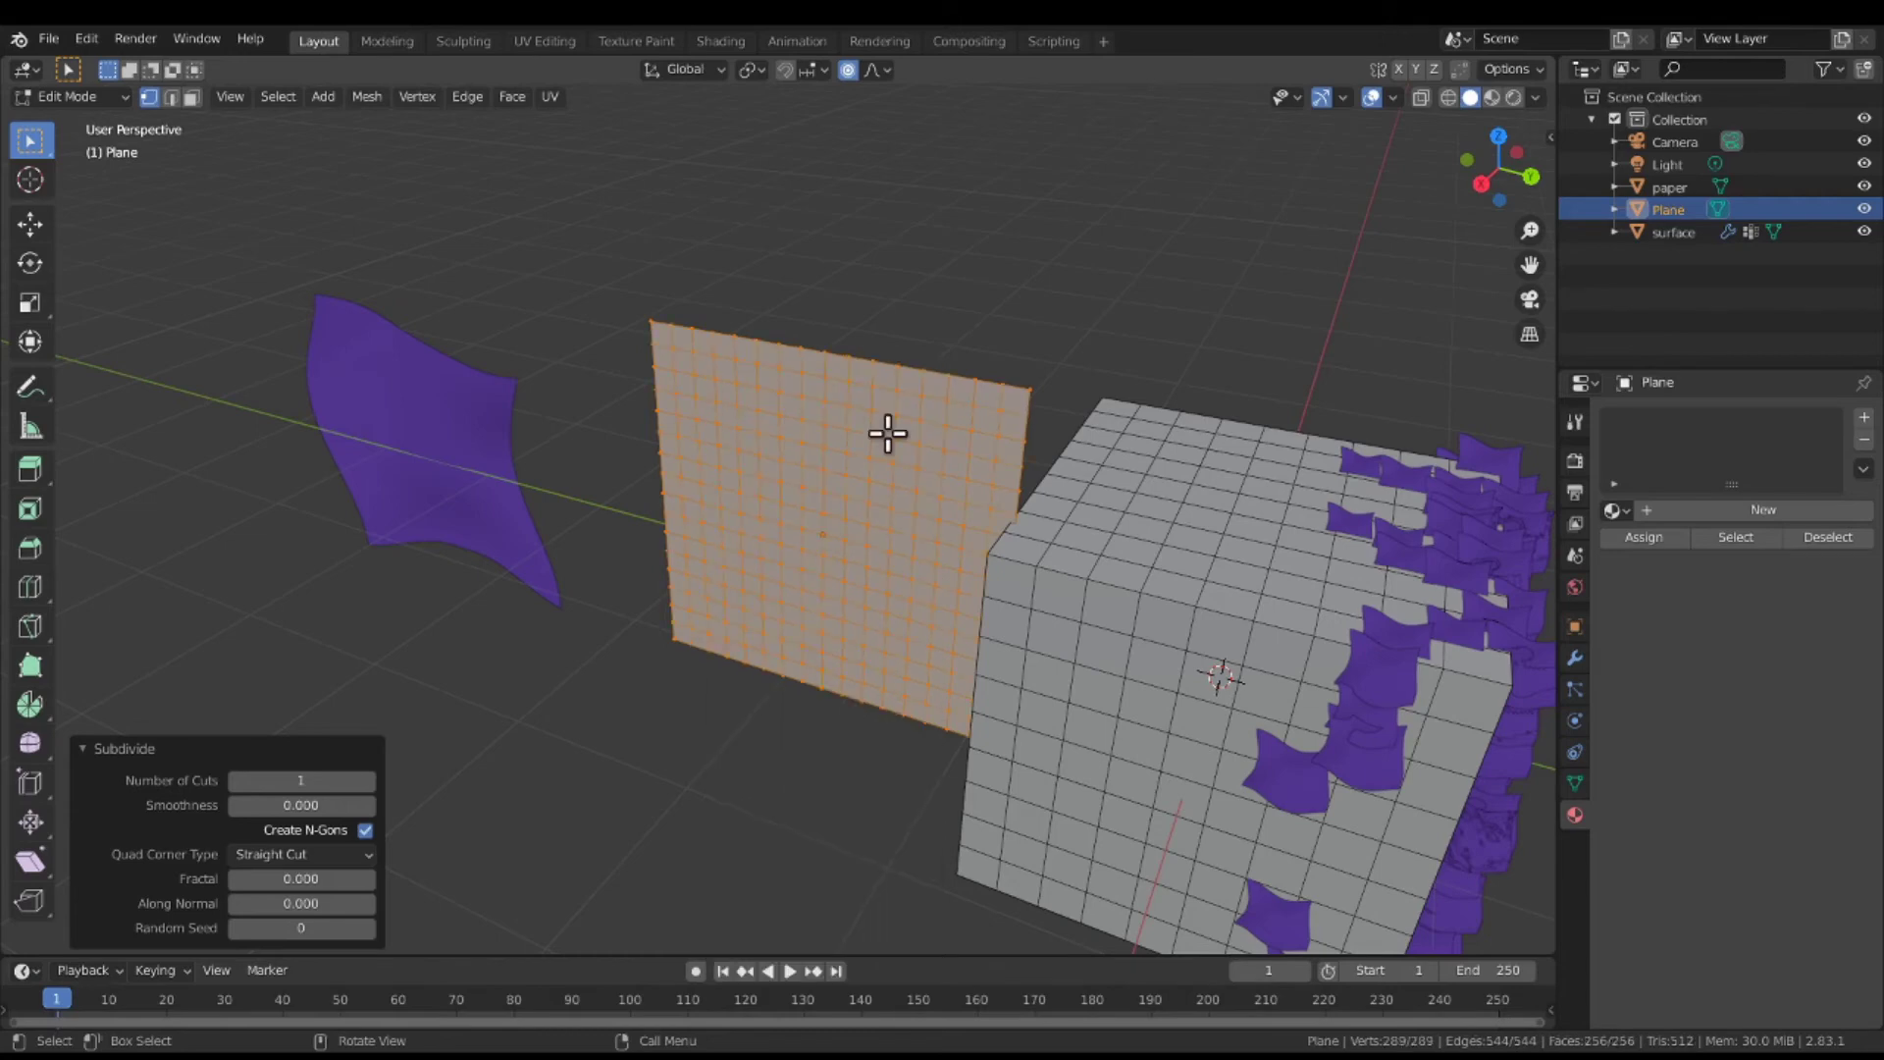
Move a strip of vertices on the plane's upper edge about 0.1 m down with smooth proportional editing, size about 0.42.
{"action": "left_click", "coordinate": [716, 287]}
{"action": "left_click_drag", "start_coordinate": [761, 299], "coordinate": [981, 407]}
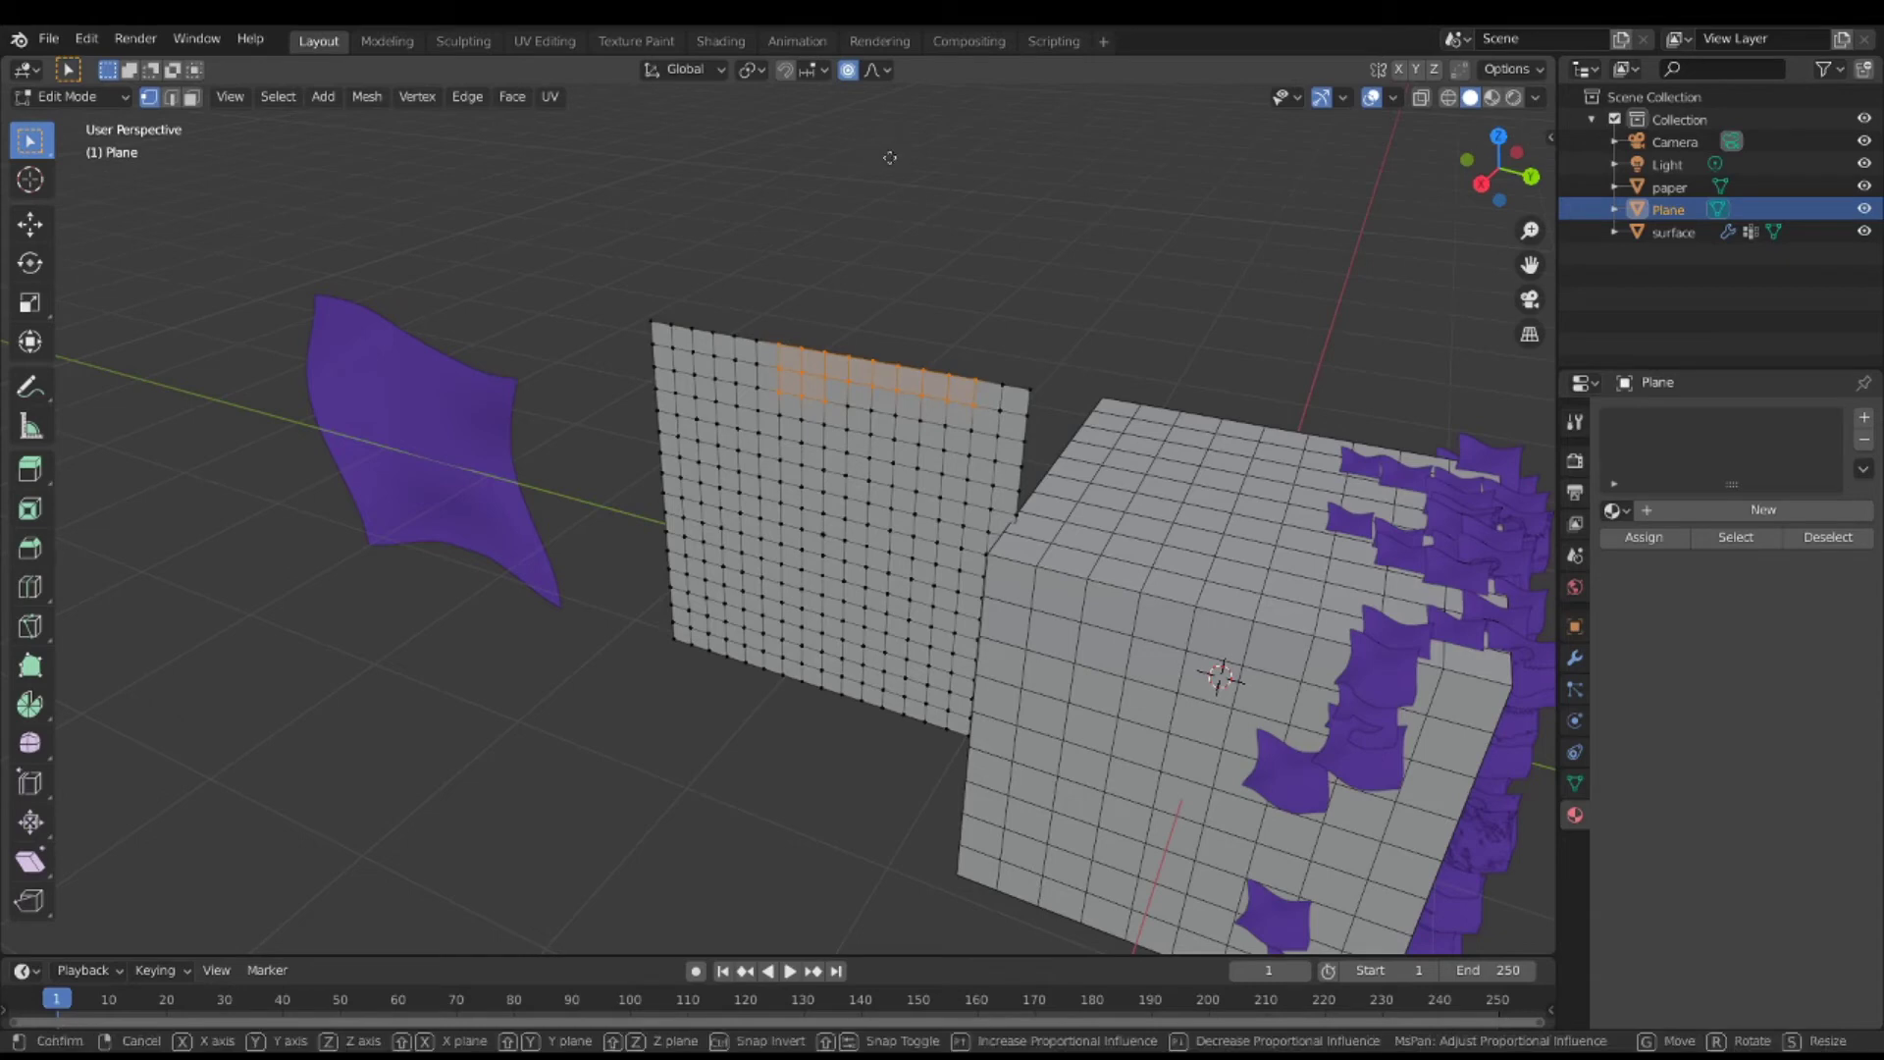
{"action": "key", "text": "g"}
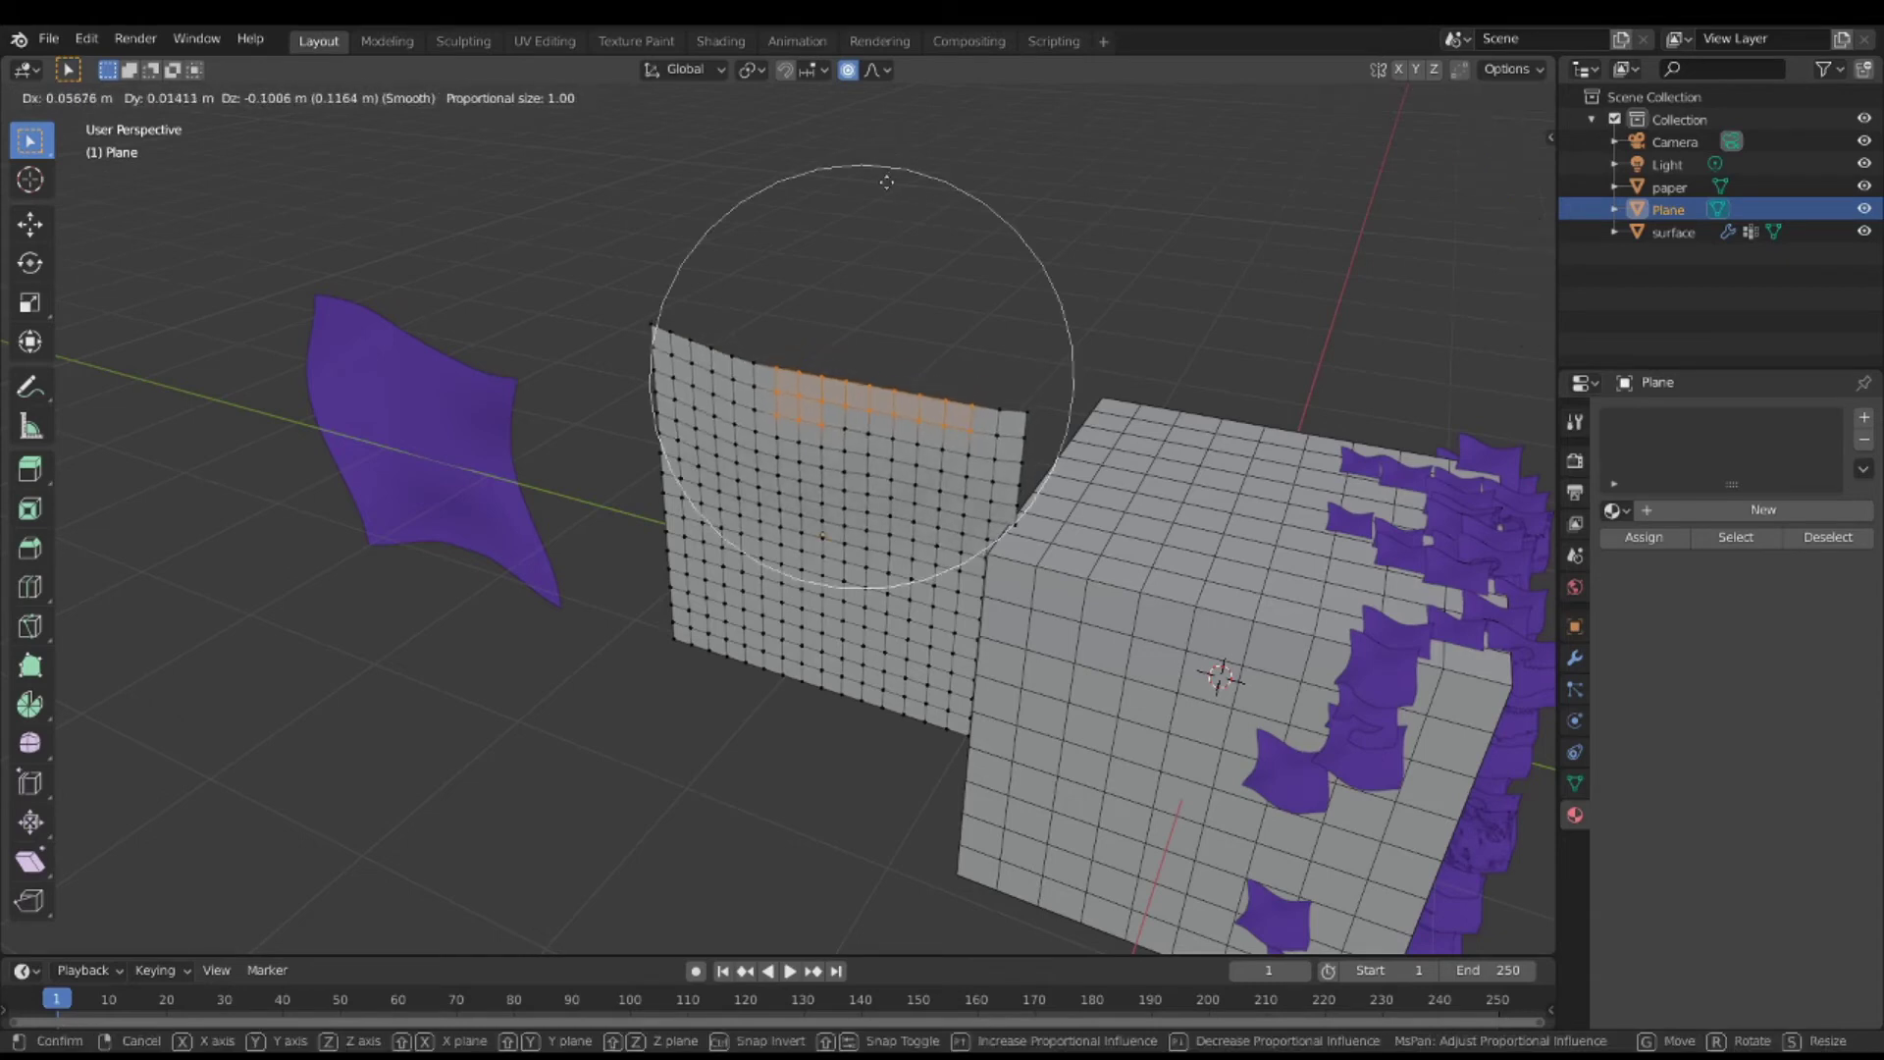
{"action": "scroll", "coordinate": [886, 182], "scroll_direction": "up", "scroll_amount": 9}
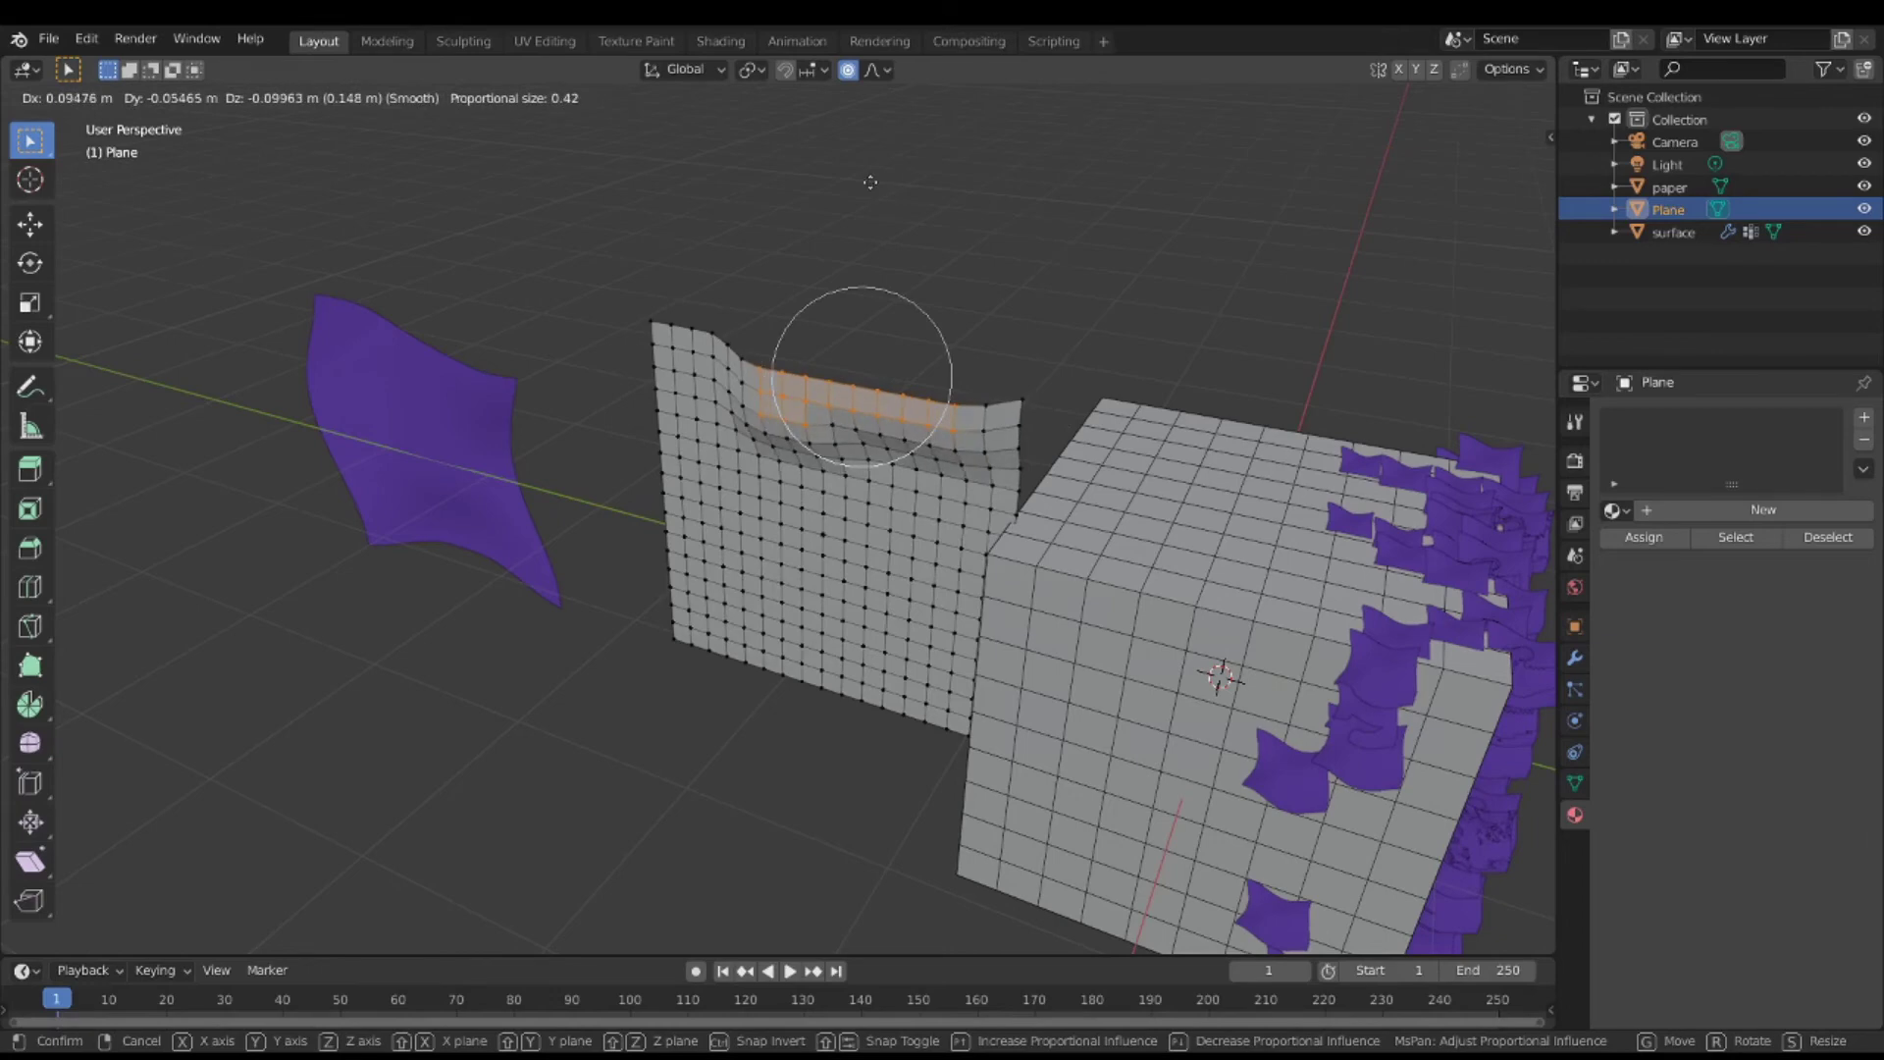
{"action": "left_click", "coordinate": [870, 182]}
Pull a block of vertices on the plane's edge facing the purple paper about 0.38 m outward along negative Y.
{"action": "middle_click_drag", "start_coordinate": [867, 181], "coordinate": [896, 210]}
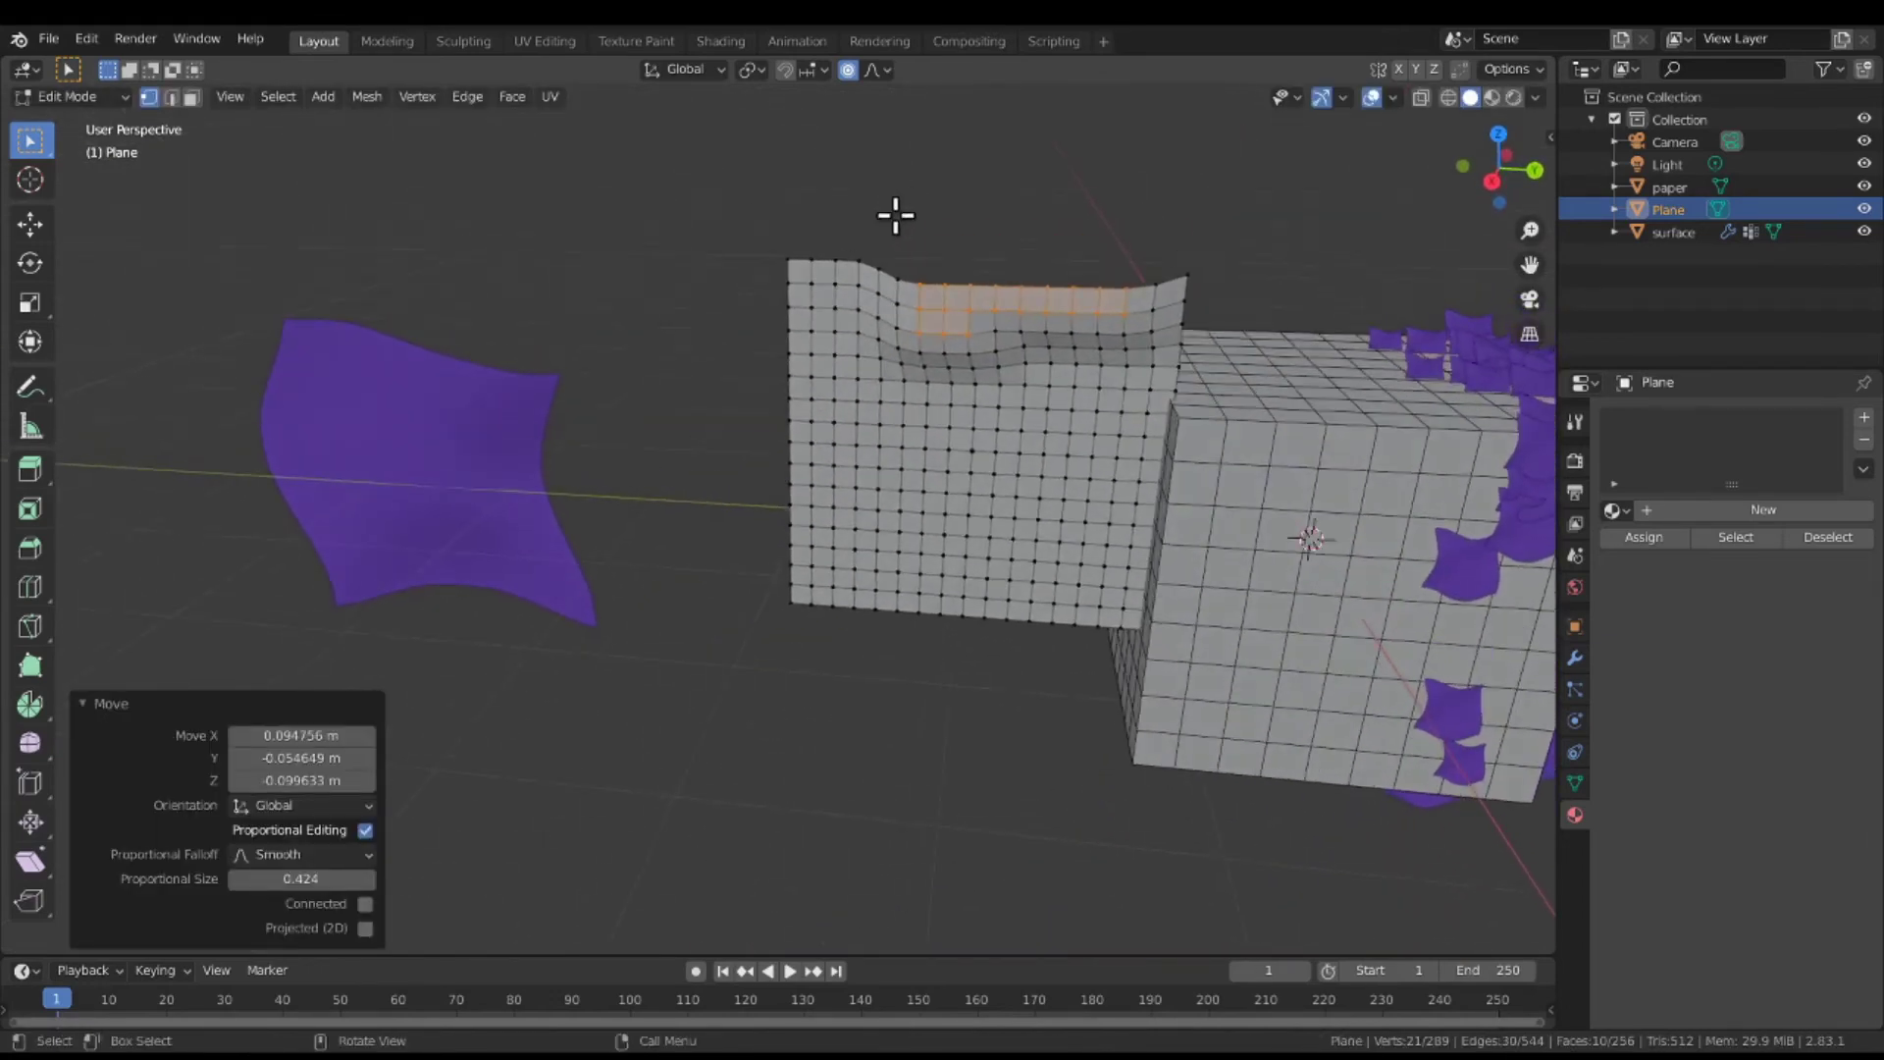
{"action": "left_click", "coordinate": [785, 390]}
{"action": "left_click_drag", "start_coordinate": [784, 391], "coordinate": [852, 470]}
{"action": "key", "text": "g"}
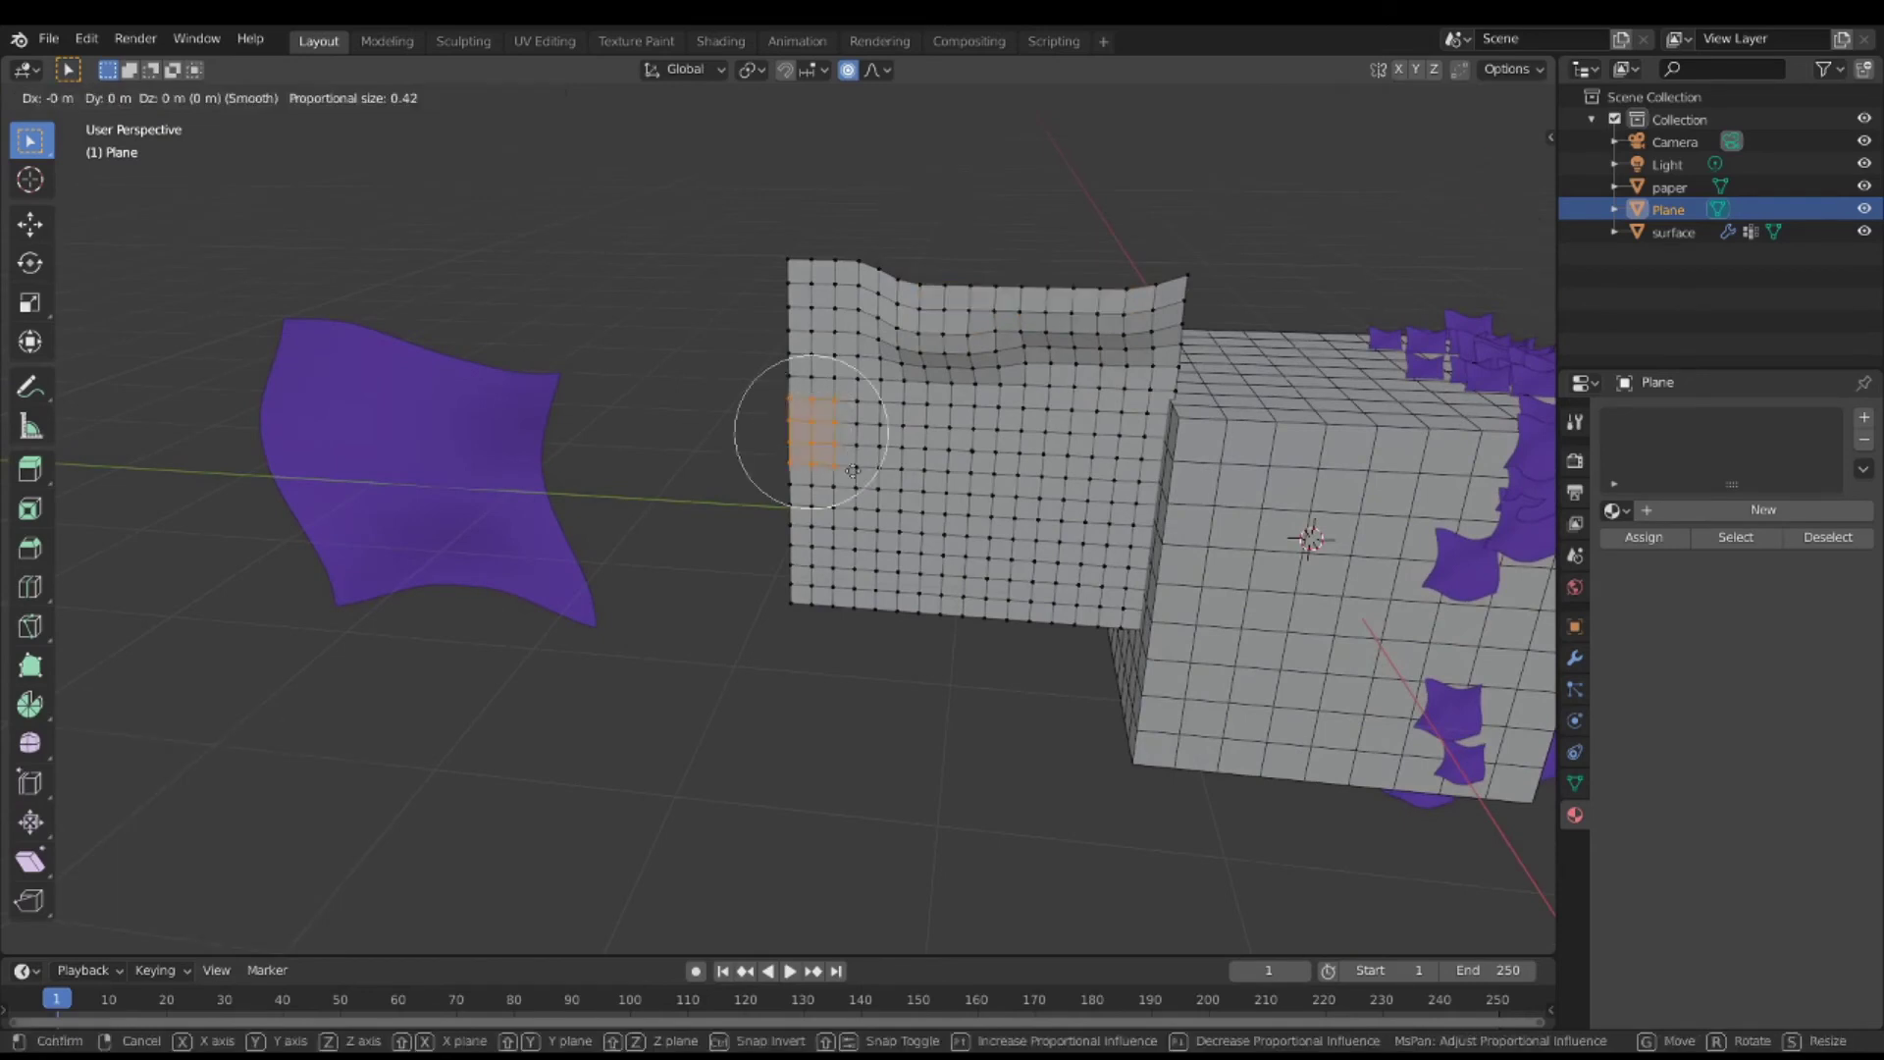
{"action": "left_click", "coordinate": [783, 461]}
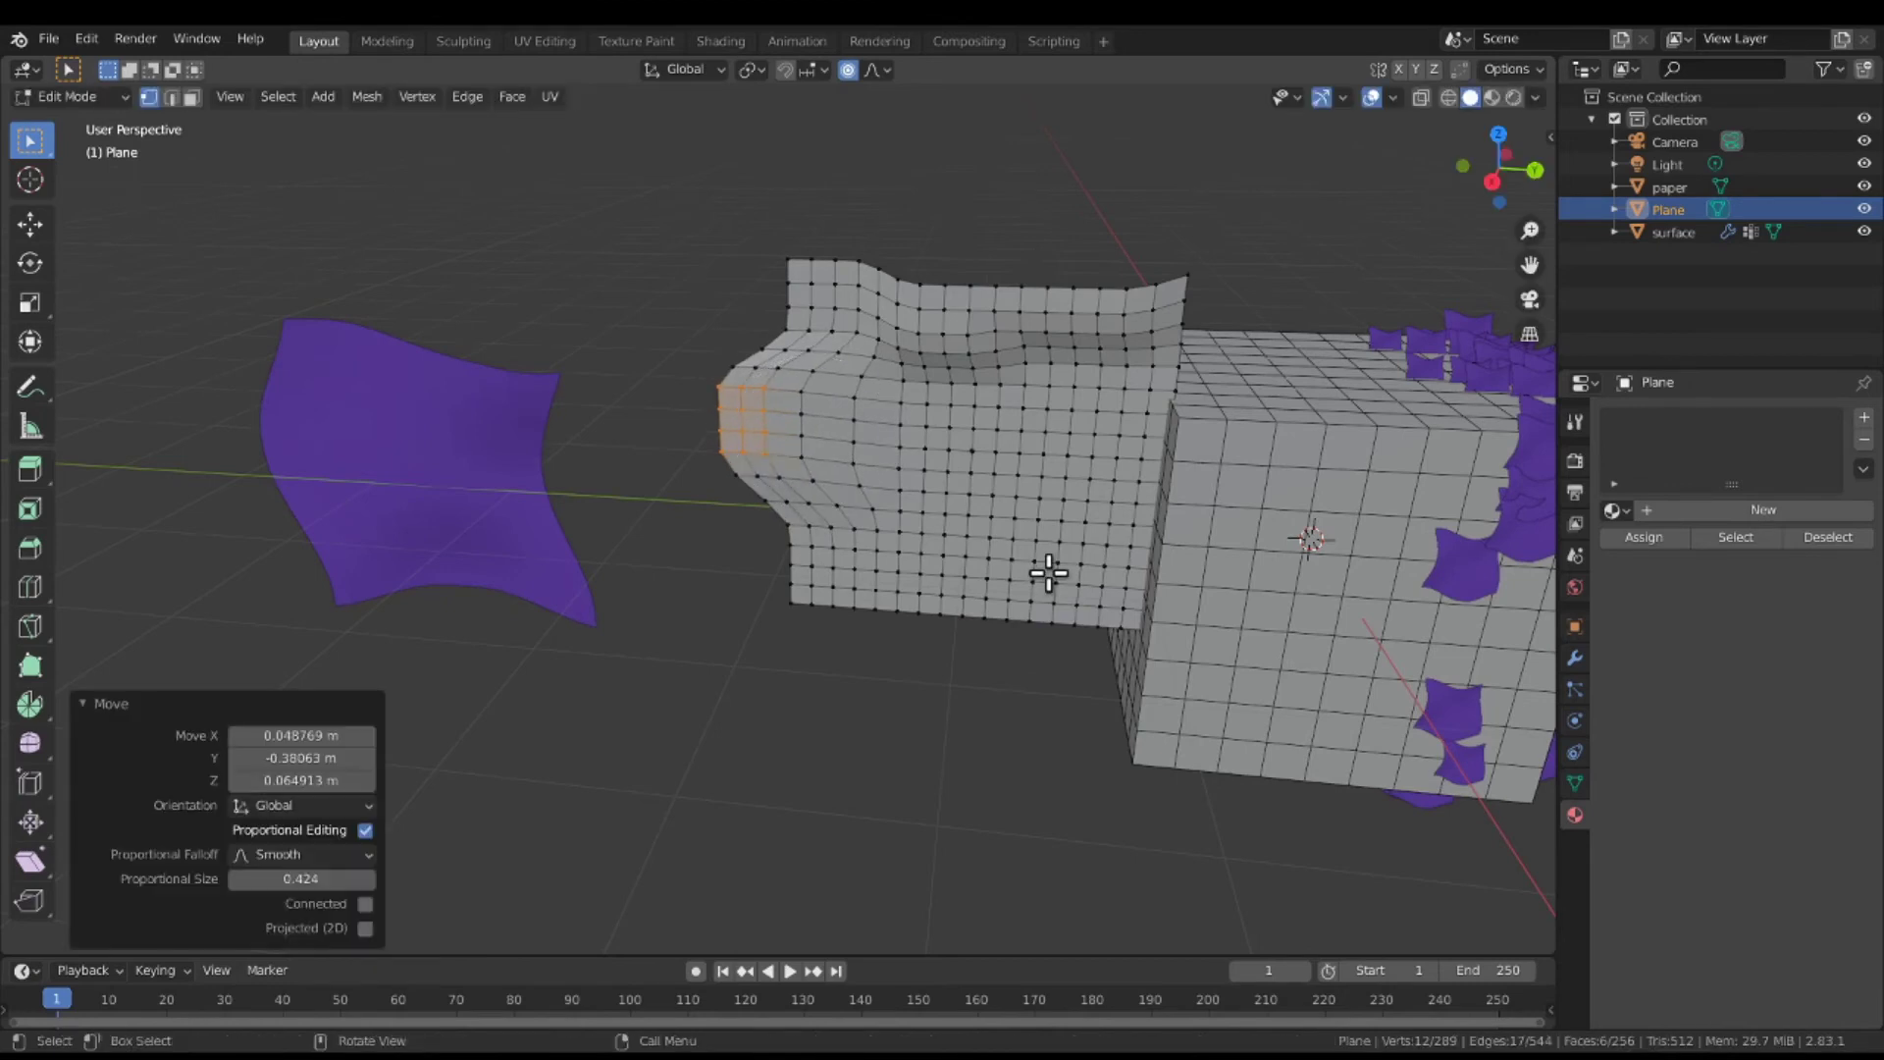
Raise a vertex on the plane's lower edge about 0.38 m with proportional size about 1.46, and return to Object Mode.
{"action": "left_click", "coordinate": [981, 603]}
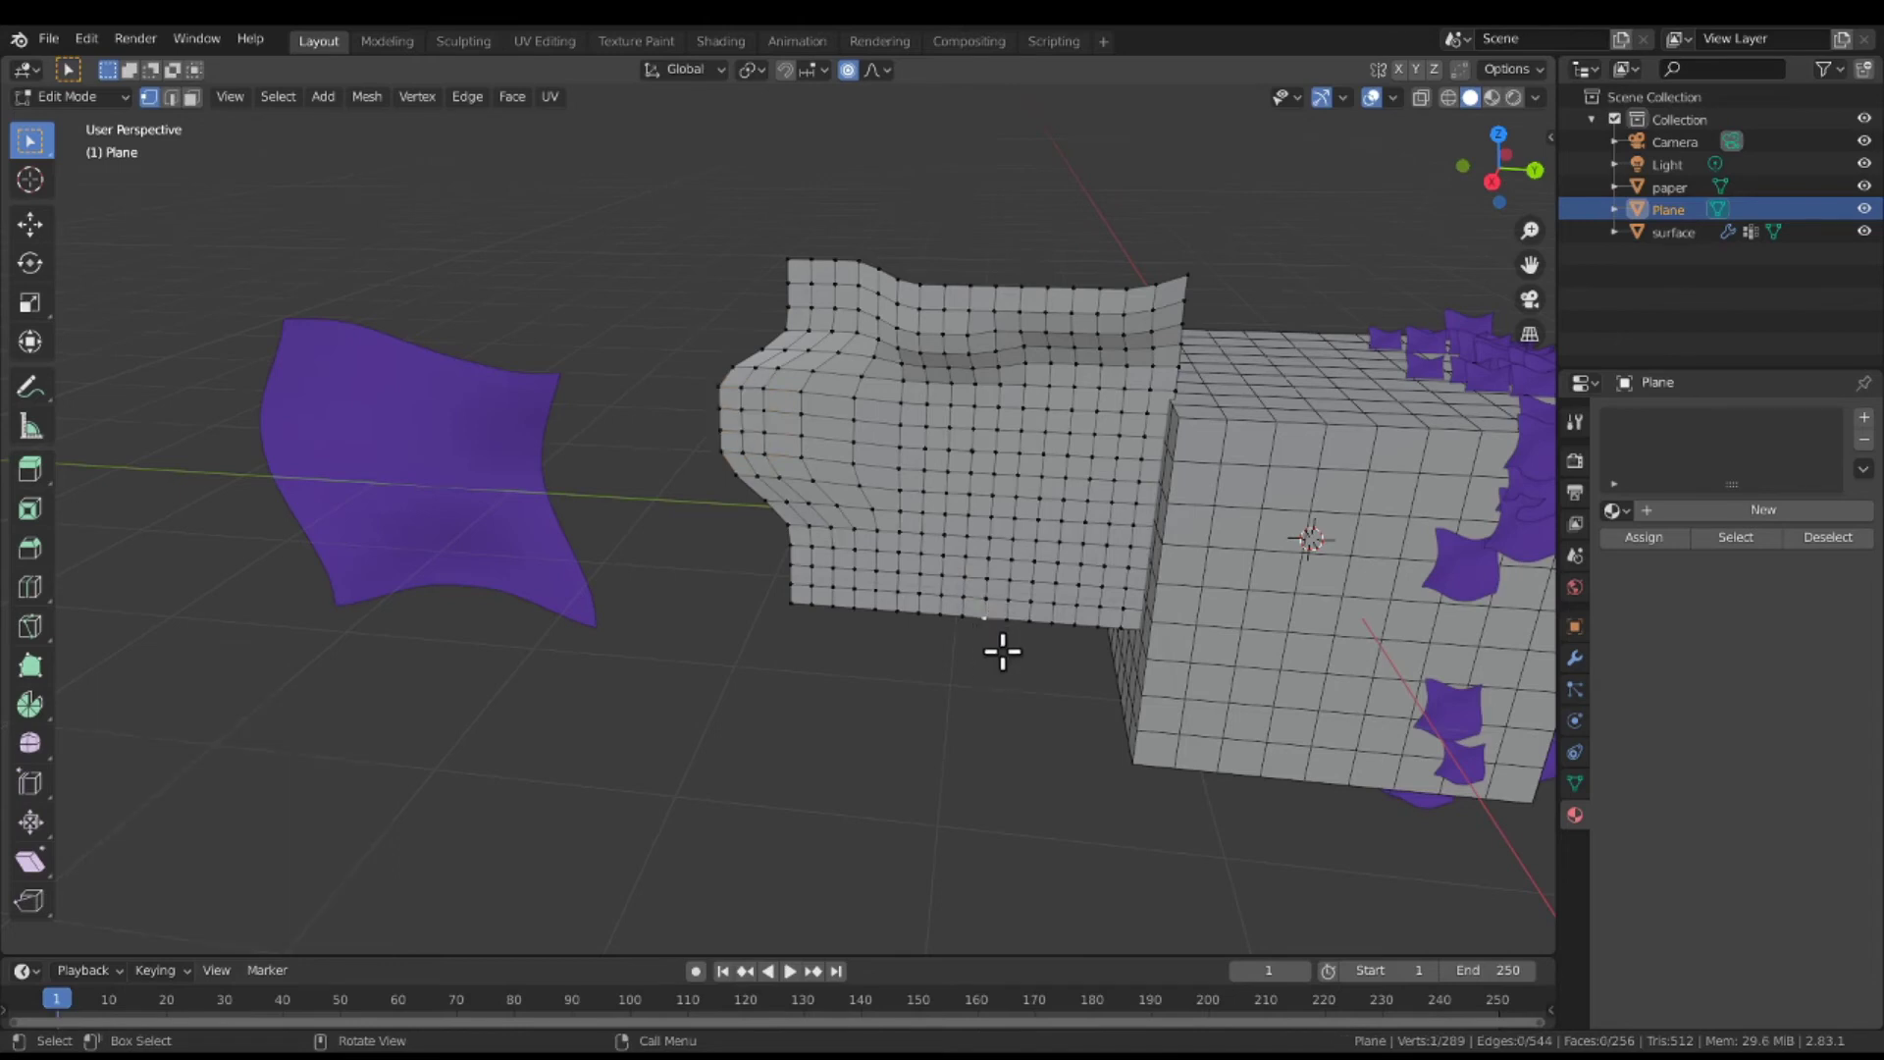
{"action": "key", "text": "g"}
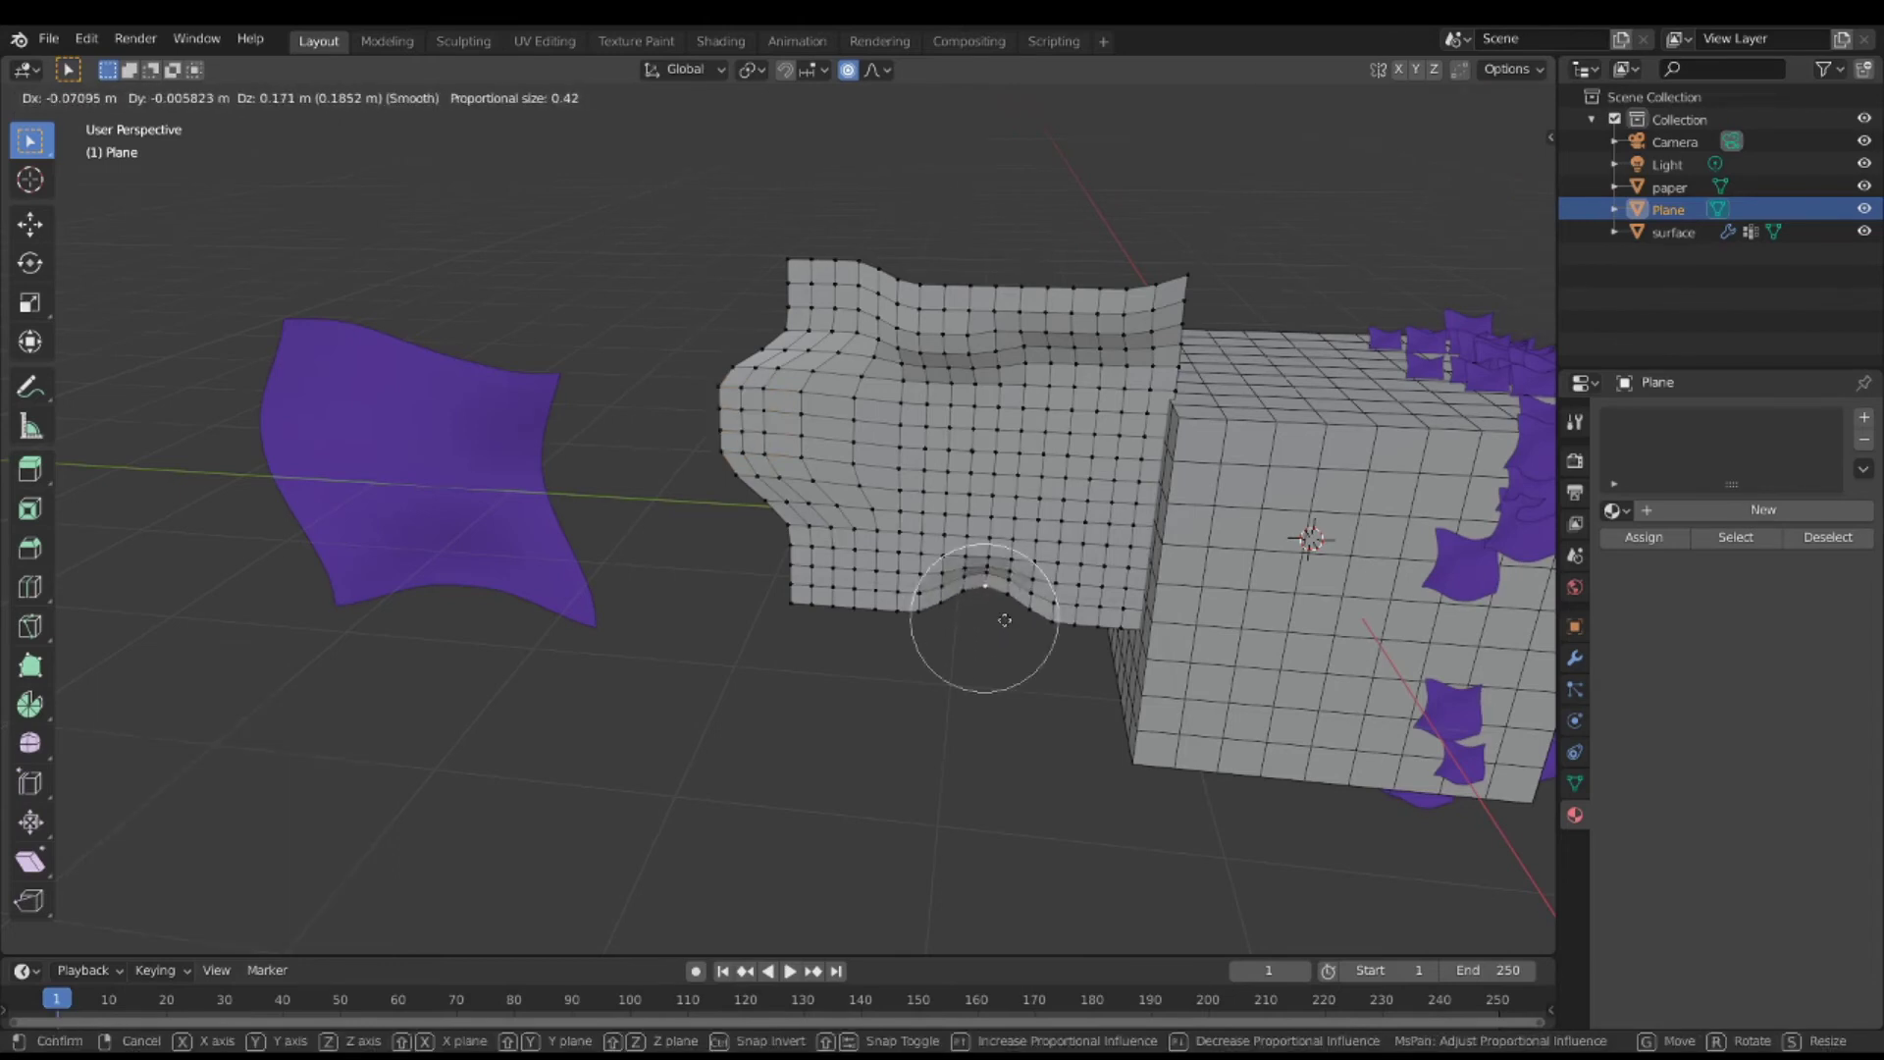
{"action": "scroll", "coordinate": [1006, 614], "scroll_direction": "down", "scroll_amount": 10}
{"action": "scroll", "coordinate": [1005, 620], "scroll_direction": "down", "scroll_amount": 3}
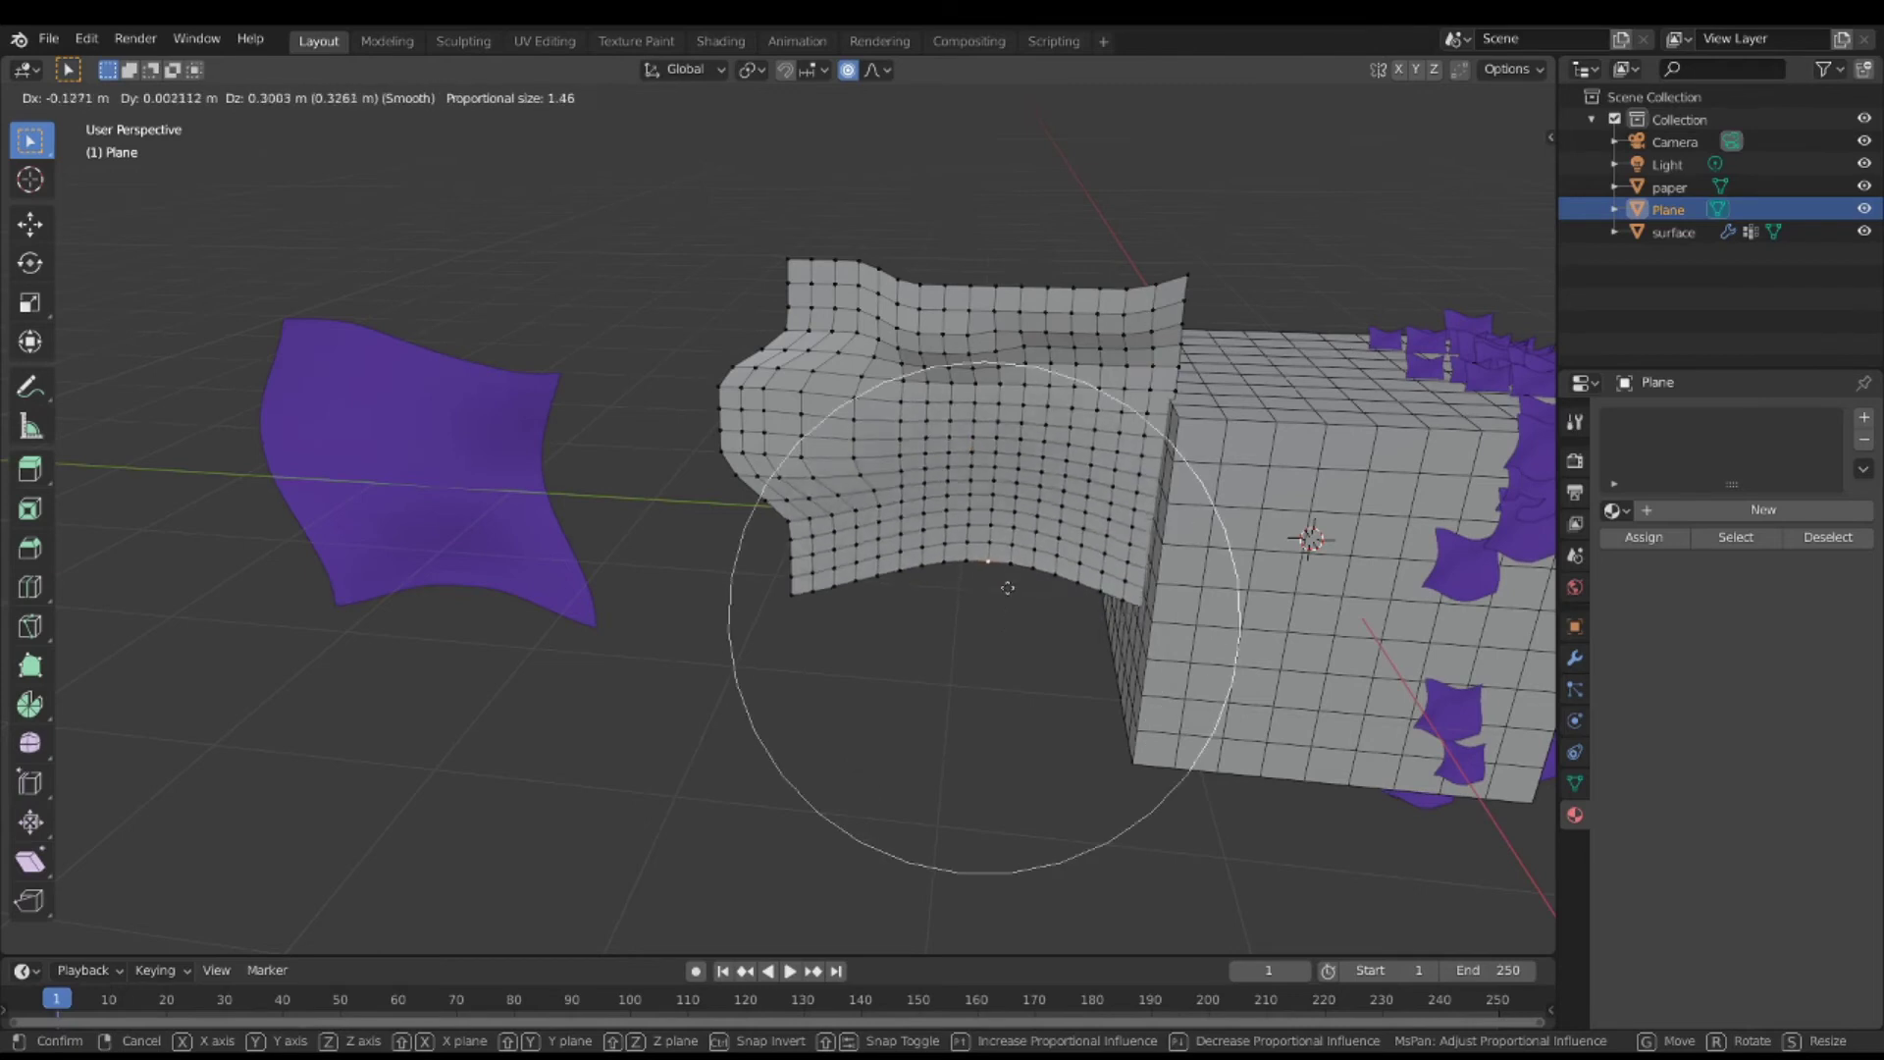
{"action": "left_click", "coordinate": [1007, 597]}
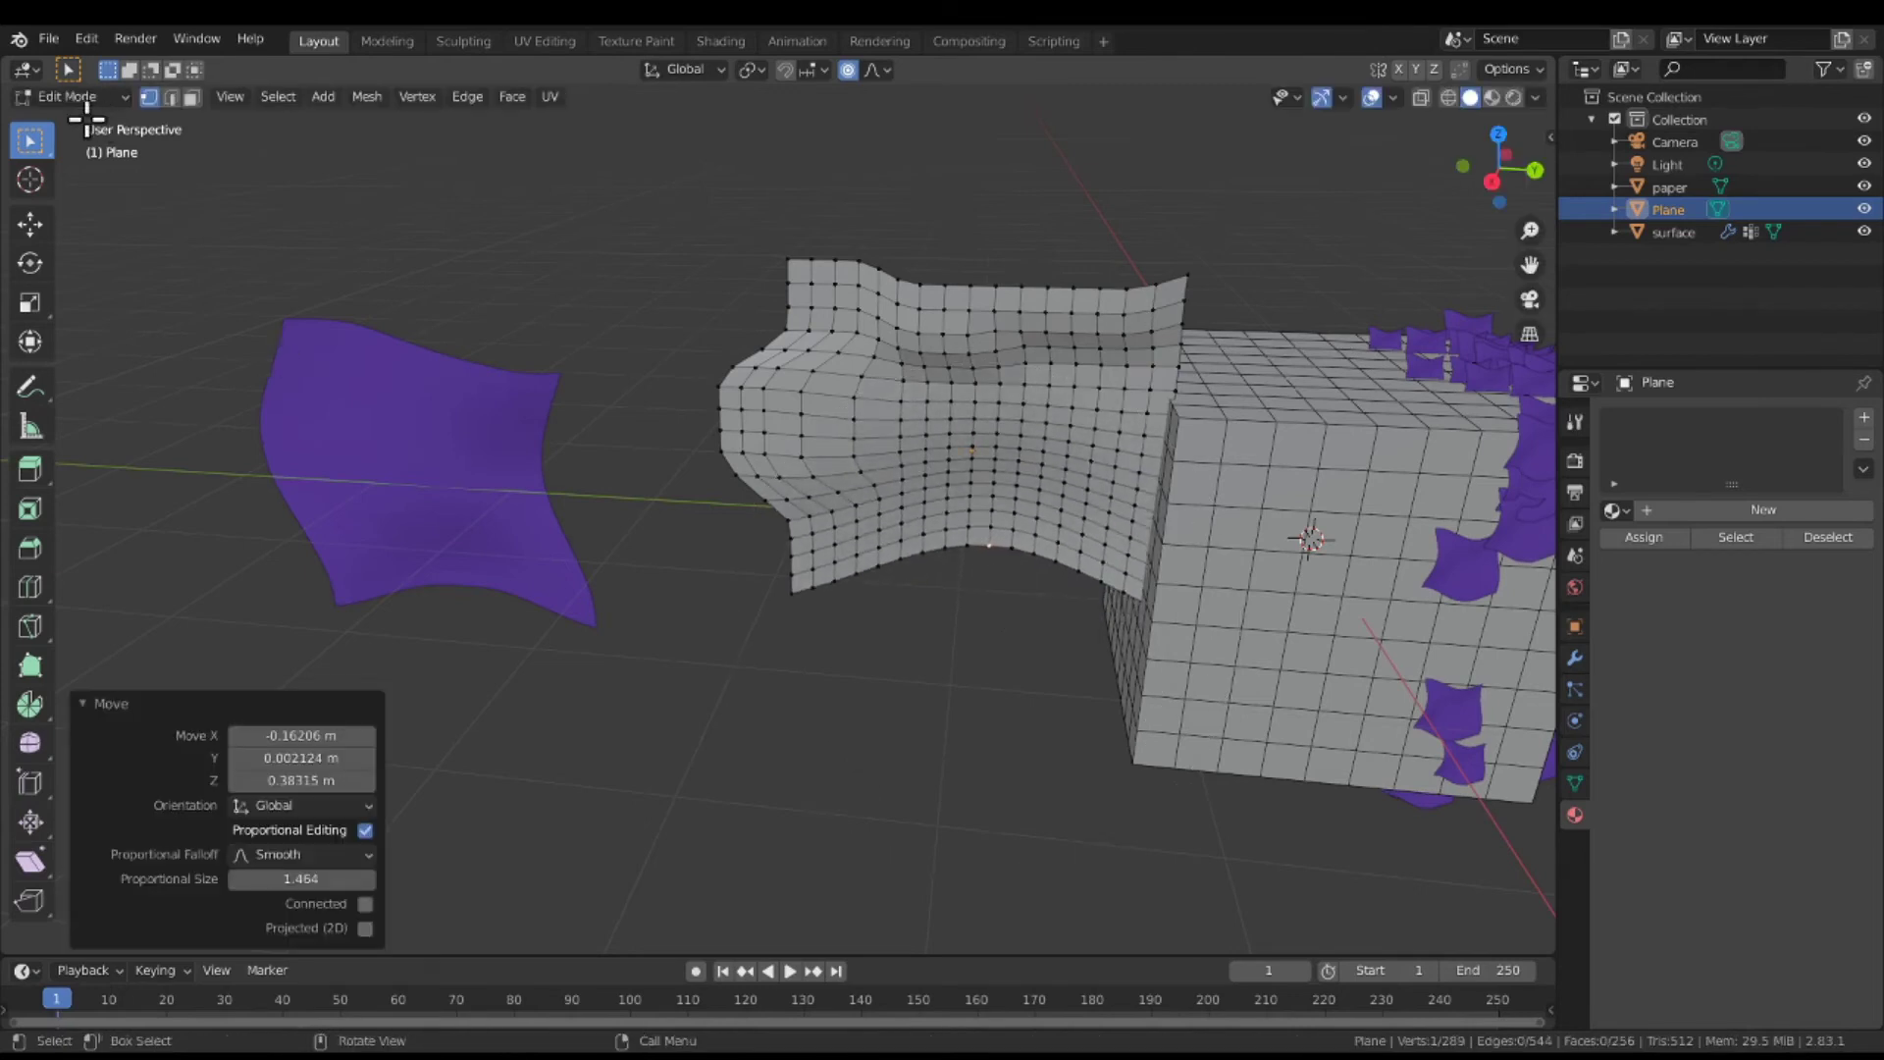
{"action": "left_click", "coordinate": [60, 98]}
{"action": "left_click", "coordinate": [61, 117]}
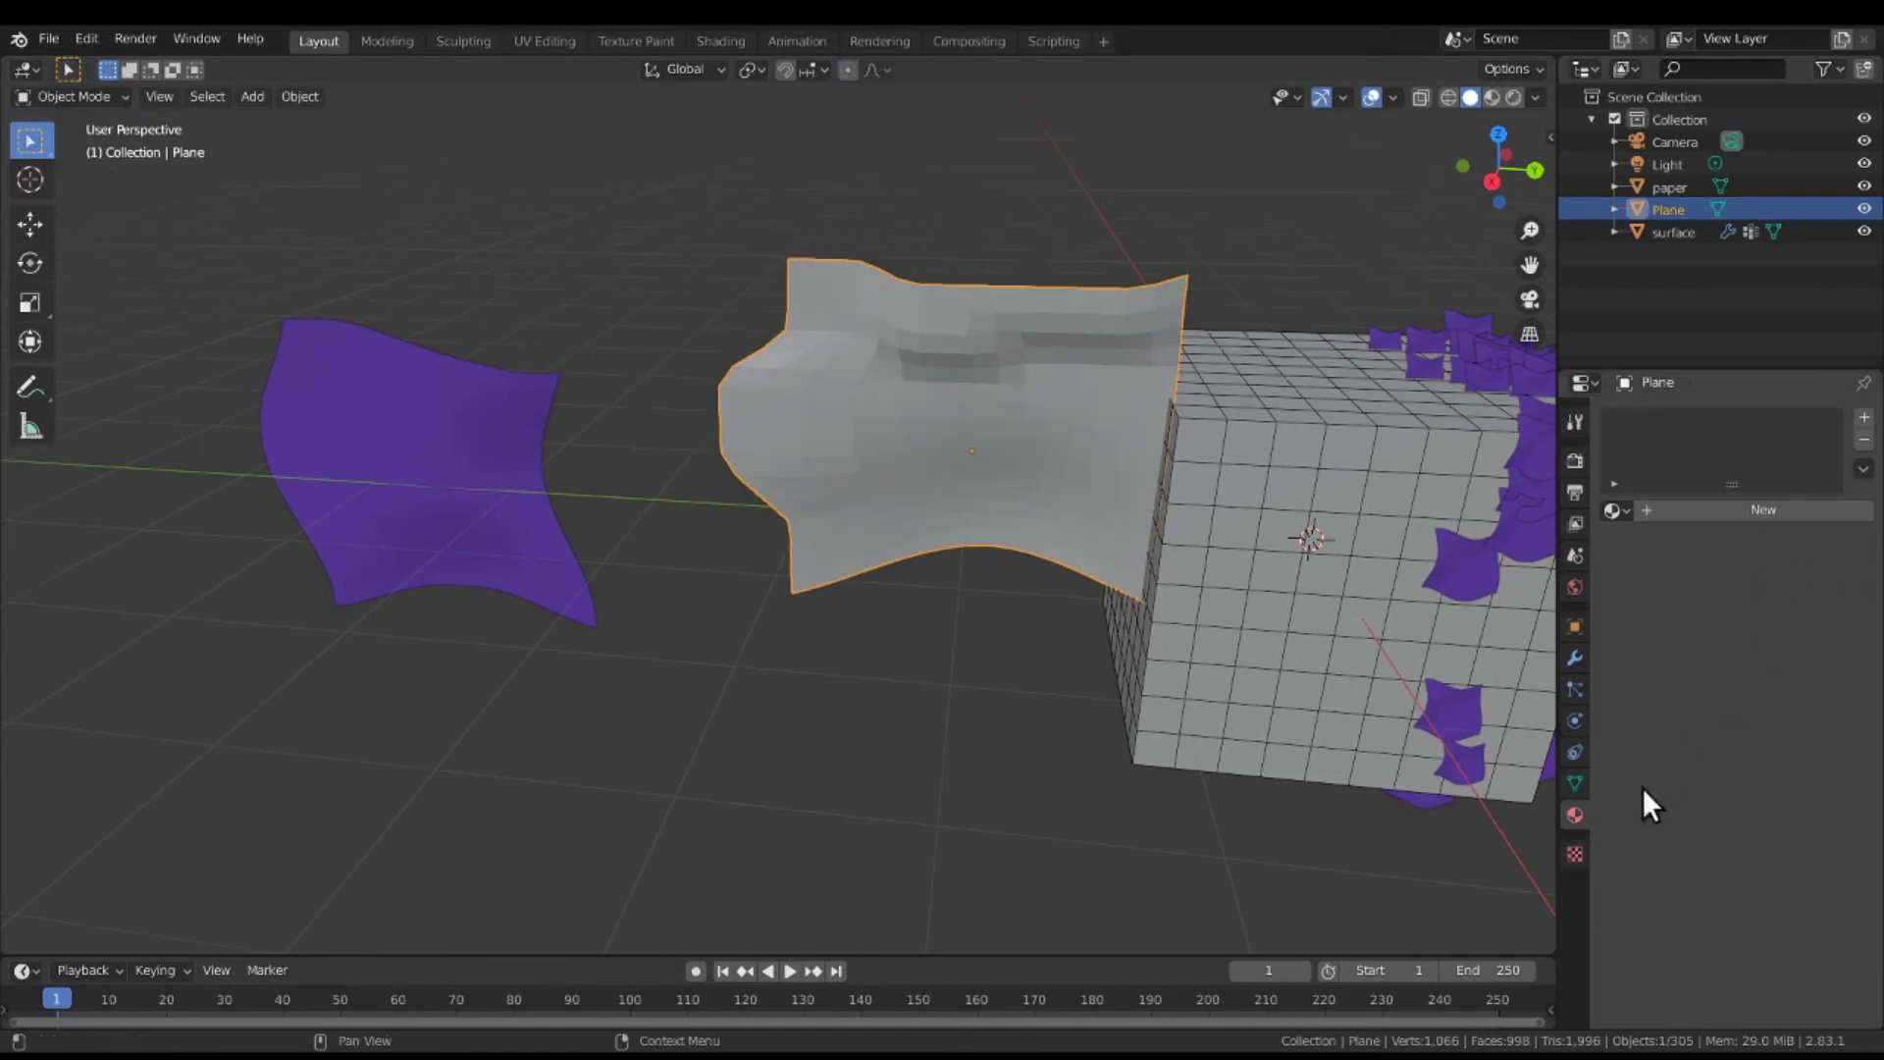
Give the warped plane a new material with a red viewport display colour, and deselect the plane.
{"action": "left_click", "coordinate": [1676, 513]}
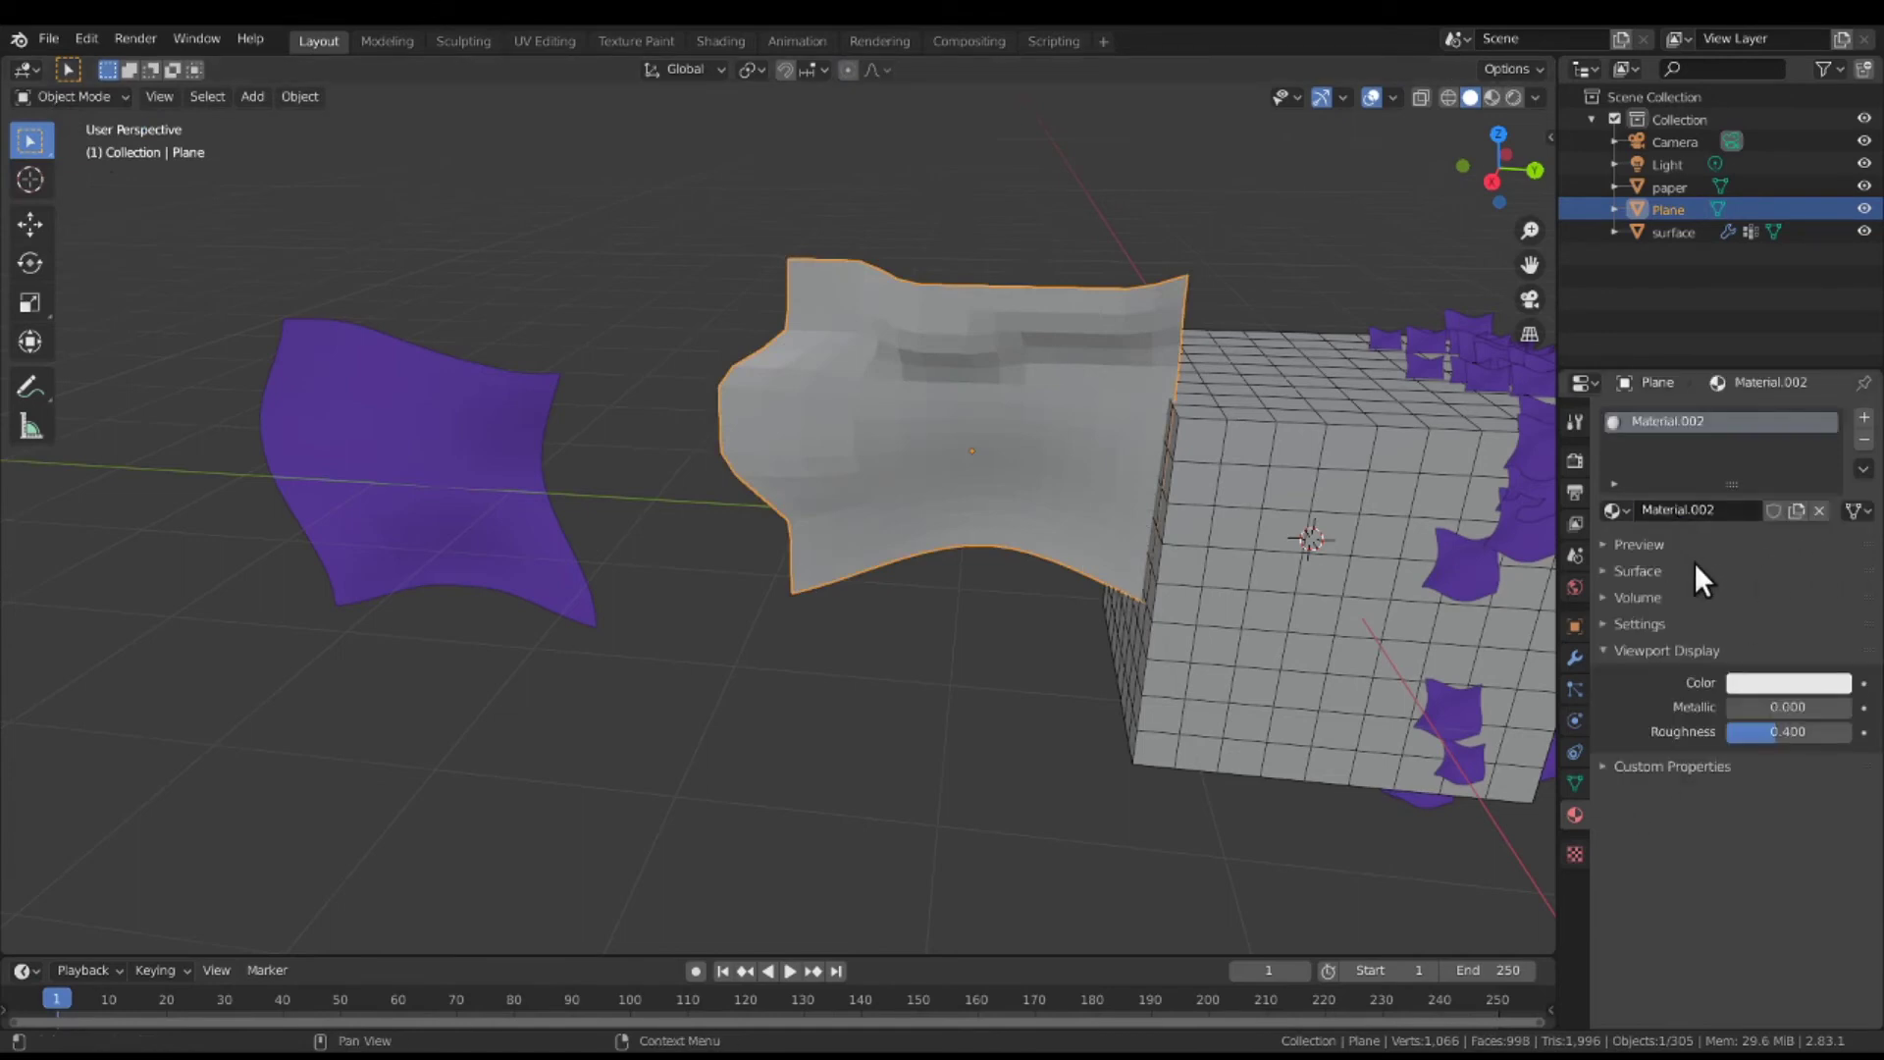
{"action": "left_click", "coordinate": [1787, 679]}
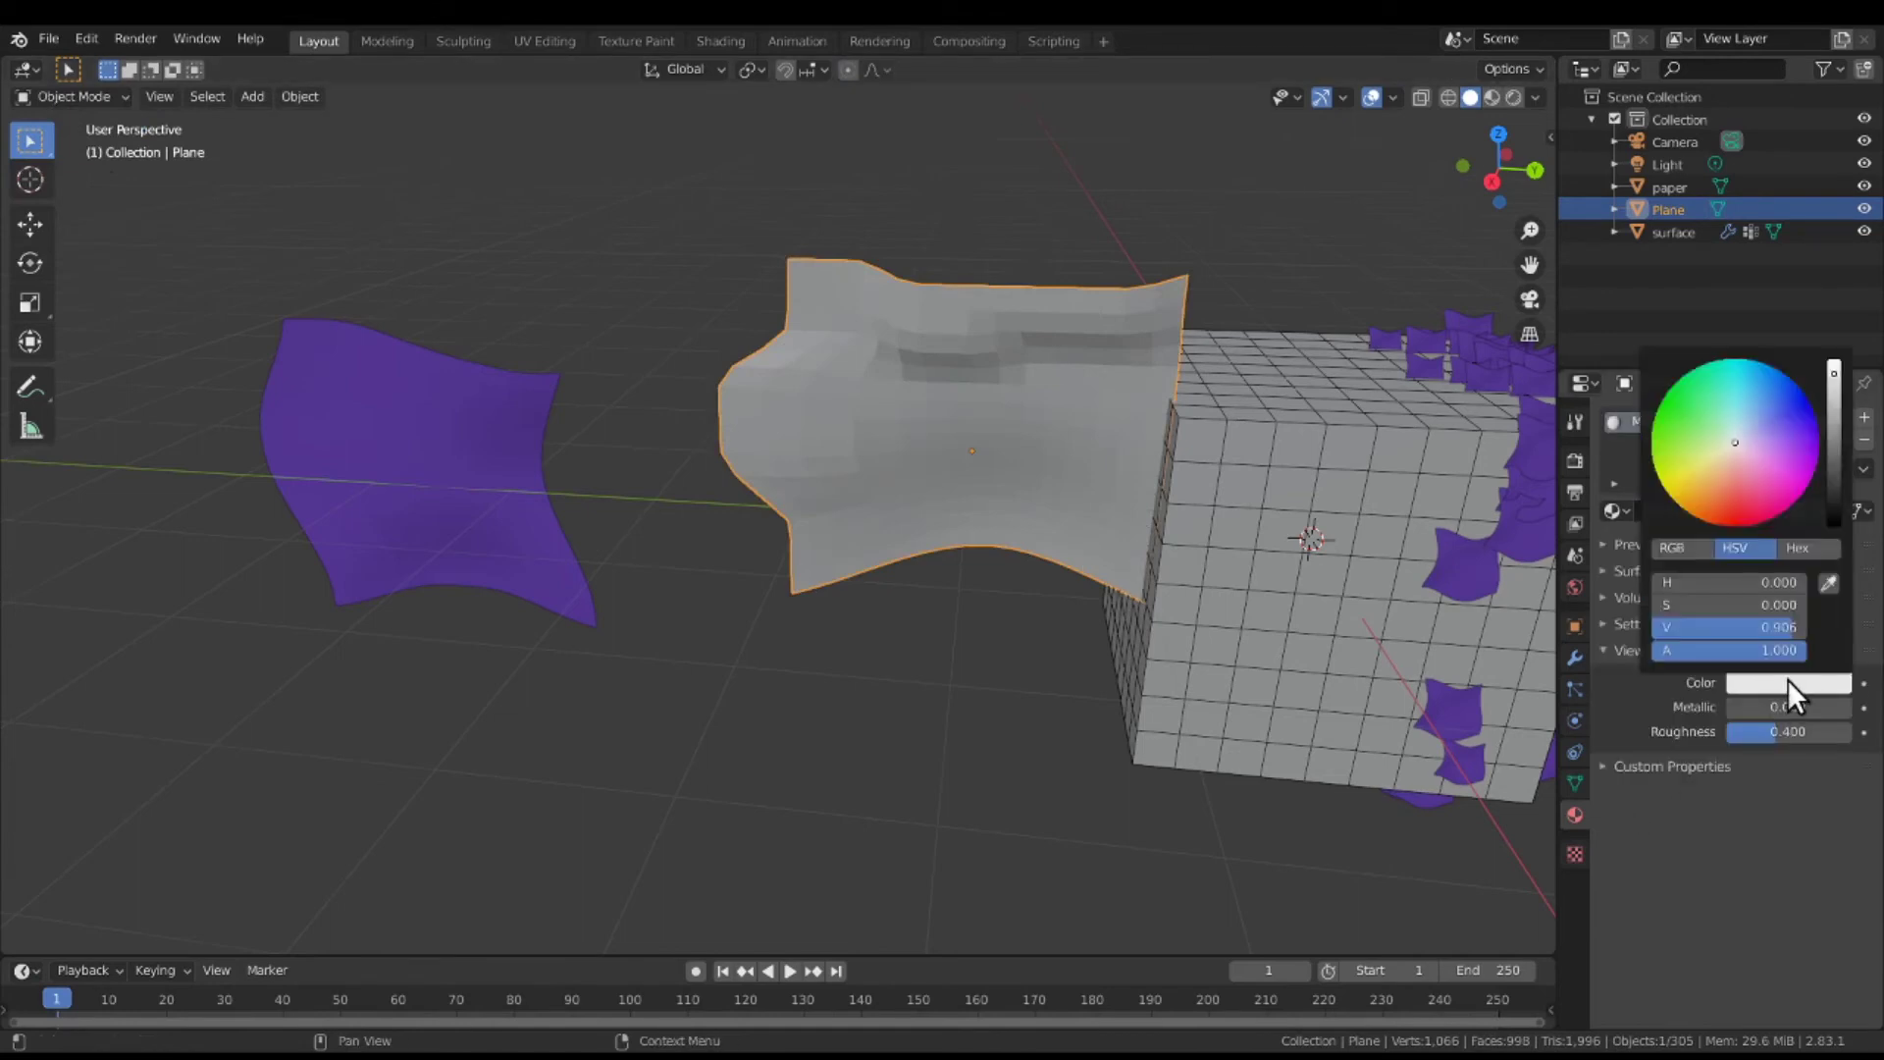
{"action": "left_click", "coordinate": [1737, 509]}
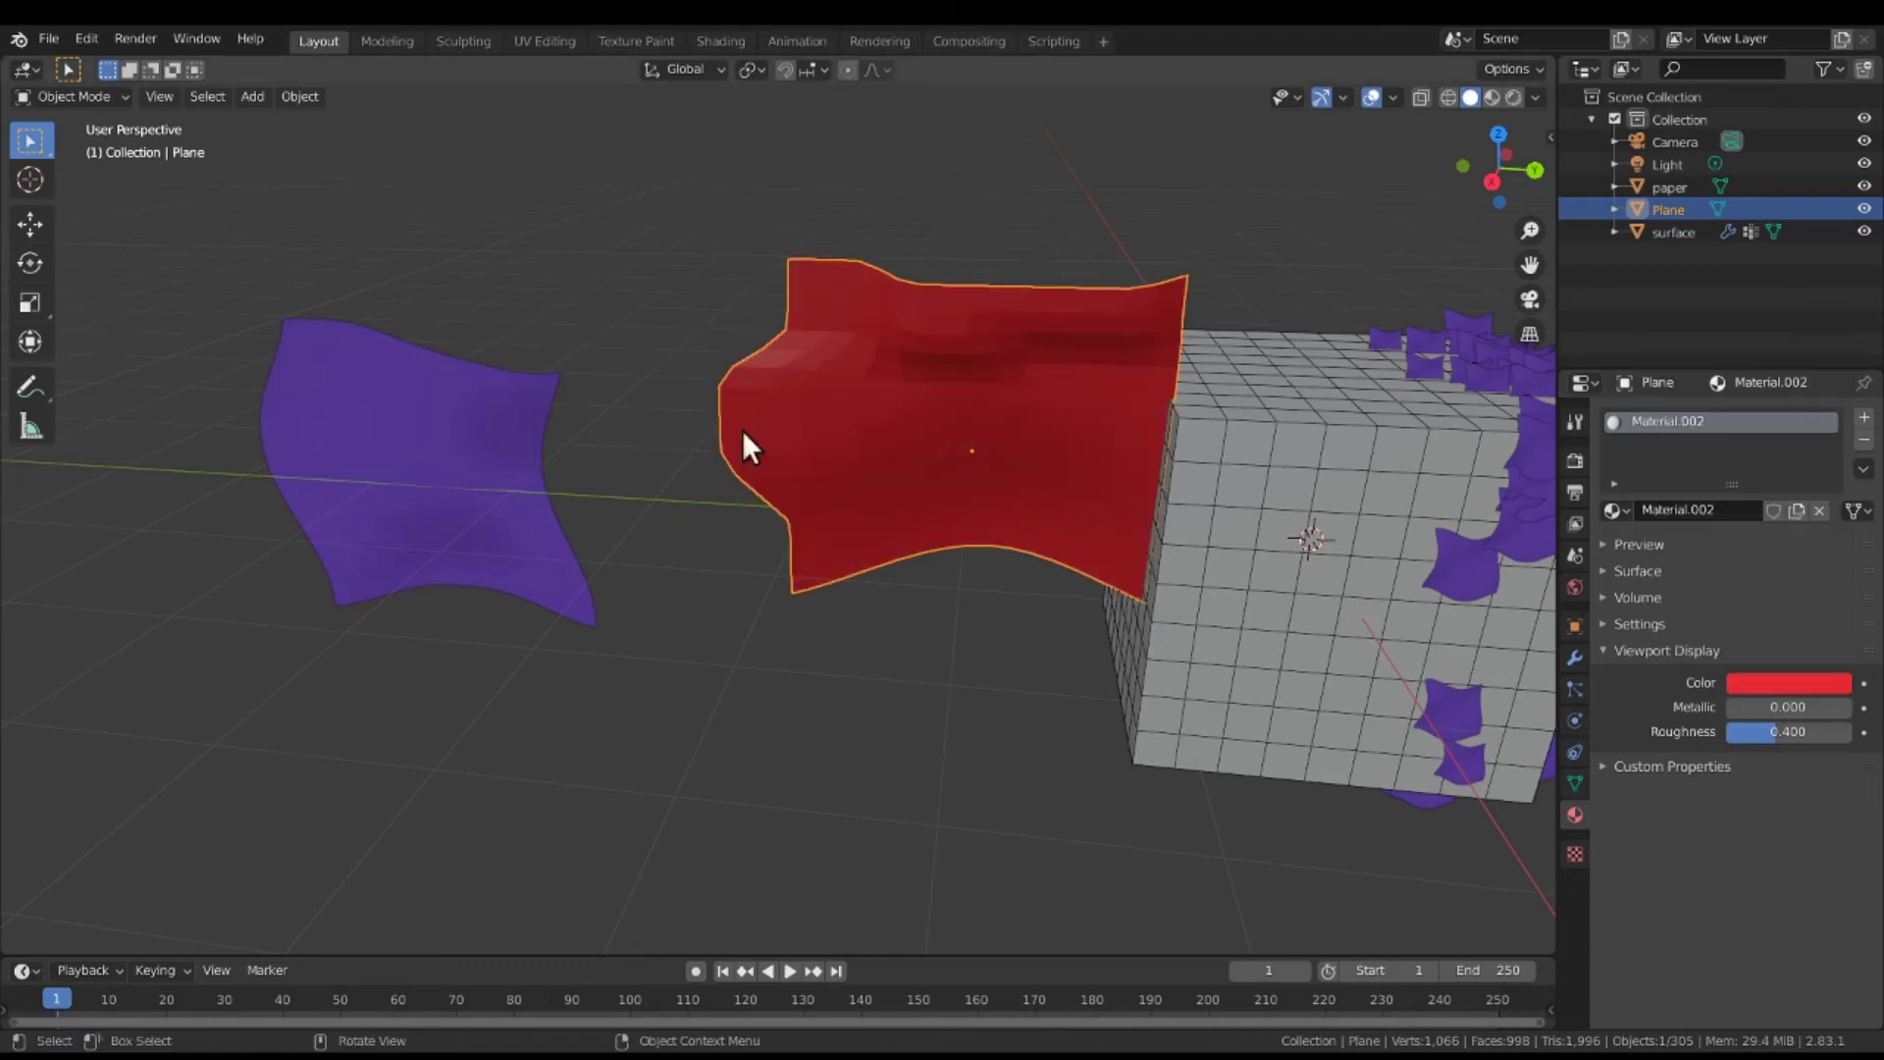
{"action": "left_click", "coordinate": [591, 328]}
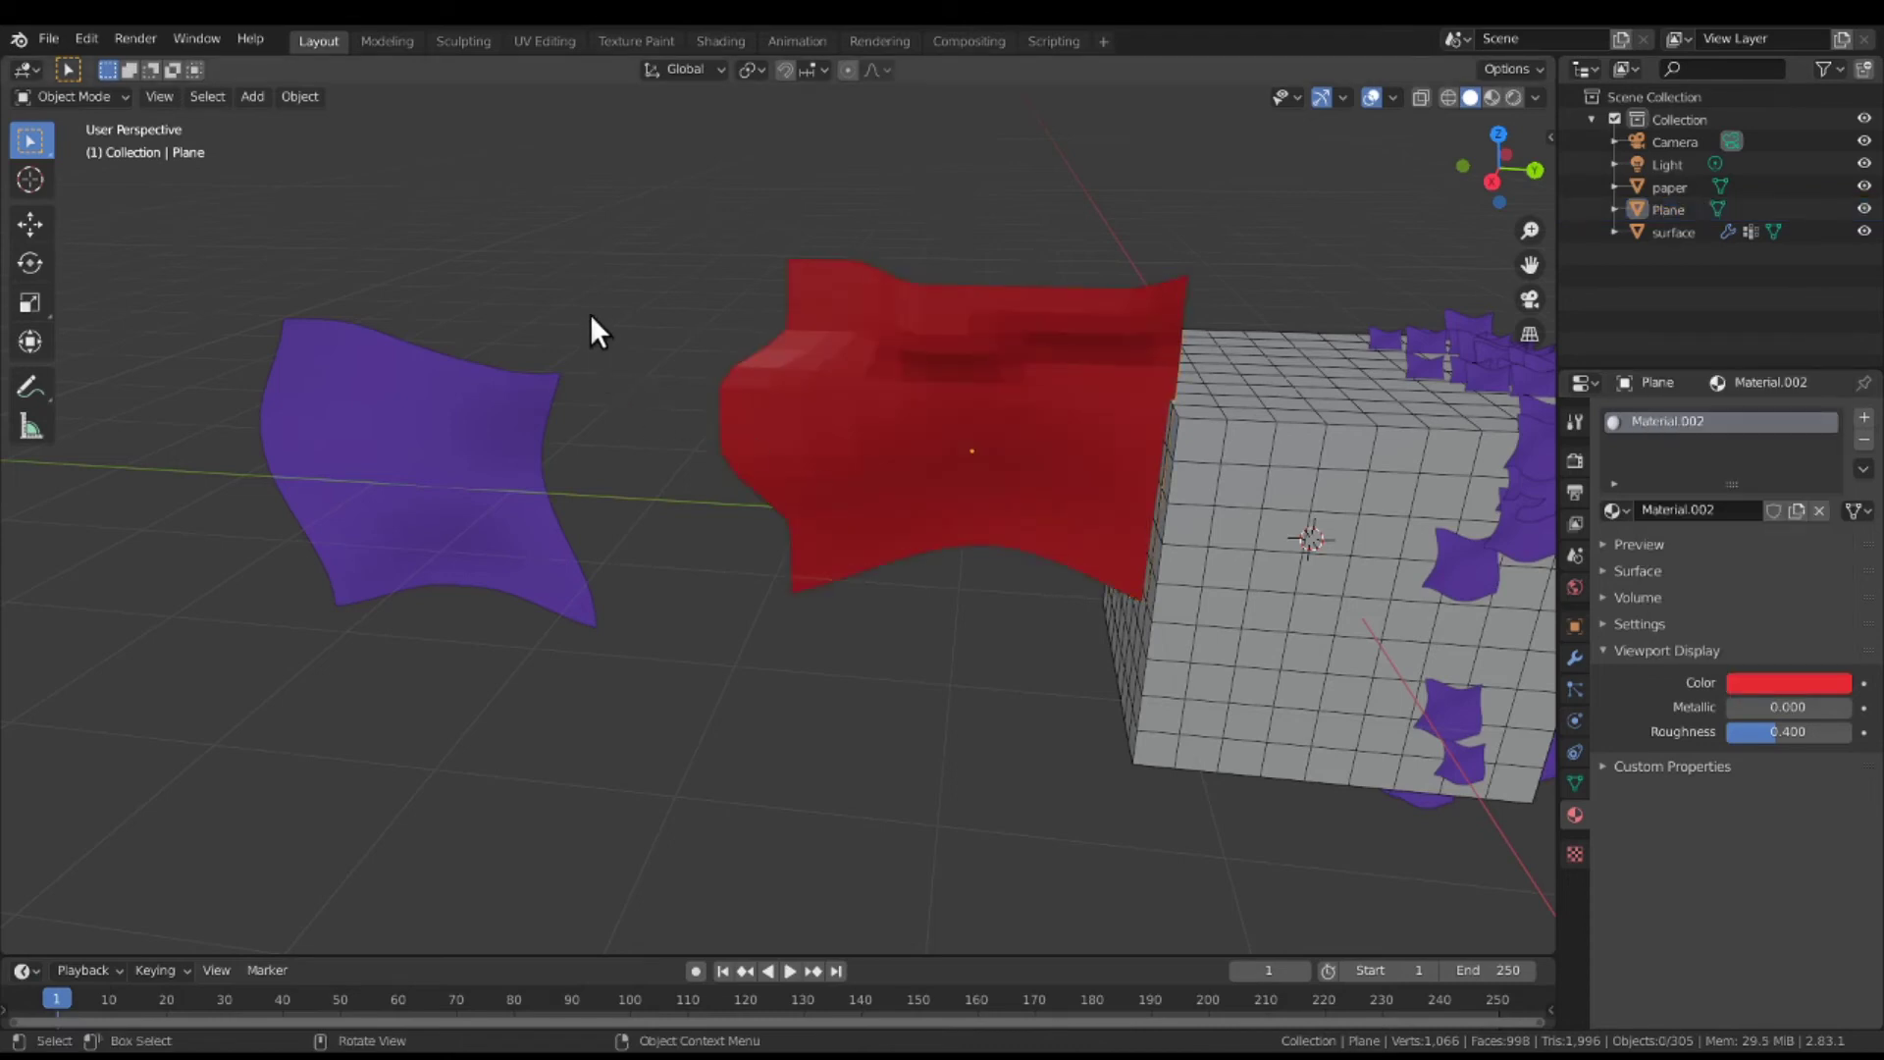
Add another 2 m mesh plane and move it about -3.7 m along Y, between the purple and red papers.
{"action": "key", "text": "shift+a"}
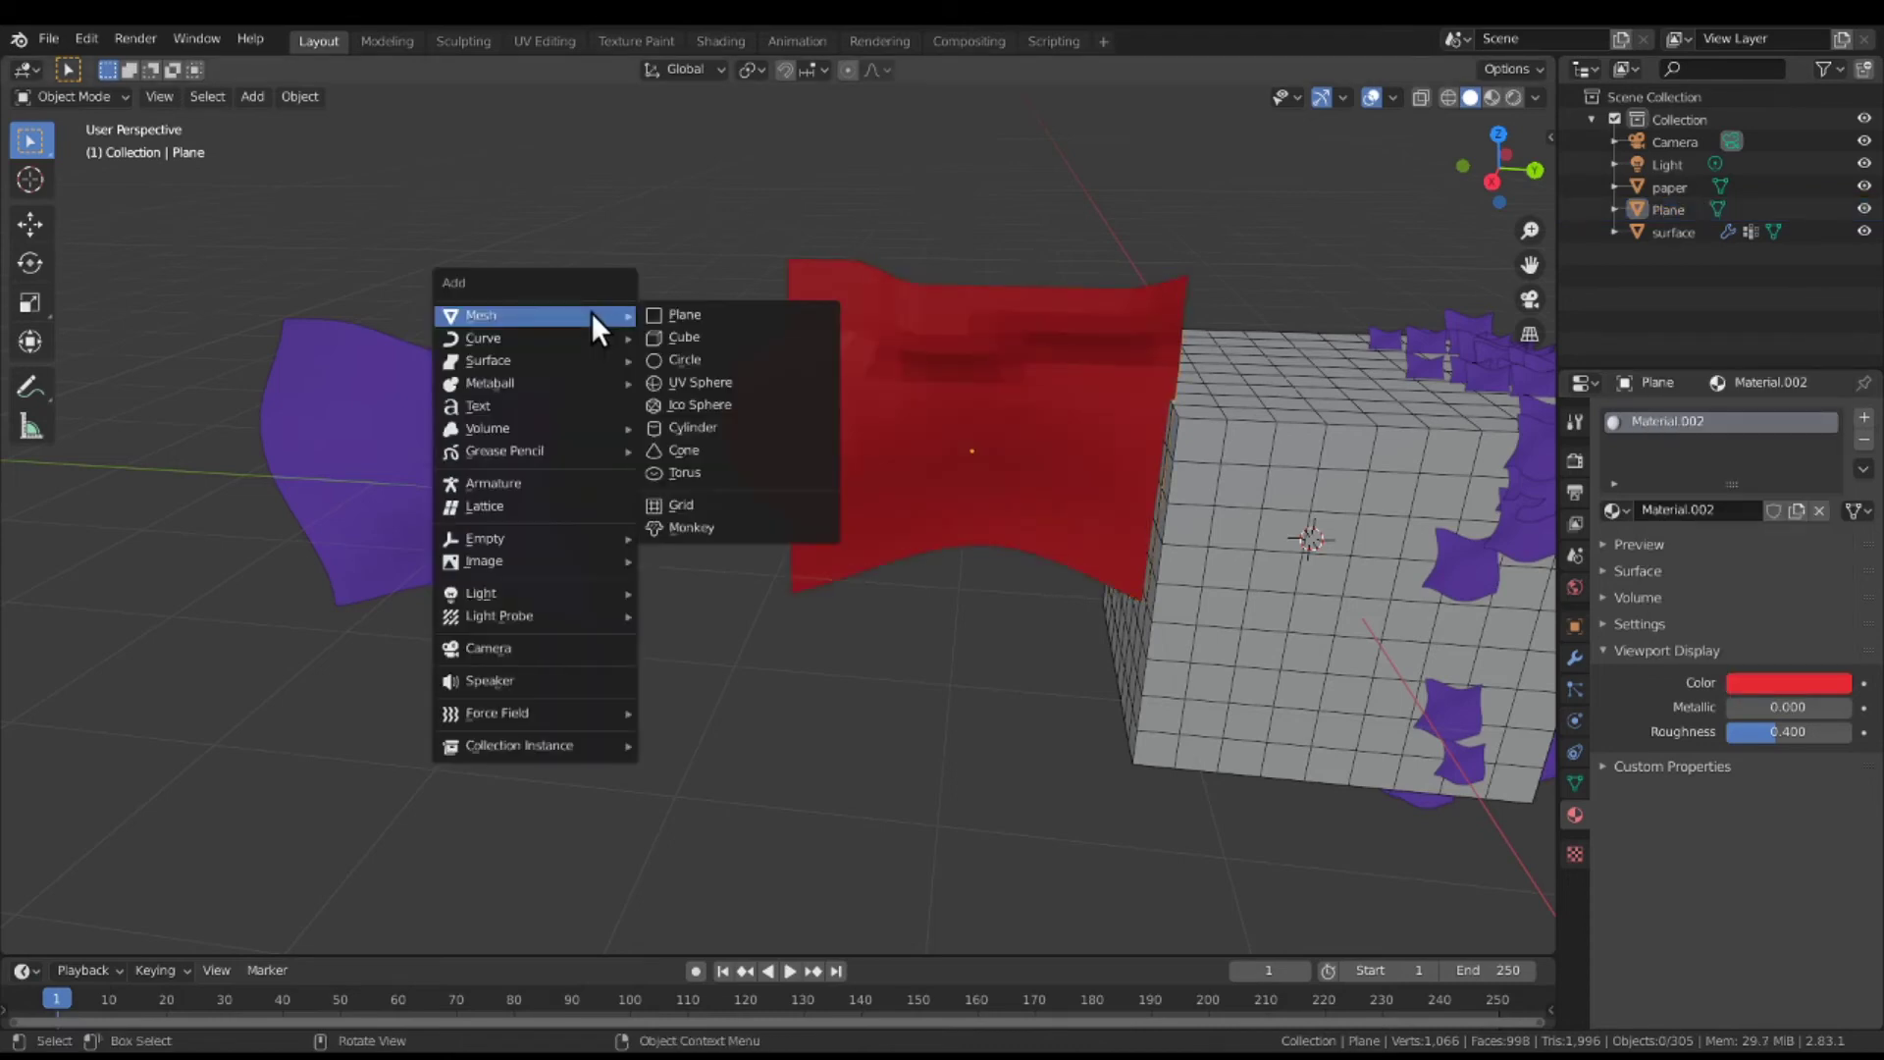
{"action": "left_click", "coordinate": [693, 312]}
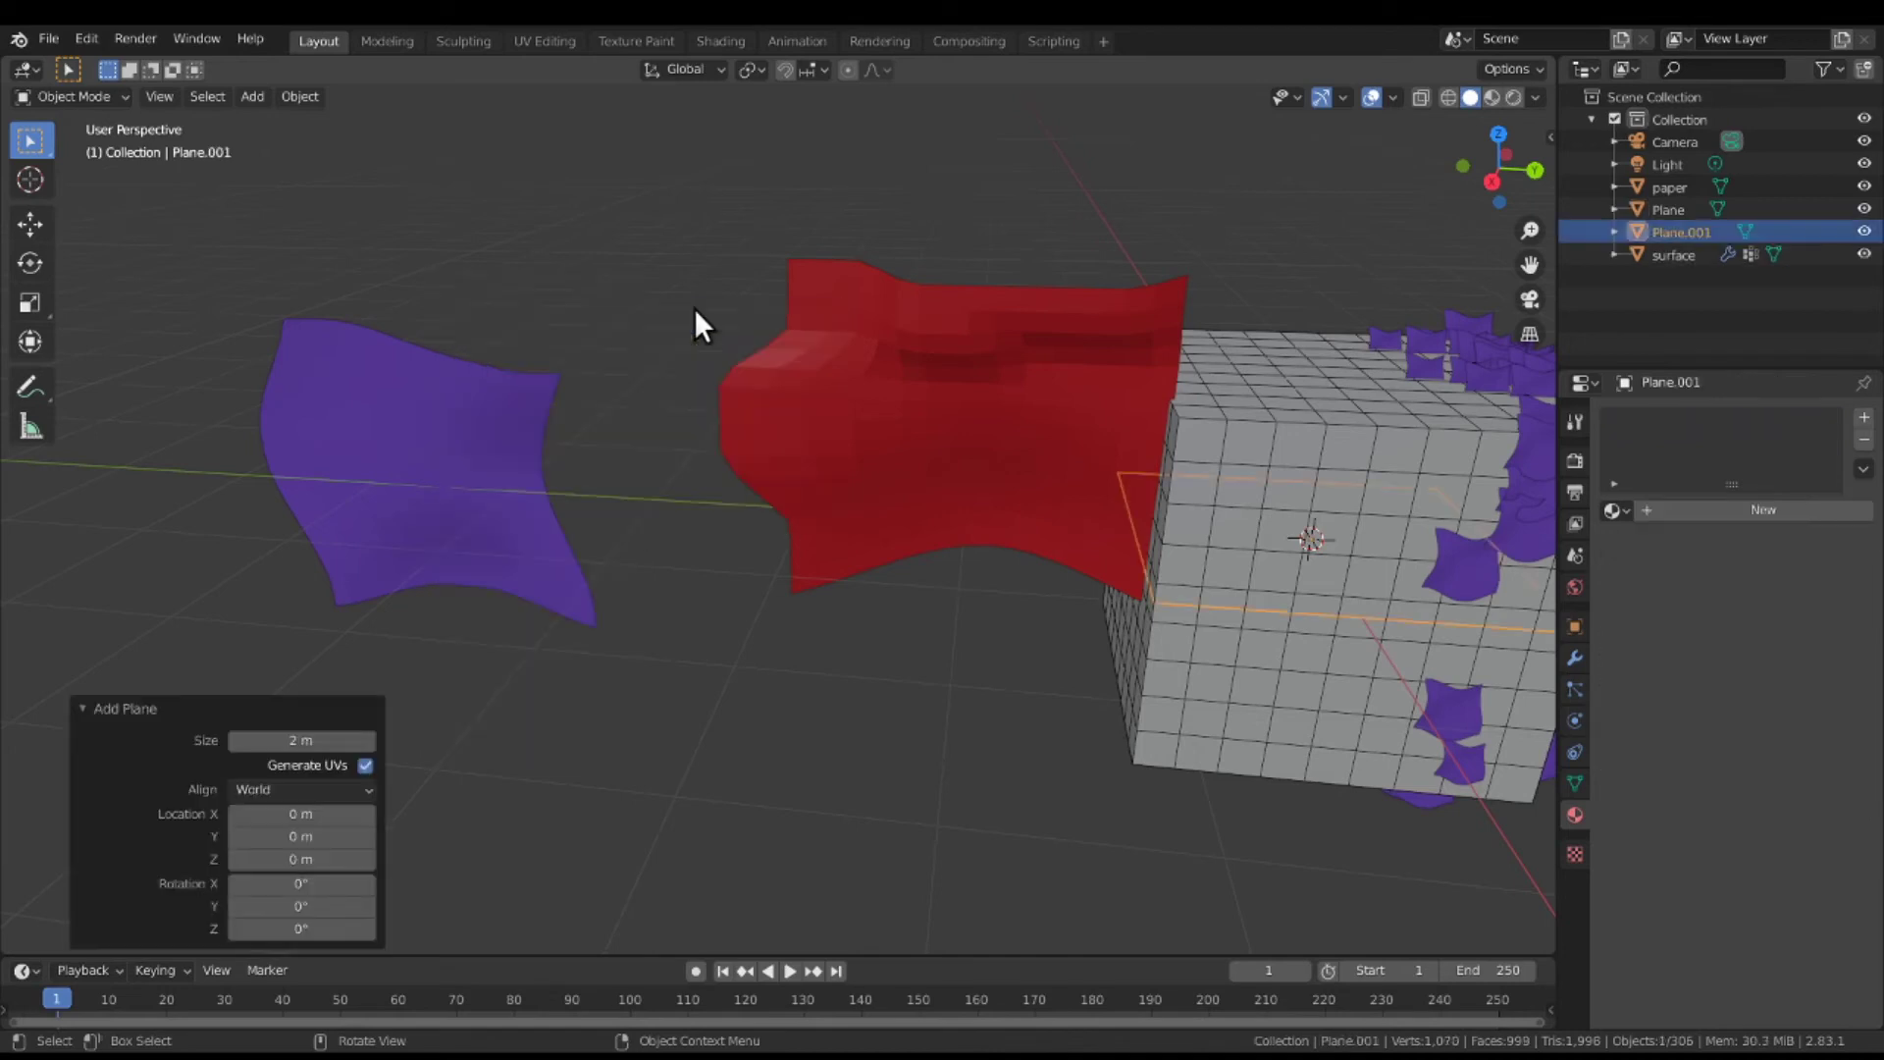
{"action": "key", "text": "g"}
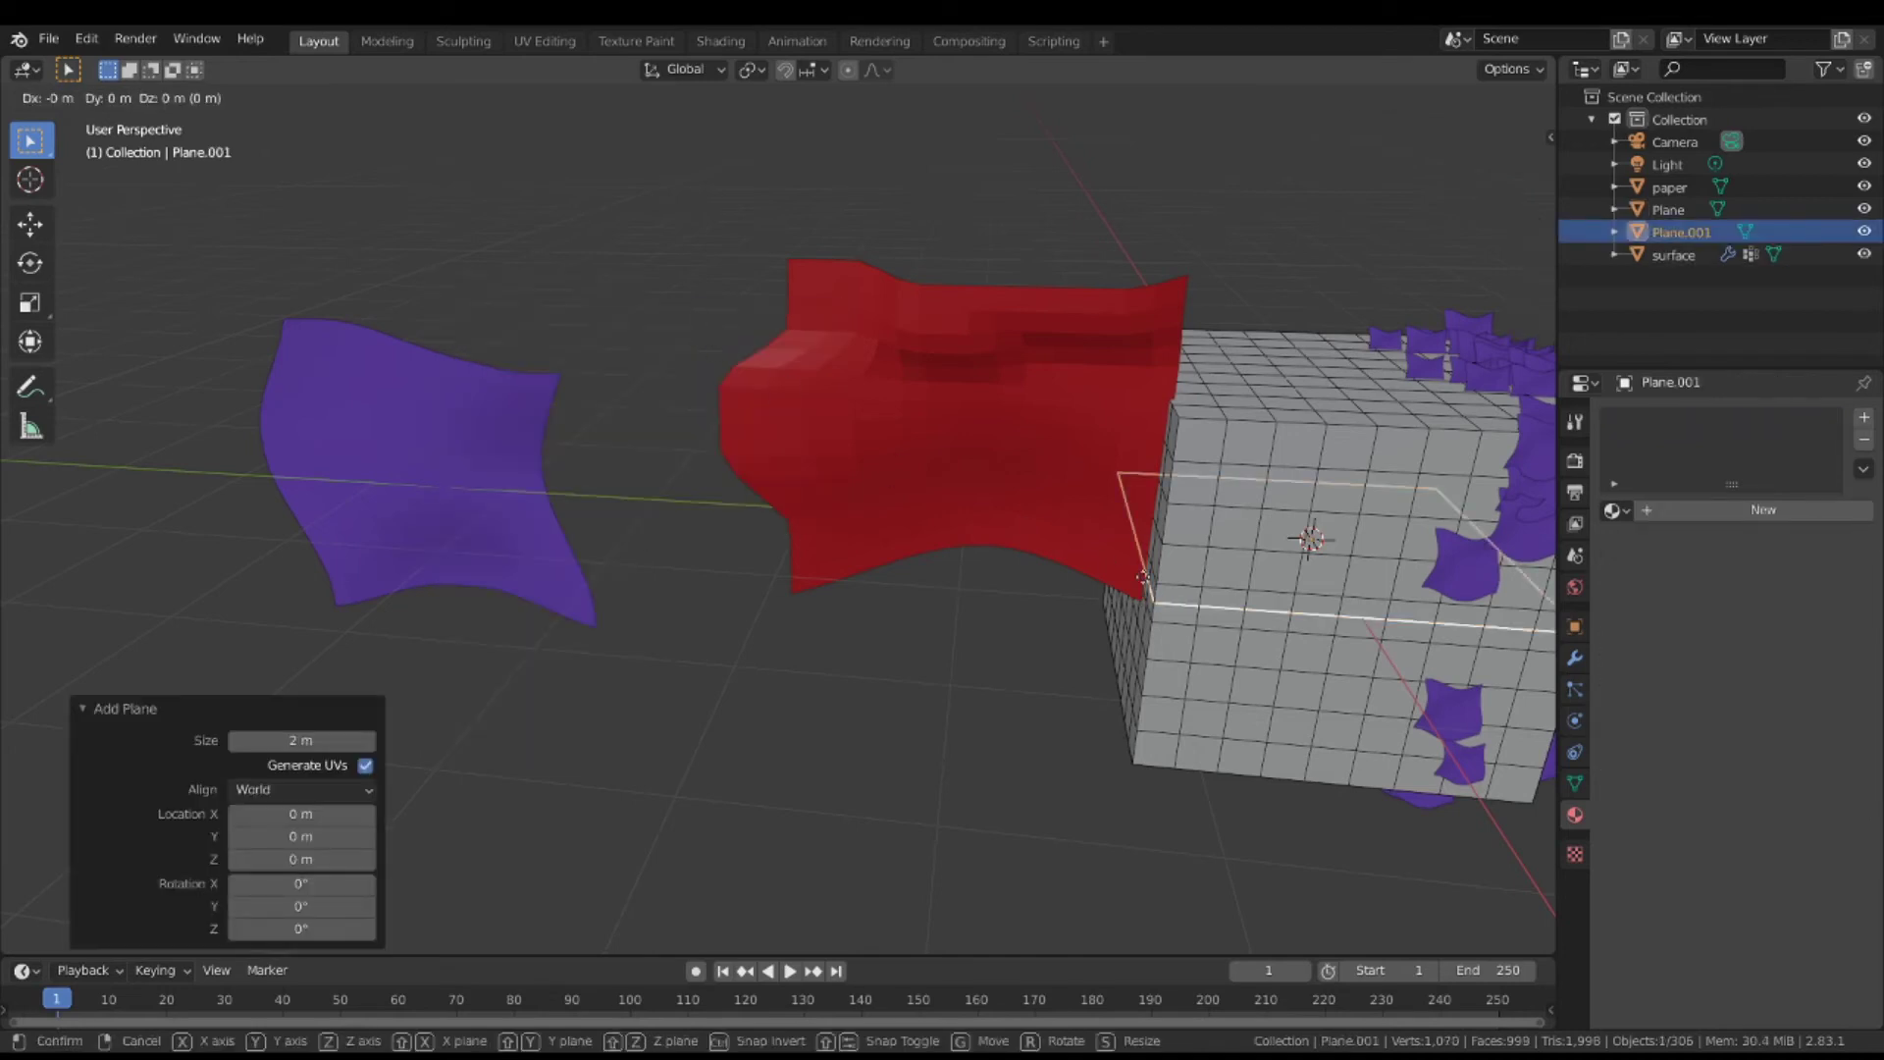
{"action": "key", "text": "y"}
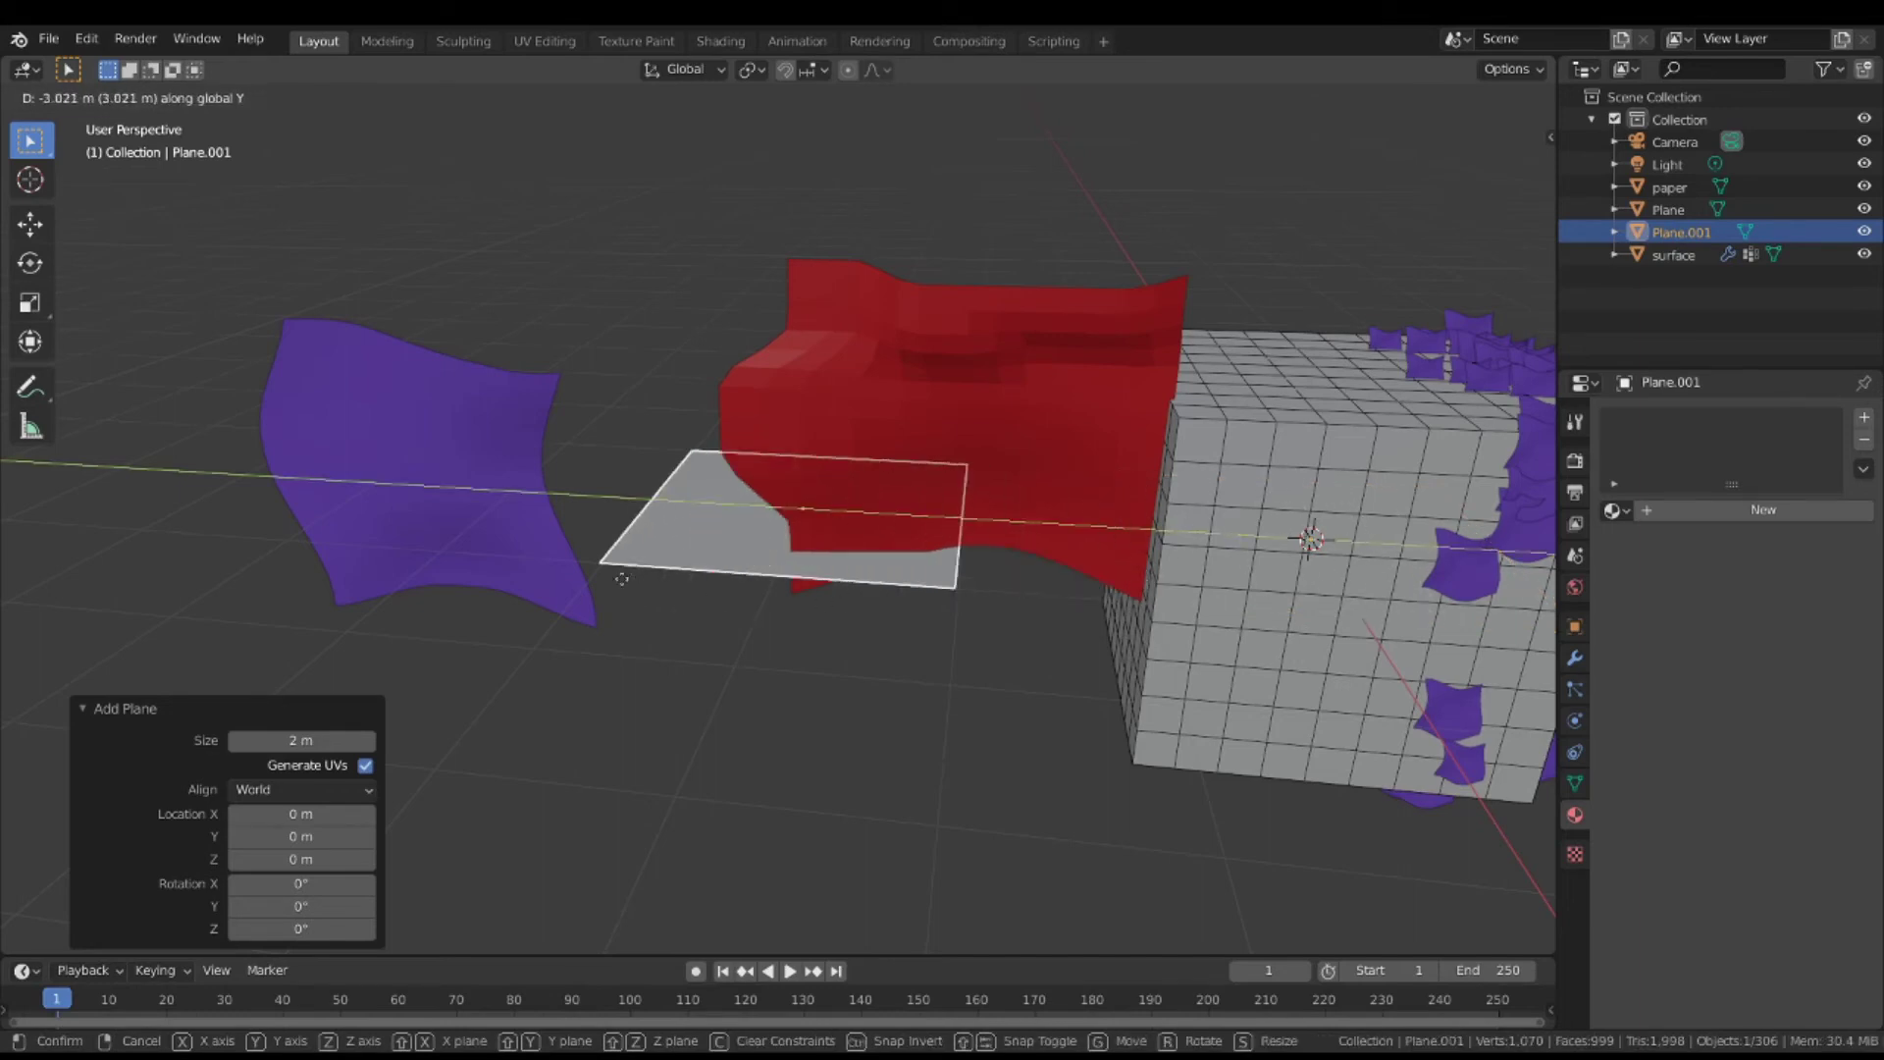
{"action": "left_click", "coordinate": [528, 568]}
Rotate the newly added plane 90° about the global Y axis to stand it upright.
{"action": "type", "text": "r"}
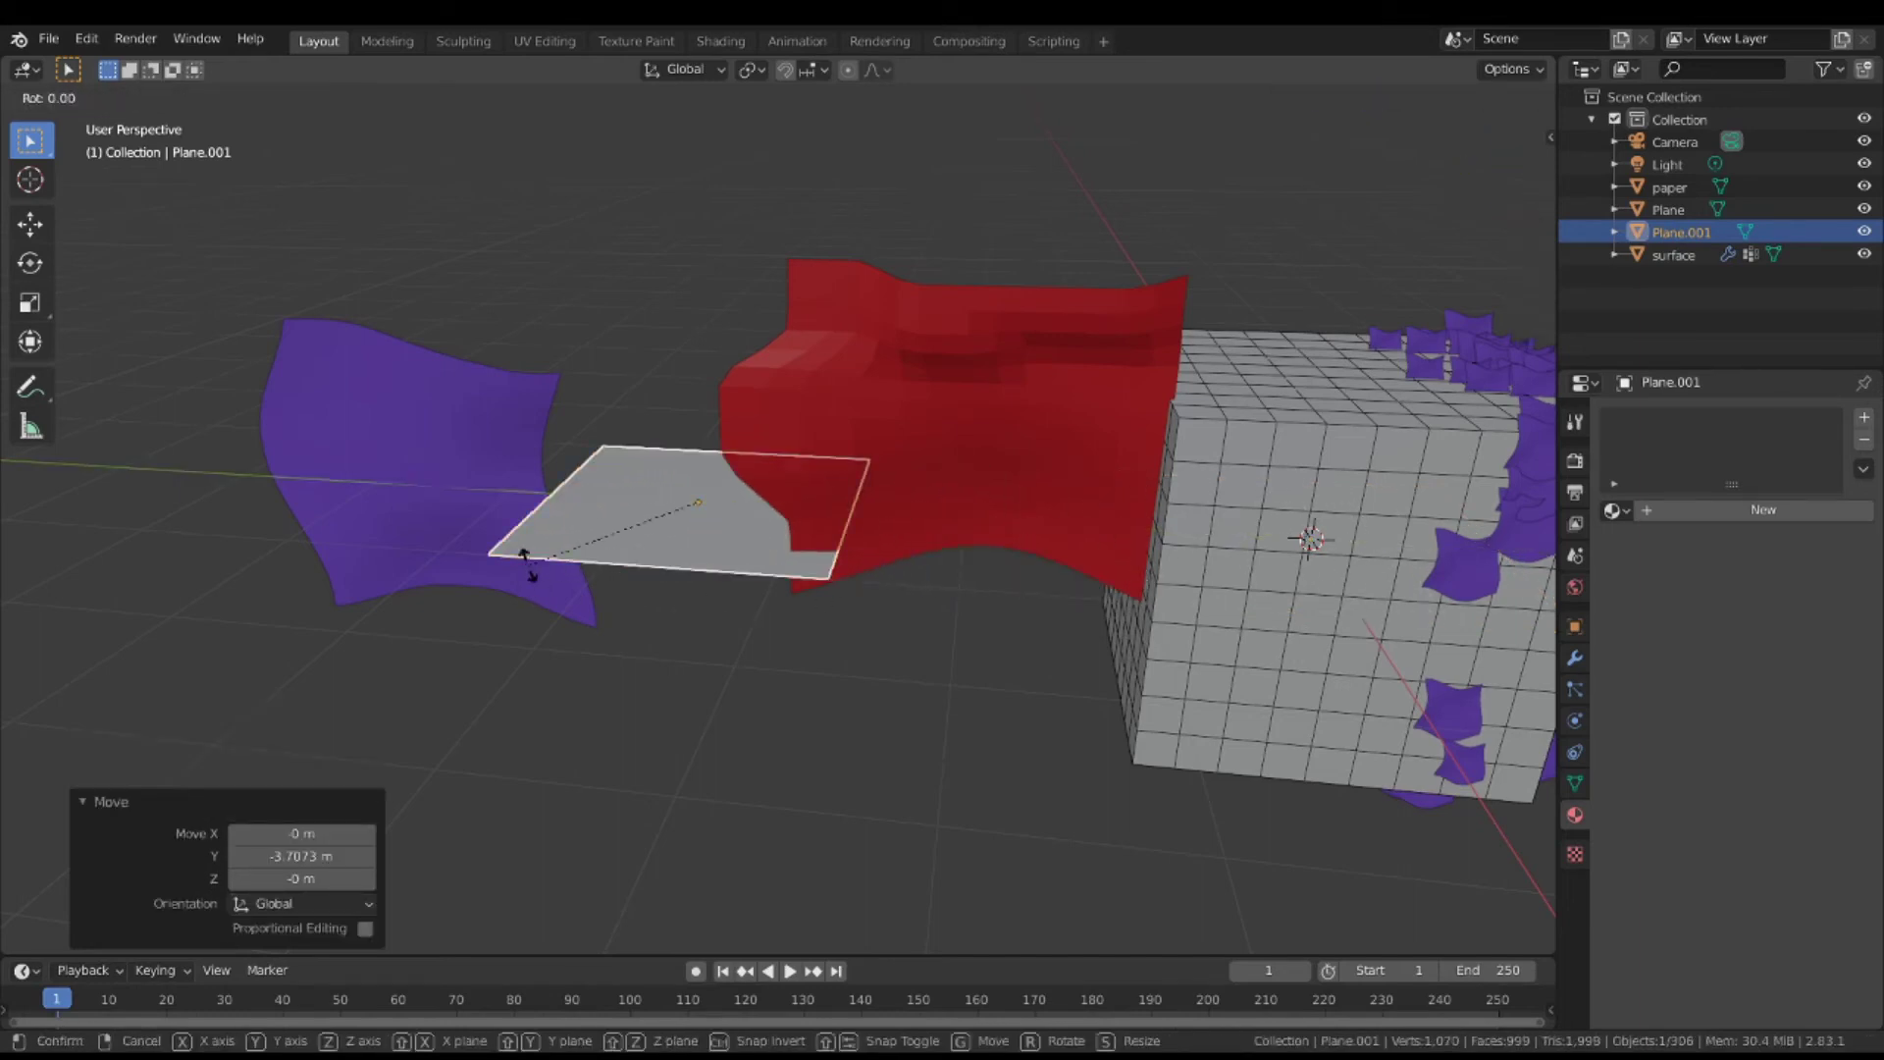
{"action": "type", "text": "y90"}
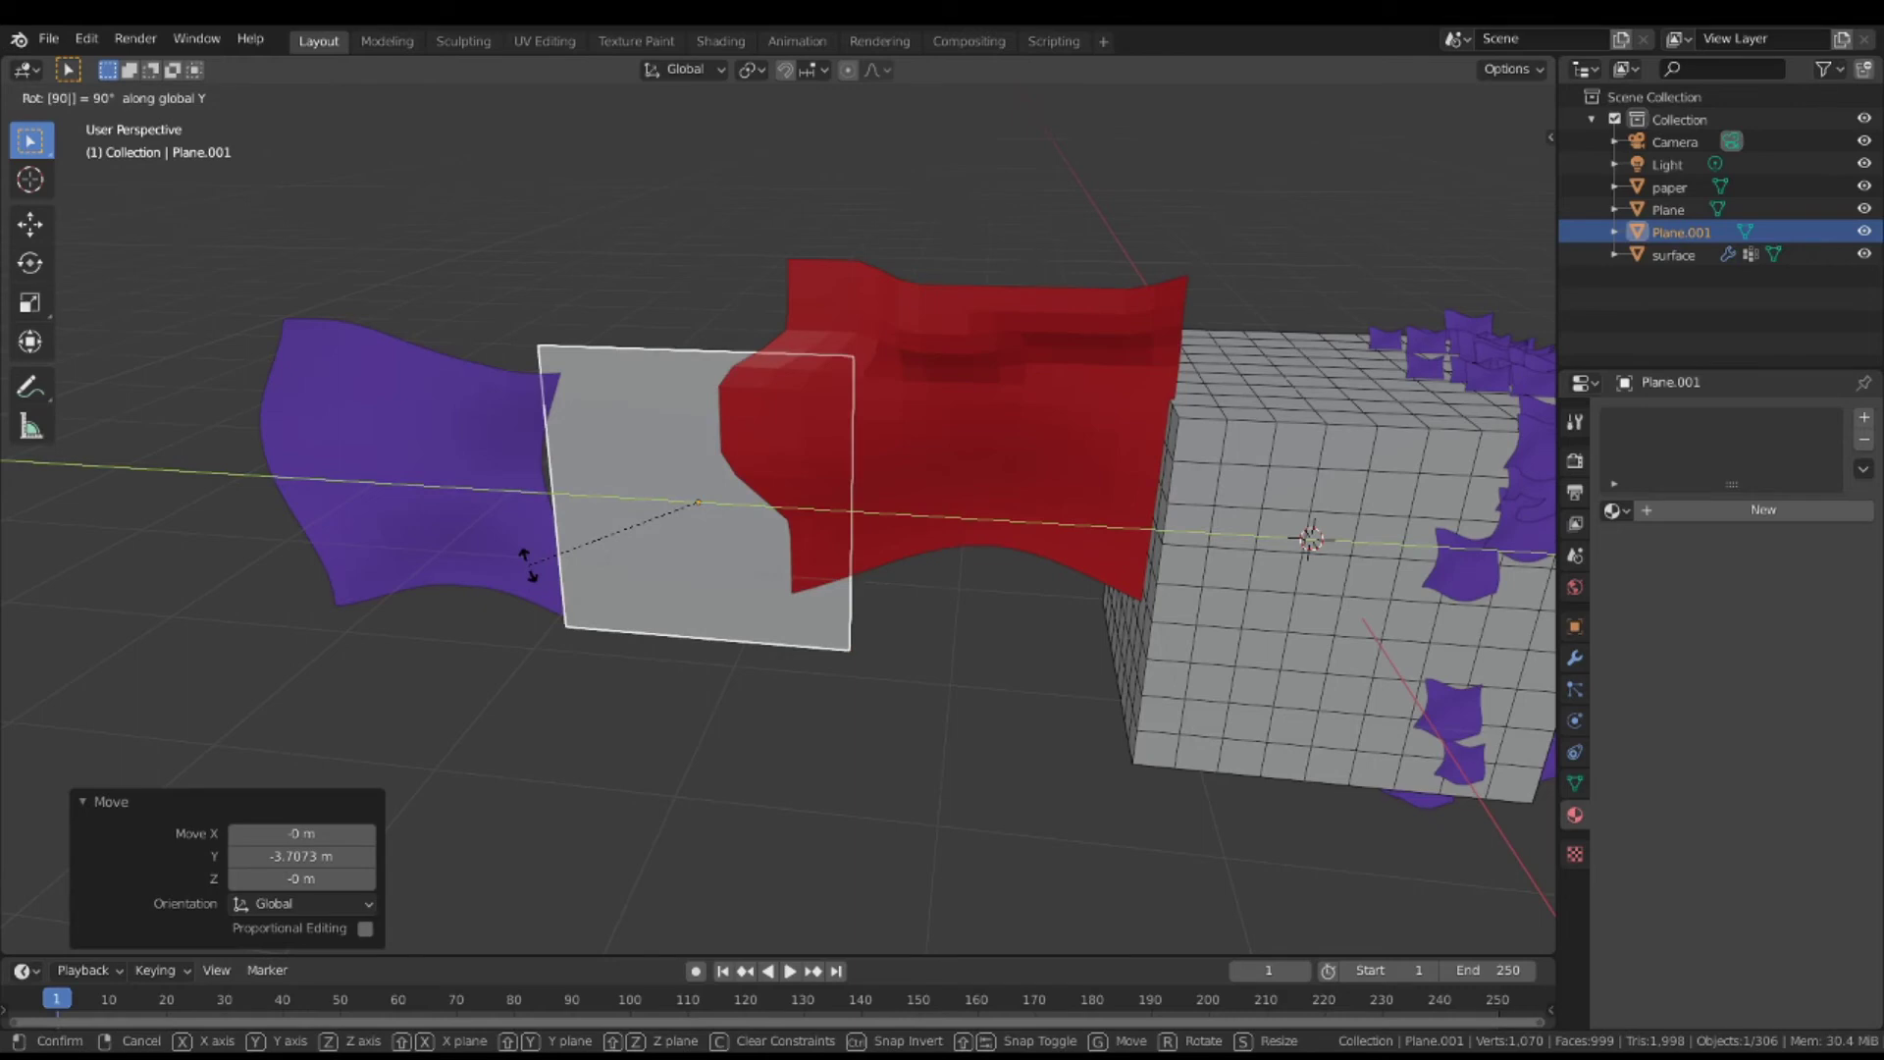
{"action": "key", "text": "Return"}
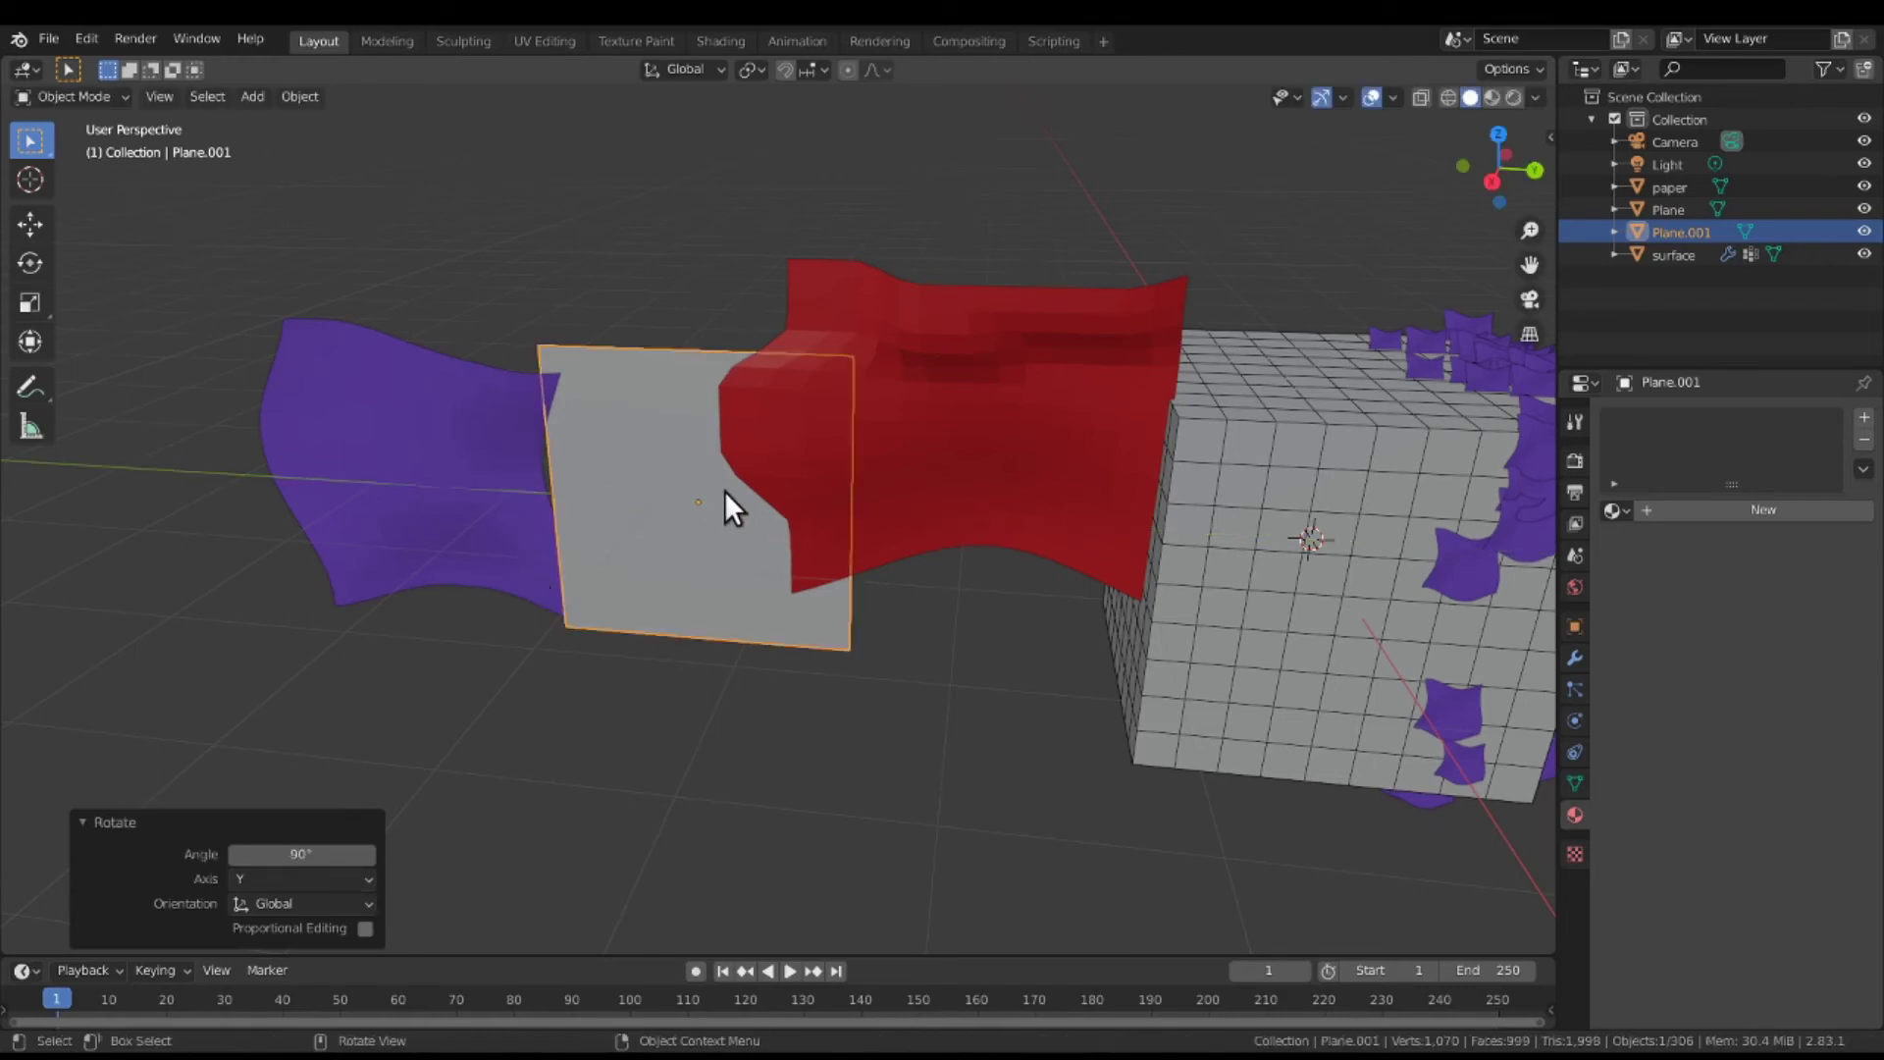
Subdivide the upright plane's whole mesh four times in Edit Mode, with one cut each time.
{"action": "key", "text": "Tab"}
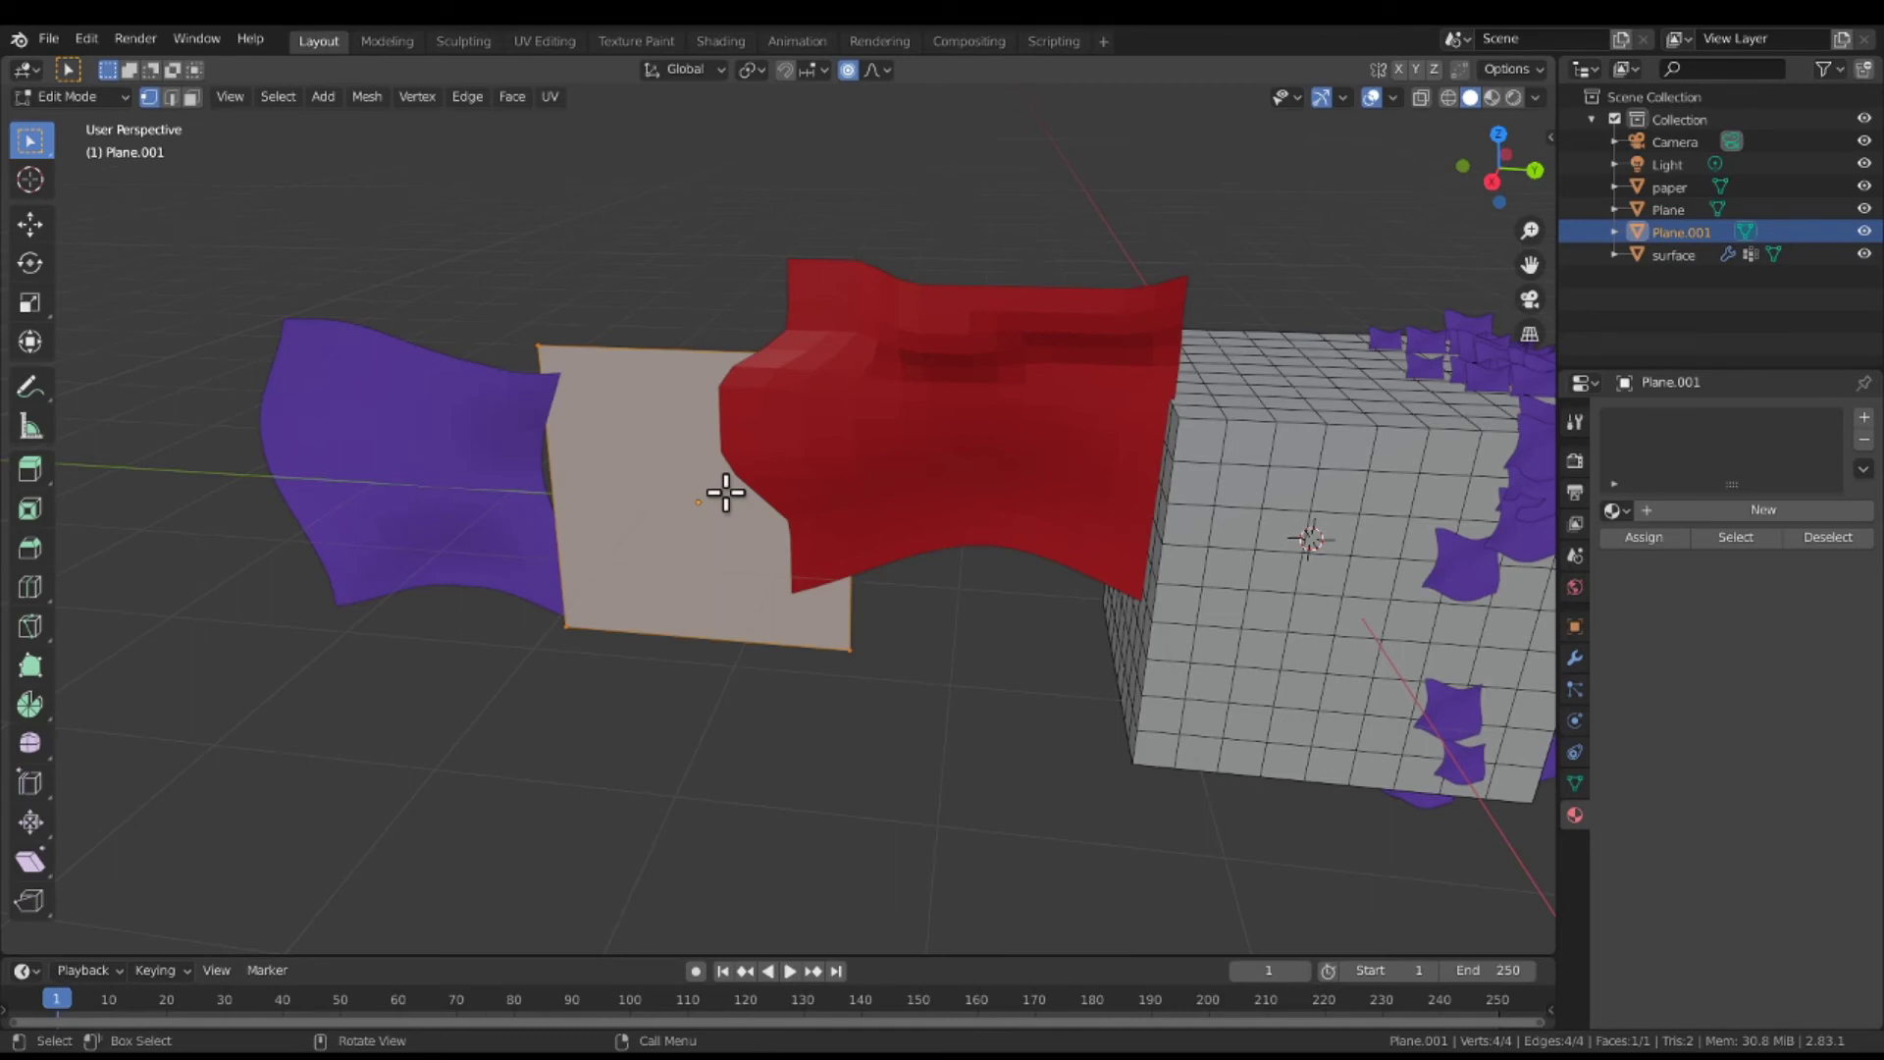
{"action": "right_click", "coordinate": [725, 493]}
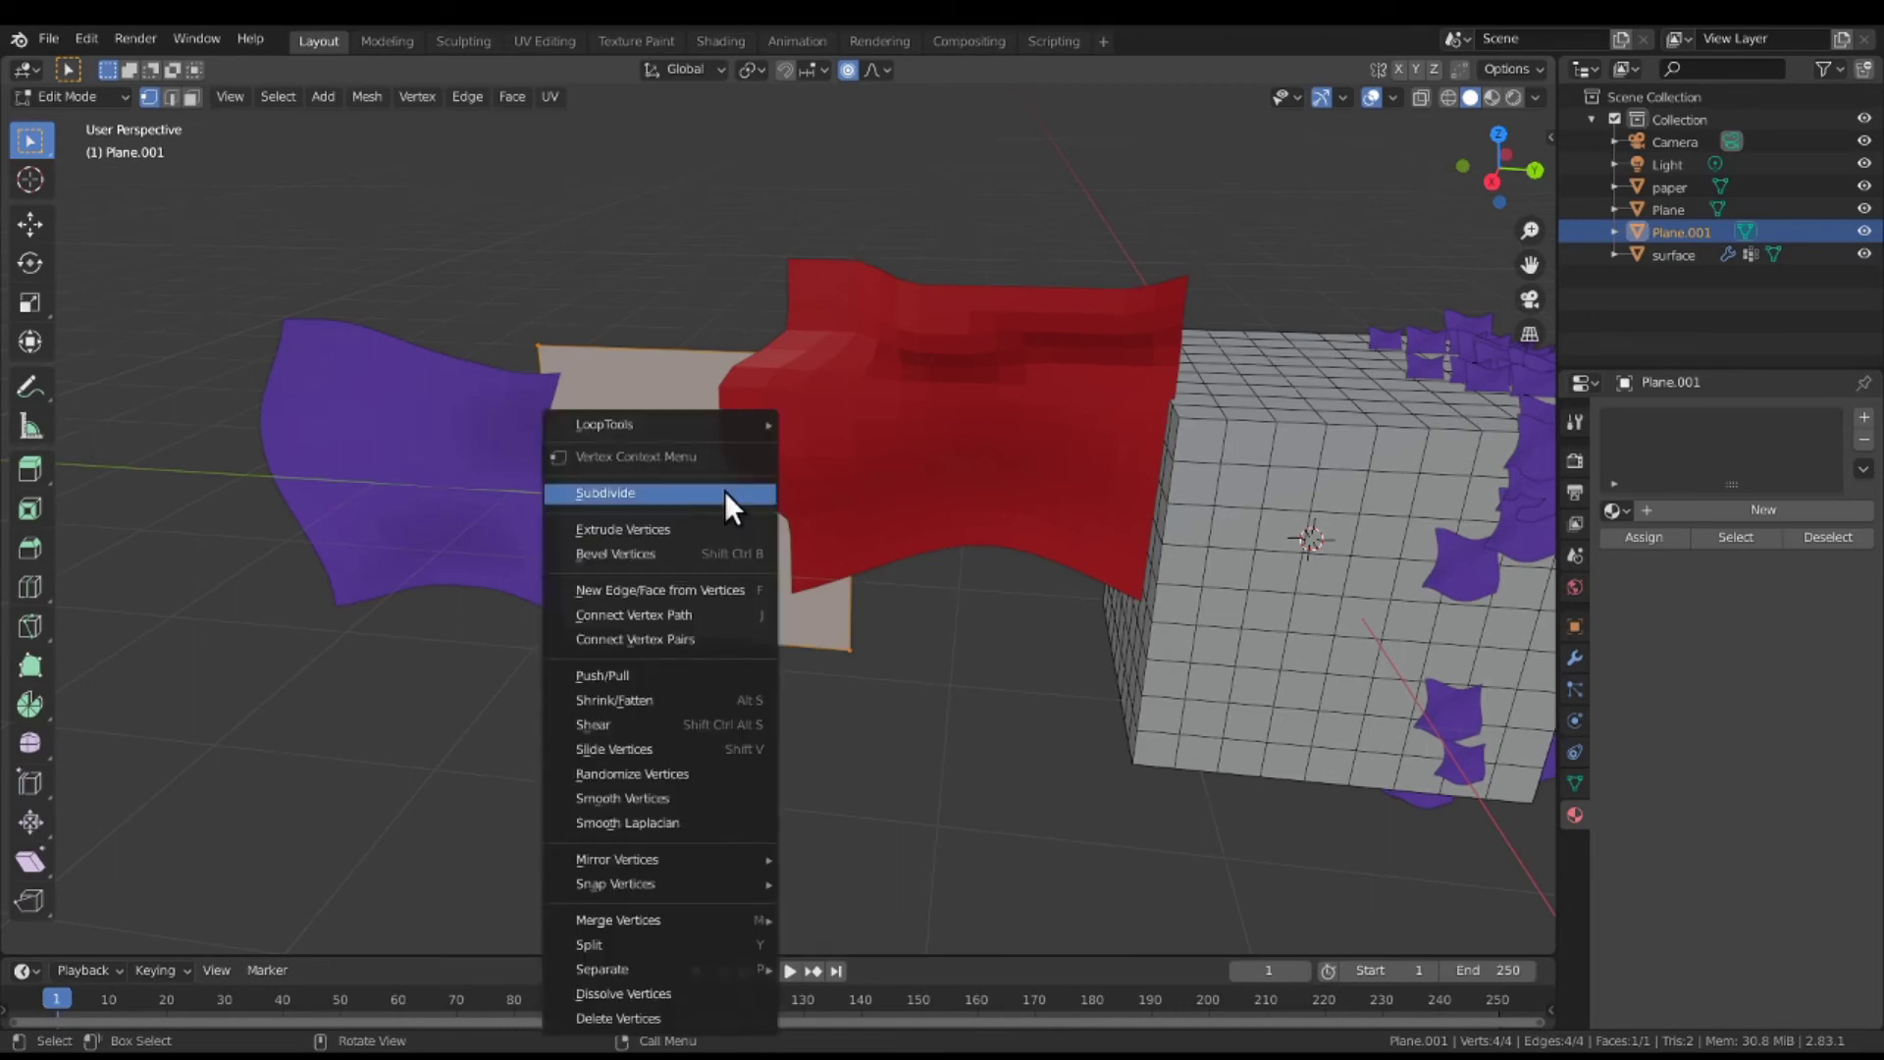
{"action": "left_click", "coordinate": [725, 493]}
{"action": "right_click", "coordinate": [725, 493]}
{"action": "left_click", "coordinate": [726, 493]}
{"action": "right_click", "coordinate": [725, 493]}
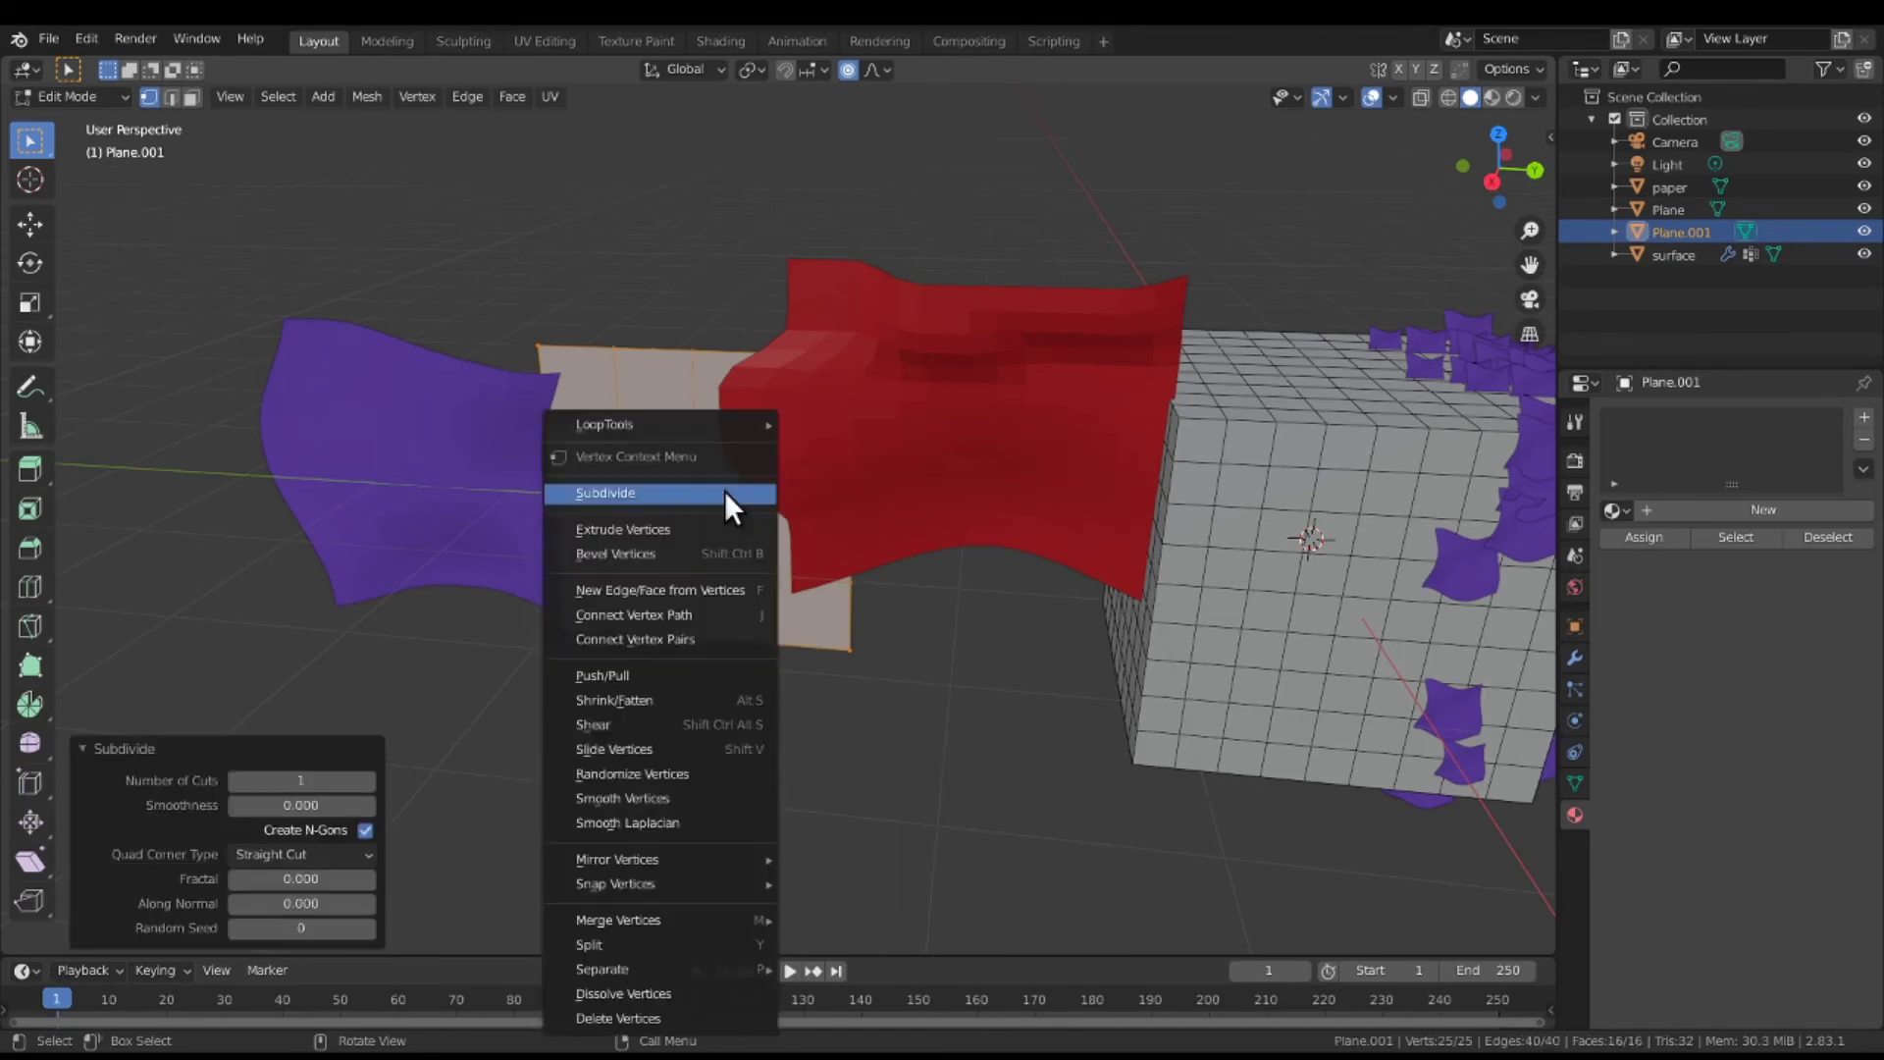
{"action": "left_click", "coordinate": [726, 493]}
{"action": "right_click", "coordinate": [725, 493]}
{"action": "left_click", "coordinate": [726, 492]}
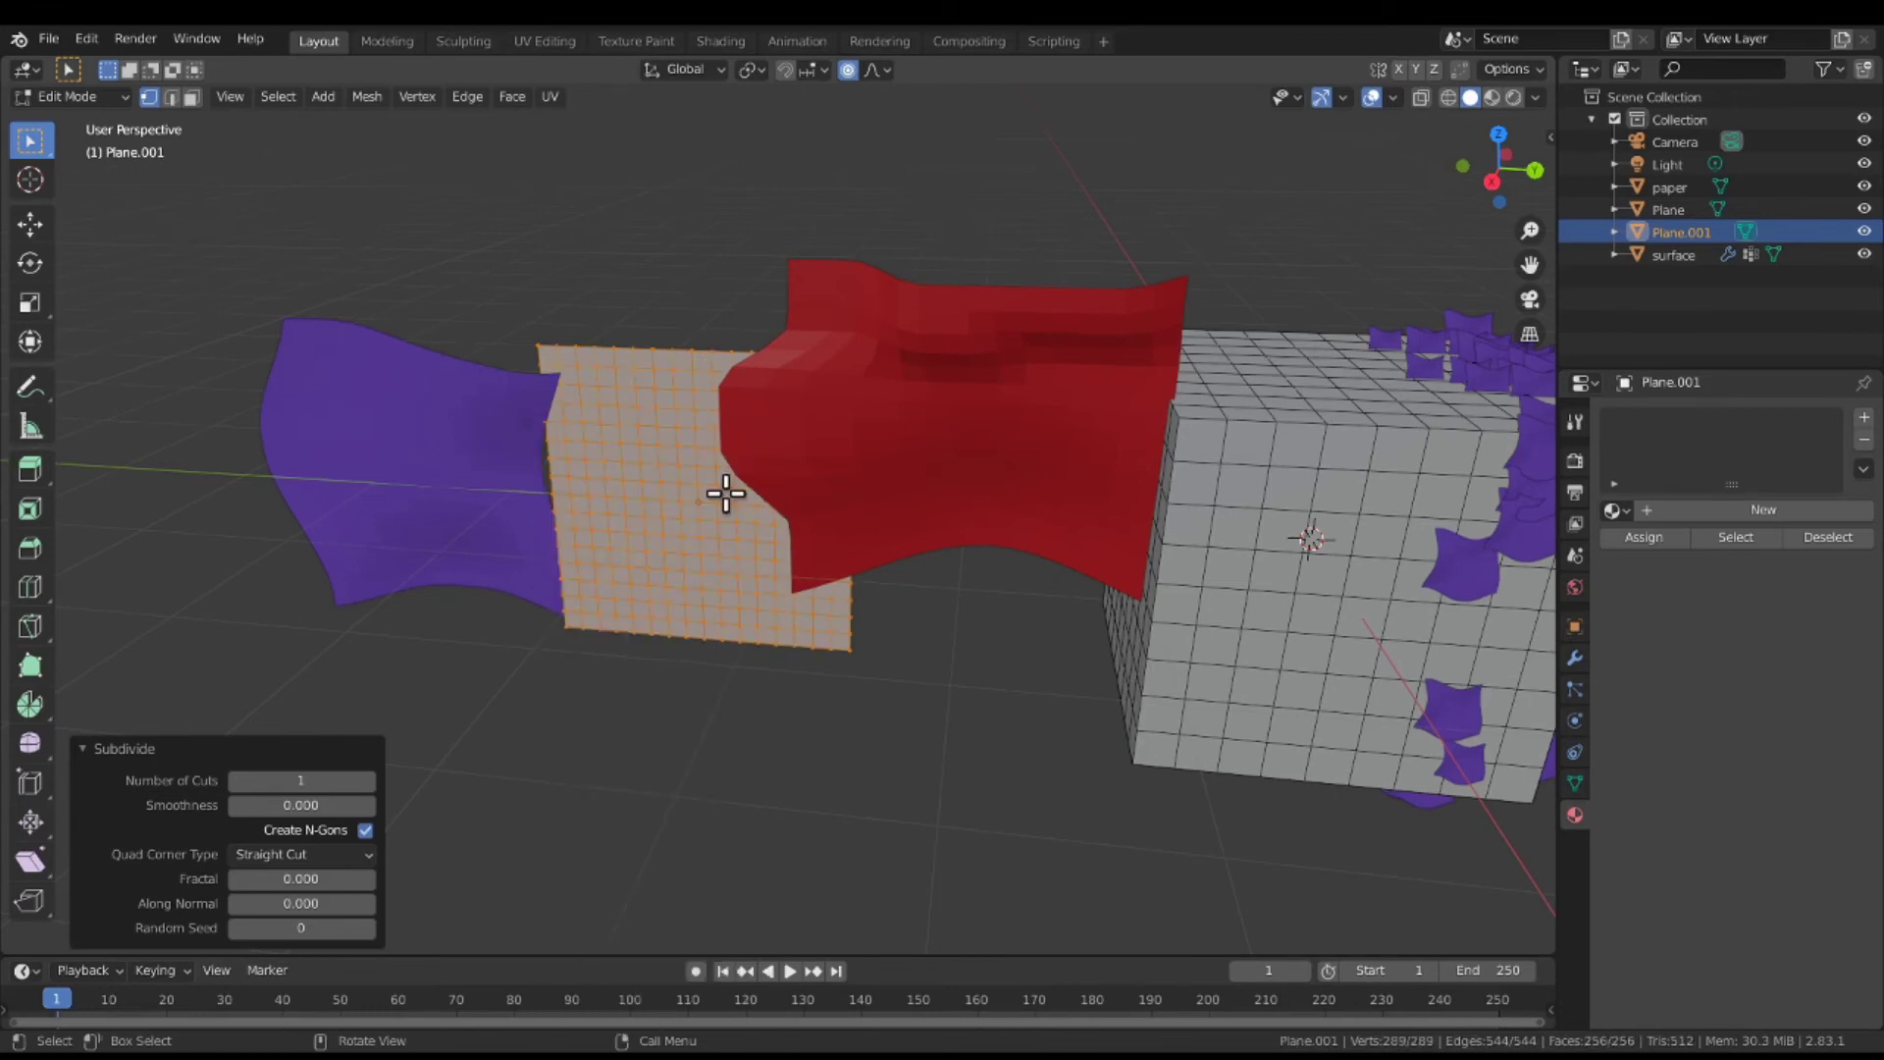
Move the plane's entire mesh about -1.47 m along X, clear of the red paper.
{"action": "middle_click_drag", "start_coordinate": [725, 492], "coordinate": [780, 532]}
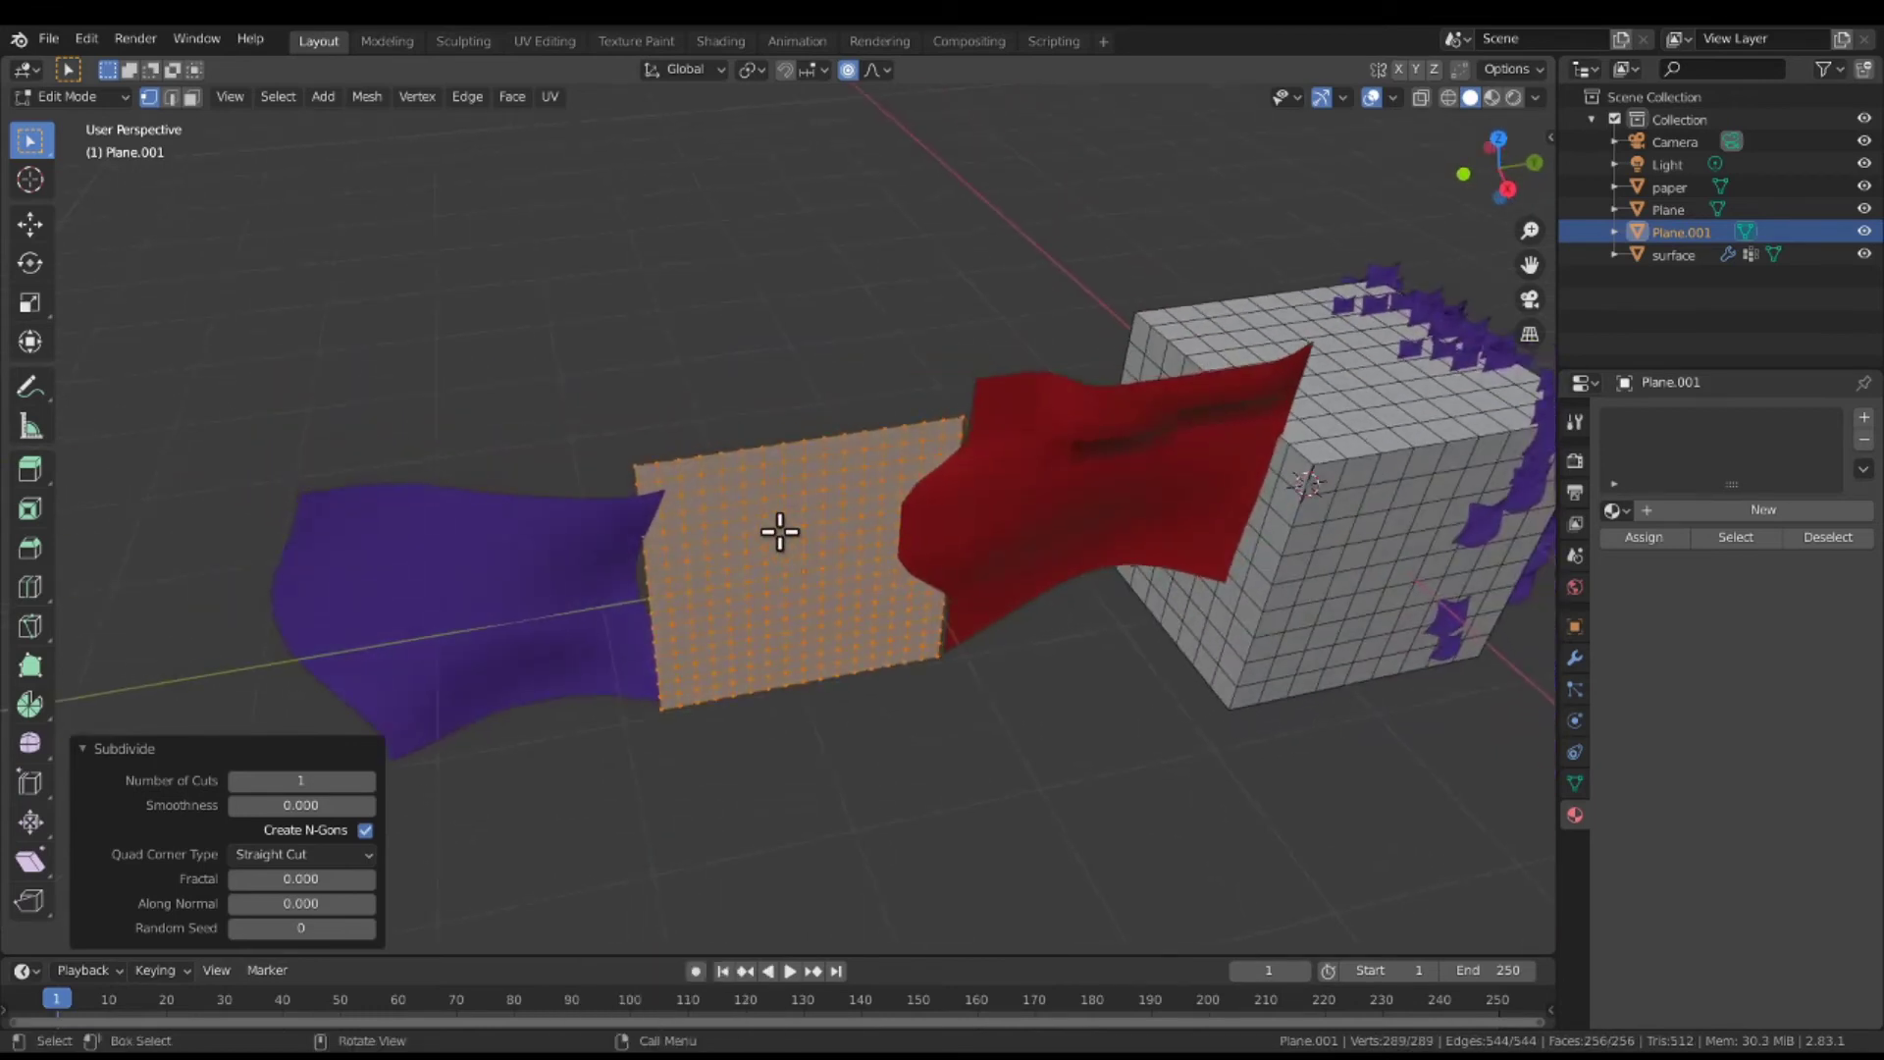
{"action": "key", "text": "g"}
{"action": "key", "text": "x"}
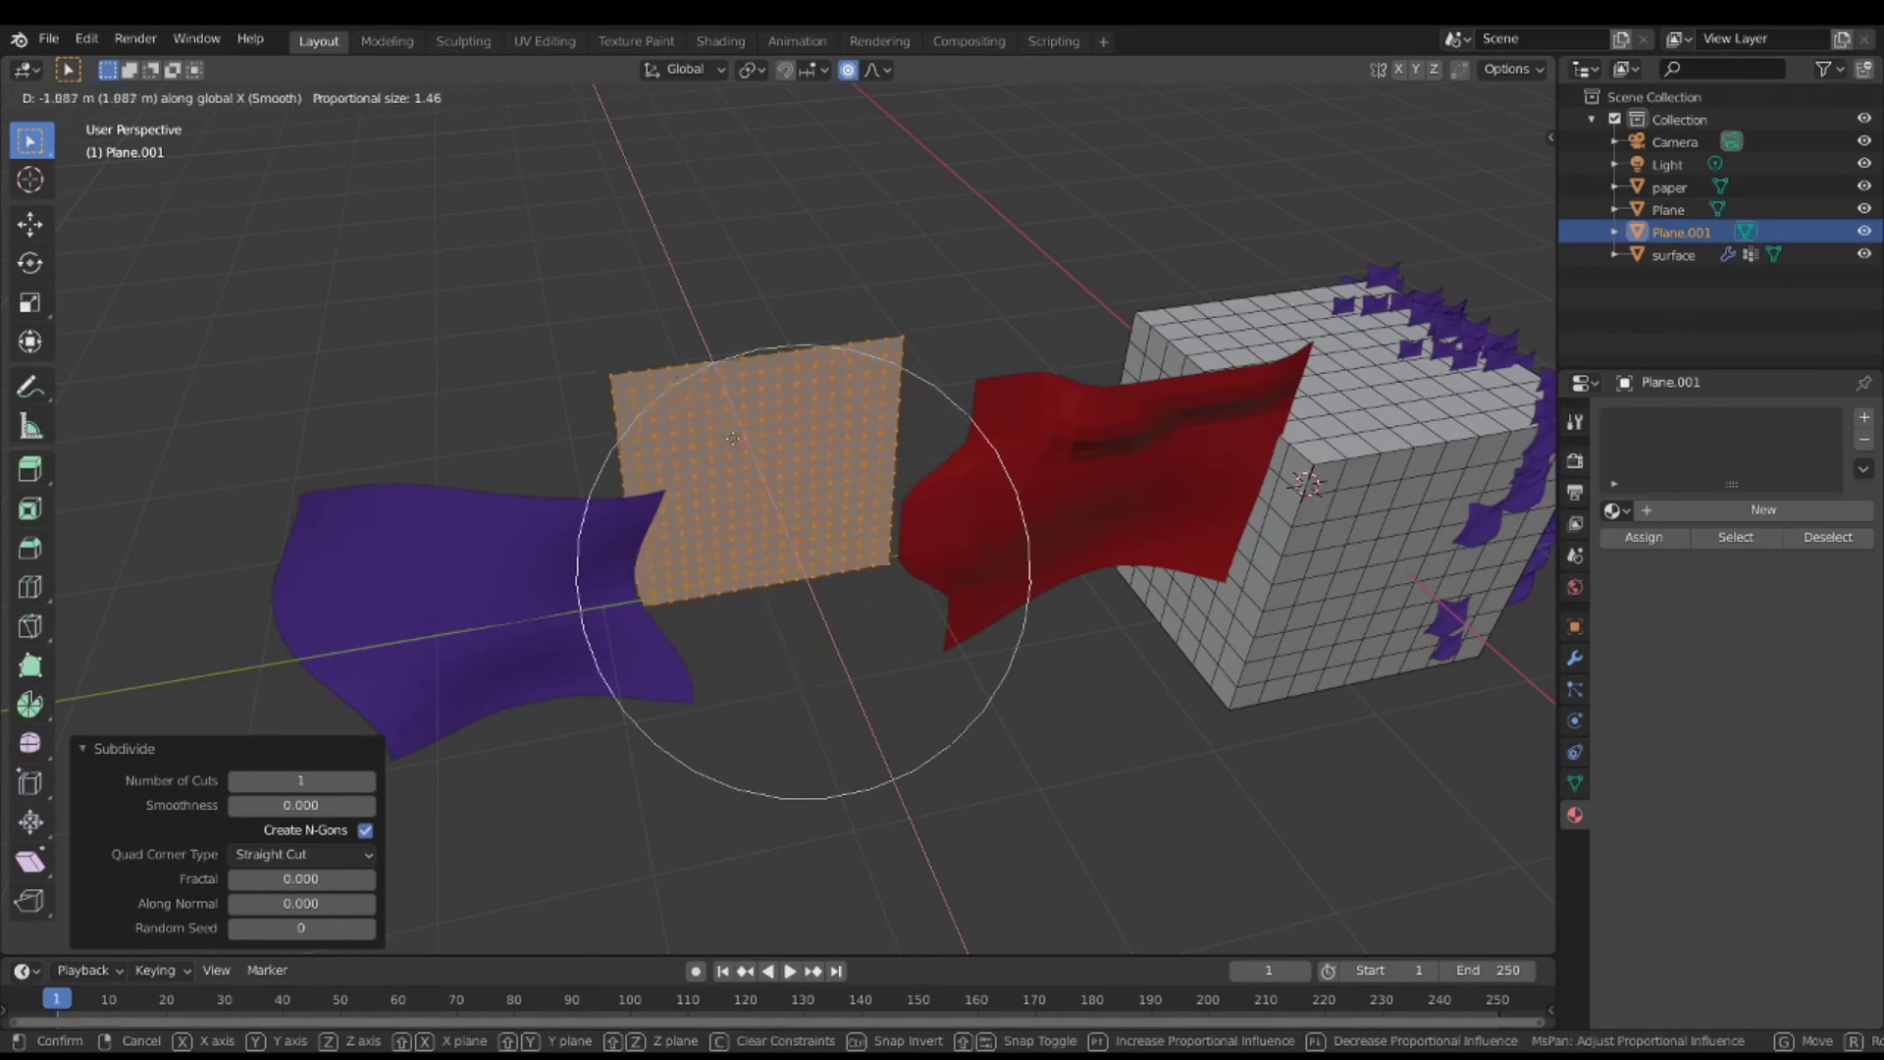
{"action": "left_click", "coordinate": [723, 414]}
Raise a block of vertices on the plane's upper edge about 0.67 m and shift it about -0.37 m in X, with proportional size about 1.46.
{"action": "middle_click_drag", "start_coordinate": [722, 413], "coordinate": [703, 392]}
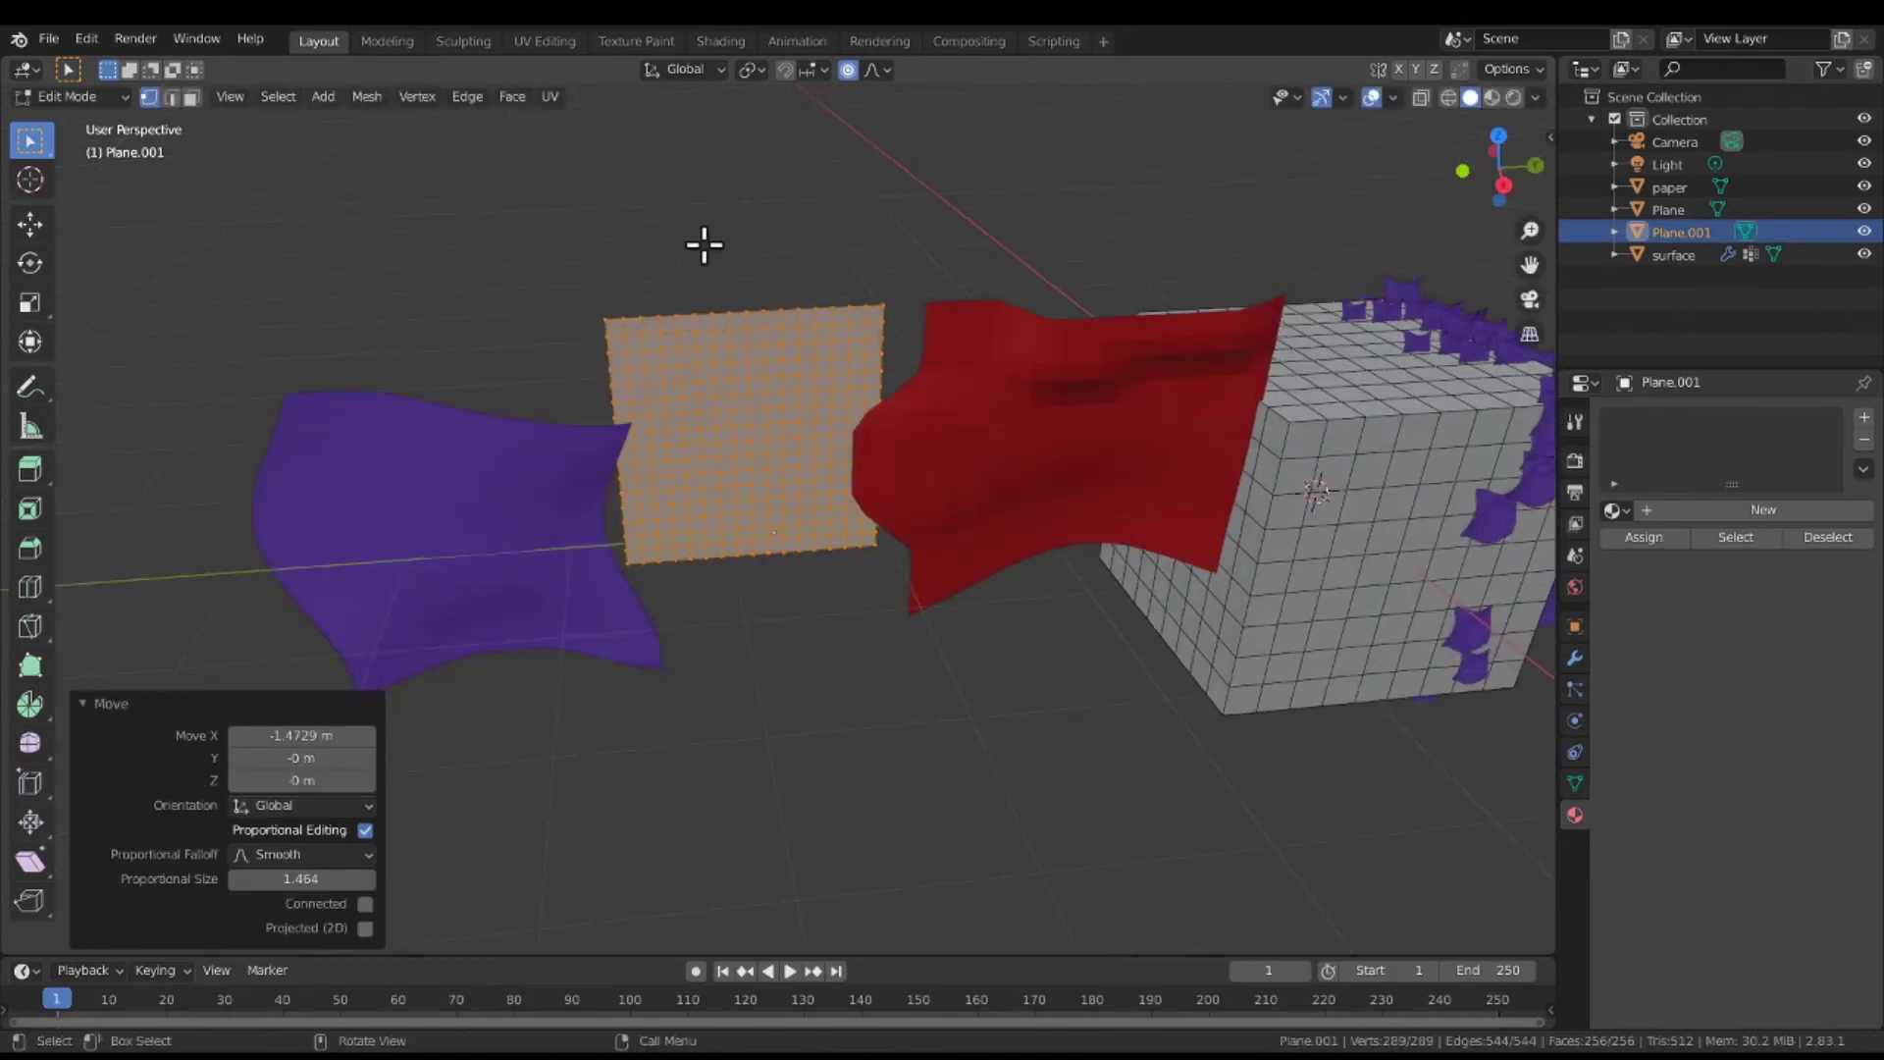
{"action": "left_click", "coordinate": [703, 246]}
{"action": "left_click_drag", "start_coordinate": [570, 254], "coordinate": [744, 332]}
{"action": "key", "text": "g"}
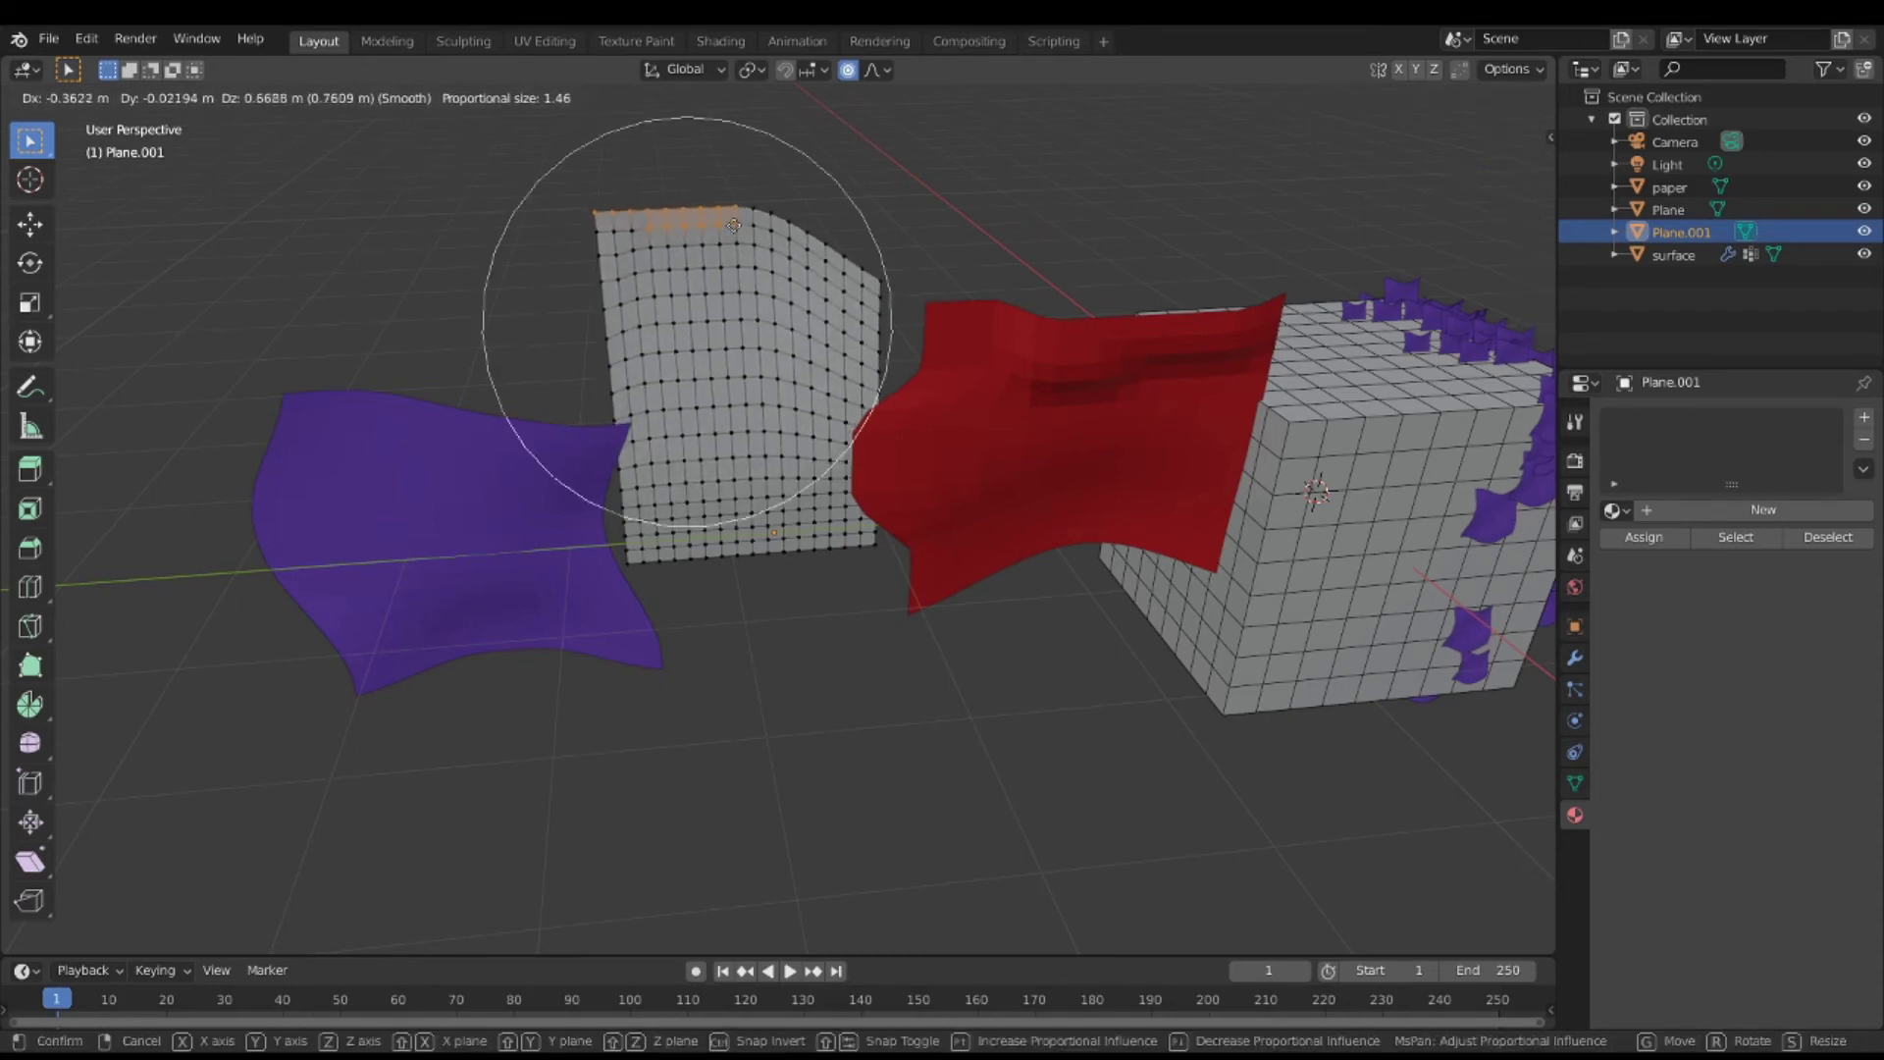
{"action": "left_click", "coordinate": [732, 219]}
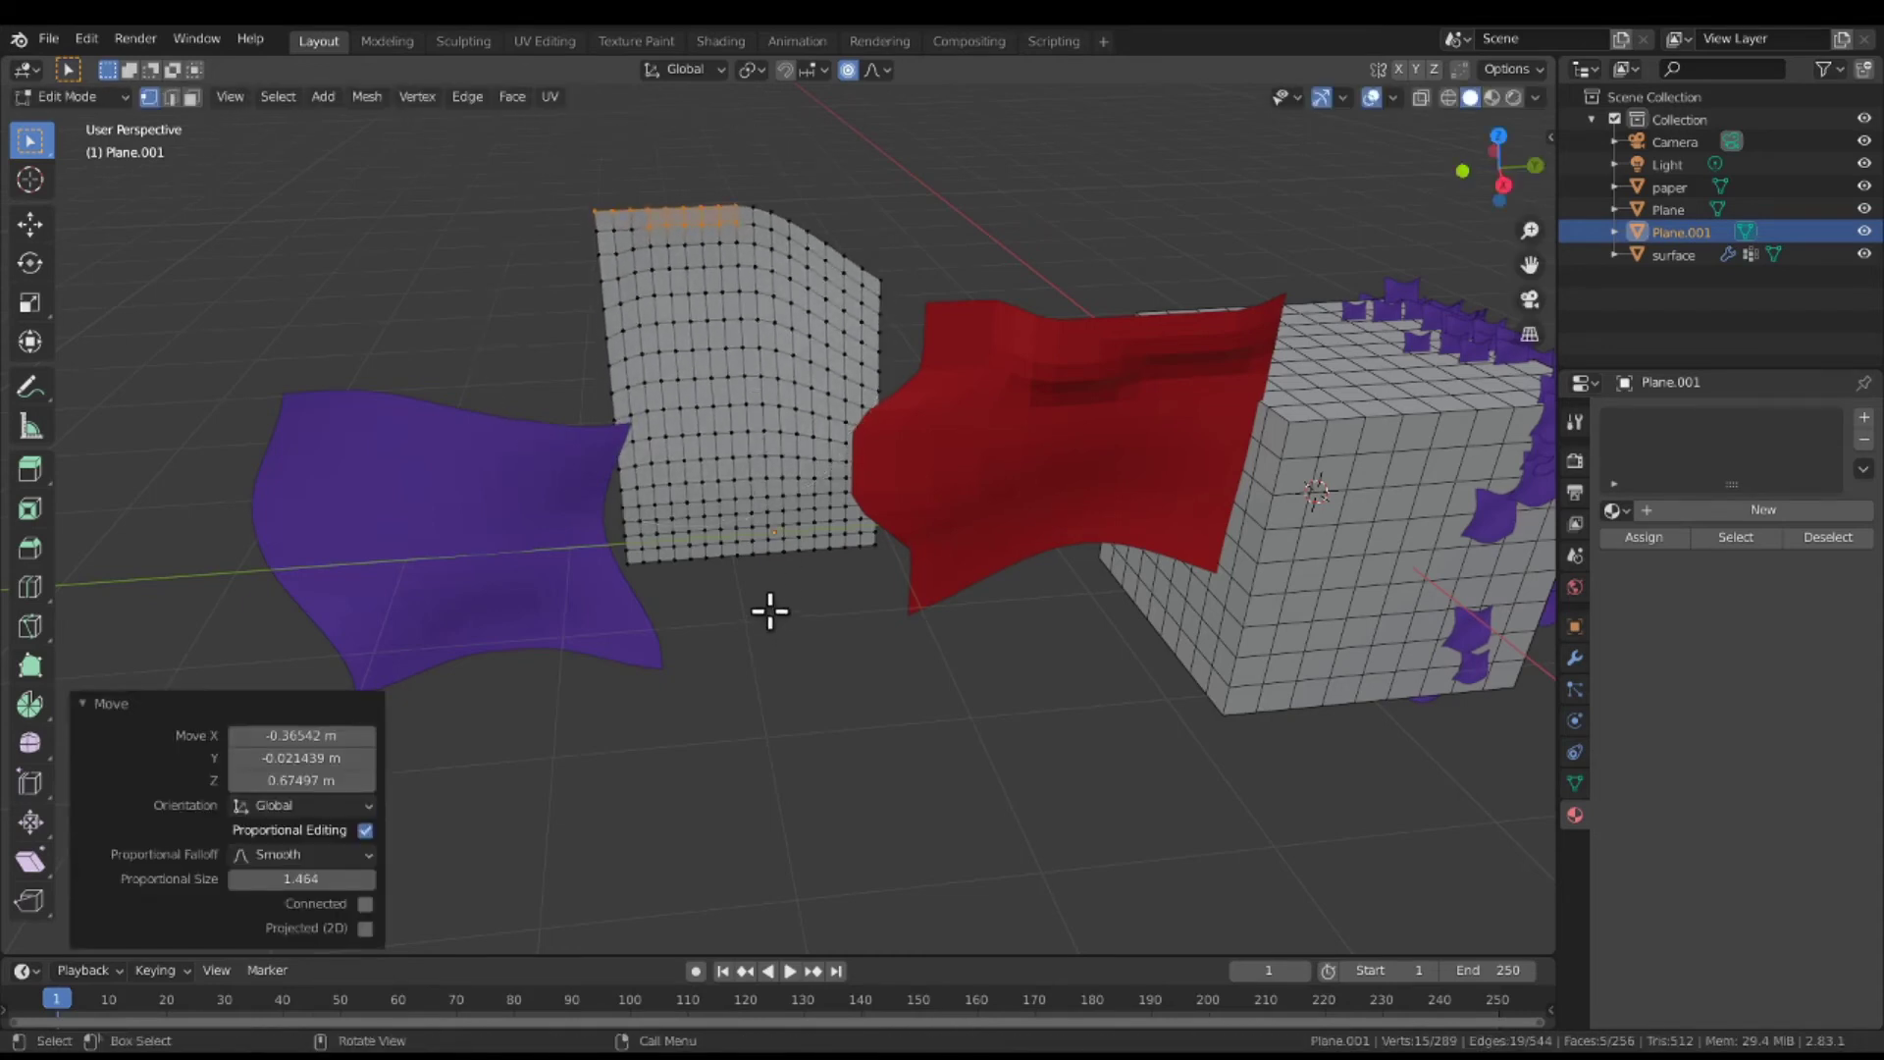
Raise a block of vertices at the middle of the lower edge about 0.36 m with proportional size about 0.75, and return to Object Mode.
{"action": "key", "text": "alt+a"}
{"action": "middle_click_drag", "start_coordinate": [770, 615], "coordinate": [769, 584]}
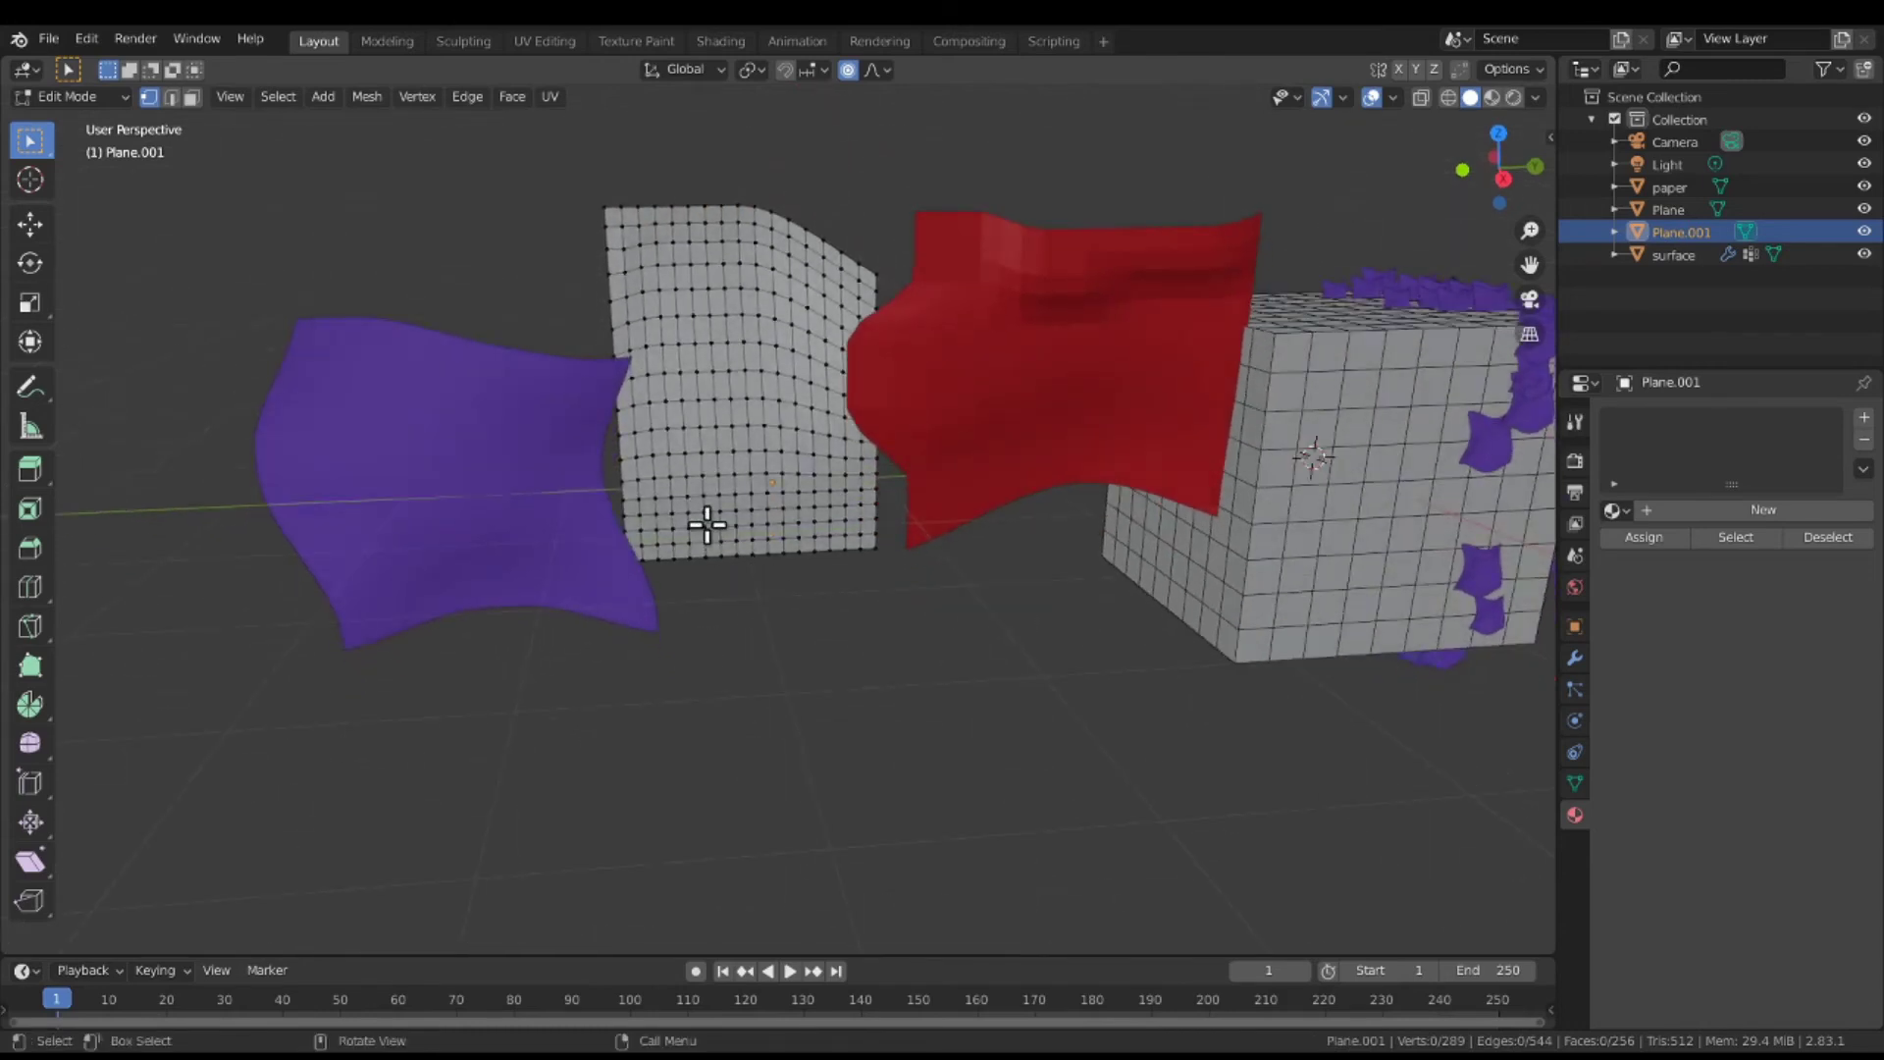
{"action": "left_click_drag", "start_coordinate": [707, 521], "coordinate": [782, 580]}
{"action": "key", "text": "g"}
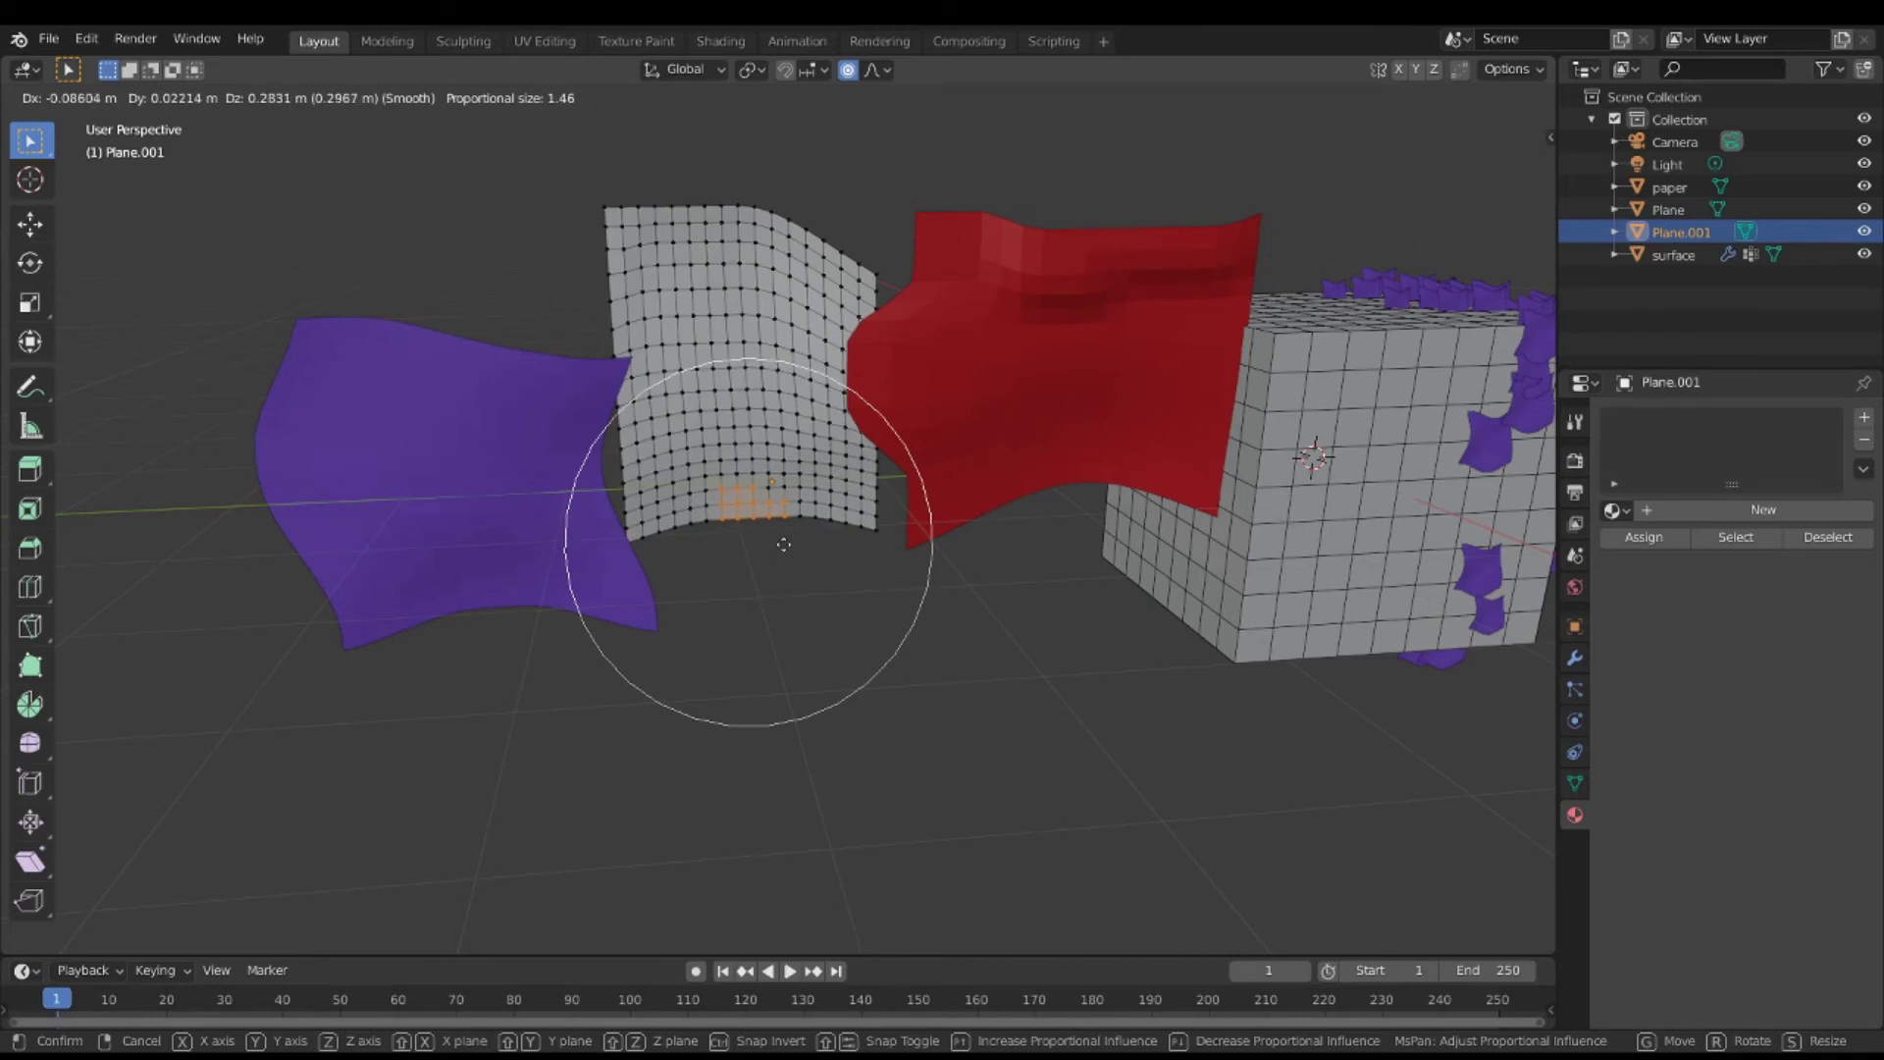
{"action": "scroll", "coordinate": [784, 544], "scroll_direction": "up", "scroll_amount": 3}
{"action": "scroll", "coordinate": [783, 543], "scroll_direction": "up", "scroll_amount": 4}
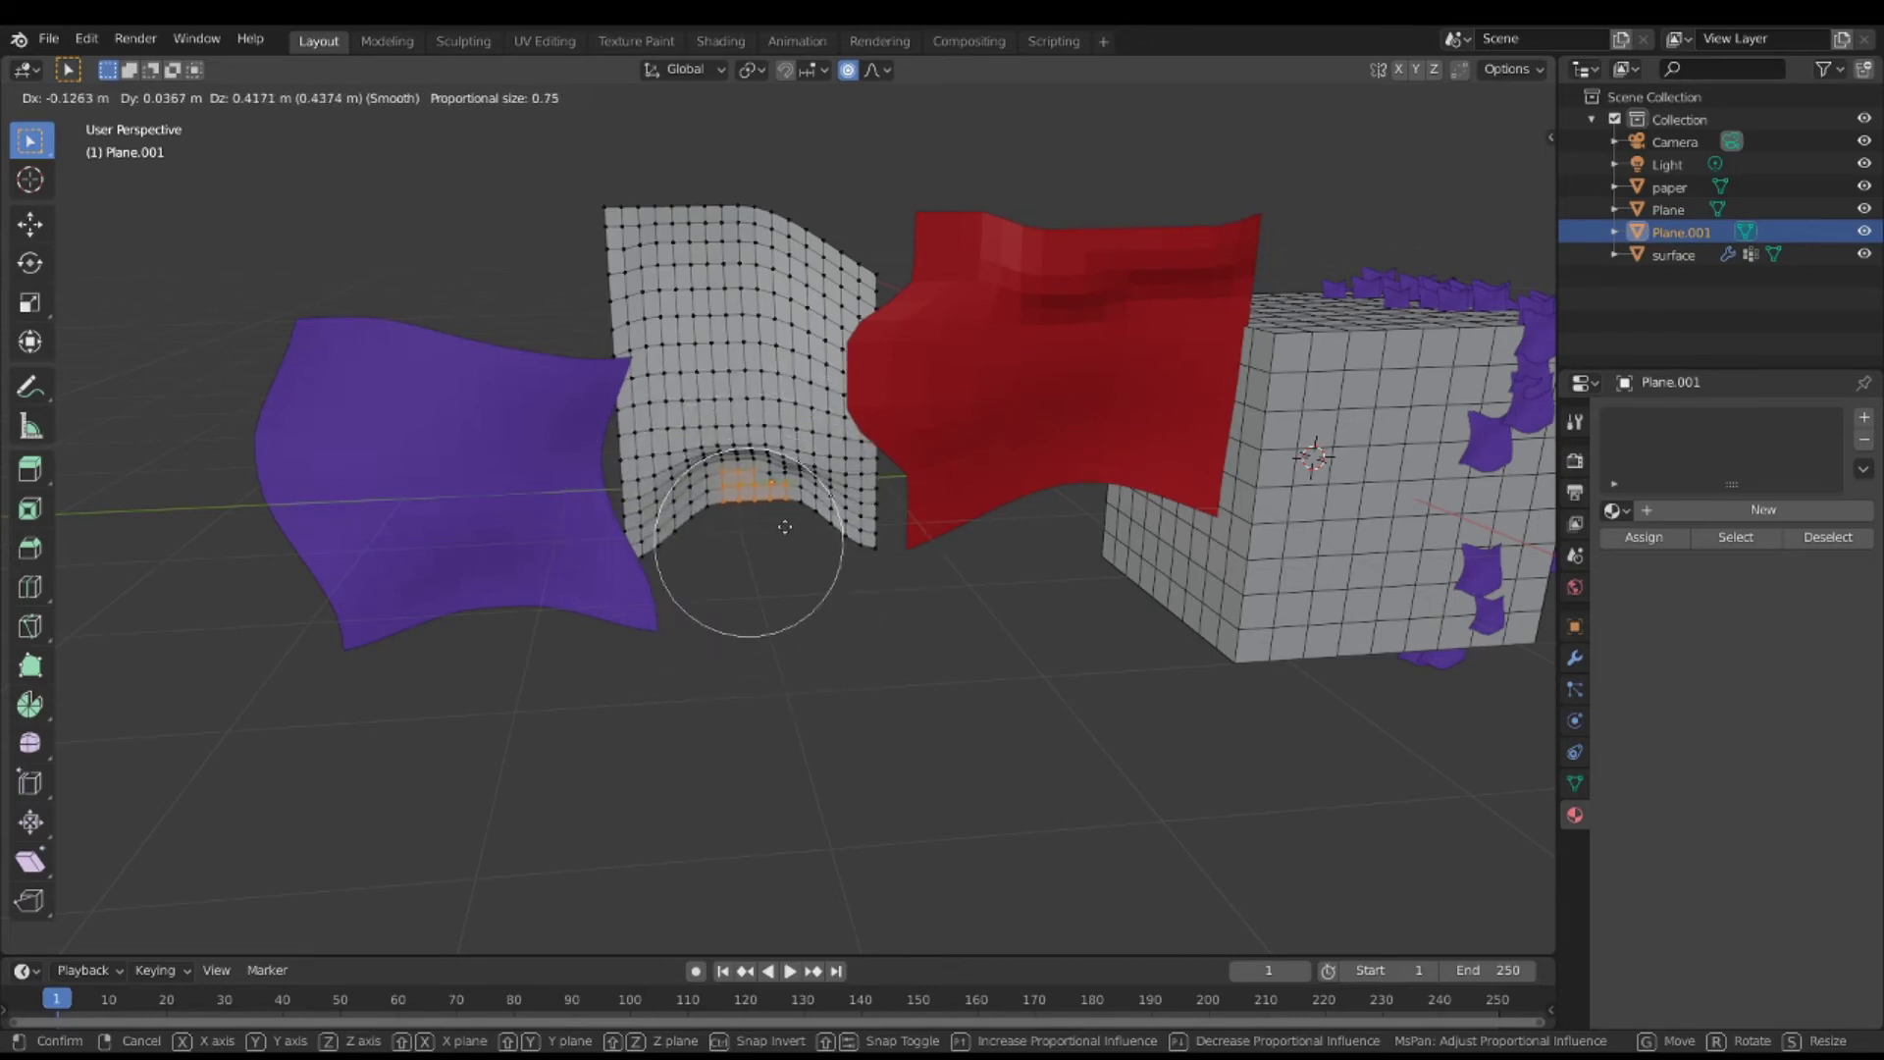
{"action": "left_click", "coordinate": [783, 535]}
{"action": "scroll", "coordinate": [783, 532], "scroll_direction": "down", "scroll_amount": 2}
{"action": "middle_click_drag", "start_coordinate": [783, 532], "coordinate": [709, 522]}
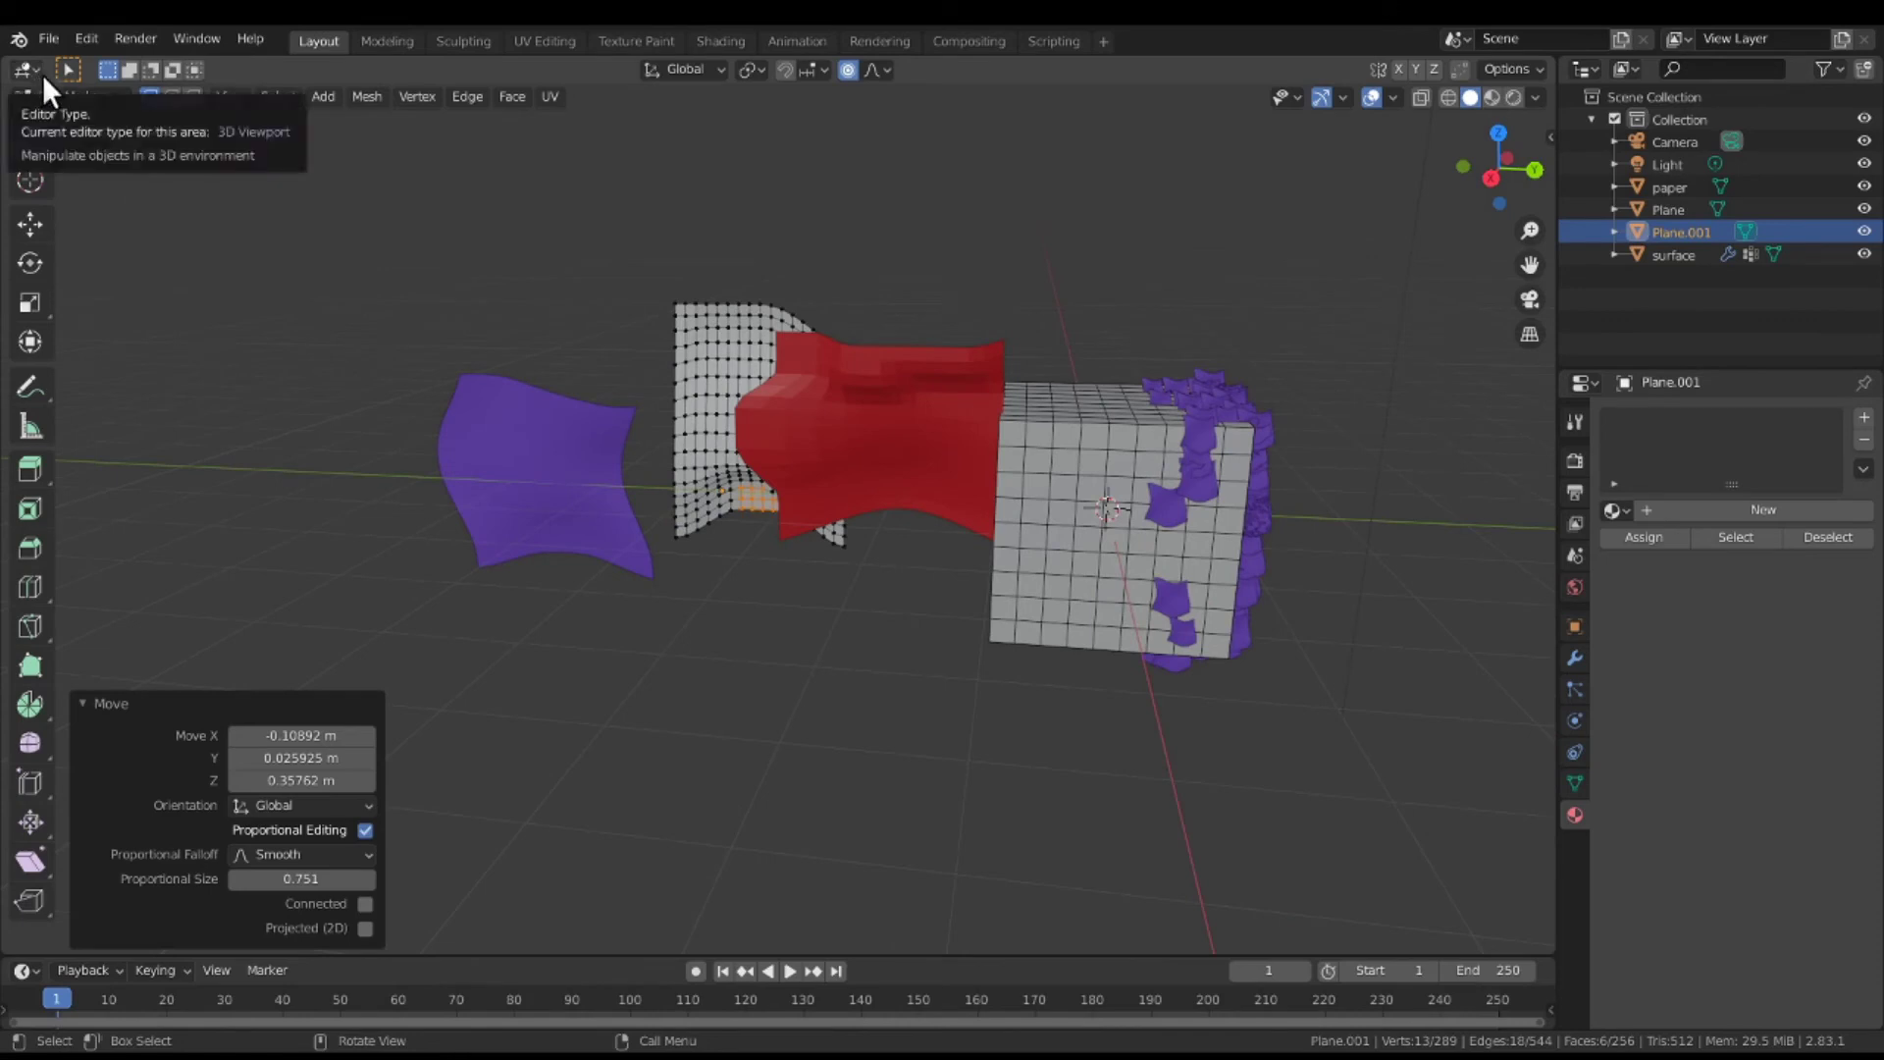
{"action": "left_click", "coordinate": [72, 100]}
{"action": "left_click", "coordinate": [76, 119]}
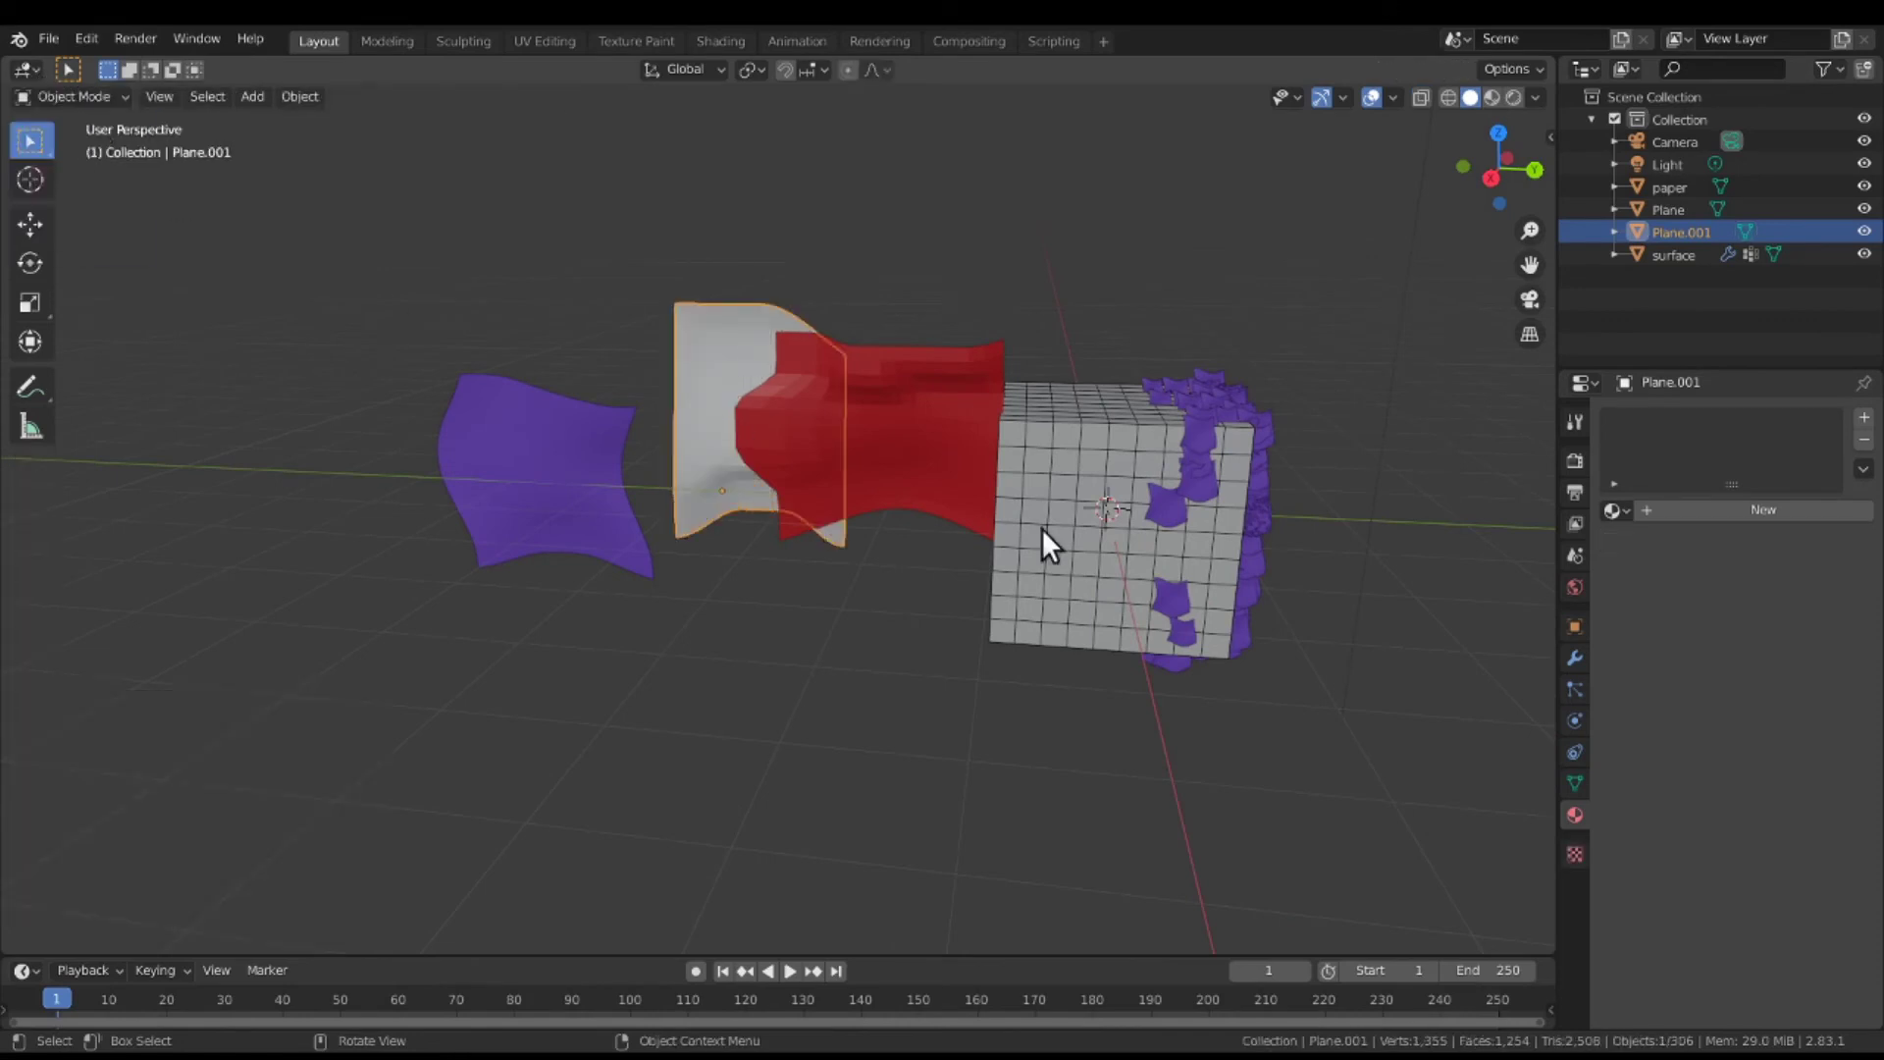
Give the warped plane a new material with a green viewport display colour, hue about 0.302 and saturation about 0.614.
{"action": "middle_click_drag", "start_coordinate": [907, 593], "coordinate": [934, 673]}
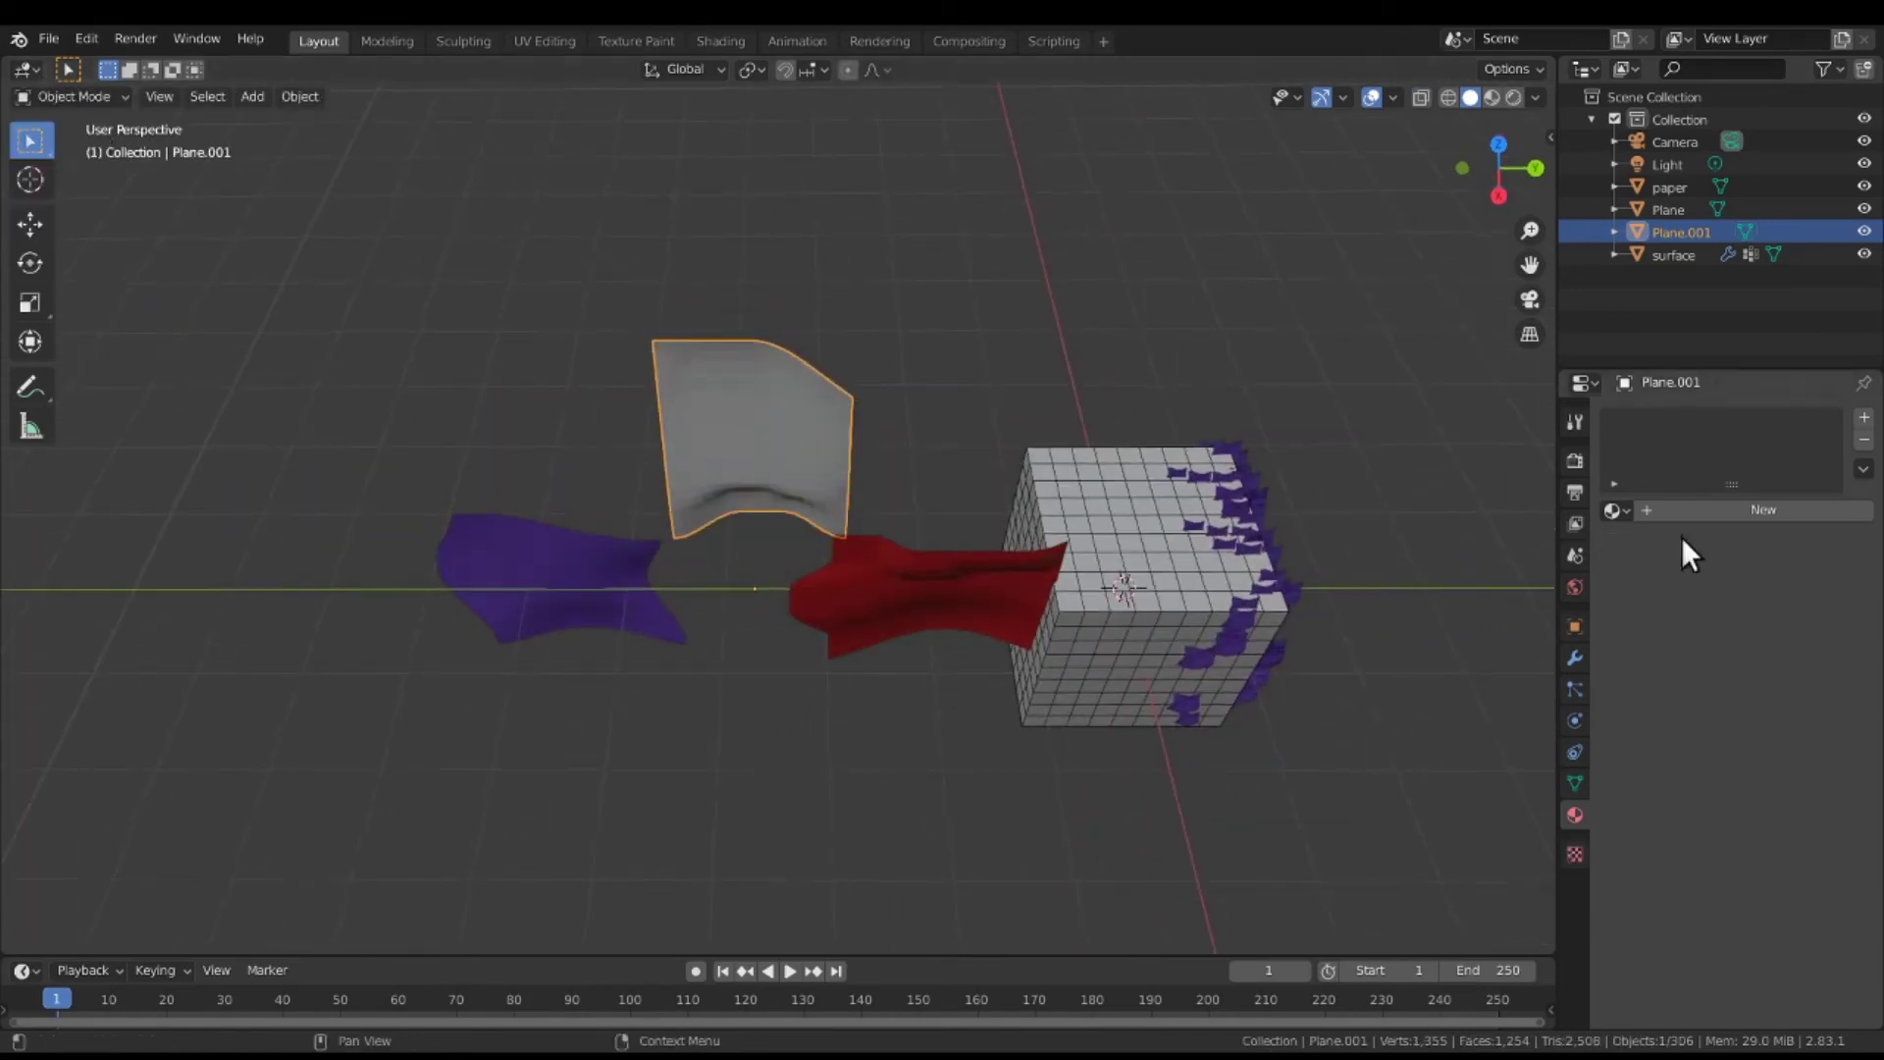
{"action": "left_click", "coordinate": [1734, 509]}
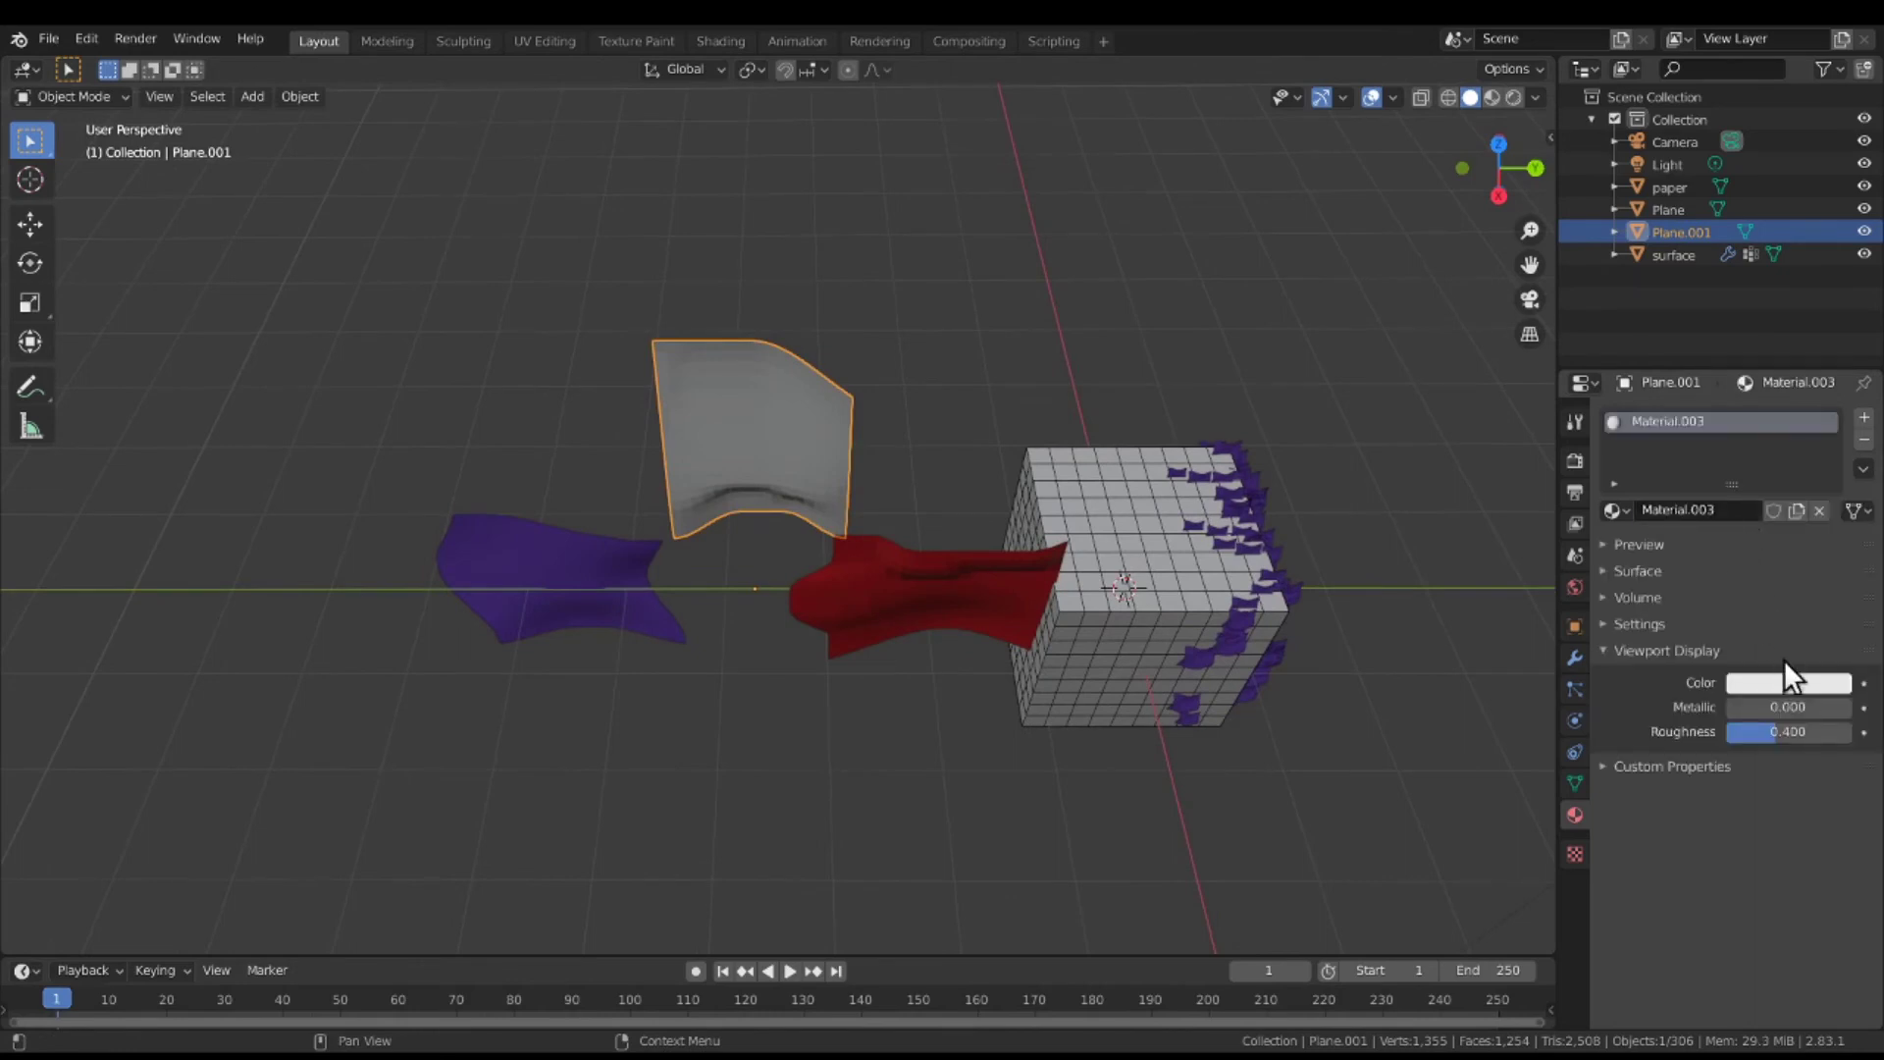
{"action": "left_click", "coordinate": [1792, 677]}
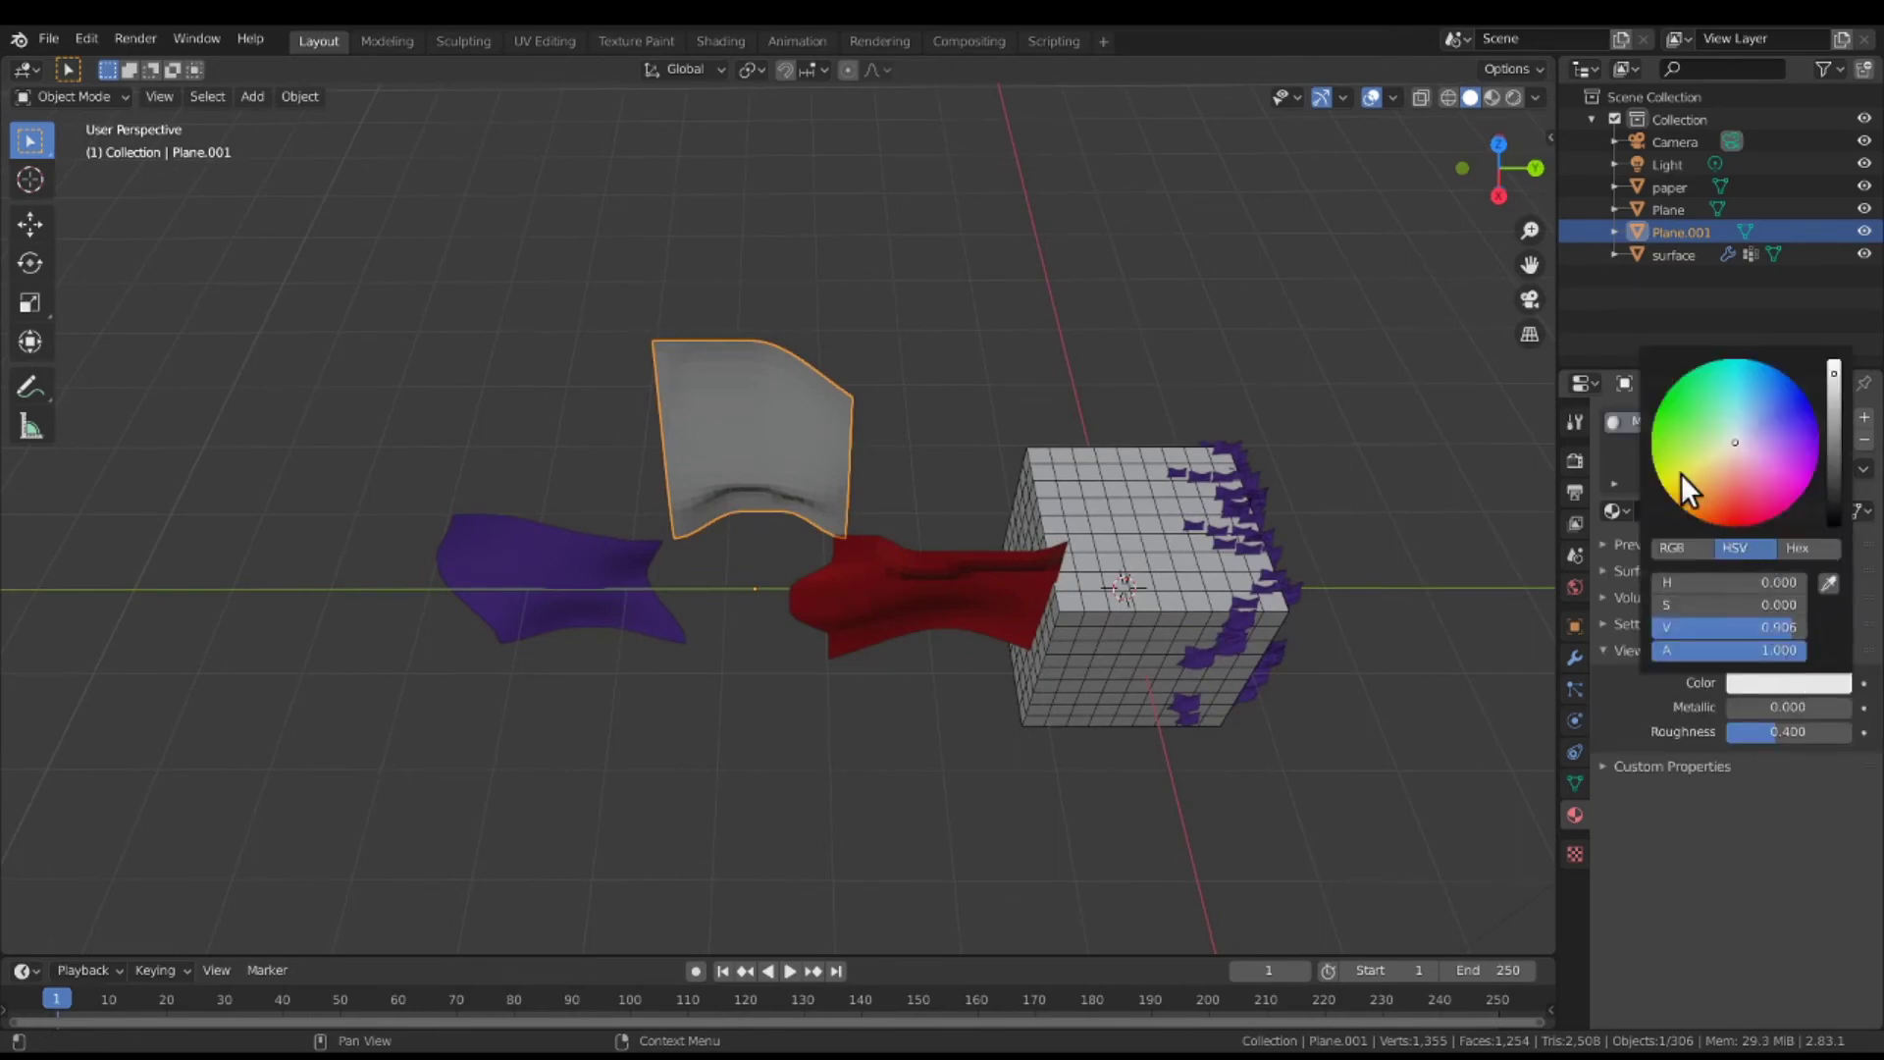
{"action": "left_click", "coordinate": [1686, 424]}
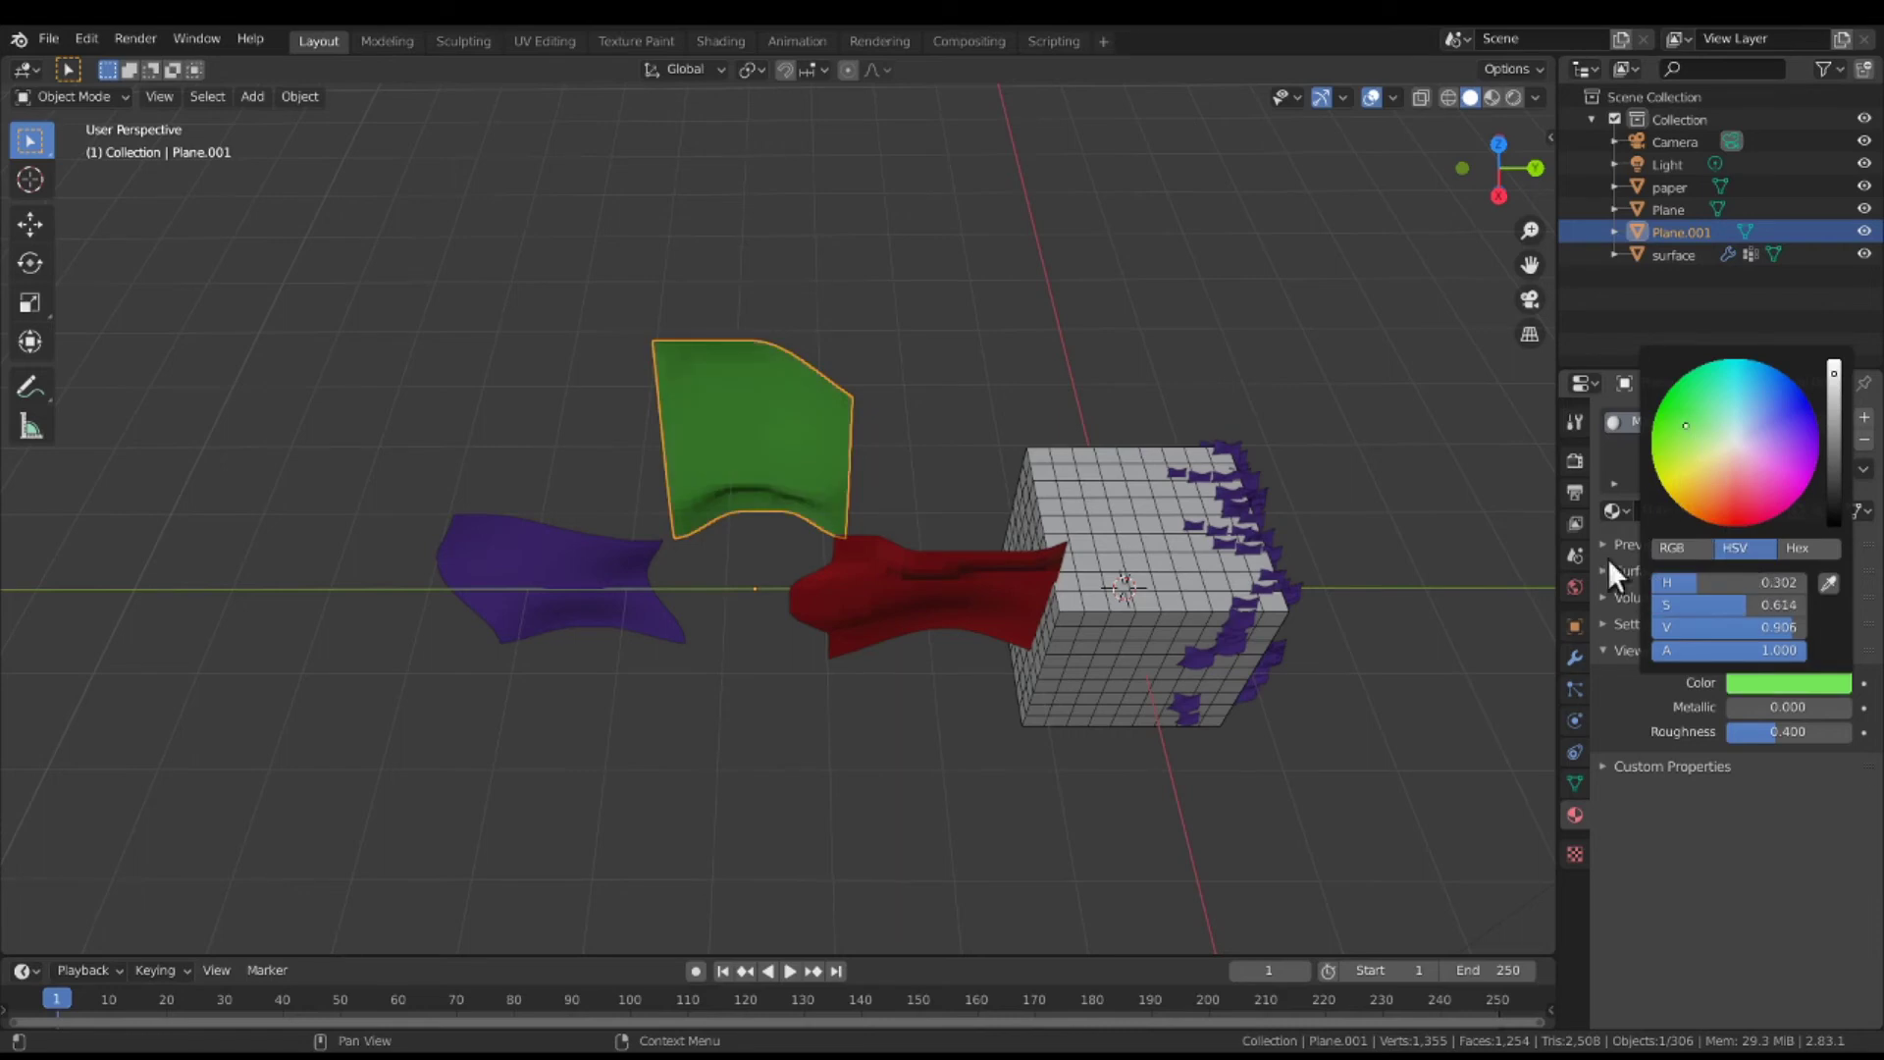
{"action": "middle_click_drag", "start_coordinate": [1350, 720], "coordinate": [1345, 628]}
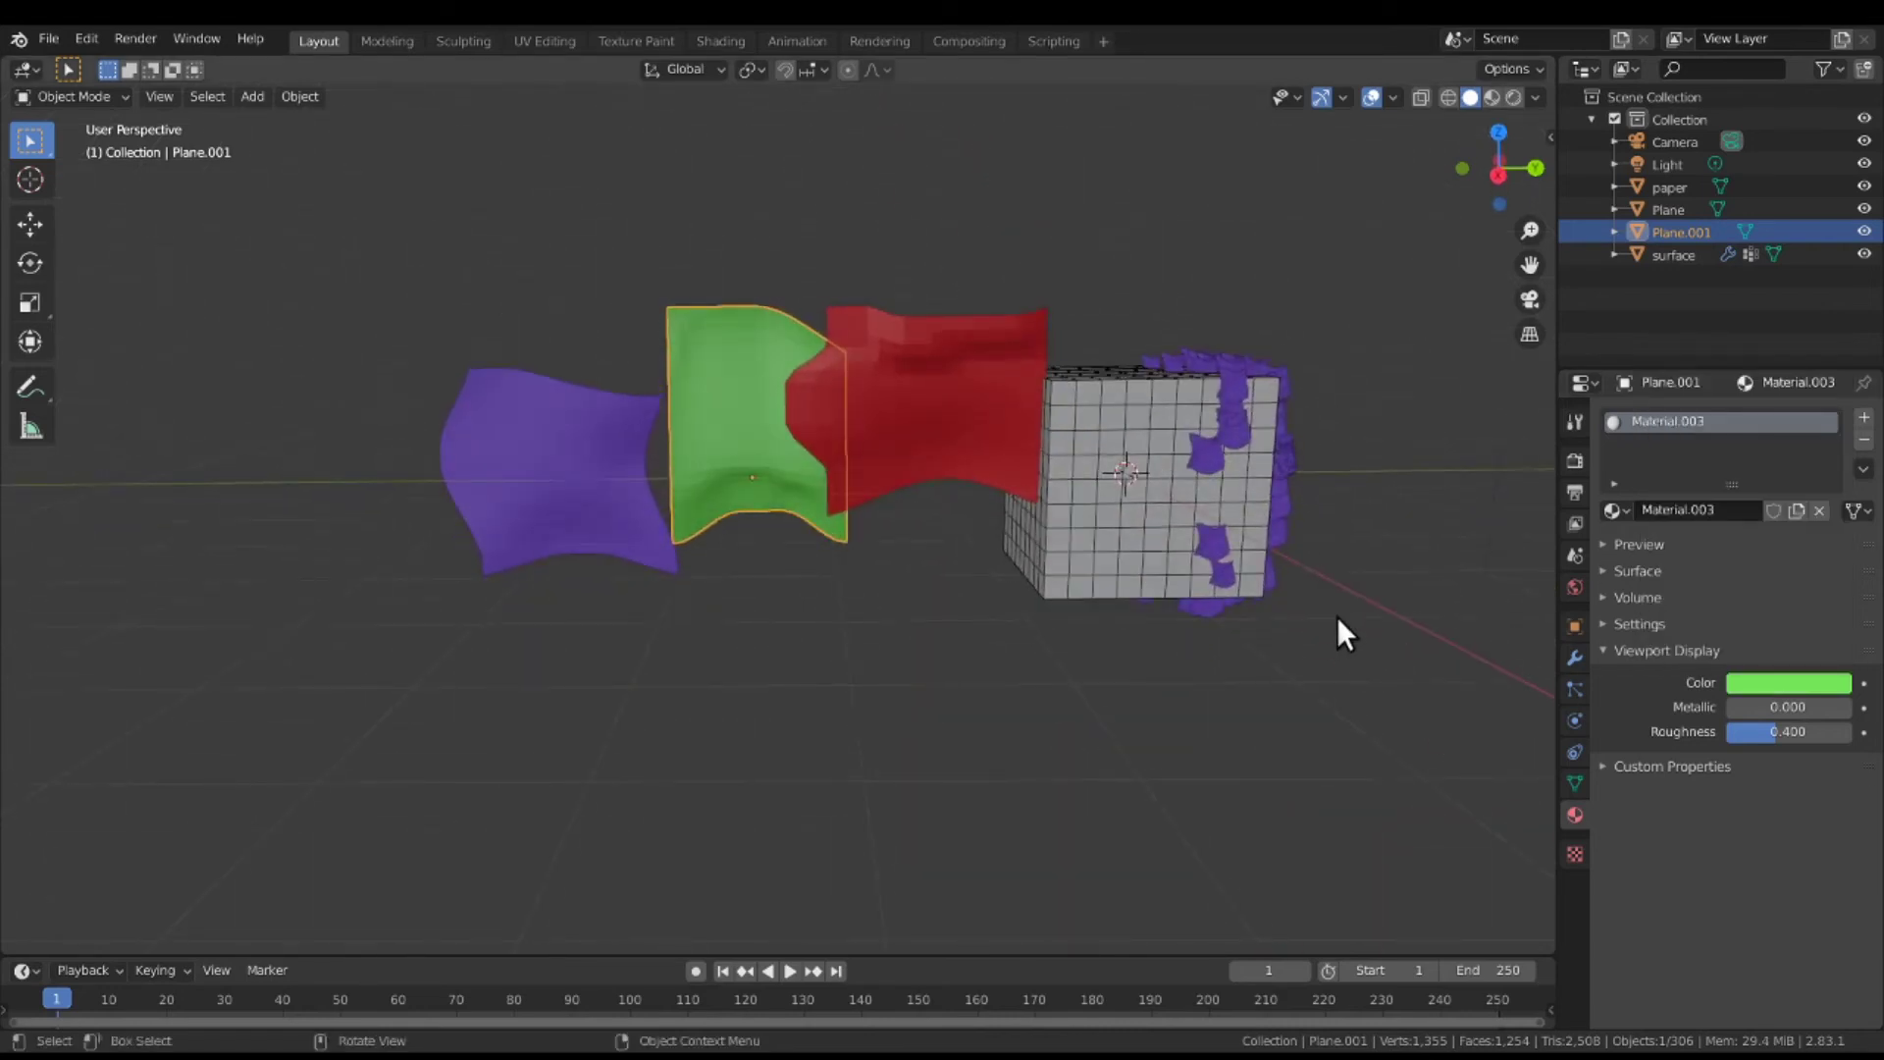
Move the purple paper into a new collection named PAPER.
{"action": "left_click", "coordinate": [608, 489]}
{"action": "key", "text": "m"}
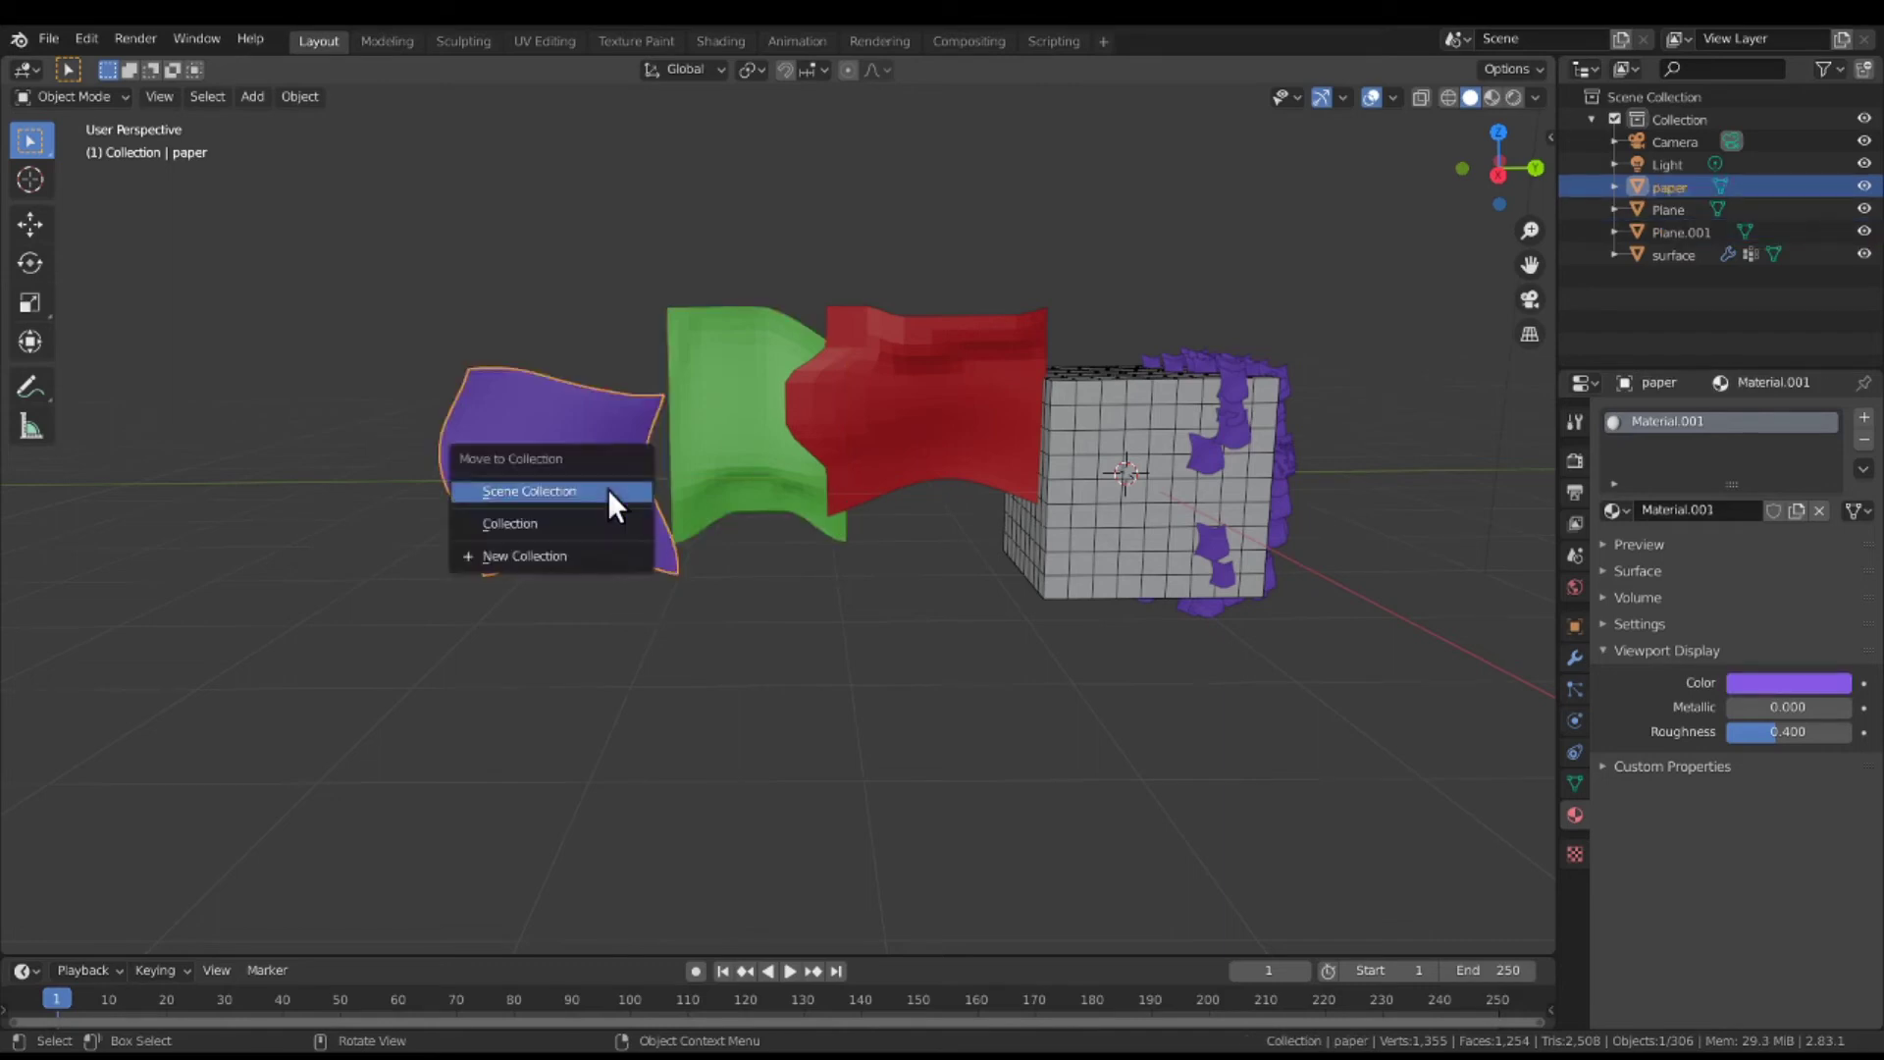
{"action": "left_click", "coordinate": [607, 555]}
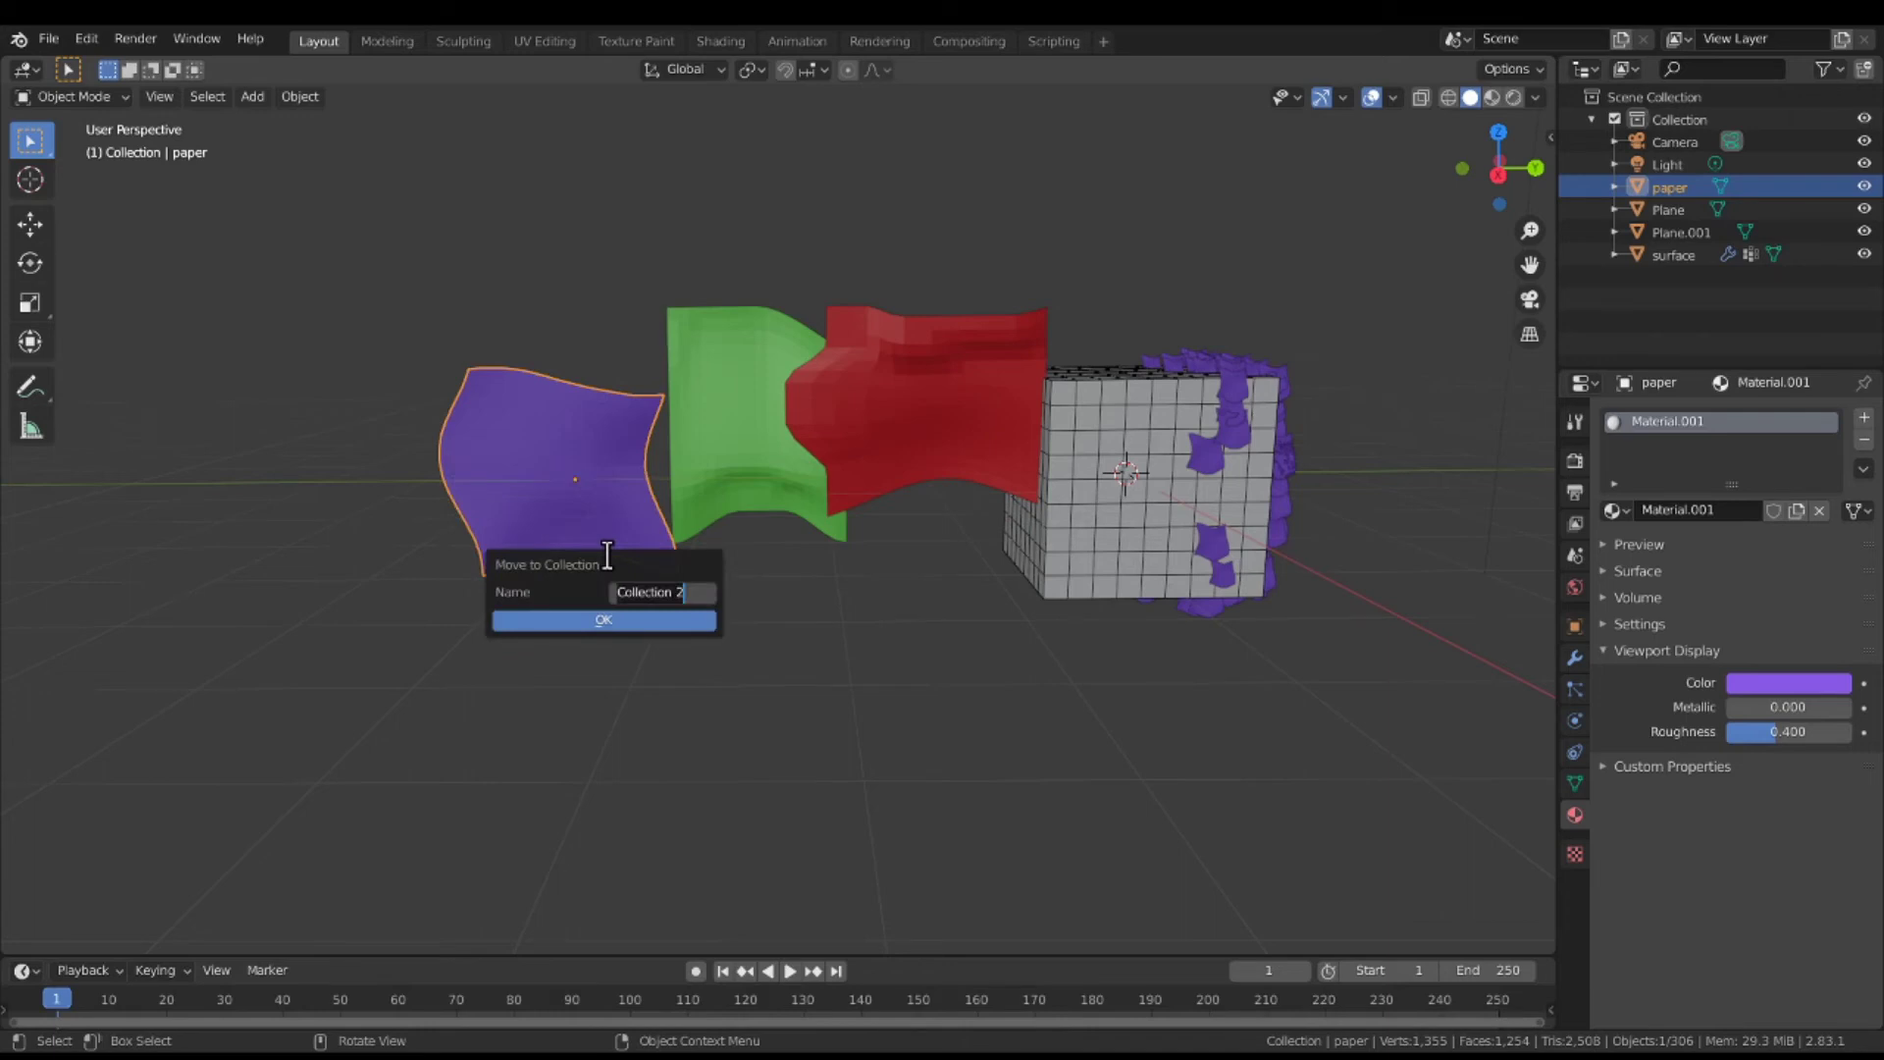
{"action": "type", "text": "PAPER"}
{"action": "key", "text": "Return"}
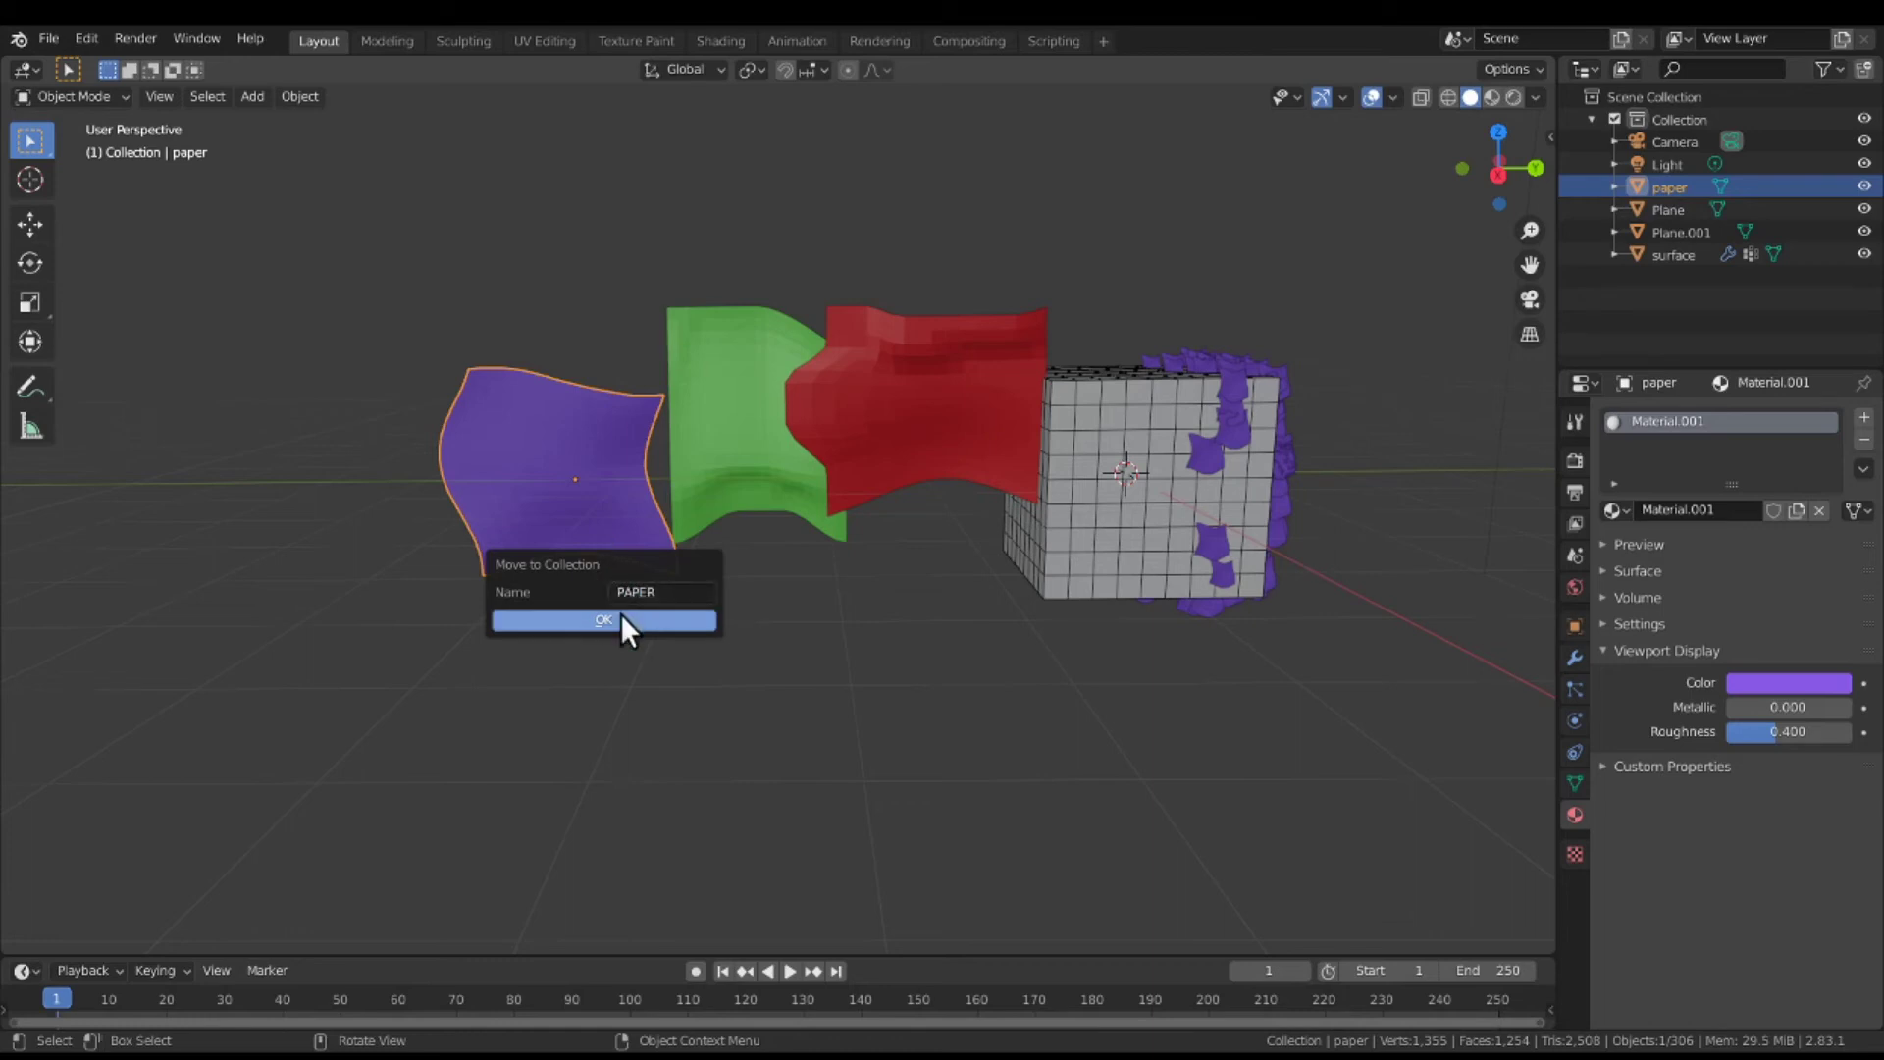
{"action": "left_click", "coordinate": [620, 614]}
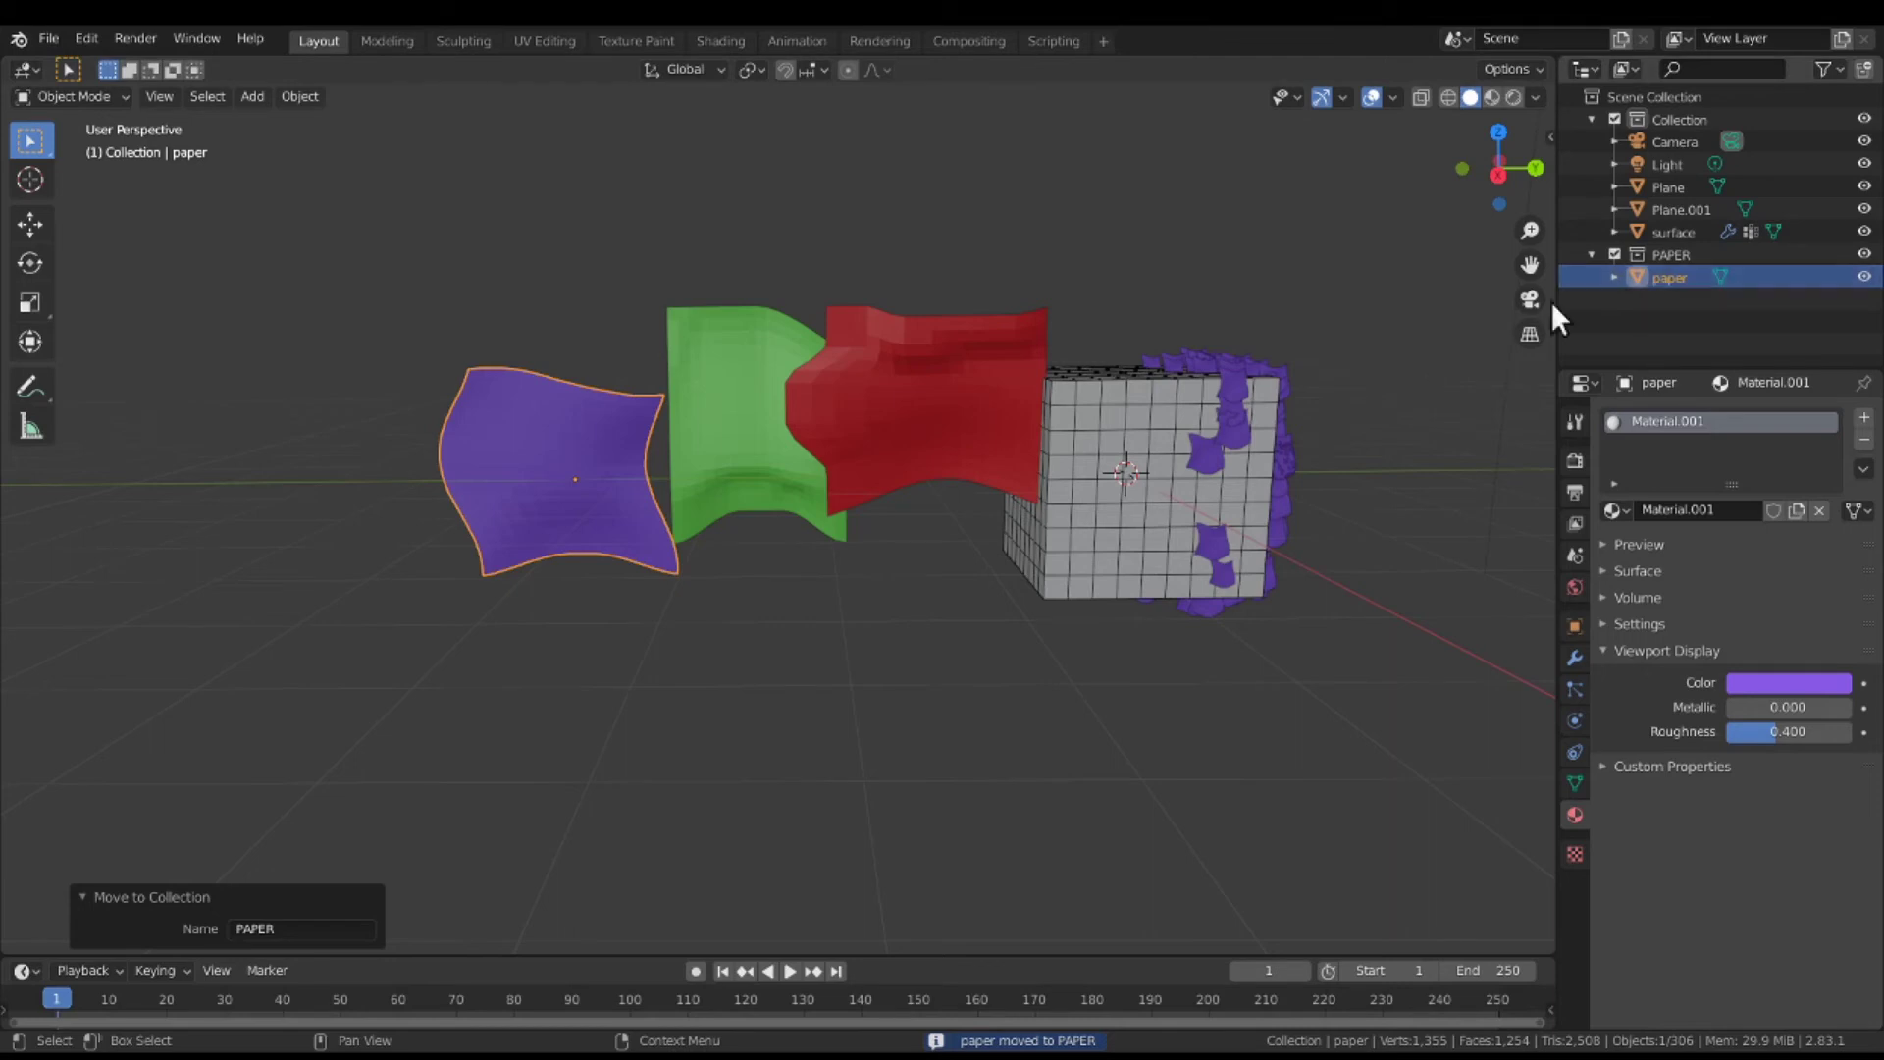
Rename the purple paper object as paper-1.
{"action": "left_click", "coordinate": [971, 393]}
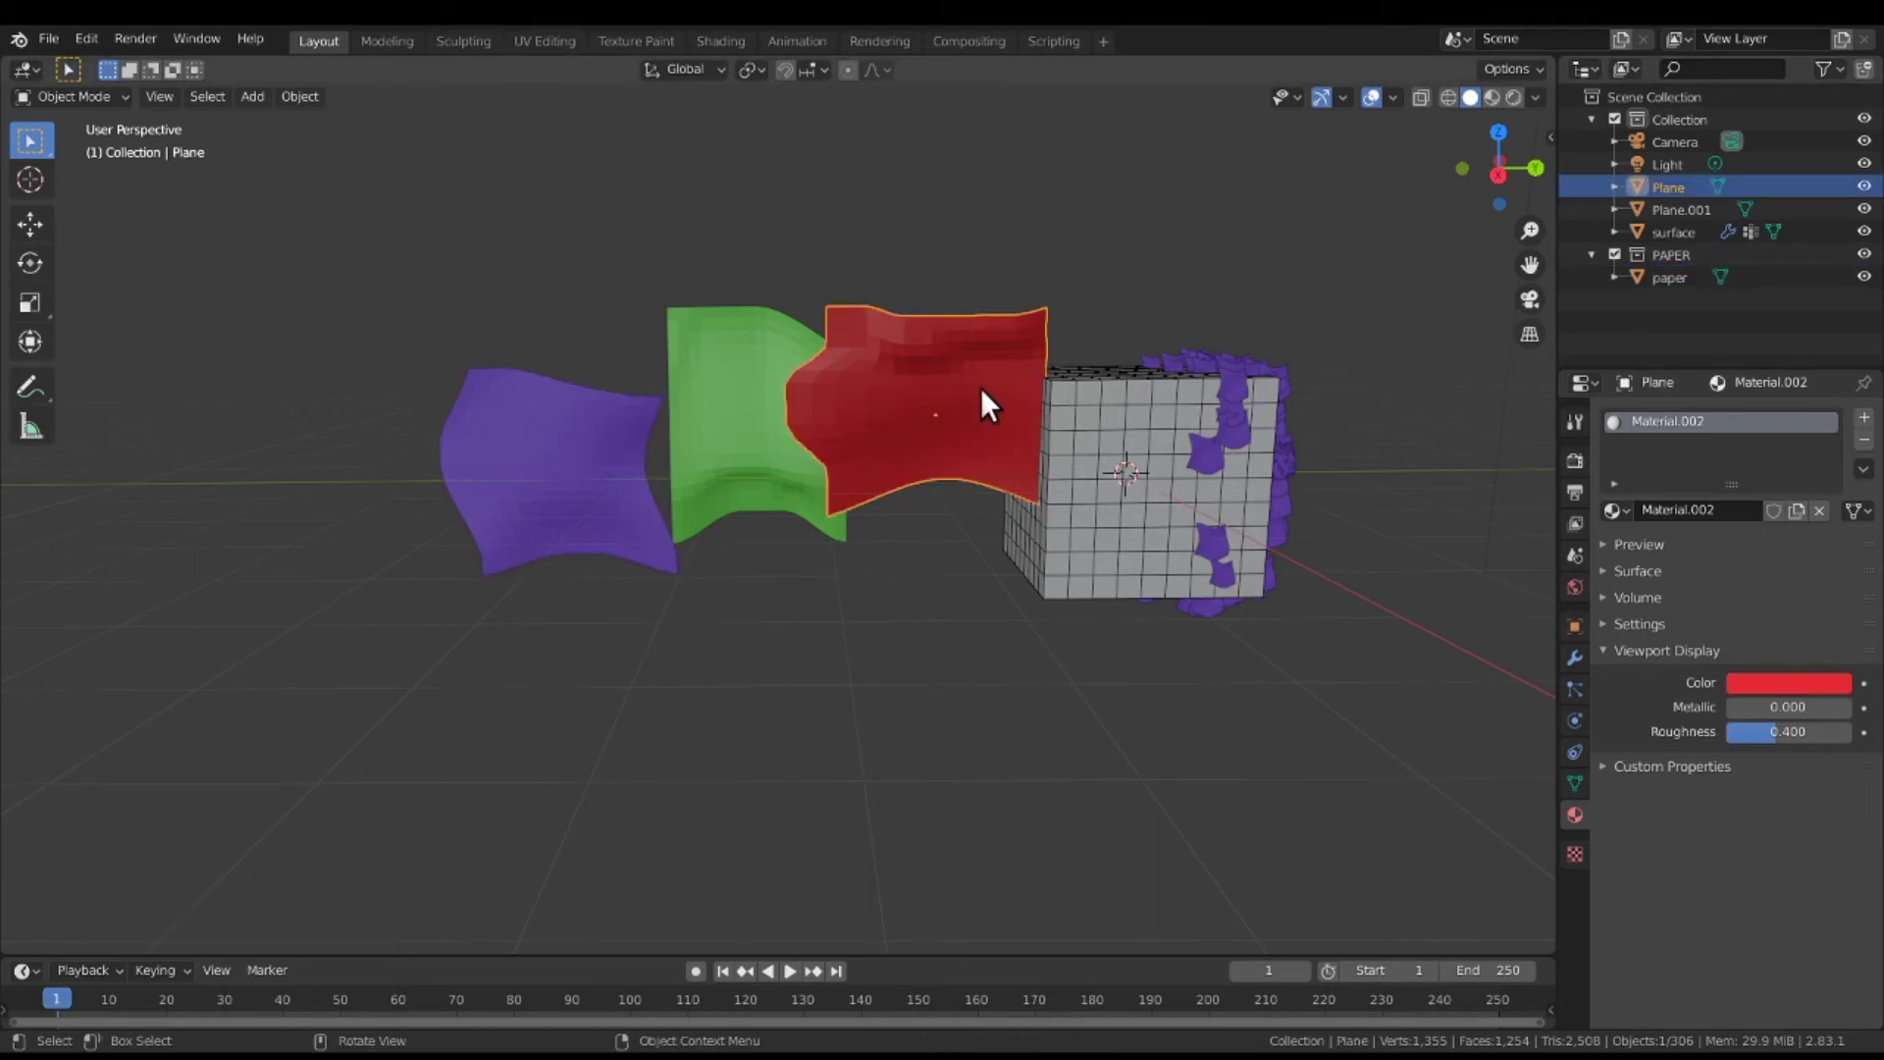
{"action": "double_click", "coordinate": [1672, 281]}
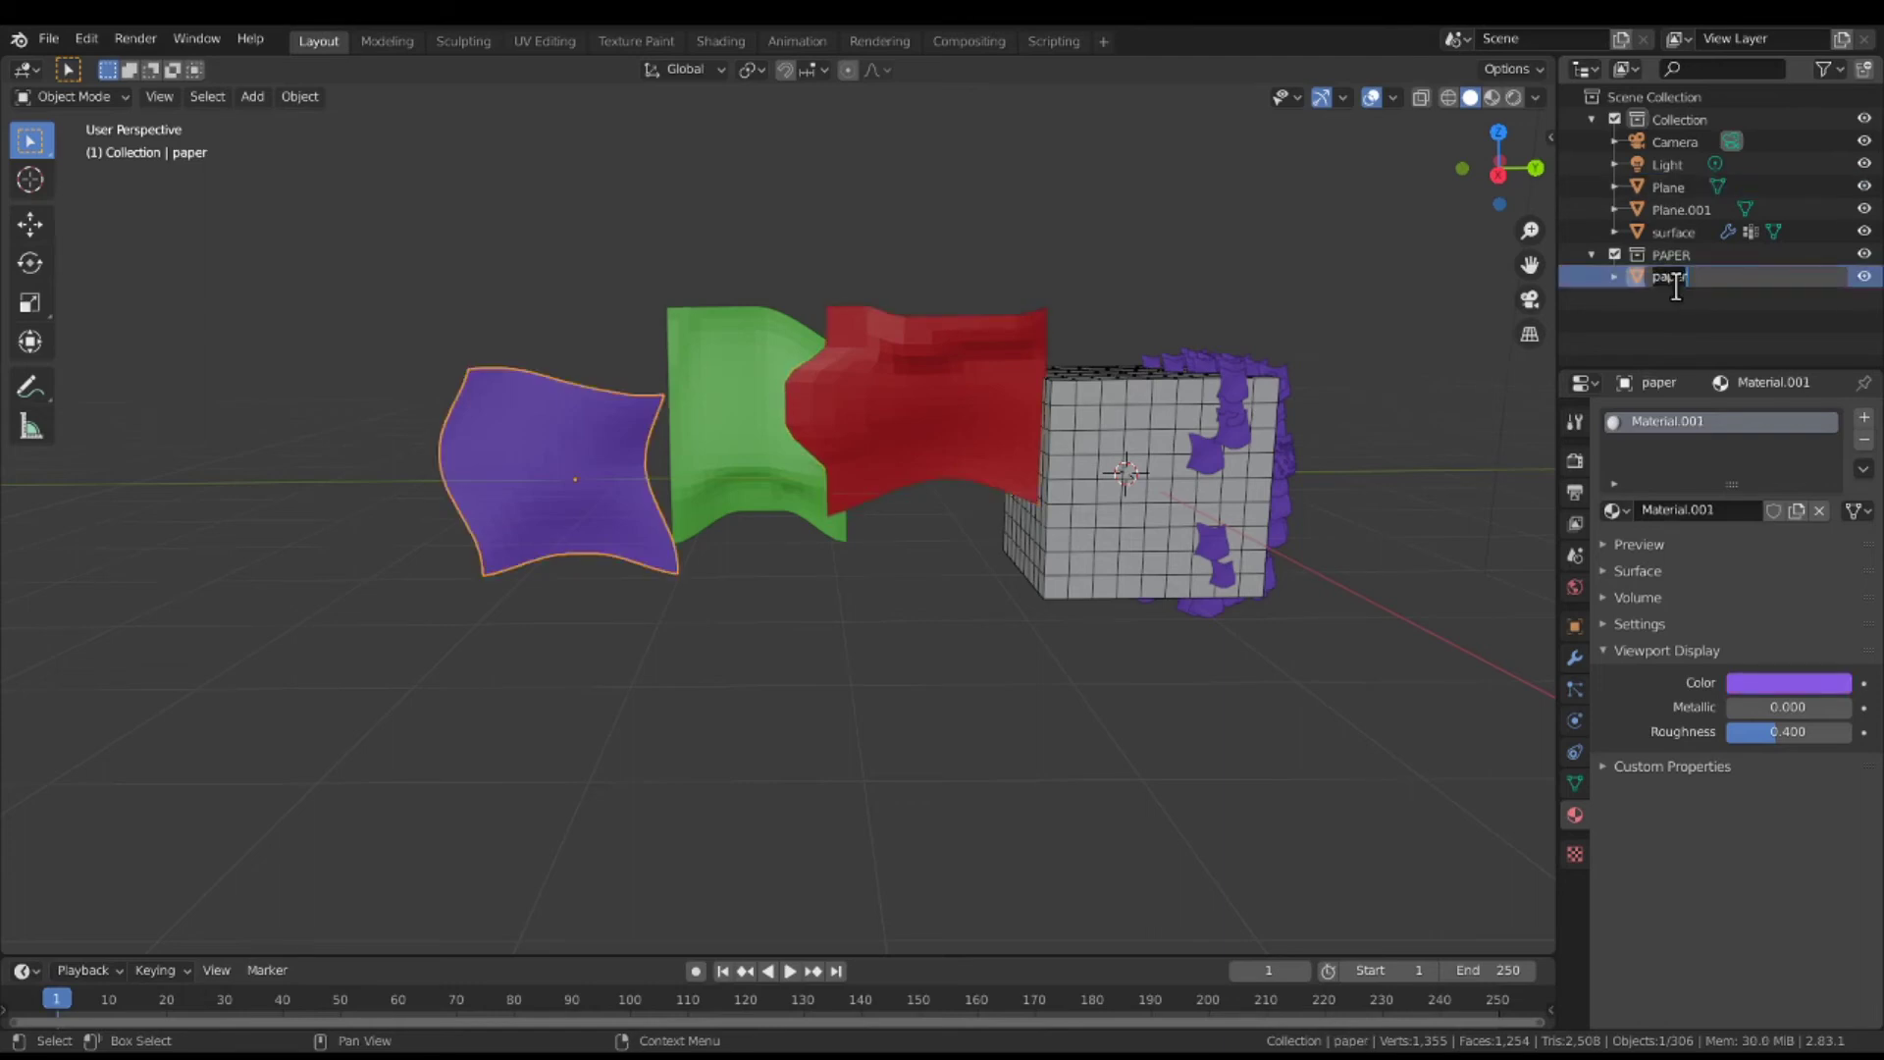
{"action": "key", "text": "End"}
{"action": "type", "text": "-"}
{"action": "key", "text": "Return"}
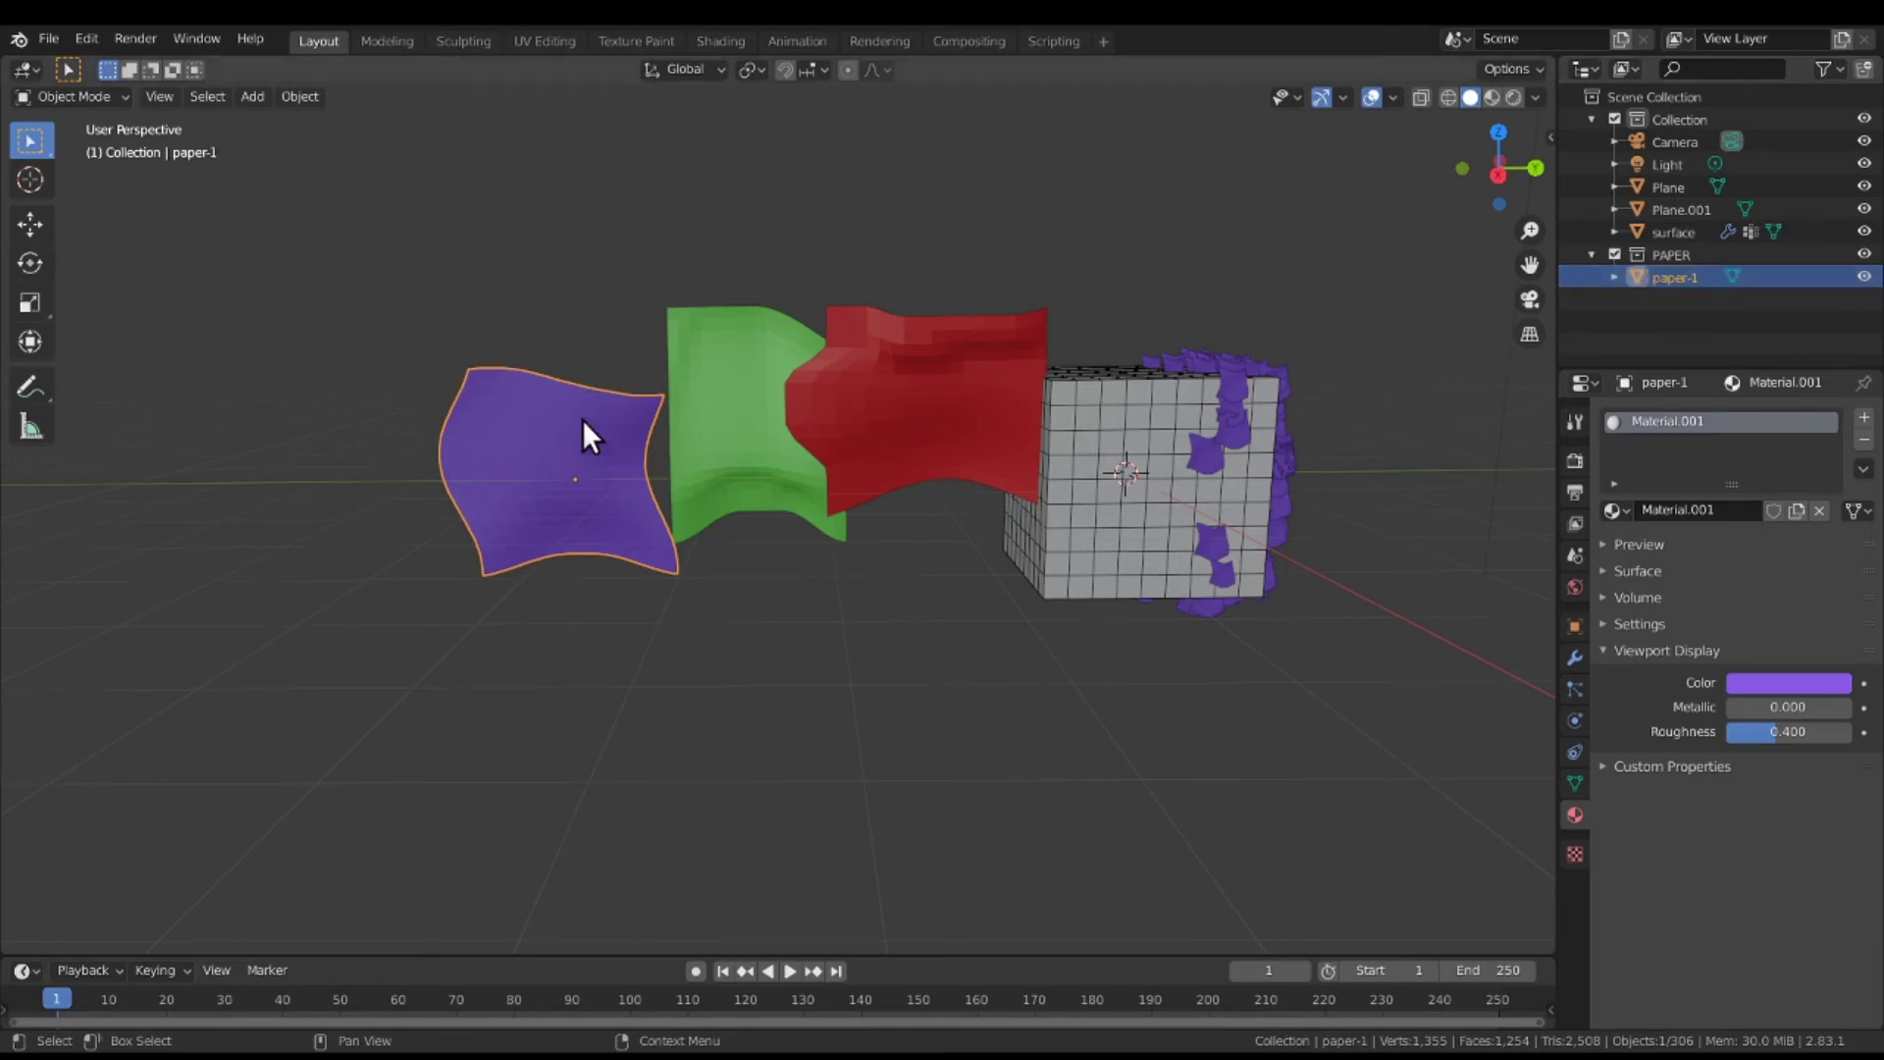
Move the red plane into the PAPER collection and rename it PAPER-2.
{"action": "left_click", "coordinate": [855, 400]}
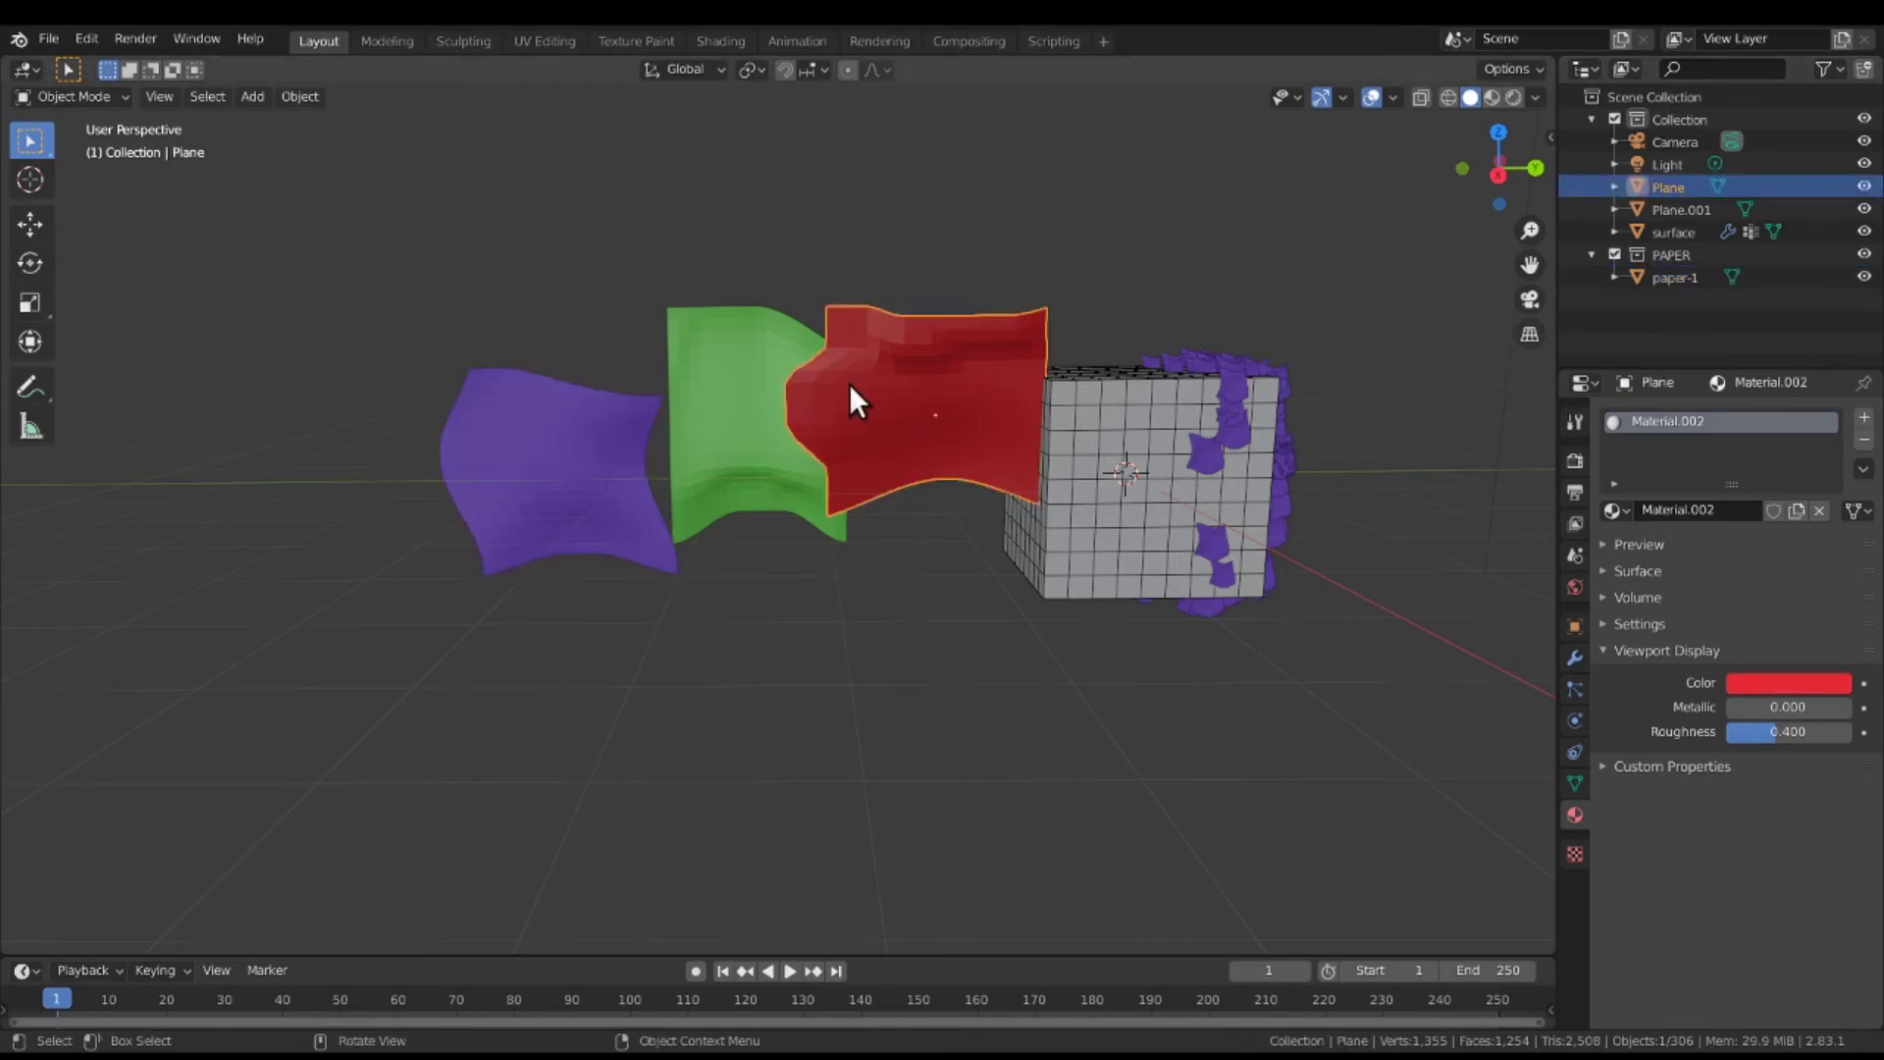
{"action": "key", "text": "m"}
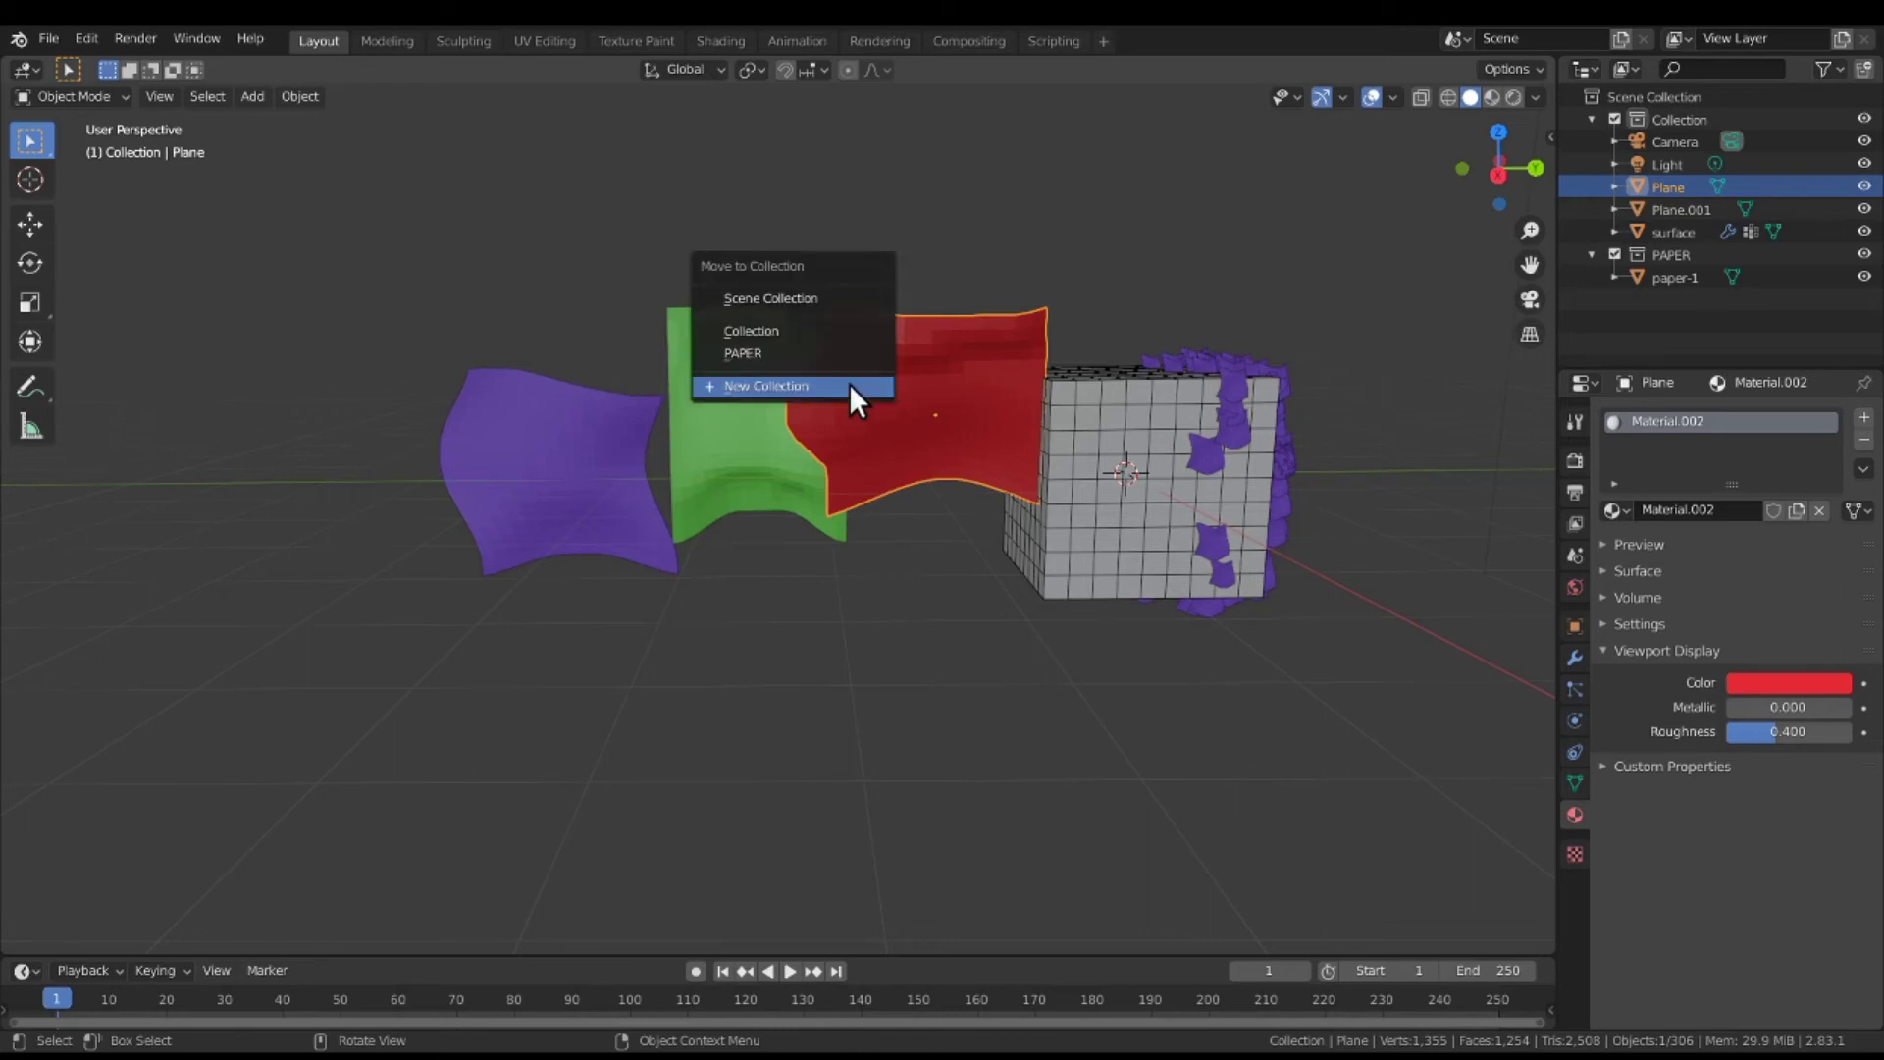
{"action": "left_click", "coordinate": [852, 356]}
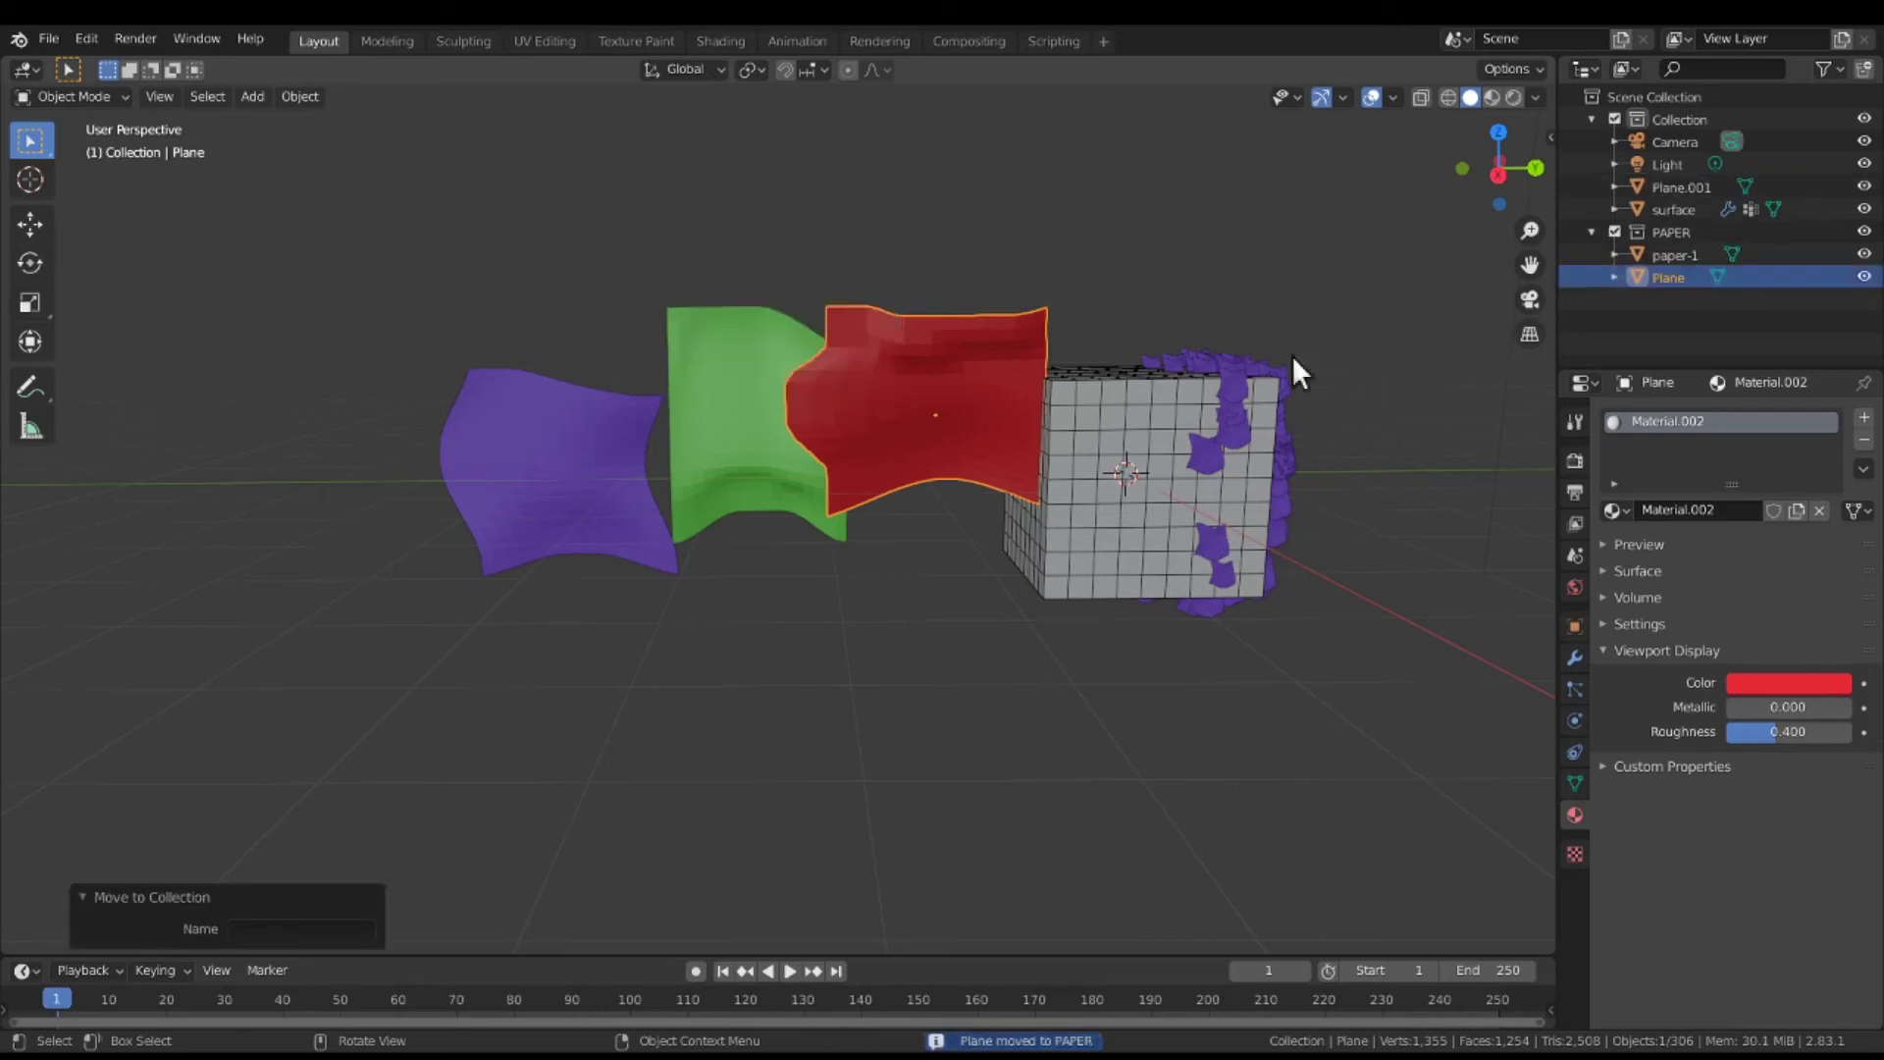
{"action": "double_click", "coordinate": [1669, 277]}
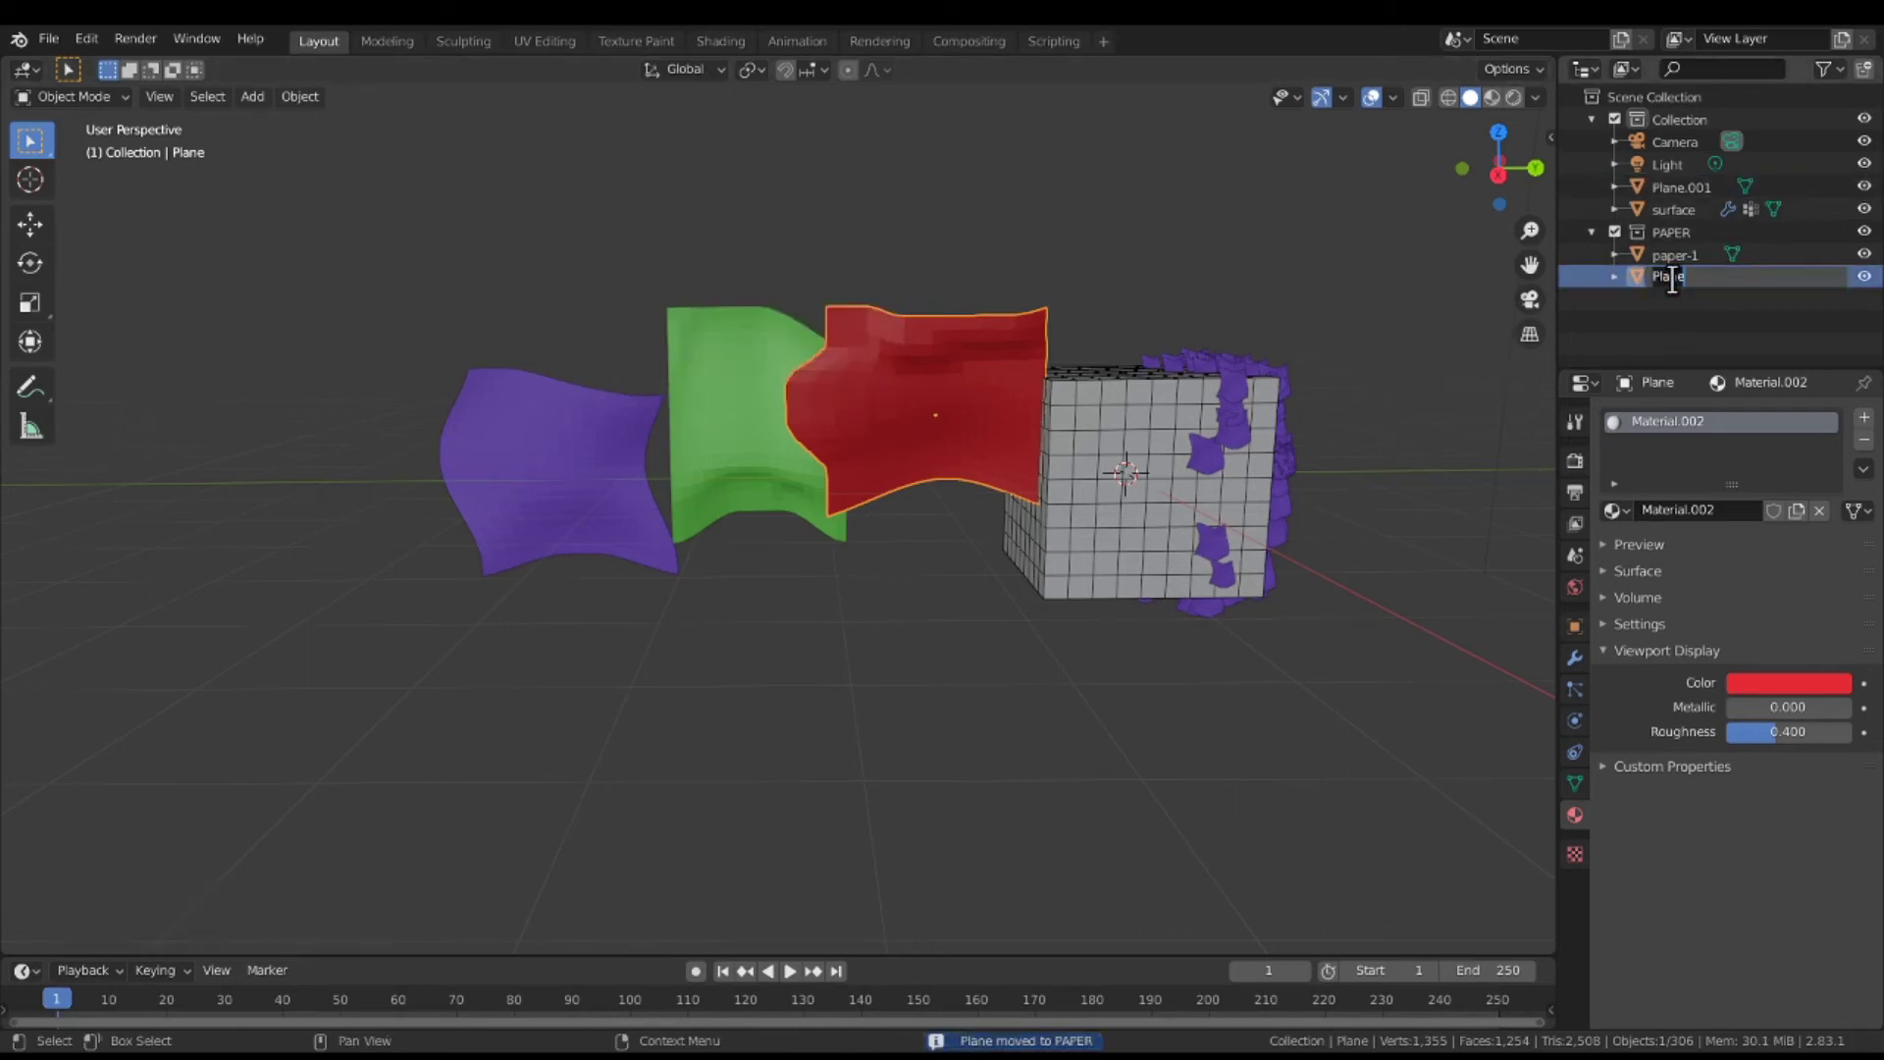
{"action": "type", "text": "PAPER-2"}
{"action": "key", "text": "Return"}
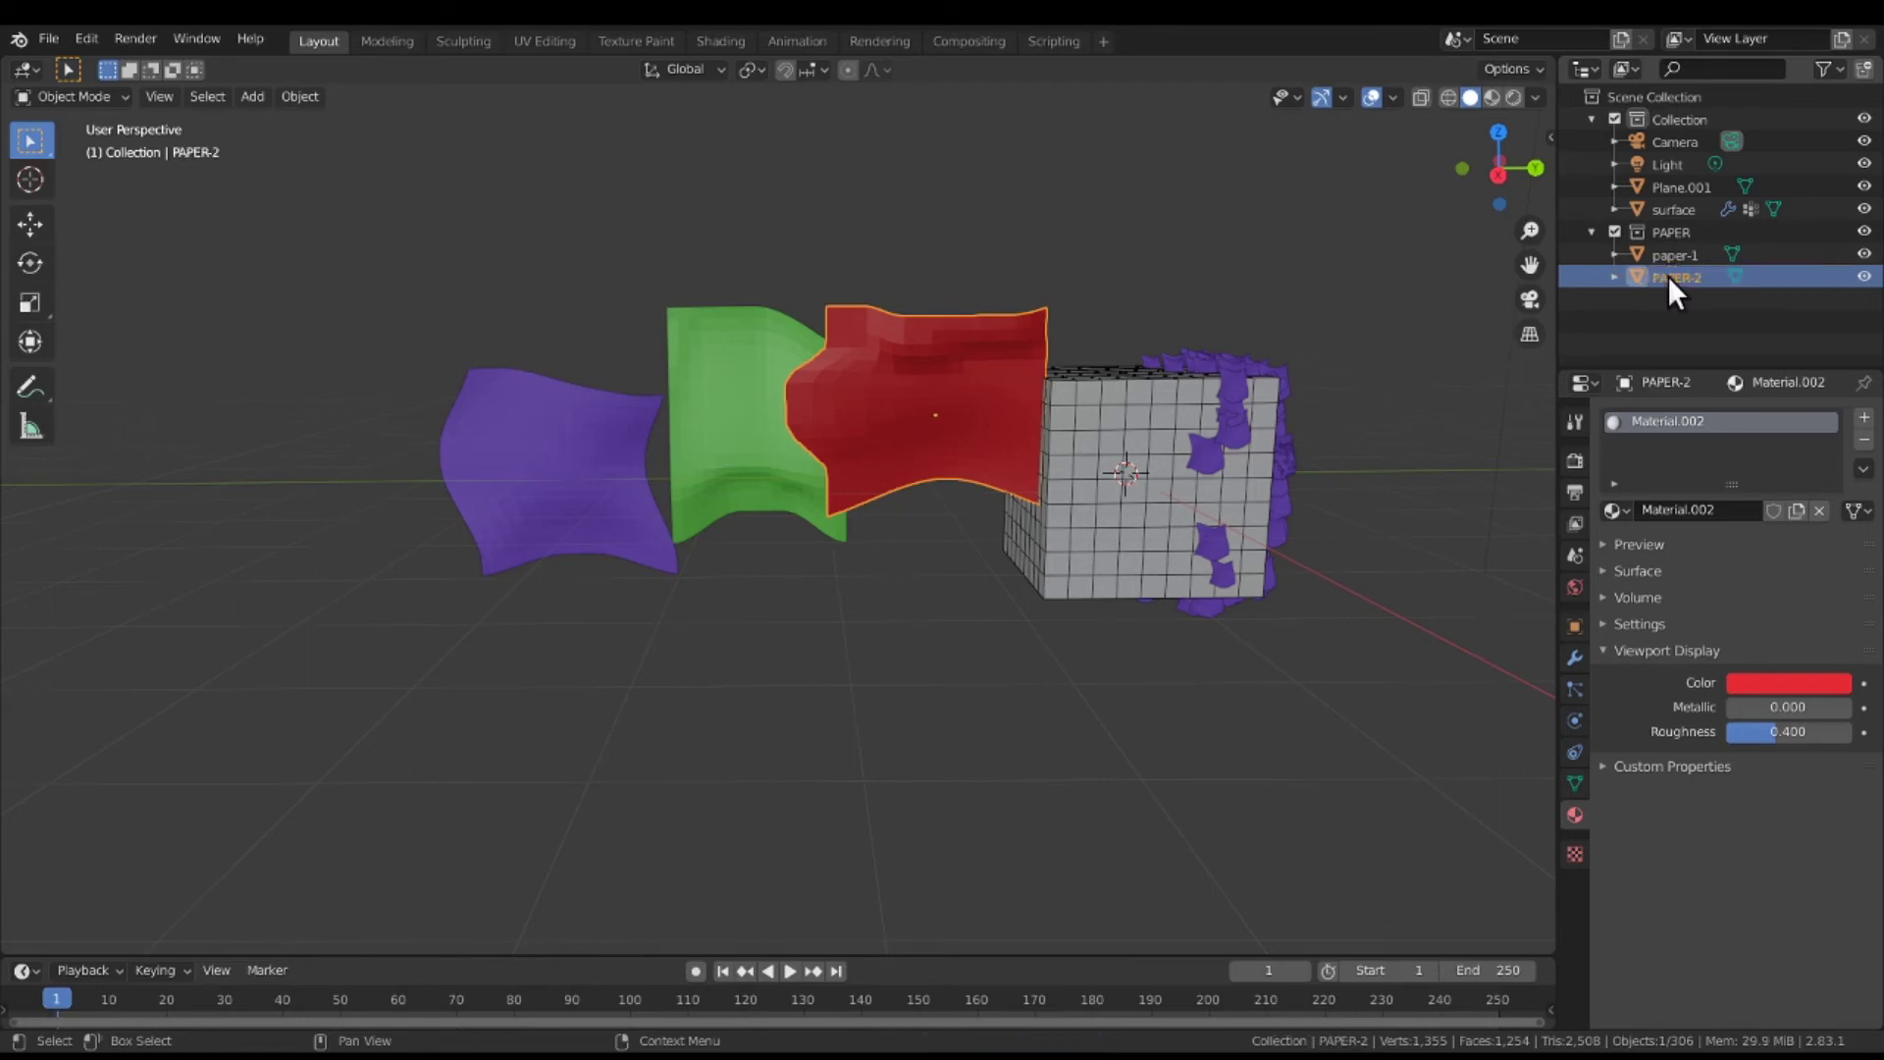
Move the green plane into the PAPER collection and rename it paper-3.
{"action": "left_click", "coordinate": [682, 437]}
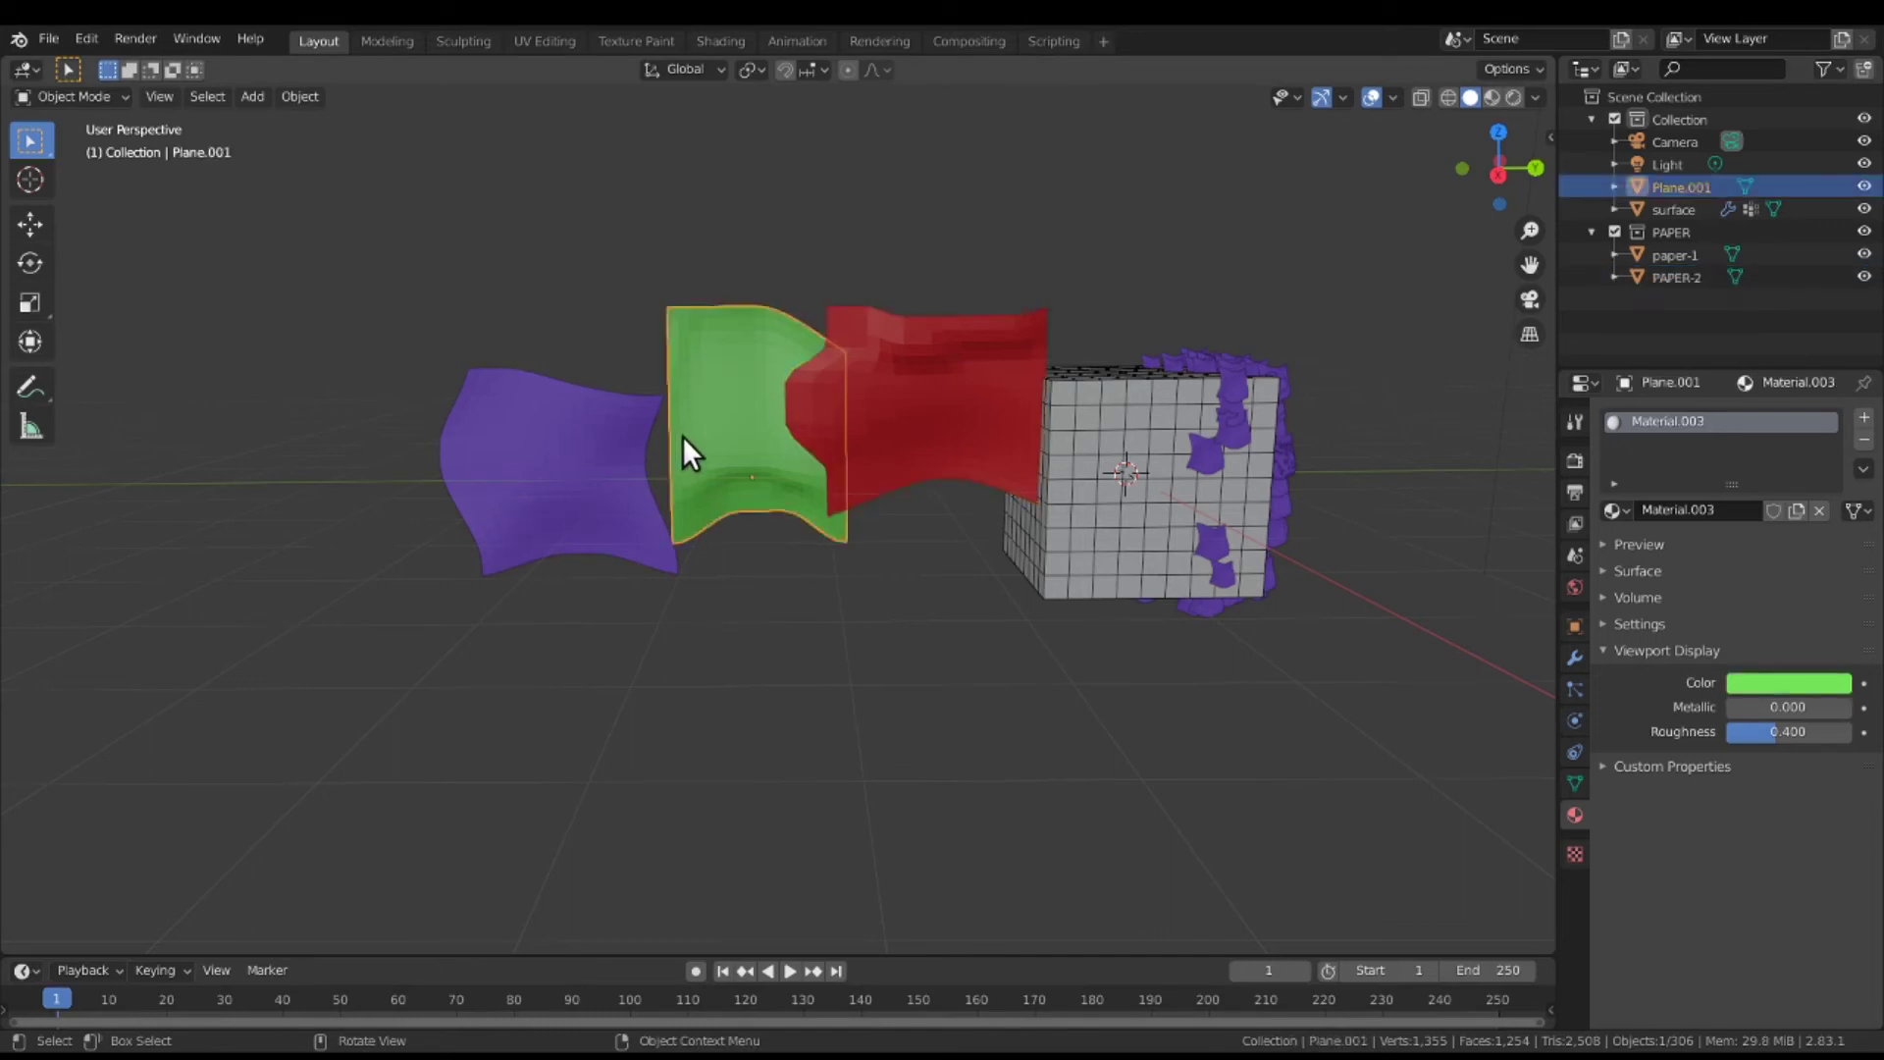
{"action": "key", "text": "m"}
{"action": "left_click", "coordinate": [684, 438]}
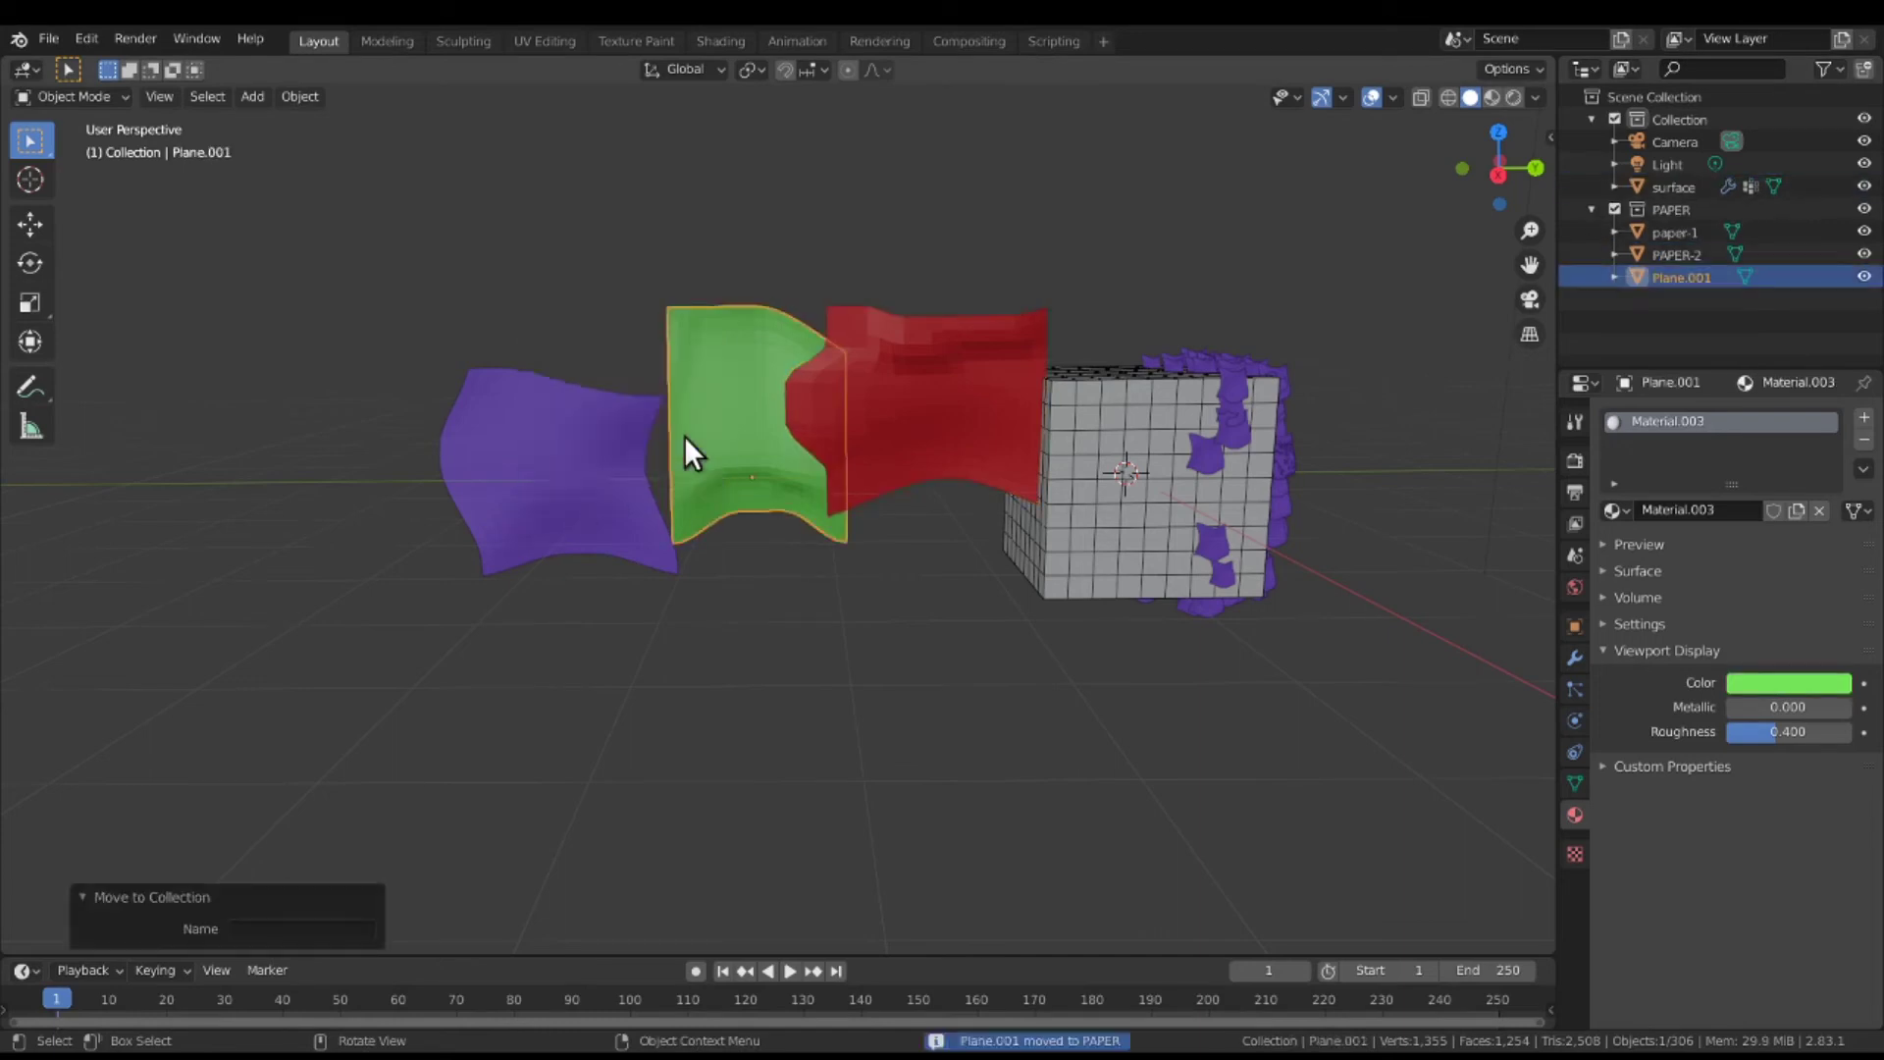
{"action": "double_click", "coordinate": [1694, 279]}
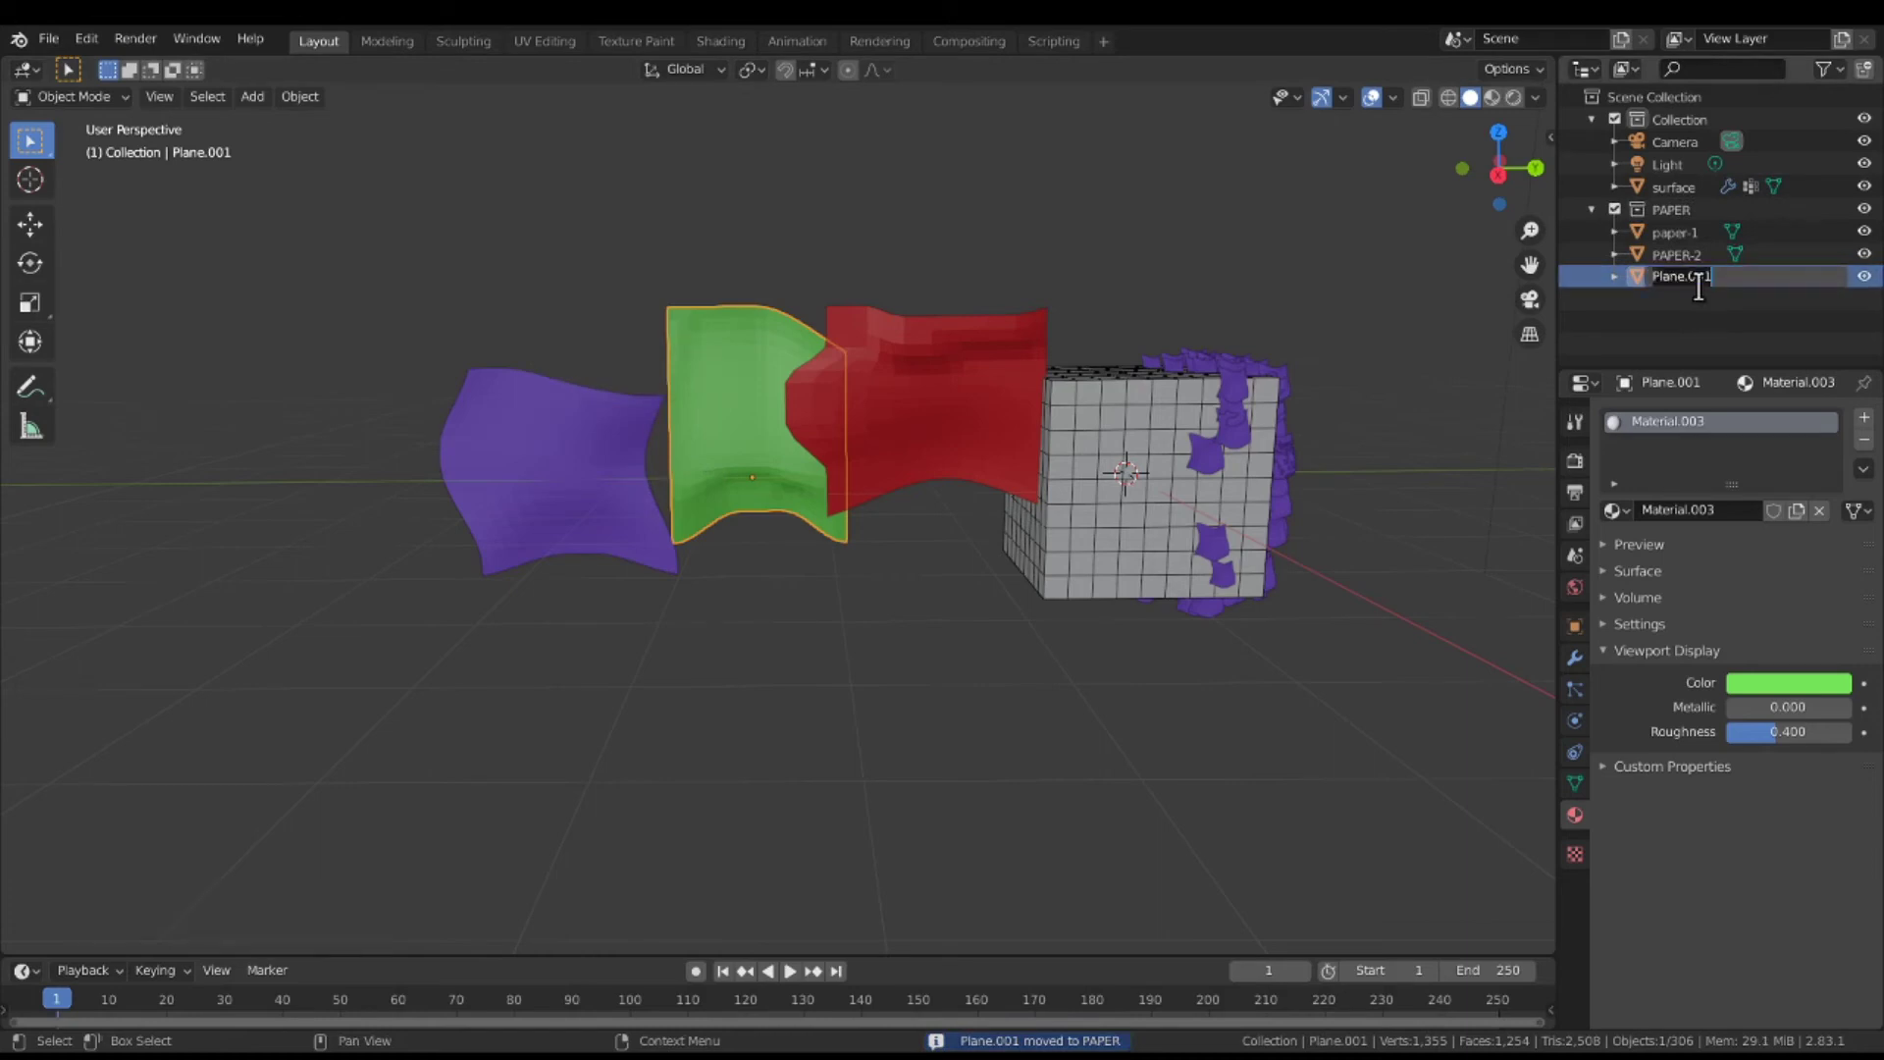
{"action": "type", "text": "pap"}
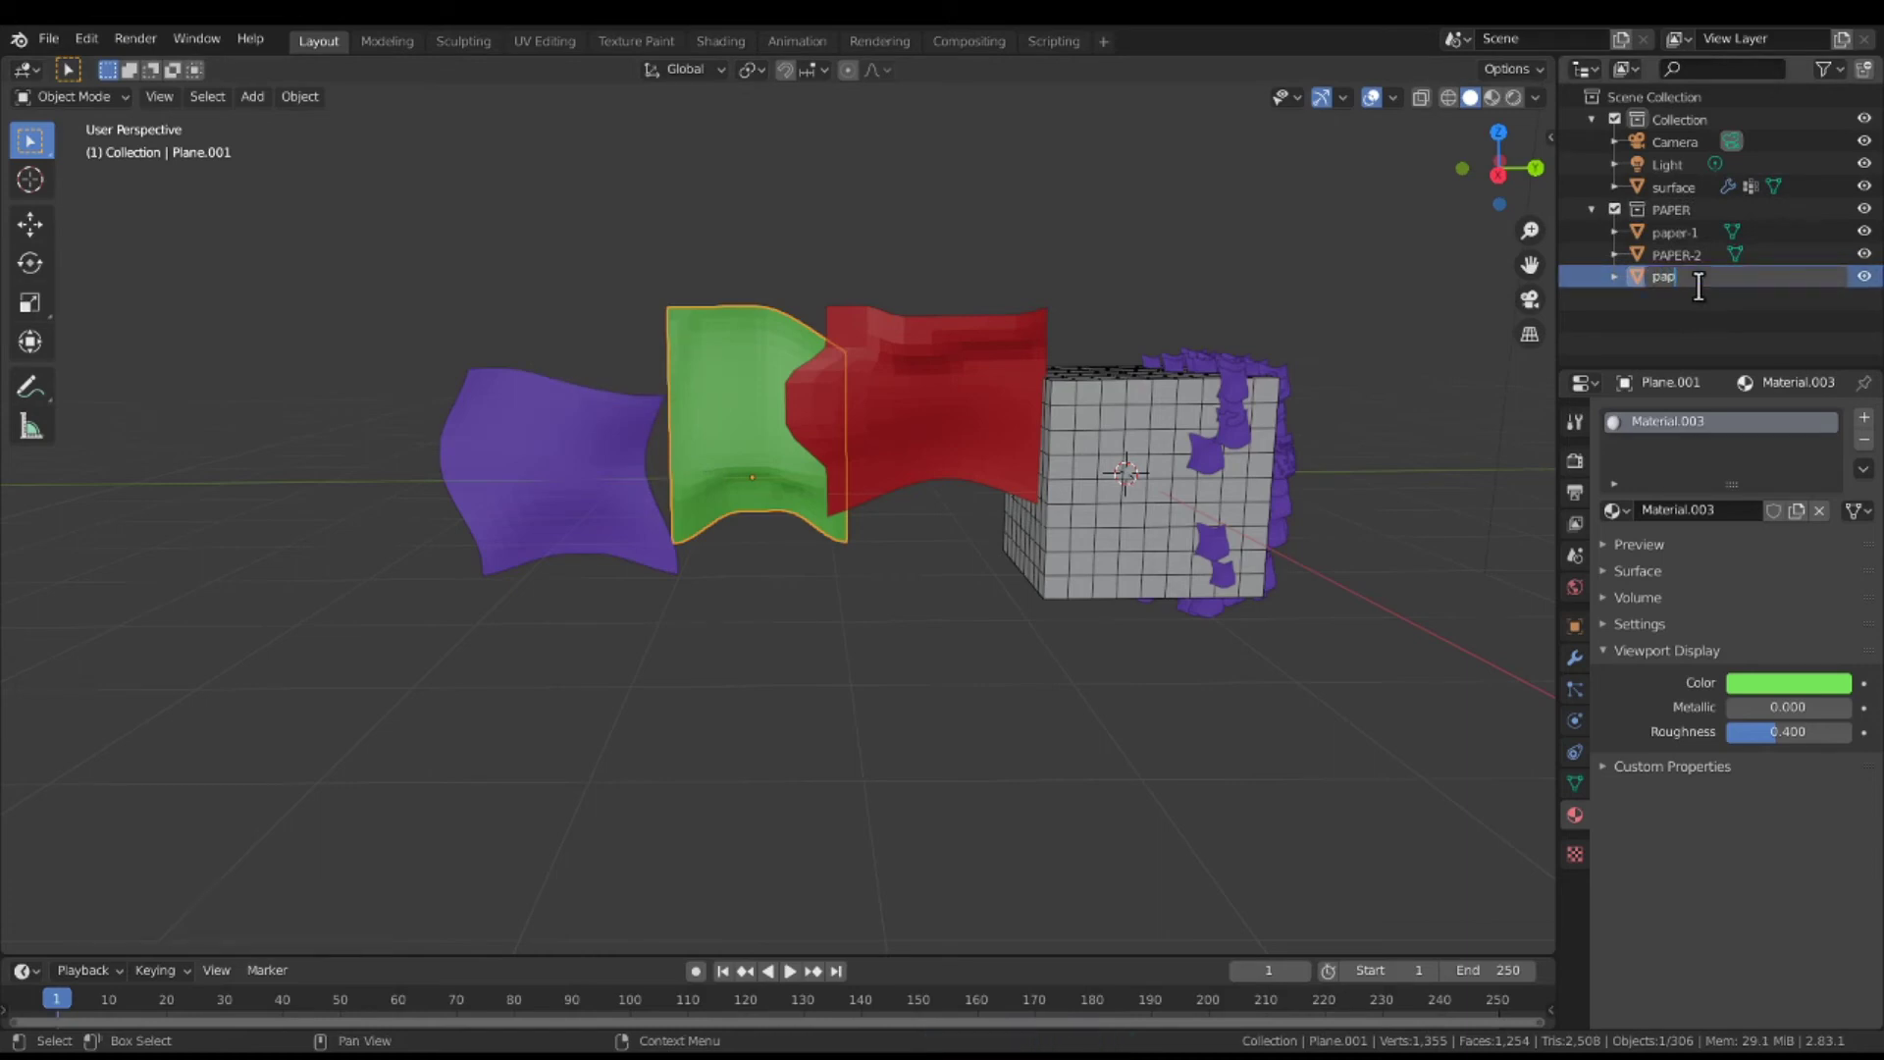
{"action": "type", "text": "er-3"}
{"action": "key", "text": "Return"}
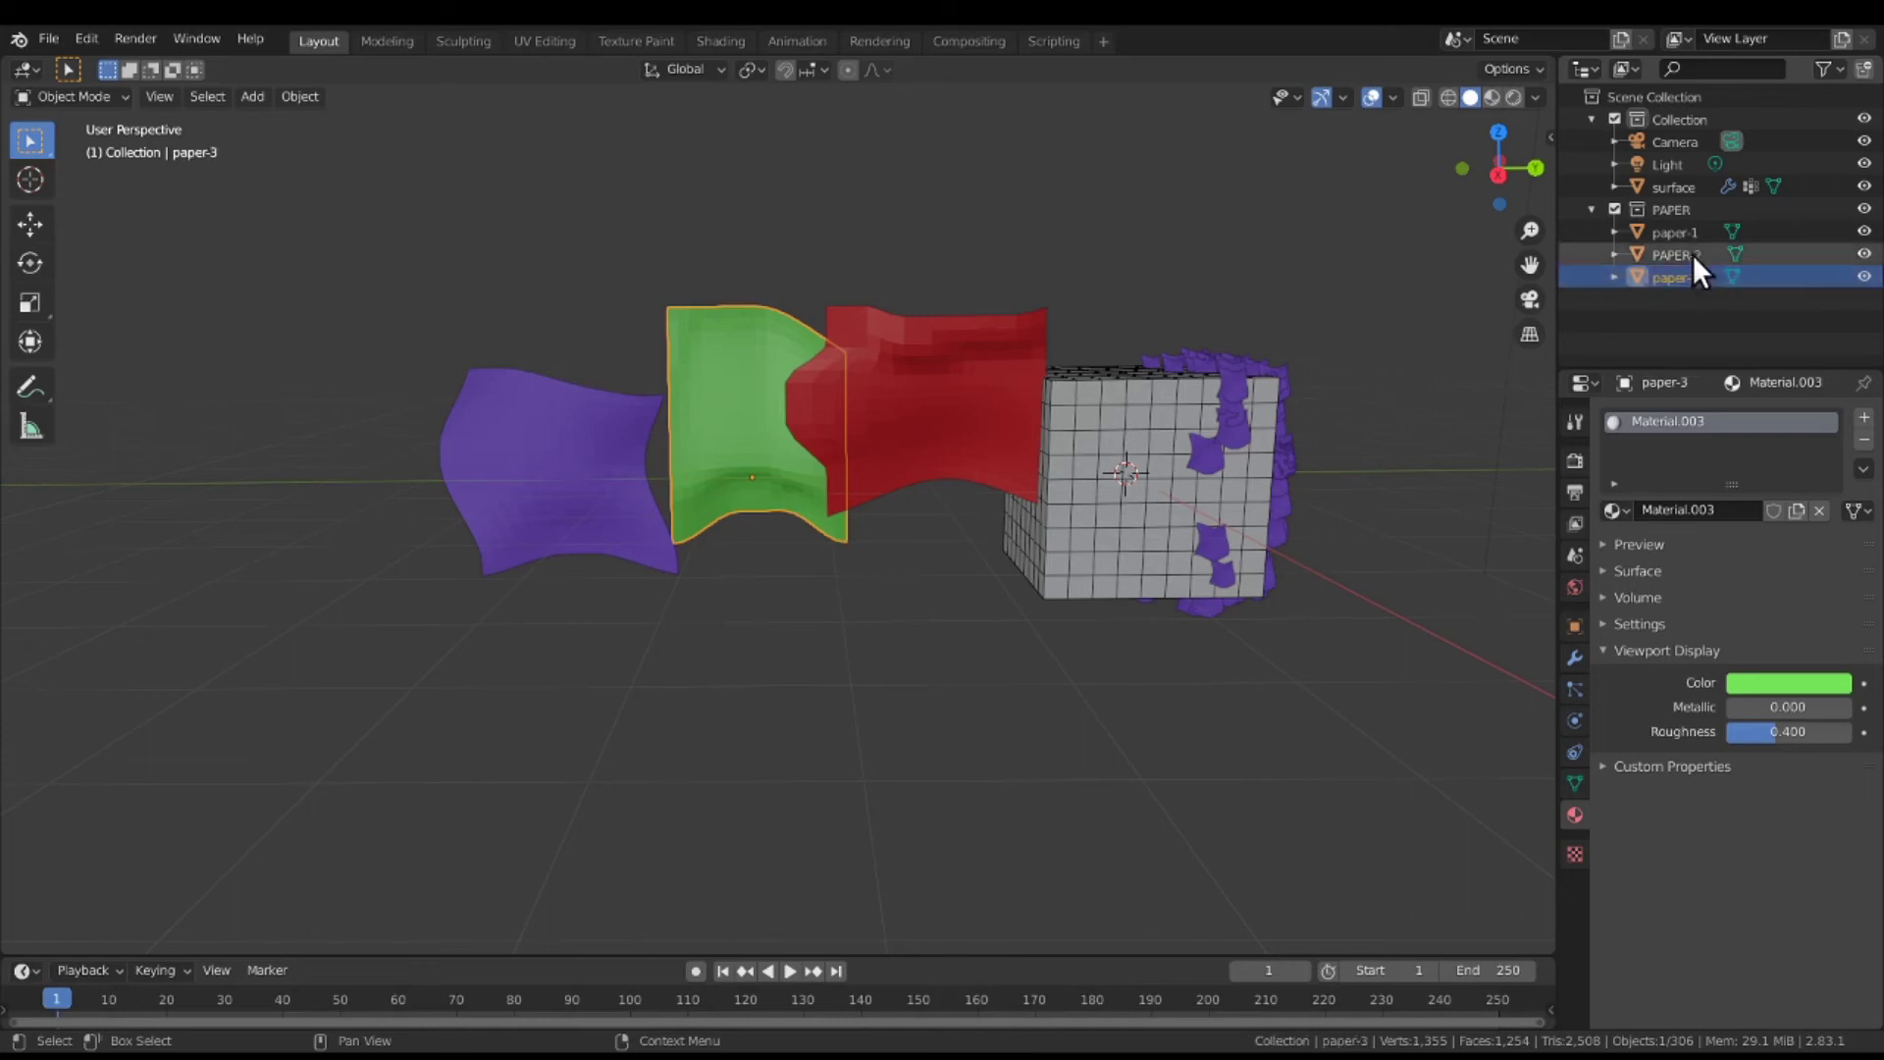
Rename the red plane in lowercase as paper-2.
{"action": "double_click", "coordinate": [1693, 256]}
{"action": "left_click", "coordinate": [1692, 257]}
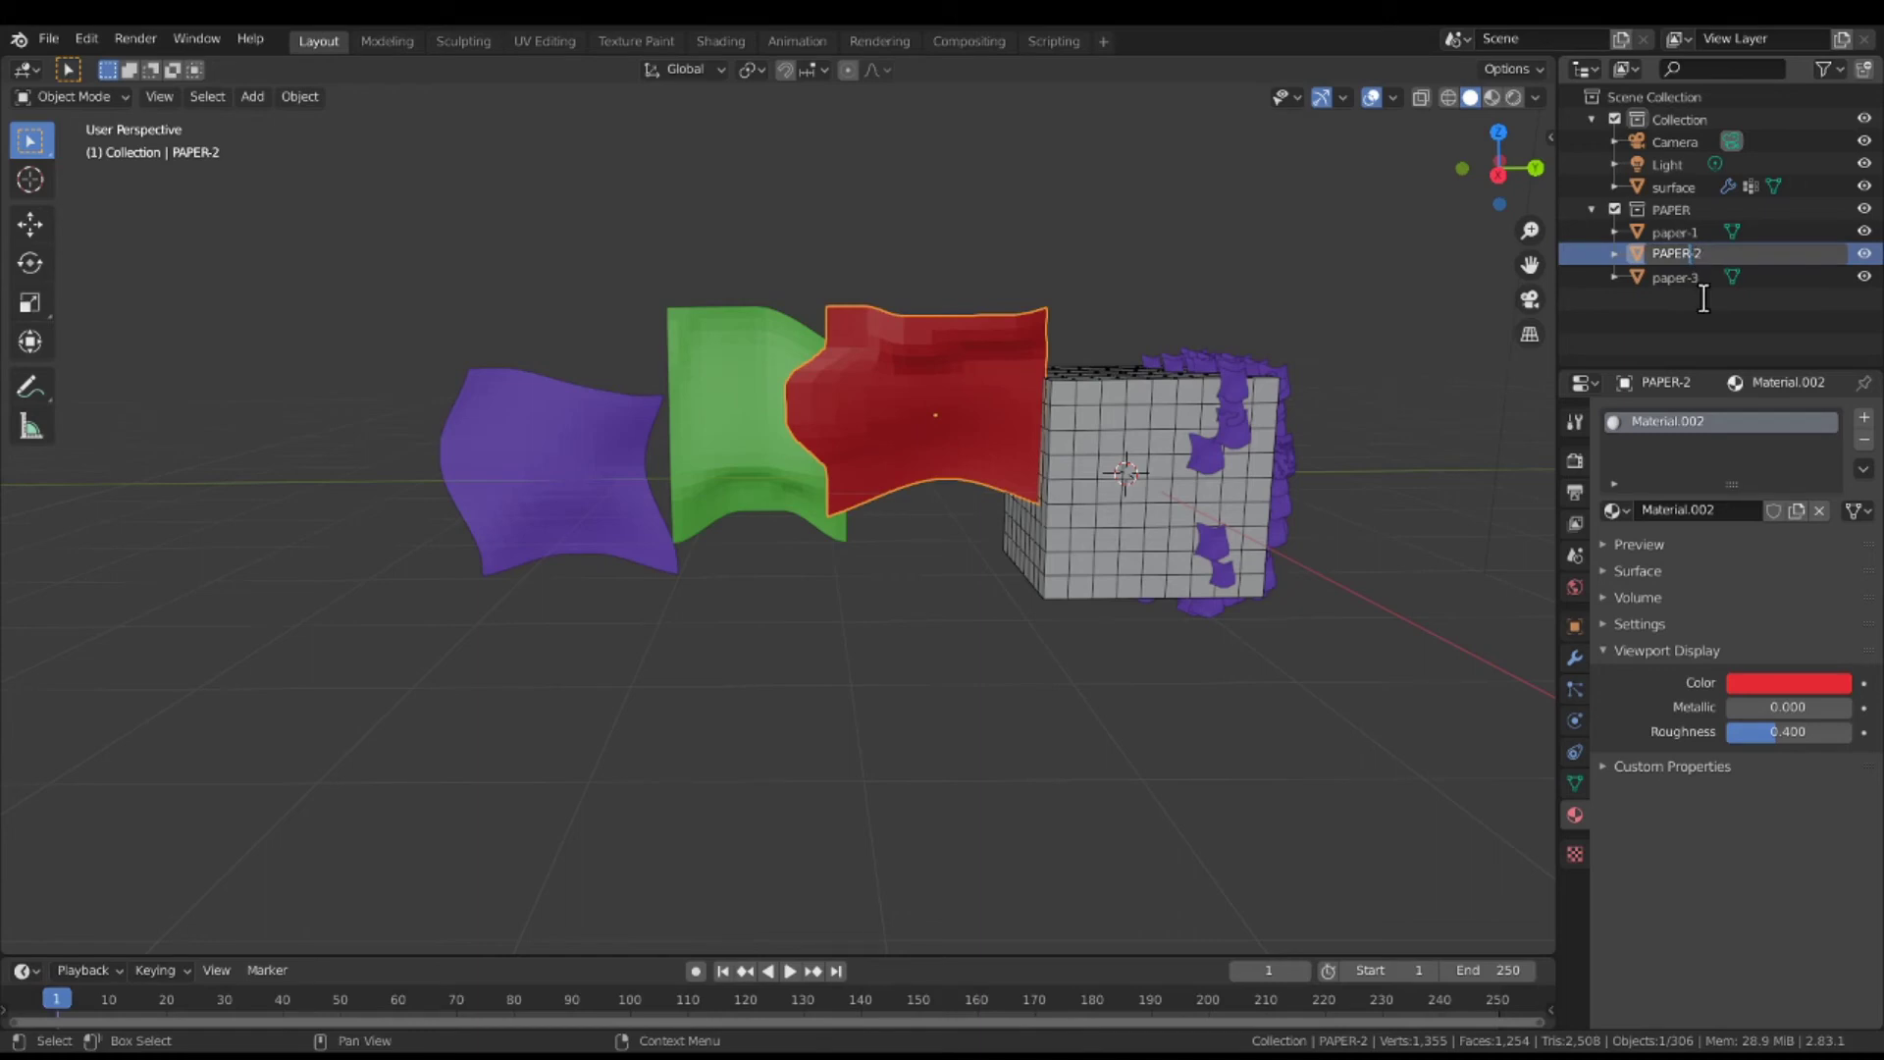
{"action": "key", "text": "BackSpace"}
{"action": "key", "text": "BackSpace"}
{"action": "key", "text": "BackSpace"}
{"action": "key", "text": "BackSpace"}
{"action": "key", "text": "BackSpace"}
{"action": "key", "text": "BackSpace"}
{"action": "type", "text": "paper"}
{"action": "key", "text": "Return"}
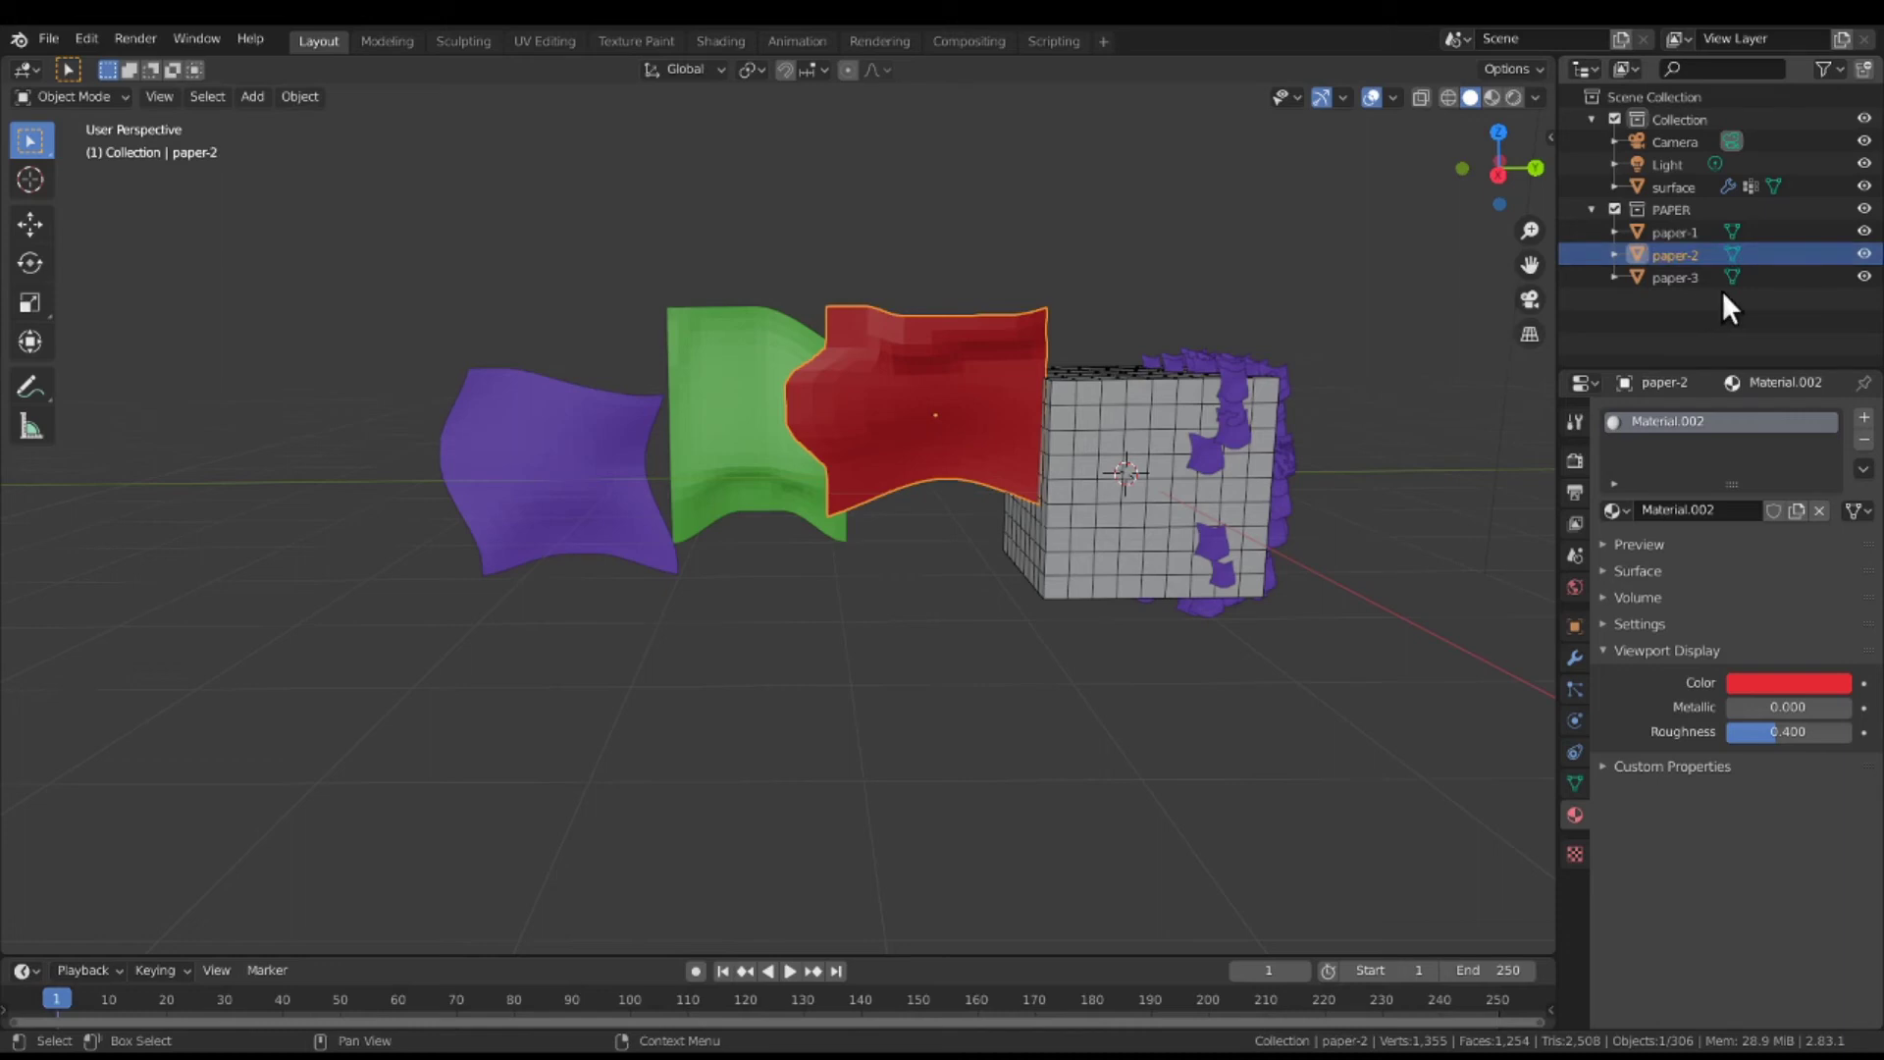
Select the surface cube and bring up the rotation options of its particle settings.
{"action": "middle_click_drag", "start_coordinate": [1378, 639], "coordinate": [1207, 652]}
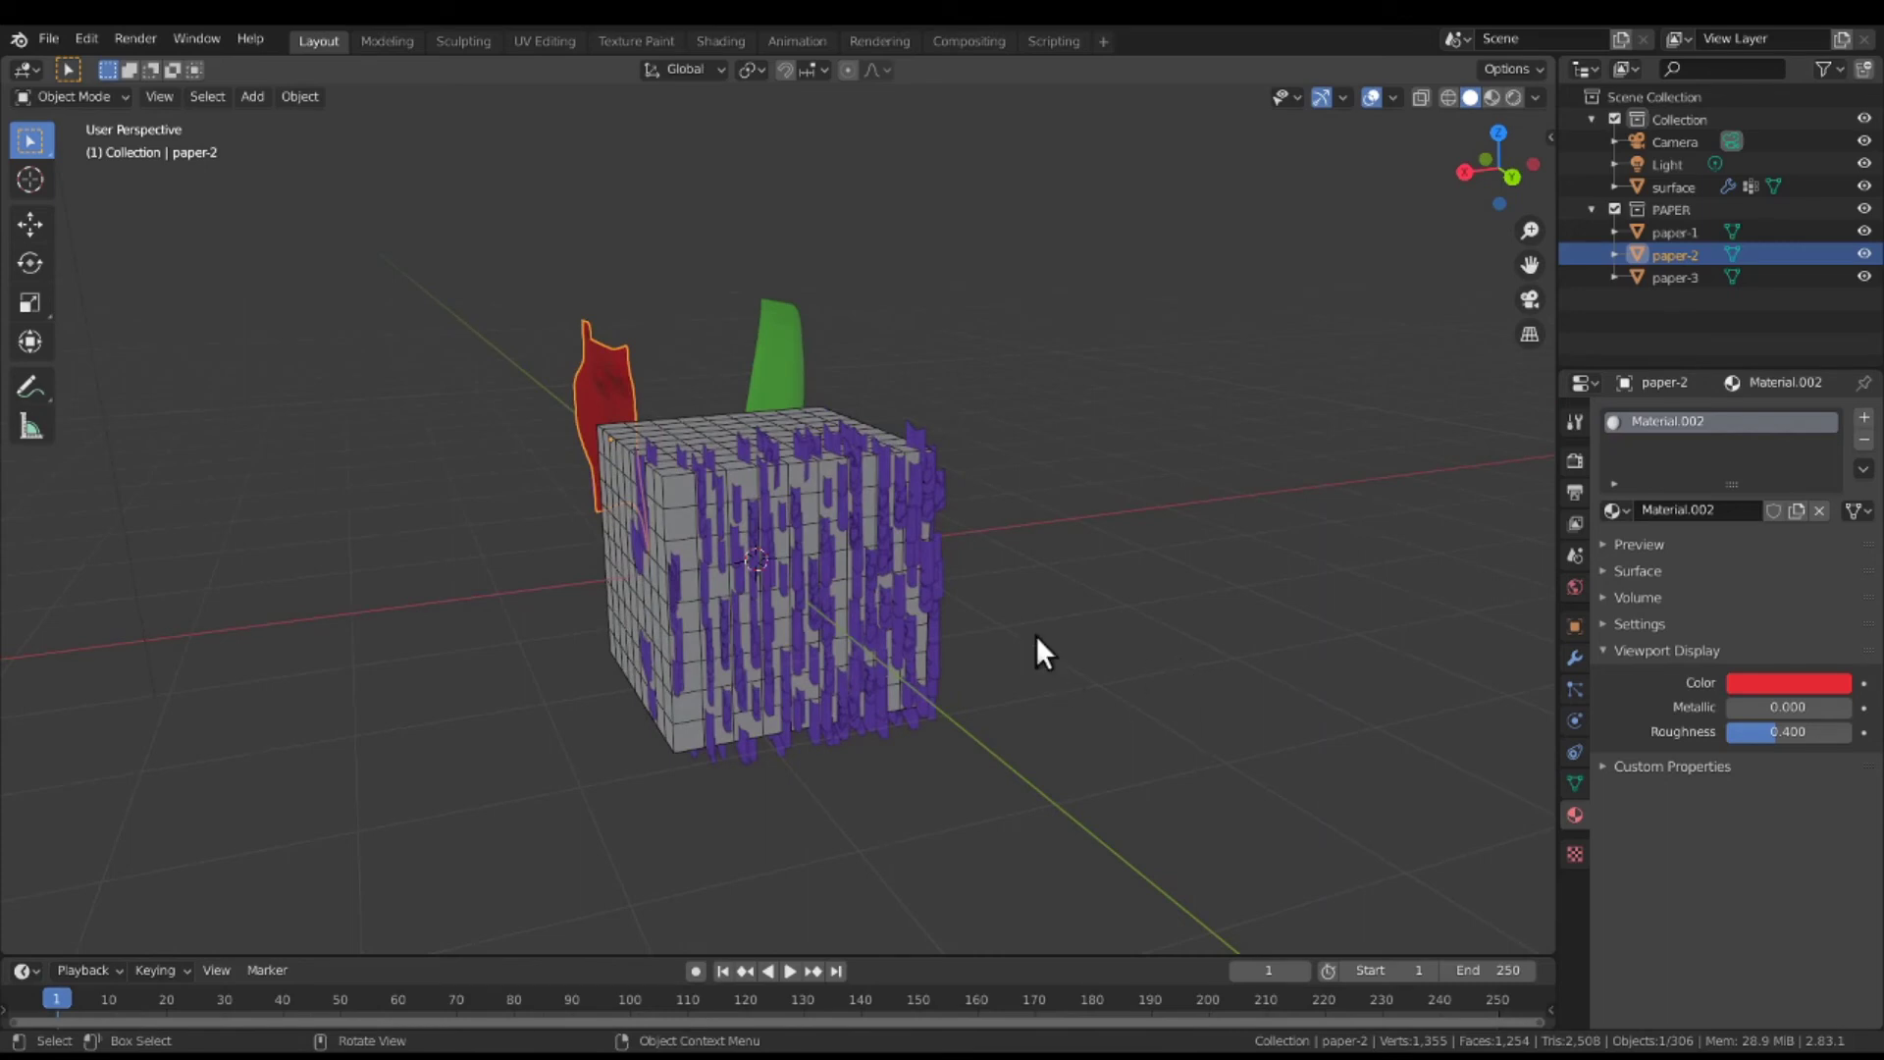
{"action": "left_click", "coordinate": [738, 587]}
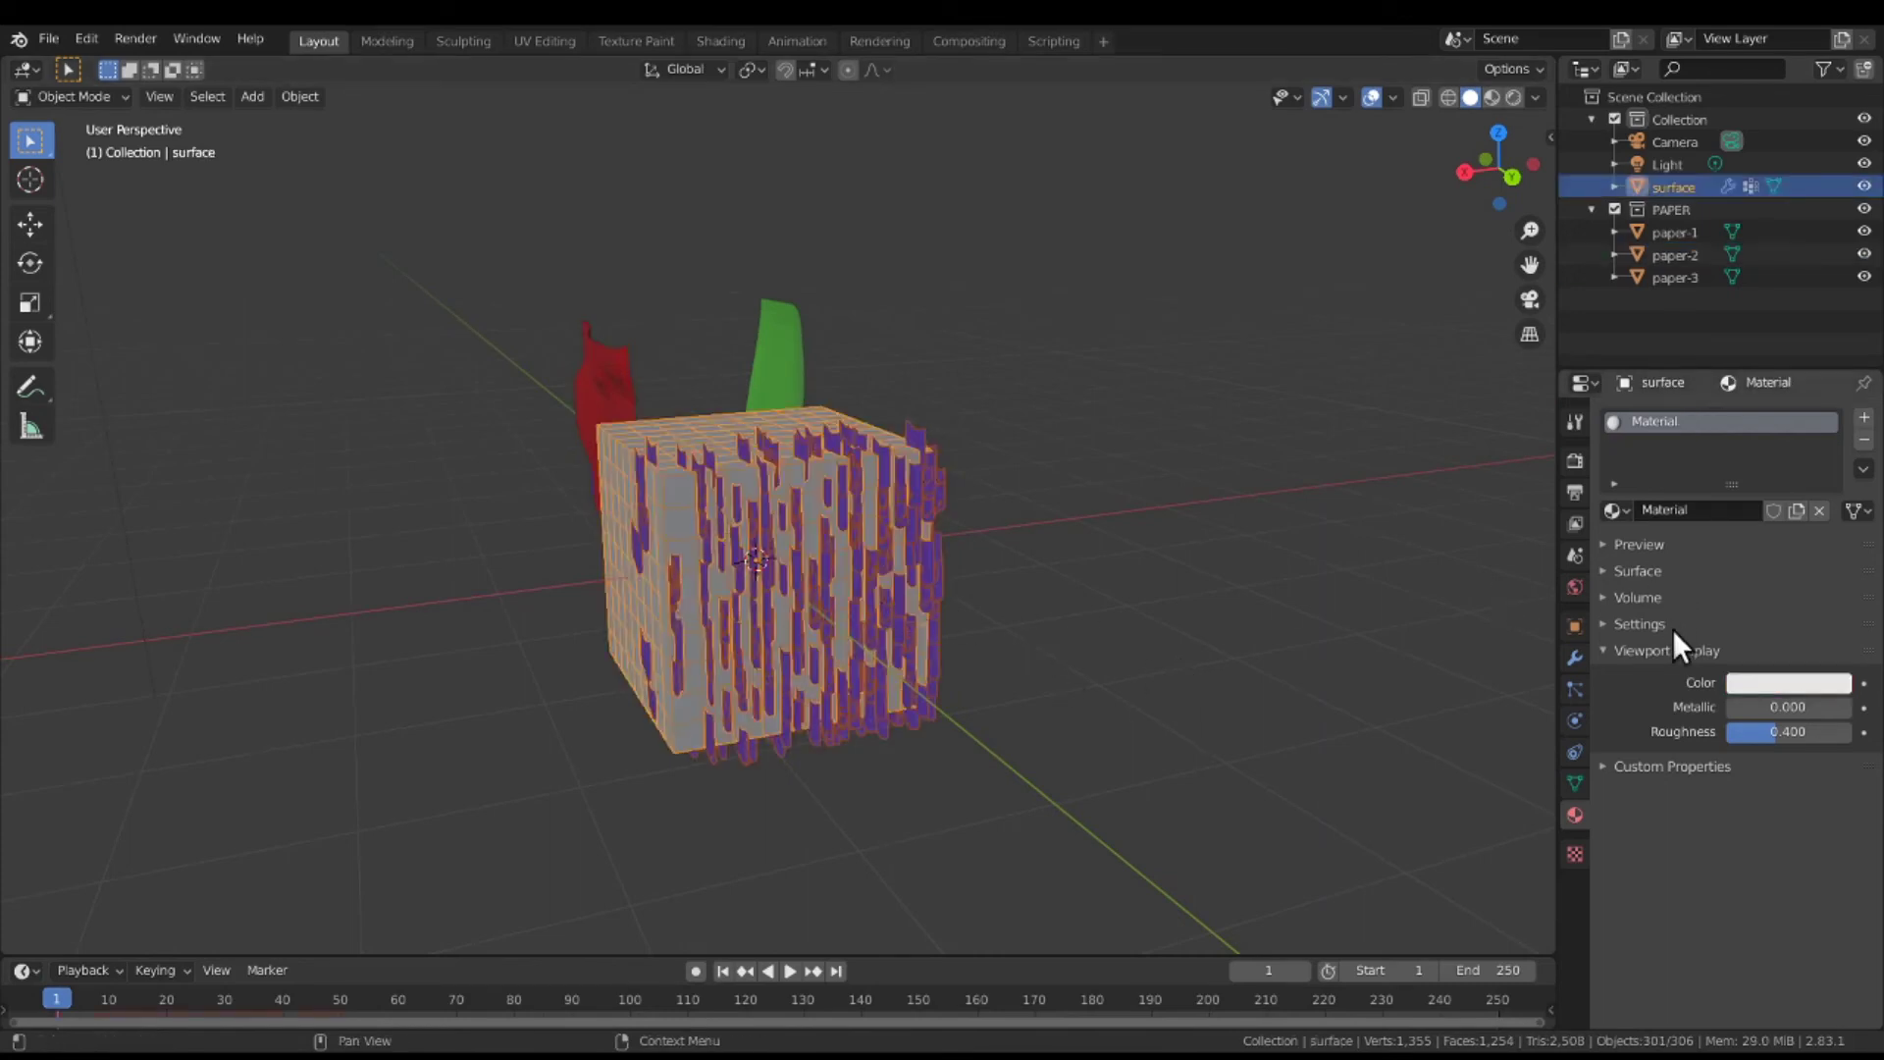
{"action": "left_click", "coordinate": [1576, 689]}
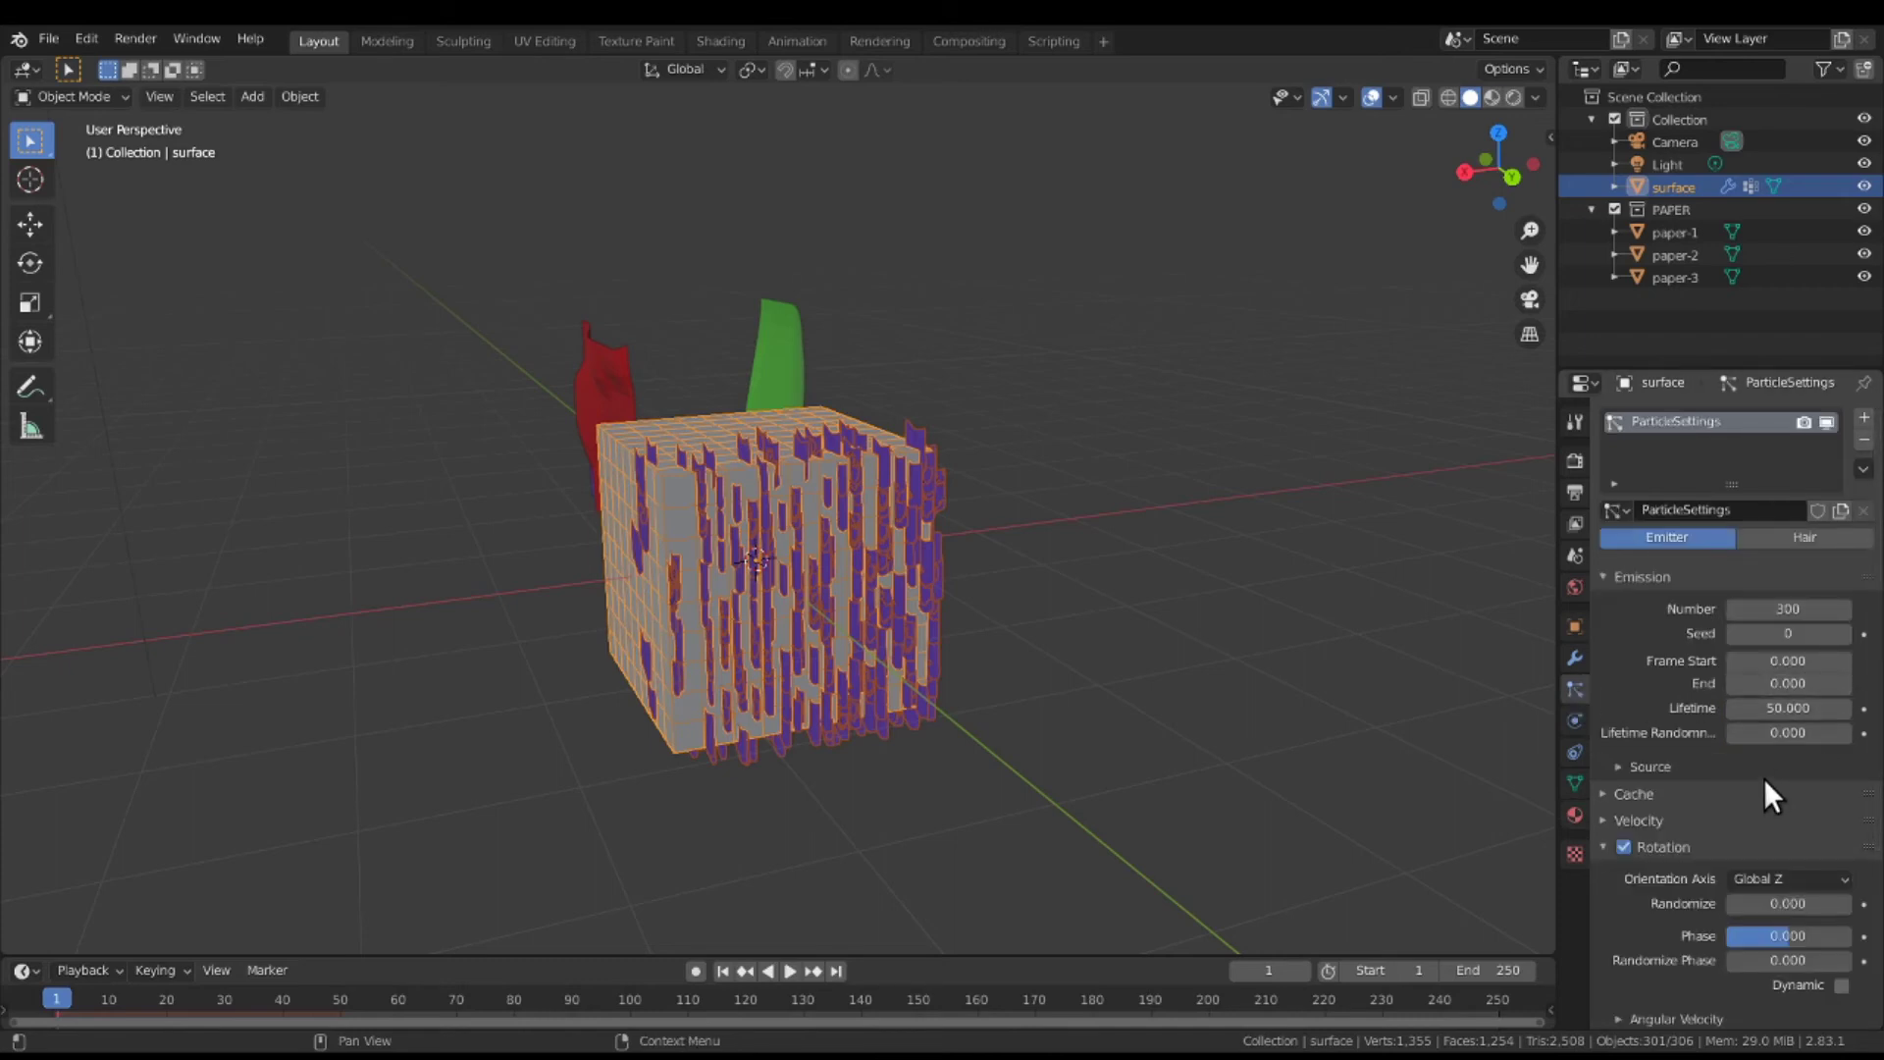
{"action": "left_click", "coordinate": [1659, 576]}
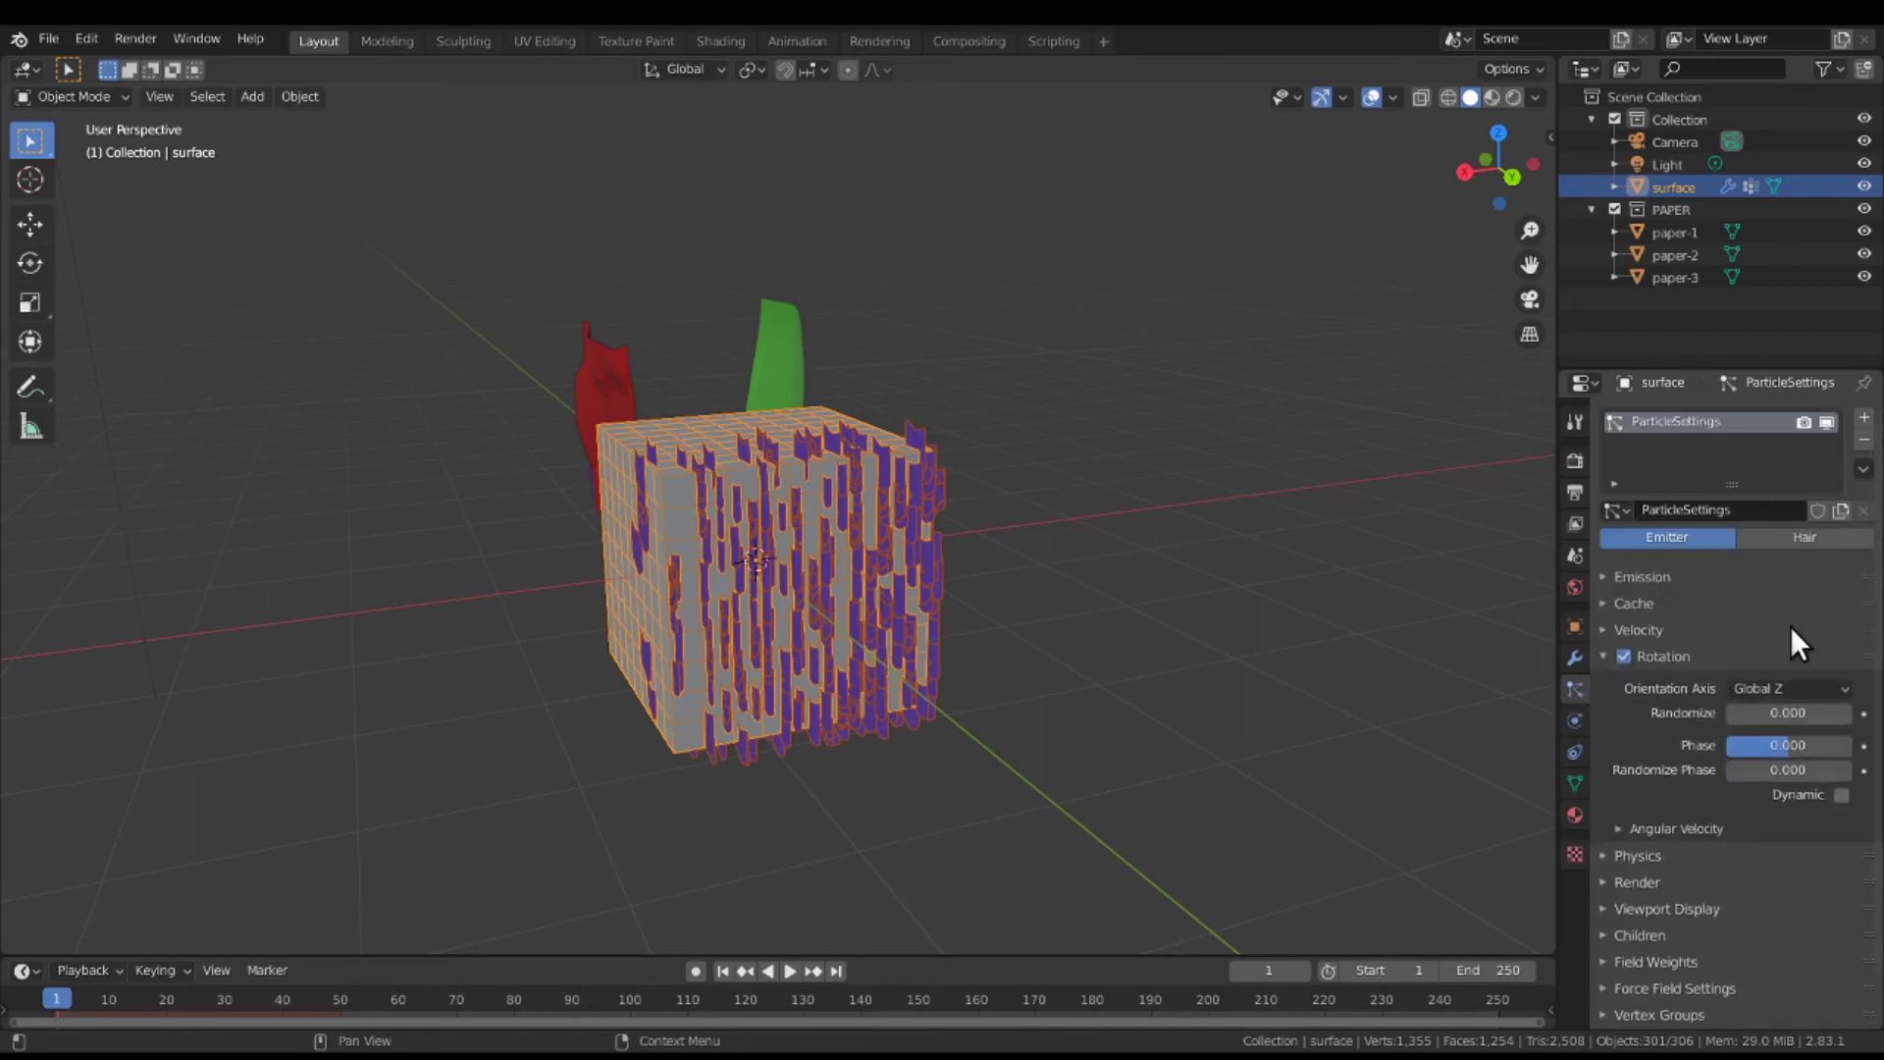
Try a rotation Randomize of 0.1 on the cube's particles and reset it to 0.
{"action": "left_click_drag", "start_coordinate": [1779, 718], "coordinate": [1855, 718]}
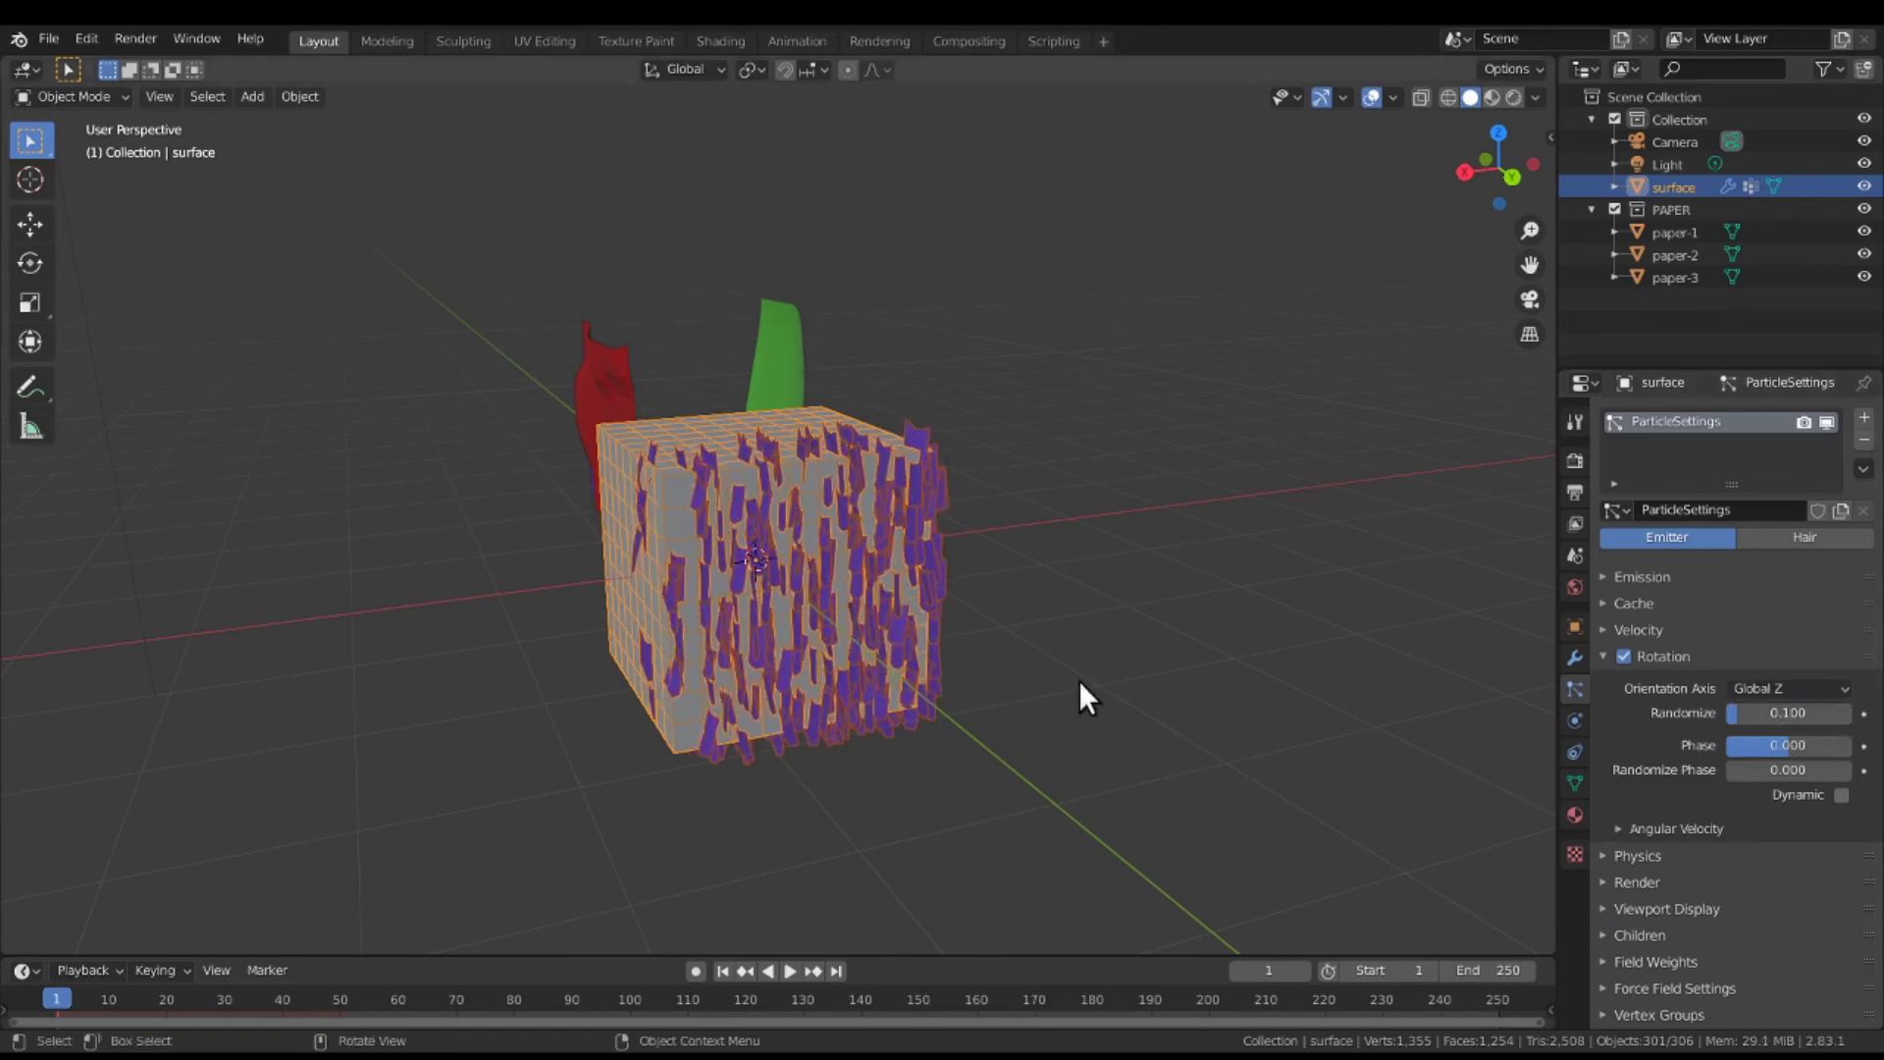
{"action": "mouse_move", "coordinate": [1079, 680]}
{"action": "middle_mouse_down"}
{"action": "mouse_move", "coordinate": [1115, 681]}
{"action": "mouse_move", "coordinate": [1104, 692]}
{"action": "middle_mouse_up"}
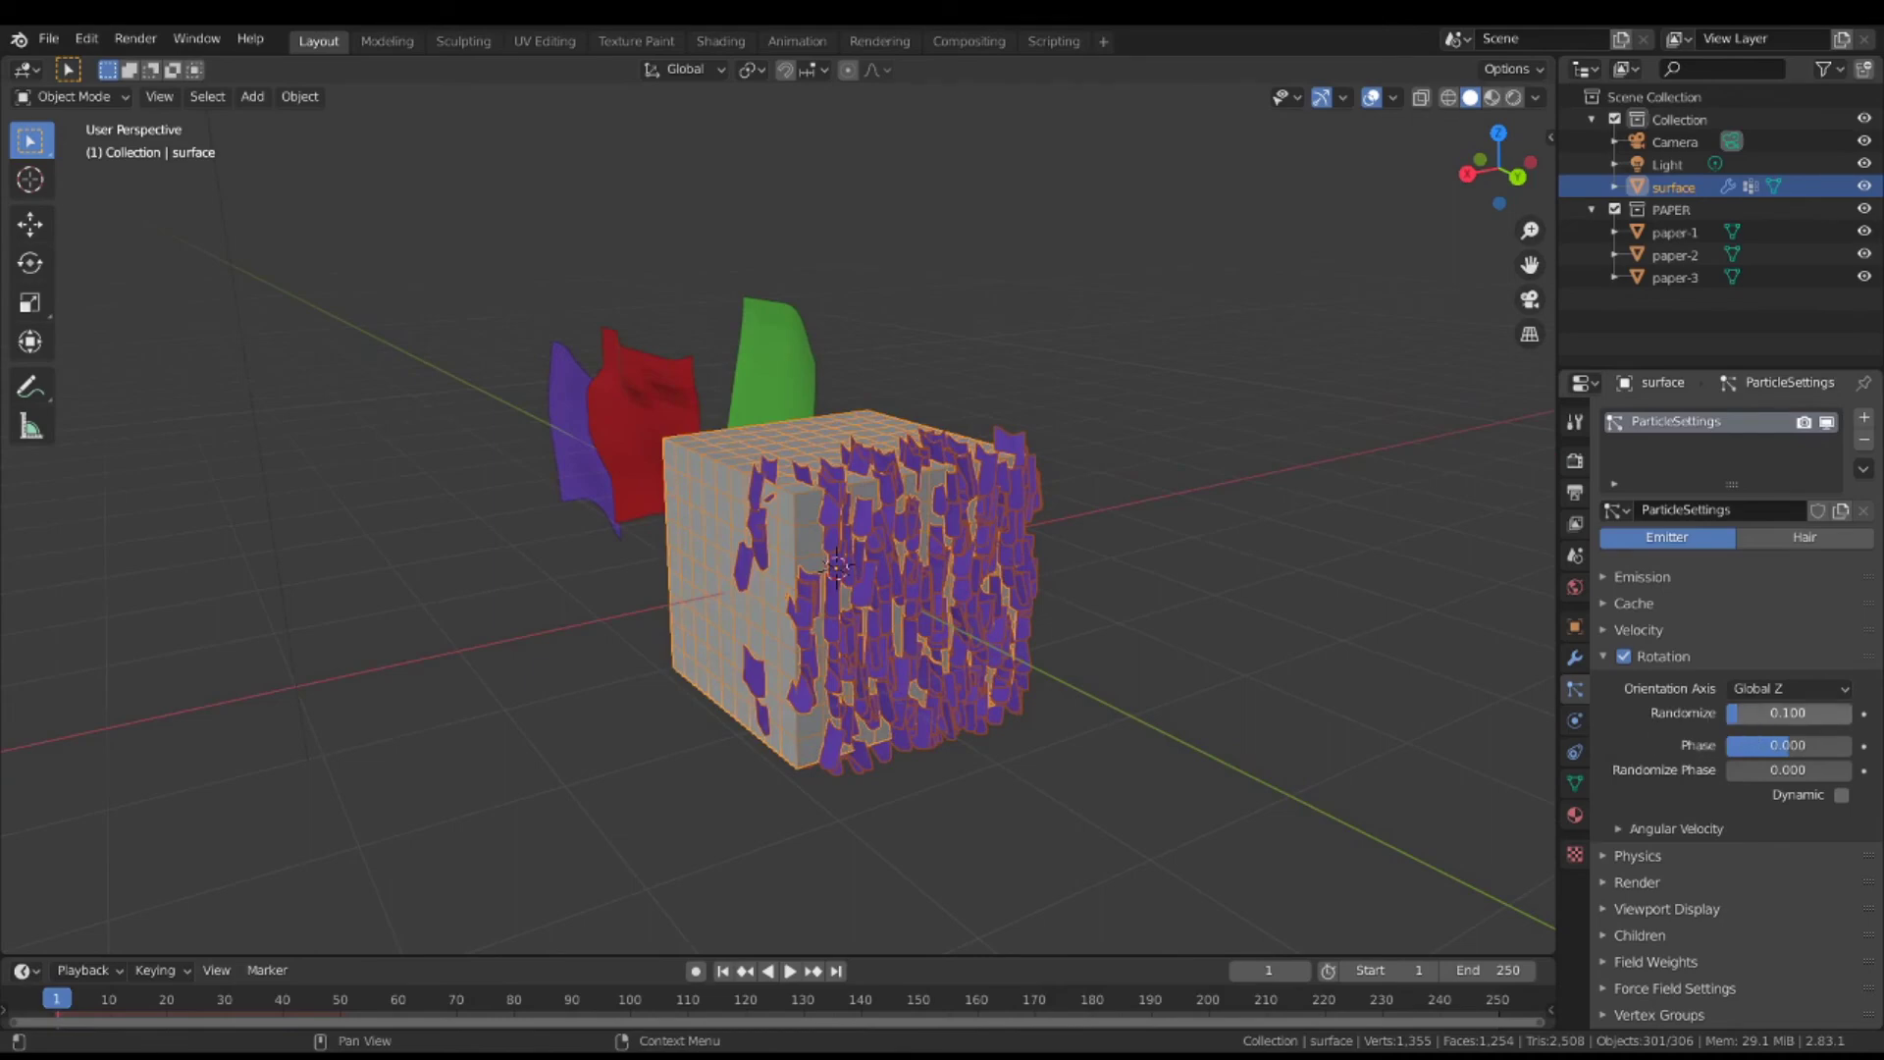
{"action": "left_click", "coordinate": [1749, 713]}
{"action": "type", "text": "0"}
{"action": "key", "text": "Return"}
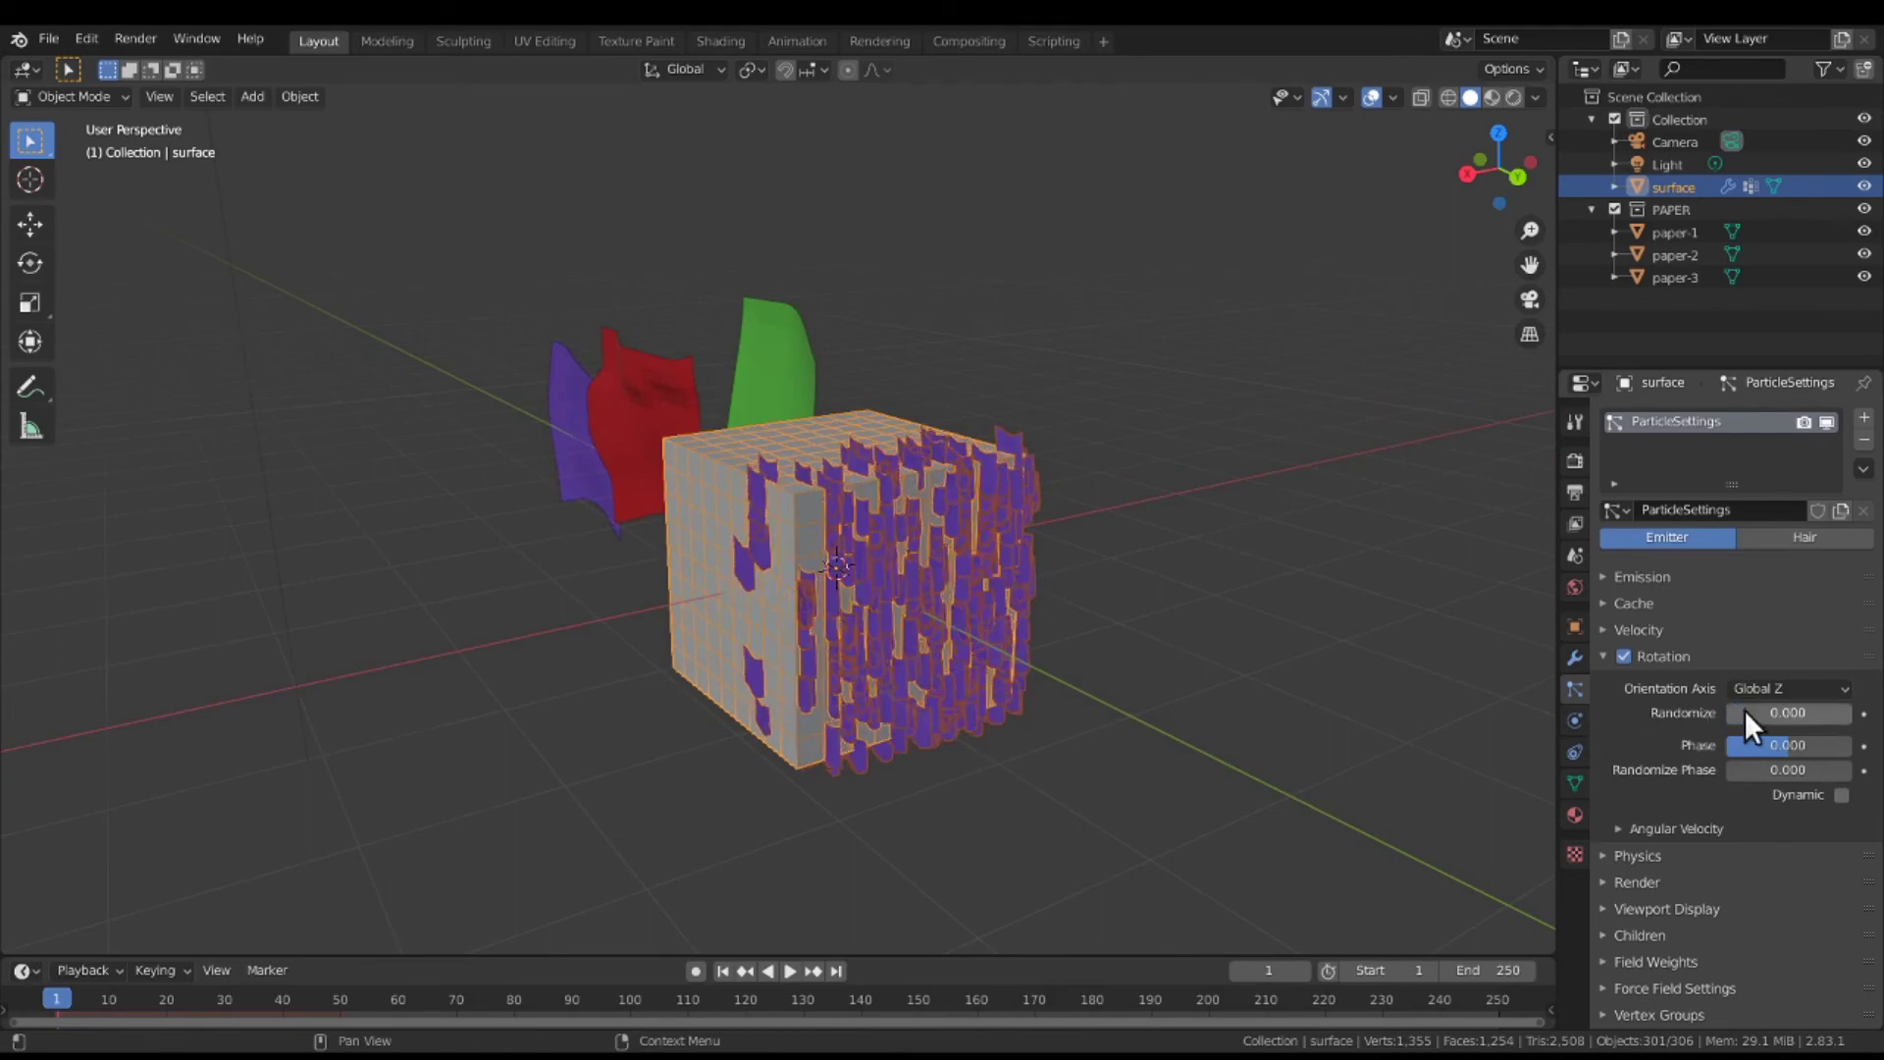
Set the rotation Phase of the cube's particles to about -0.523.
{"action": "scroll", "coordinate": [1466, 706], "scroll_direction": "up", "scroll_amount": 5}
{"action": "scroll", "coordinate": [1467, 707], "scroll_direction": "down", "scroll_amount": 4}
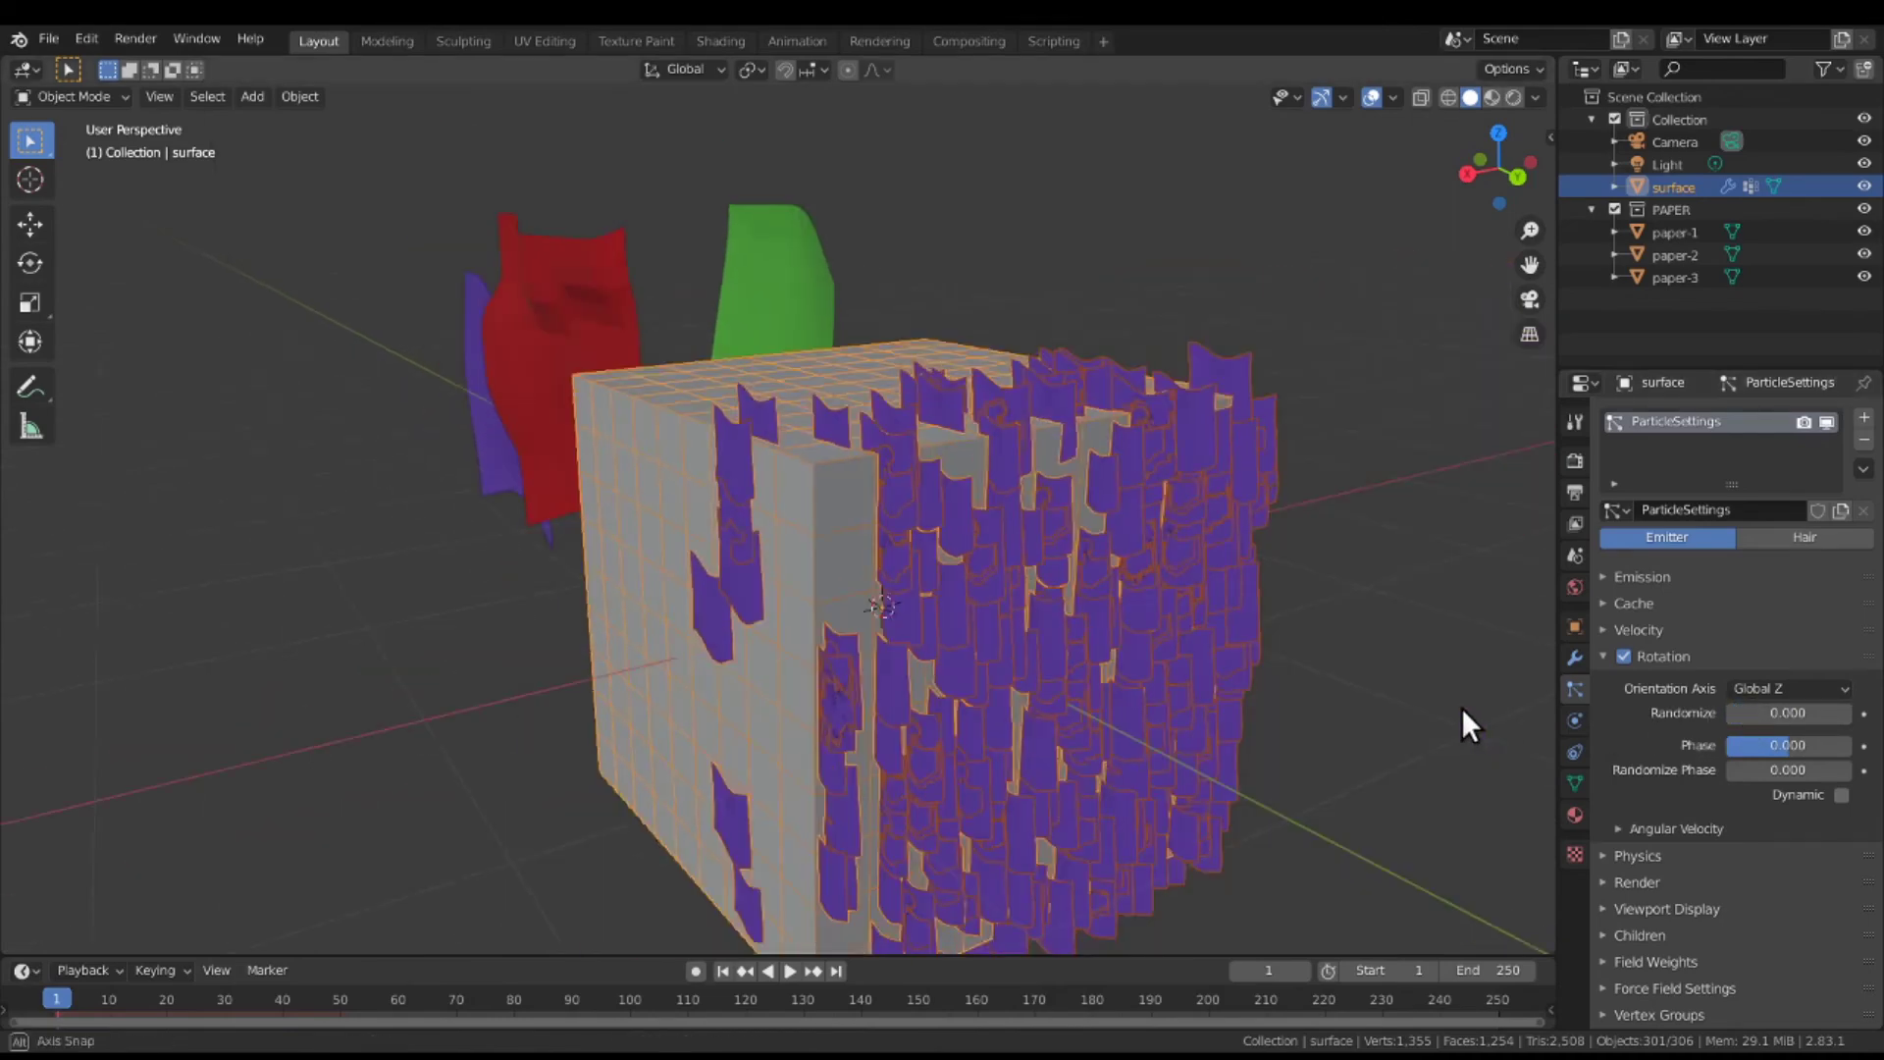
{"action": "mouse_move", "coordinate": [1463, 709]}
{"action": "middle_mouse_down"}
{"action": "mouse_move", "coordinate": [1427, 715]}
{"action": "mouse_move", "coordinate": [1462, 699]}
{"action": "middle_mouse_up"}
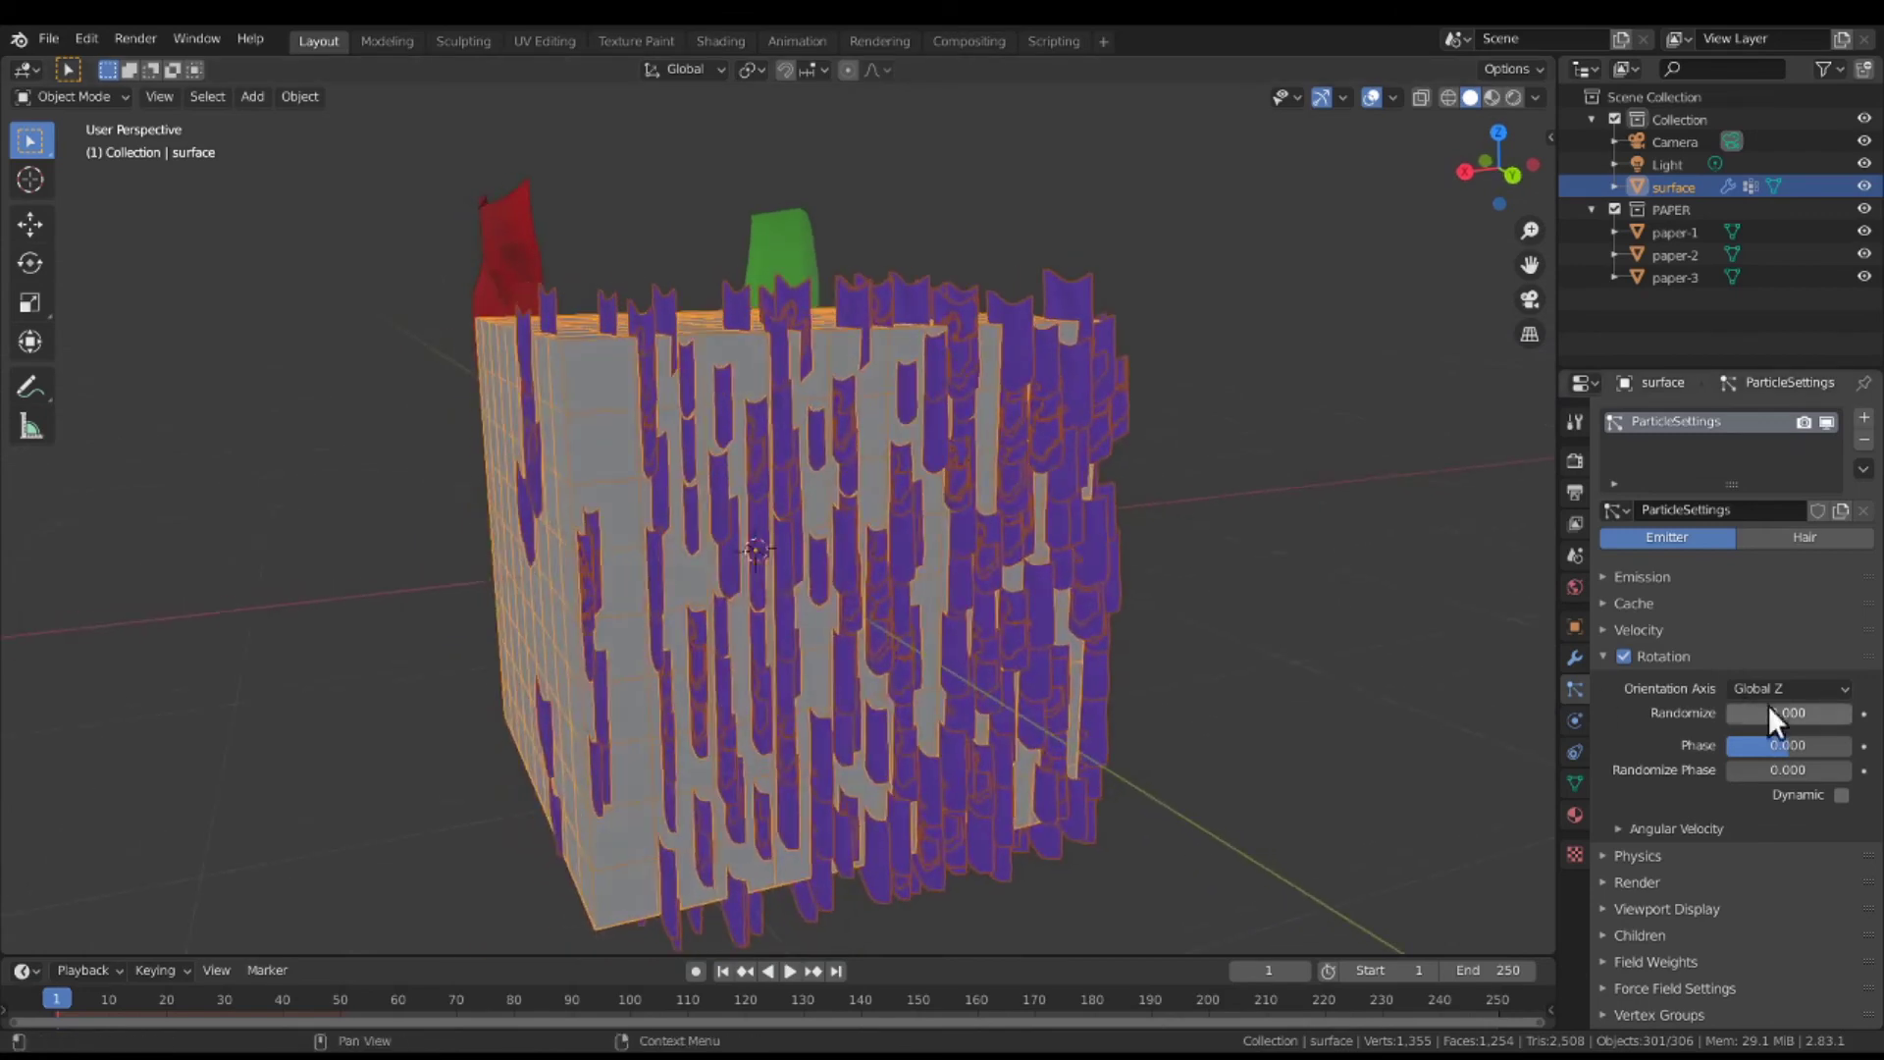
{"action": "left_click_drag", "start_coordinate": [1788, 745], "coordinate": [1652, 736]}
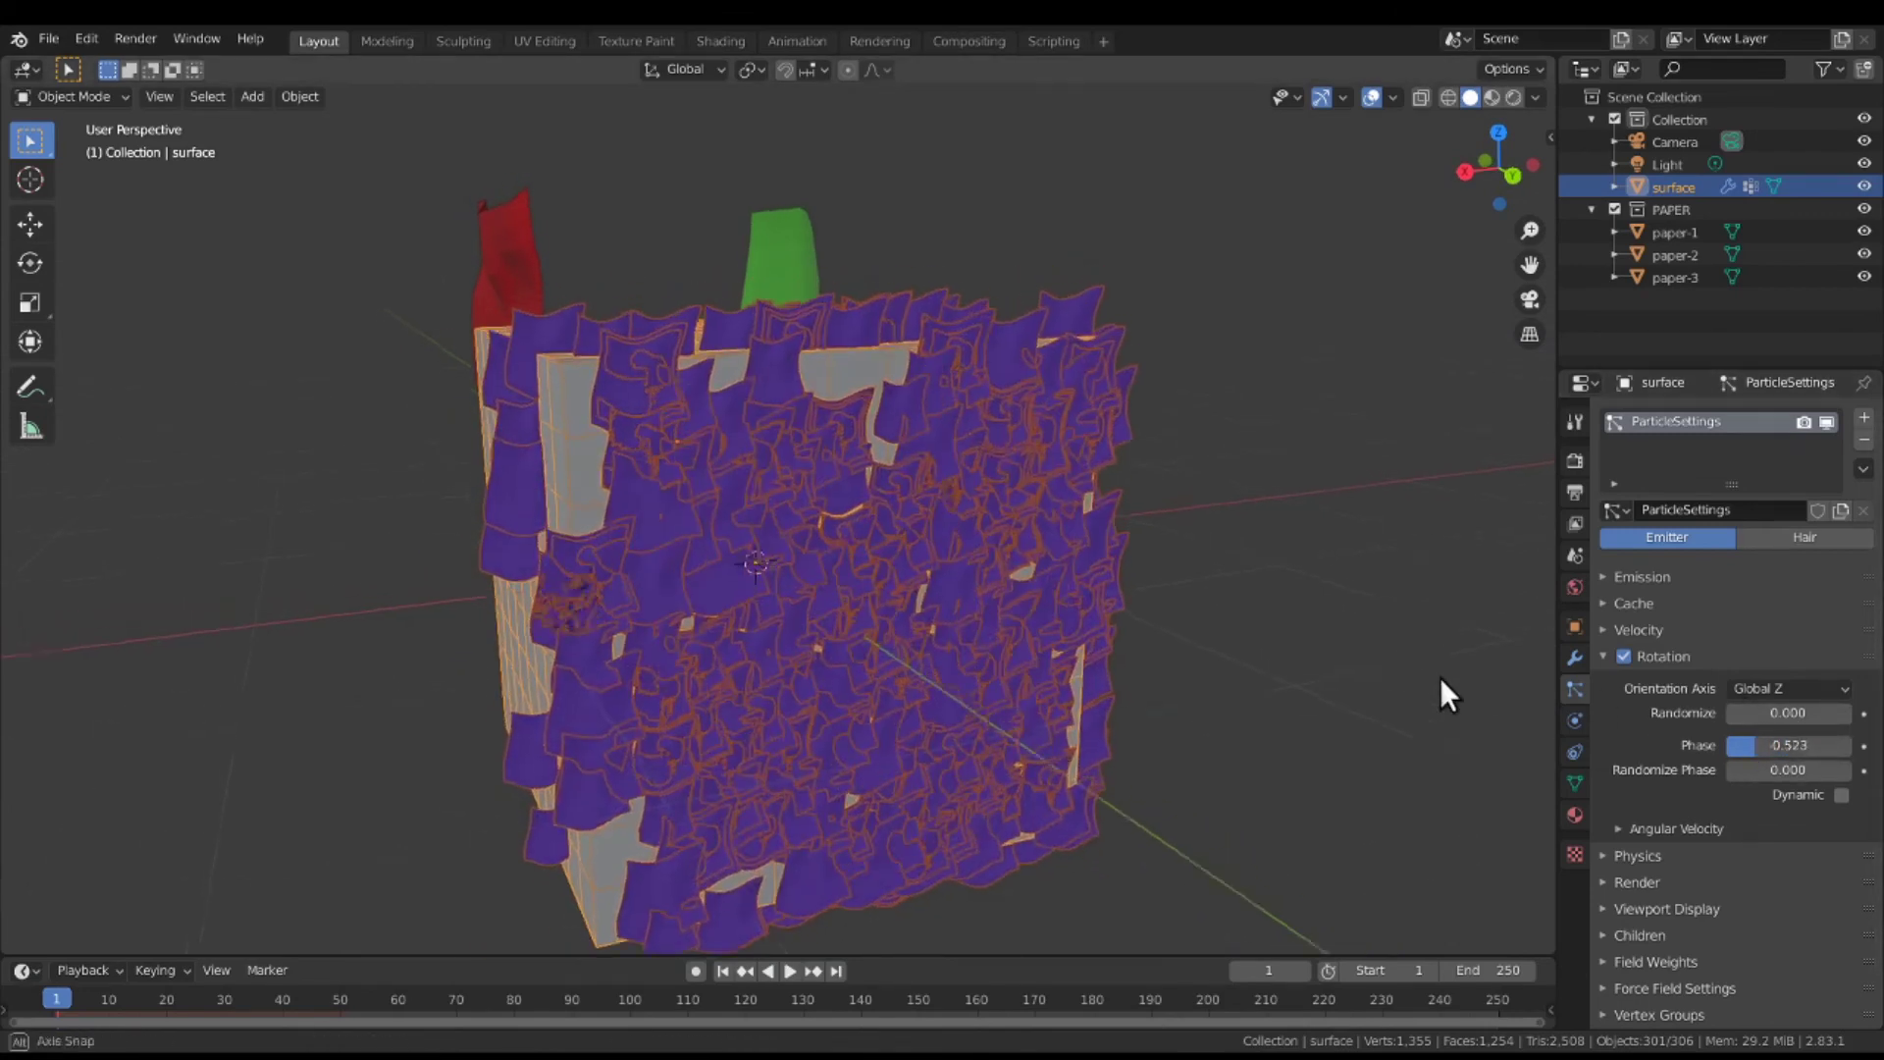
{"action": "mouse_move", "coordinate": [1440, 677]}
{"action": "middle_mouse_down"}
{"action": "mouse_move", "coordinate": [1481, 686]}
{"action": "mouse_move", "coordinate": [1465, 687]}
{"action": "middle_mouse_up"}
Set the number of emitted particles to 1.
{"action": "left_click", "coordinate": [1659, 577]}
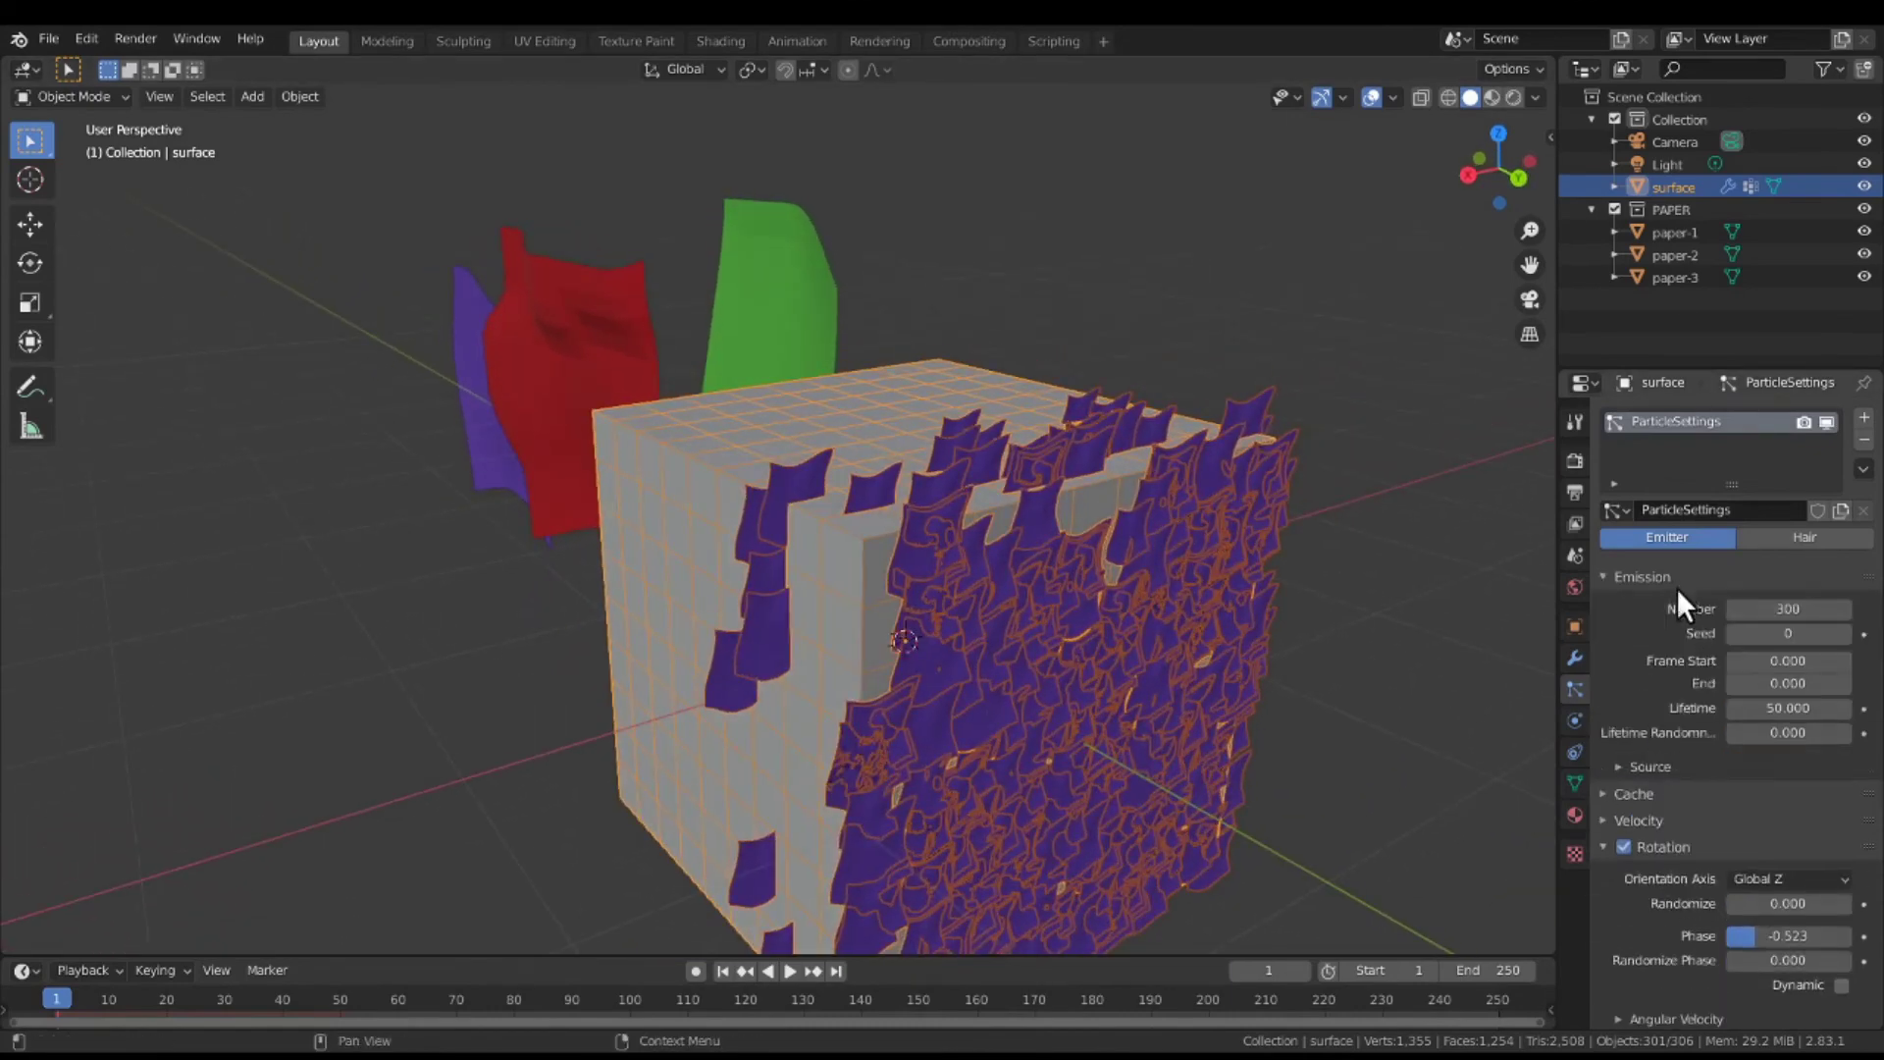
{"action": "left_click", "coordinate": [1774, 609]}
{"action": "type", "text": "1"}
{"action": "key", "text": "Return"}
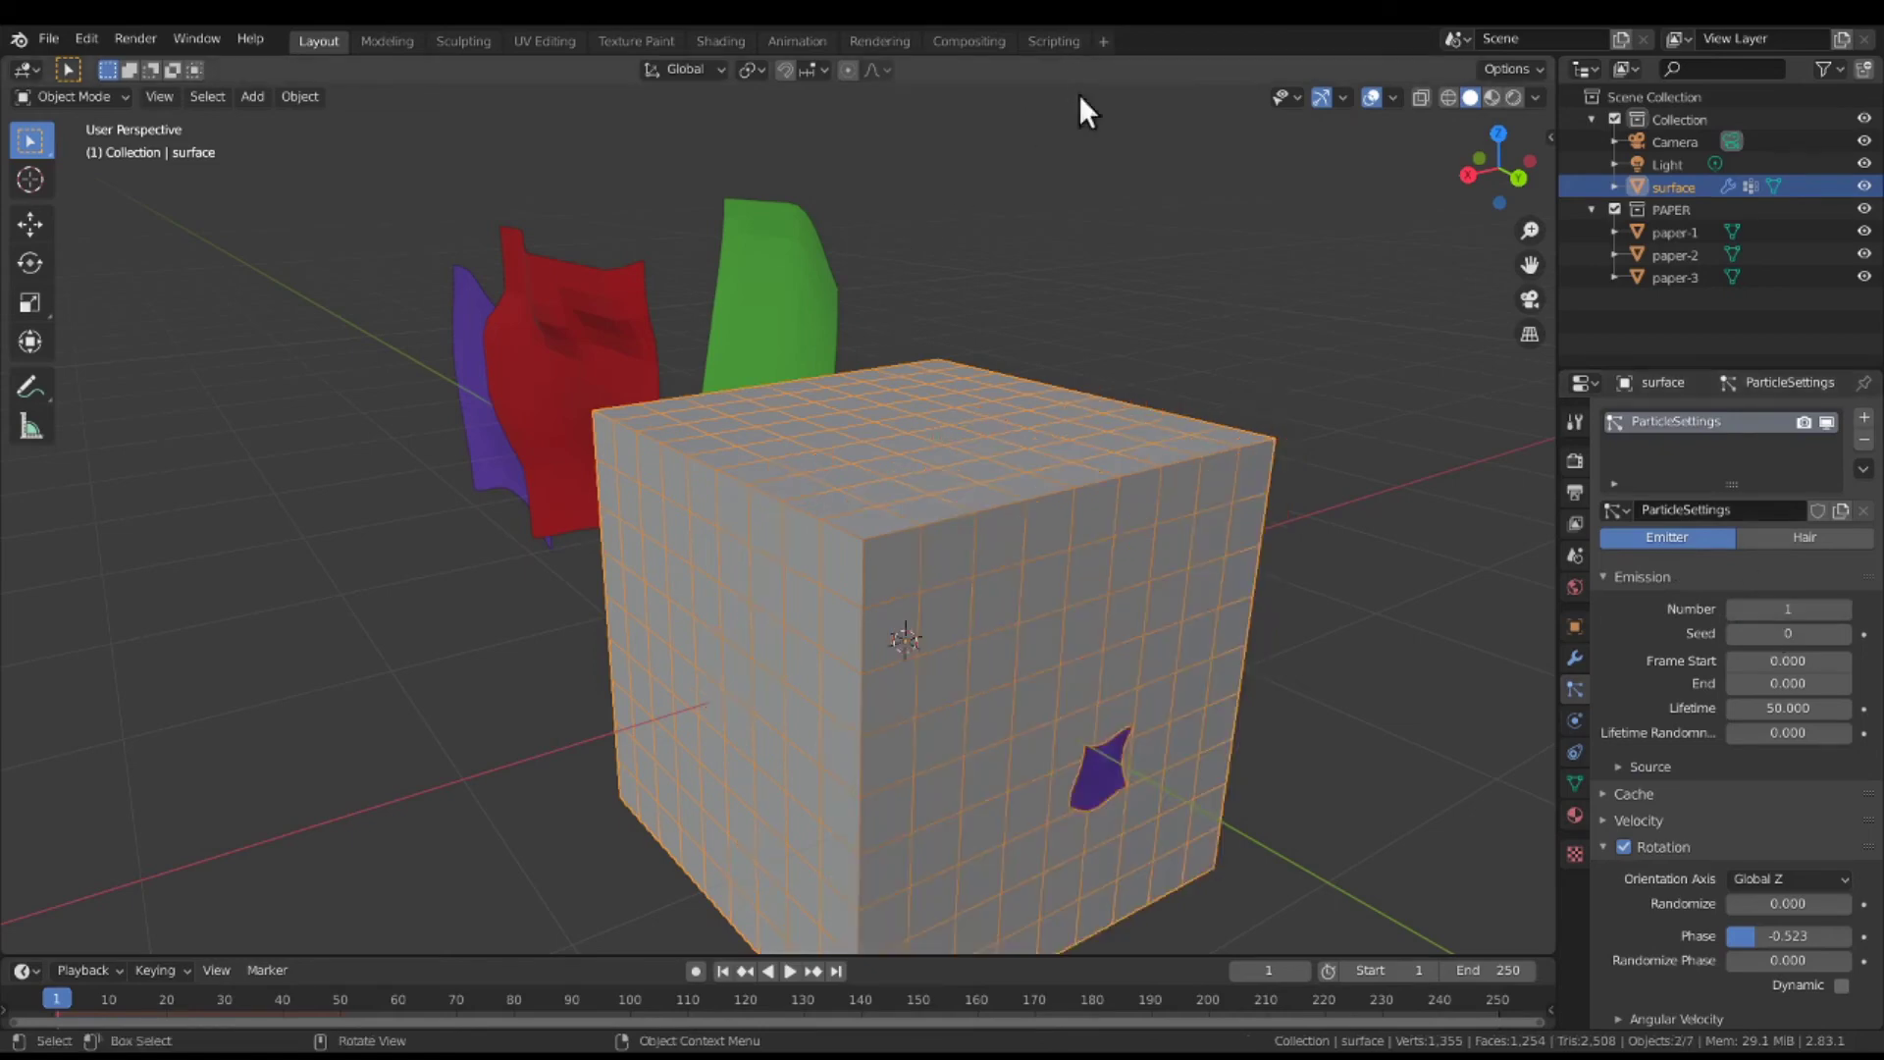
Set the number of emitted particles to 50.
{"action": "left_click", "coordinate": [1802, 609]}
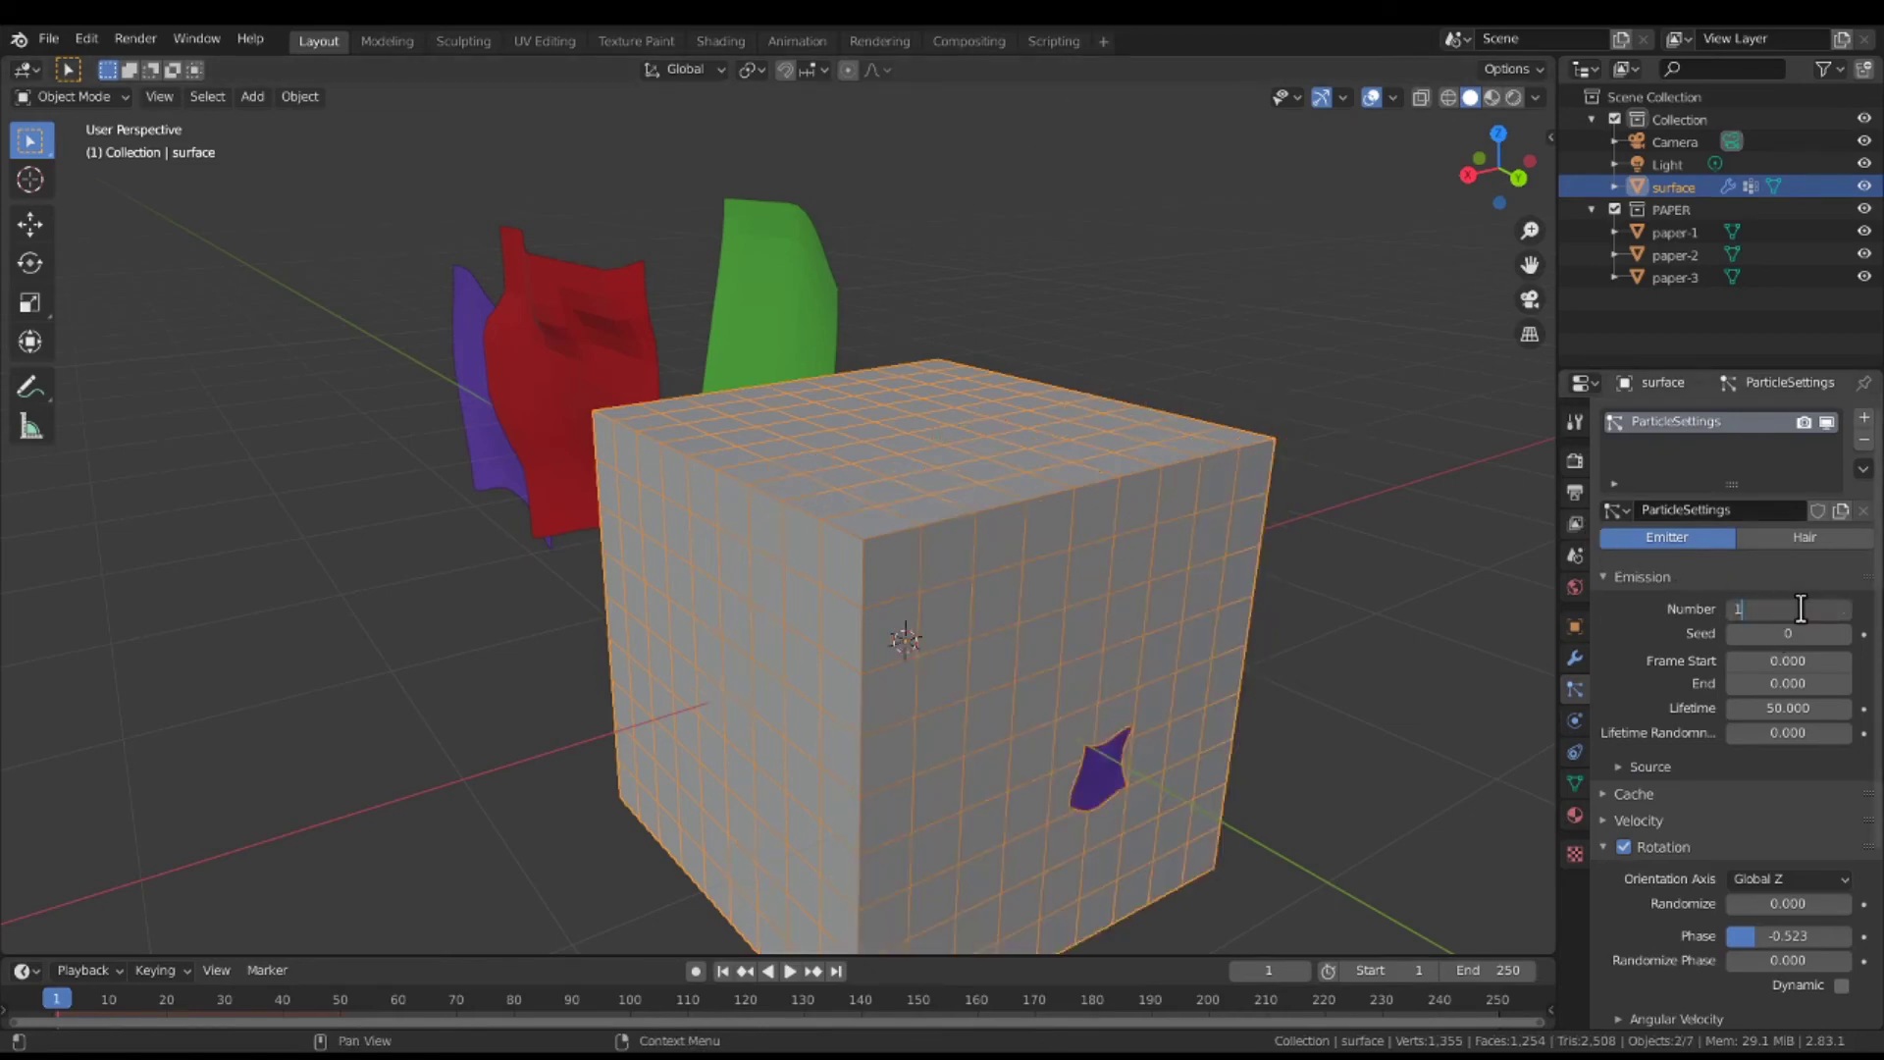
{"action": "key", "text": "BackSpace"}
{"action": "type", "text": "50"}
{"action": "key", "text": "Return"}
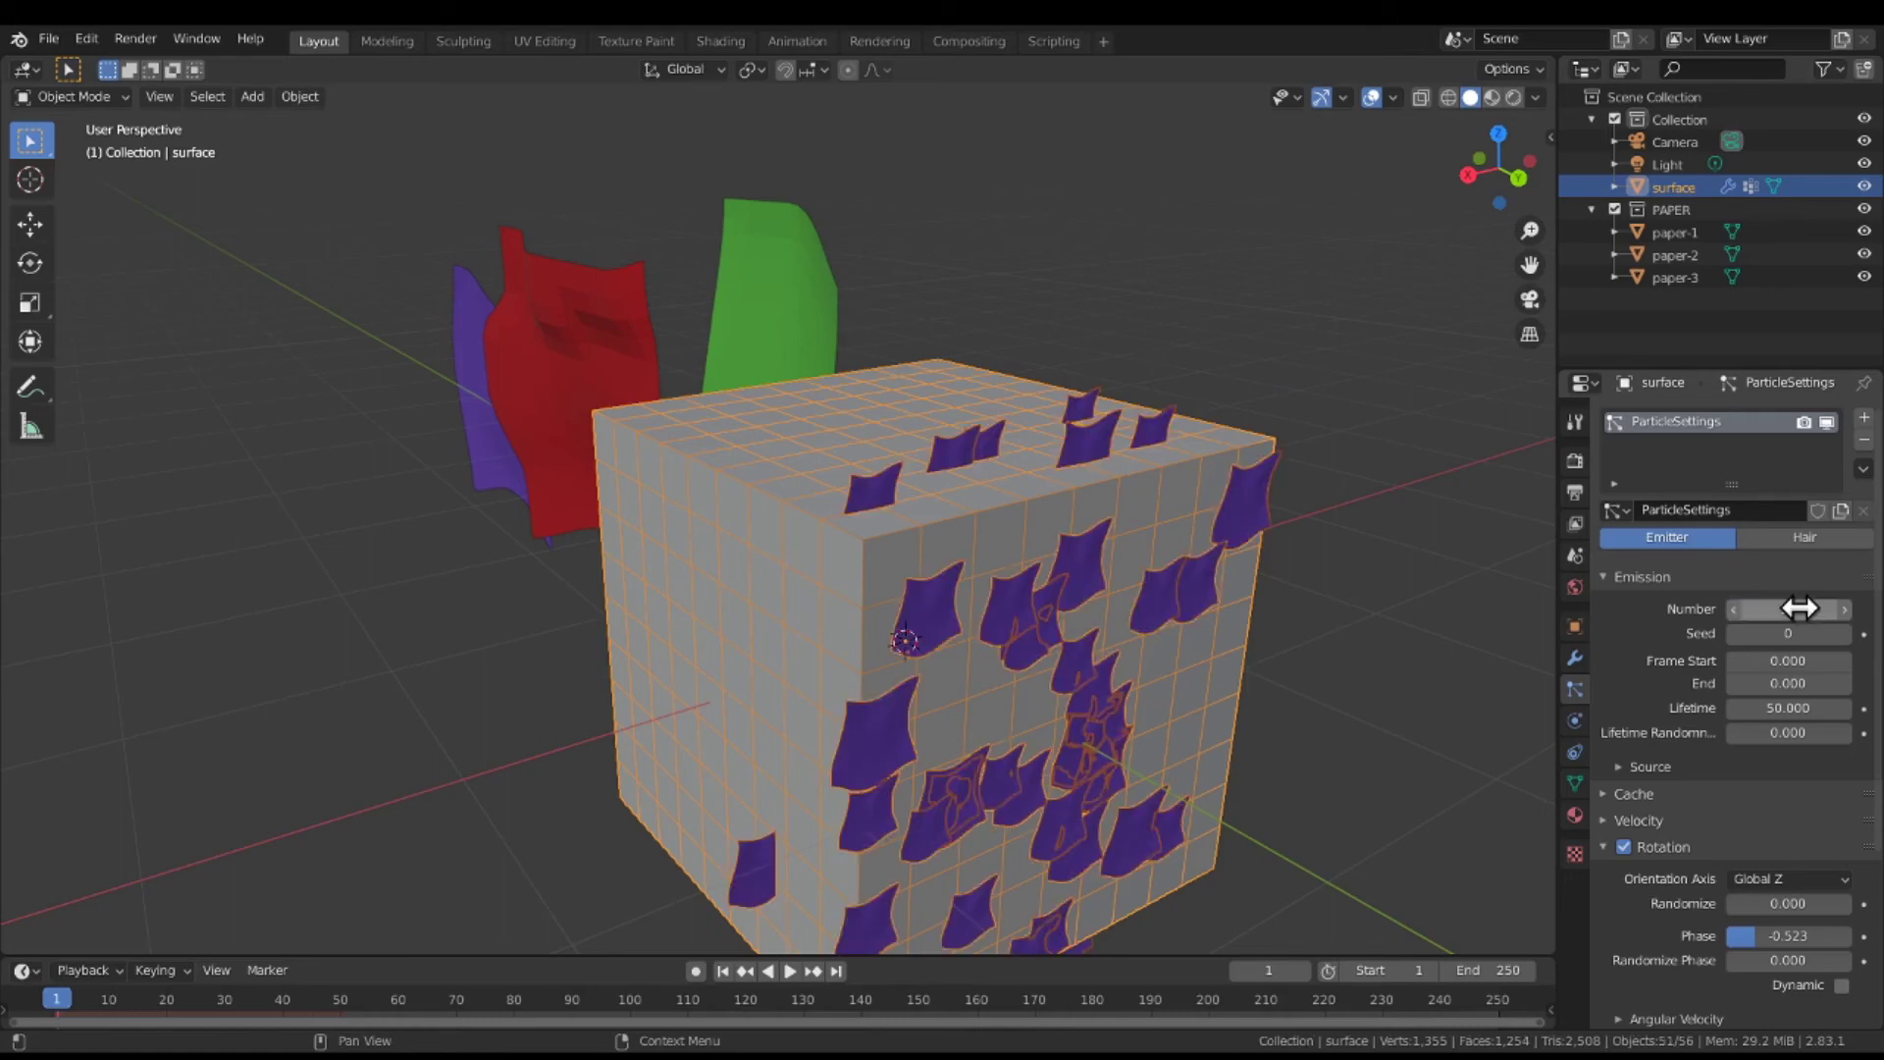
{"action": "mouse_move", "coordinate": [1155, 655]}
{"action": "middle_mouse_down"}
{"action": "mouse_move", "coordinate": [1129, 626]}
{"action": "mouse_move", "coordinate": [1132, 651]}
{"action": "middle_mouse_up"}
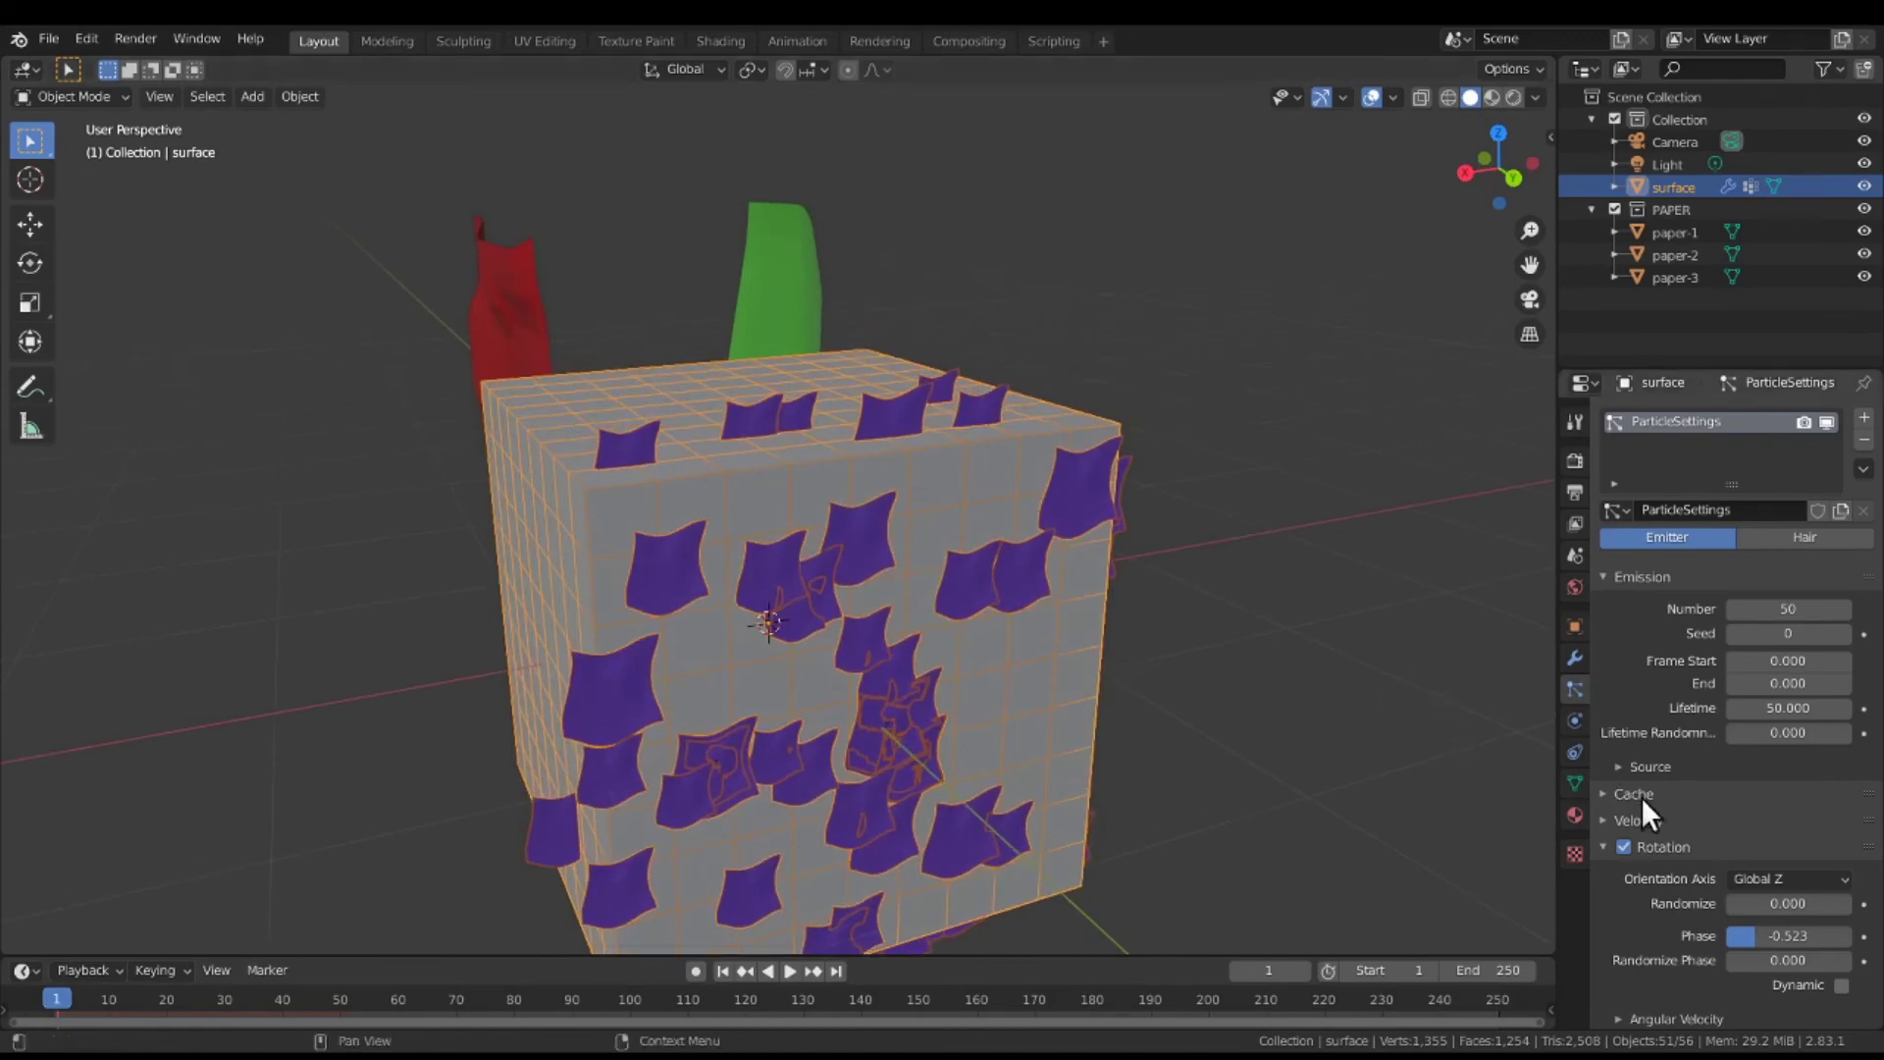
Check the vertex group controlling the particle density and keep it on Group.
{"action": "scroll", "coordinate": [1641, 797], "scroll_direction": "down", "scroll_amount": 4}
{"action": "scroll", "coordinate": [1641, 797], "scroll_direction": "down", "scroll_amount": 2}
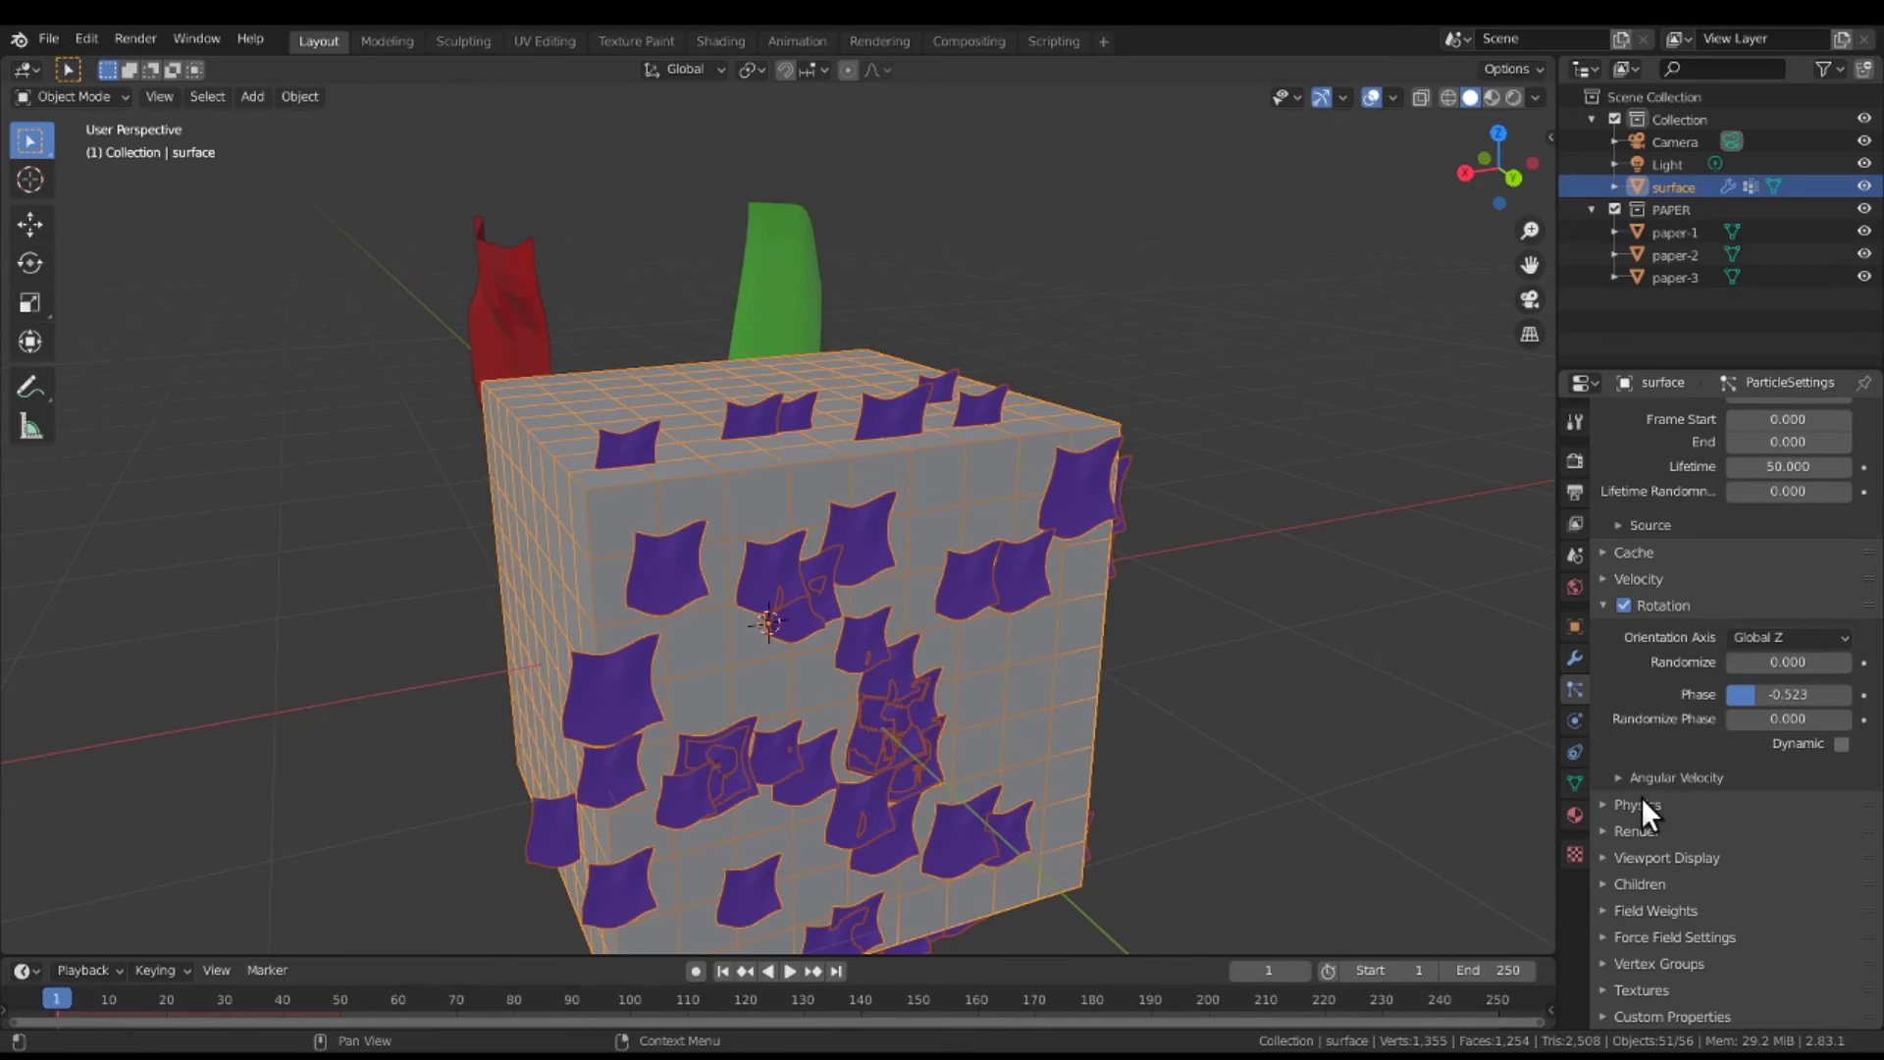
{"action": "scroll", "coordinate": [1649, 587], "scroll_direction": "up", "scroll_amount": 4}
{"action": "left_click", "coordinate": [1644, 491]}
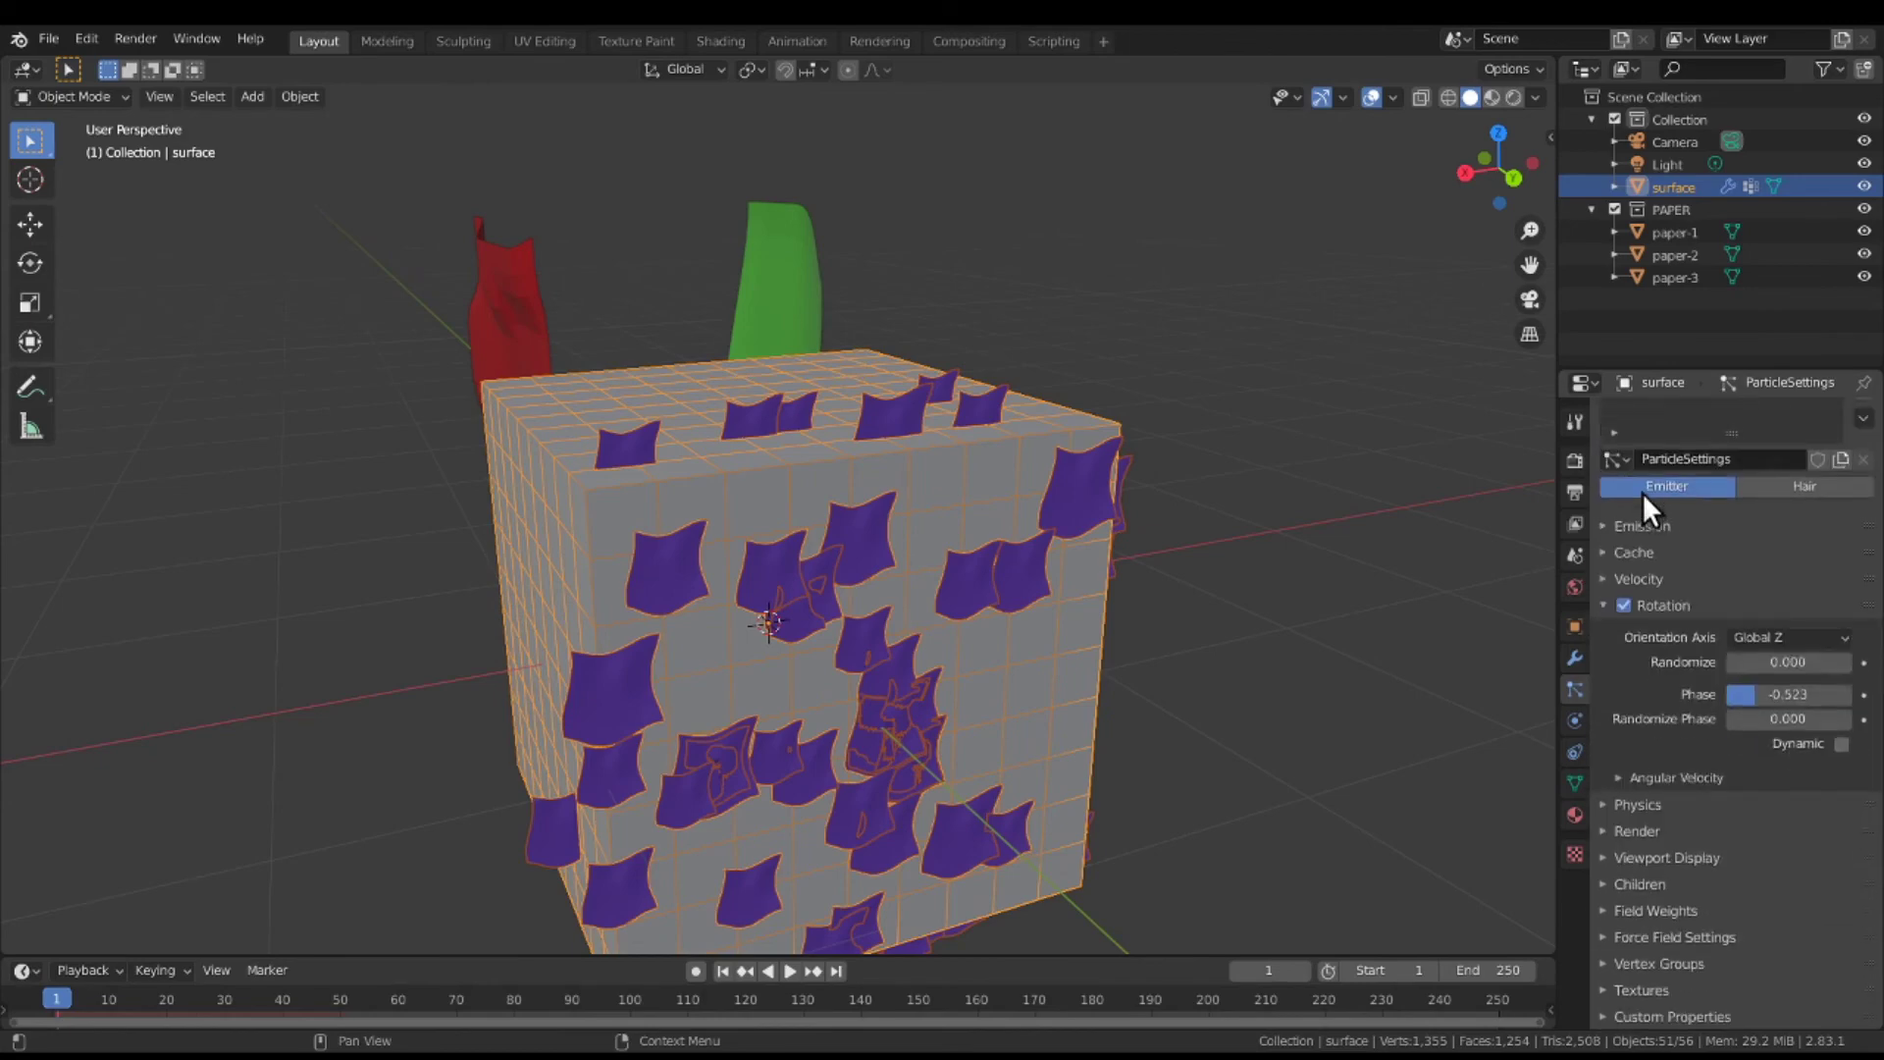
{"action": "left_click", "coordinate": [1603, 606]}
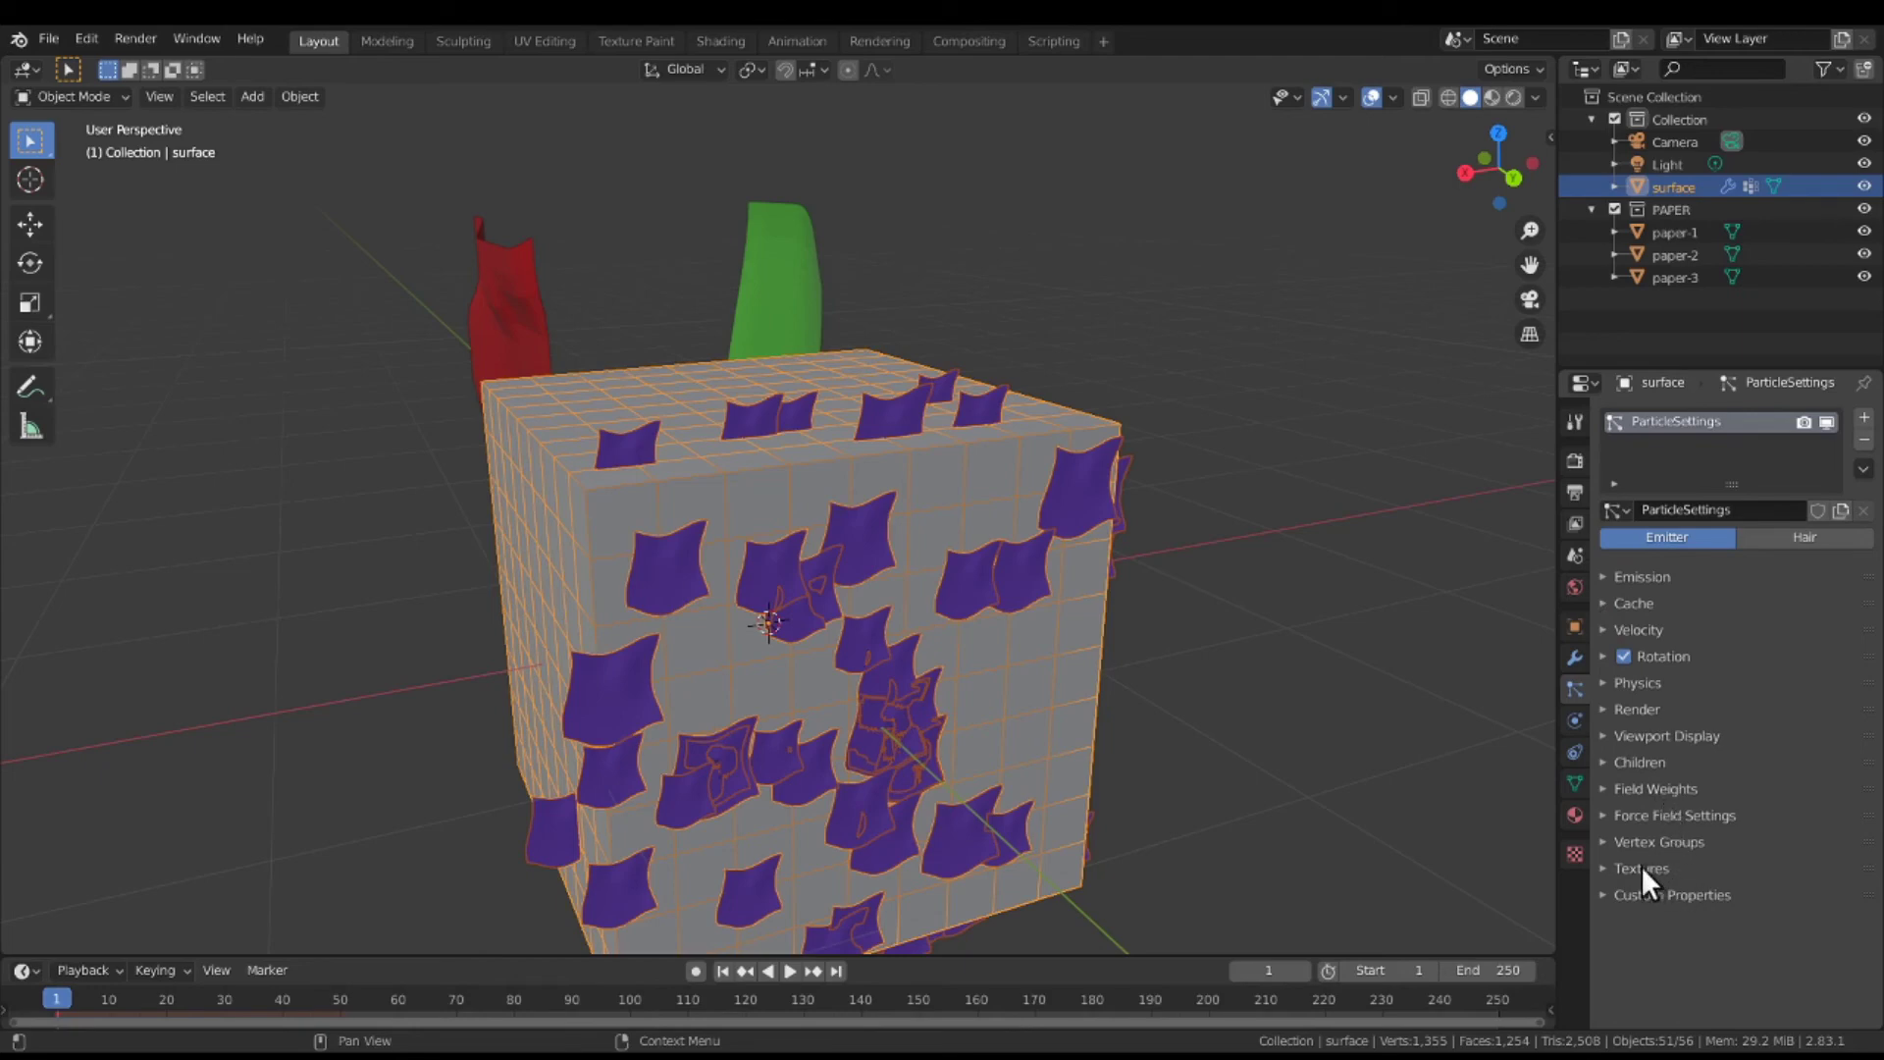
{"action": "left_click", "coordinate": [1604, 842]}
{"action": "scroll", "coordinate": [1620, 844], "scroll_direction": "down", "scroll_amount": 1}
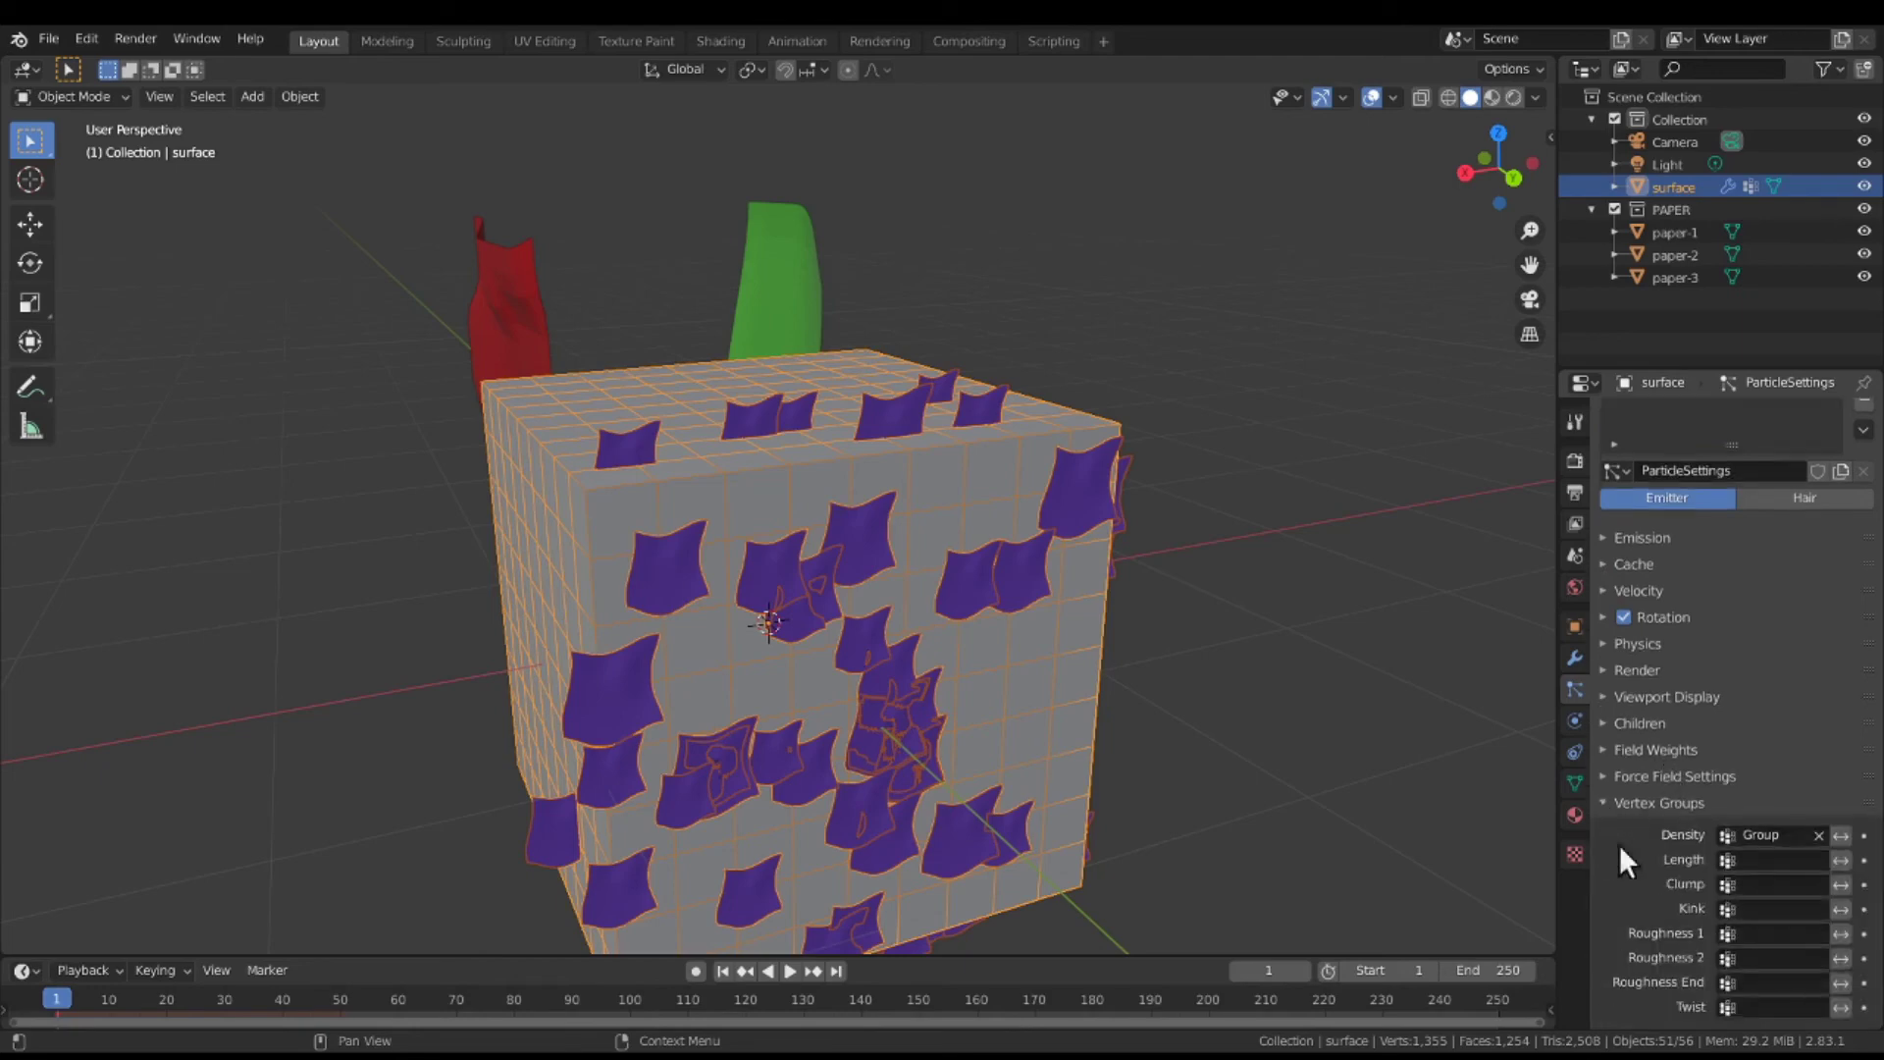
{"action": "left_click", "coordinate": [1764, 839]}
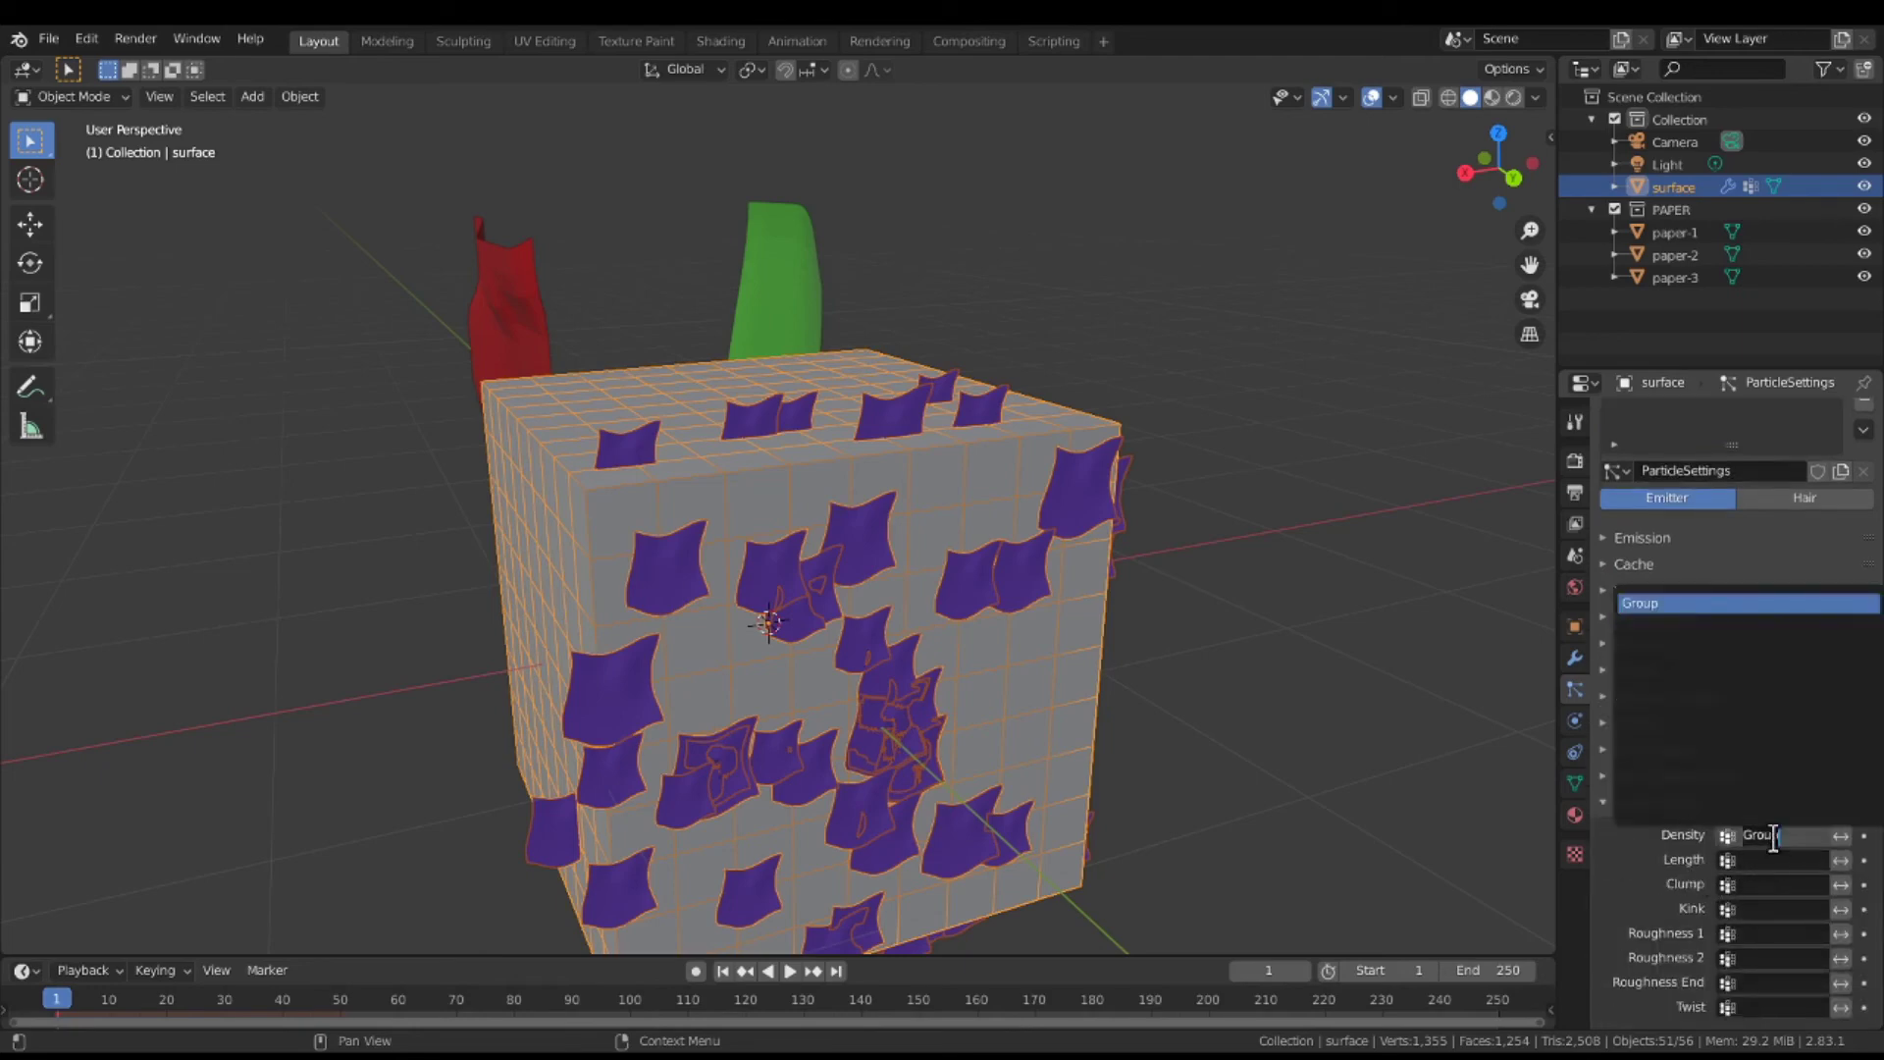
{"action": "left_click", "coordinate": [1703, 603]}
{"action": "left_click", "coordinate": [1423, 602]}
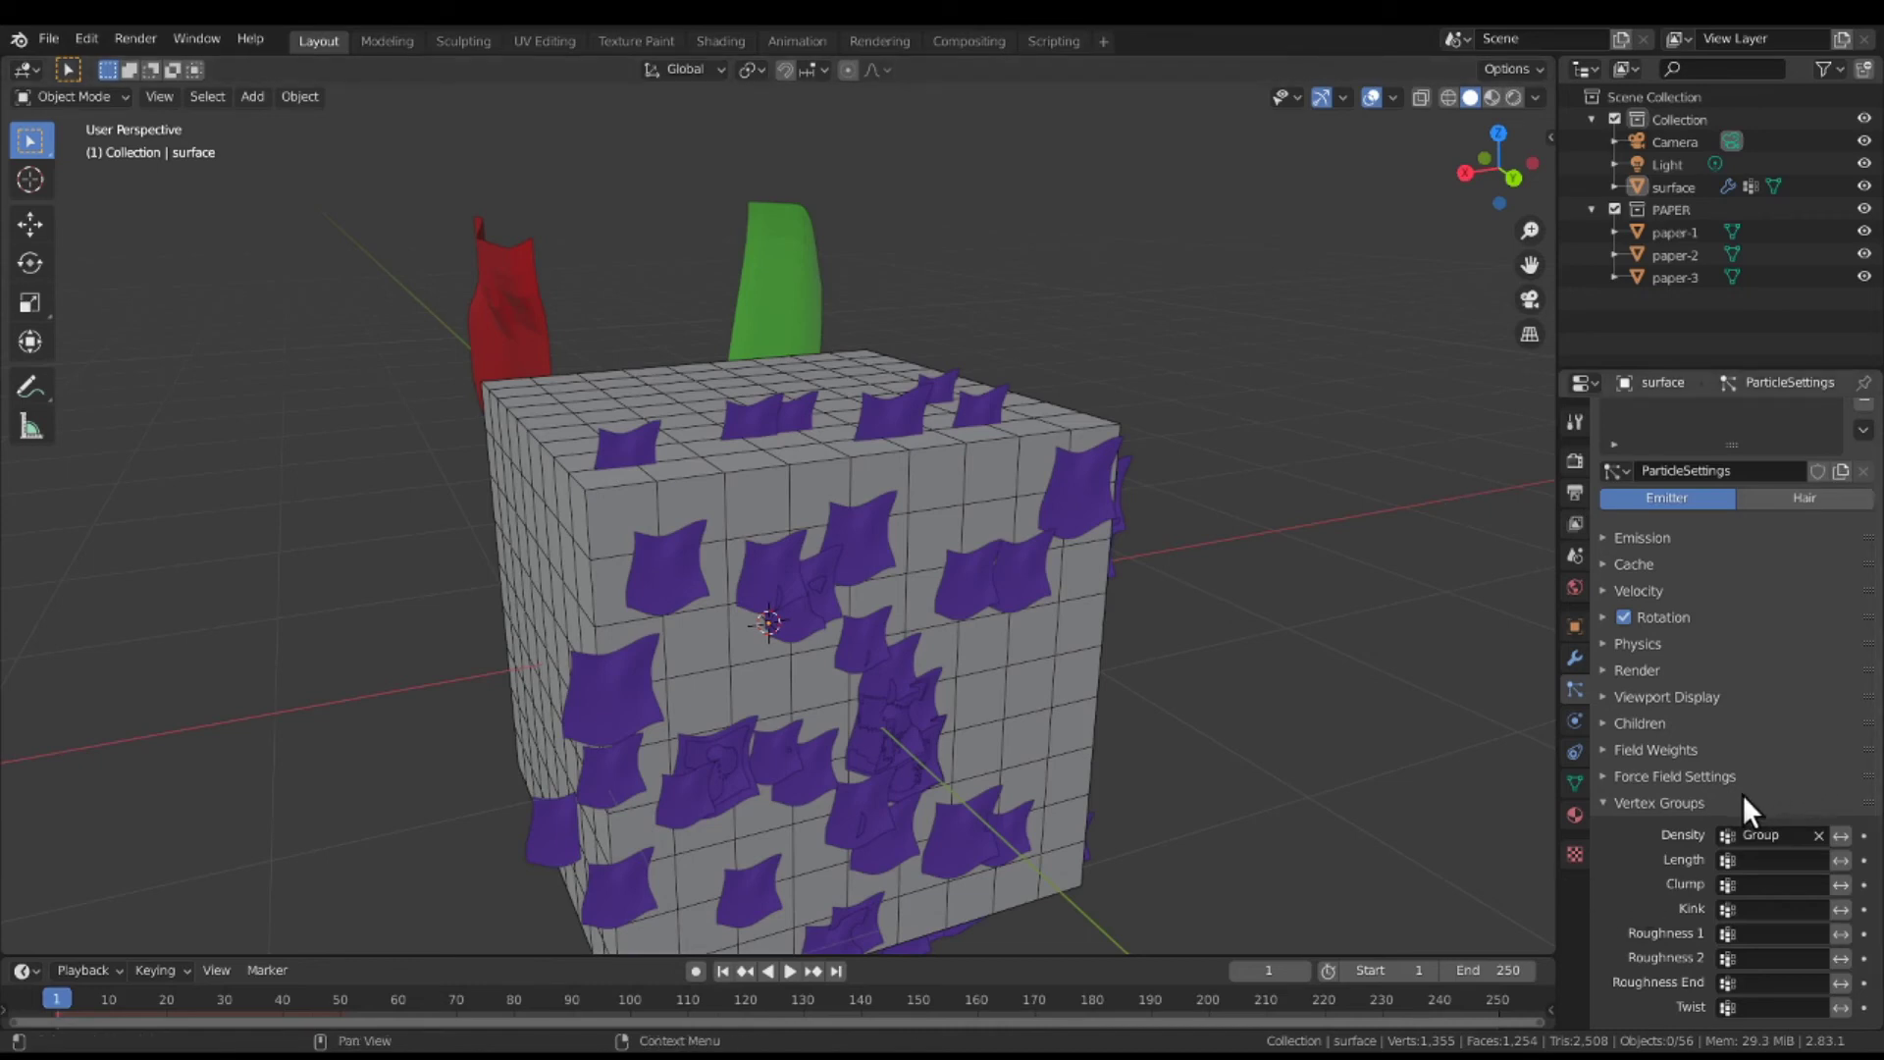
{"action": "left_click", "coordinate": [1612, 800]}
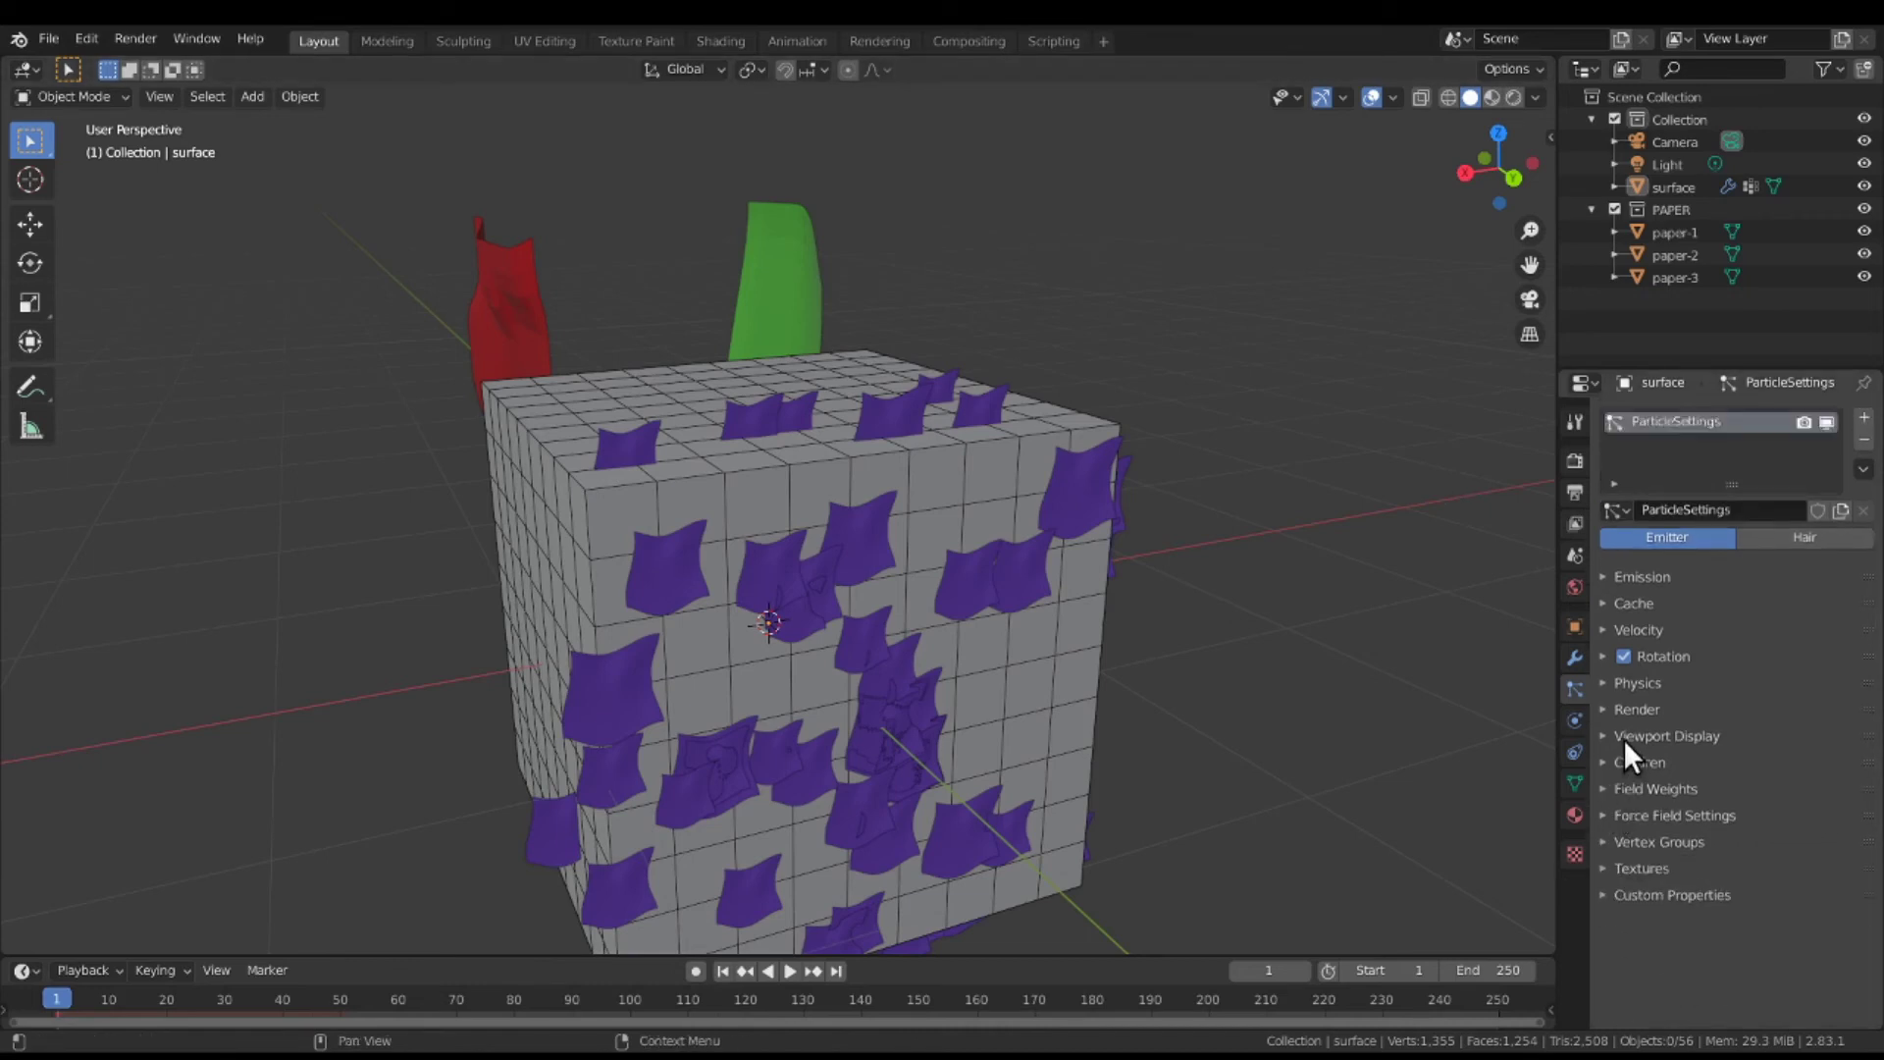
Check the particles' instance object, keeping paper-1, and switch Render As to Collection.
{"action": "left_click", "coordinate": [1605, 710]}
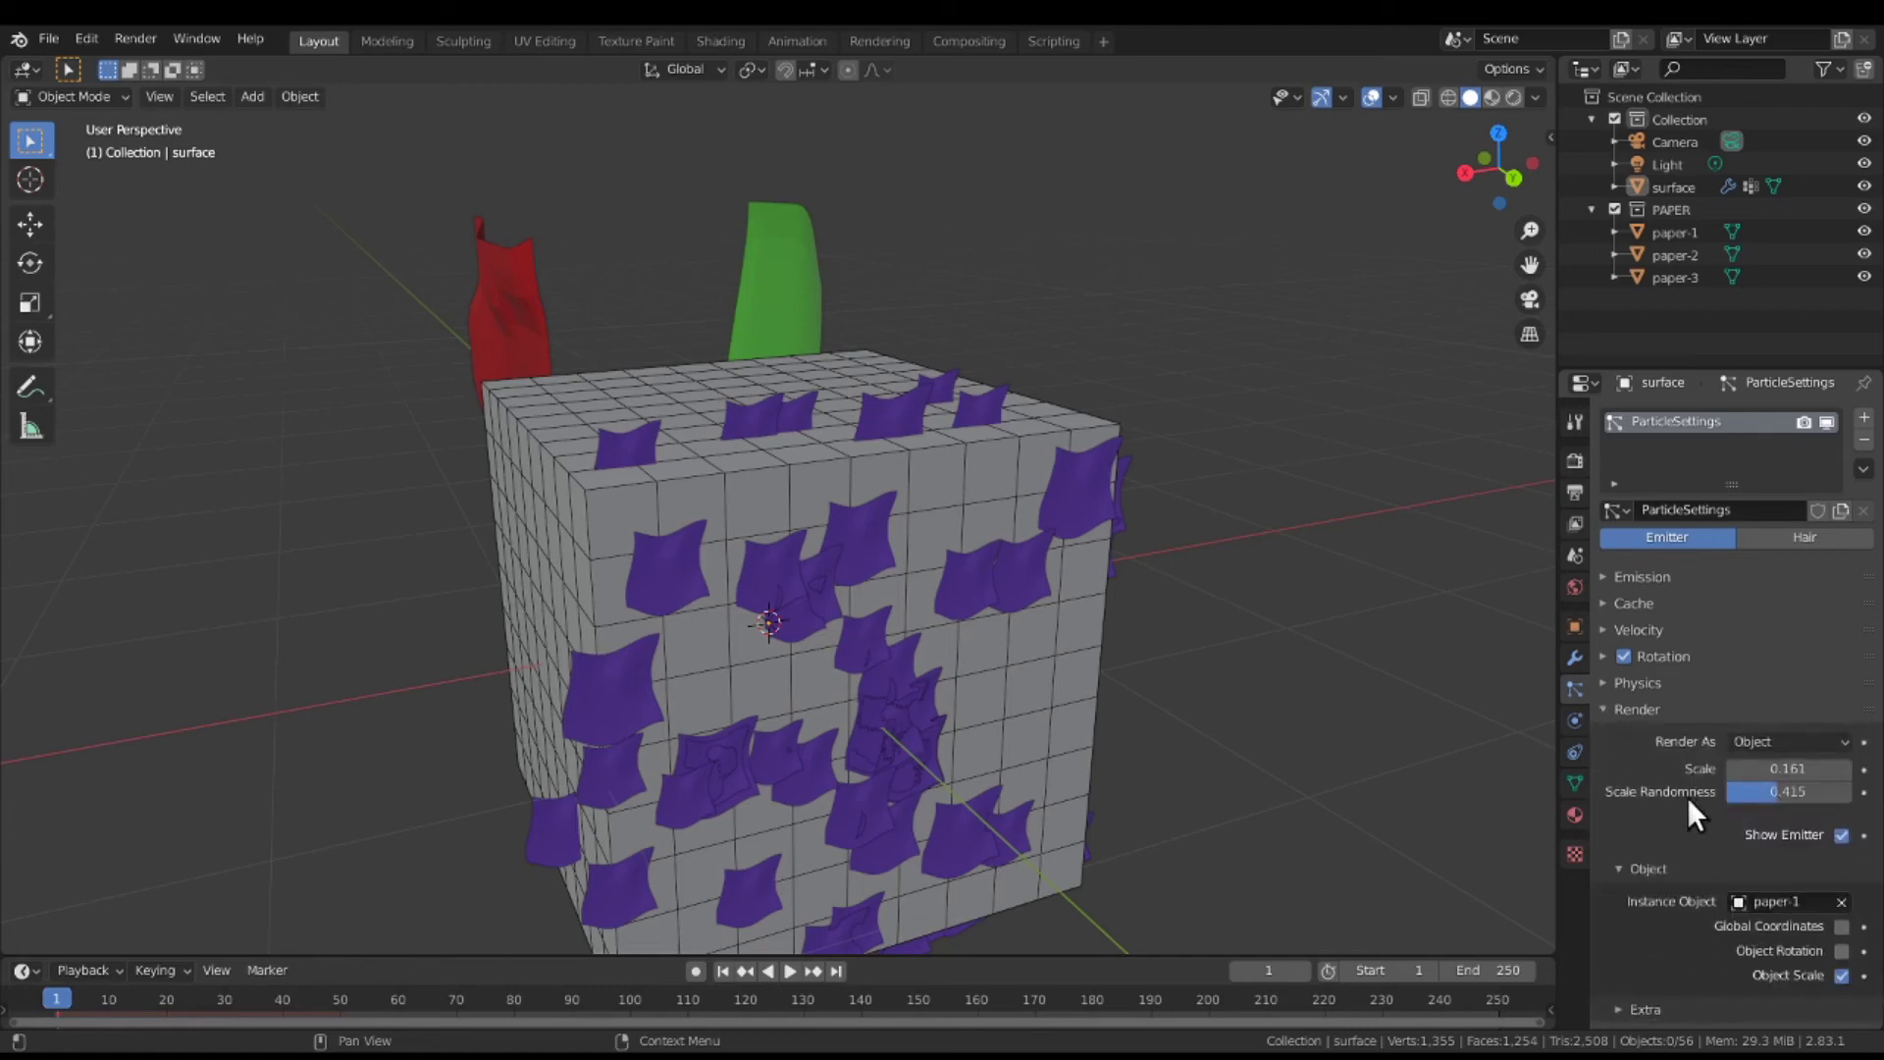
{"action": "scroll", "coordinate": [1694, 799], "scroll_direction": "down", "scroll_amount": 3}
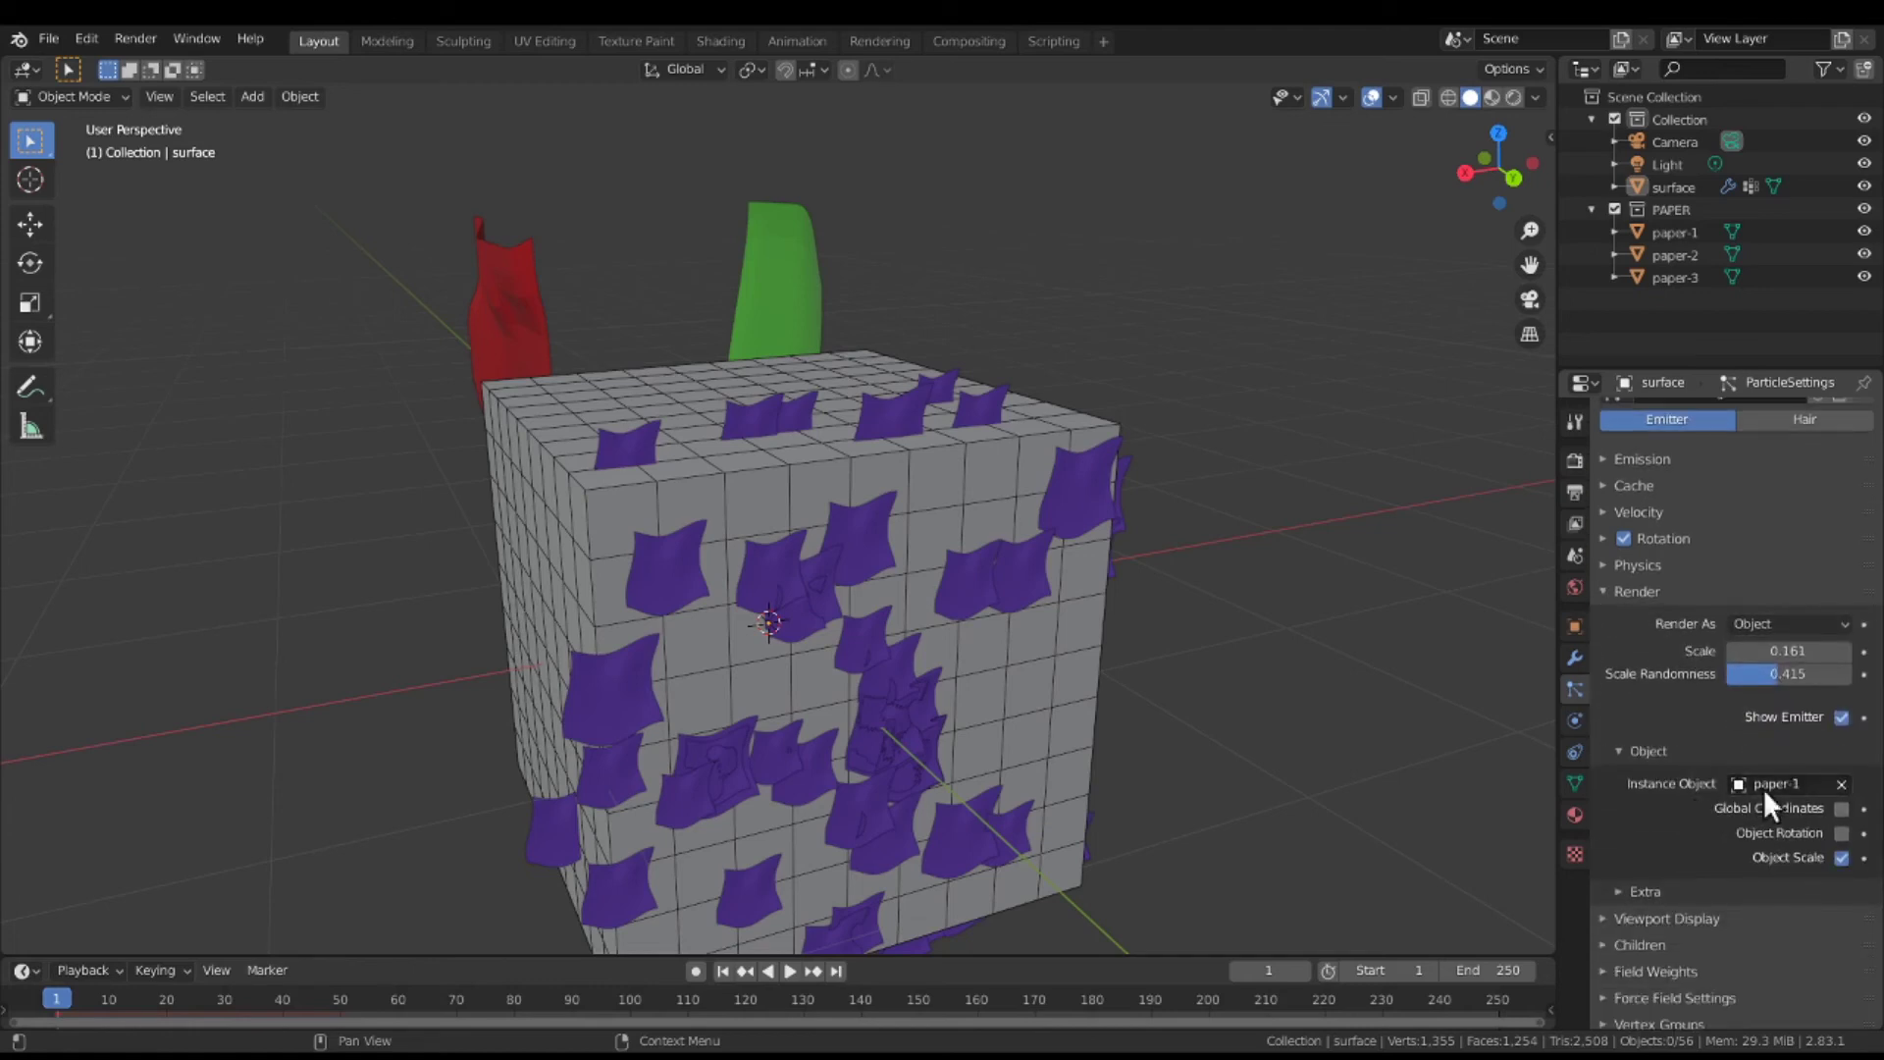
{"action": "left_click", "coordinate": [1795, 783]}
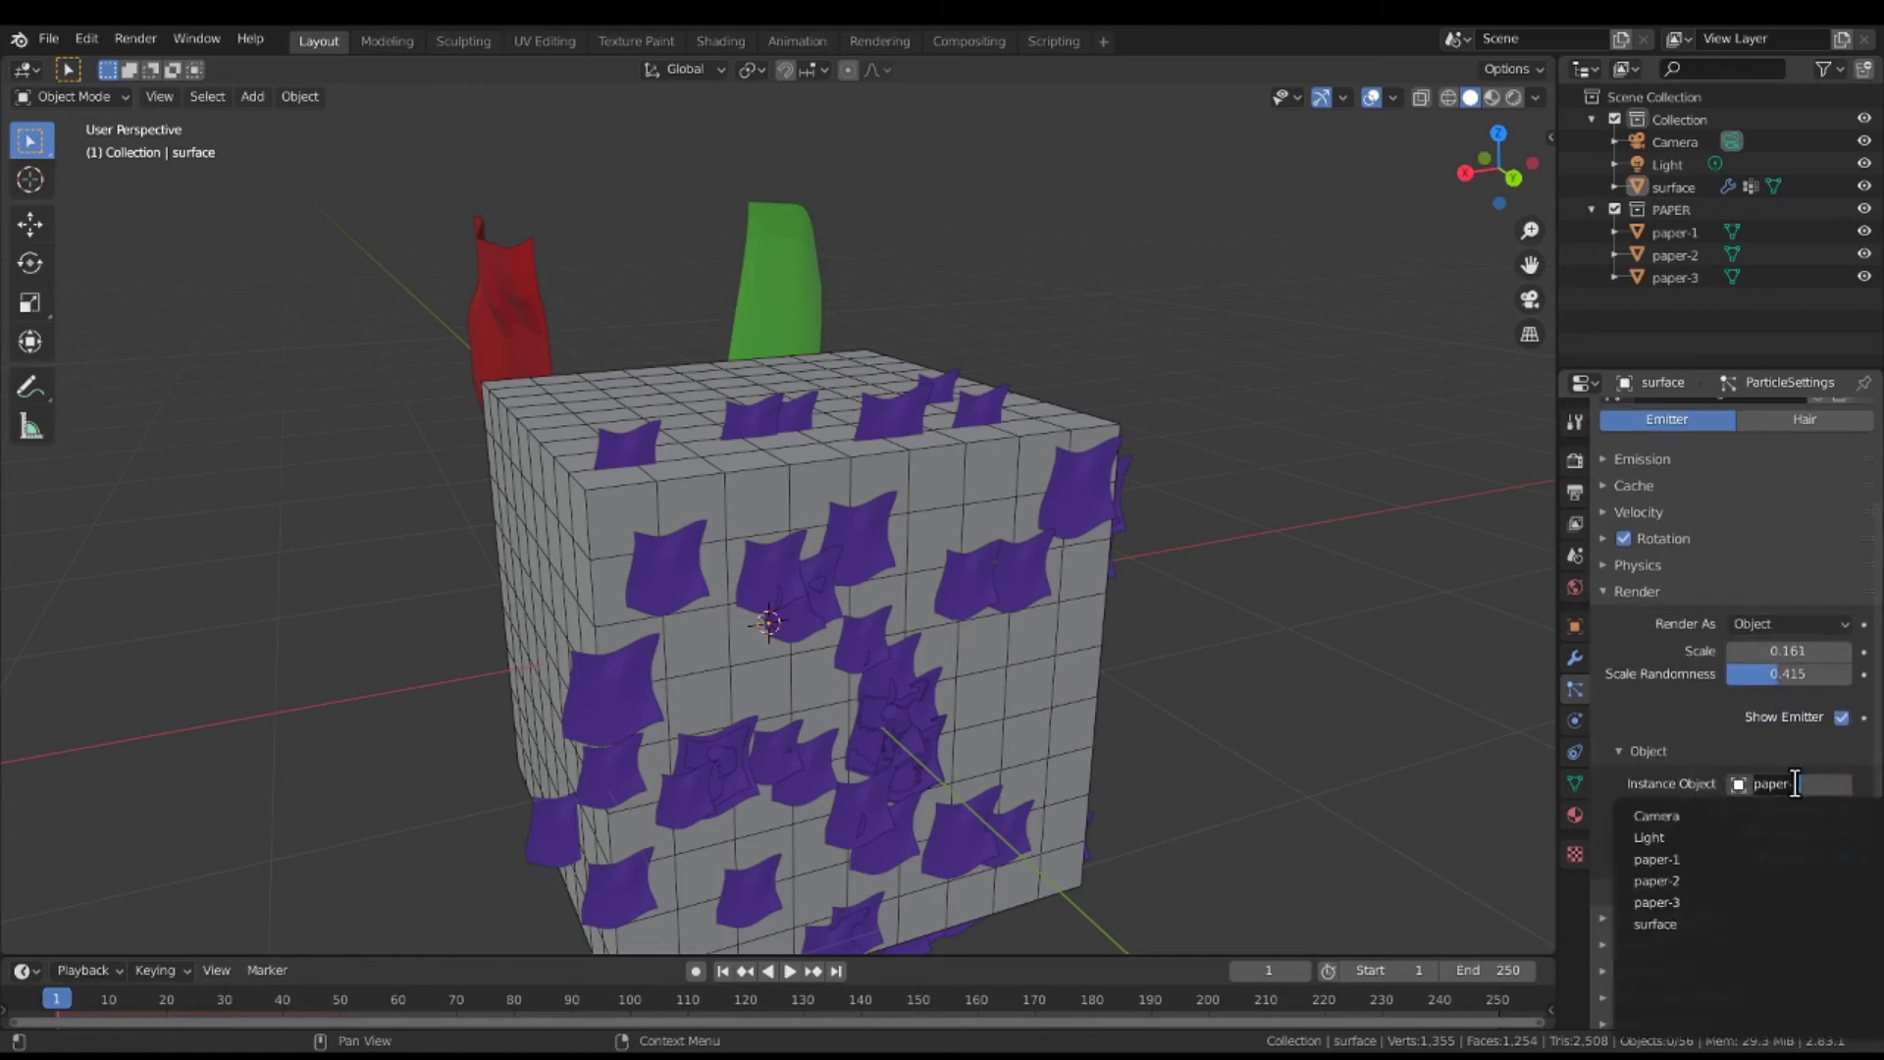
{"action": "type", "text": "paper-1"}
{"action": "key", "text": "Return"}
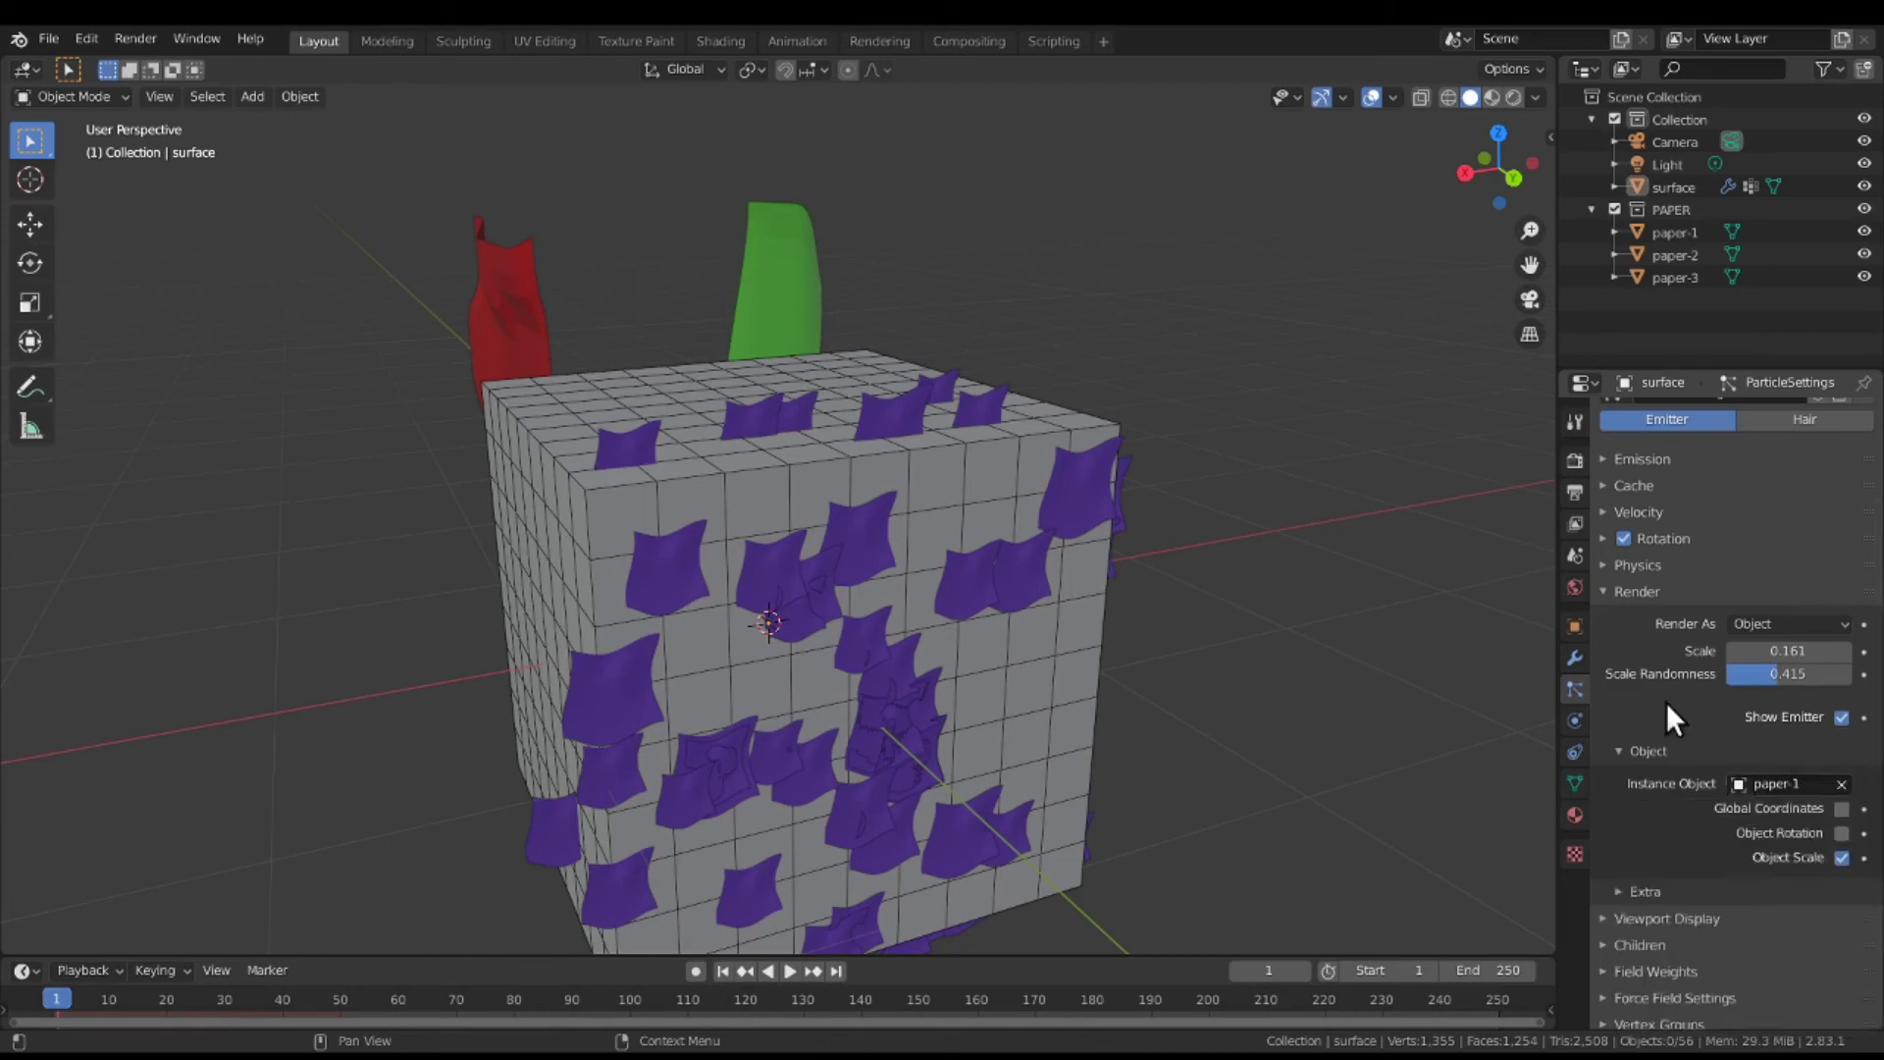
{"action": "left_click", "coordinate": [1749, 622]}
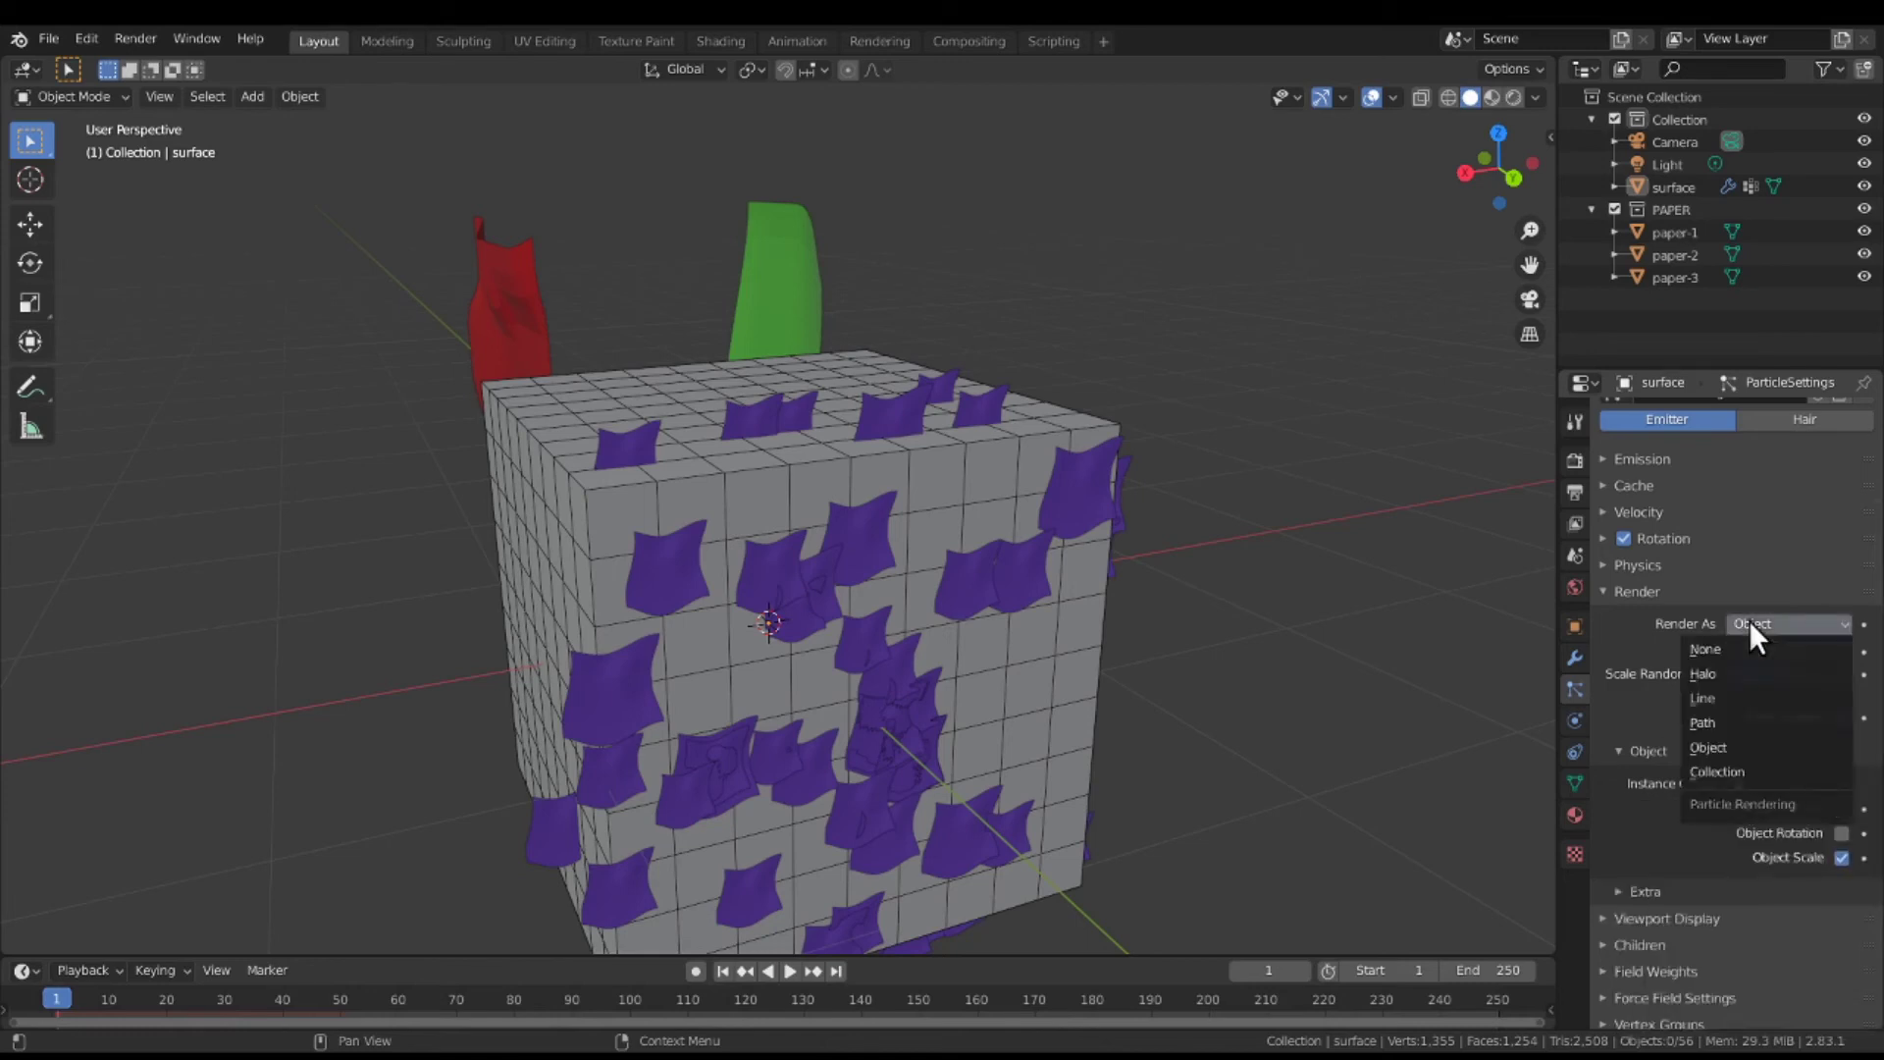
{"action": "left_click", "coordinate": [1764, 771]}
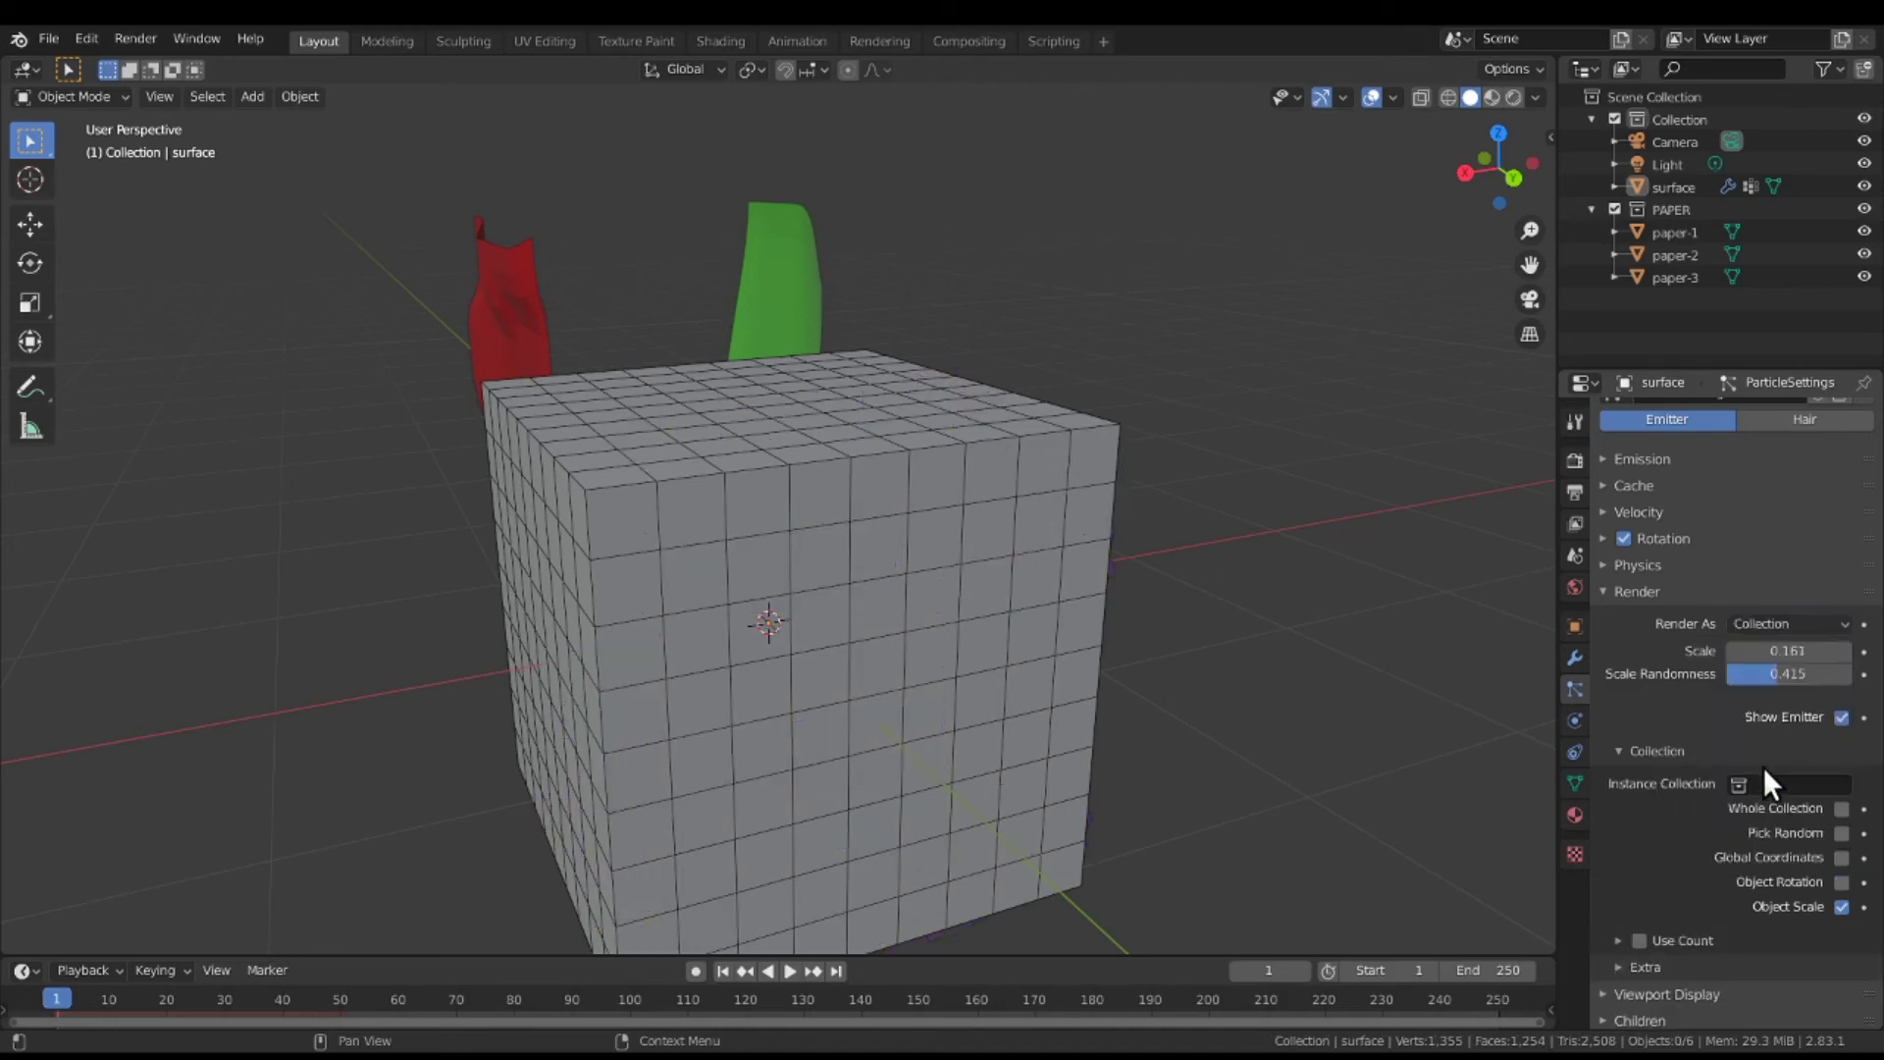
Keep the particles rendered as Collection and assign PAPER as the instance collection.
{"action": "left_click", "coordinate": [1796, 622]}
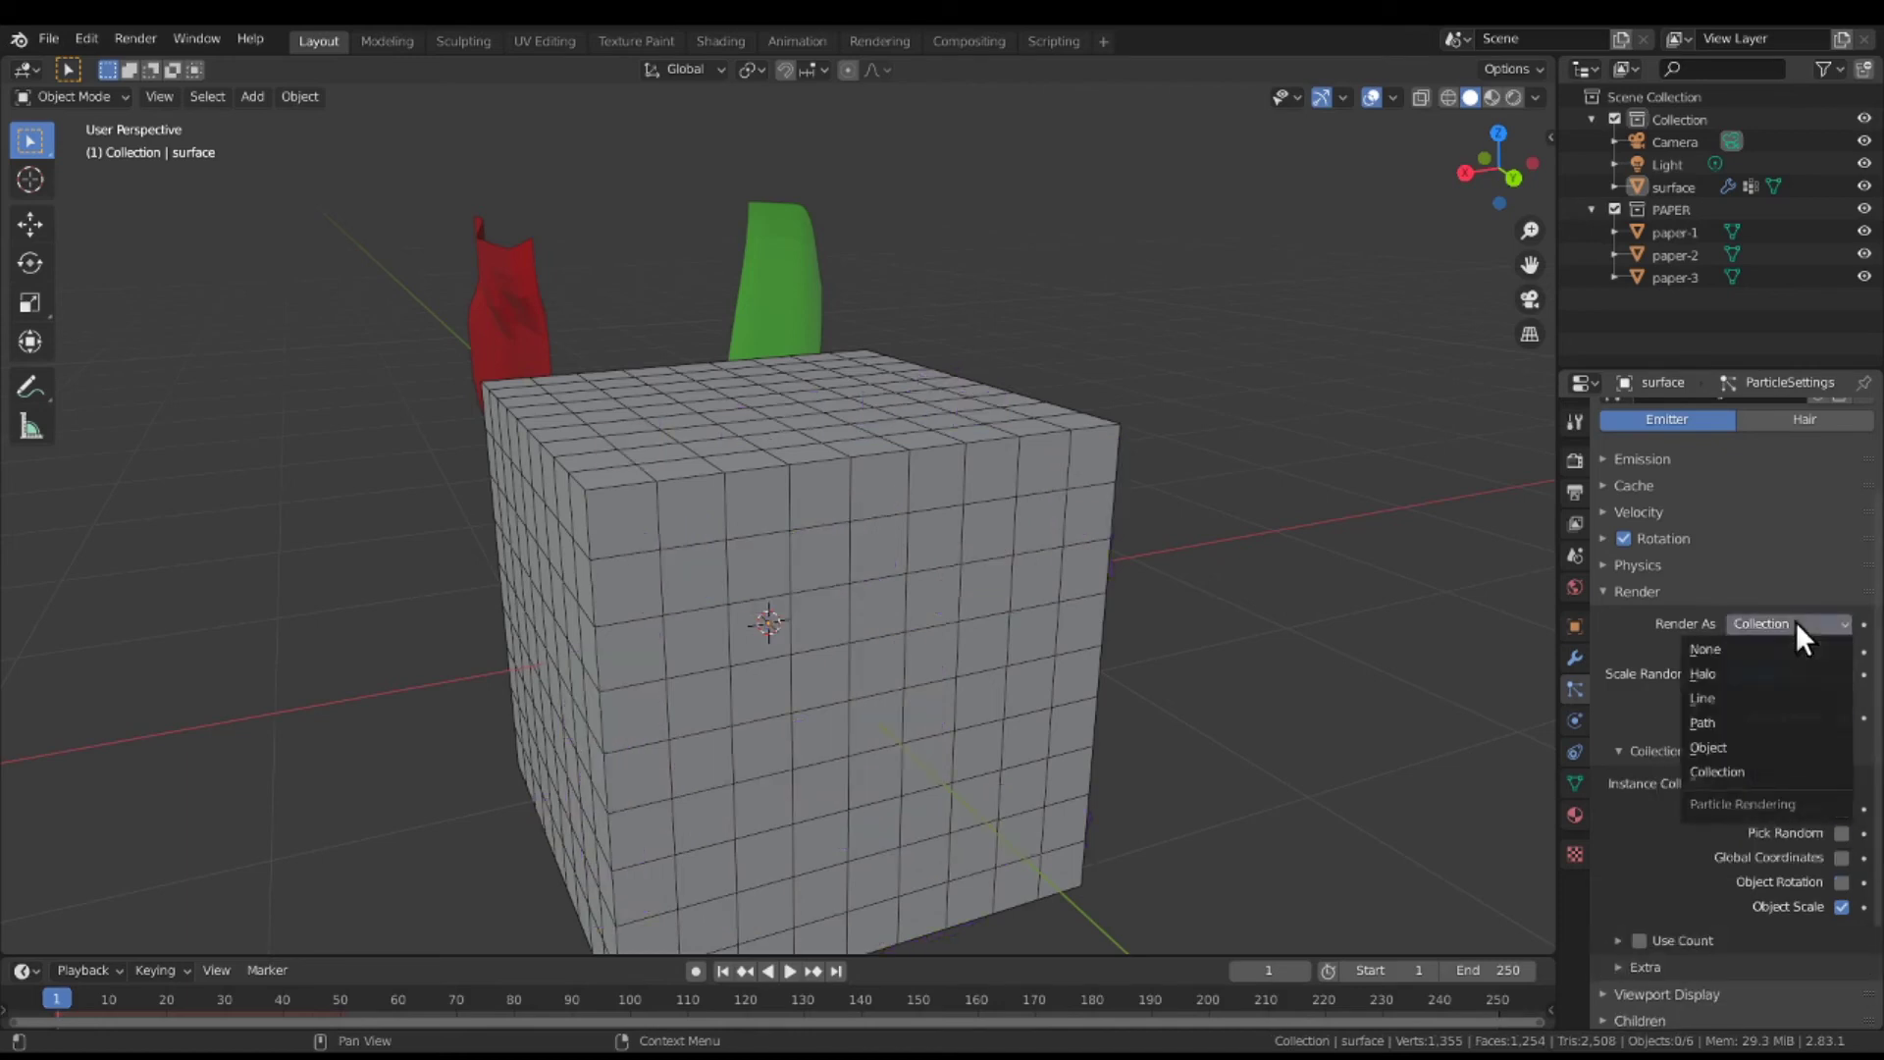
{"action": "left_click", "coordinate": [1776, 771]}
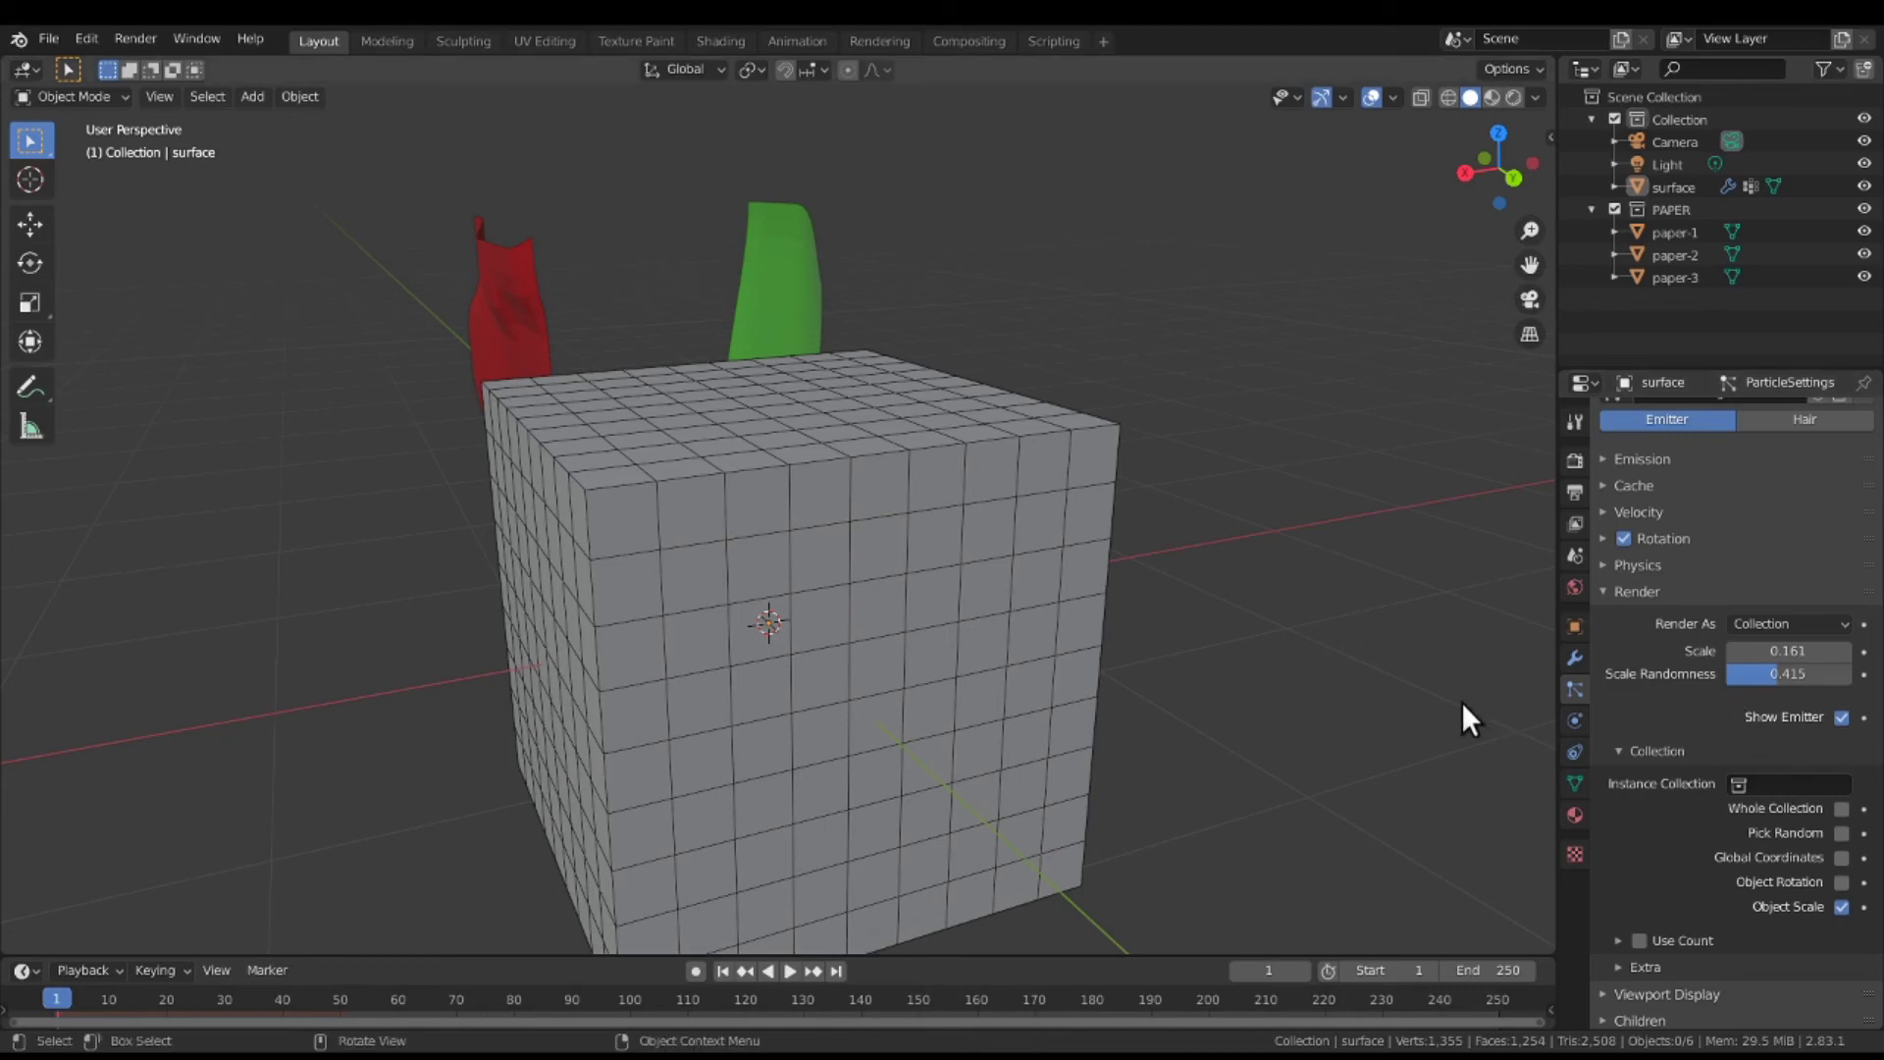
{"action": "mouse_move", "coordinate": [1462, 703]}
{"action": "middle_mouse_down"}
{"action": "mouse_move", "coordinate": [1449, 681]}
{"action": "mouse_move", "coordinate": [1451, 704]}
{"action": "middle_mouse_up"}
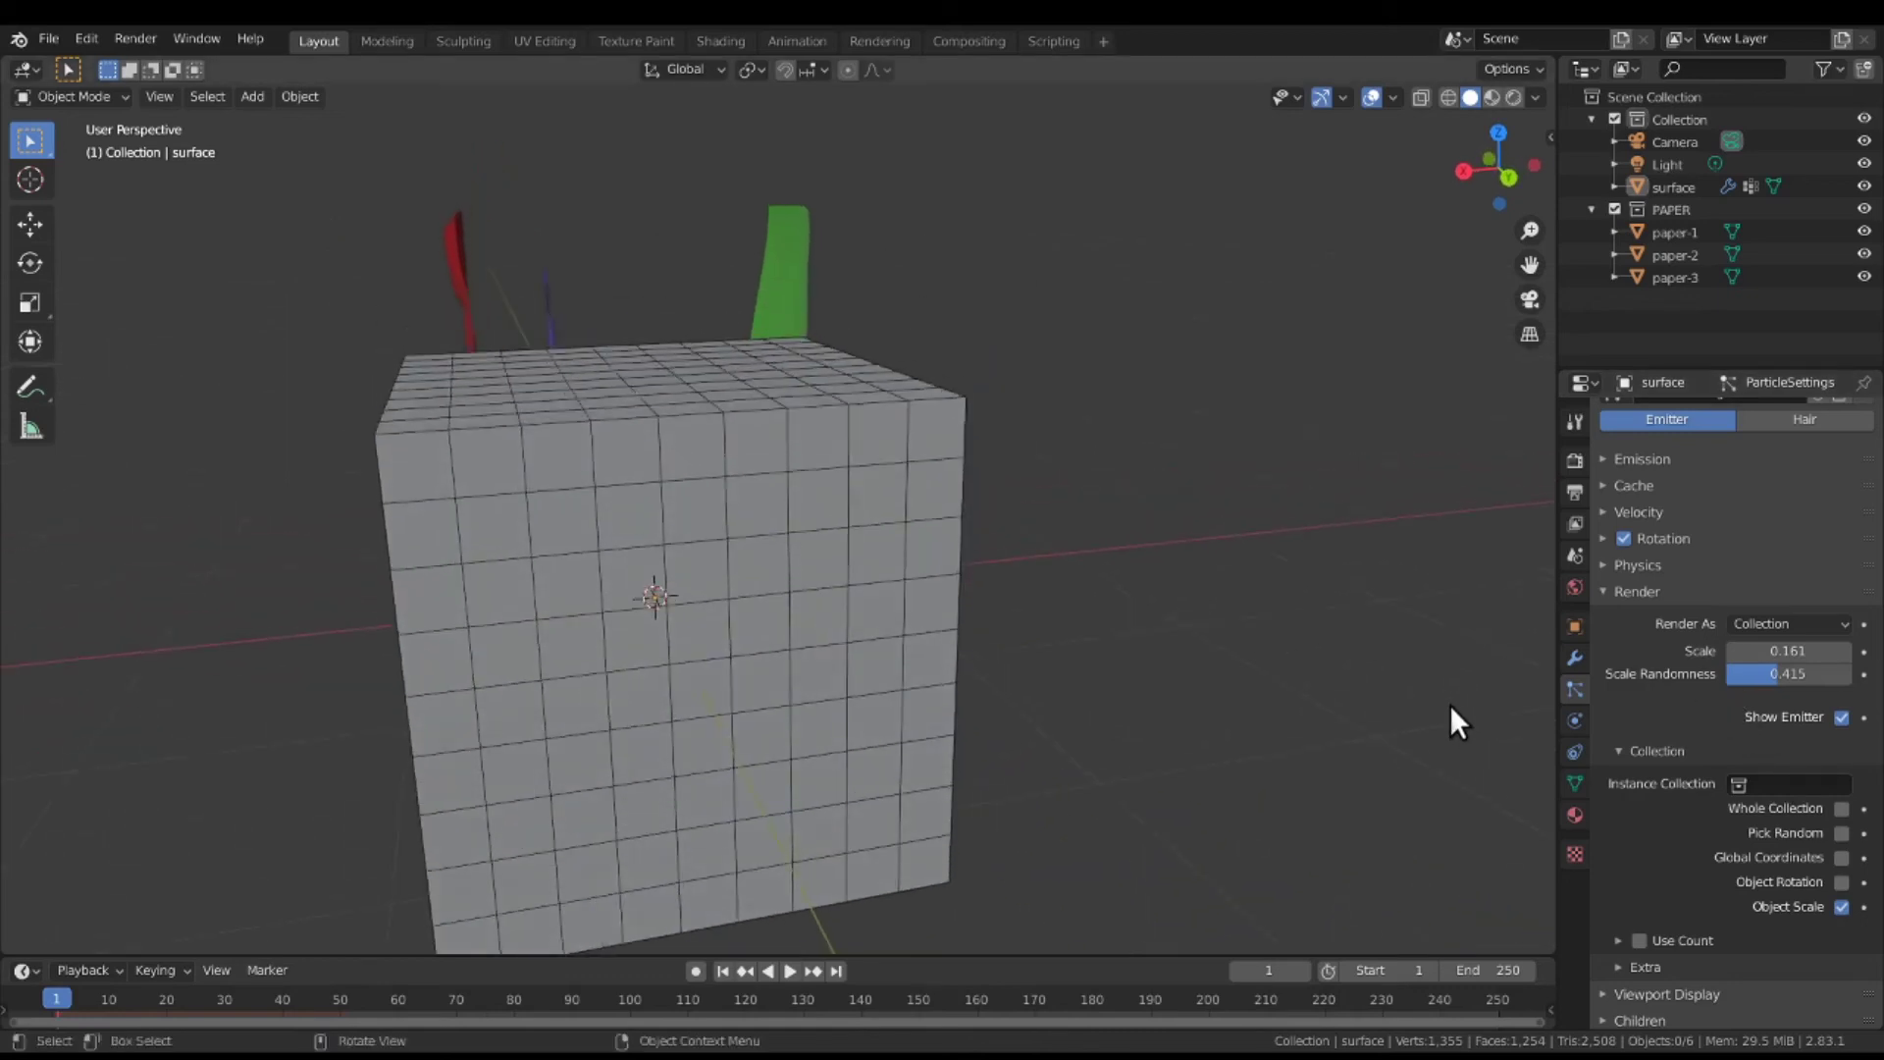
{"action": "left_click", "coordinate": [1762, 625]}
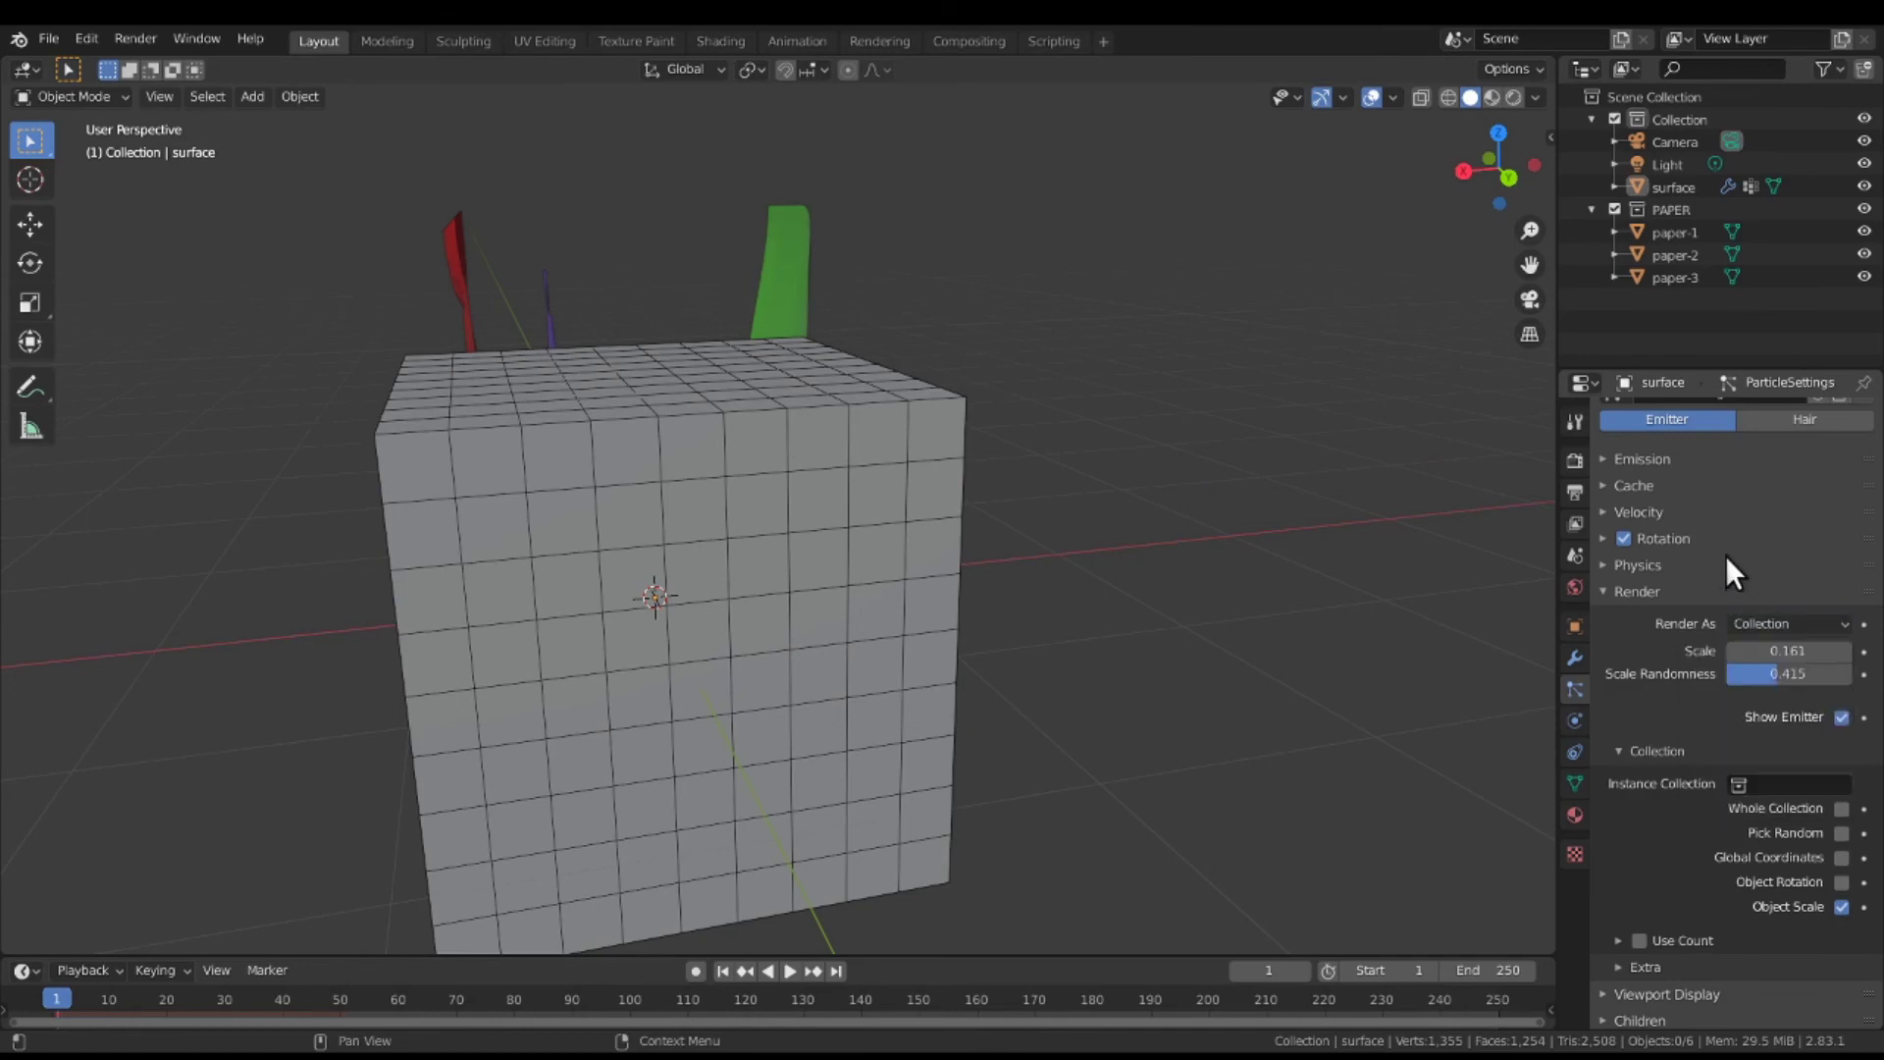
{"action": "left_click", "coordinate": [1699, 209]}
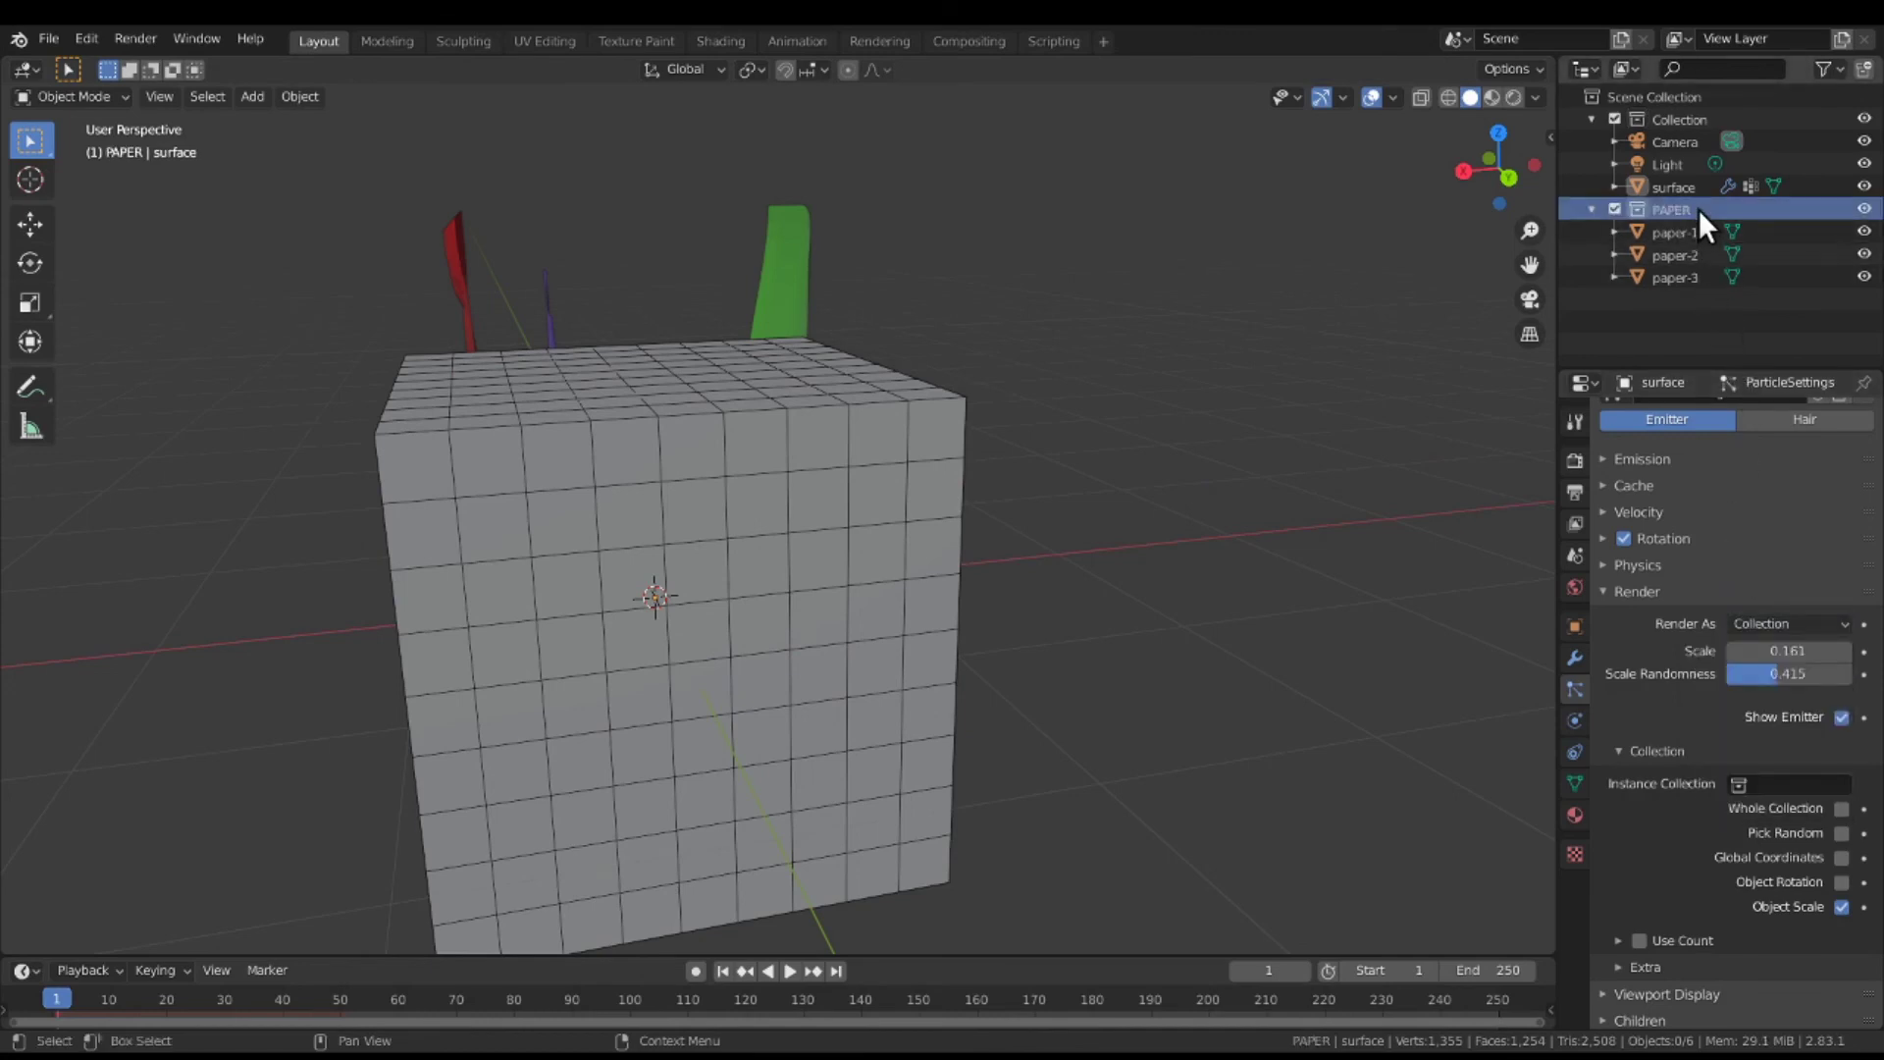
{"action": "left_click", "coordinate": [1804, 616]}
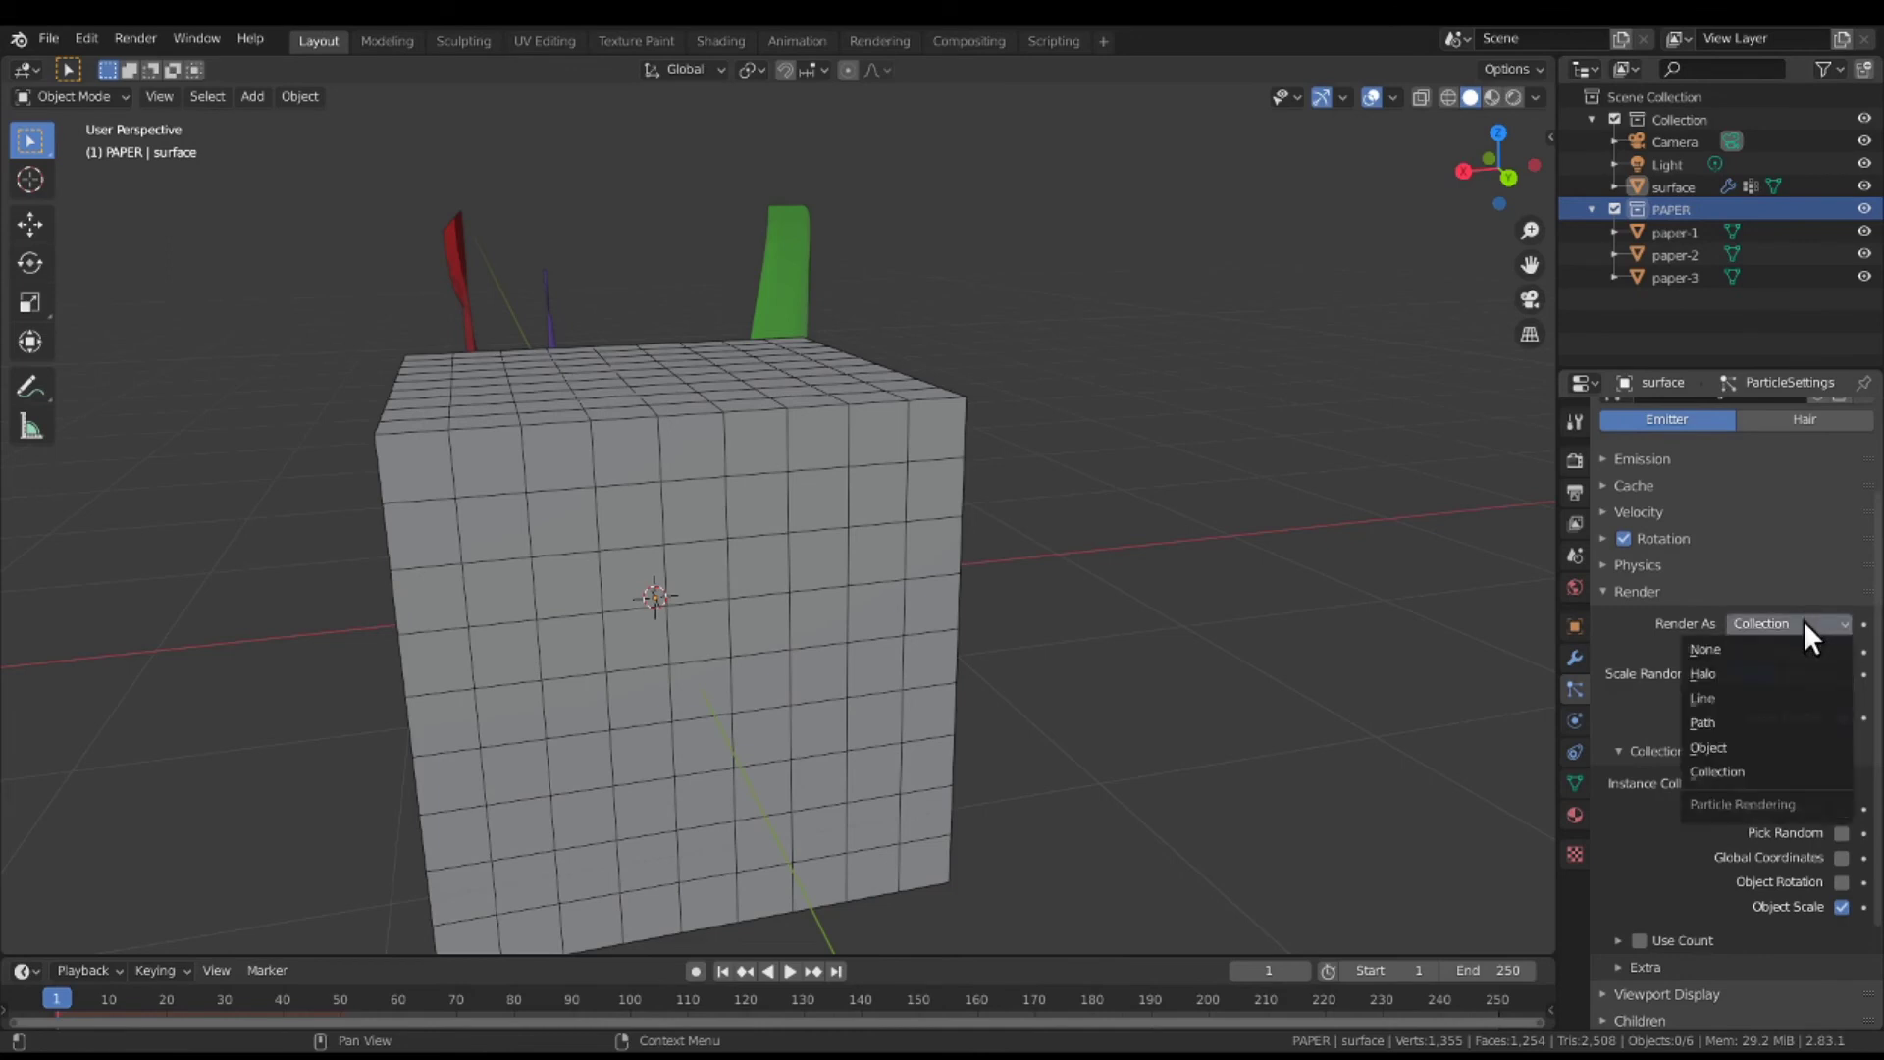
{"action": "left_click", "coordinate": [1797, 772]}
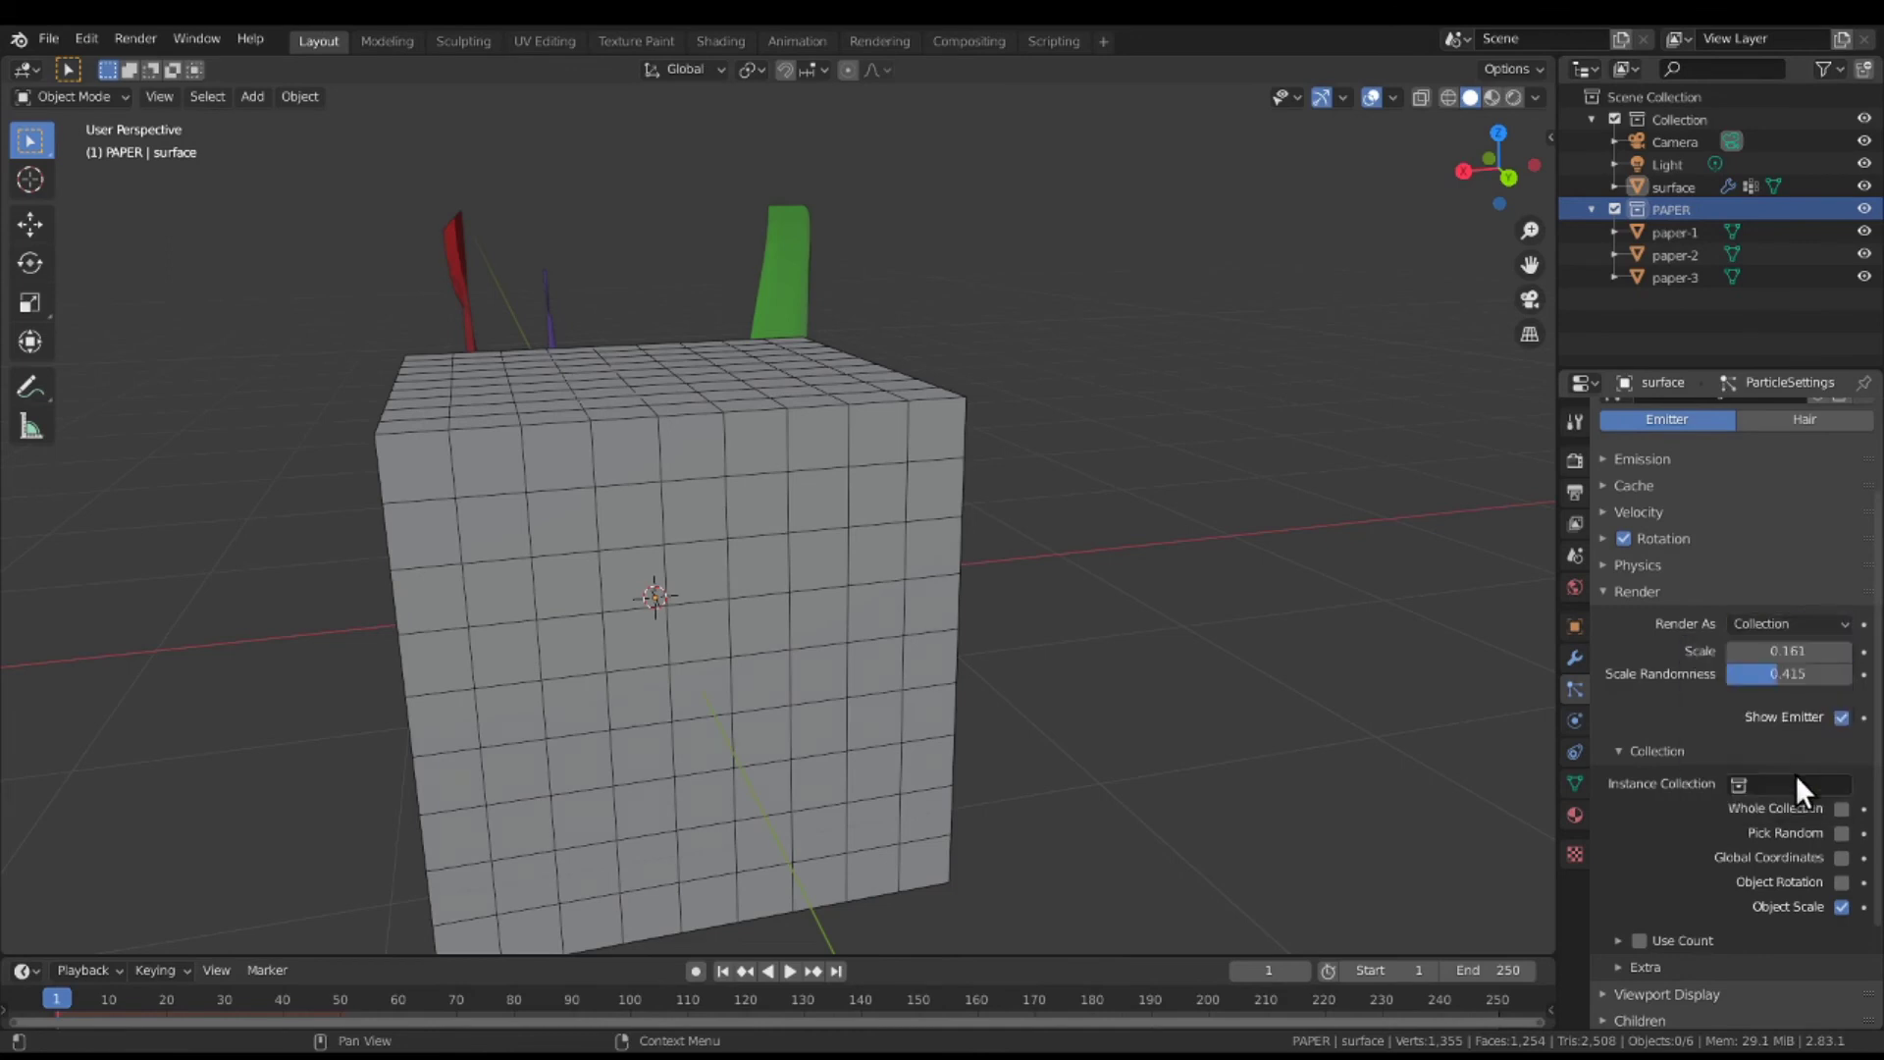
{"action": "left_click", "coordinate": [1806, 785]}
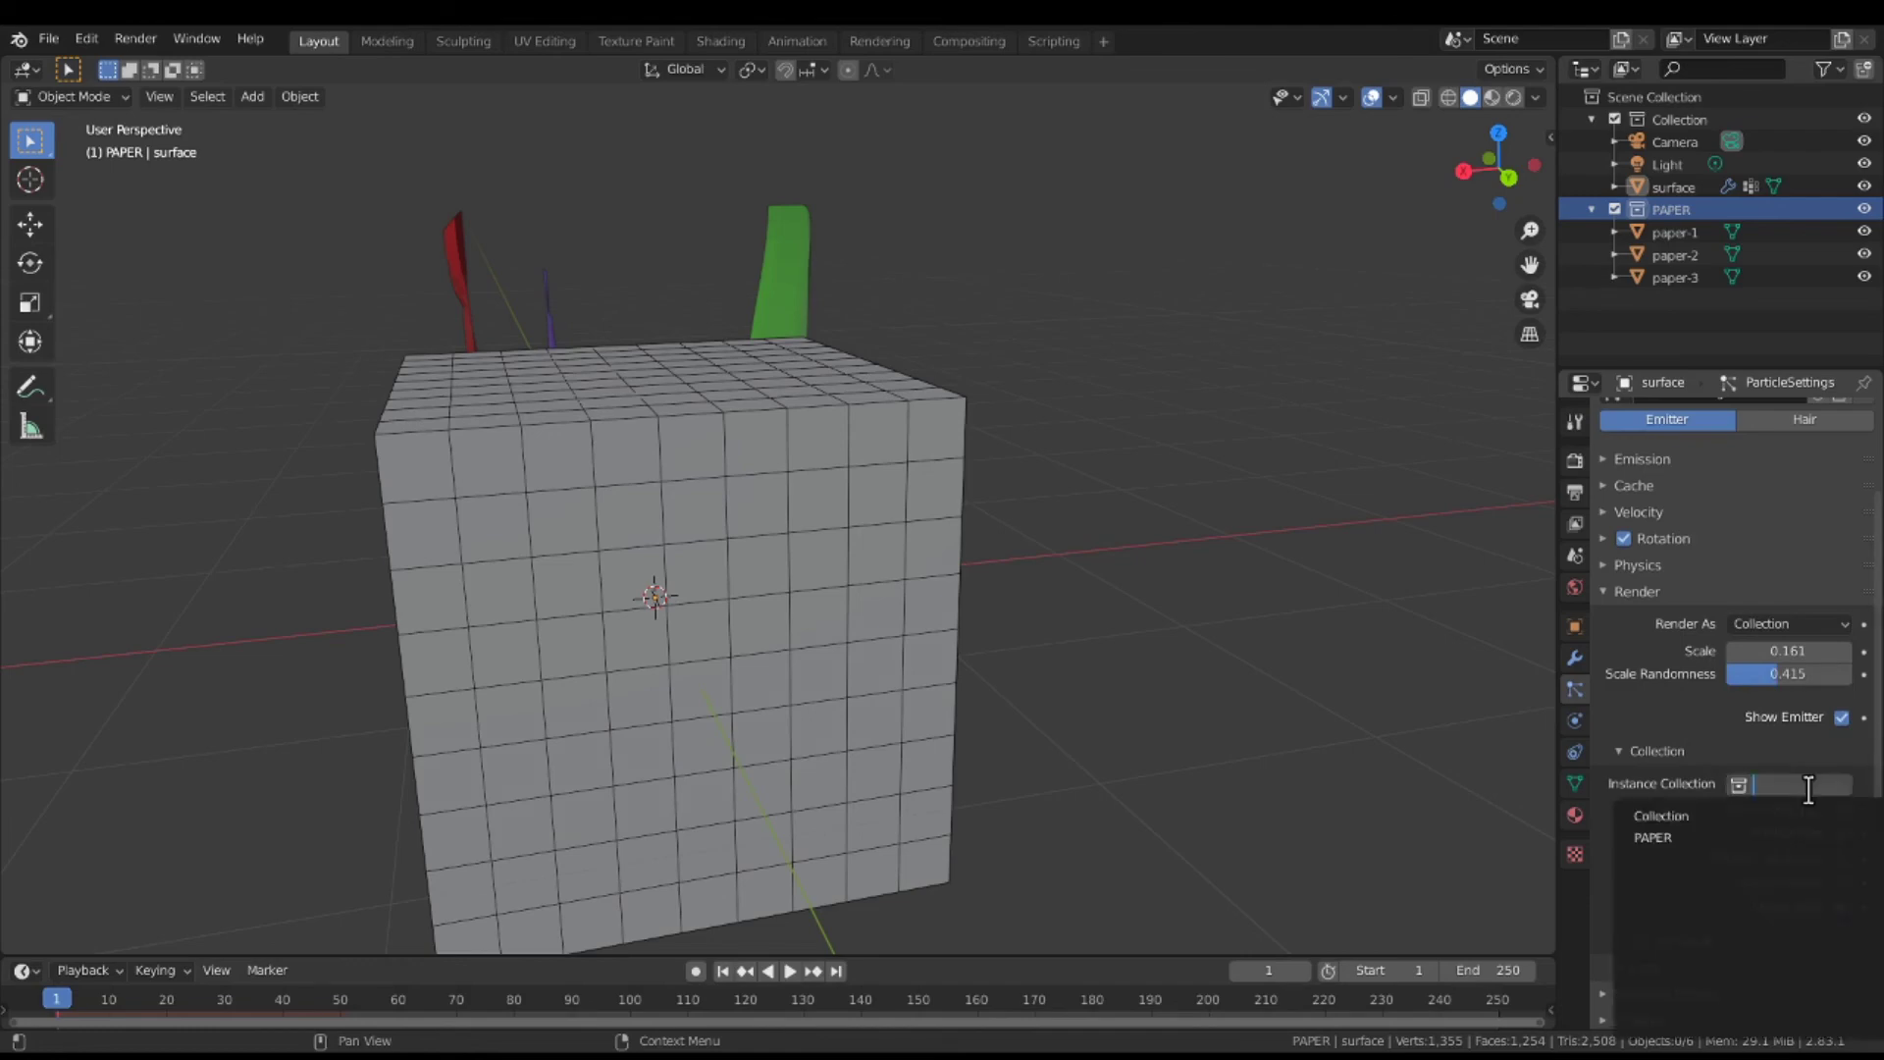
{"action": "left_click", "coordinate": [1755, 839]}
{"action": "middle_click_drag", "start_coordinate": [1115, 781], "coordinate": [1138, 734]}
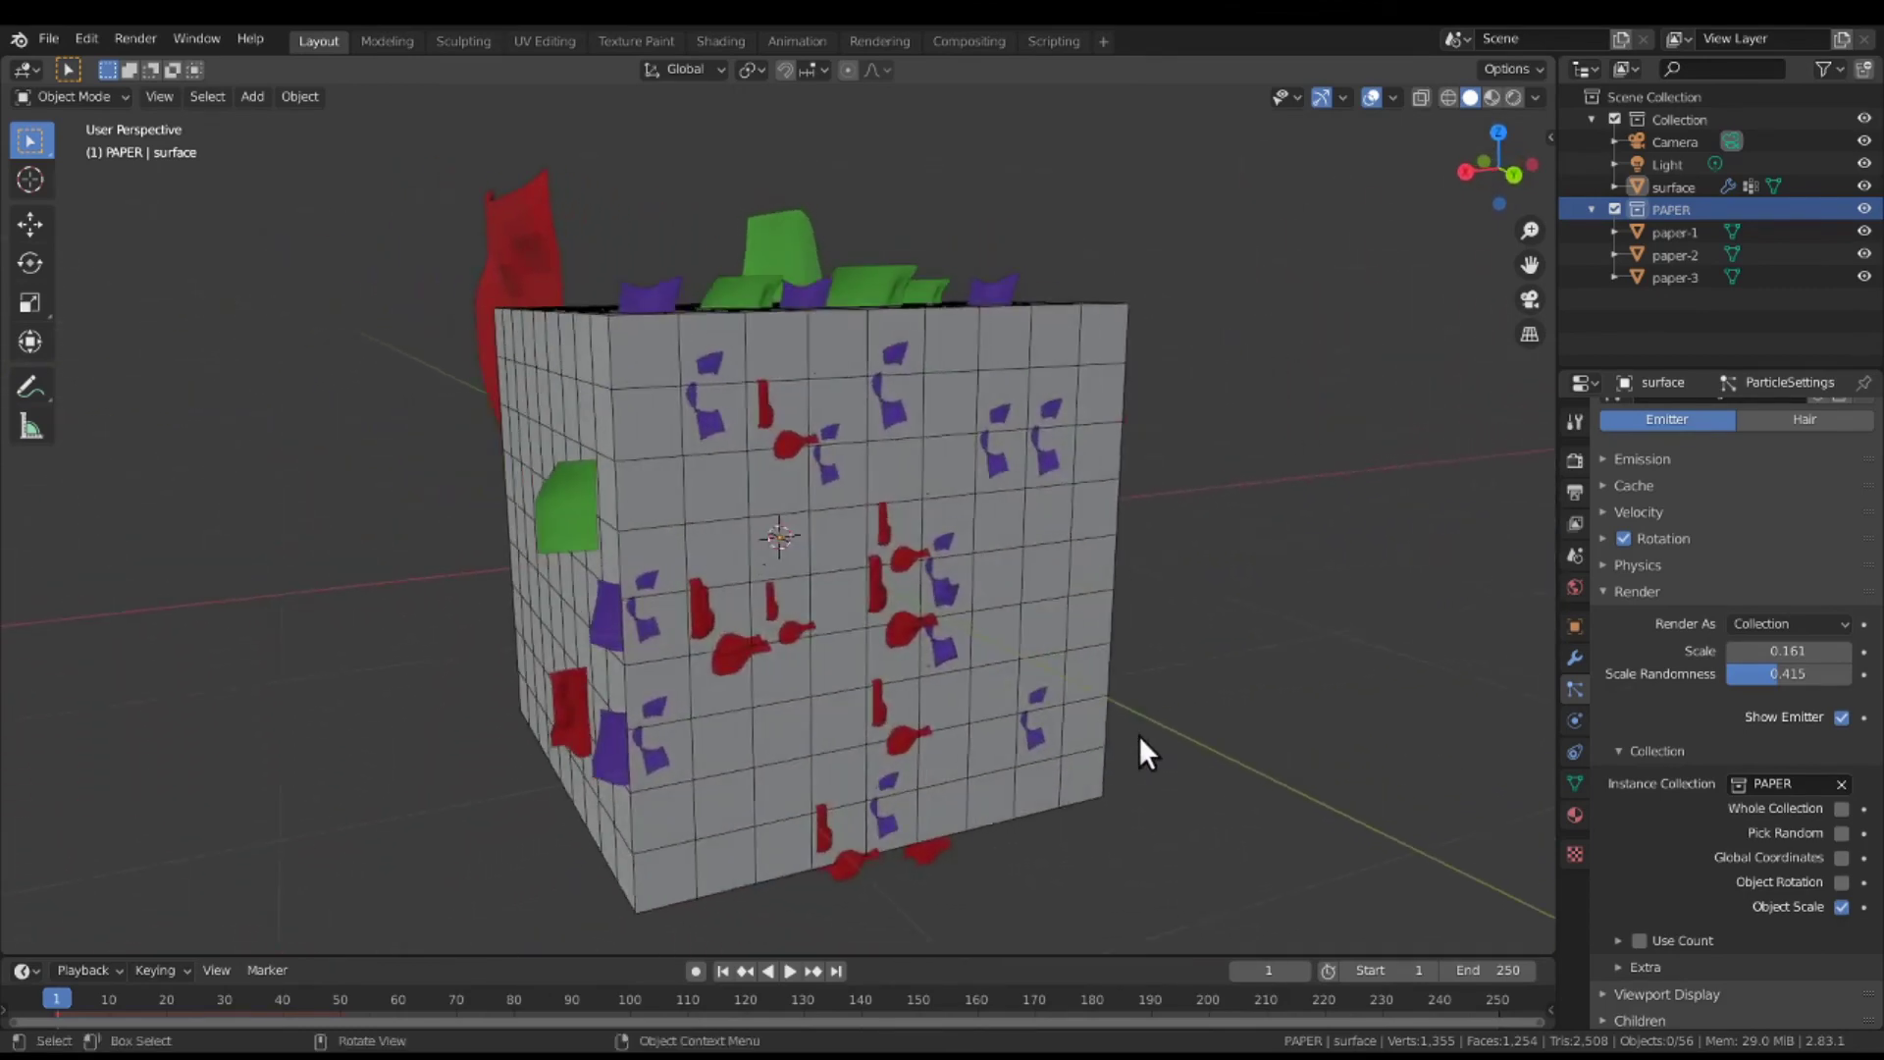
Go through the particles' viewport display settings and keep the display amount at 100%.
{"action": "left_click", "coordinate": [1646, 591]}
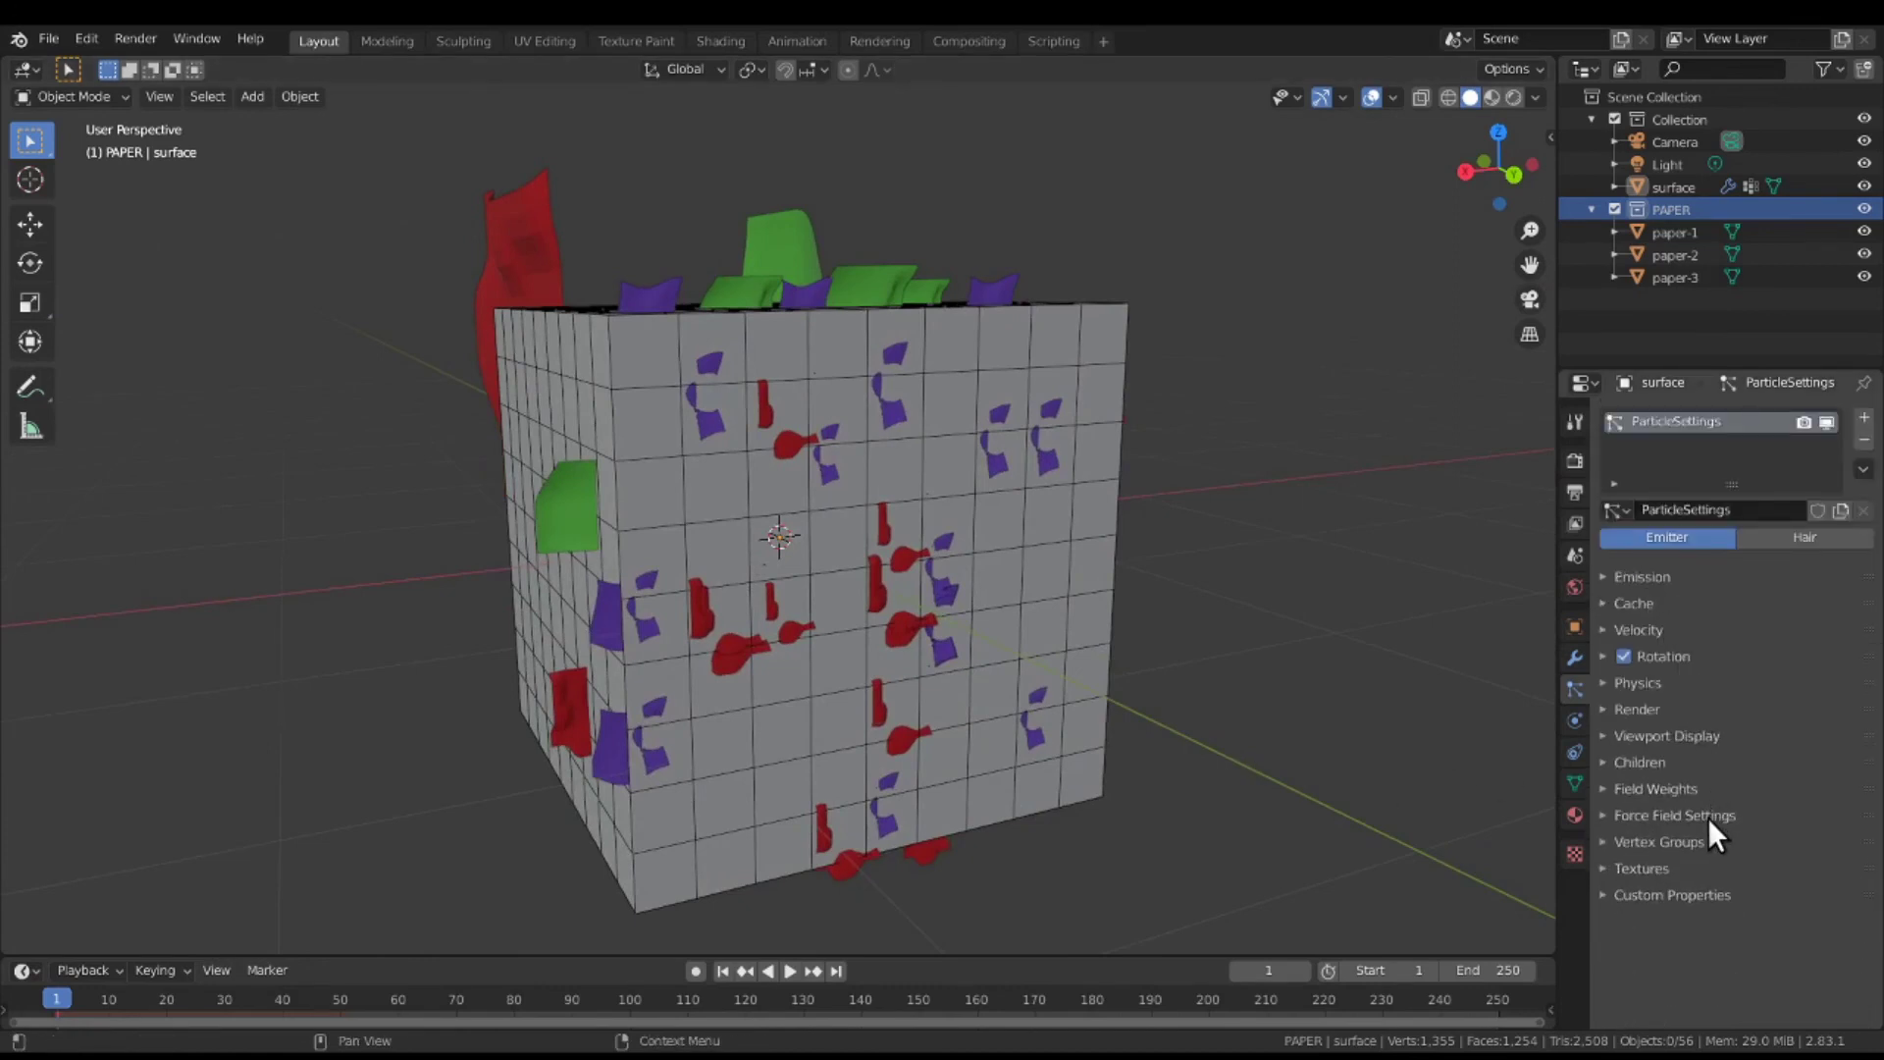
{"action": "left_click", "coordinate": [1647, 738]}
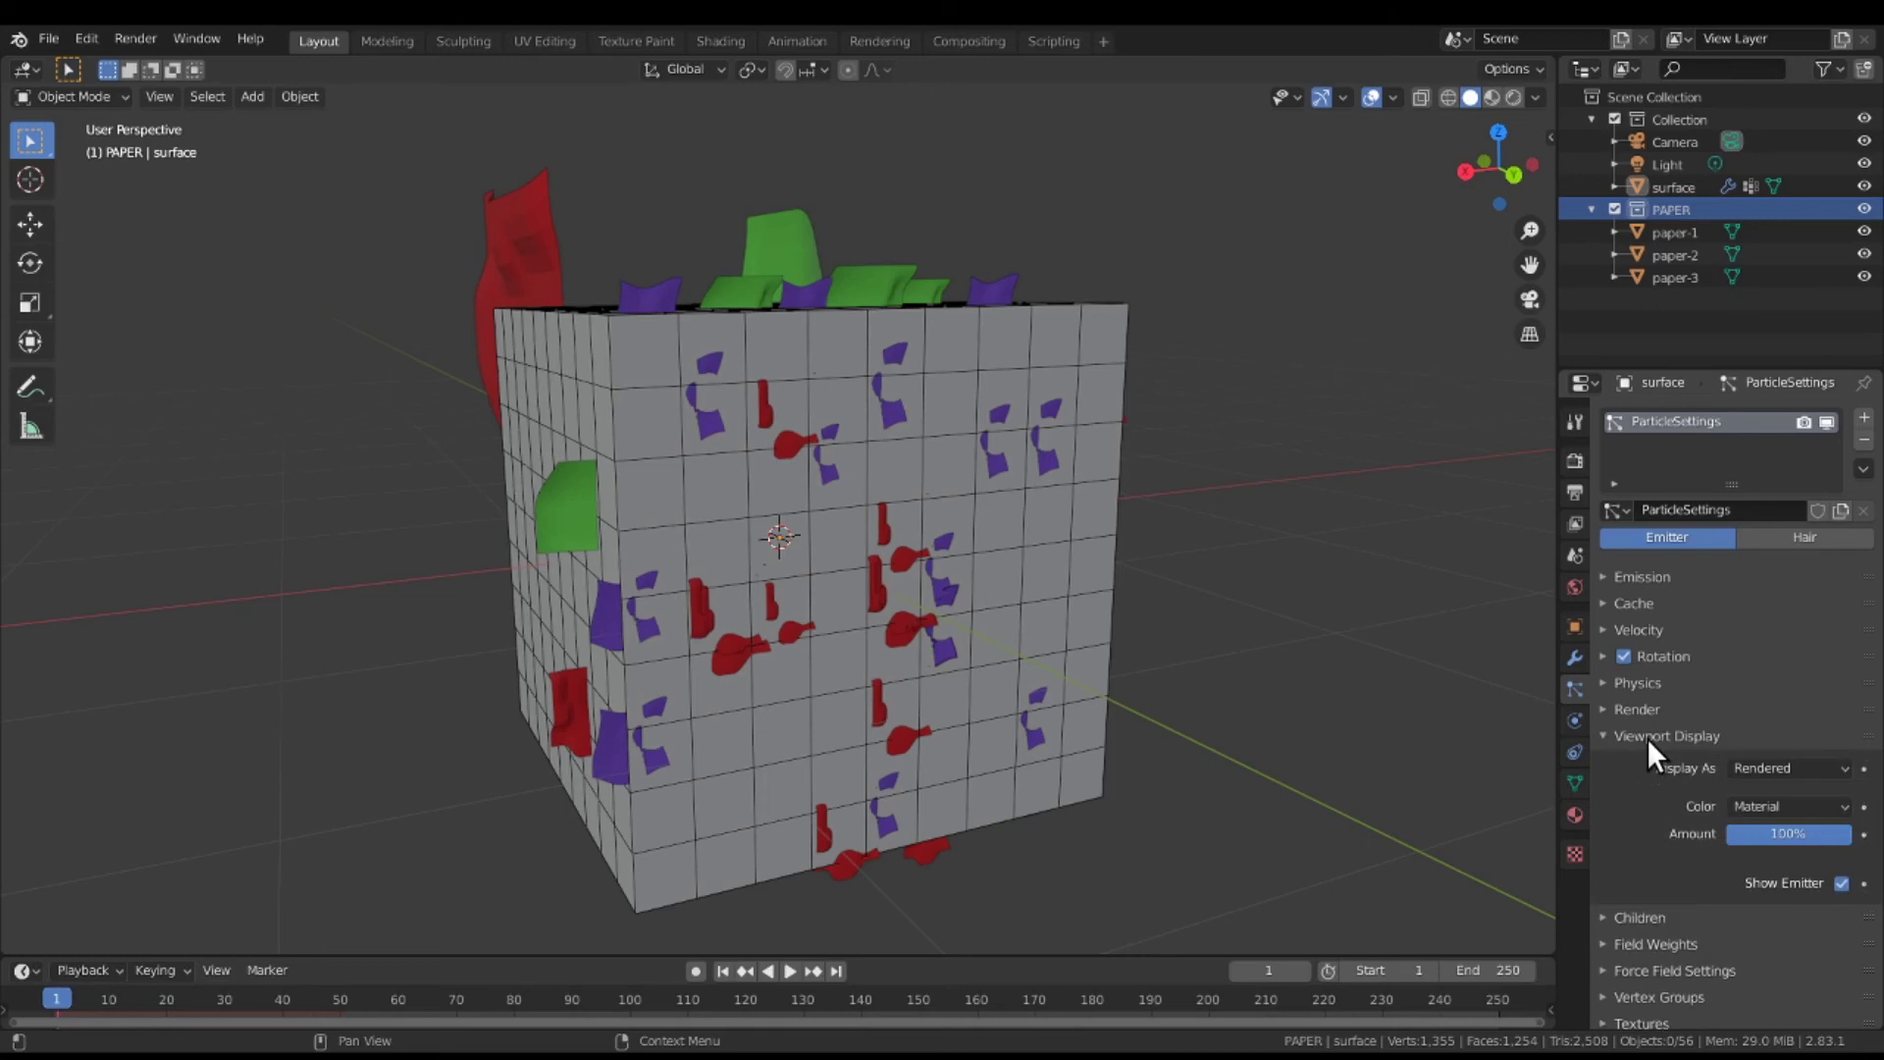
{"action": "mouse_move", "coordinate": [1822, 838]}
{"action": "left_mouse_down"}
{"action": "mouse_move", "coordinate": [1696, 837]}
{"action": "mouse_move", "coordinate": [1852, 833]}
{"action": "left_mouse_up"}
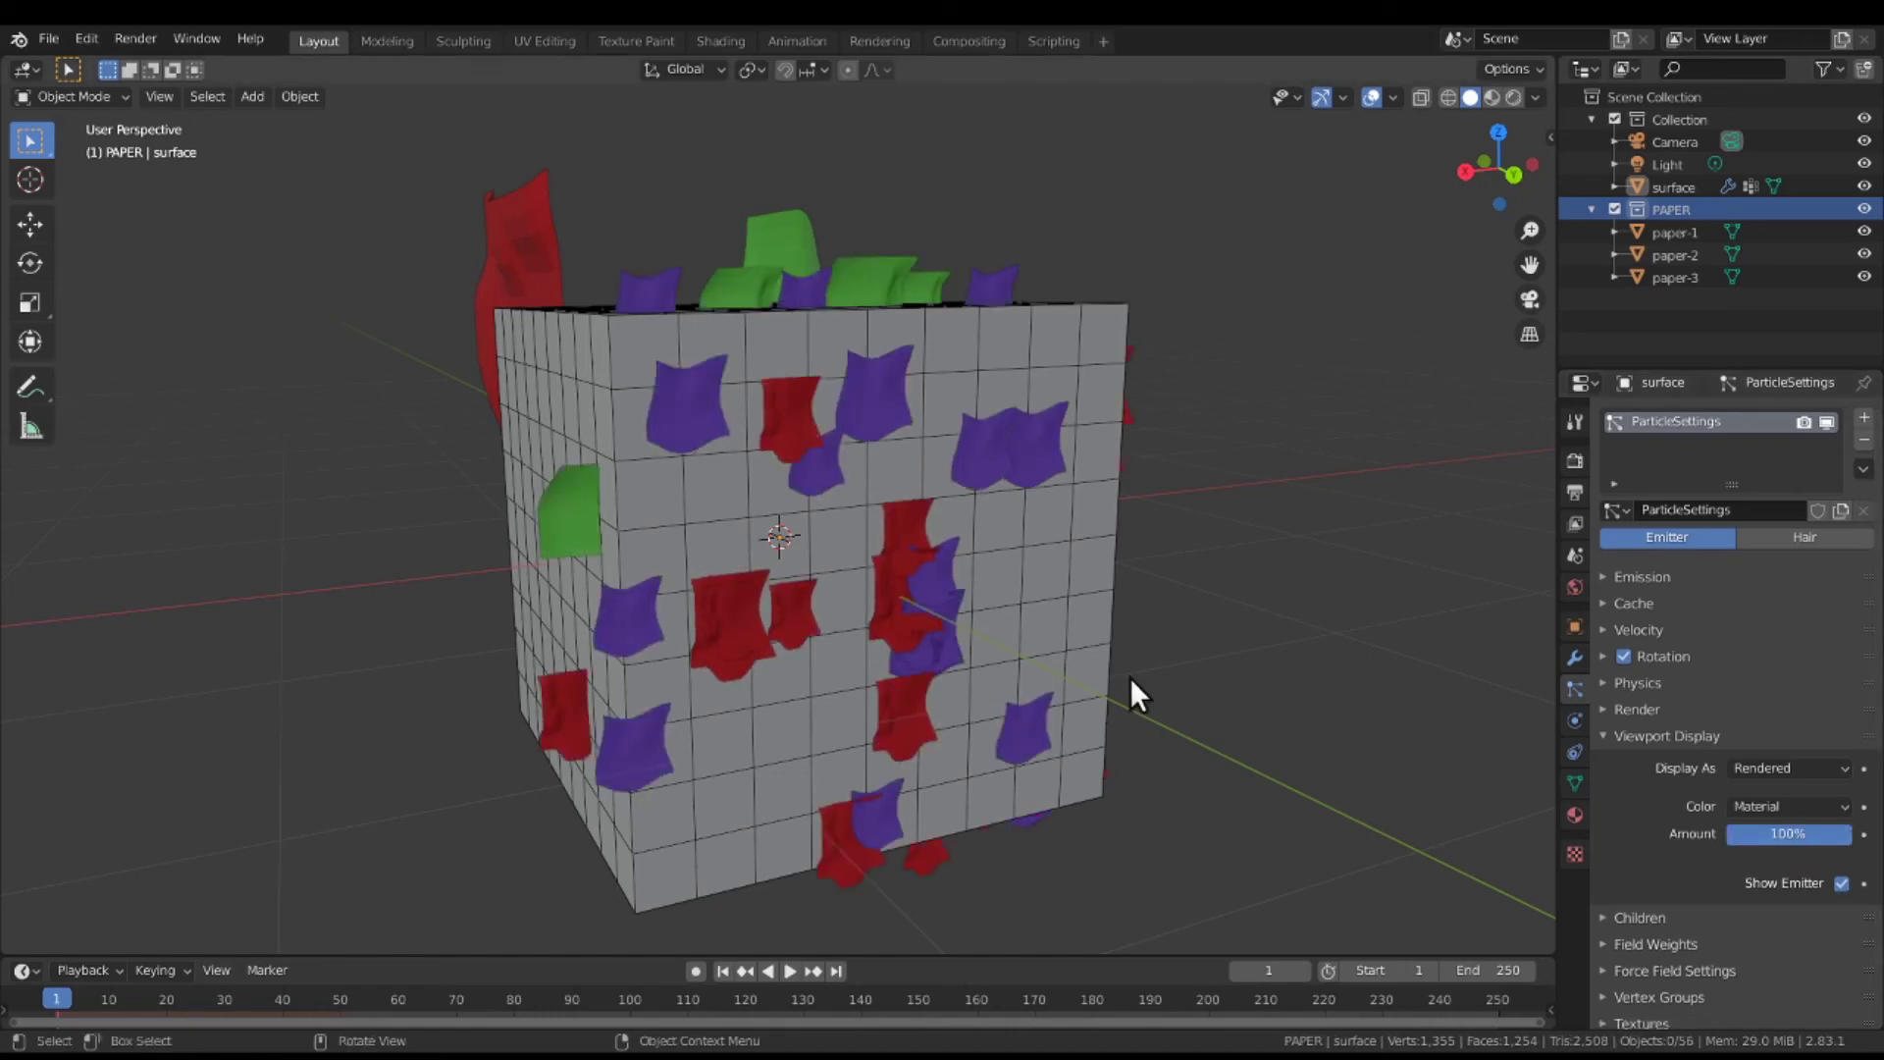
Hide the three original paper planes, paper-2, paper-3 and paper-1, in the viewport.
{"action": "middle_click_drag", "start_coordinate": [1129, 677], "coordinate": [1268, 711]}
{"action": "left_click", "coordinate": [1072, 468]}
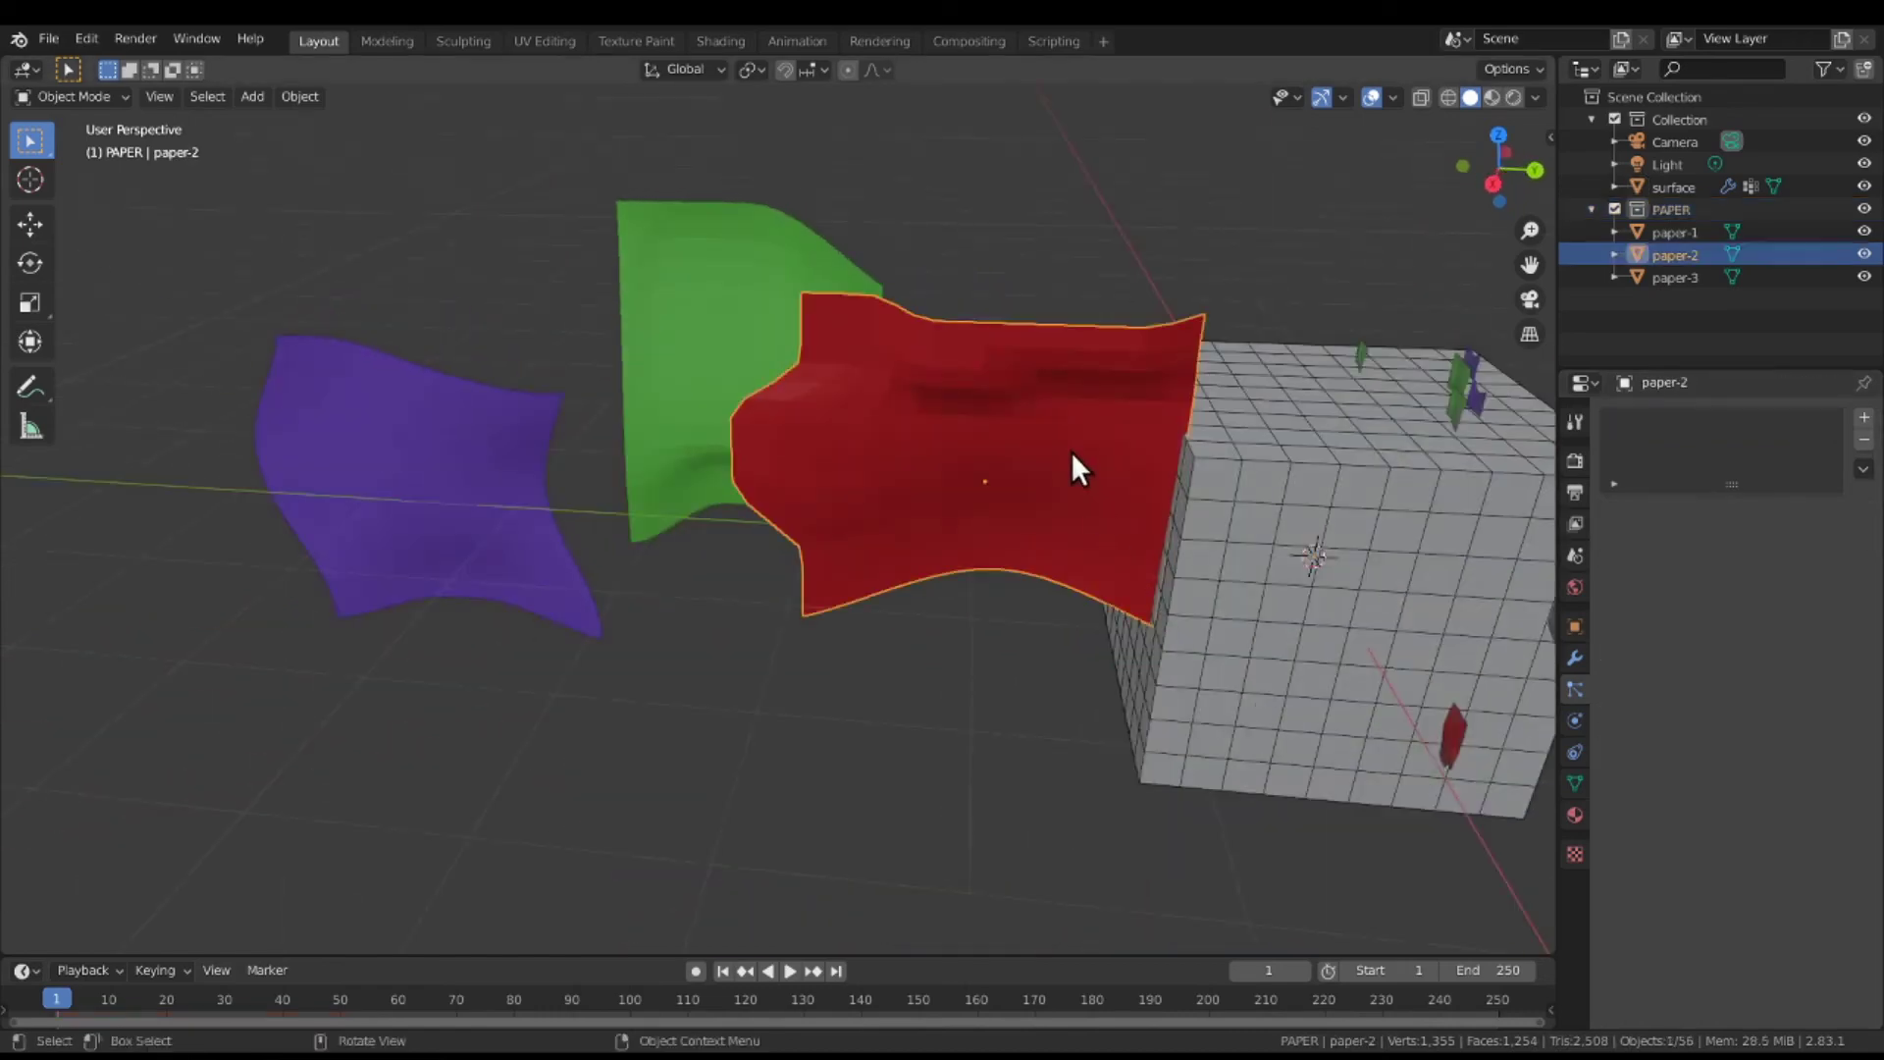
{"action": "key", "text": "h"}
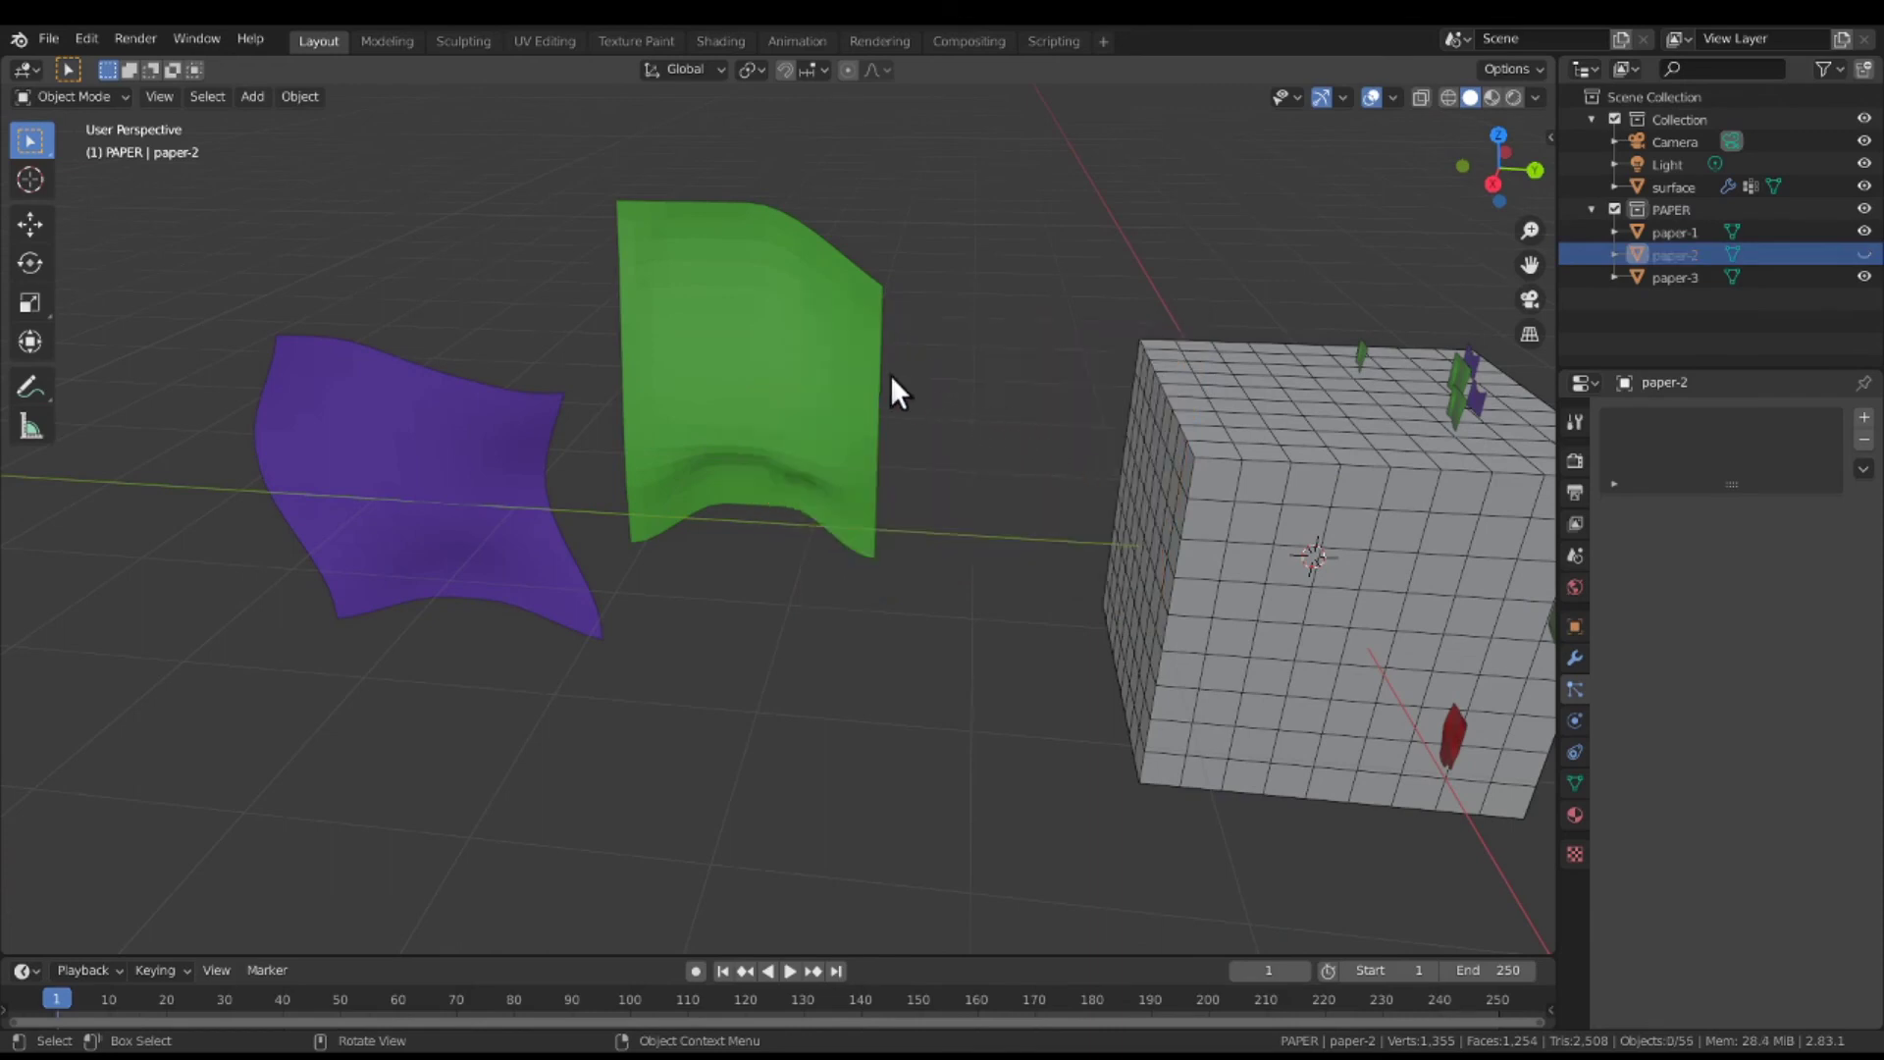
{"action": "left_click", "coordinate": [865, 373]}
{"action": "key", "text": "h"}
{"action": "left_click", "coordinate": [533, 452]}
{"action": "key", "text": "h"}
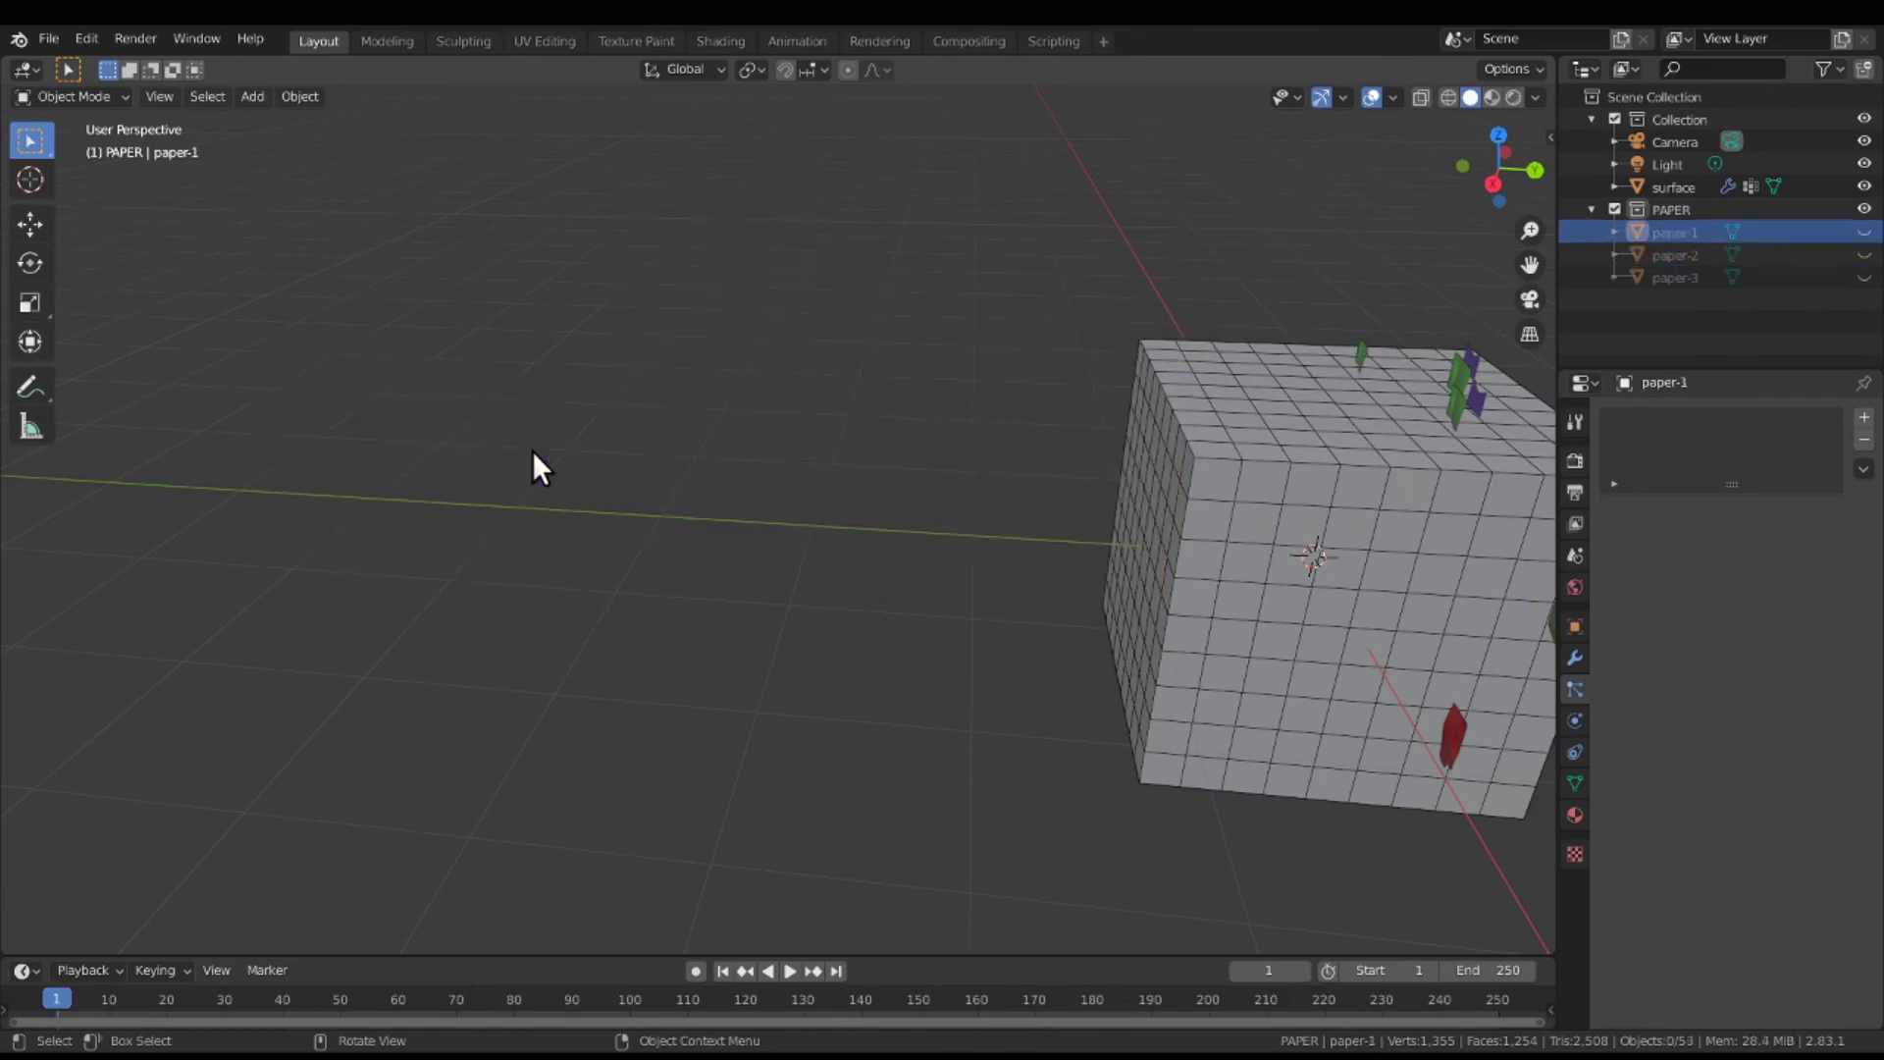
Select the surface cube and open the rotation settings of its particle system.
{"action": "left_click", "coordinate": [1446, 556]}
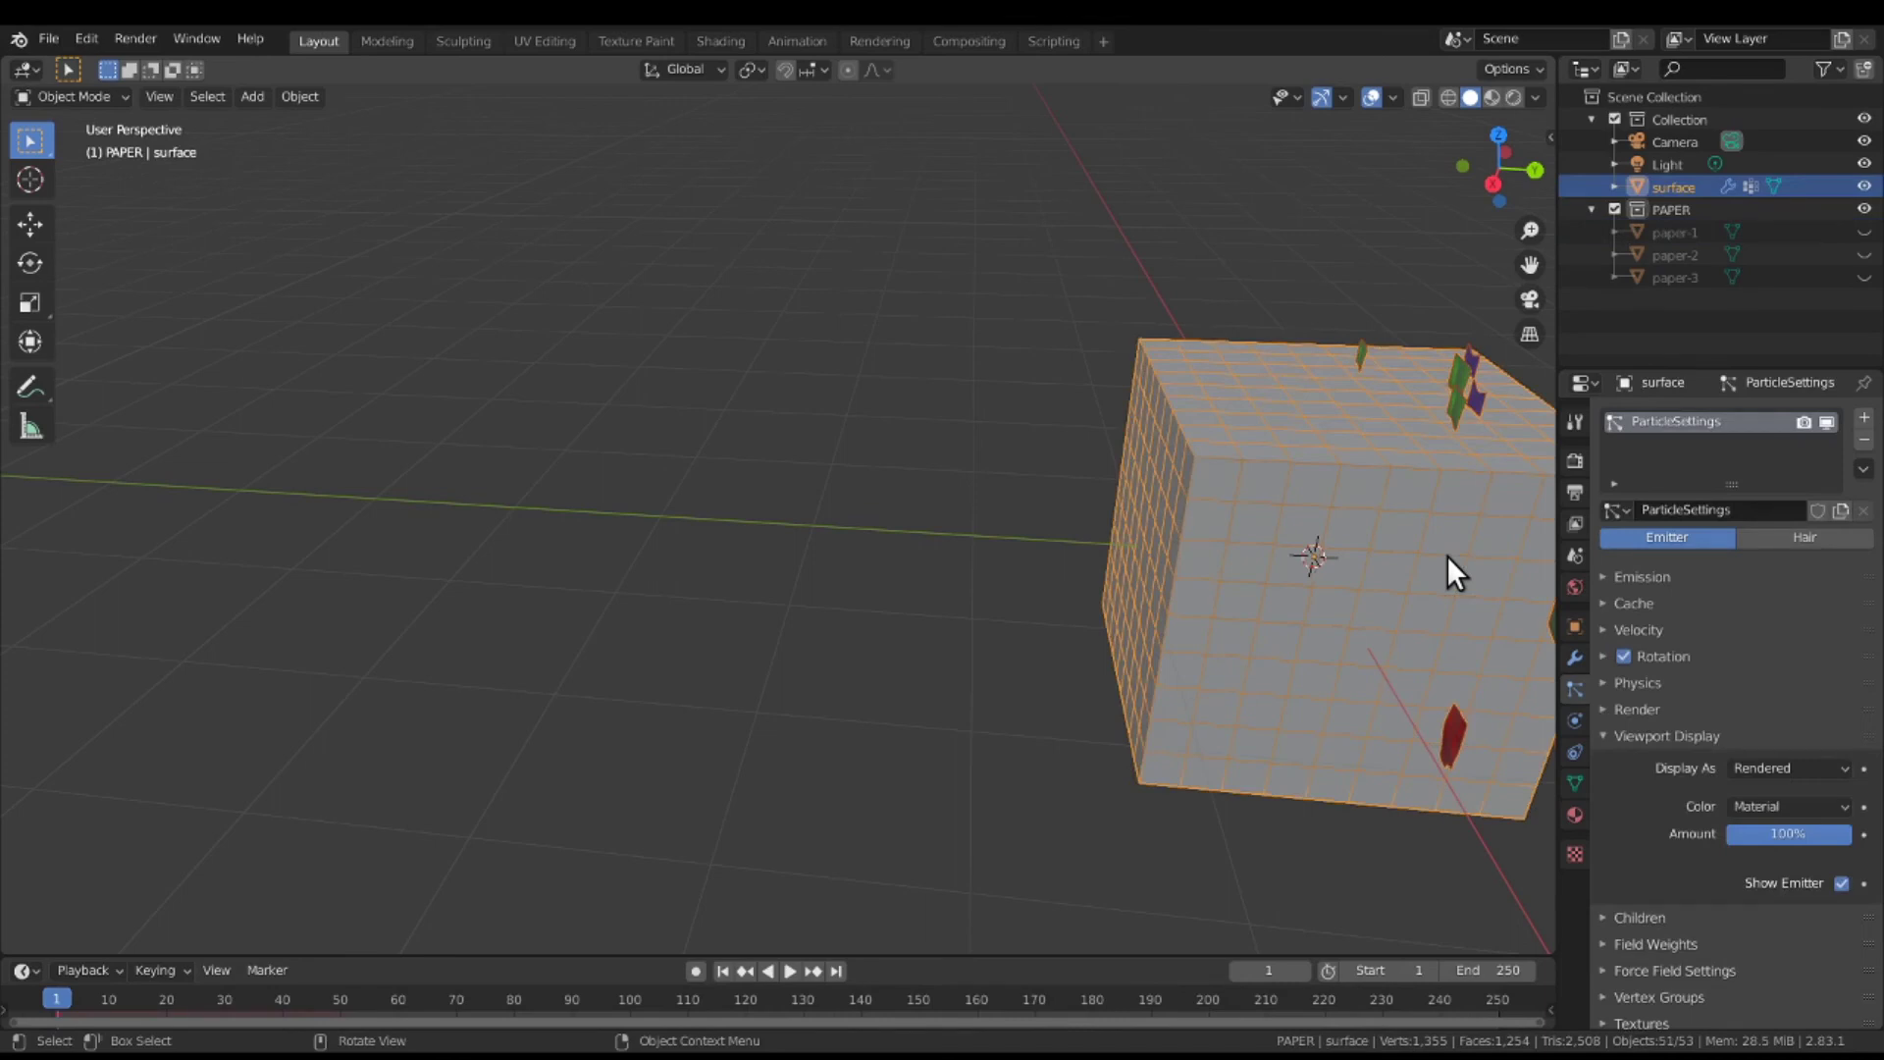
{"action": "middle_click_drag", "start_coordinate": [1447, 556], "coordinate": [1337, 567]}
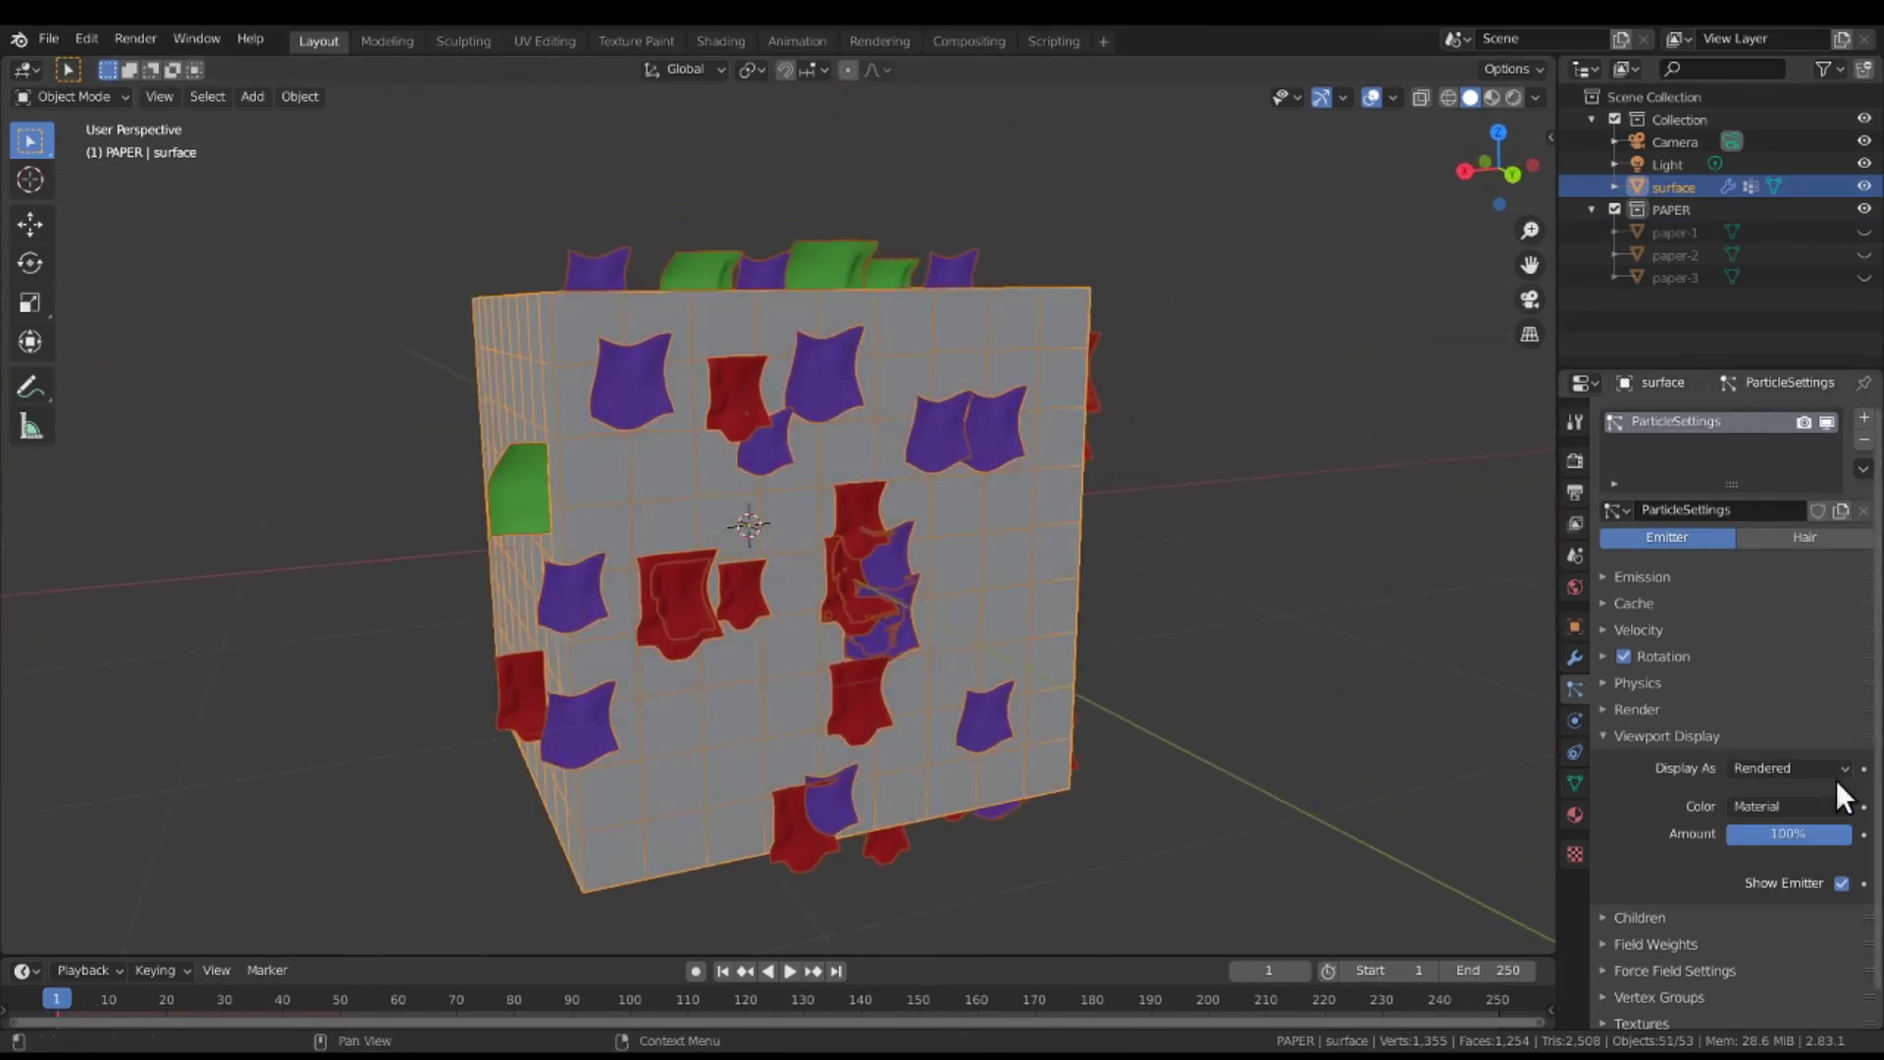
{"action": "left_click", "coordinate": [1711, 736]}
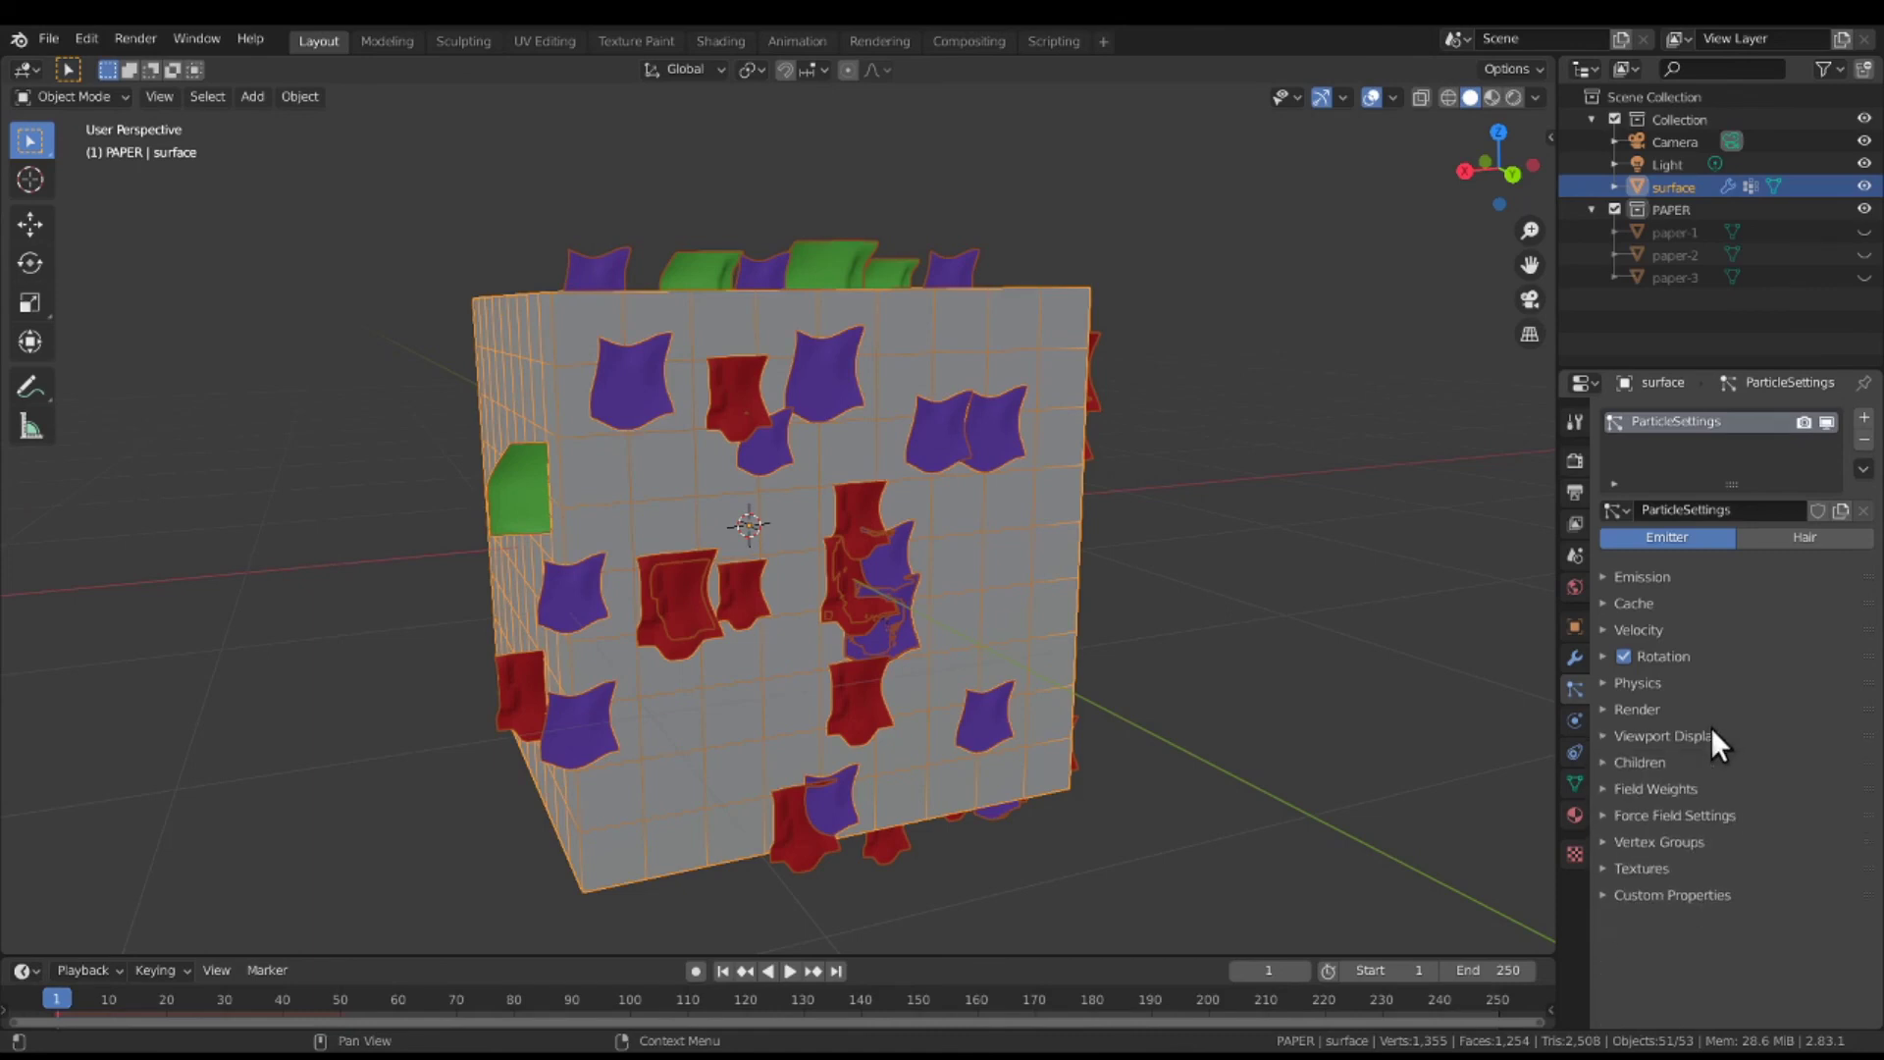
{"action": "left_click", "coordinate": [1610, 663]}
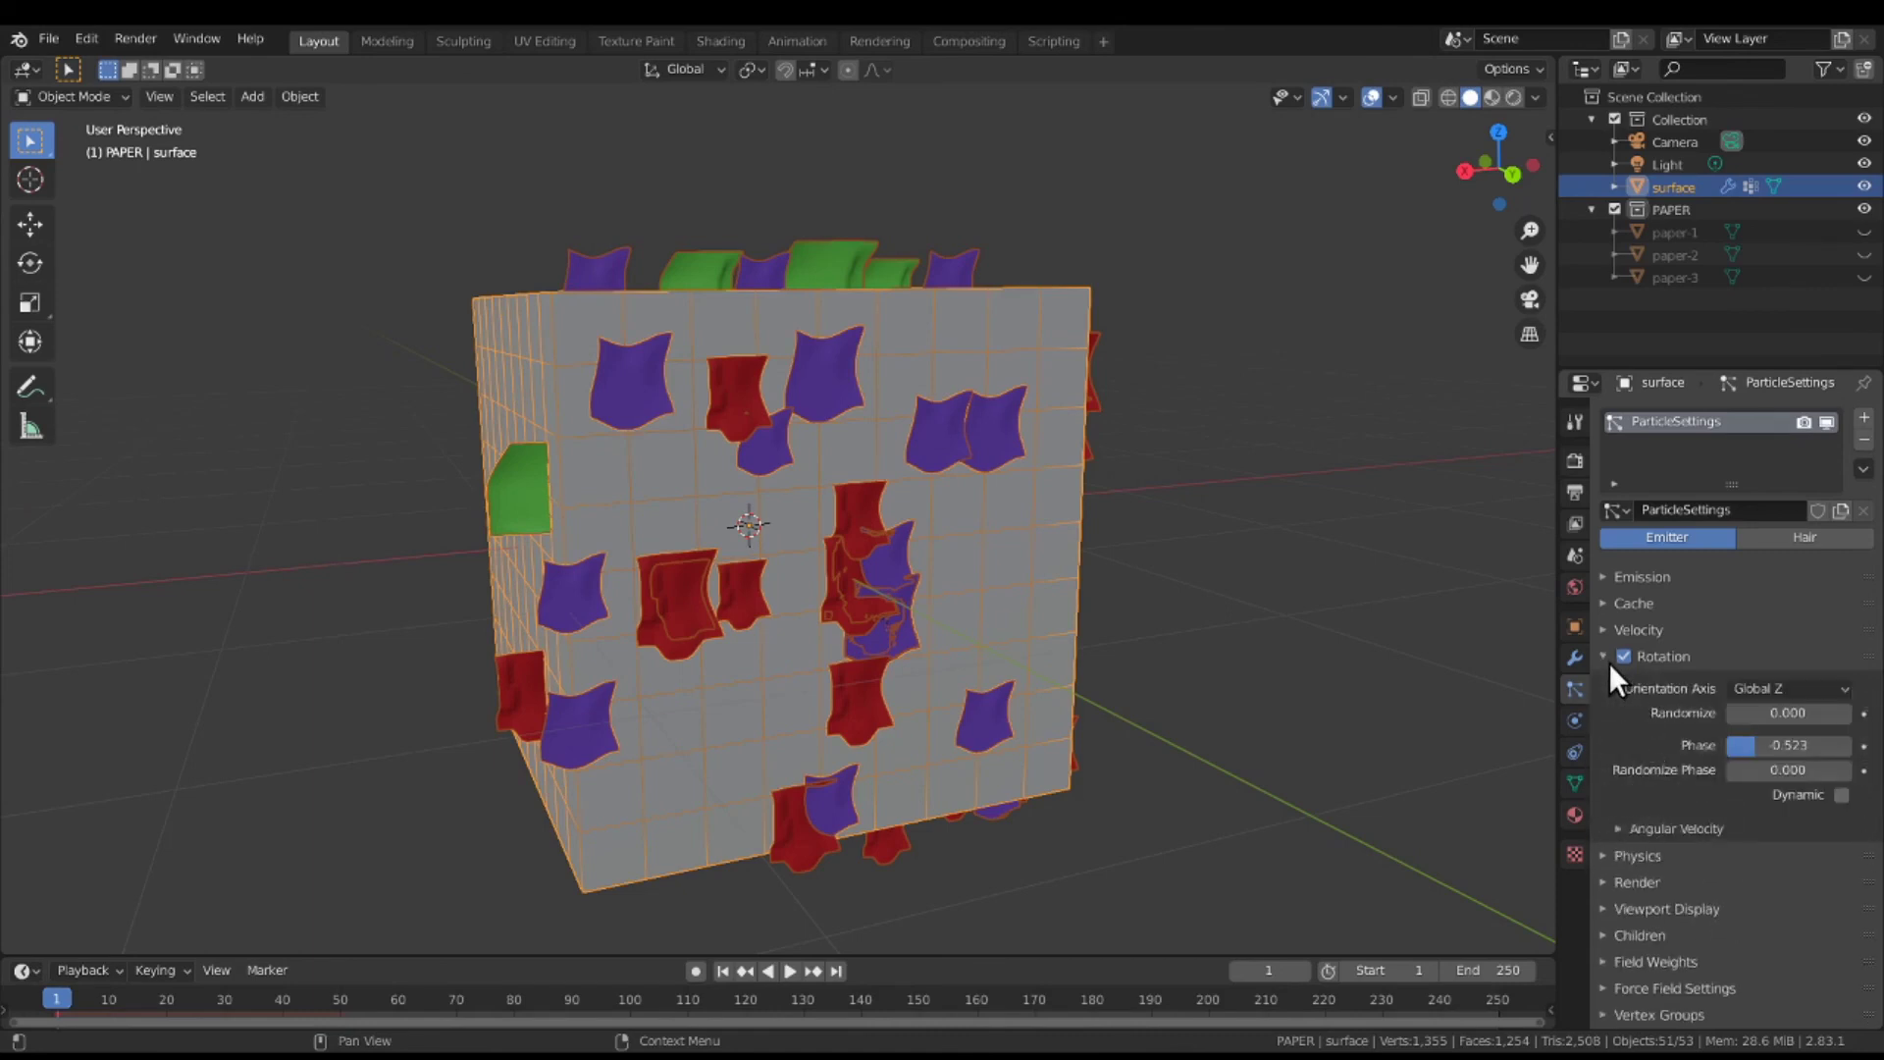
Examine how the paper particles are oriented on the side and top faces of the cube.
{"action": "left_click", "coordinate": [1743, 714]}
{"action": "left_click", "coordinate": [1140, 652]}
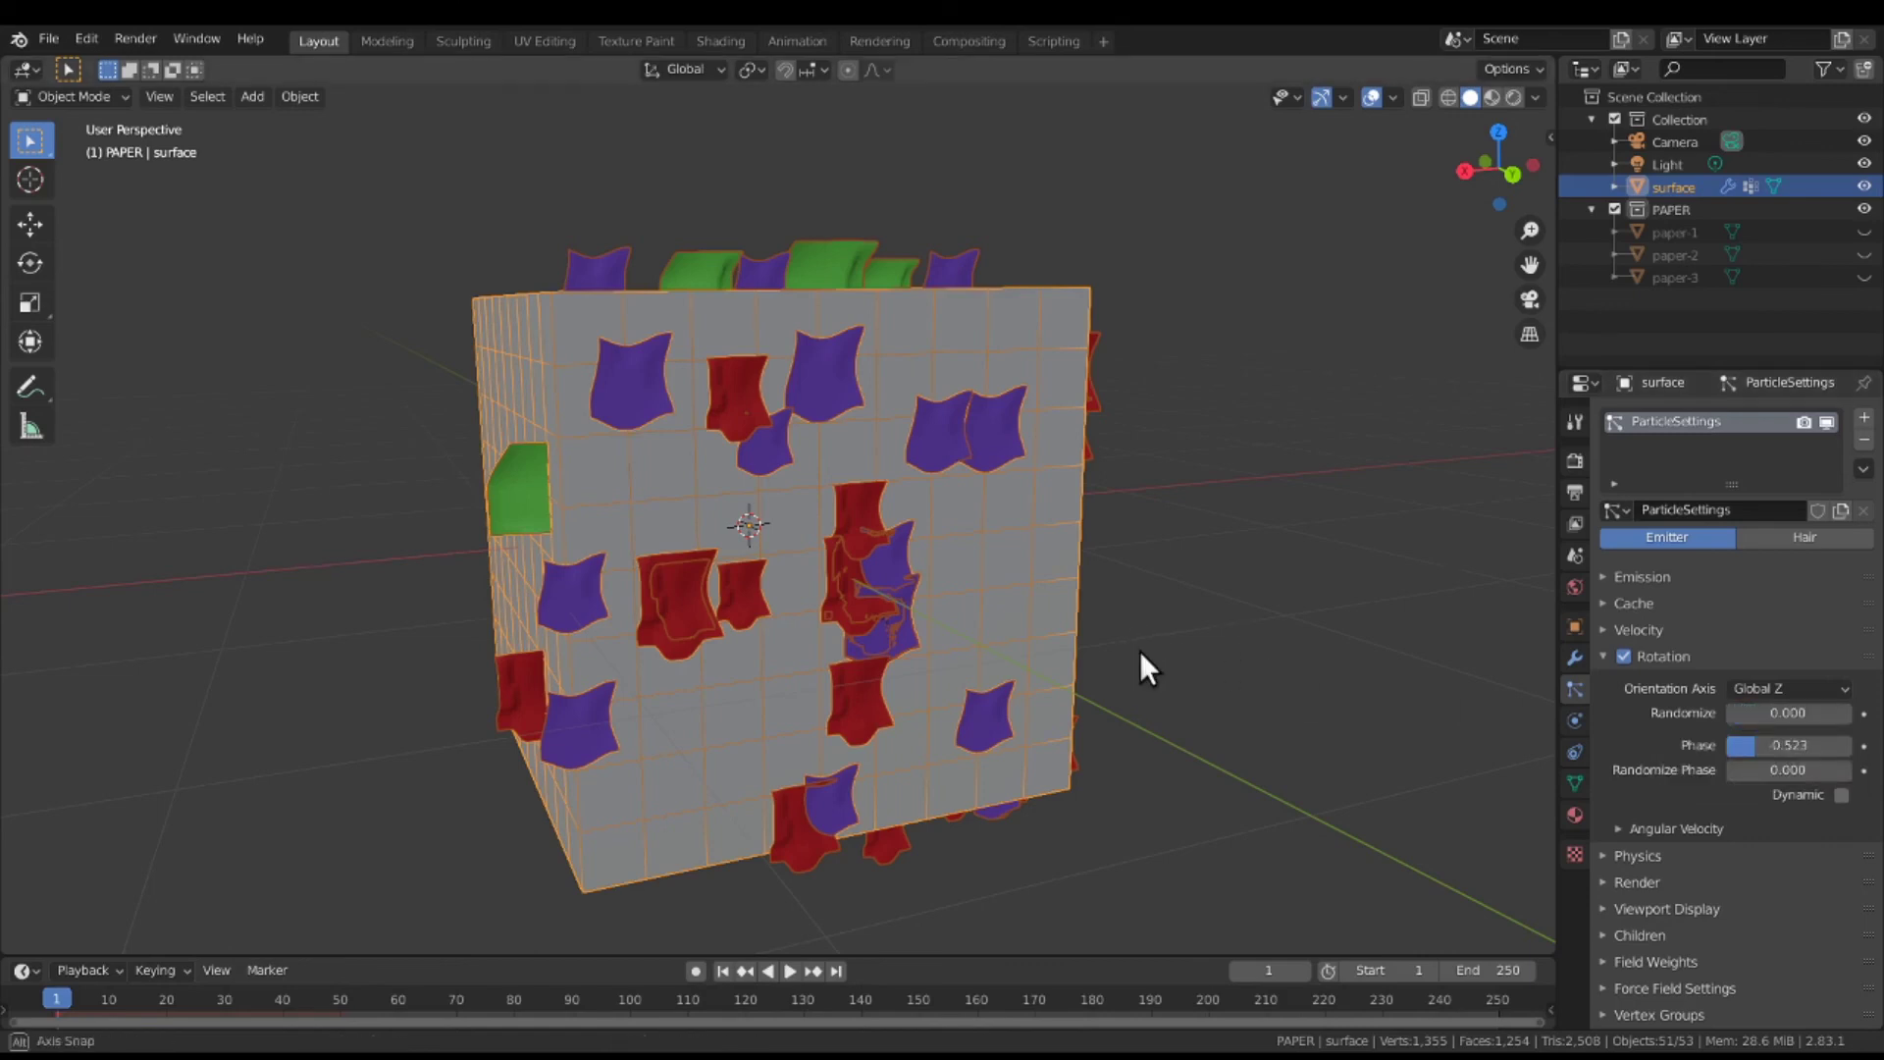
{"action": "mouse_move", "coordinate": [1139, 651]}
{"action": "middle_mouse_down"}
{"action": "mouse_move", "coordinate": [1194, 671]}
{"action": "mouse_move", "coordinate": [1195, 652]}
{"action": "mouse_move", "coordinate": [1144, 645]}
{"action": "mouse_move", "coordinate": [1142, 686]}
{"action": "mouse_move", "coordinate": [1140, 664]}
{"action": "mouse_move", "coordinate": [1164, 668]}
{"action": "middle_mouse_up"}
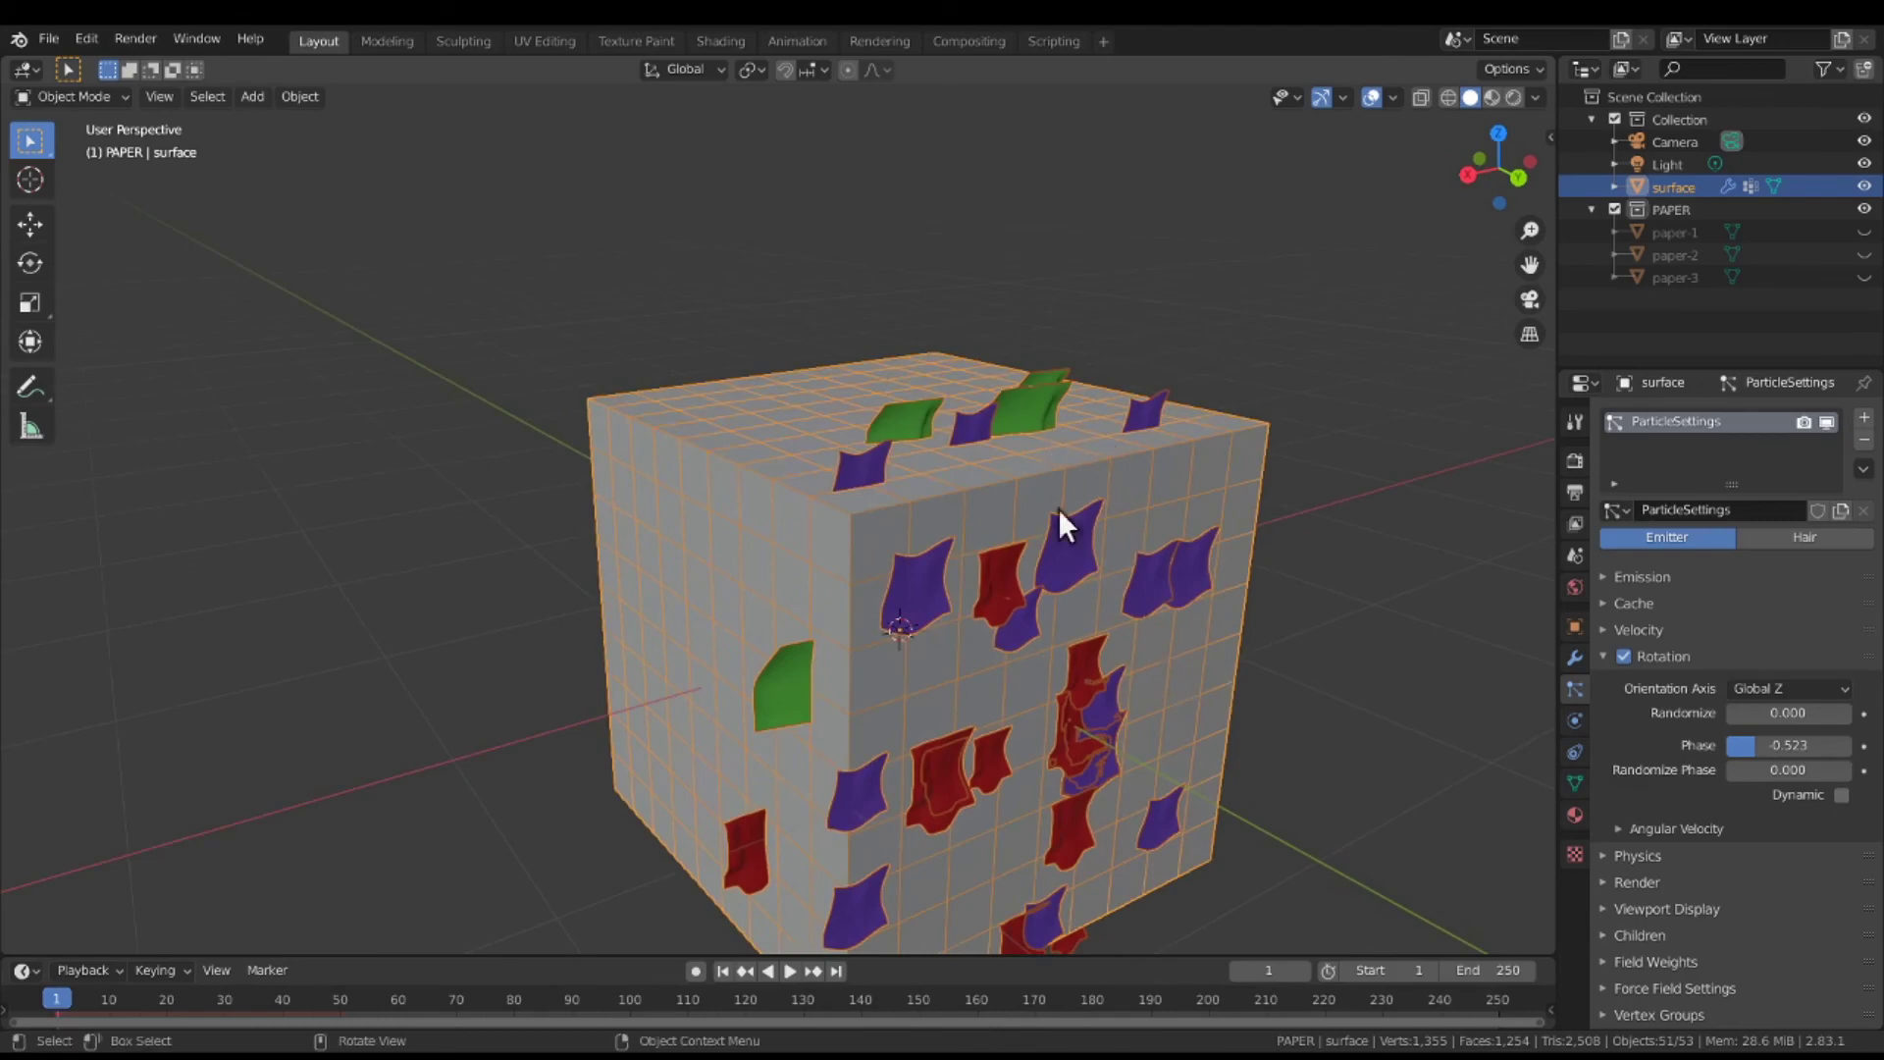
{"action": "middle_click_drag", "start_coordinate": [1053, 633], "coordinate": [1054, 607]}
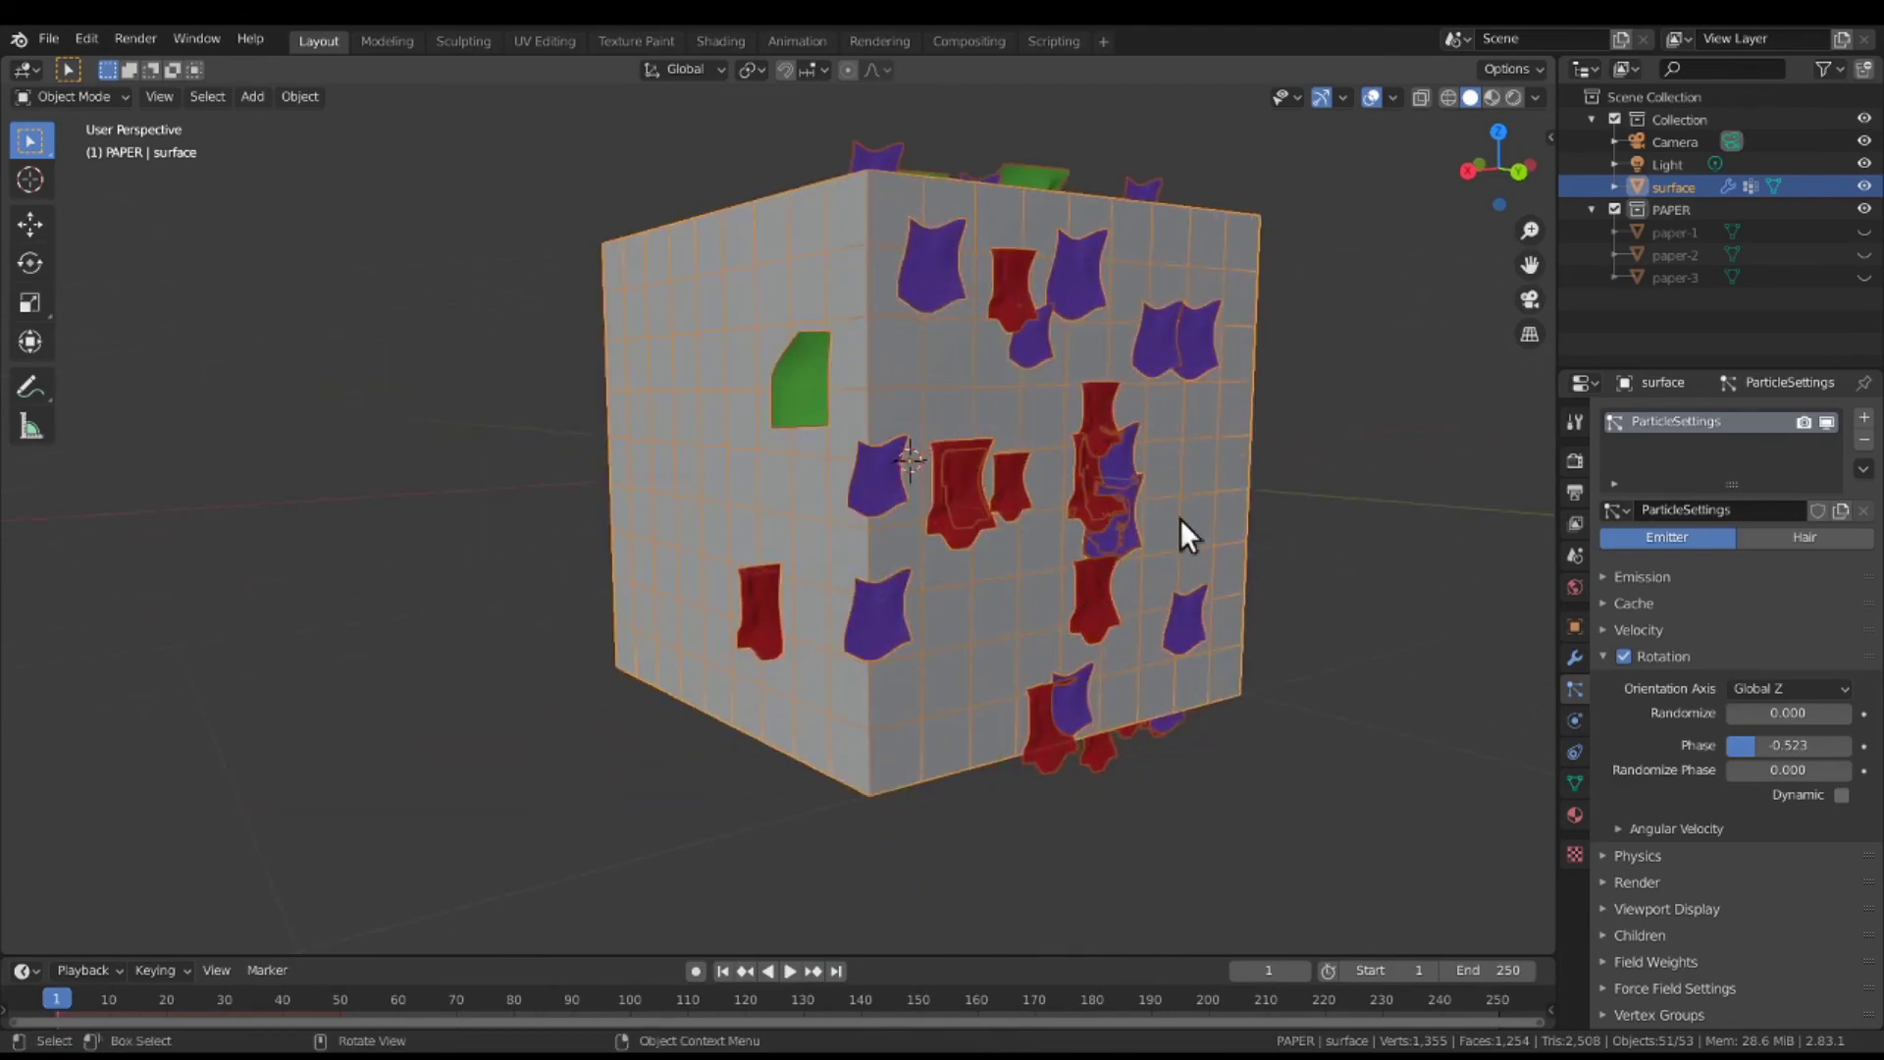
{"action": "middle_click_drag", "start_coordinate": [1144, 530], "coordinate": [1163, 532]}
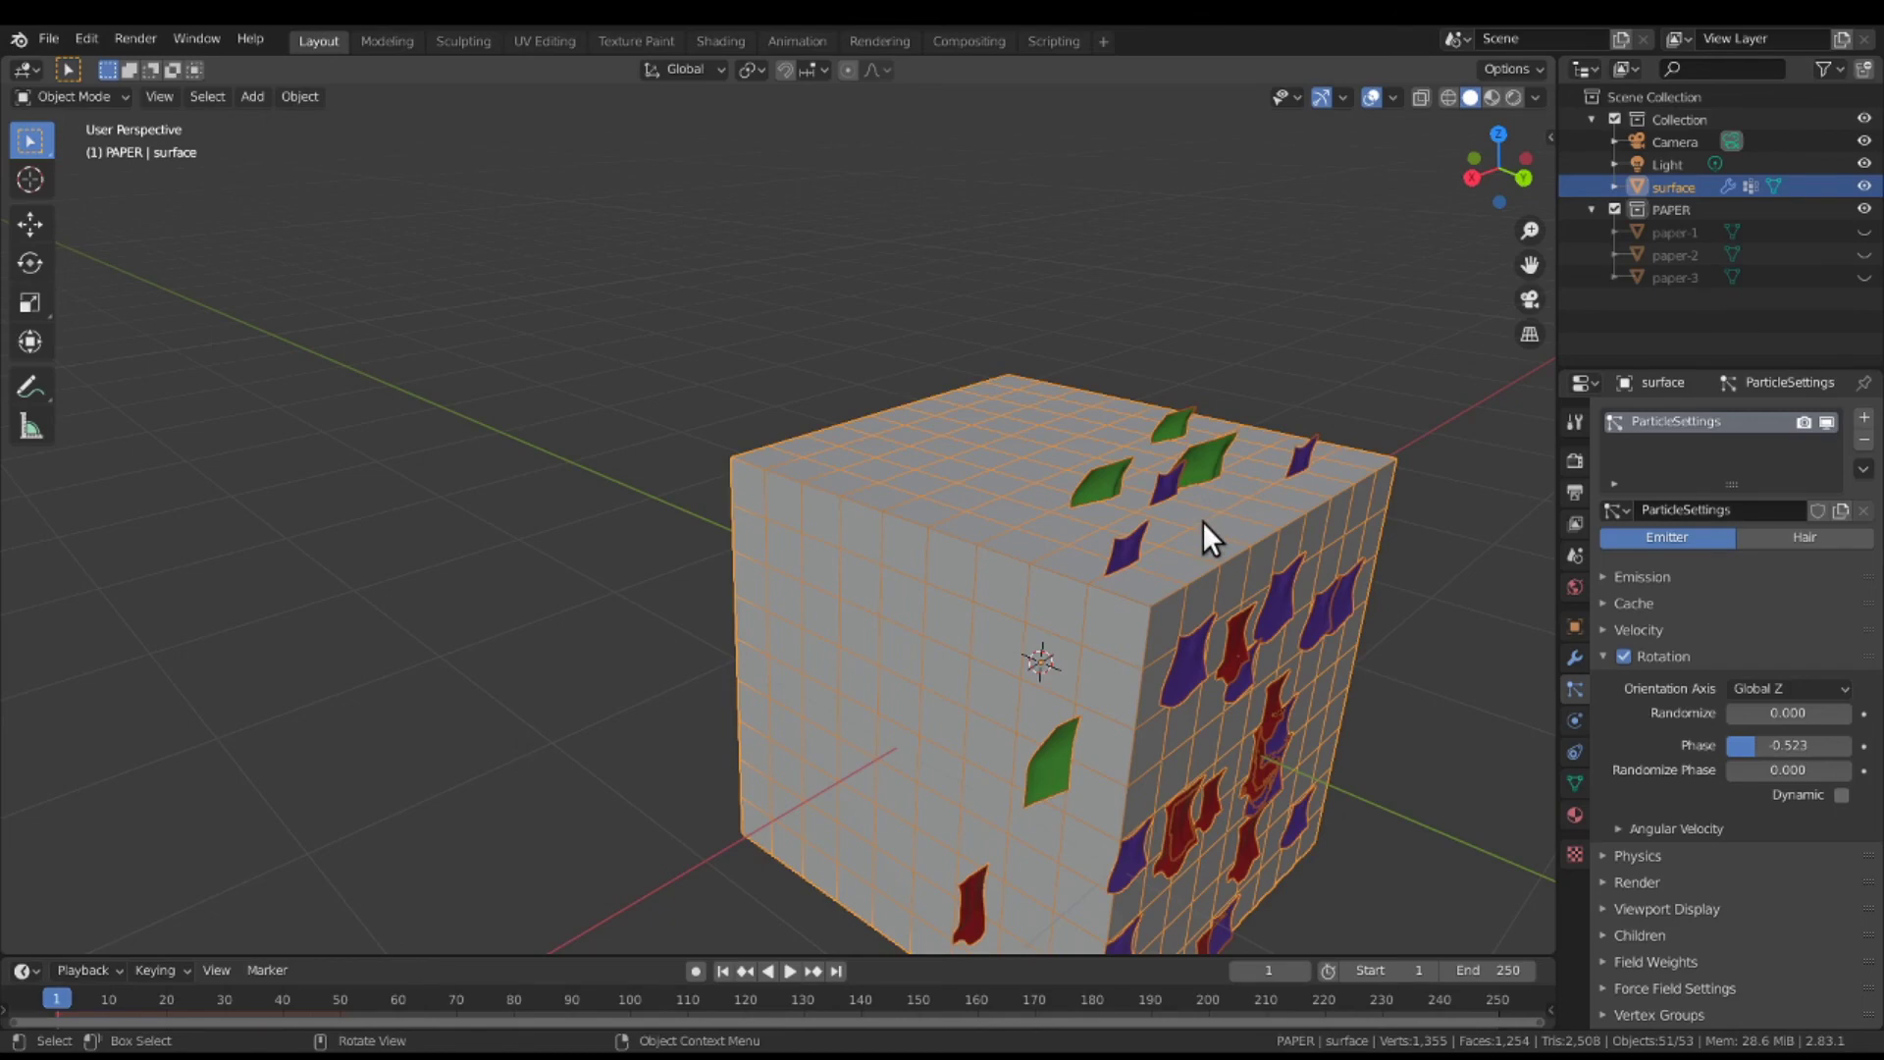
{"action": "scroll", "coordinate": [1204, 521], "scroll_direction": "down", "scroll_amount": 2}
{"action": "middle_click_drag", "start_coordinate": [1203, 522], "coordinate": [1175, 495]}
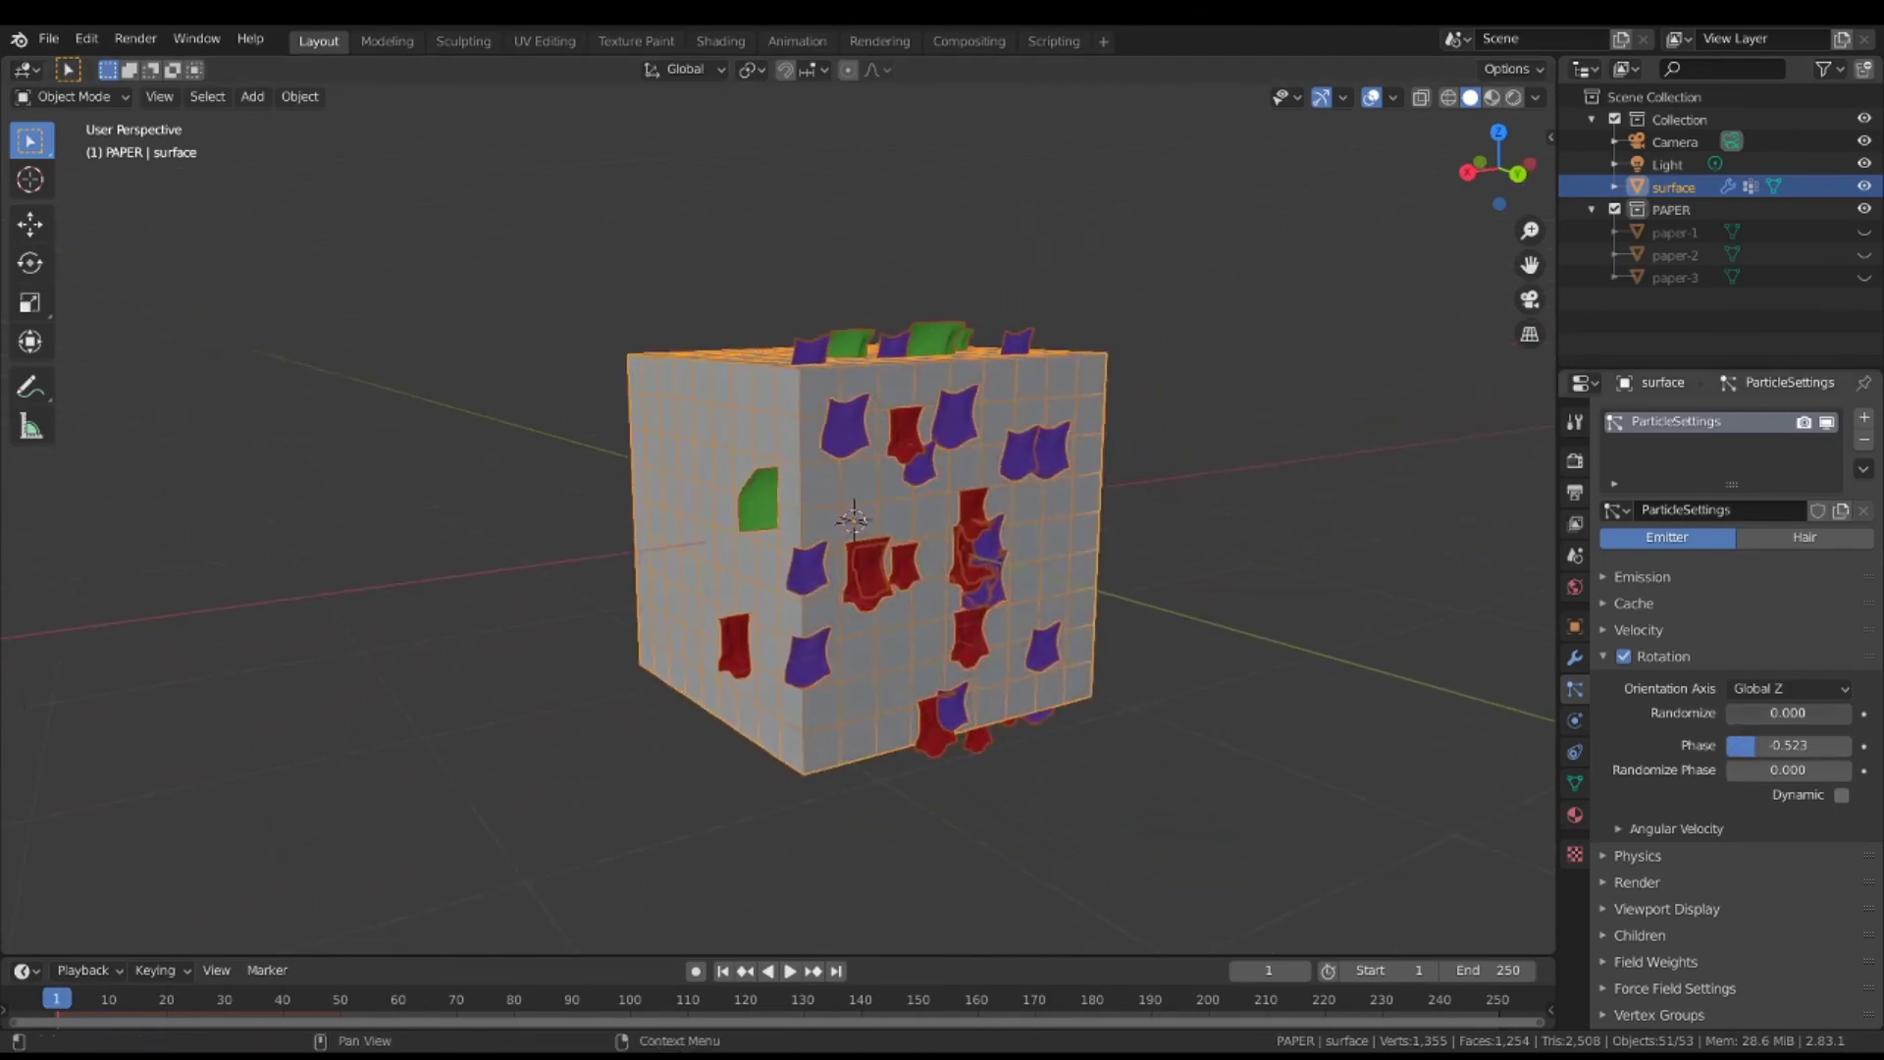
Try randomizing the particle rotation at 0.108 and at 0.277.
{"action": "left_click_drag", "start_coordinate": [1789, 713], "coordinate": [1802, 714]}
{"action": "middle_click_drag", "start_coordinate": [1334, 710], "coordinate": [1445, 744]}
{"action": "scroll", "coordinate": [1222, 698], "scroll_direction": "up", "scroll_amount": 5}
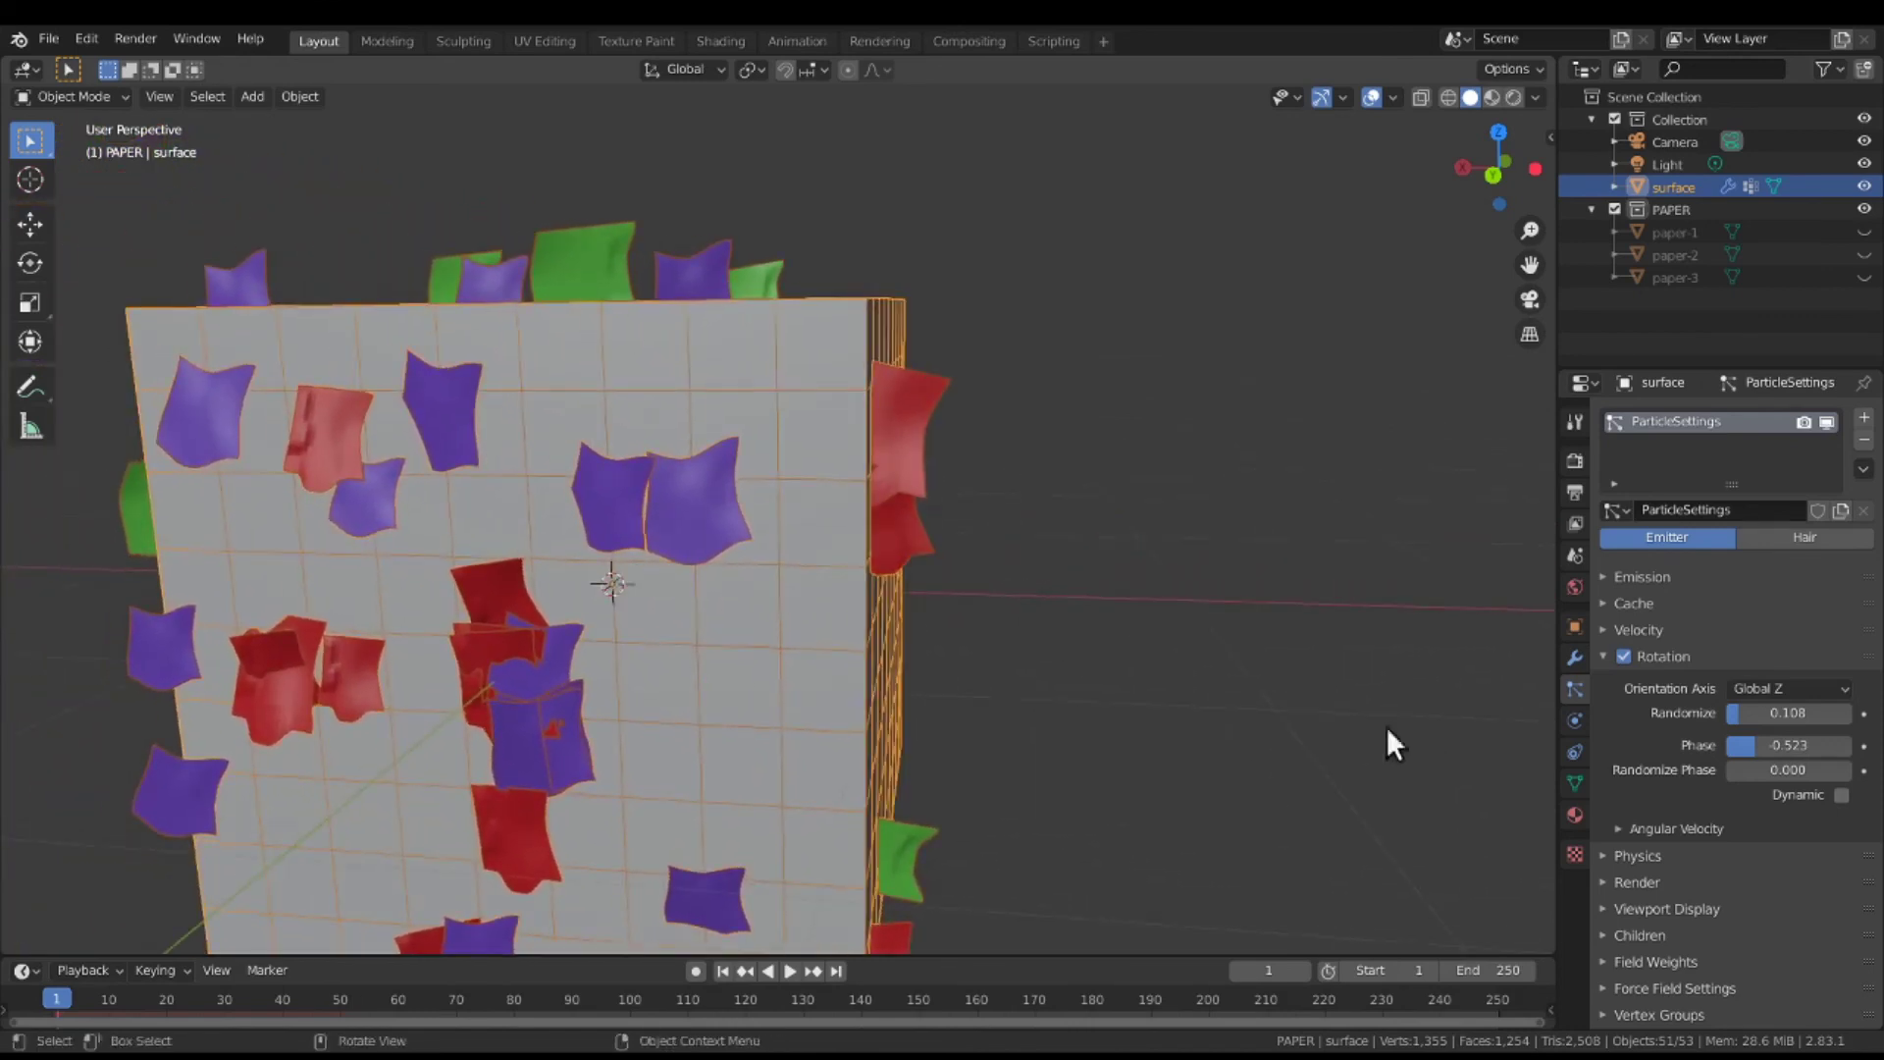
{"action": "middle_click_drag", "start_coordinate": [1160, 628], "coordinate": [1188, 621]}
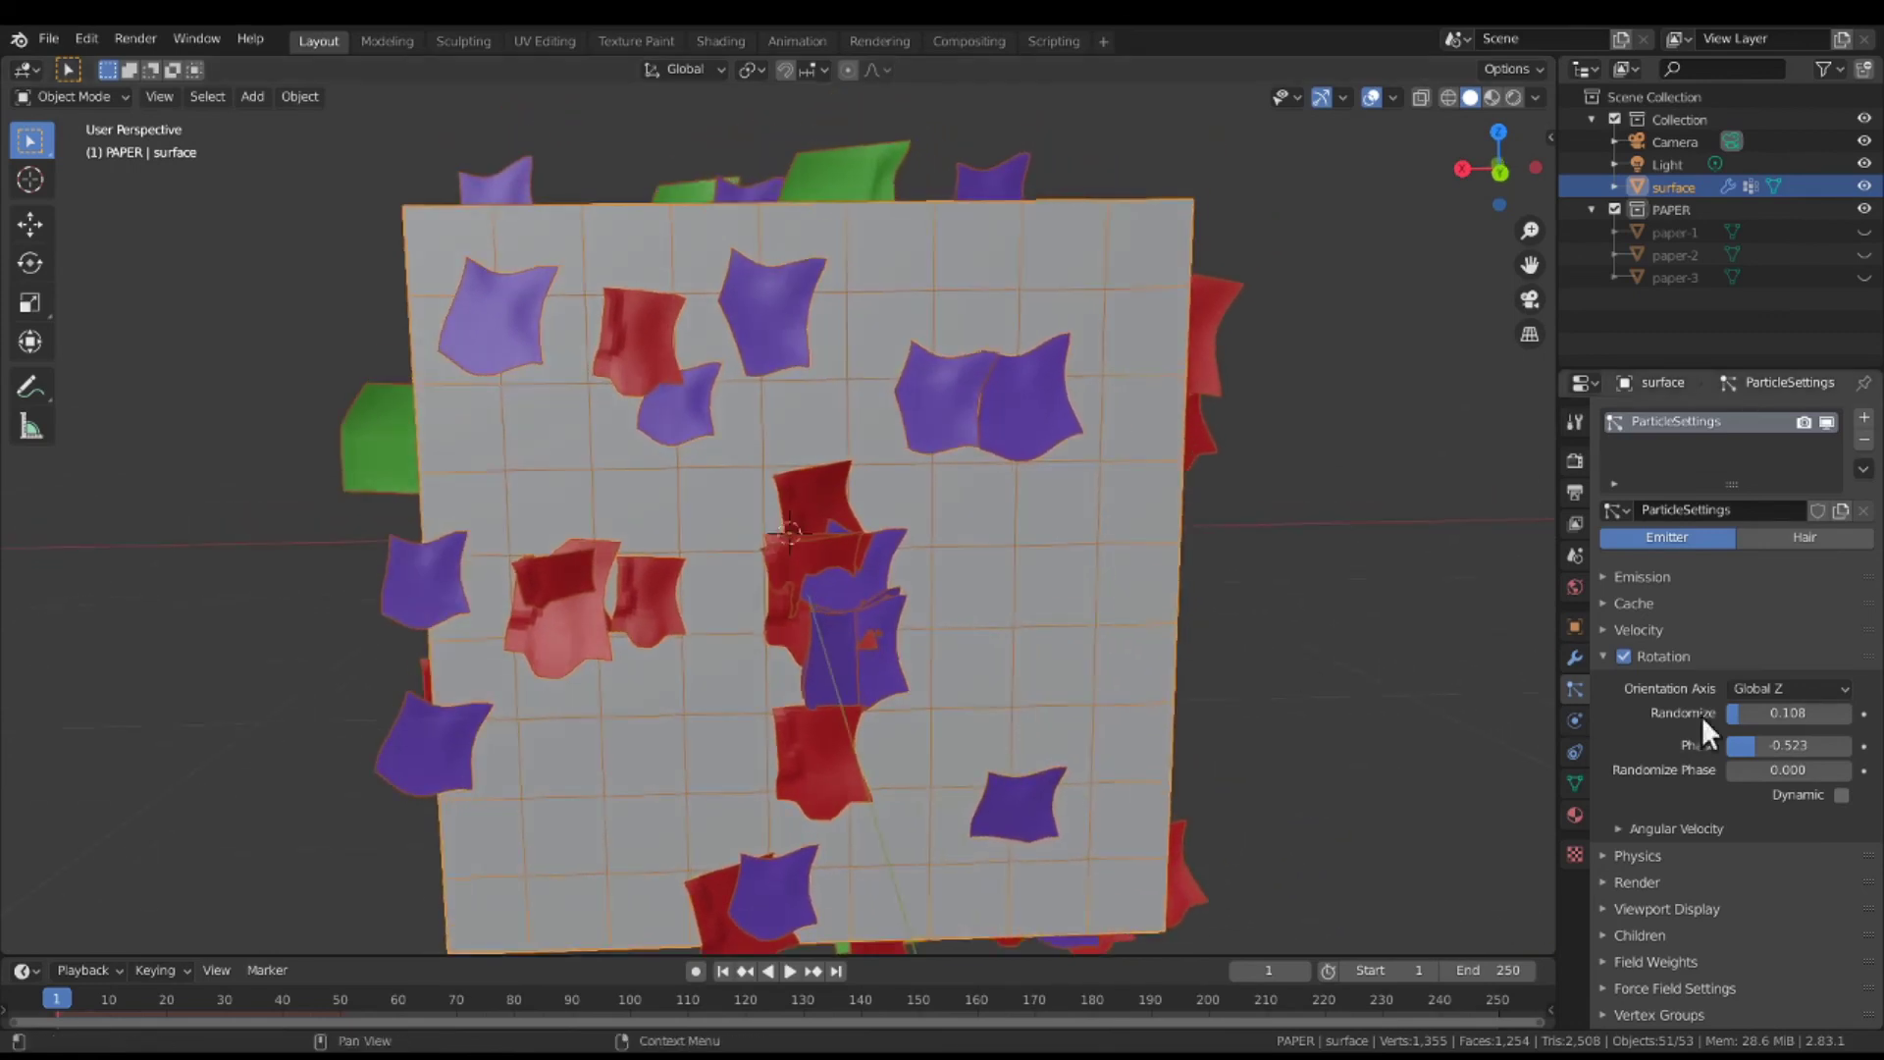
{"action": "left_click_drag", "start_coordinate": [1740, 710], "coordinate": [1788, 709]}
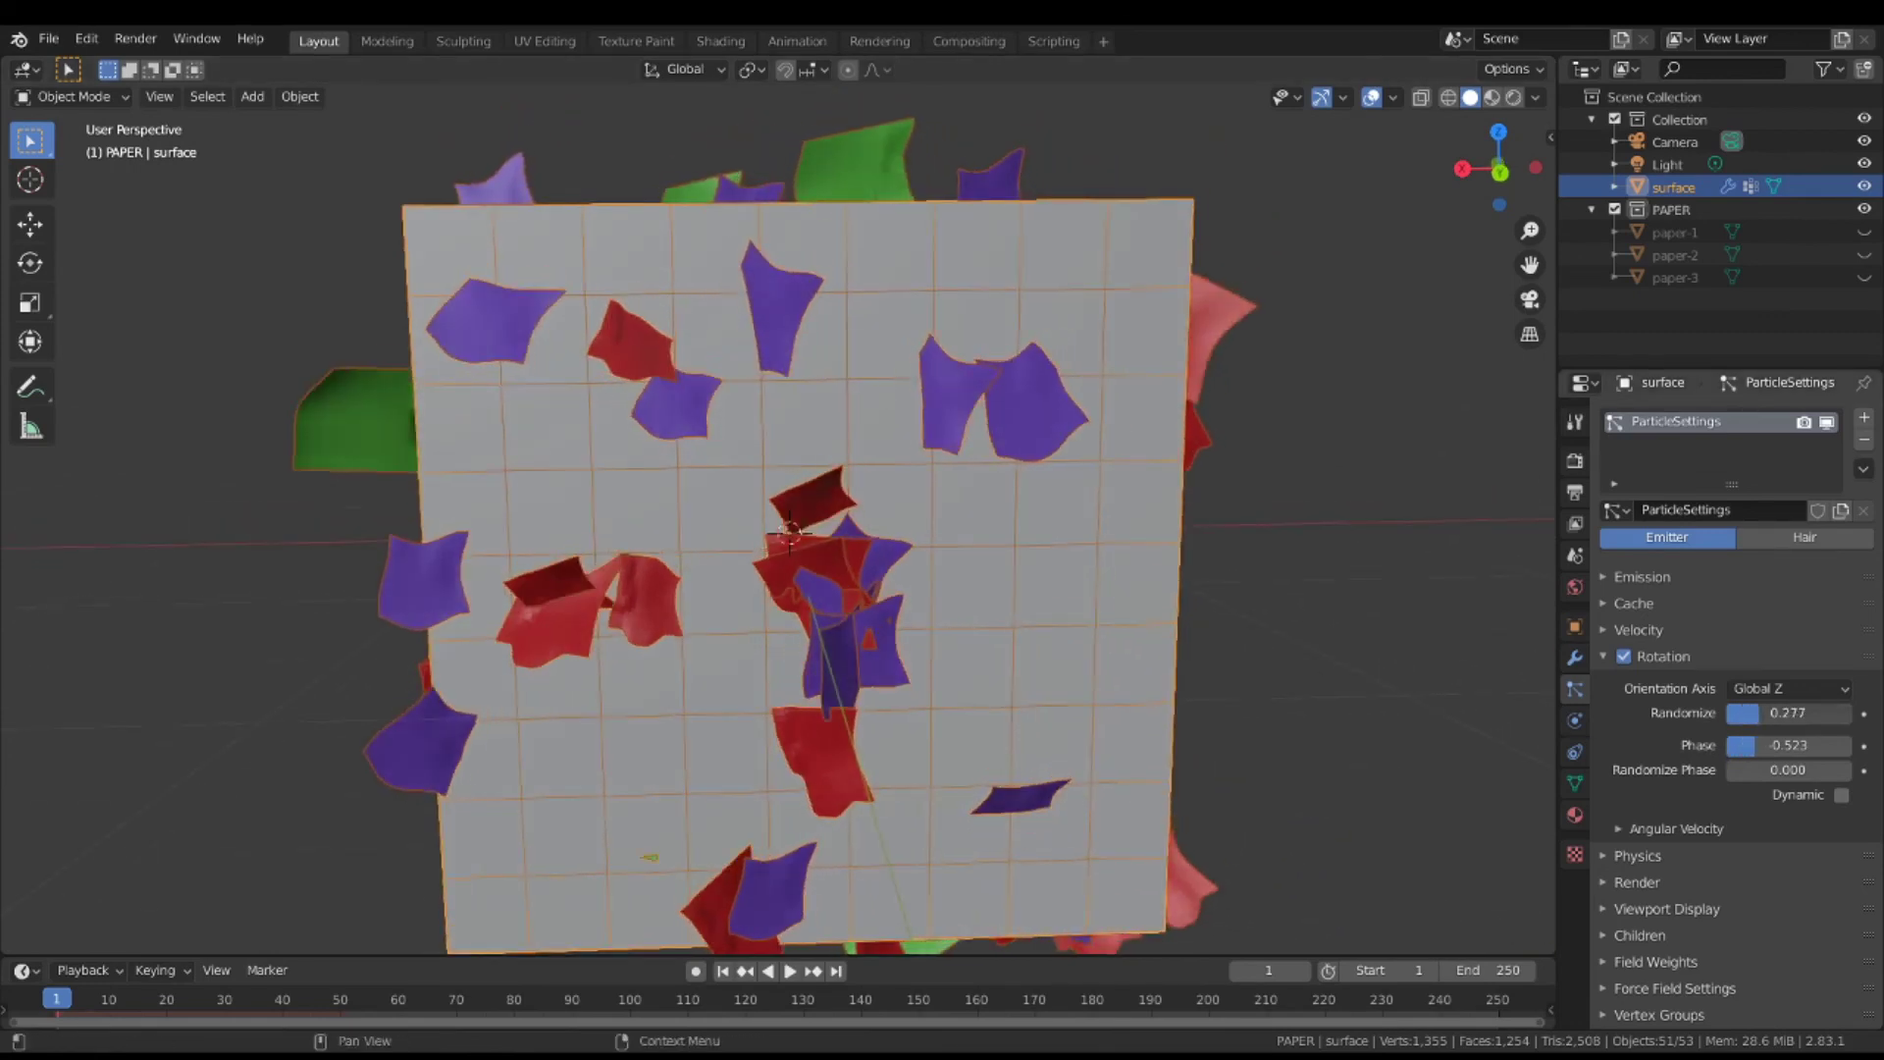
Set the particle rotation phase to -0.354.
{"action": "middle_click_drag", "start_coordinate": [1330, 679], "coordinate": [1202, 689]}
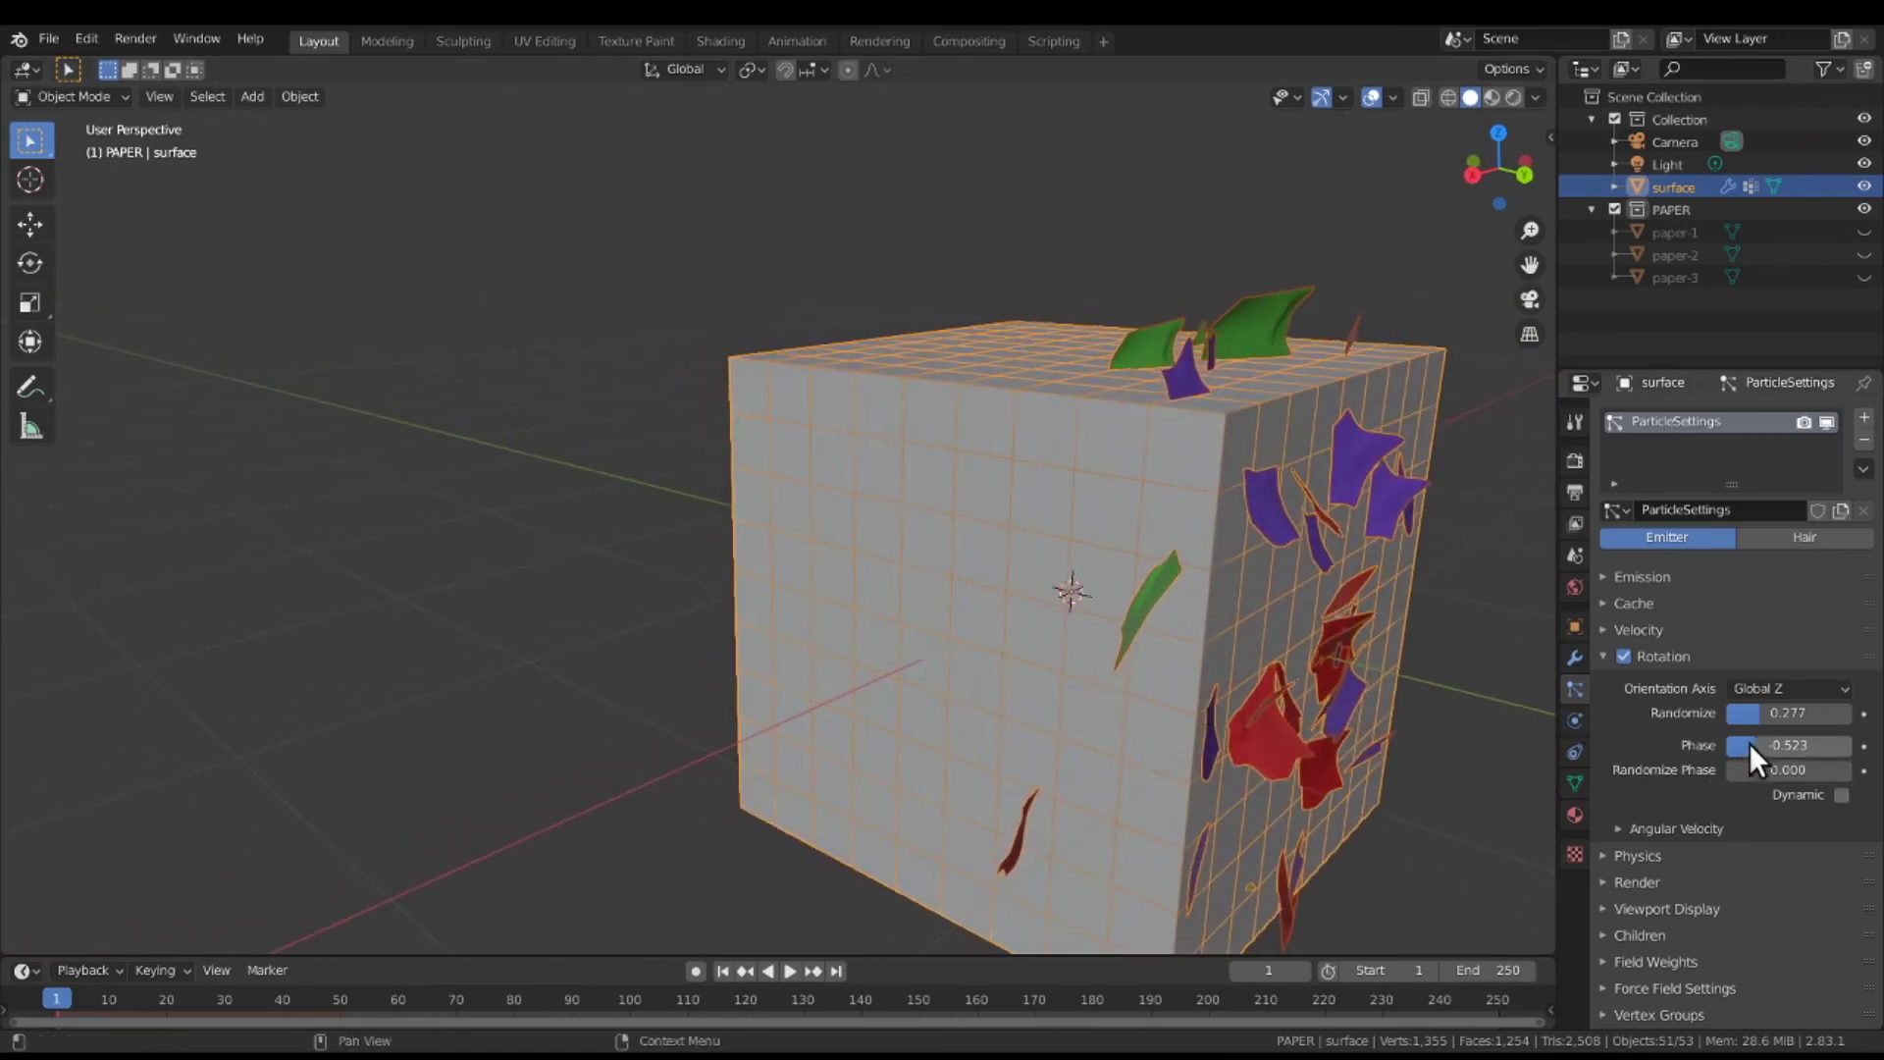
{"action": "mouse_move", "coordinate": [1749, 744]}
{"action": "left_mouse_down"}
{"action": "mouse_move", "coordinate": [1815, 744]}
{"action": "mouse_move", "coordinate": [1752, 744]}
{"action": "left_mouse_up"}
{"action": "middle_click_drag", "start_coordinate": [1452, 662], "coordinate": [1492, 677]}
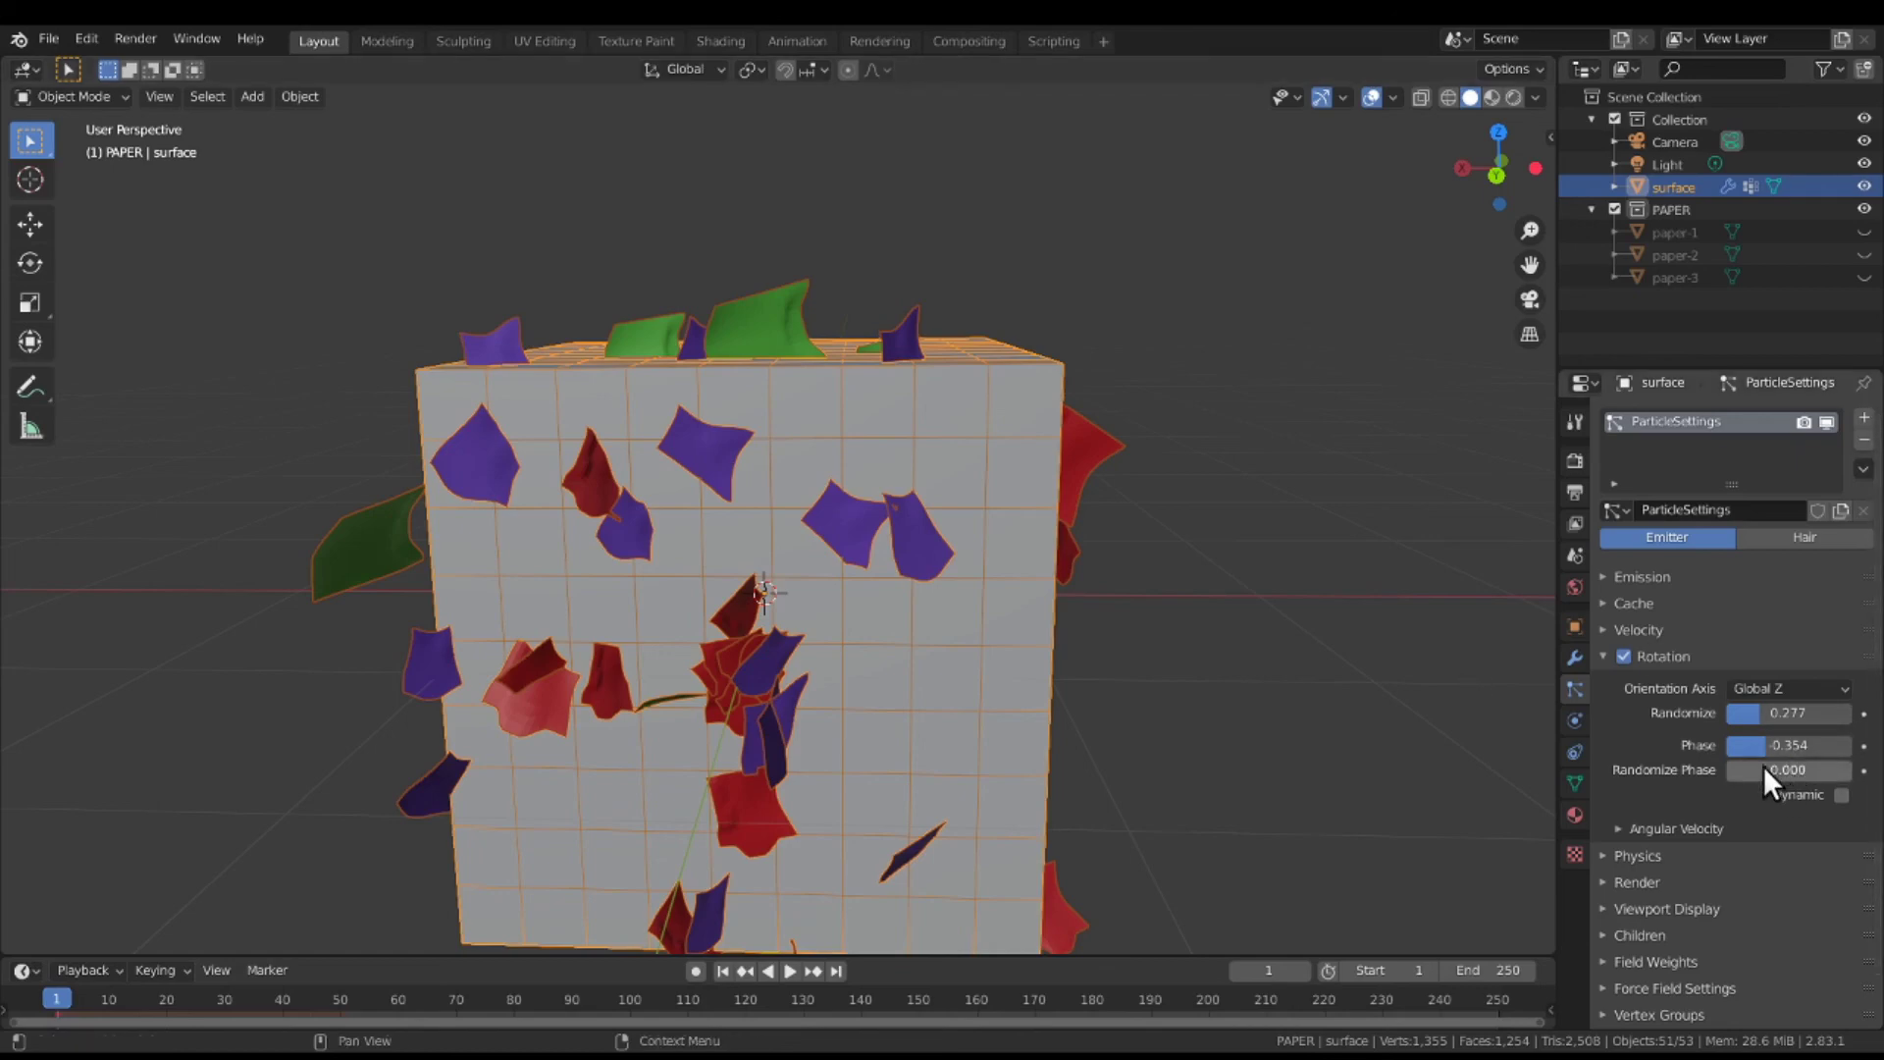
Try a randomized rotation phase of about 0.862 for the particles and reset it to 0.
{"action": "mouse_move", "coordinate": [1757, 770]}
{"action": "left_mouse_down"}
{"action": "mouse_move", "coordinate": [1860, 770]}
{"action": "mouse_move", "coordinate": [1781, 771]}
{"action": "left_mouse_up"}
{"action": "left_click", "coordinate": [1790, 771]}
{"action": "left_click", "coordinate": [1793, 771]}
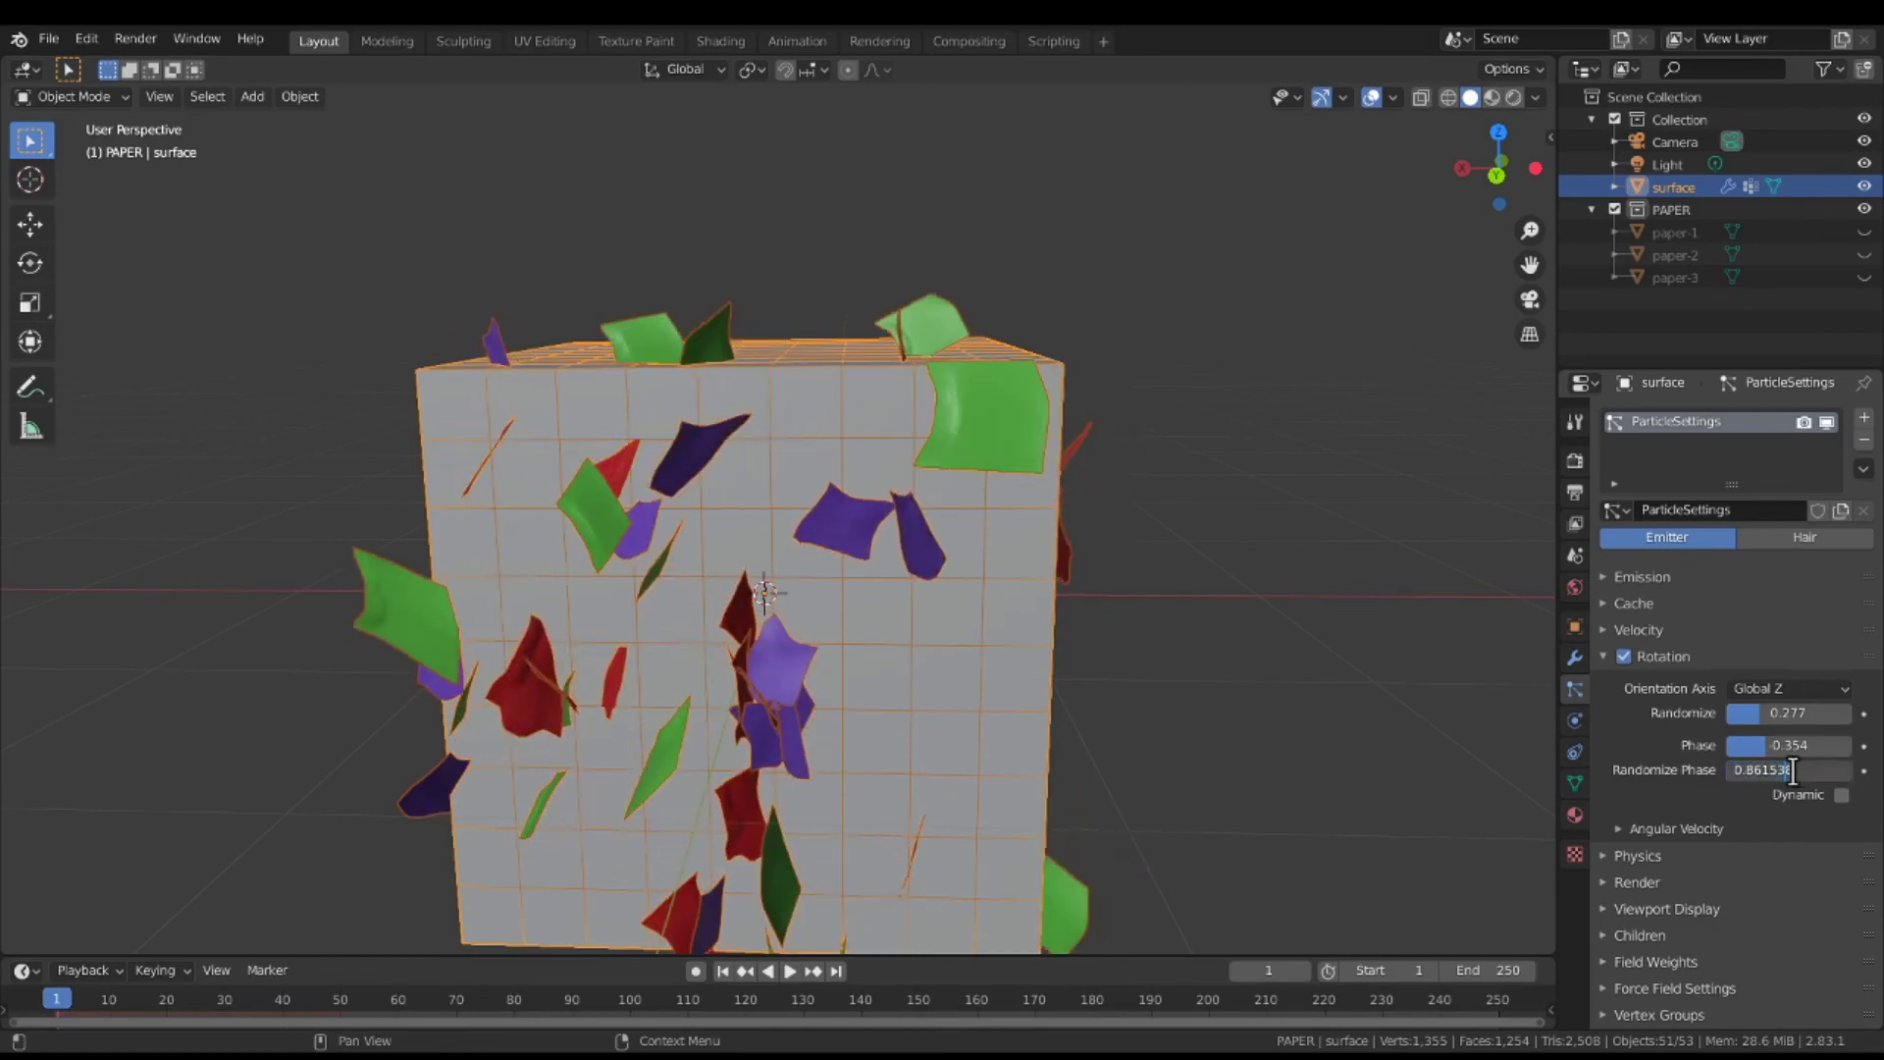
{"action": "key", "text": "Return"}
{"action": "left_click_drag", "start_coordinate": [1782, 771], "coordinate": [1726, 771]}
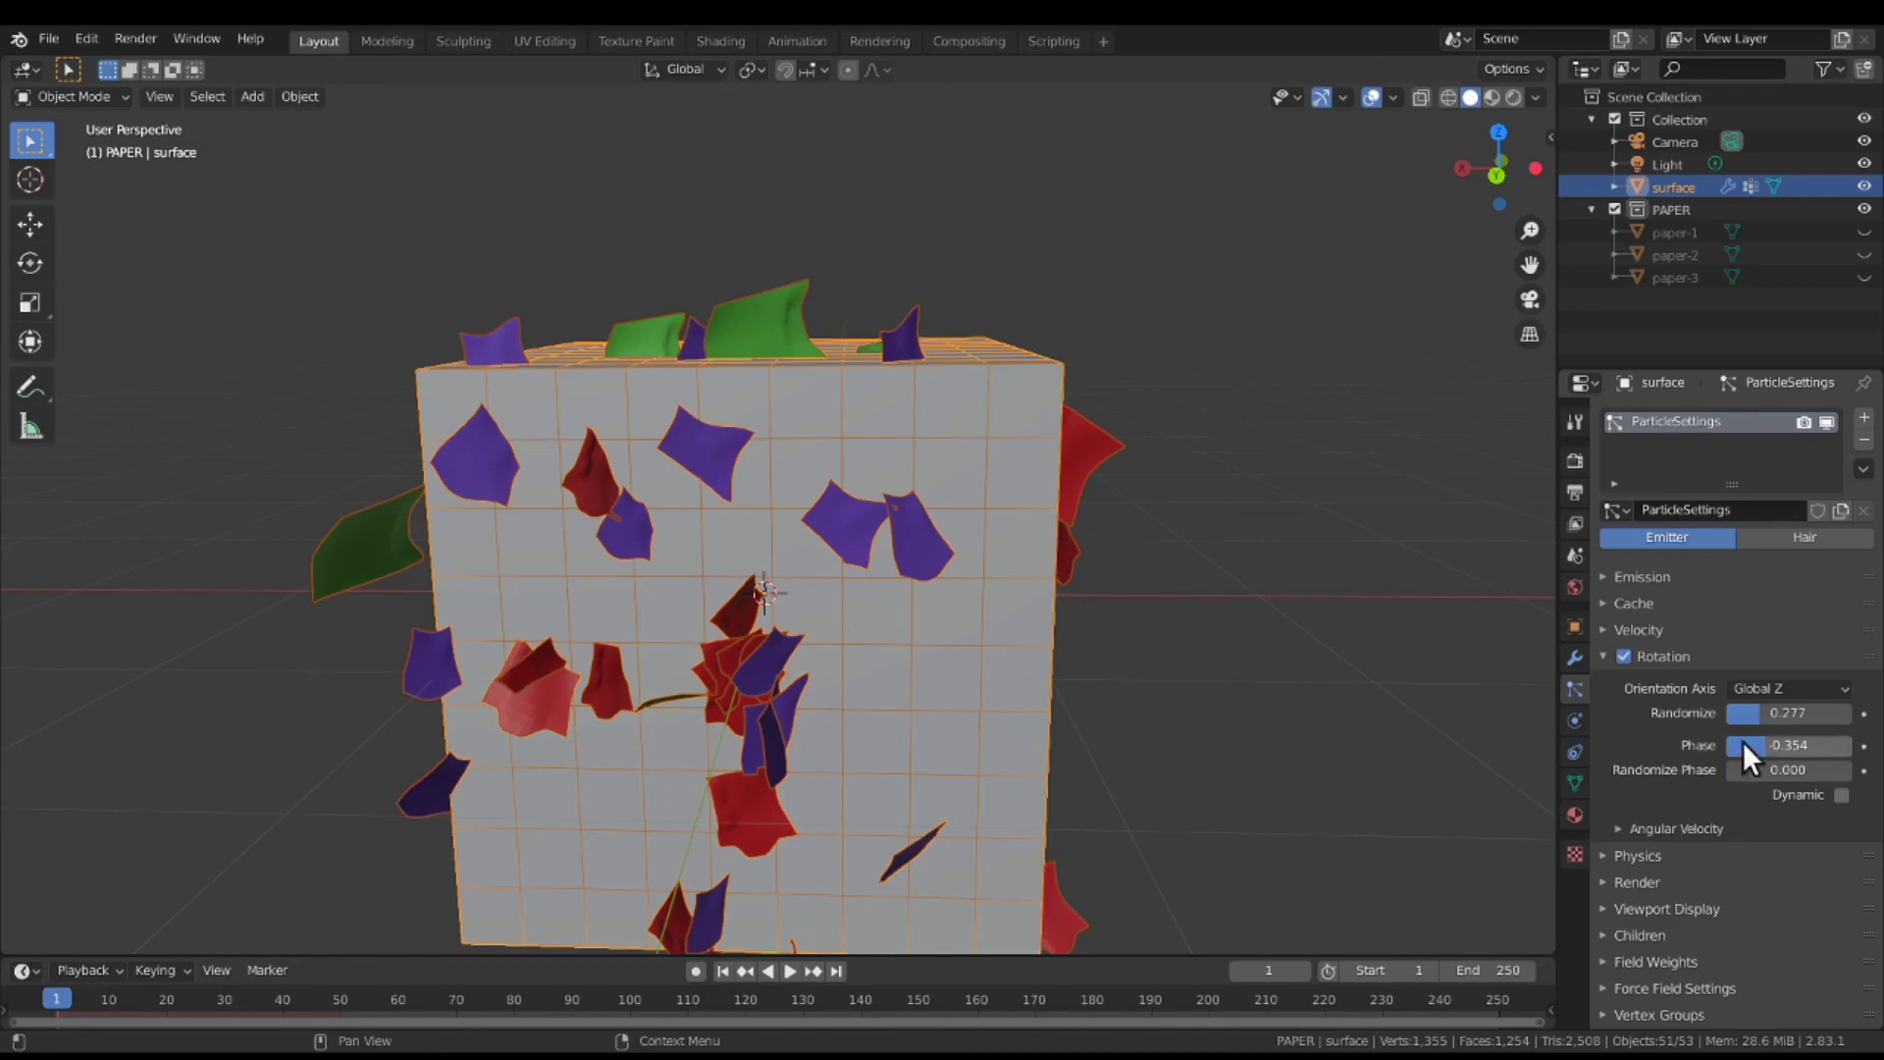
Set the particle rotation's Randomize value to 0.062.
{"action": "left_click_drag", "start_coordinate": [1764, 711], "coordinate": [1734, 711]}
{"action": "mouse_move", "coordinate": [1075, 721]}
{"action": "middle_mouse_down"}
{"action": "mouse_move", "coordinate": [1146, 717]}
{"action": "mouse_move", "coordinate": [1082, 708]}
{"action": "mouse_move", "coordinate": [1078, 691]}
{"action": "mouse_move", "coordinate": [1176, 711]}
{"action": "mouse_move", "coordinate": [1074, 707]}
{"action": "middle_mouse_up"}
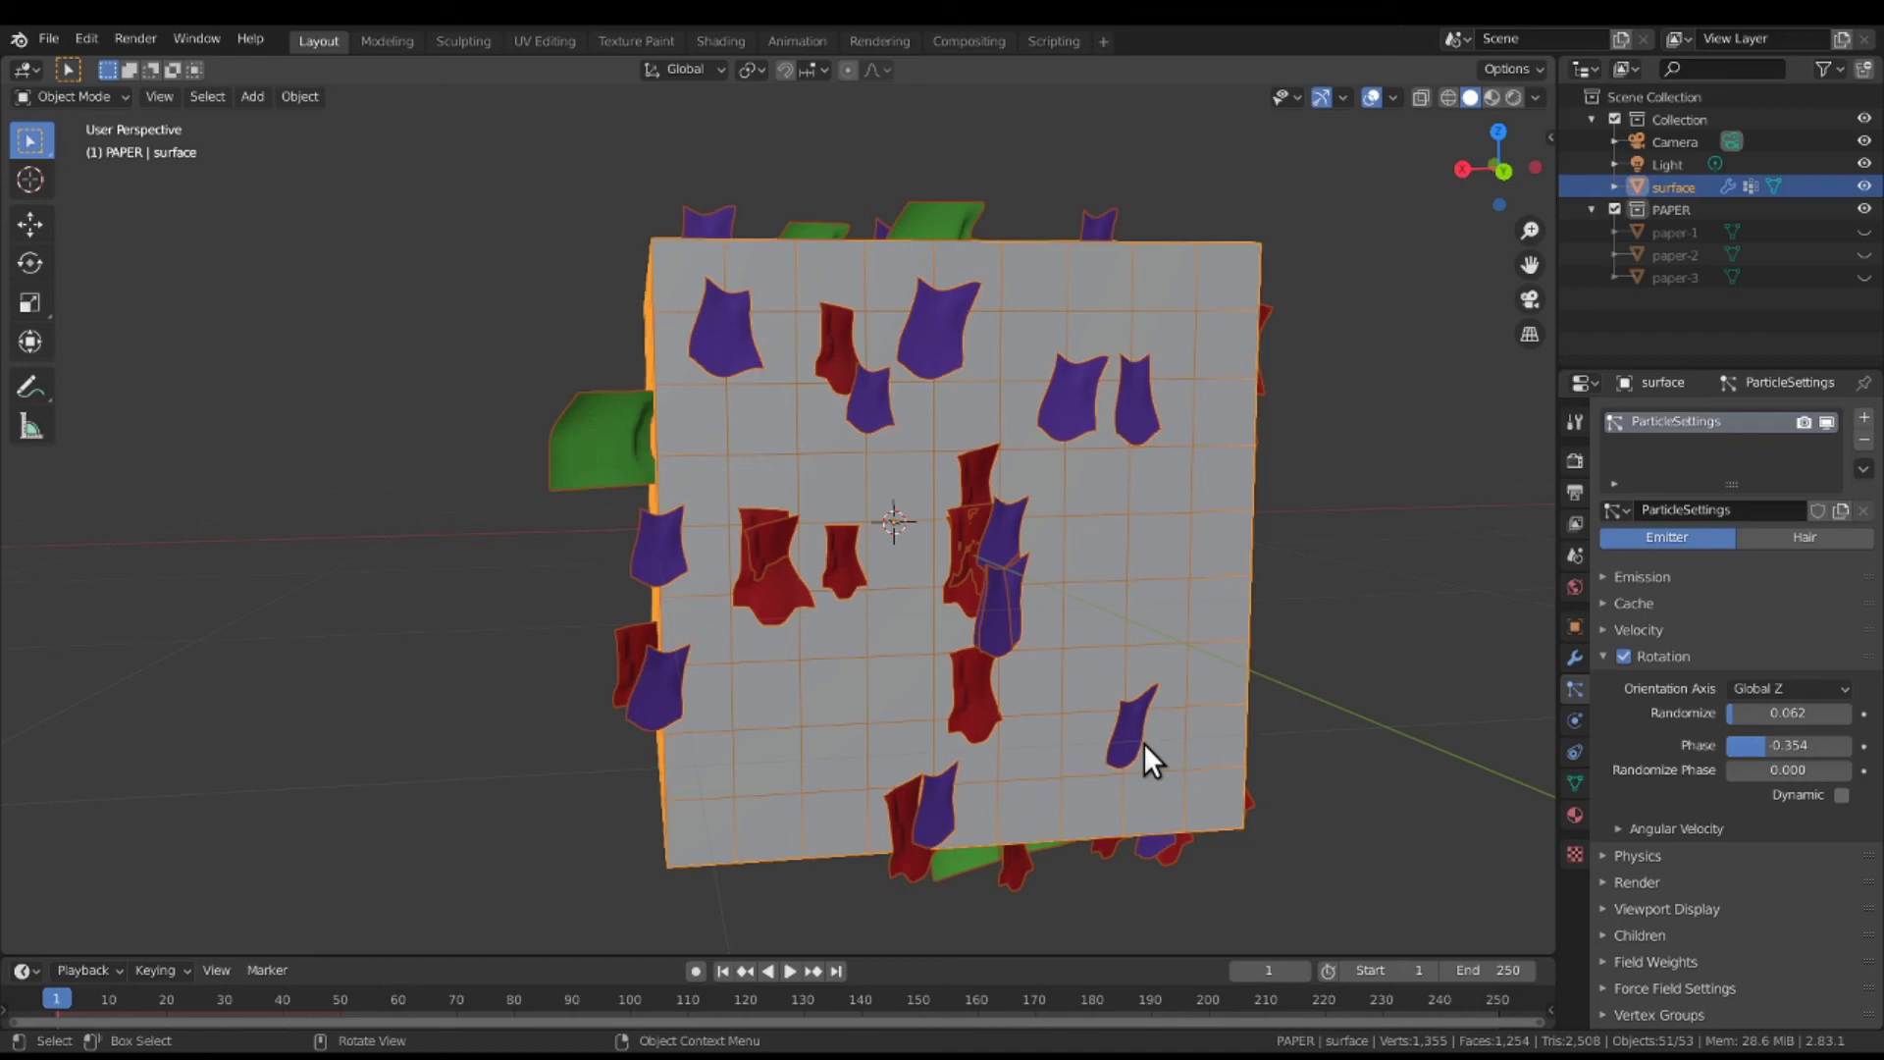
{"action": "scroll", "coordinate": [1723, 974], "scroll_direction": "down", "scroll_amount": 2}
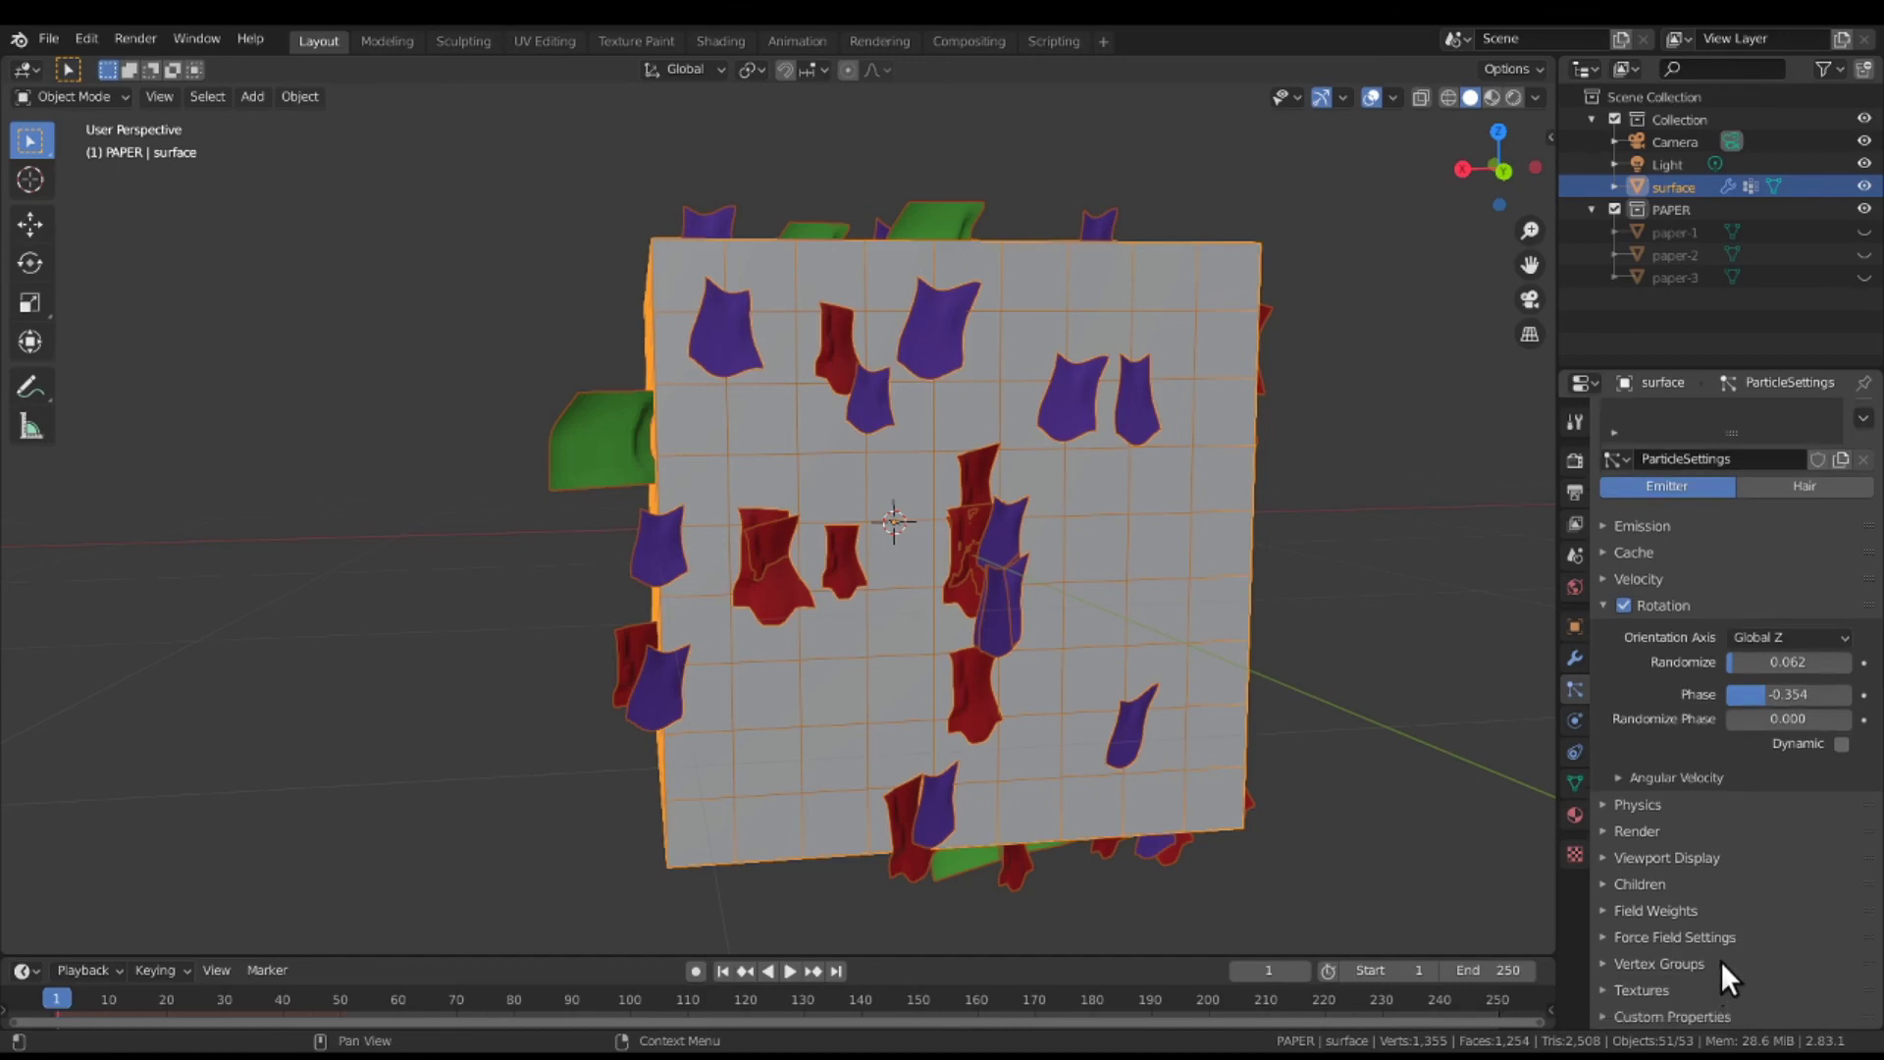